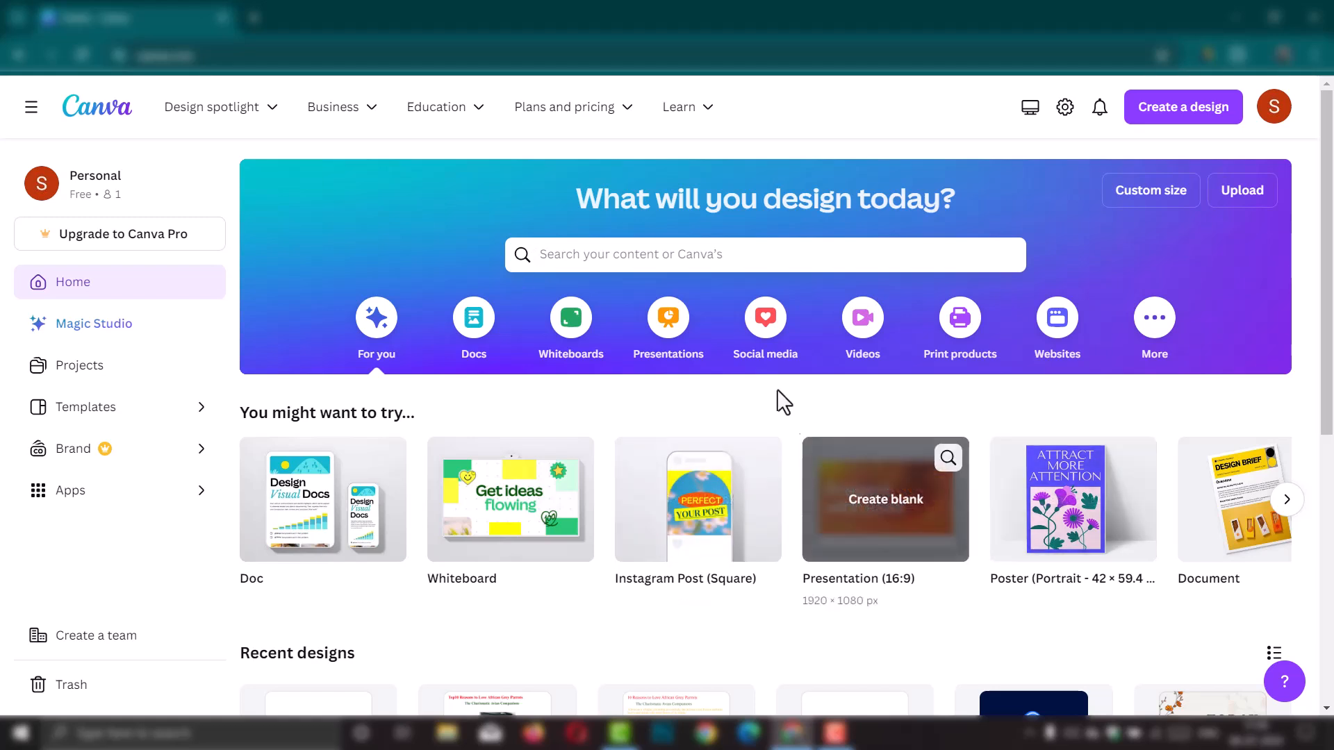
# Step: Search the template library for "social poster design"
pyautogui.click(584, 255)
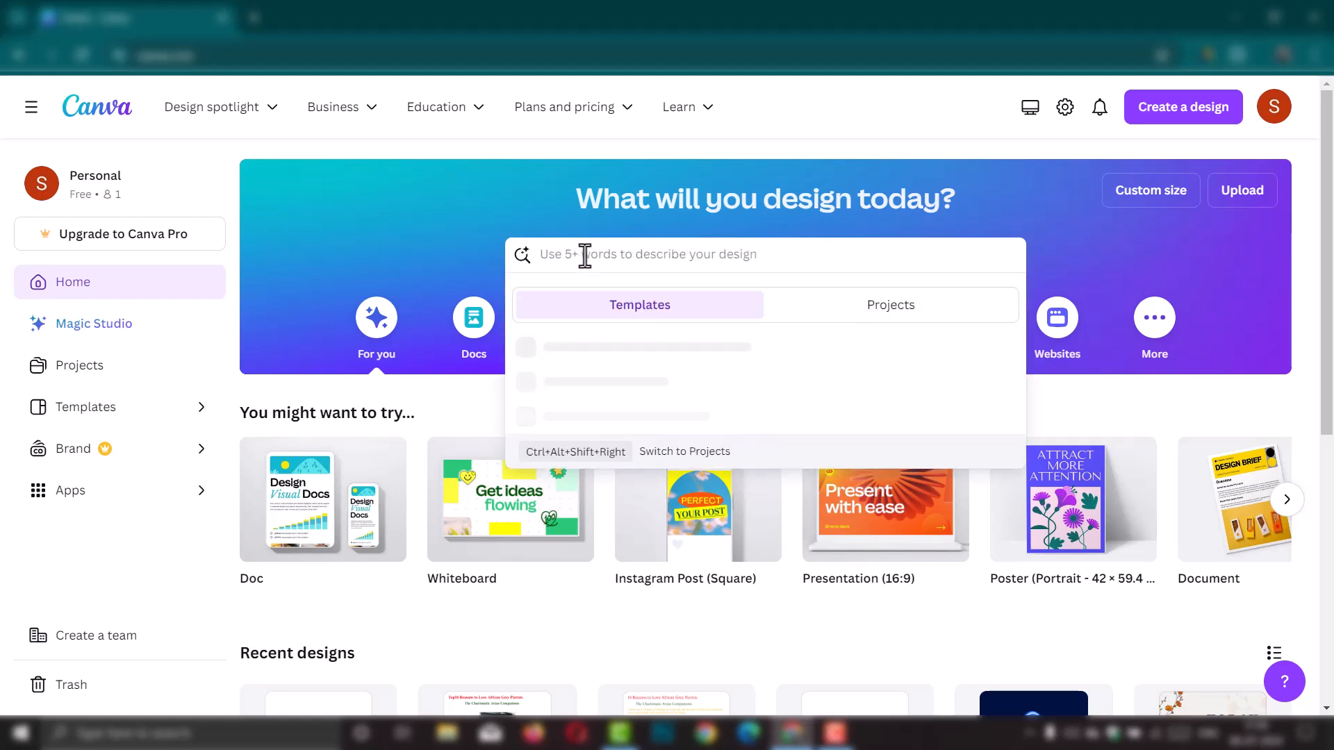
pyautogui.write('s')
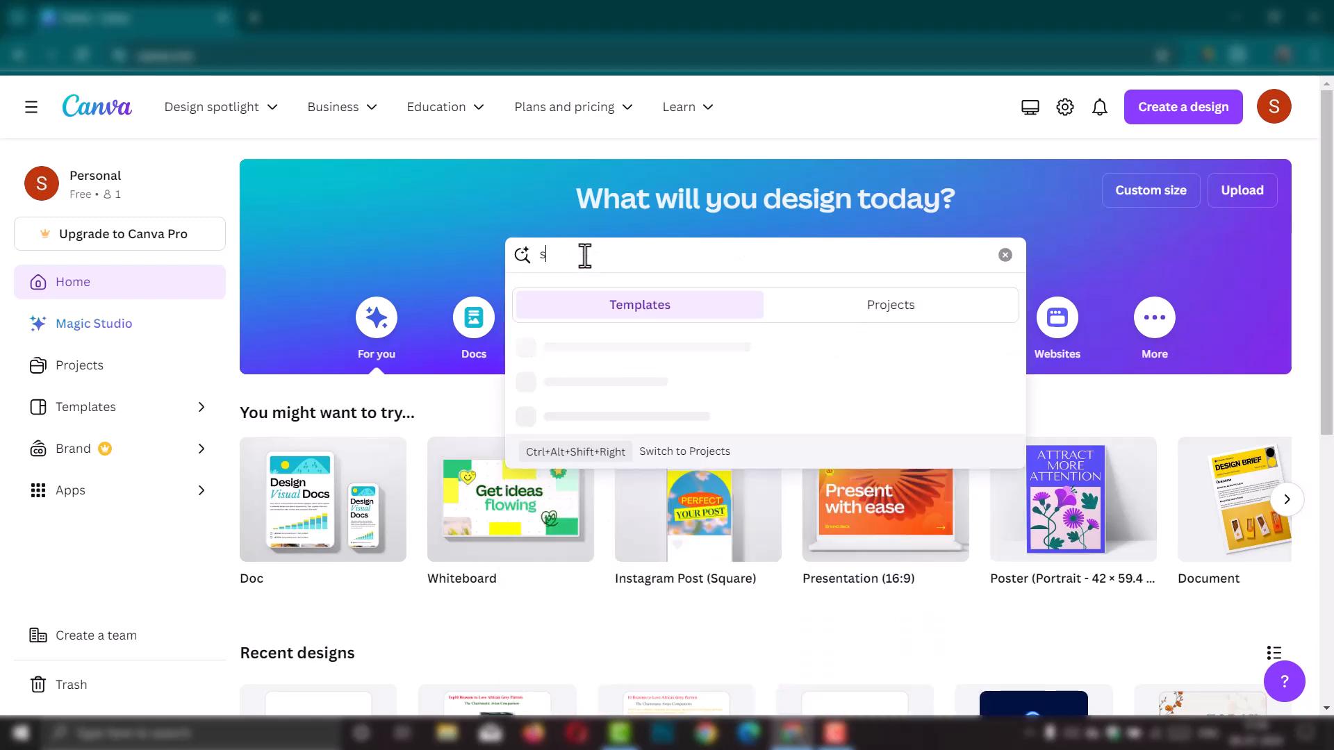
pyautogui.write('ocial design')
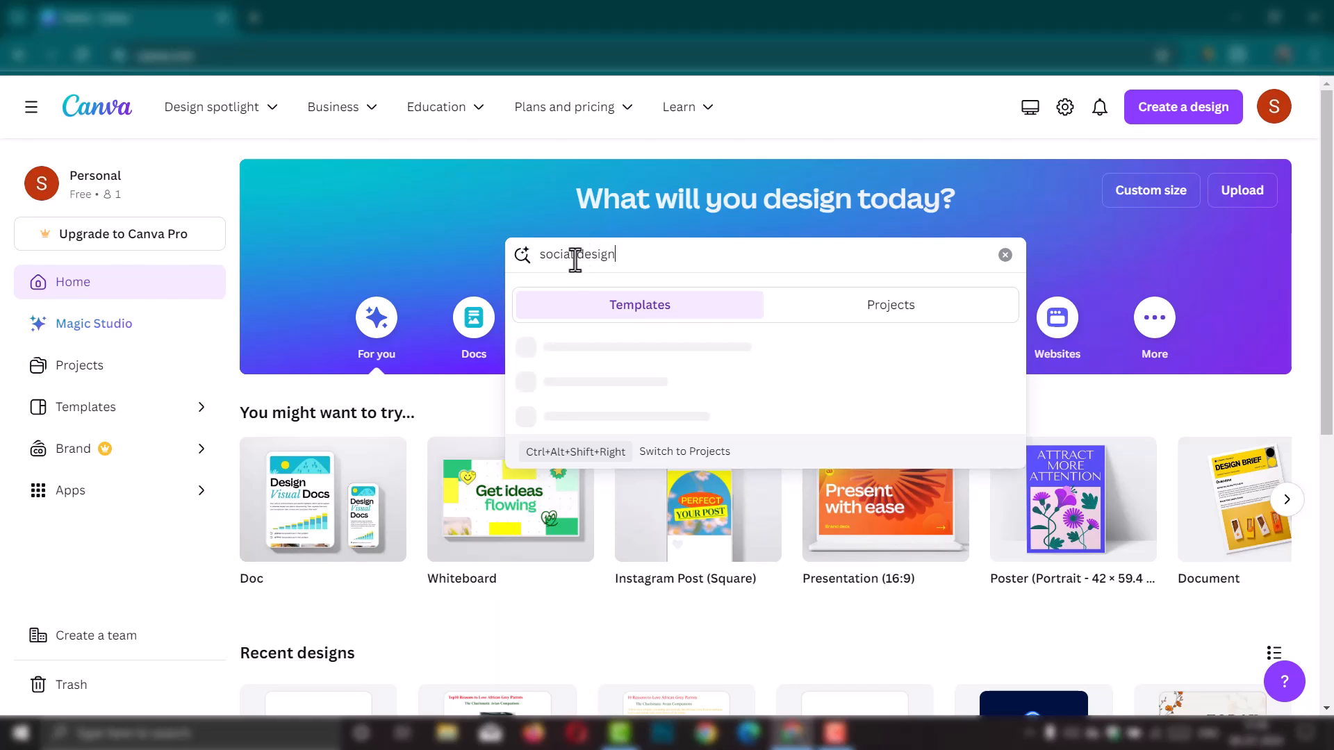
pyautogui.moveTo(577, 255); pyautogui.dragTo(712, 255)
pyautogui.write('poster design')
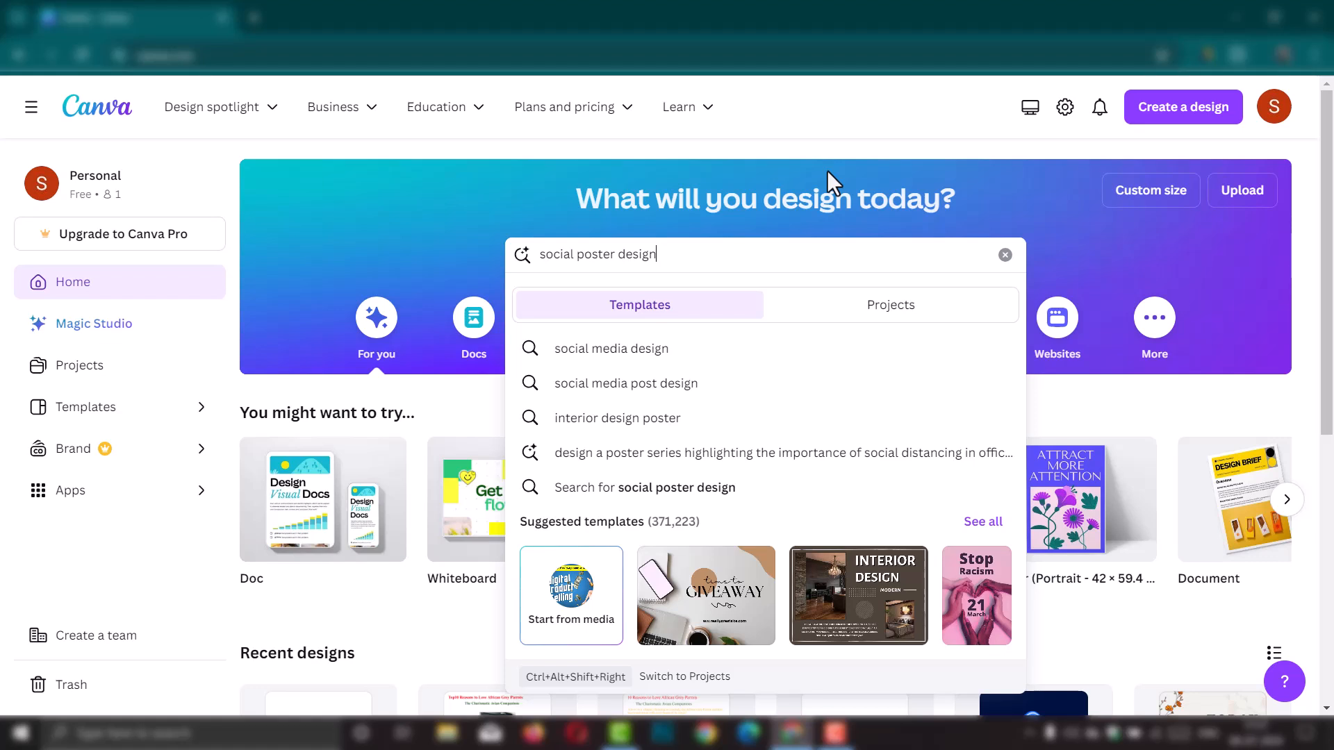
pyautogui.press('Return')
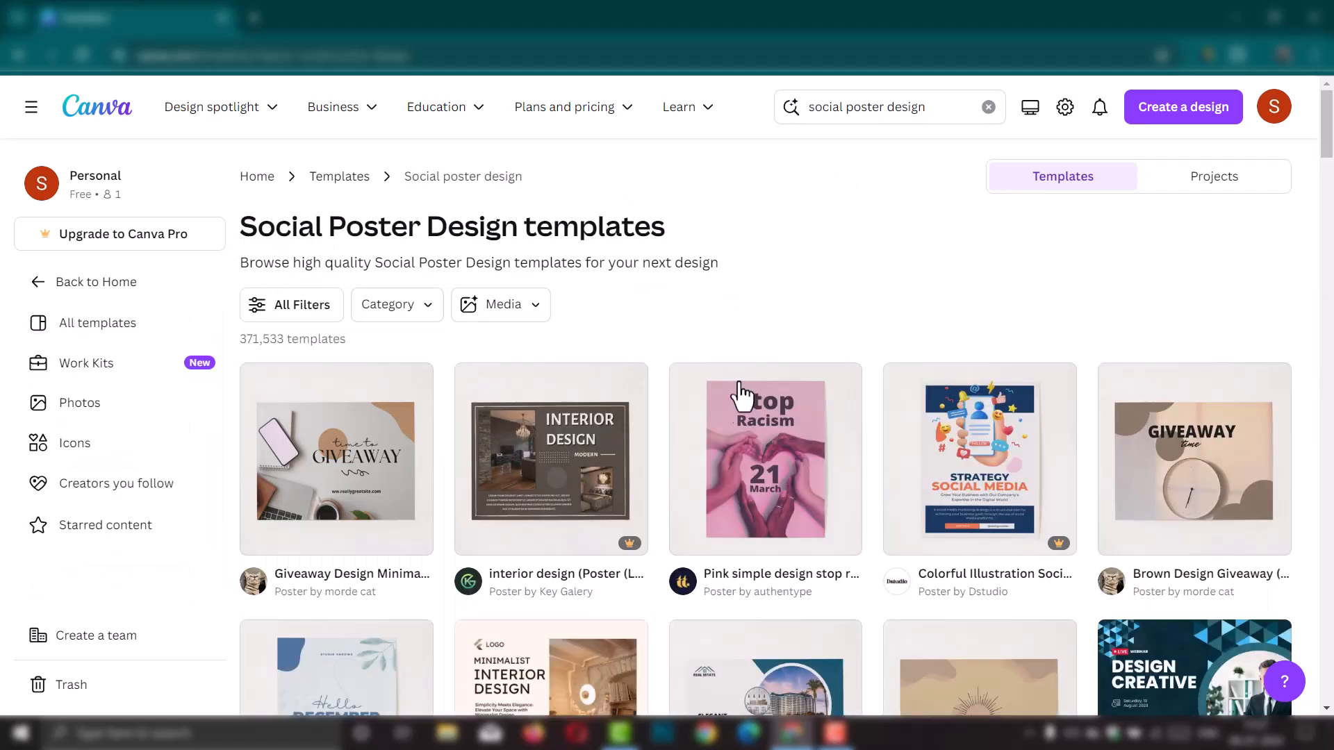
# Step: Browse the social poster design templates to review the available layouts and styles
pyautogui.scroll(-5, 322, 339)
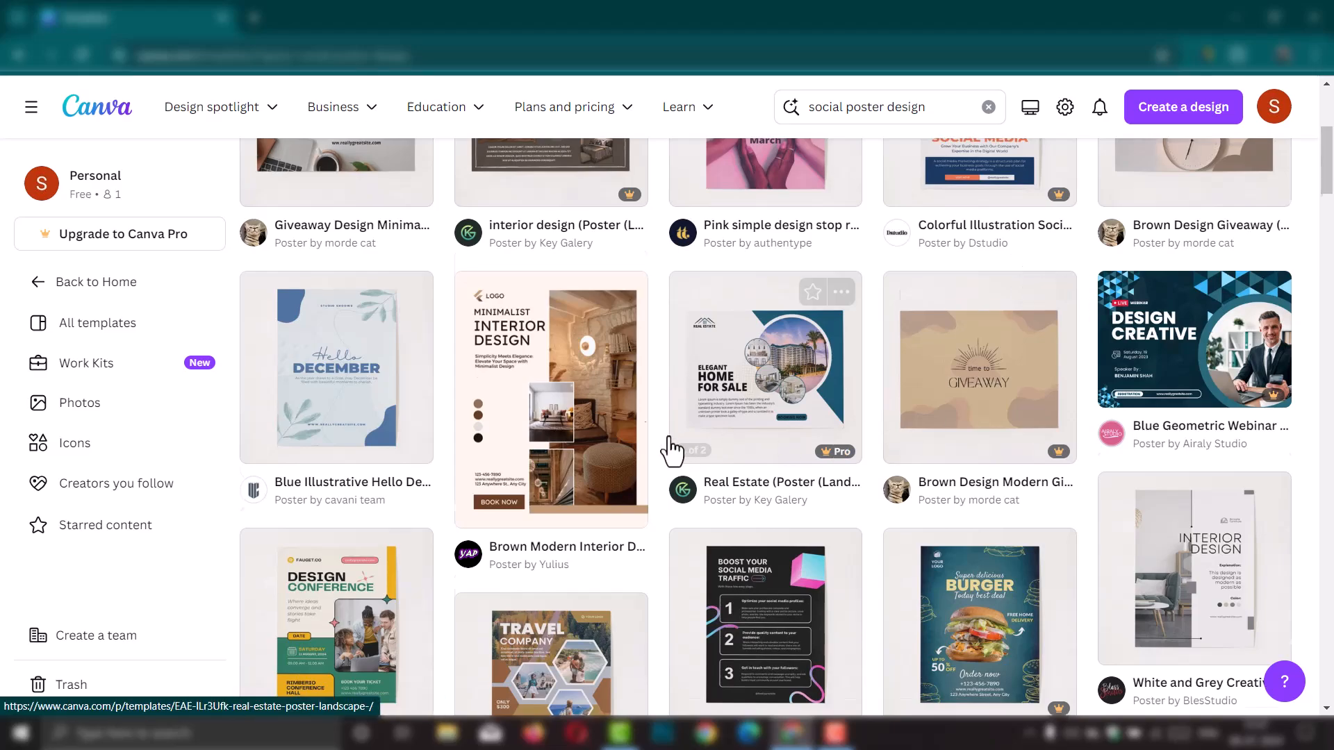
pyautogui.scroll(-5, 408, 342)
pyautogui.scroll(-12, 626, 392)
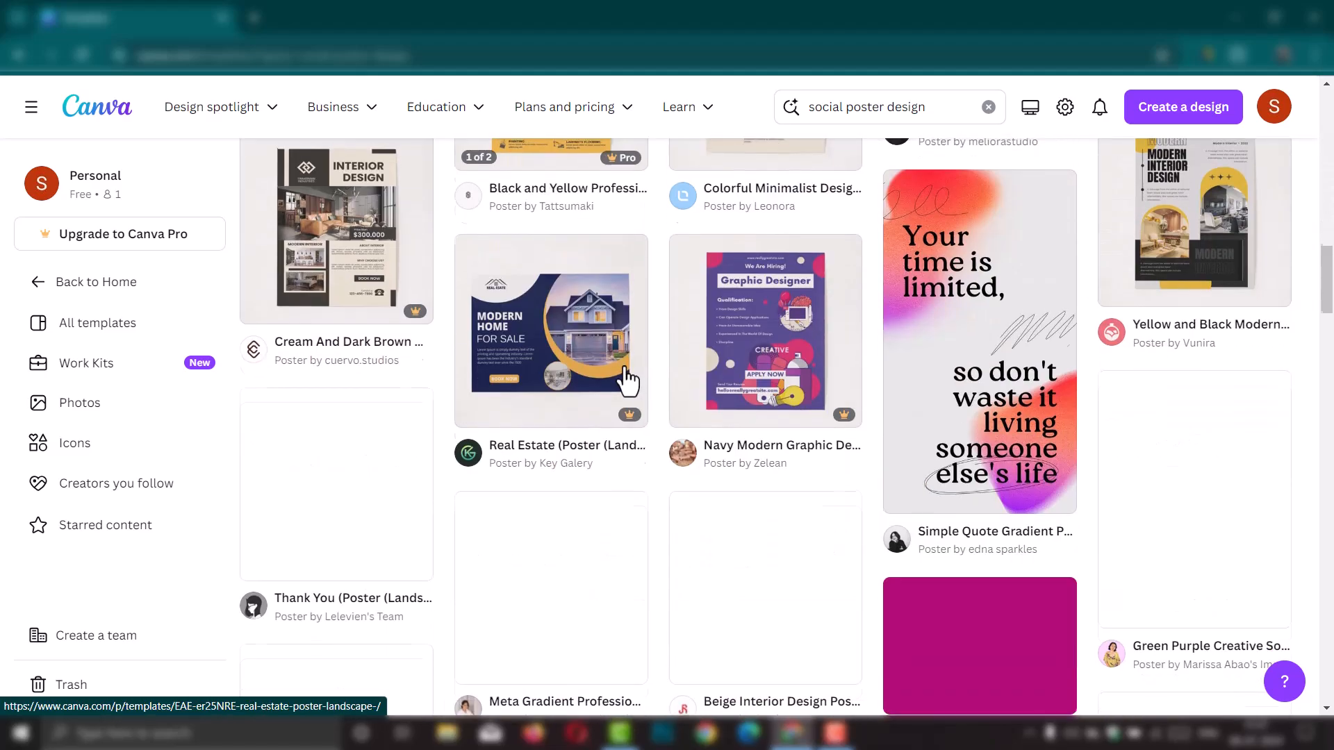
pyautogui.scroll(-10, 625, 368)
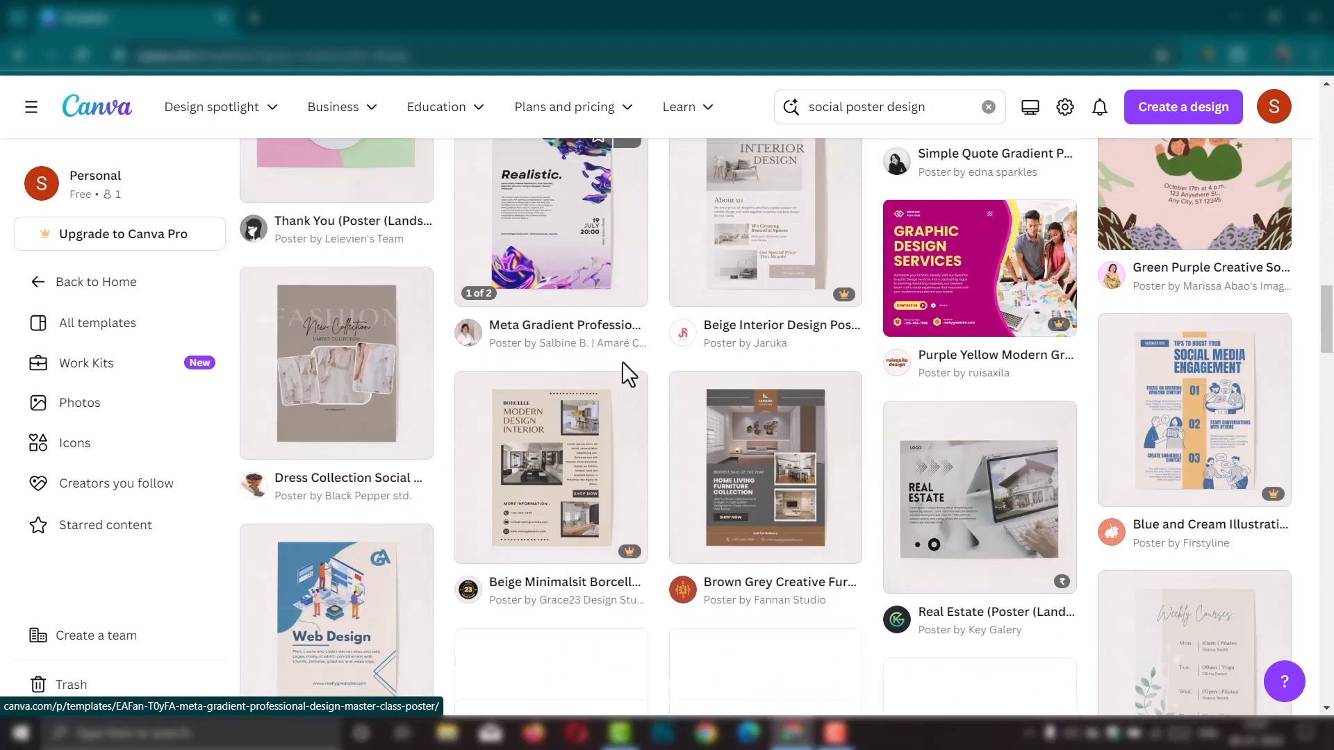
pyautogui.scroll(4, 646, 371)
pyautogui.scroll(6, 660, 369)
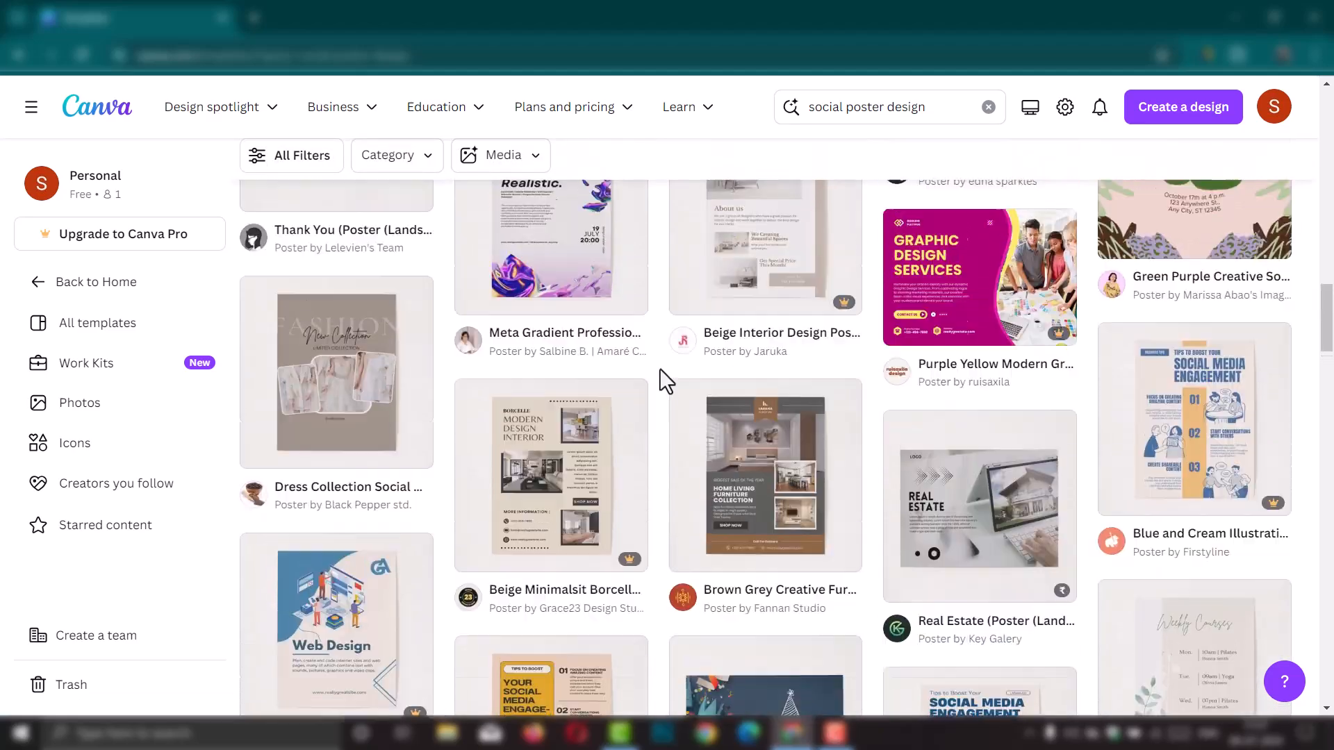
pyautogui.scroll(10, 657, 365)
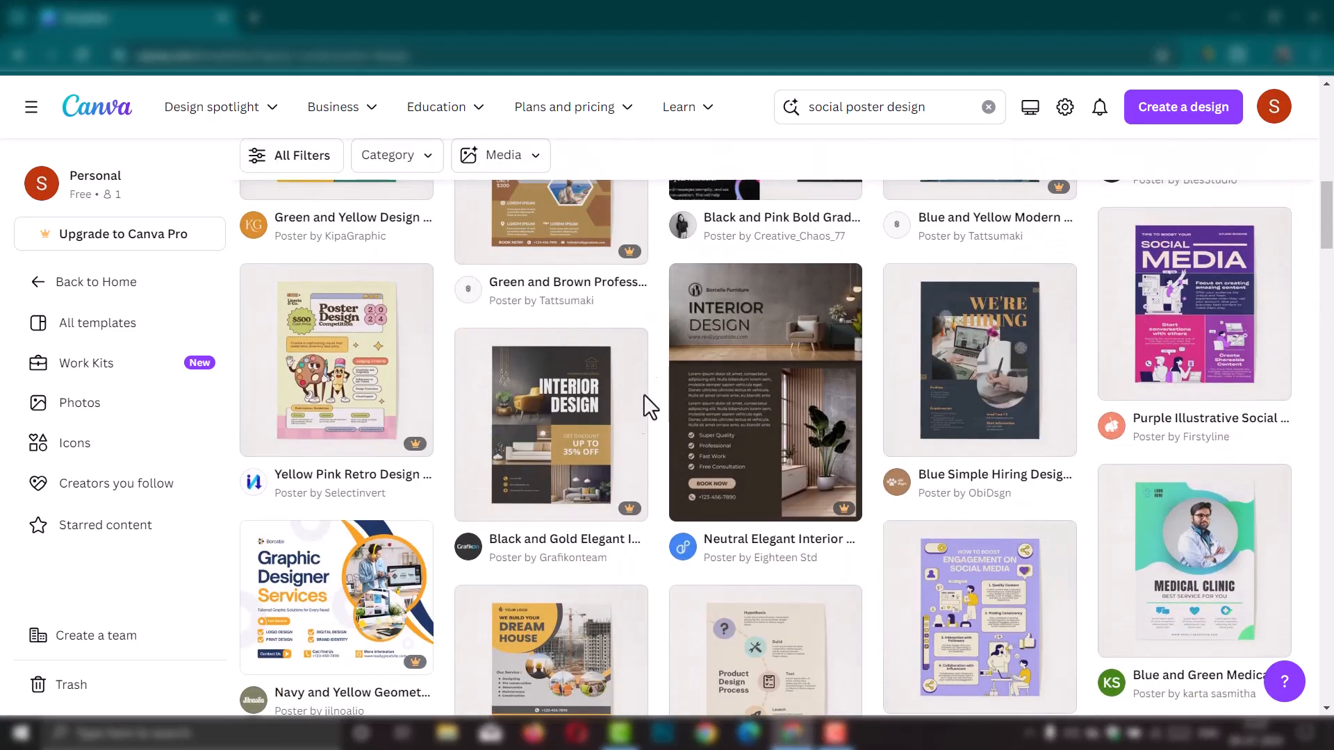
pyautogui.scroll(10, 646, 417)
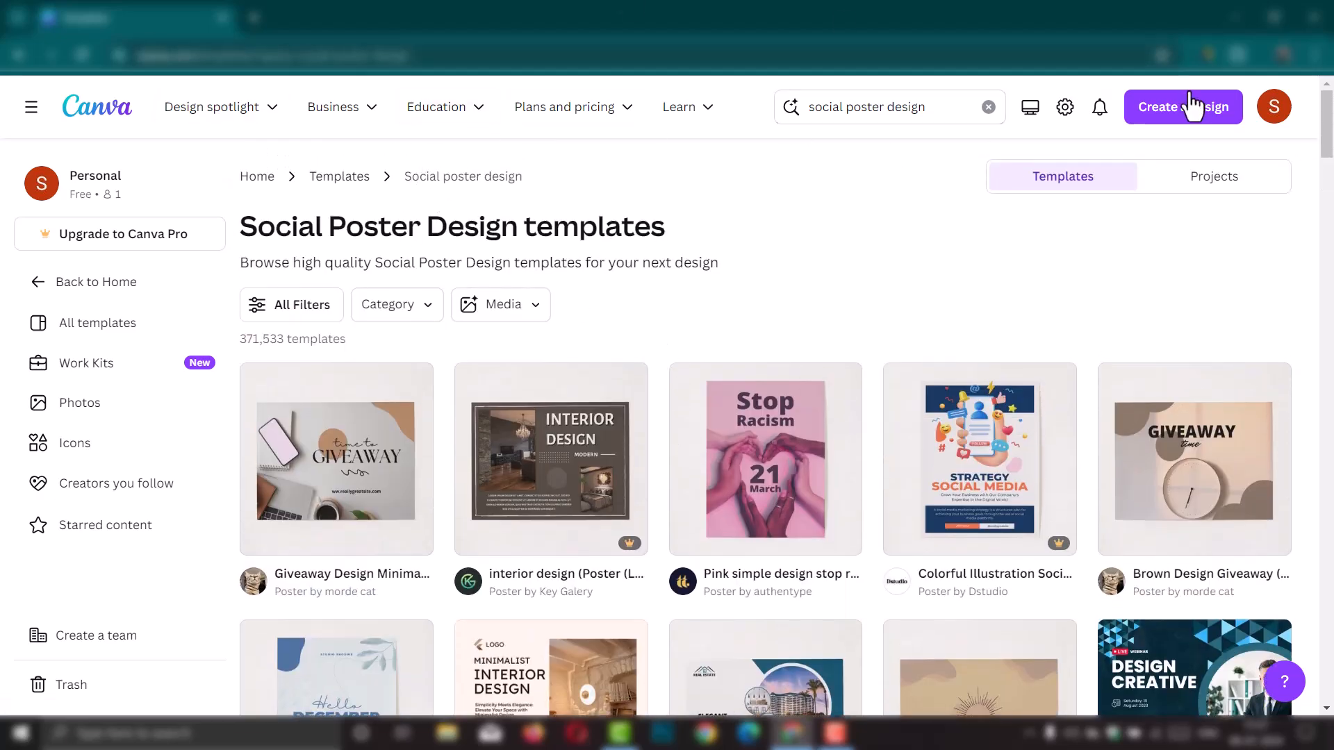
# Step: Change the template search to the suggested term "restaurant poster"
pyautogui.click(809, 106)
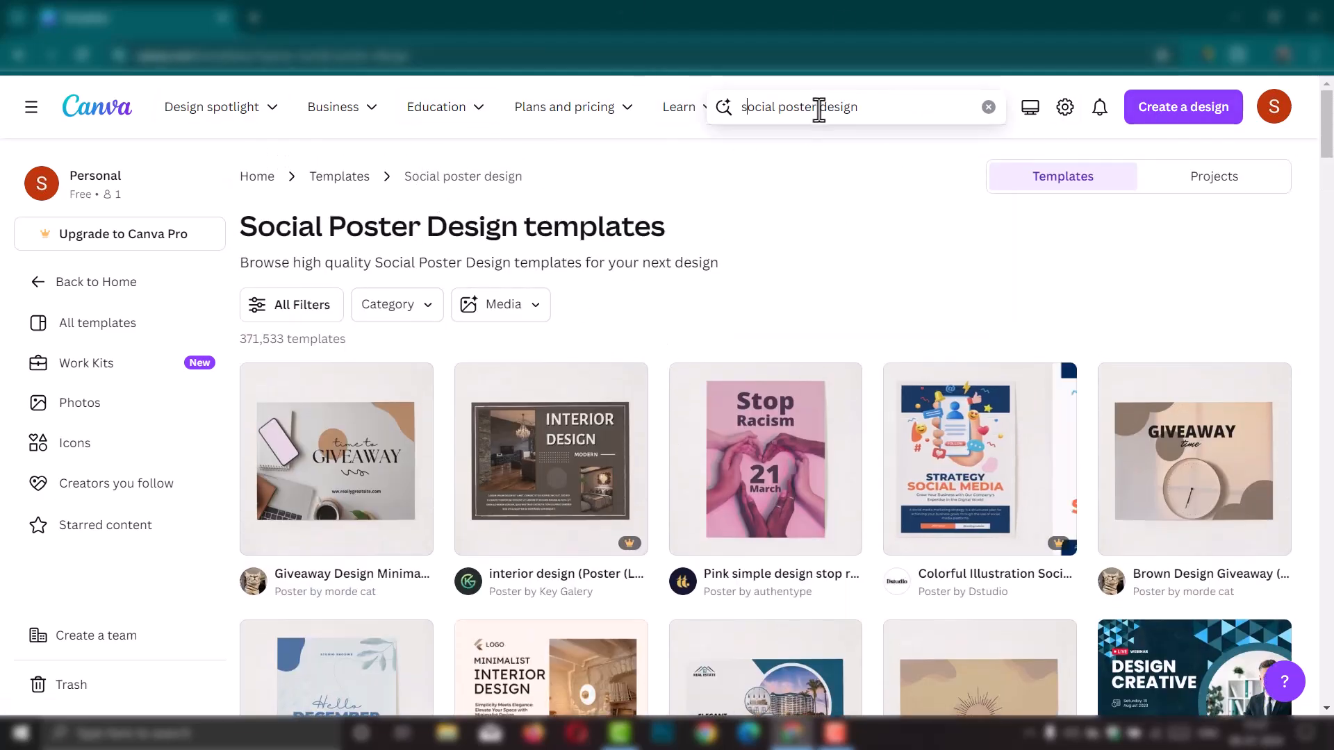
pyautogui.moveTo(758, 107); pyautogui.dragTo(721, 112)
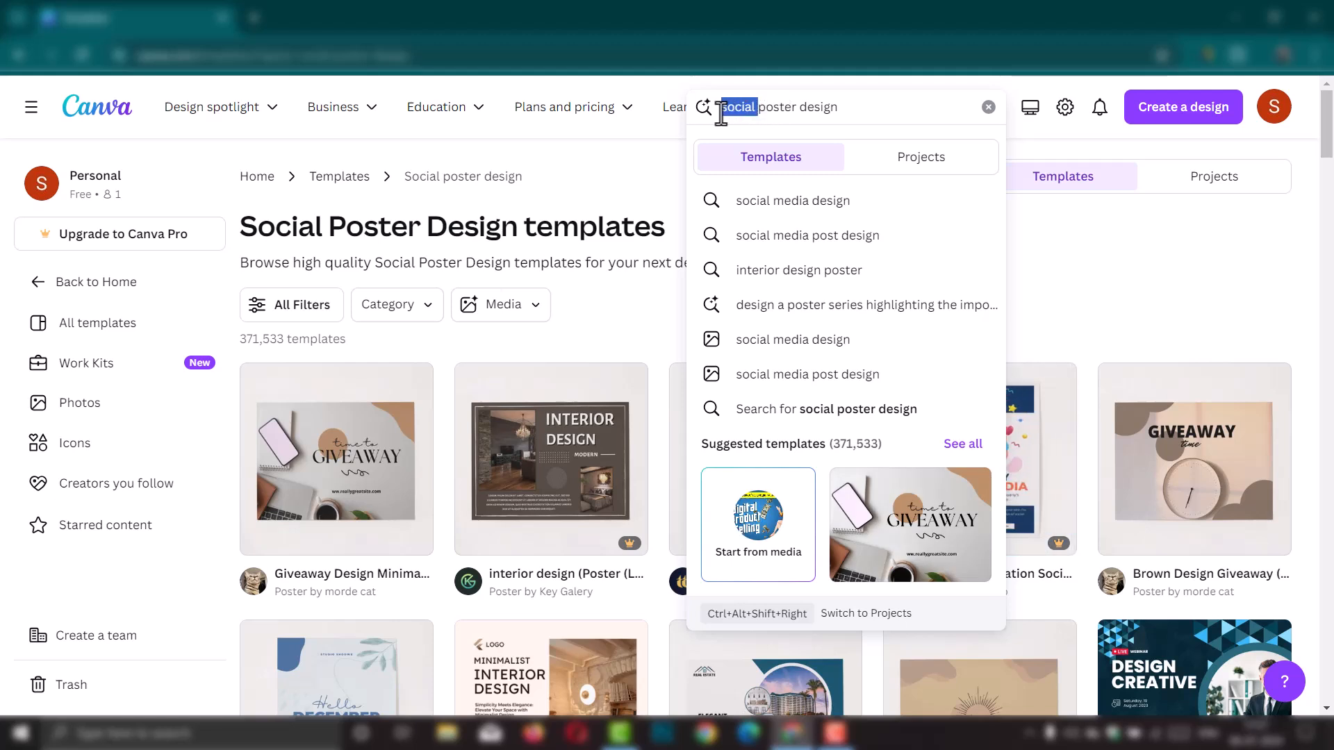
pyautogui.write('res')
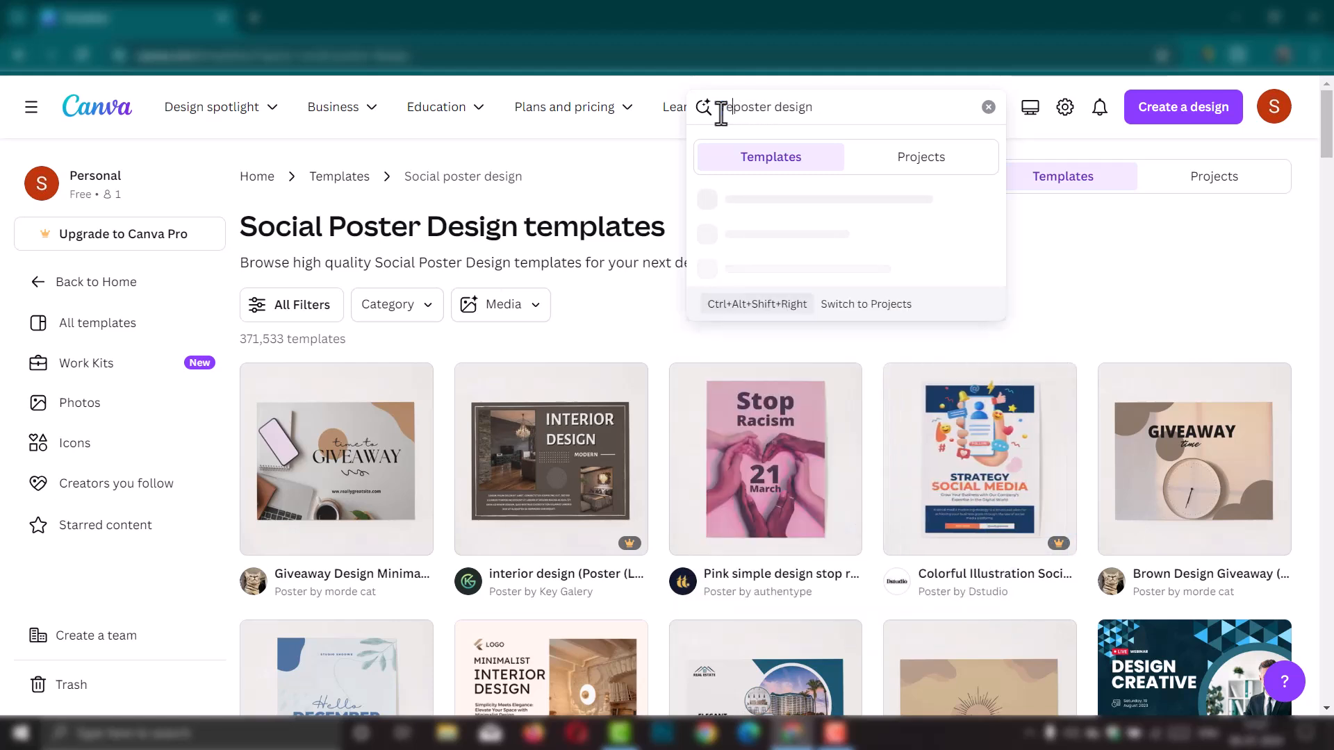
pyautogui.write('t')
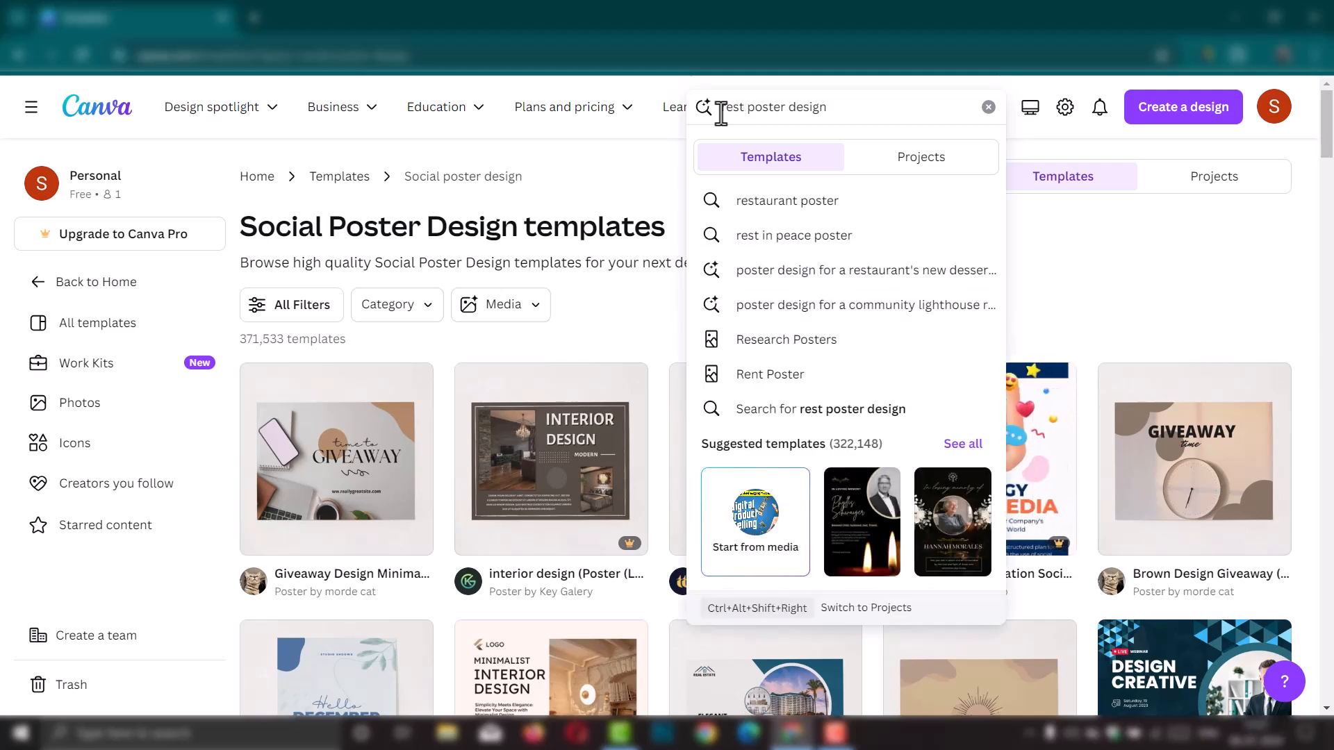
pyautogui.click(812, 216)
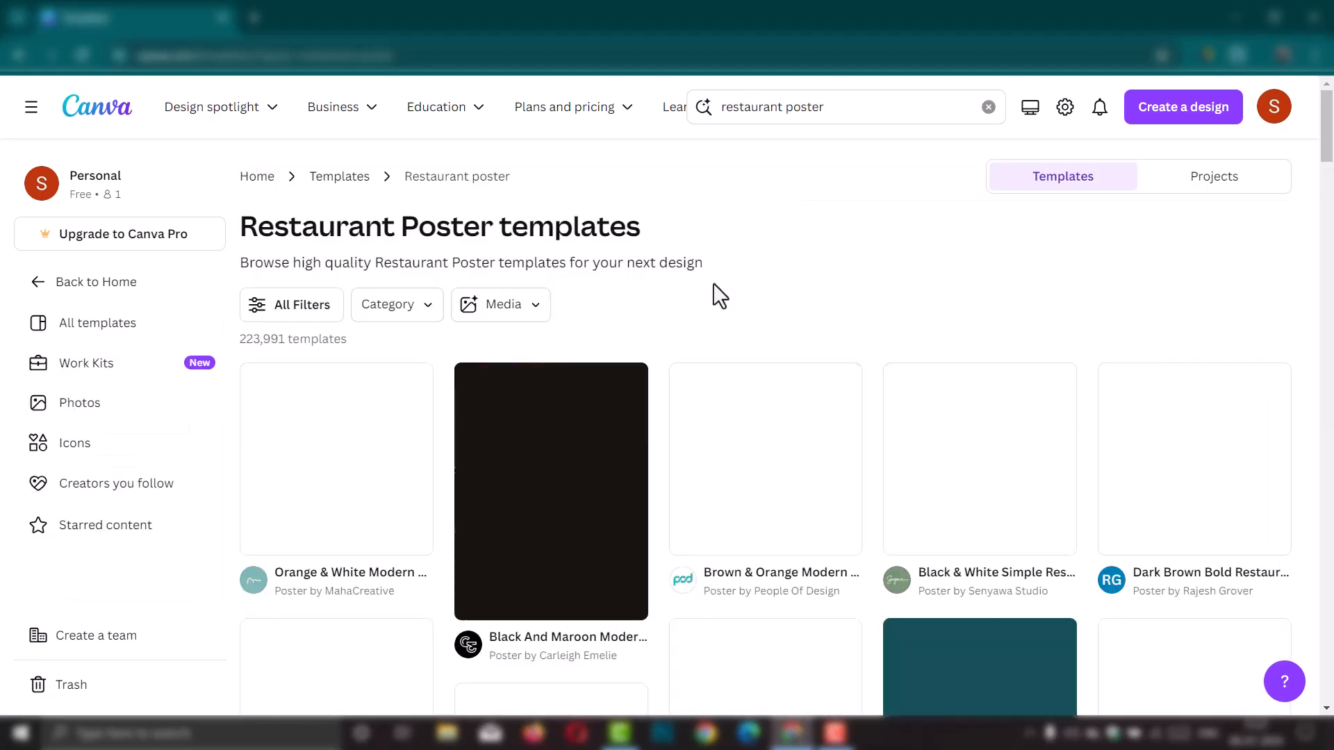
# Step: Look through the restaurant poster templates and check the access note on the Pro-marked "The Best Pasta" poster
pyautogui.scroll(-4, 645, 427)
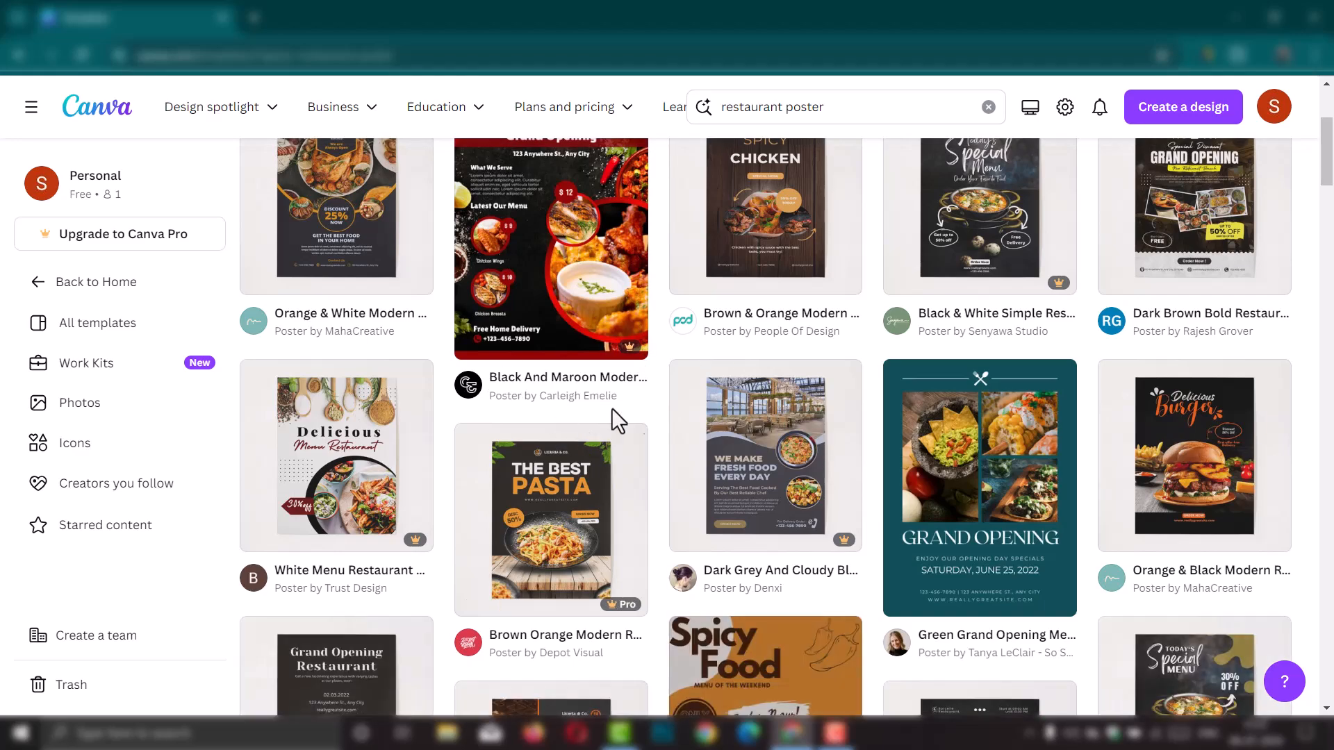
pyautogui.scroll(-5, 635, 417)
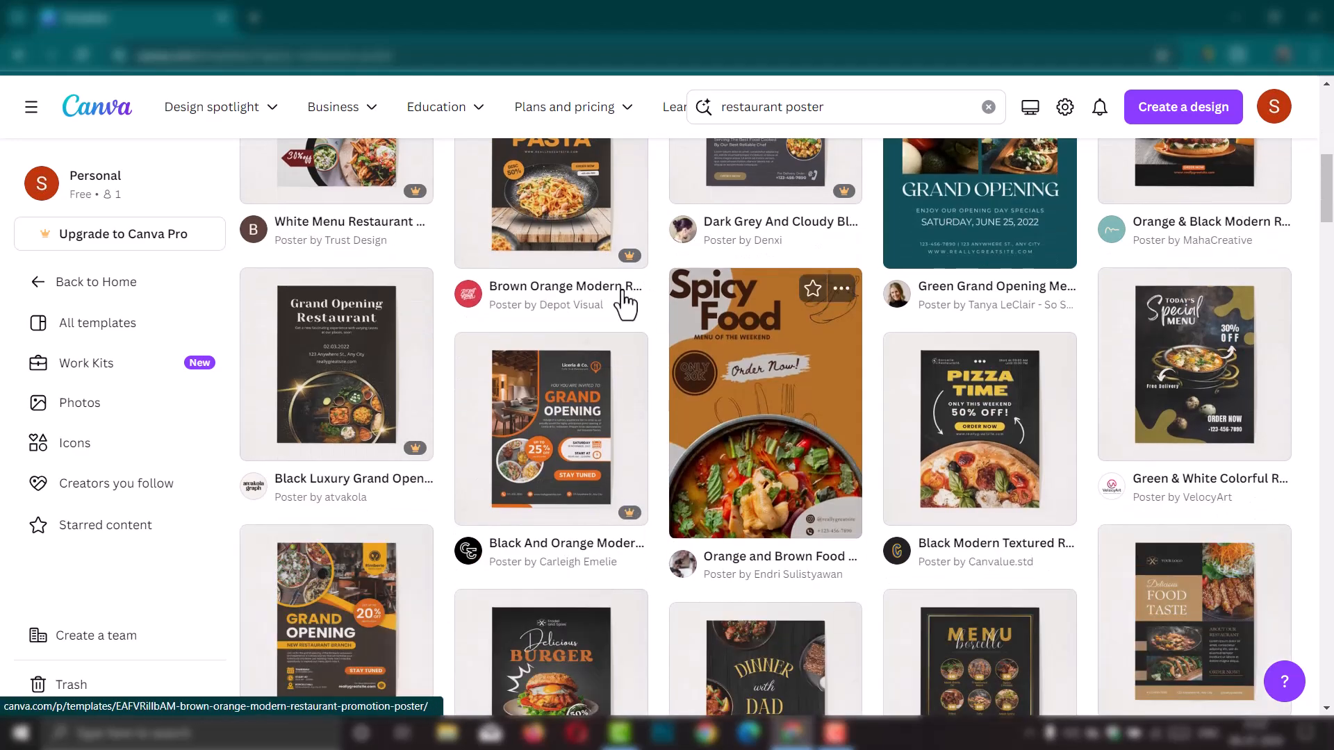
pyautogui.scroll(4, 598, 361)
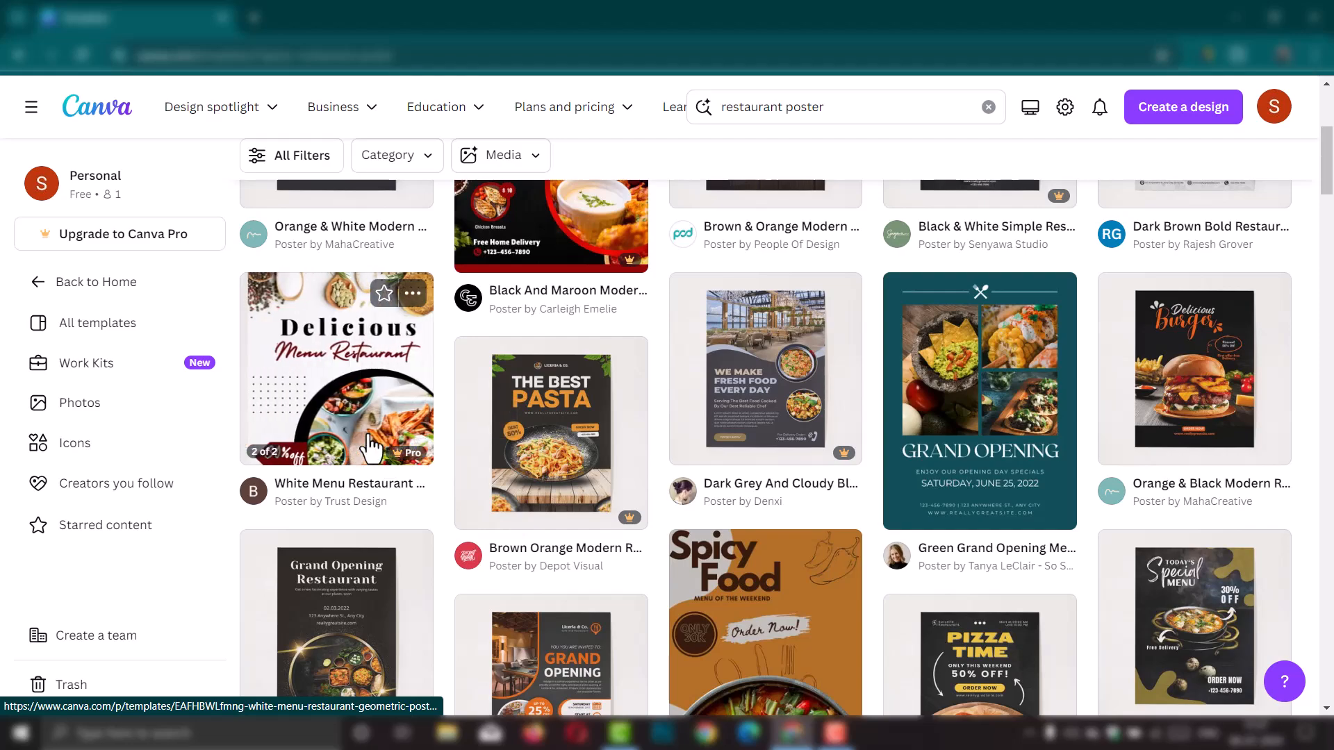
pyautogui.scroll(-4, 549, 473)
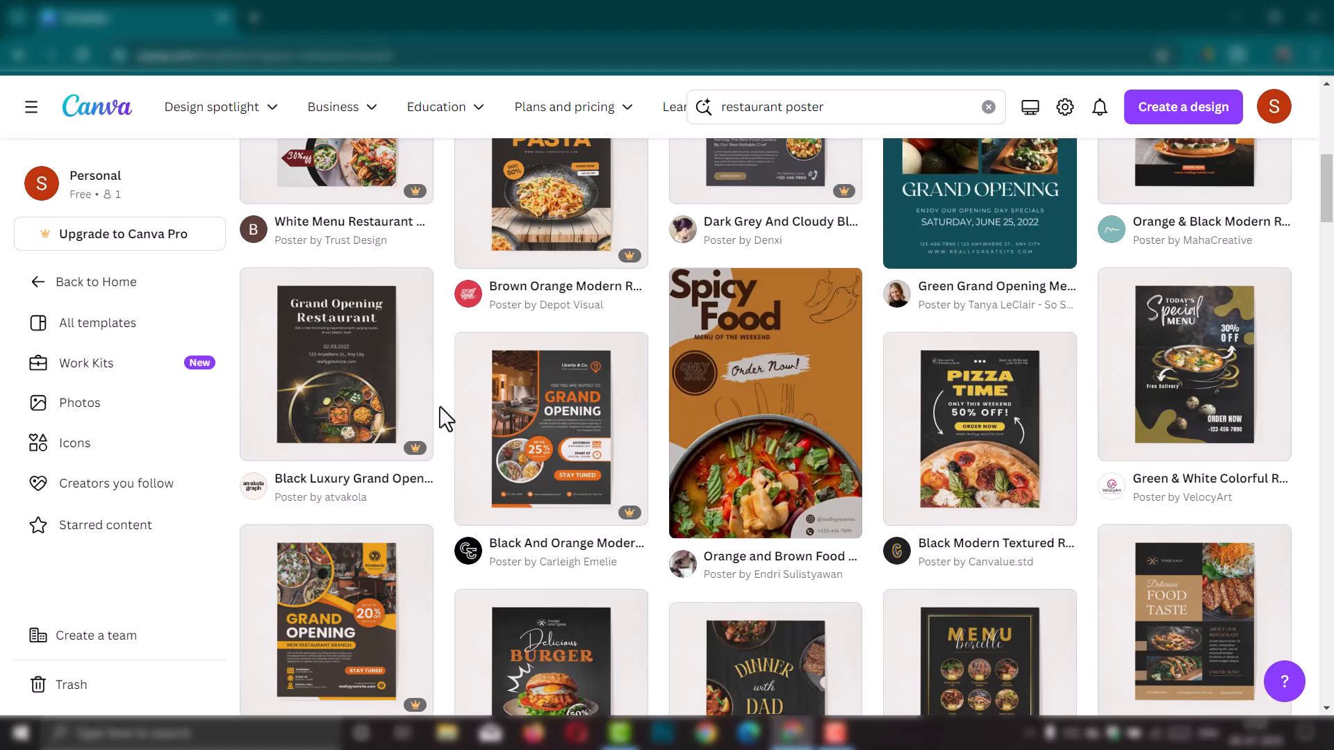
pyautogui.scroll(-5, 439, 405)
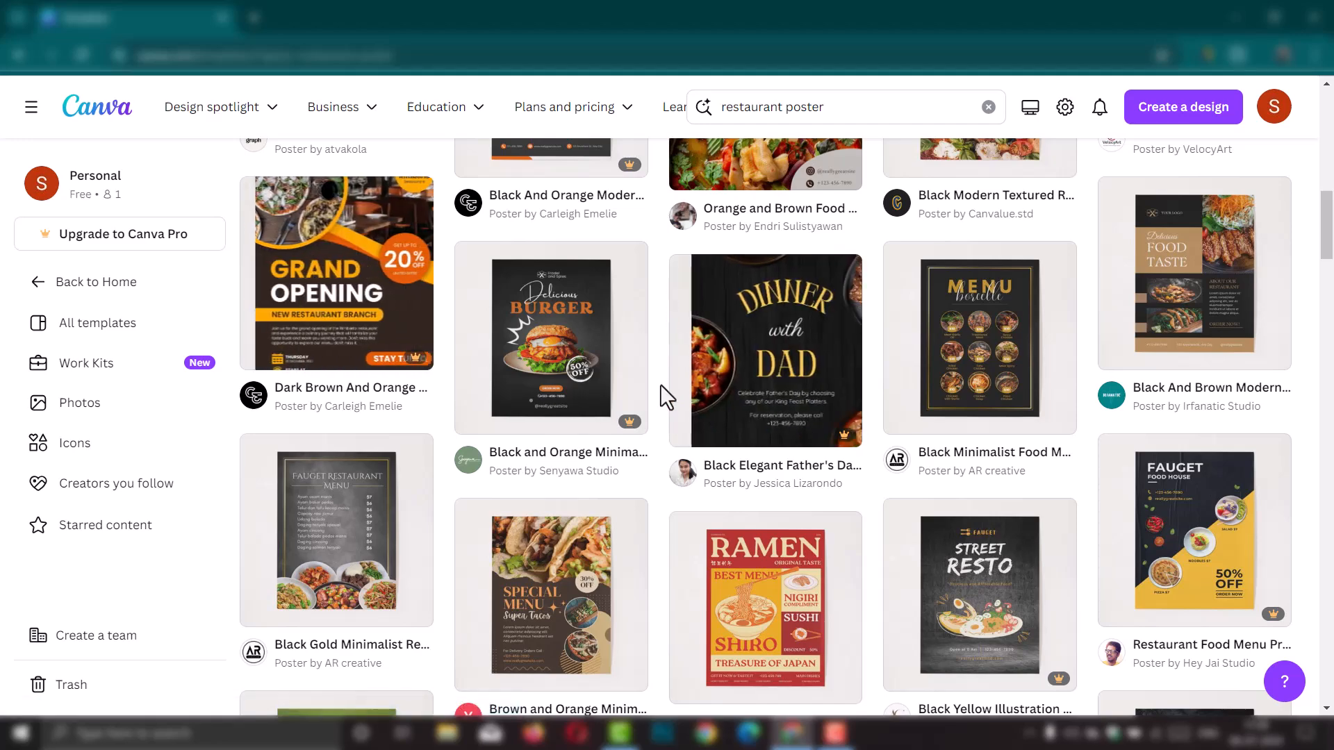
pyautogui.scroll(8, 660, 385)
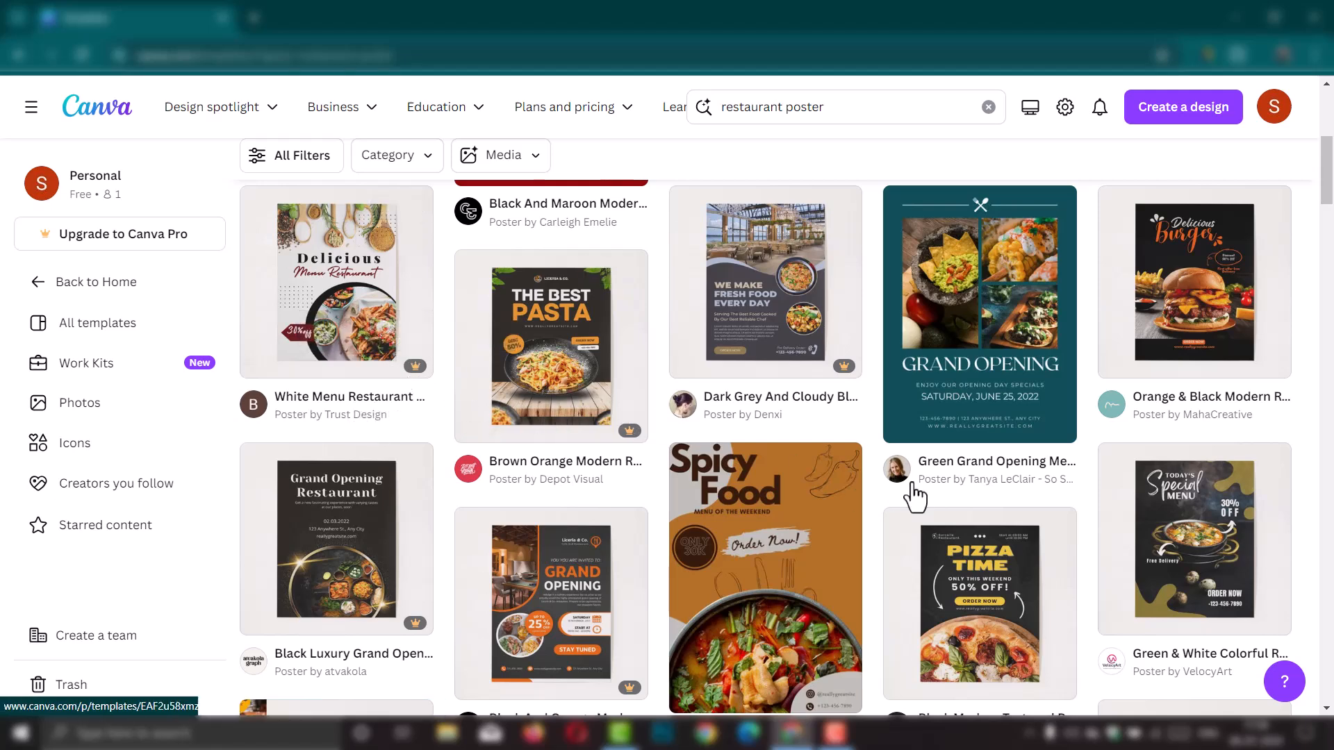
pyautogui.moveTo(623, 432)
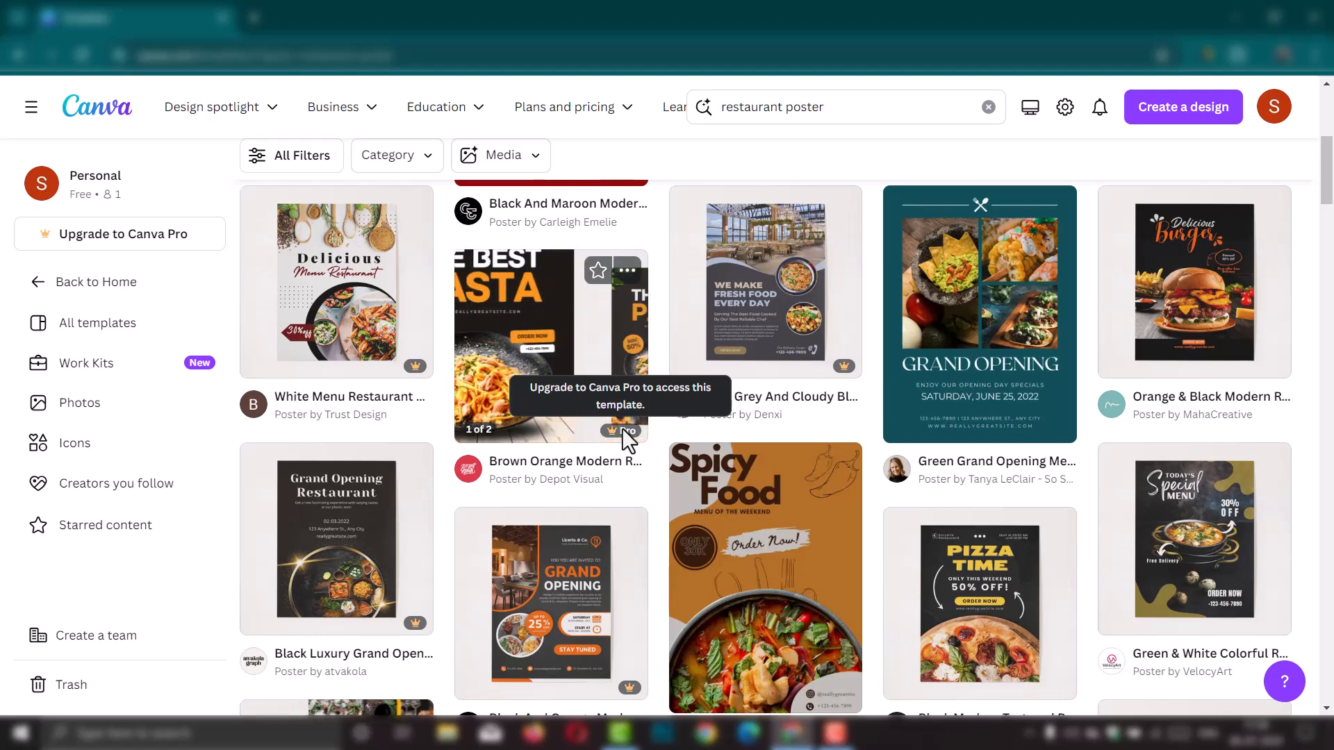
pyautogui.moveTo(617, 432)
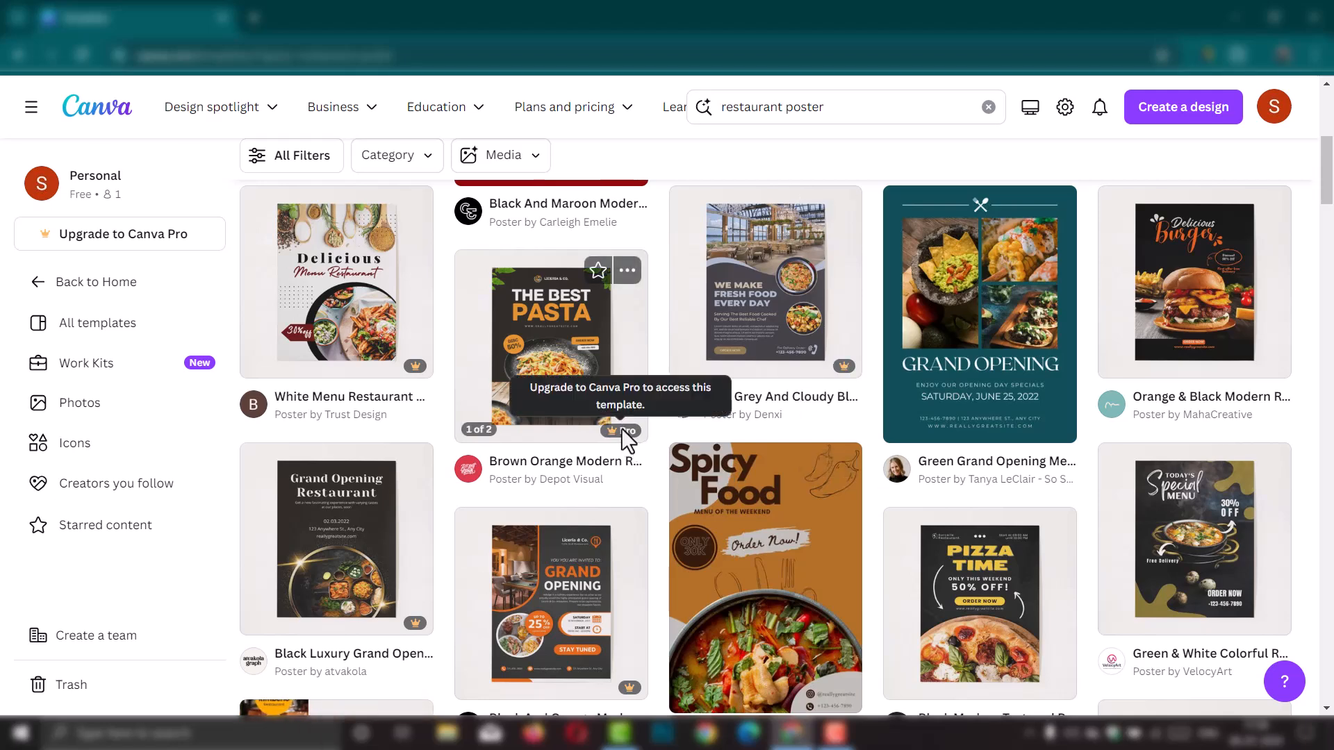
pyautogui.scroll(6, 619, 428)
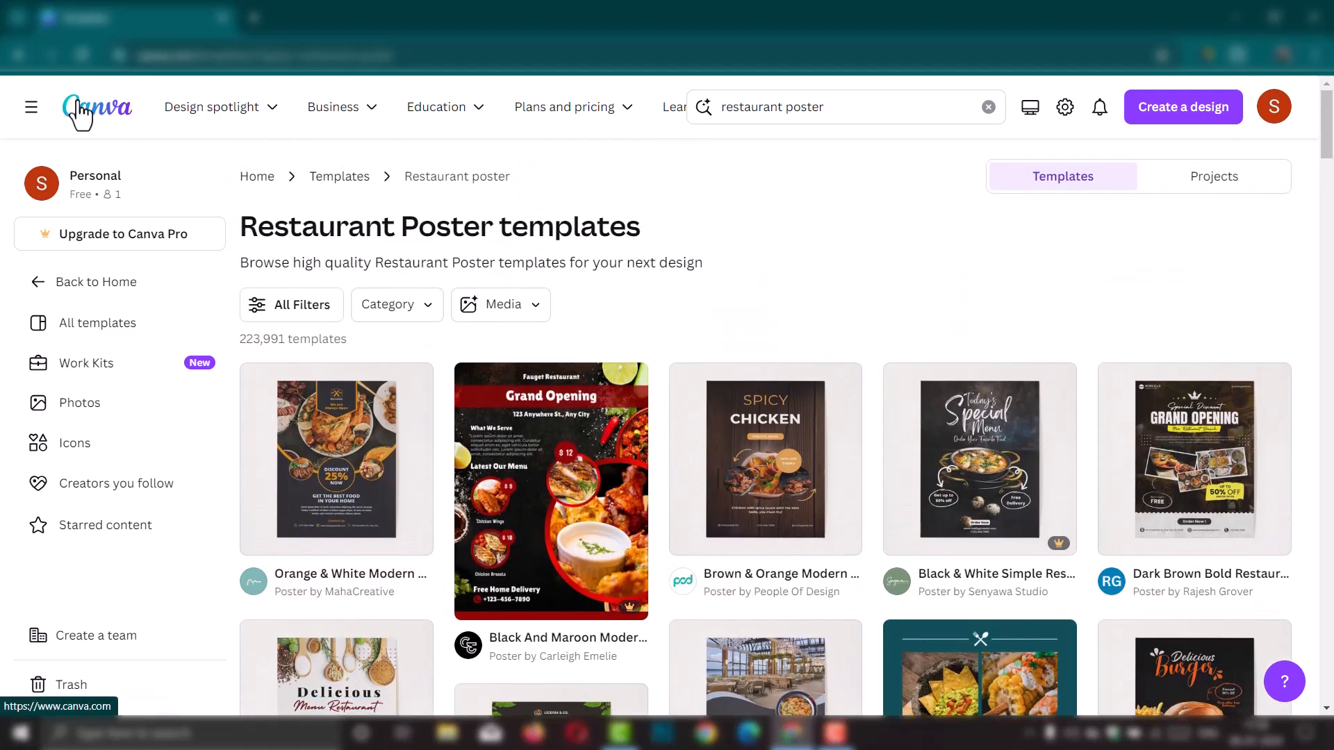
# Step: Examine more restaurant poster templates further down the results, comparing their designs and Pro marks
pyautogui.click(310, 184)
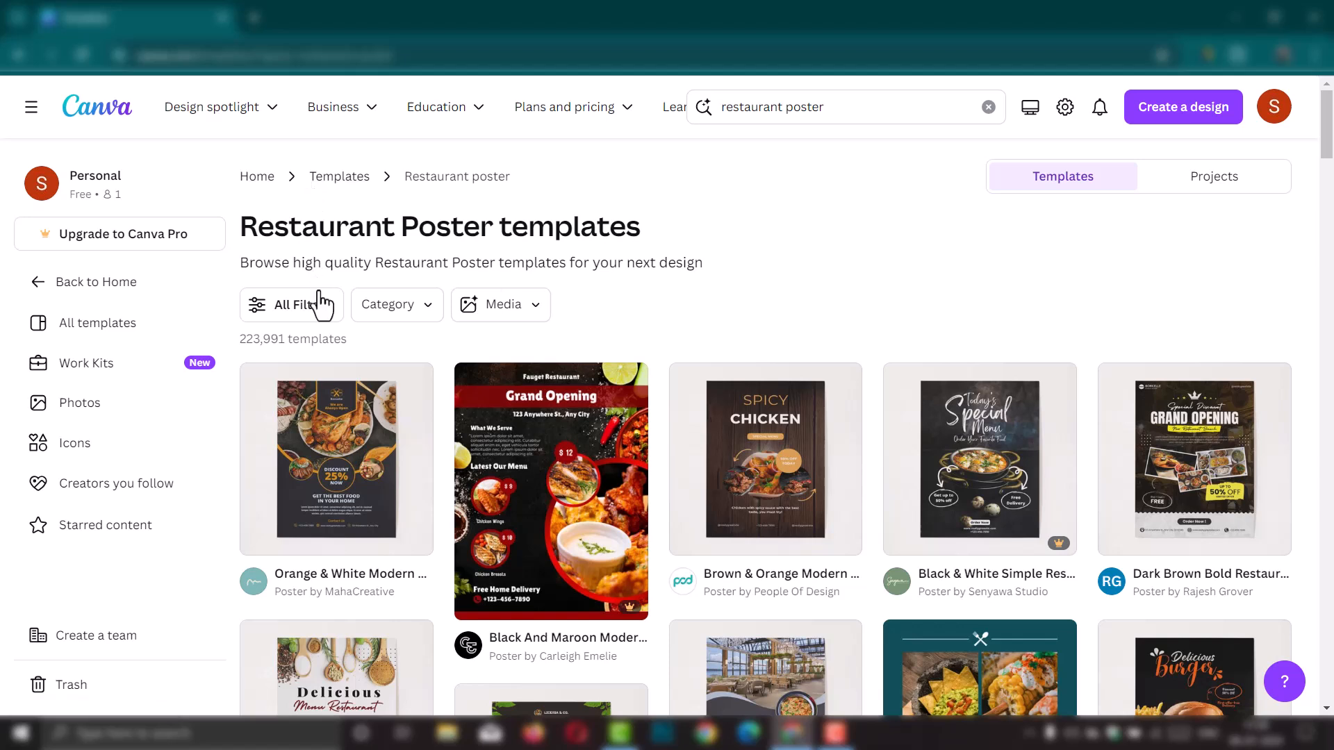
pyautogui.scroll(-2, 505, 489)
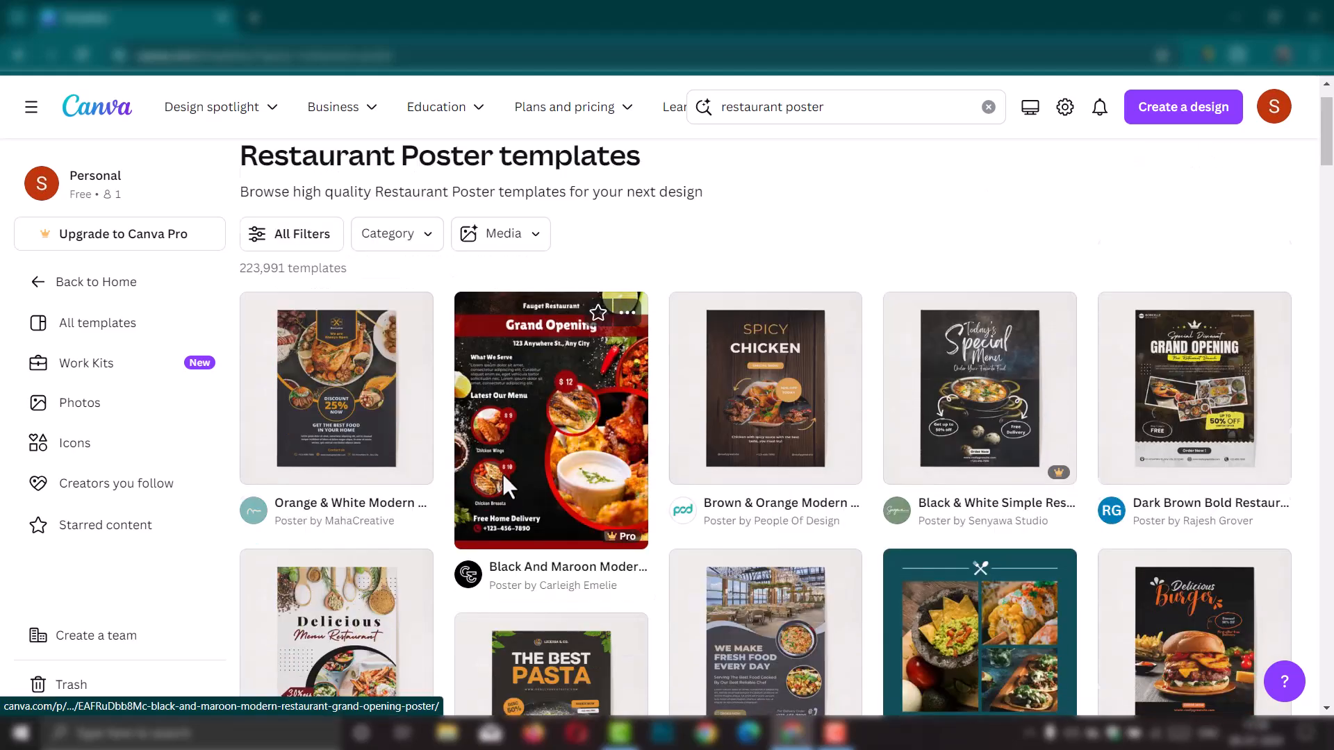
pyautogui.scroll(-9, 744, 372)
pyautogui.scroll(-4, 678, 458)
pyautogui.scroll(-3, 736, 416)
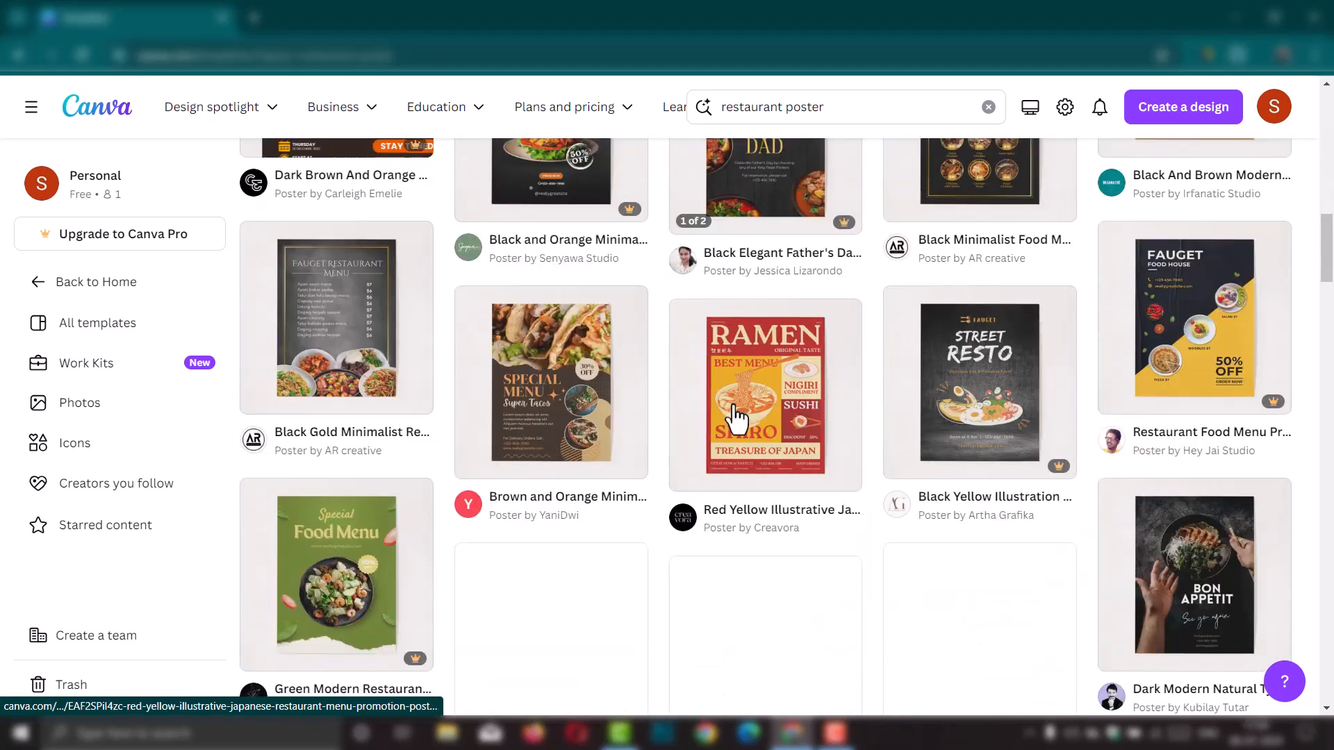
pyautogui.scroll(-1, 681, 410)
pyautogui.scroll(-5, 586, 446)
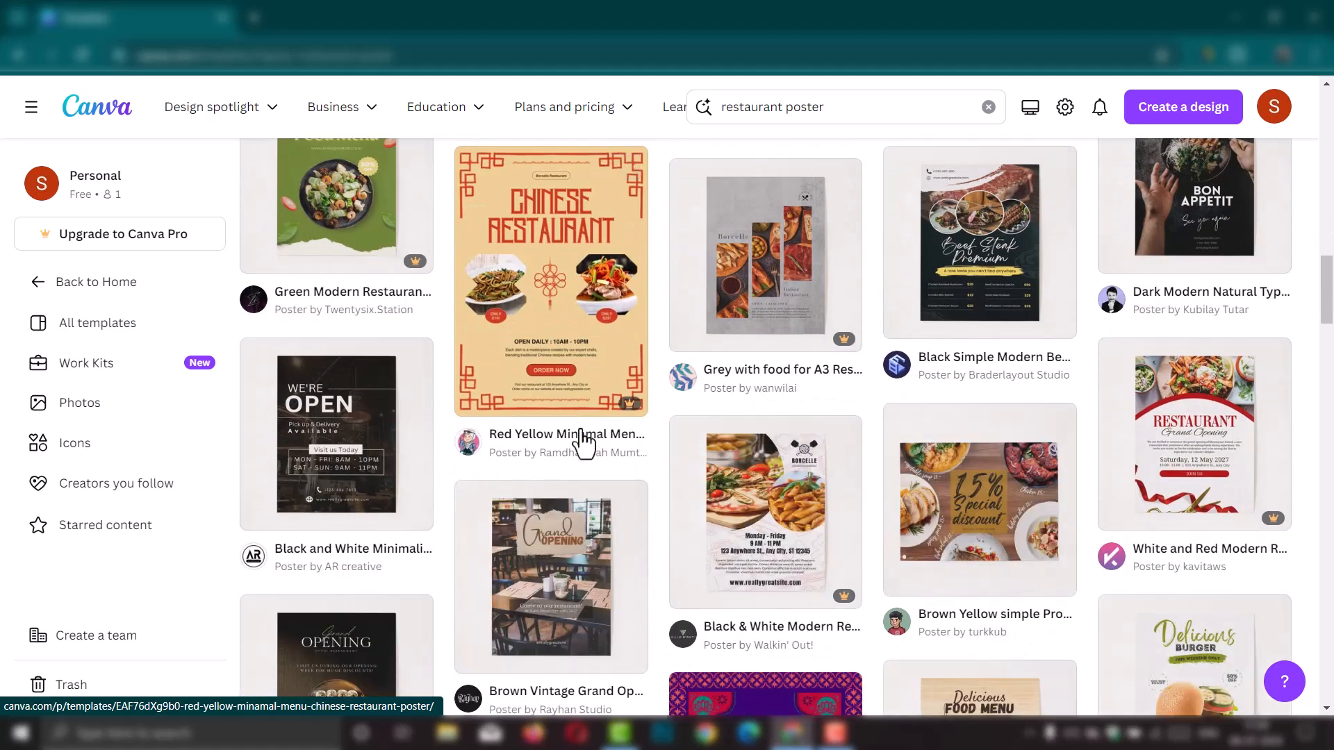
pyautogui.scroll(9, 583, 444)
pyautogui.scroll(-3, 587, 445)
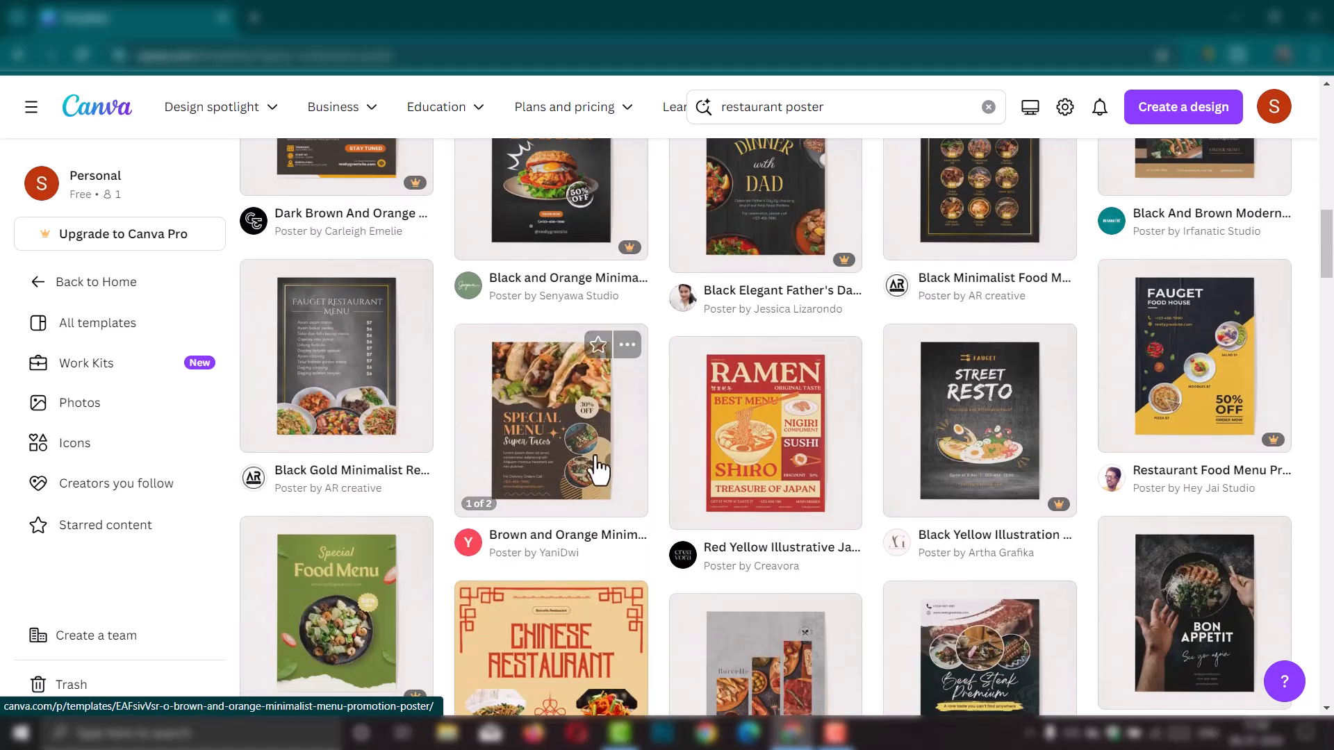
# Step: Open the details of the White Menu Restaurant Geometric Poster template by Trust Design
pyautogui.scroll(8, 581, 467)
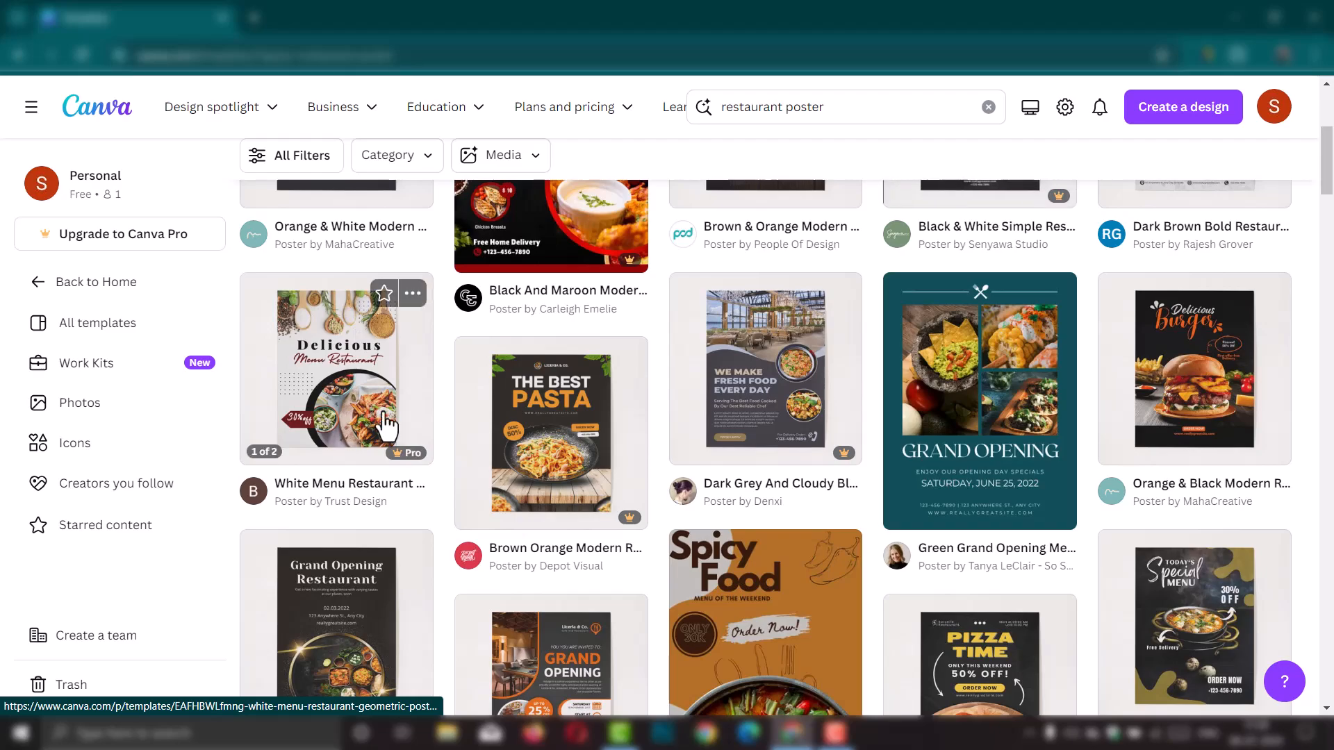
pyautogui.scroll(5, 386, 423)
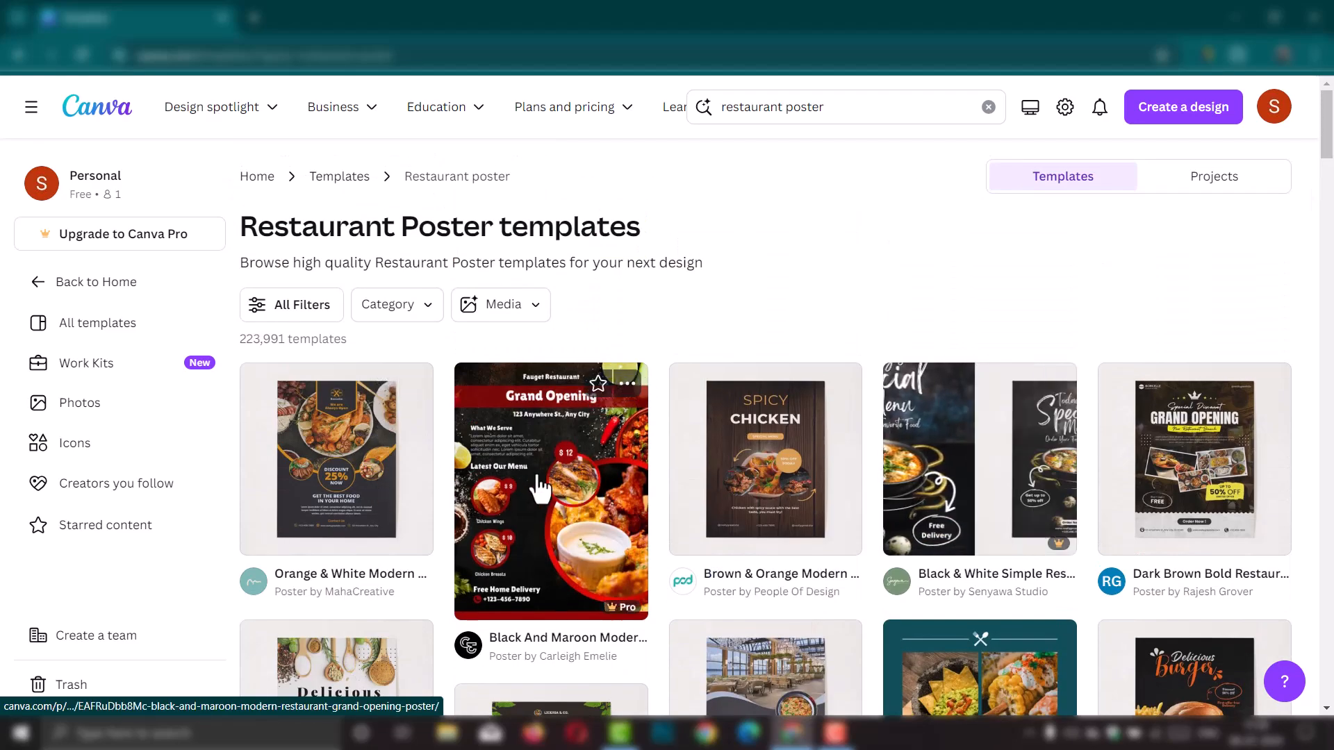
pyautogui.scroll(-3, 535, 490)
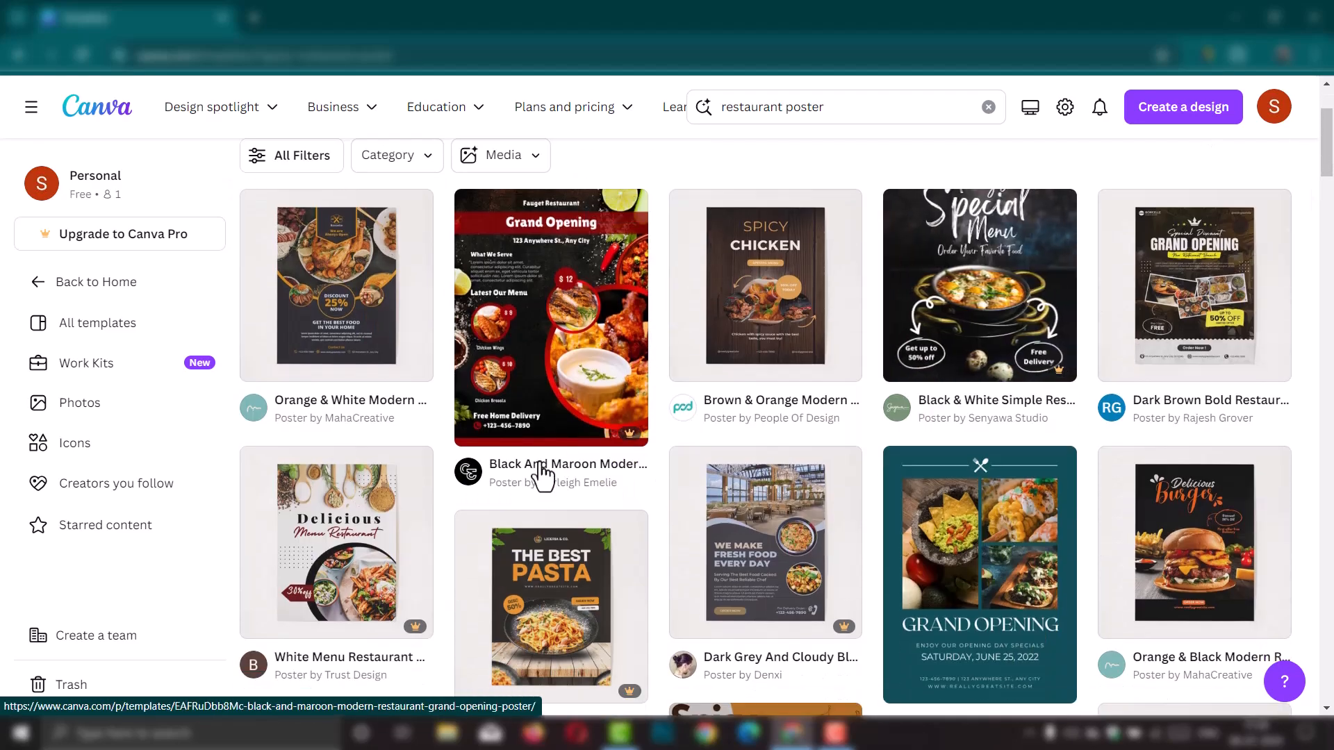
pyautogui.scroll(-4, 542, 478)
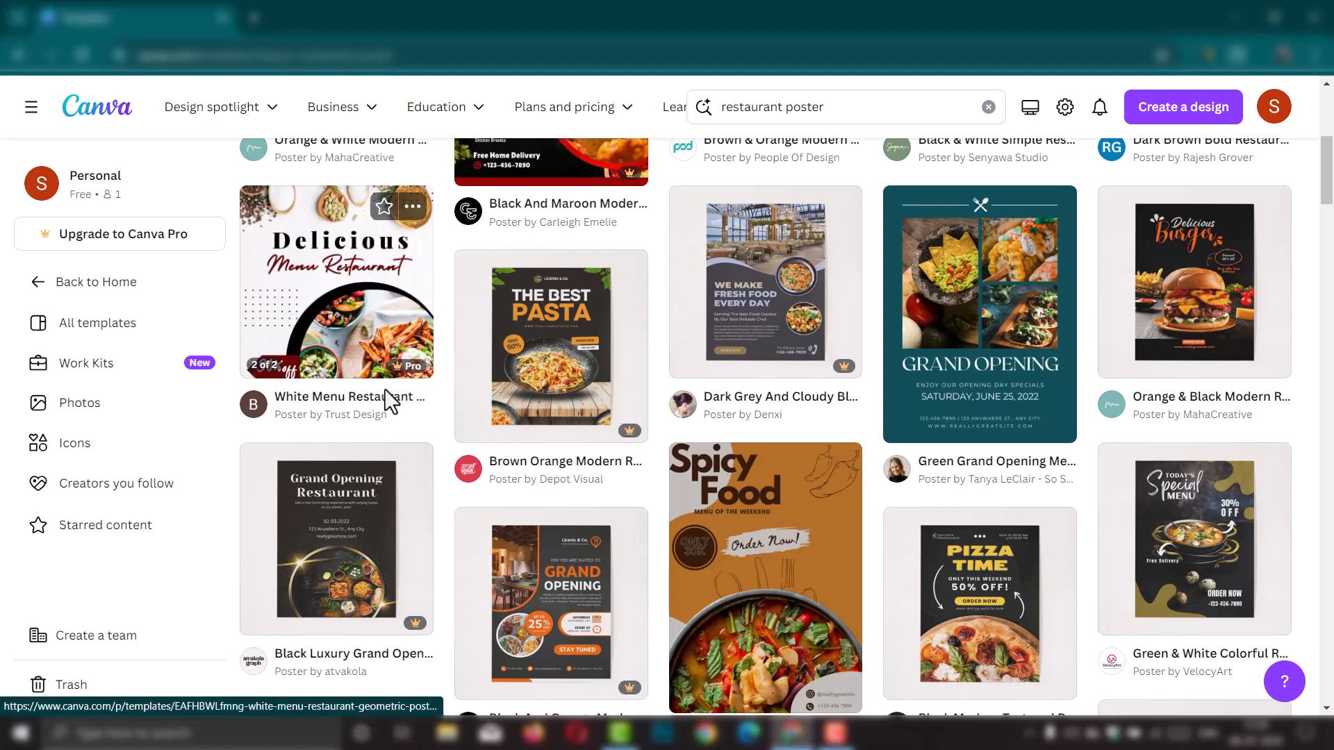
pyautogui.click(371, 316)
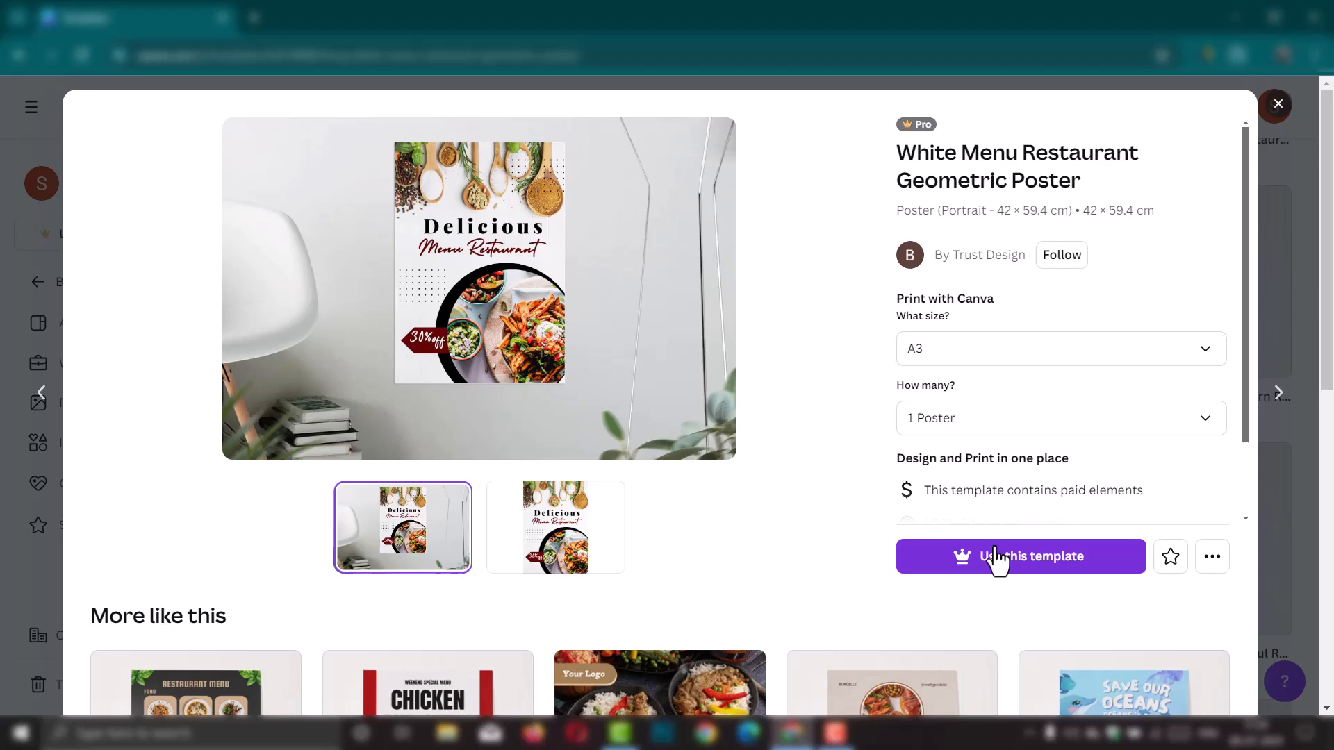
# Step: Try to use the White Menu Restaurant Geometric Poster template, and return to the restaurant poster results
pyautogui.click(1015, 566)
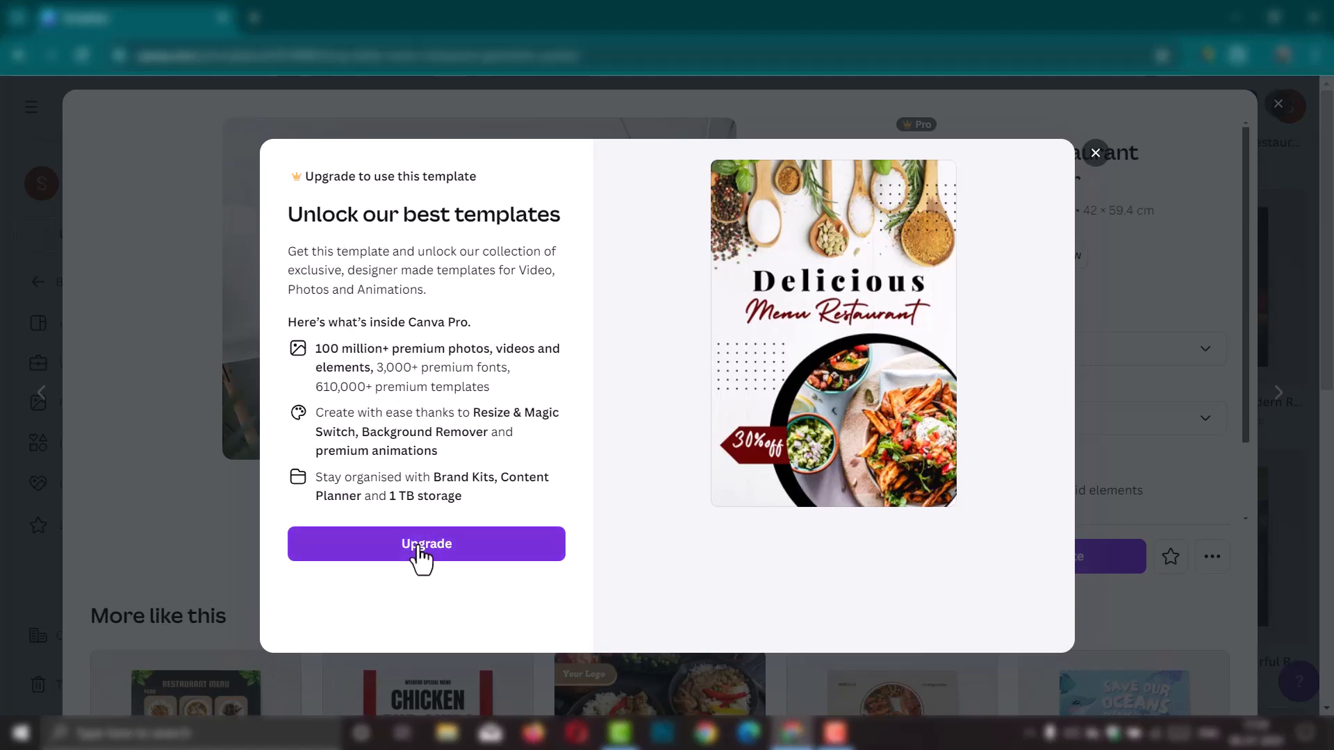
pyautogui.click(1095, 154)
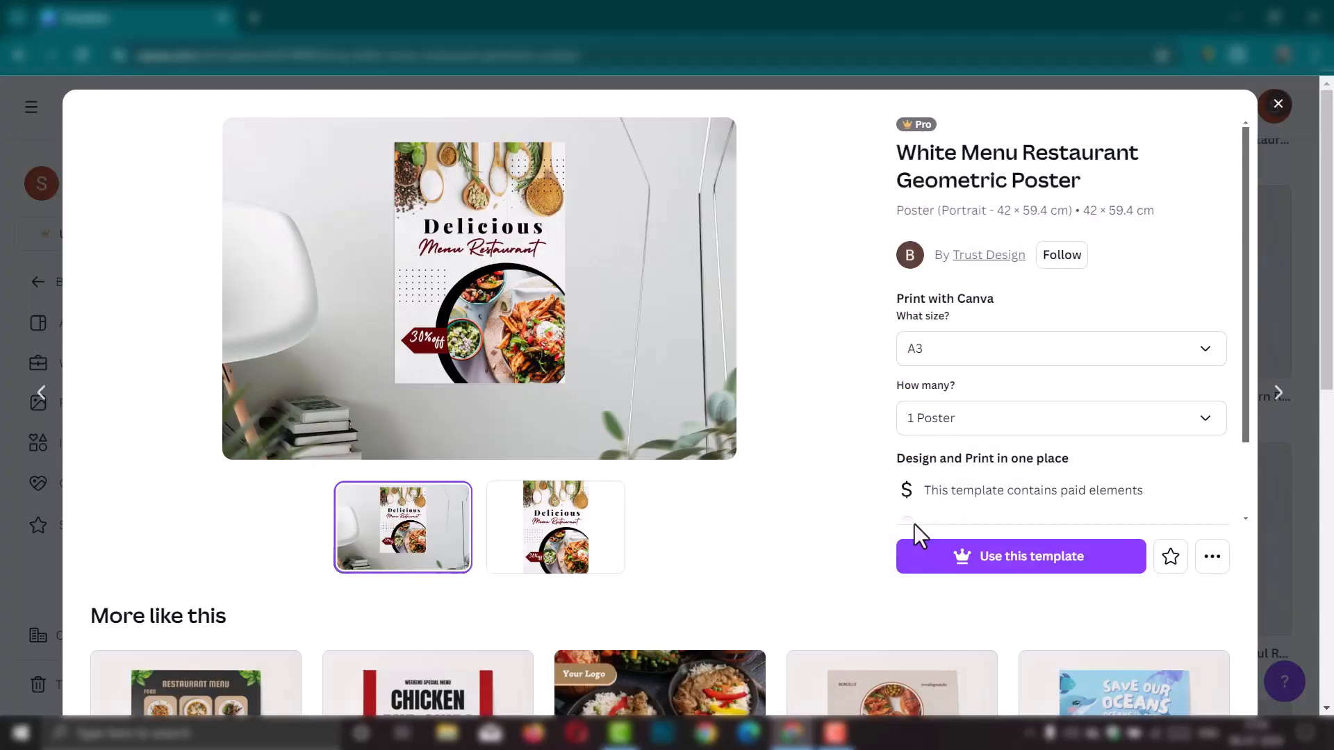
pyautogui.click(1277, 104)
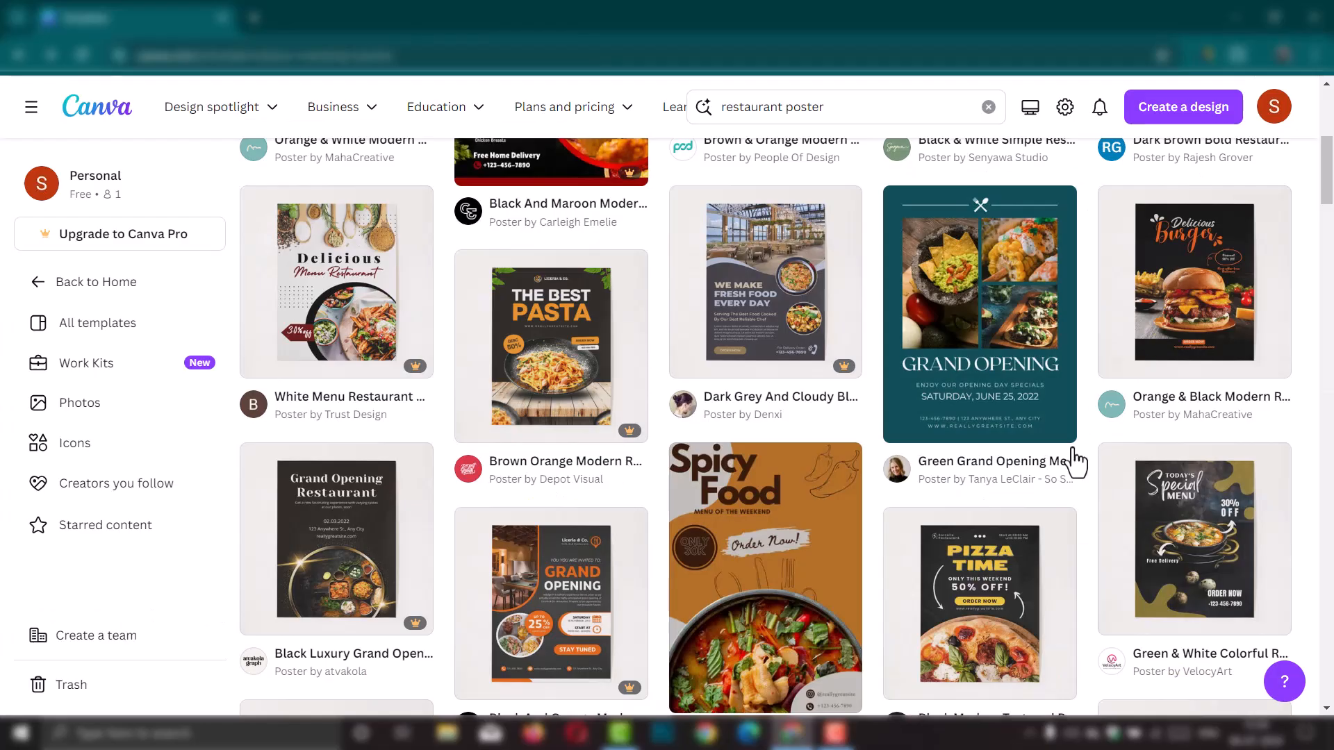
# Step: Look further through the restaurant poster results, comparing the designs and which ones carry a Pro mark
pyautogui.scroll(-3, 765, 497)
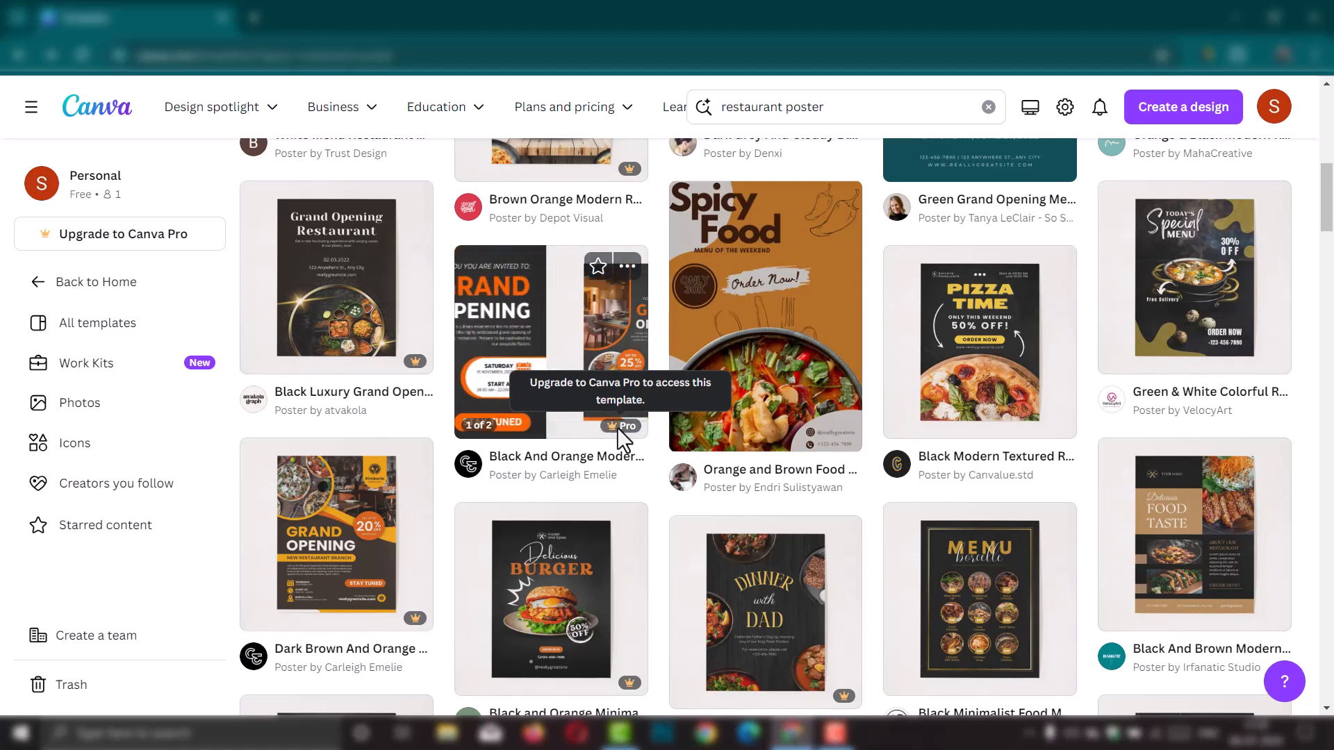
pyautogui.scroll(-4, 617, 427)
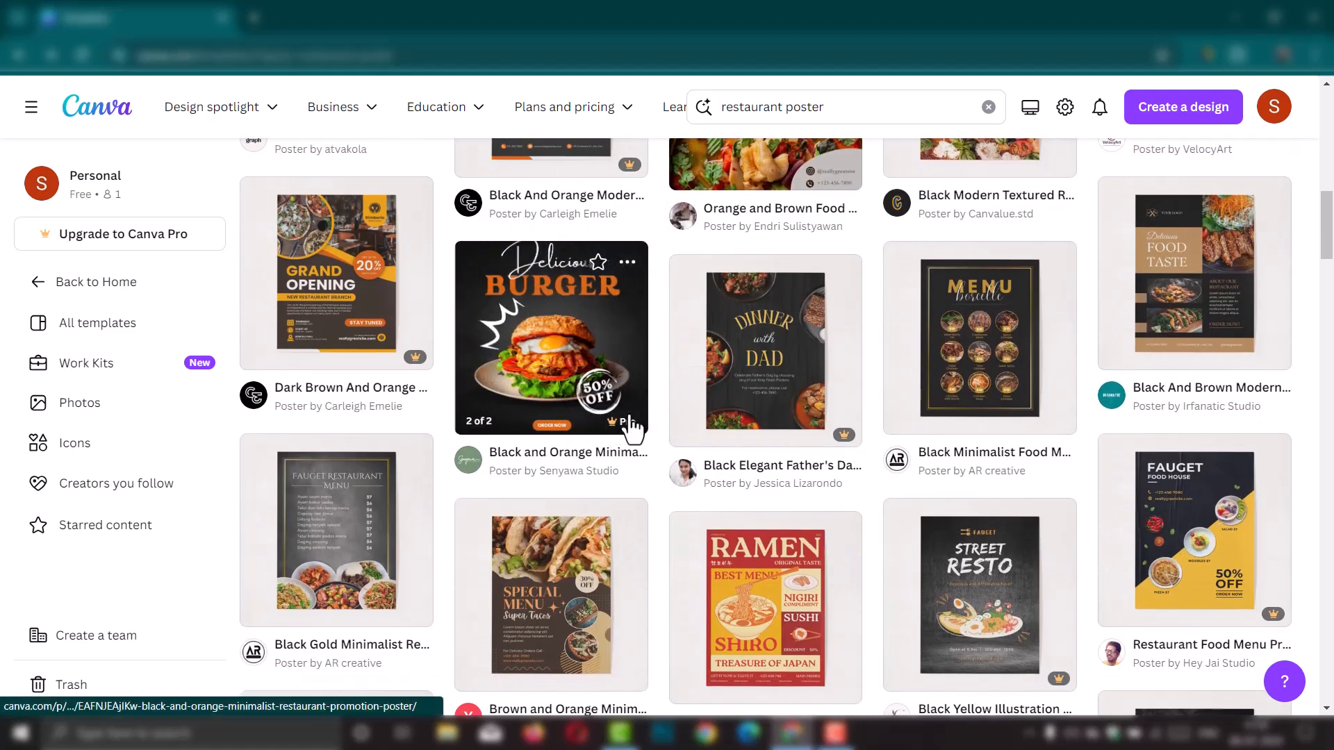
pyautogui.scroll(-10, 658, 413)
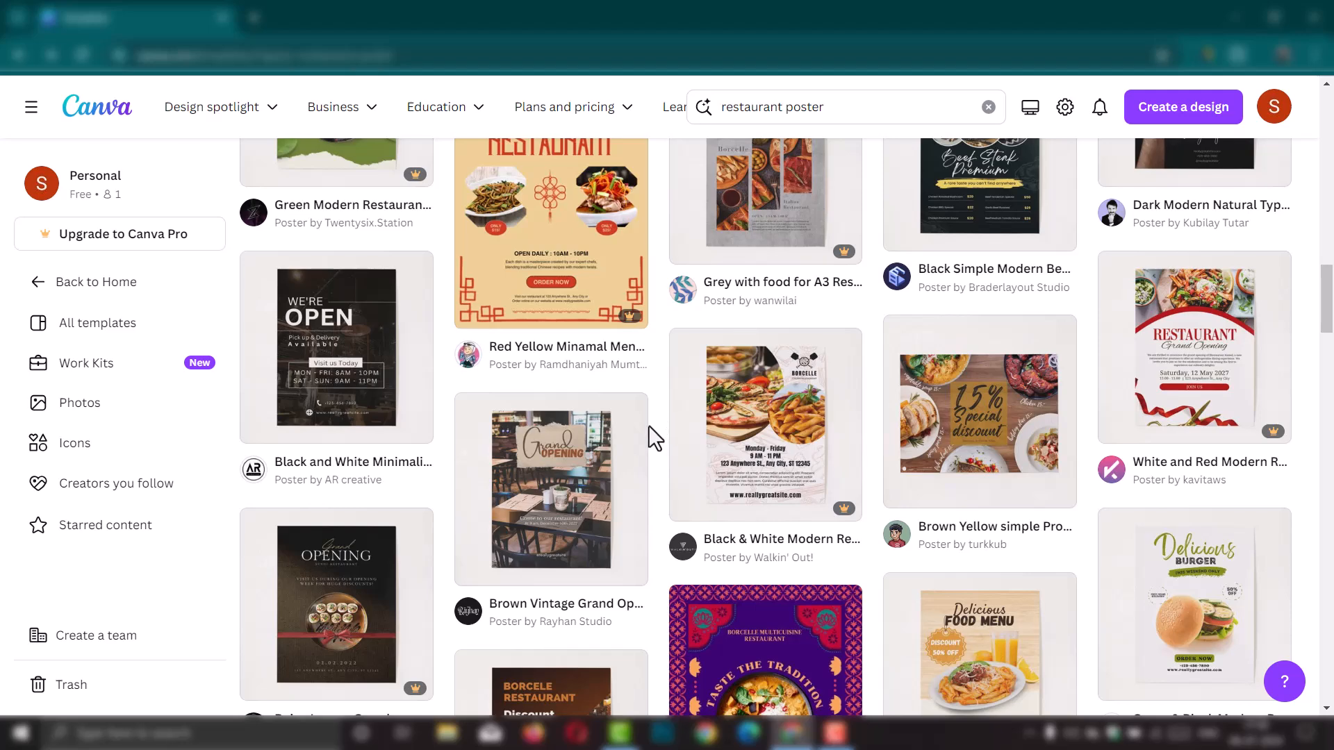
pyautogui.scroll(-2, 661, 426)
pyautogui.scroll(-4, 657, 417)
pyautogui.scroll(-5, 656, 411)
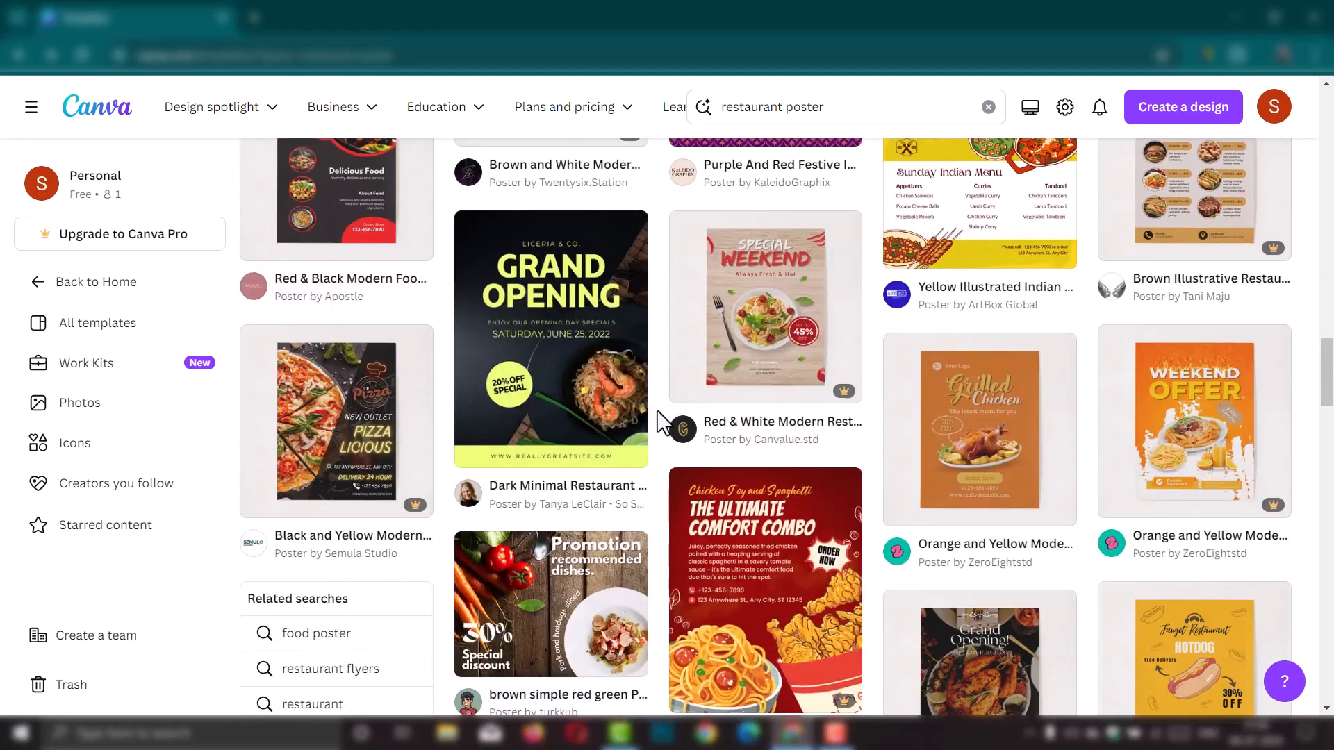
pyautogui.scroll(-3, 656, 411)
pyautogui.scroll(-2, 653, 407)
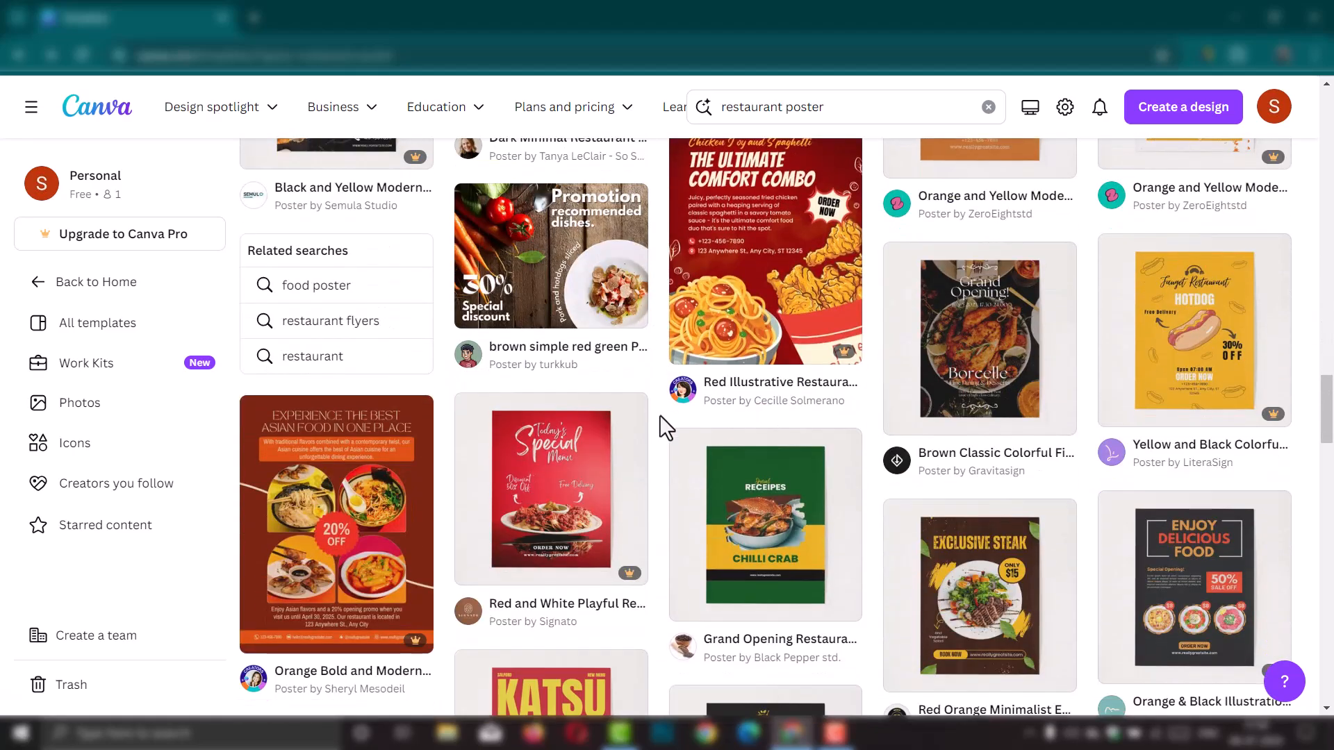
# Step: Open the Black Simple Modern Beef Steak Food Menu Poster by Braderlayout Studio for customising
pyautogui.scroll(5, 660, 414)
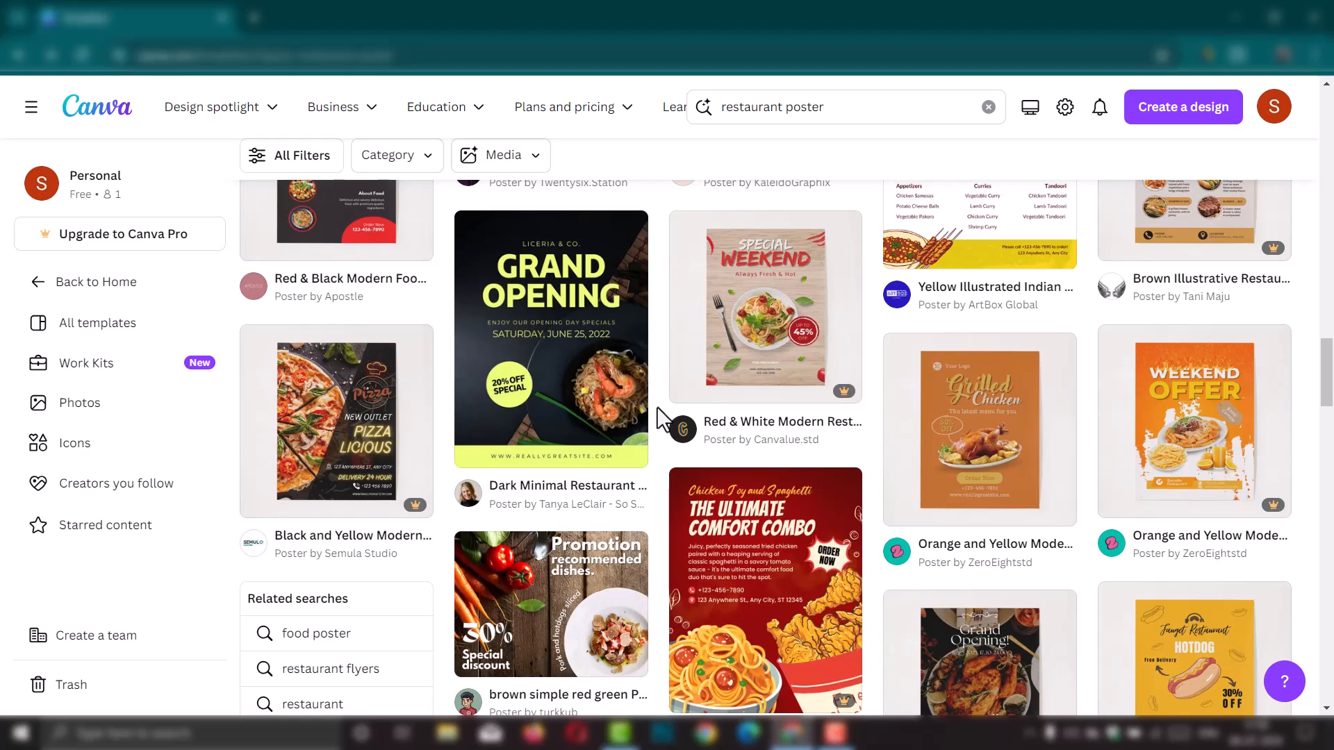
pyautogui.scroll(4, 656, 406)
pyautogui.scroll(4, 656, 406)
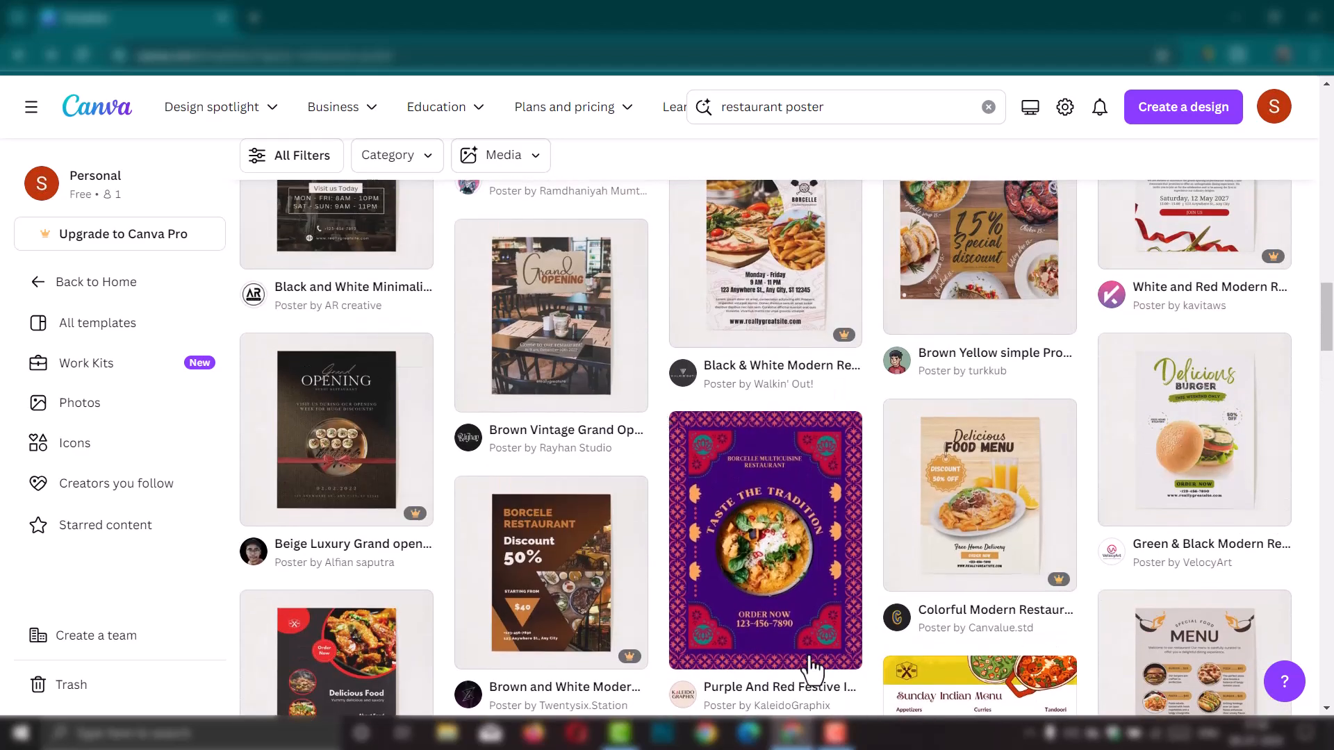
pyautogui.scroll(-1, 748, 455)
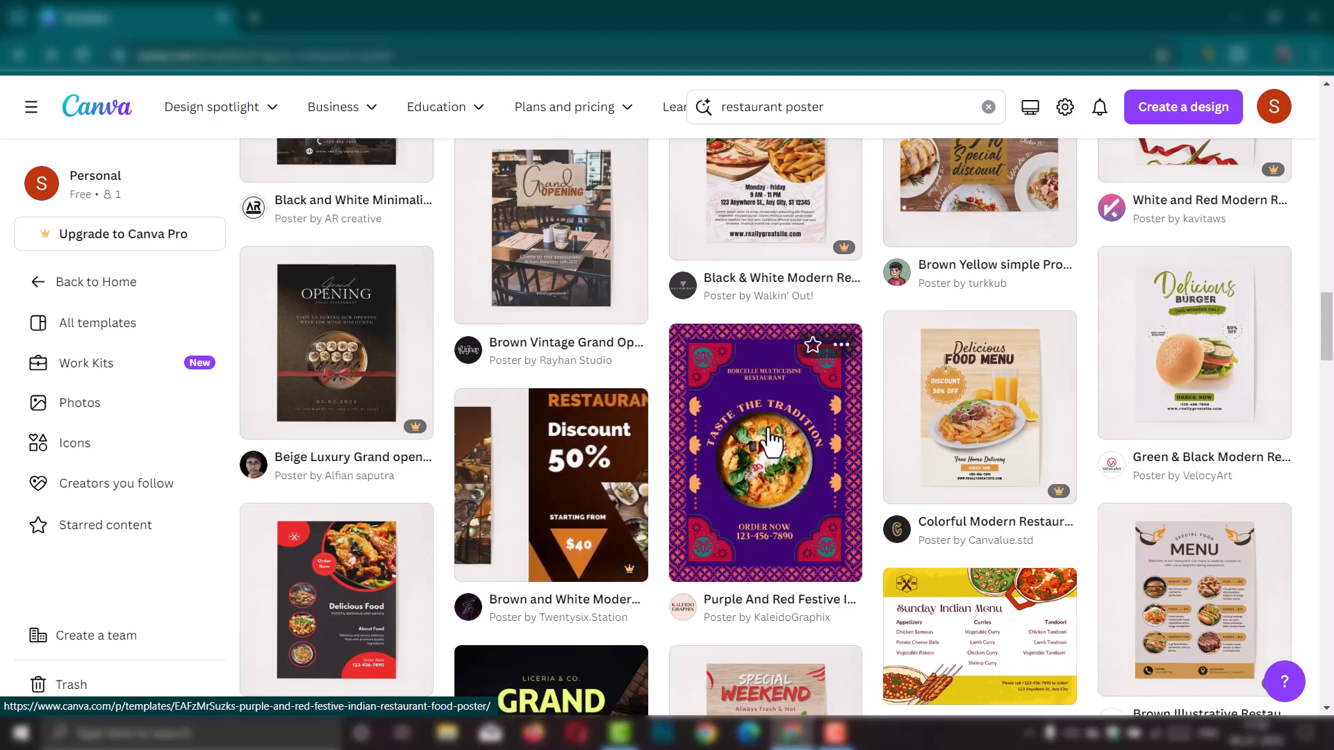
pyautogui.scroll(2, 754, 462)
pyautogui.scroll(5, 610, 545)
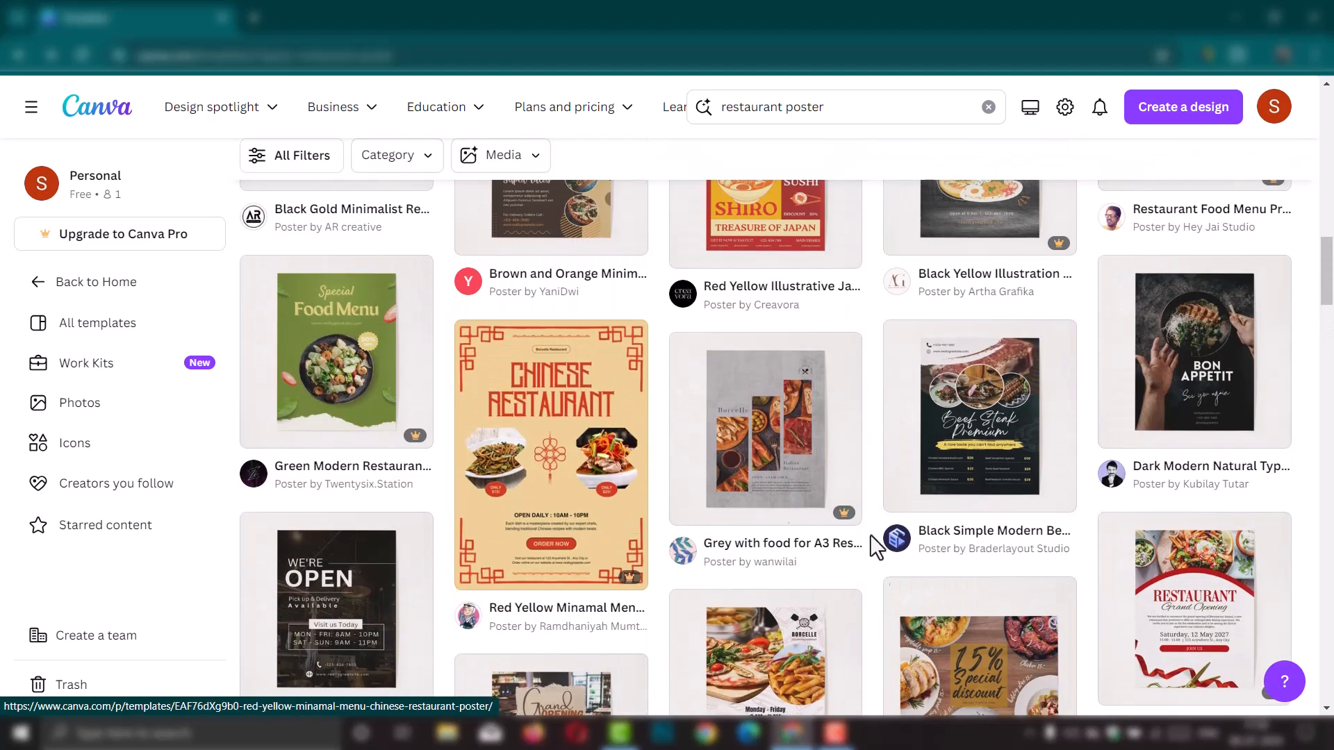
pyautogui.click(974, 457)
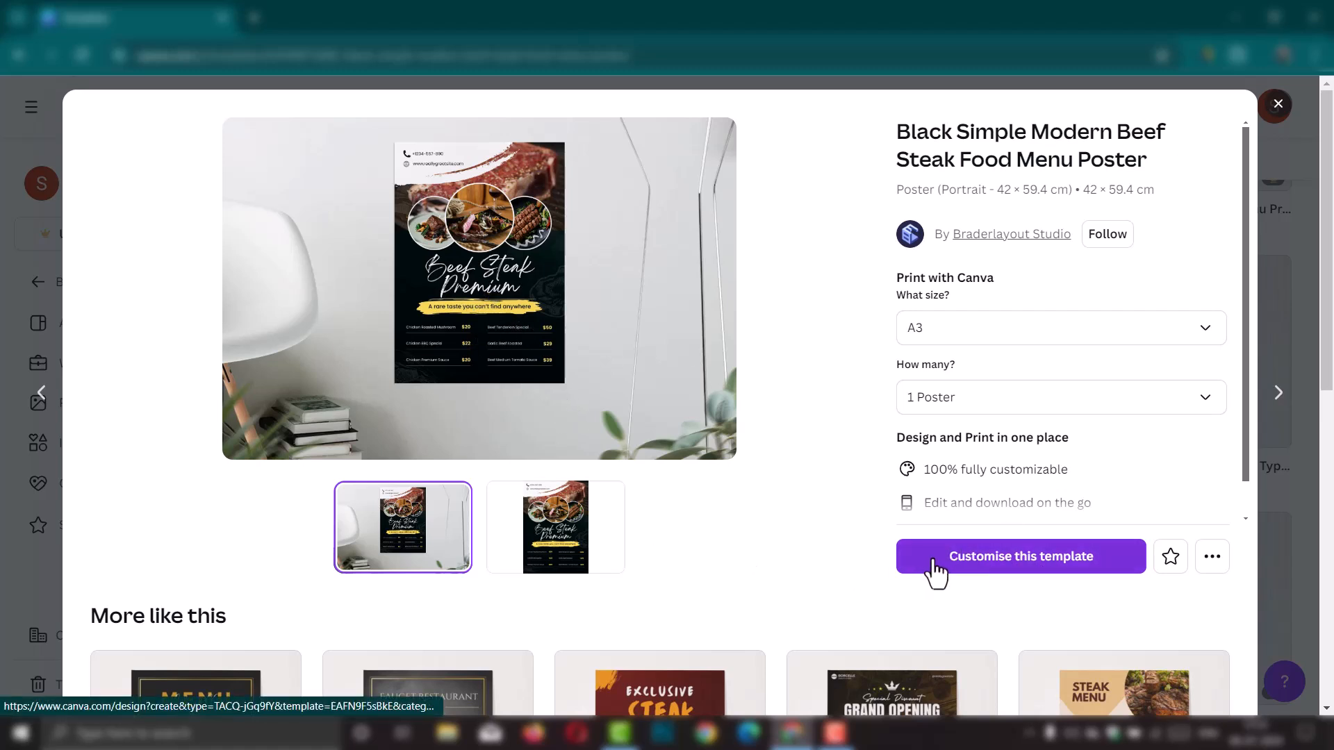
pyautogui.click(1026, 569)
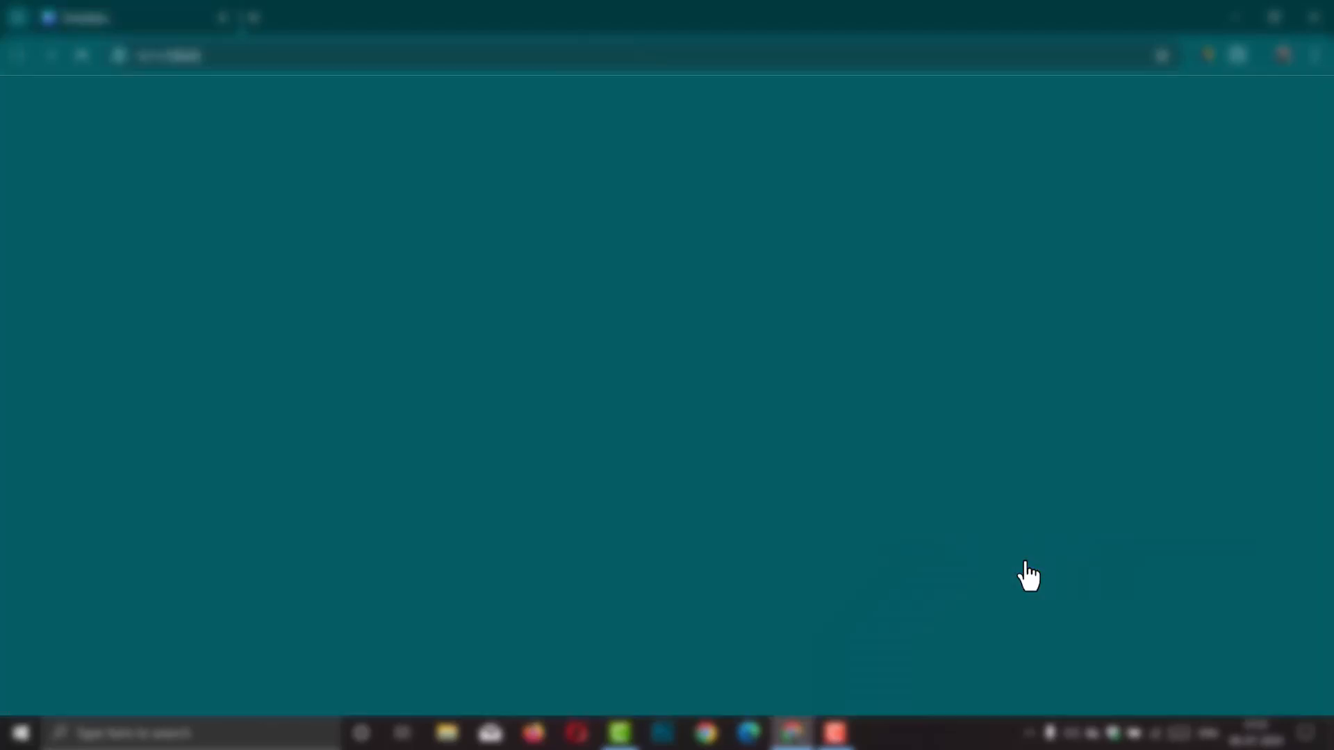
# Step: From the similar templates, open the Red Orange Minimalist Exclusive Steak Poster for customising as well
pyautogui.click(131, 25)
pyautogui.scroll(-7, 565, 535)
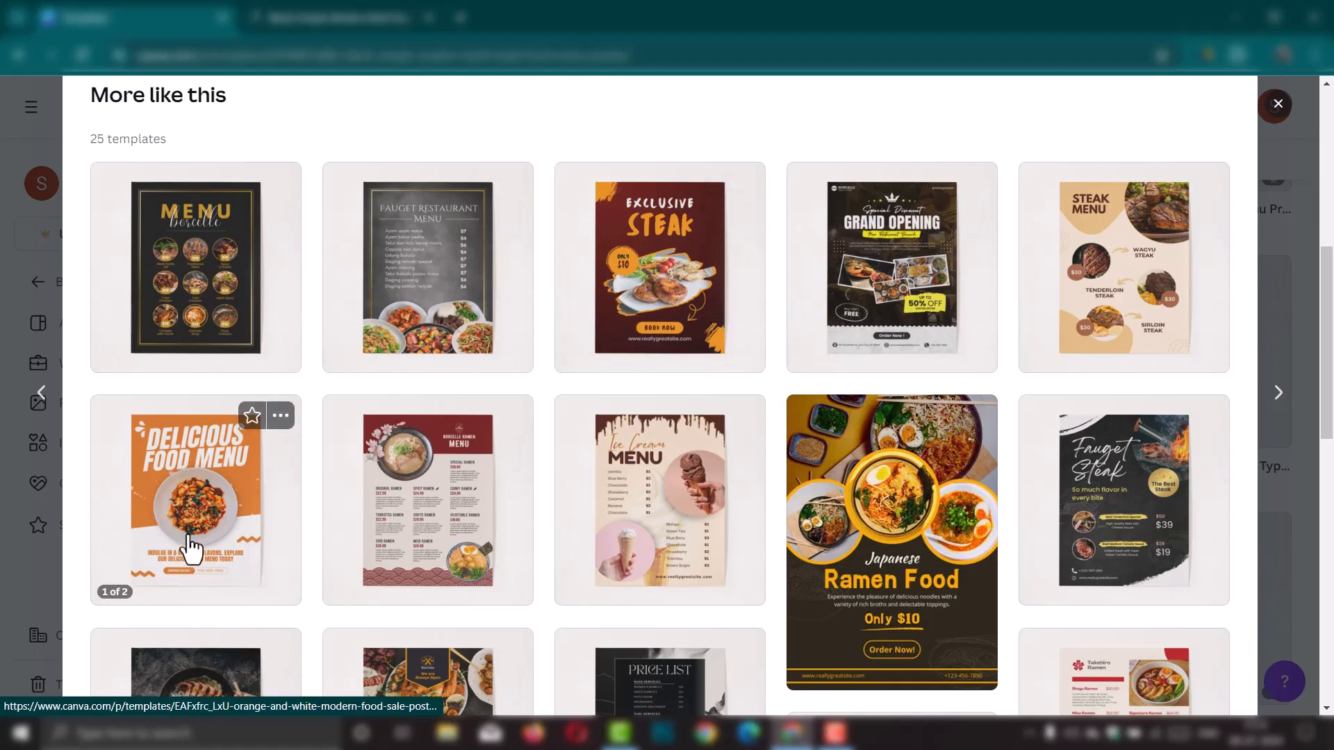
pyautogui.click(664, 324)
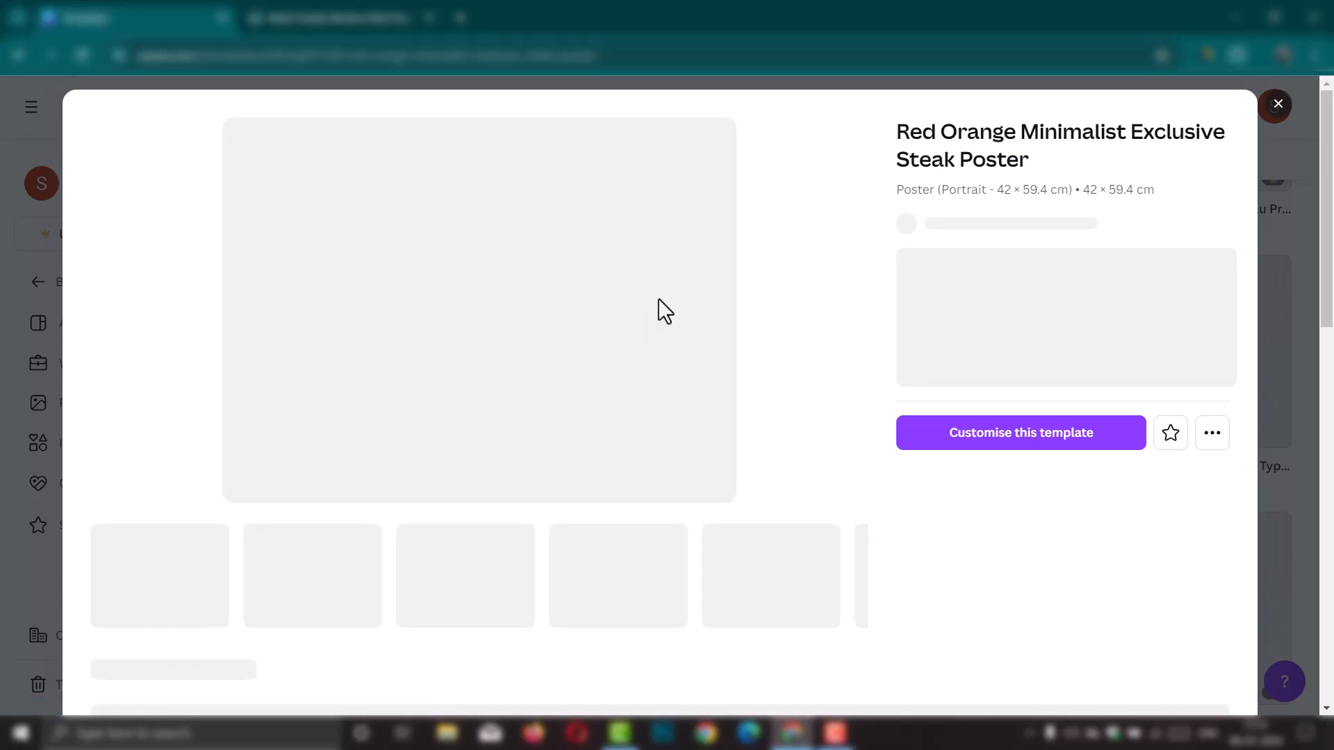
pyautogui.click(1006, 569)
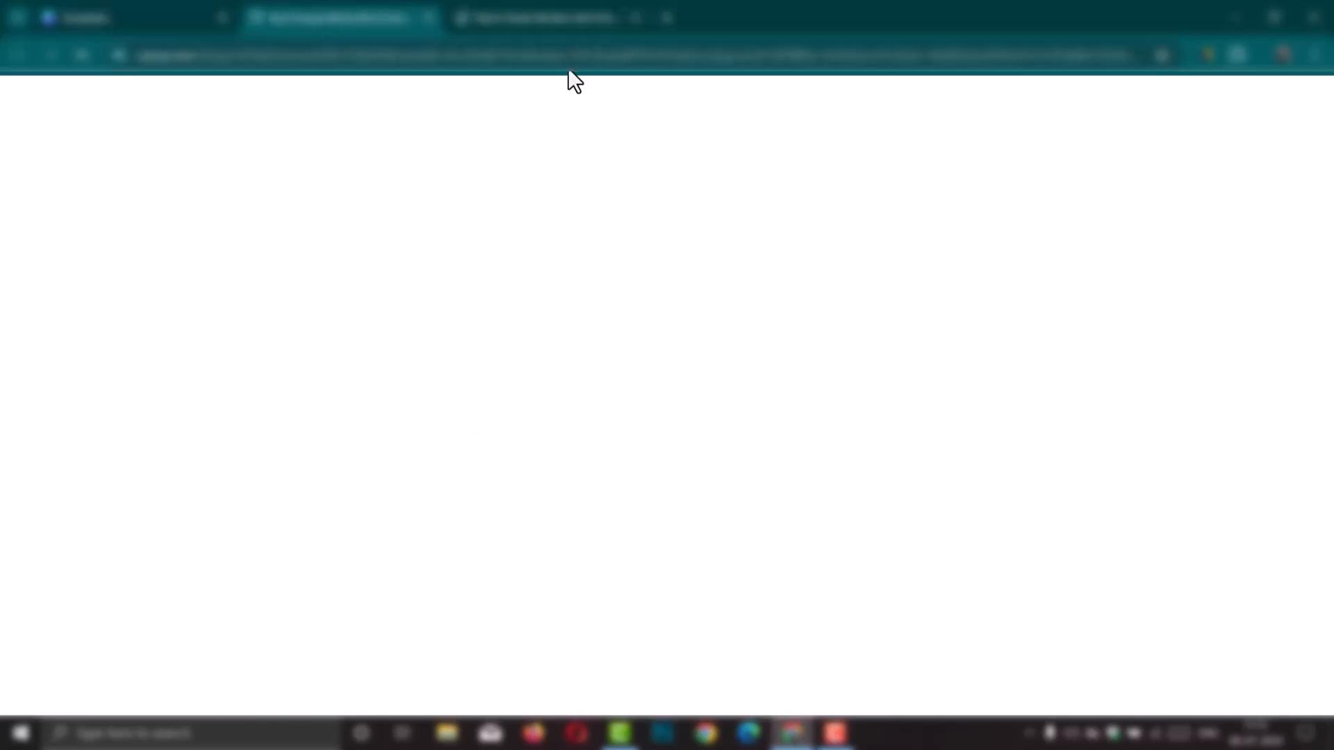
# Step: Switch to the Beef Steak poster design and examine its contact details, dish photos and headline up close
pyautogui.click(572, 18)
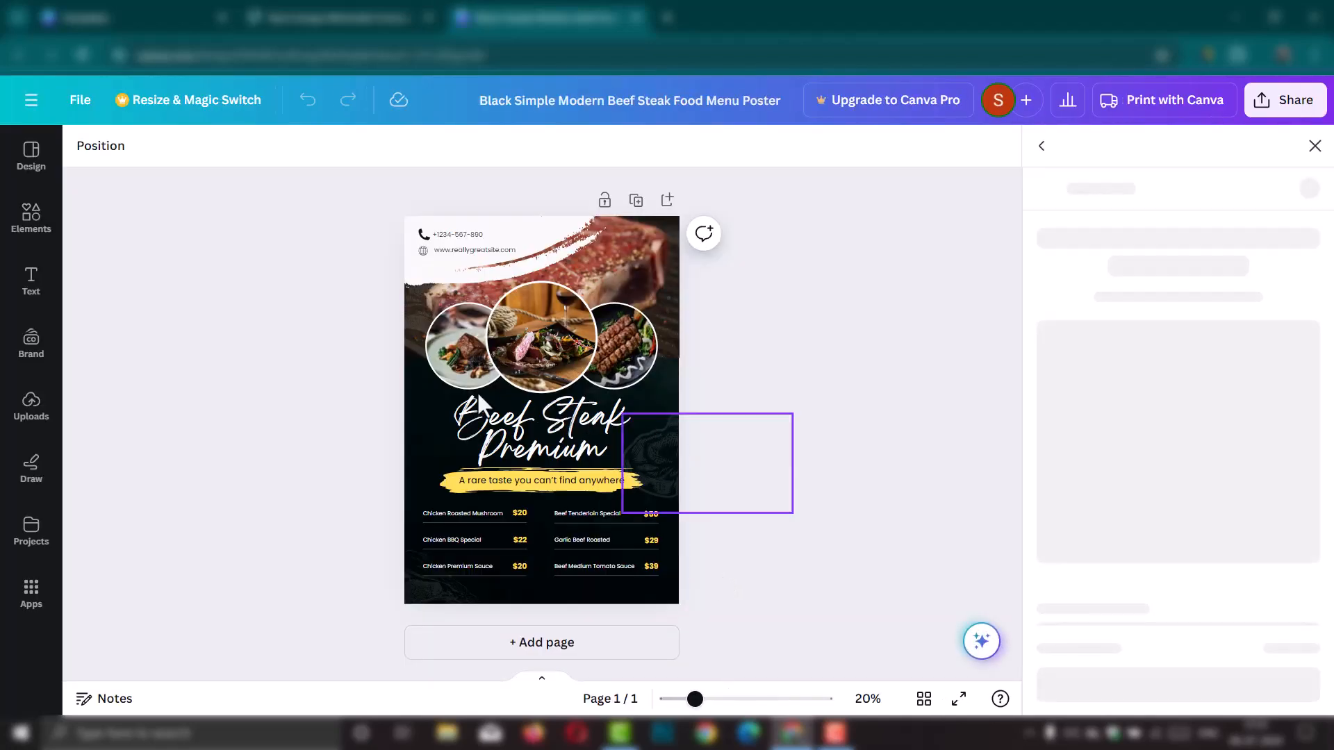
pyautogui.keyDown('ctrl'); pyautogui.scroll(5, 506, 318); pyautogui.keyUp('ctrl')
pyautogui.keyDown('ctrl'); pyautogui.scroll(3, 526, 407); pyautogui.keyUp('ctrl')
pyautogui.keyDown('ctrl'); pyautogui.scroll(-2, 611, 498); pyautogui.keyUp('ctrl')
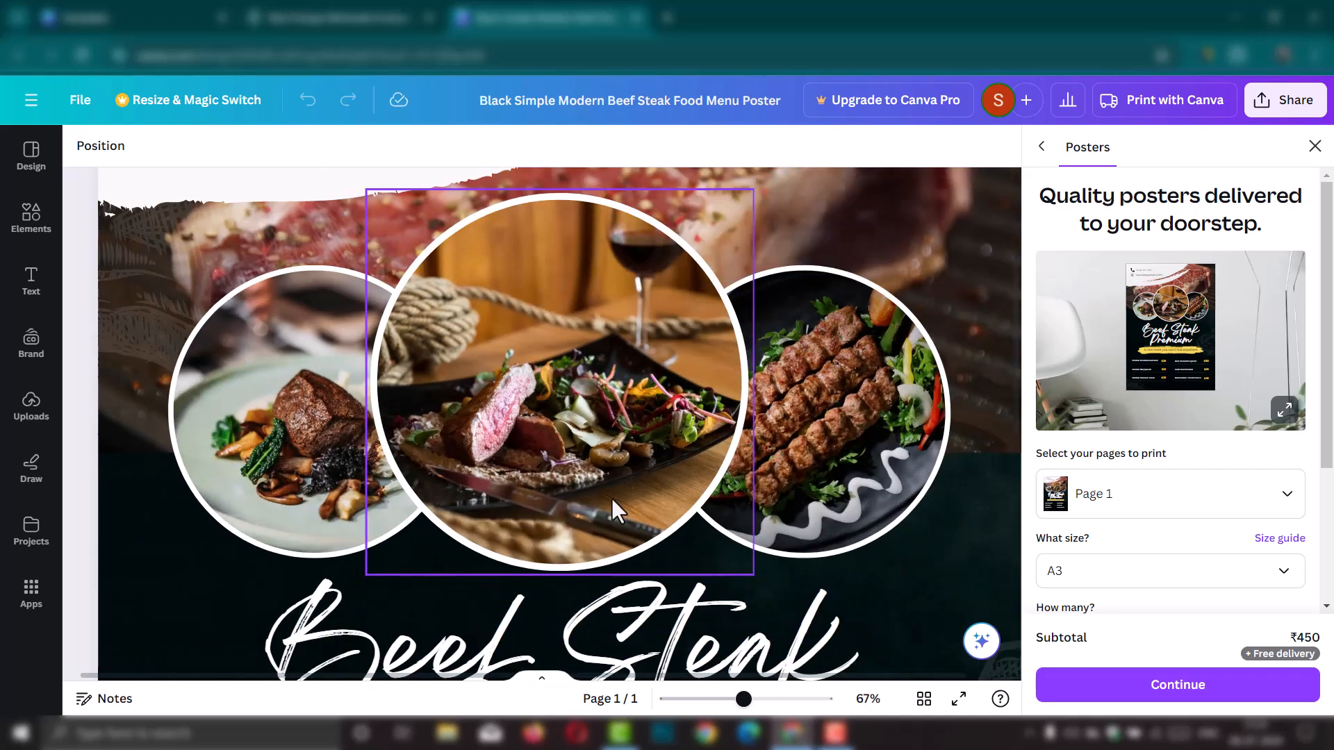
pyautogui.scroll(5, 592, 463)
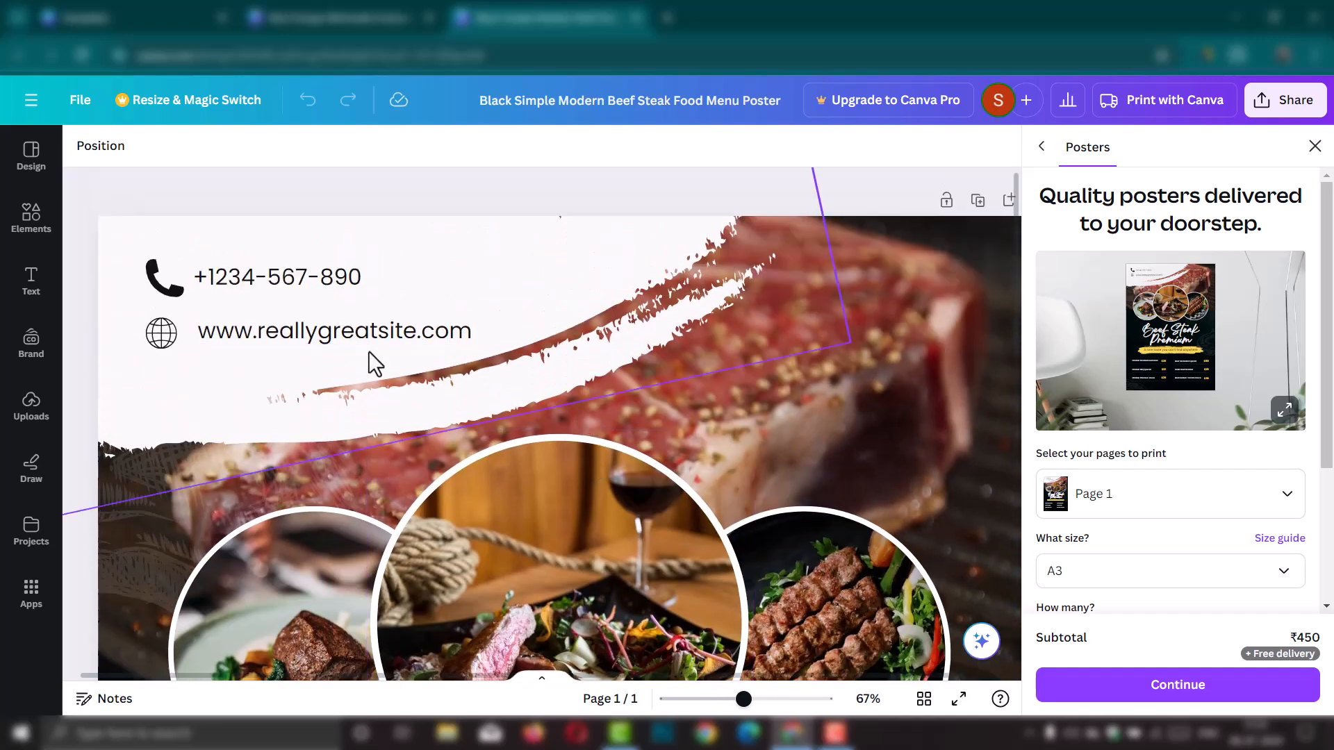
pyautogui.scroll(-10, 531, 398)
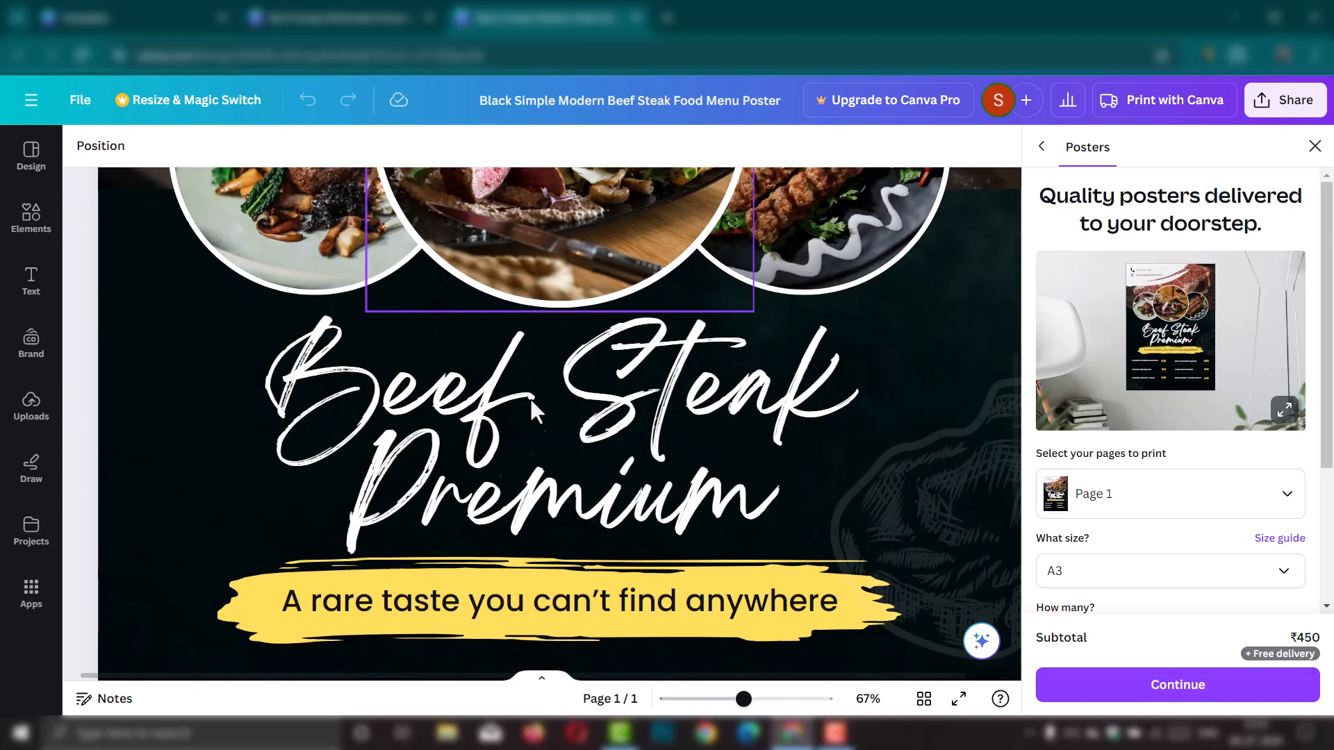
pyautogui.scroll(-1, 529, 397)
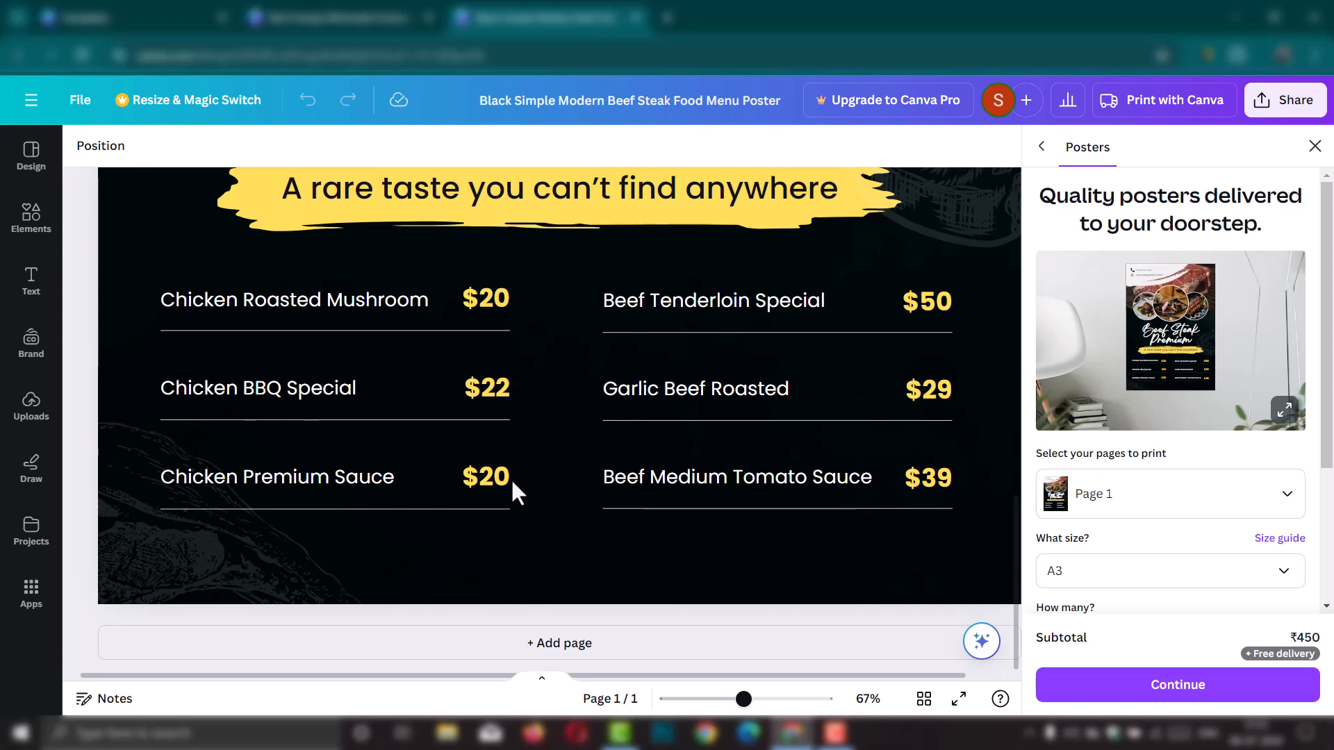
# Step: Examine the dish names and prices in the lower part of the Beef Steak poster at different magnifications
pyautogui.scroll(-3, 511, 484)
pyautogui.scroll(3, 510, 487)
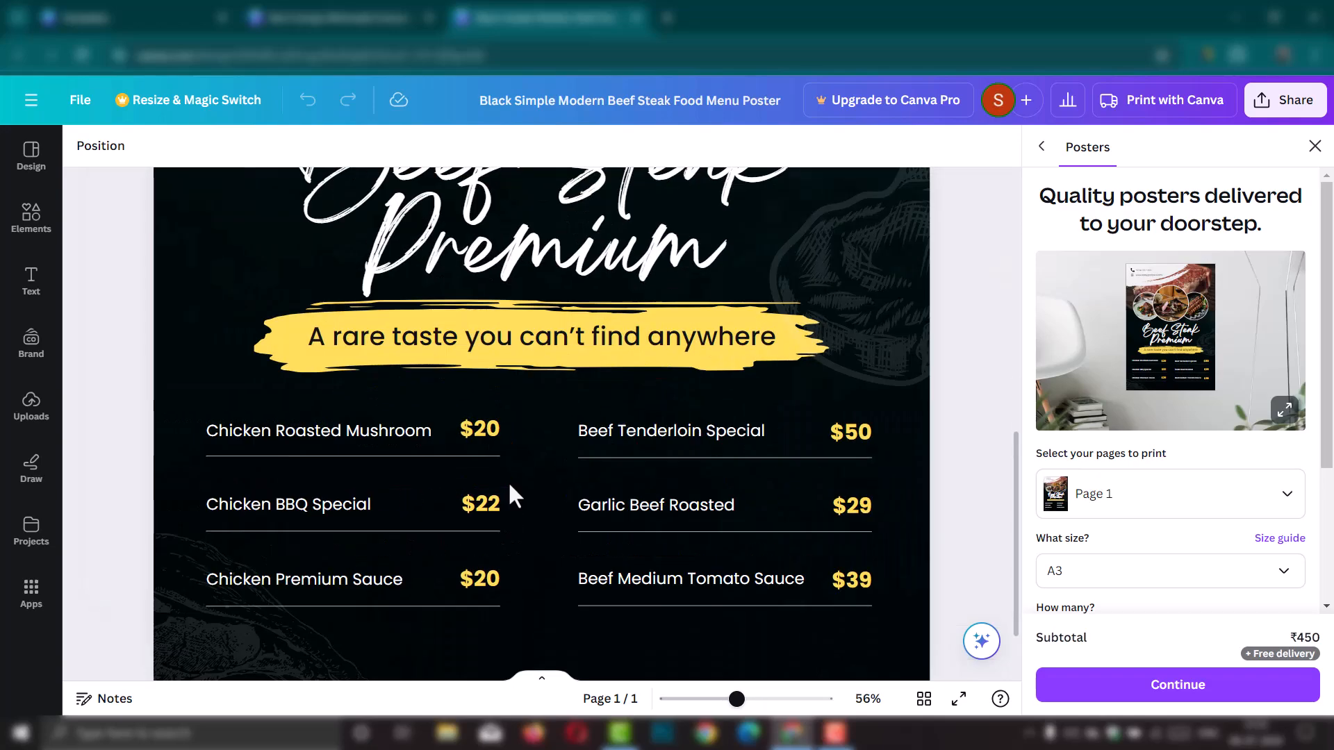
pyautogui.scroll(-2, 510, 486)
pyautogui.scroll(3, 510, 484)
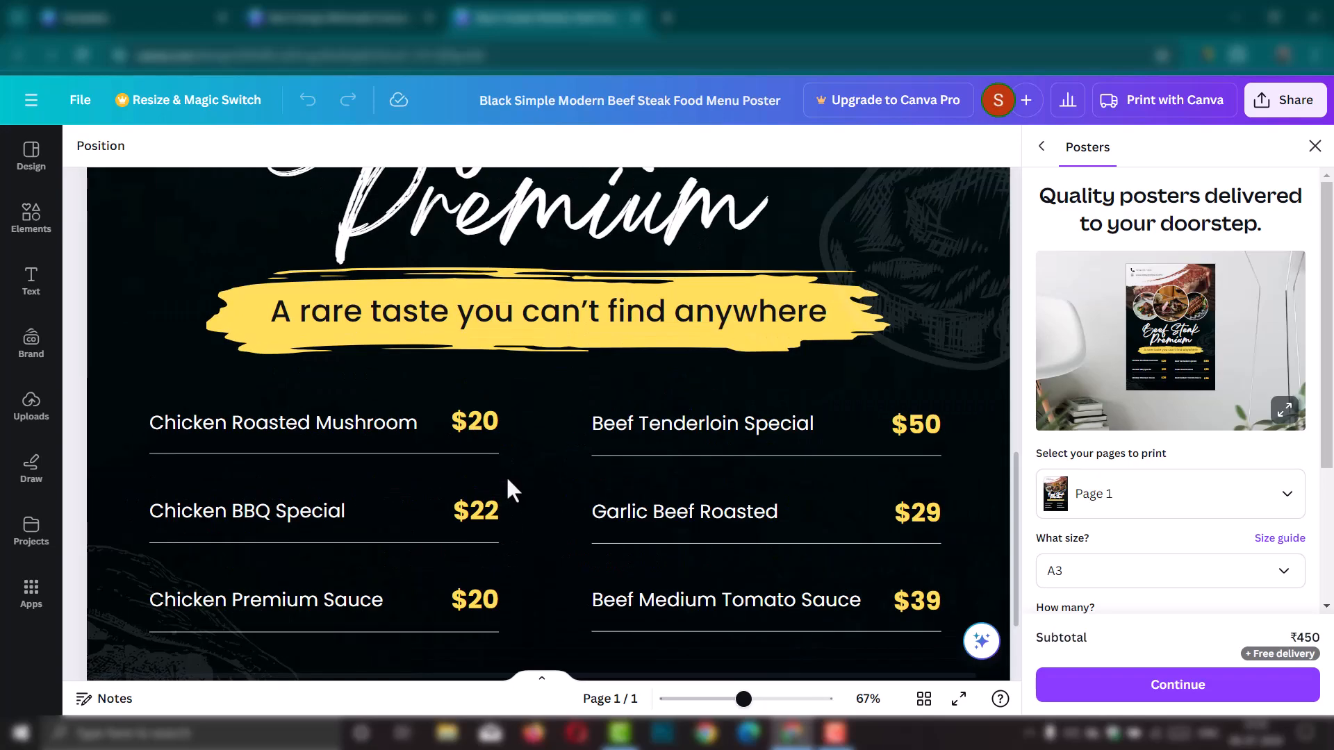
pyautogui.scroll(-2, 506, 480)
pyautogui.scroll(3, 504, 476)
pyautogui.scroll(-5, 507, 486)
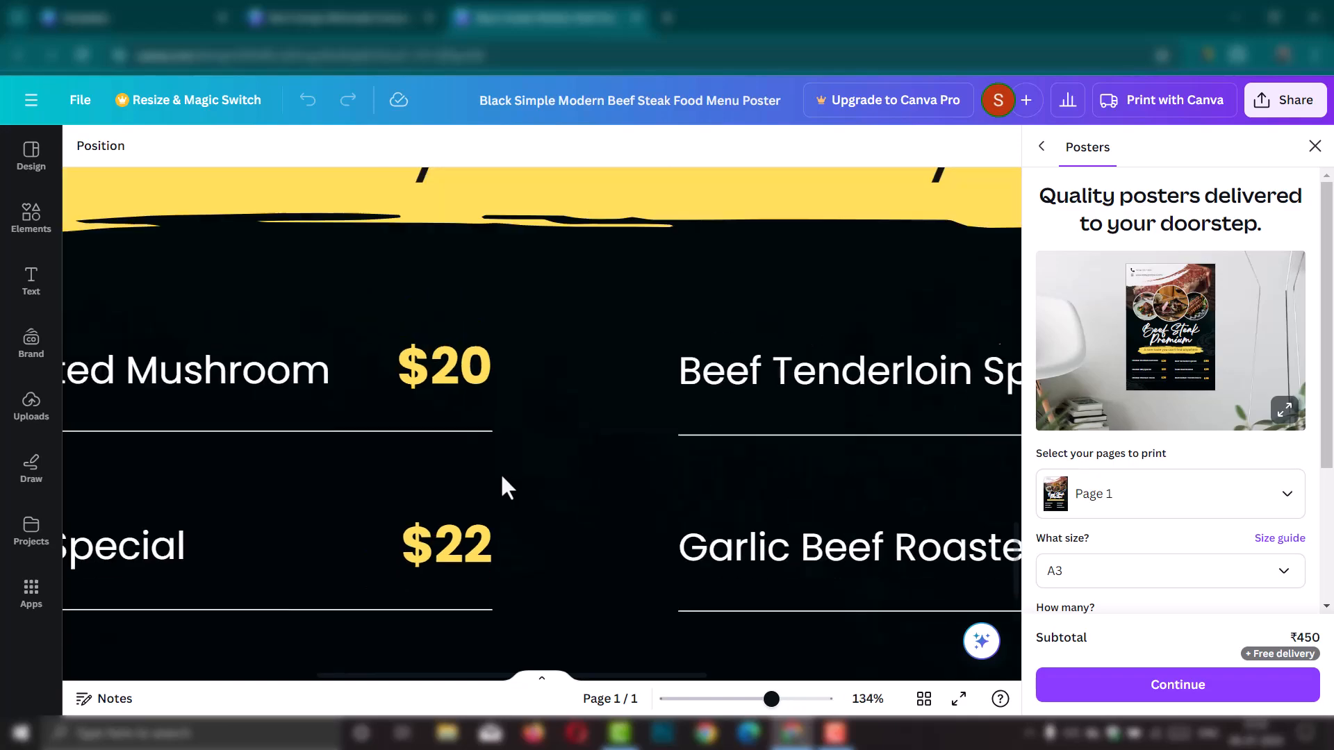
pyautogui.scroll(1, 500, 481)
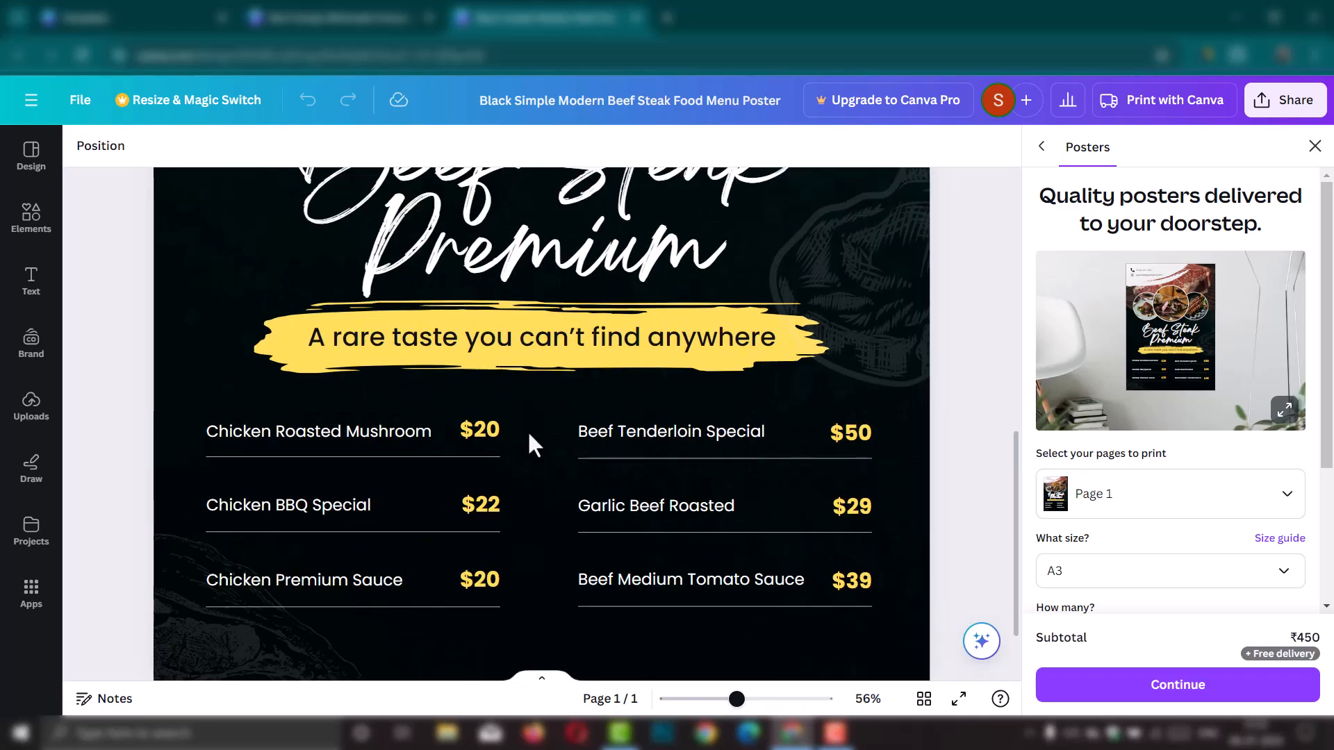
pyautogui.scroll(-1, 519, 454)
# Step: Replace the placeholder phone number at the top of the poster with the restaurant's phone number
pyautogui.scroll(7, 522, 459)
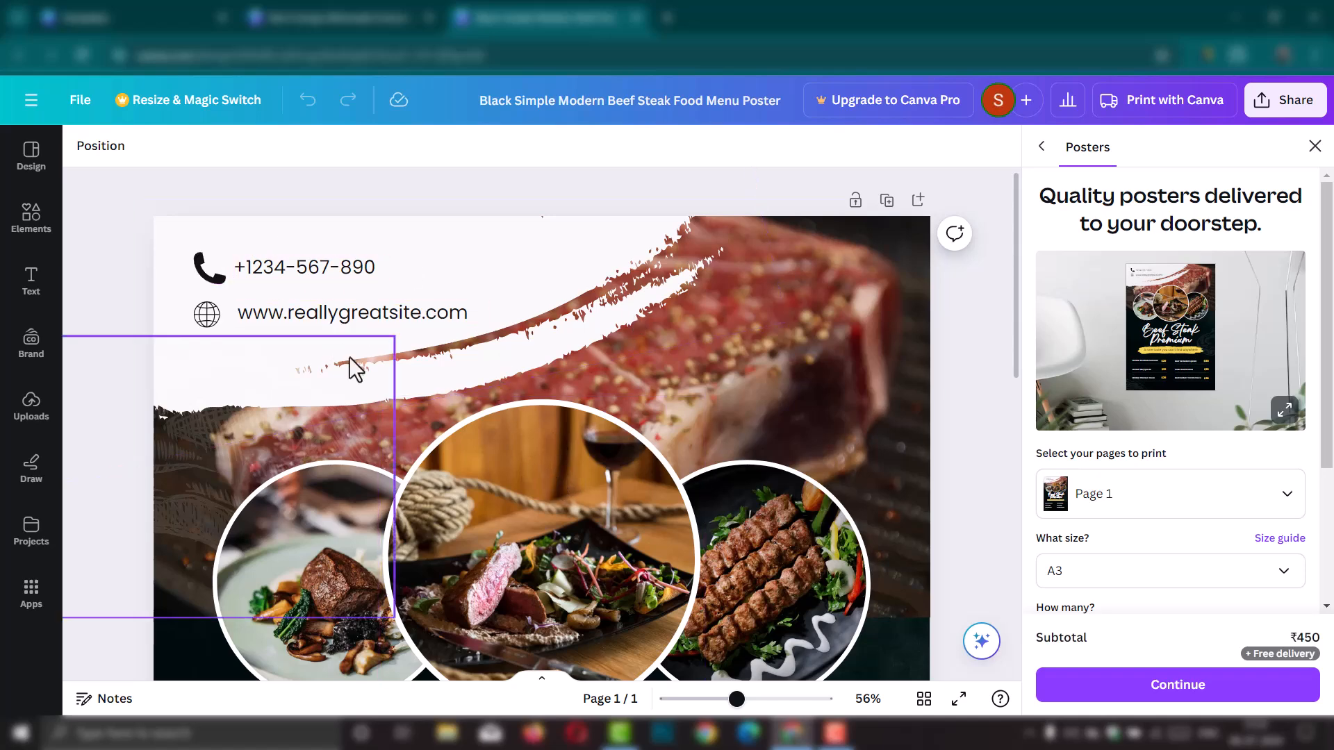
pyautogui.doubleClick(311, 269)
pyautogui.write('9999999 999')
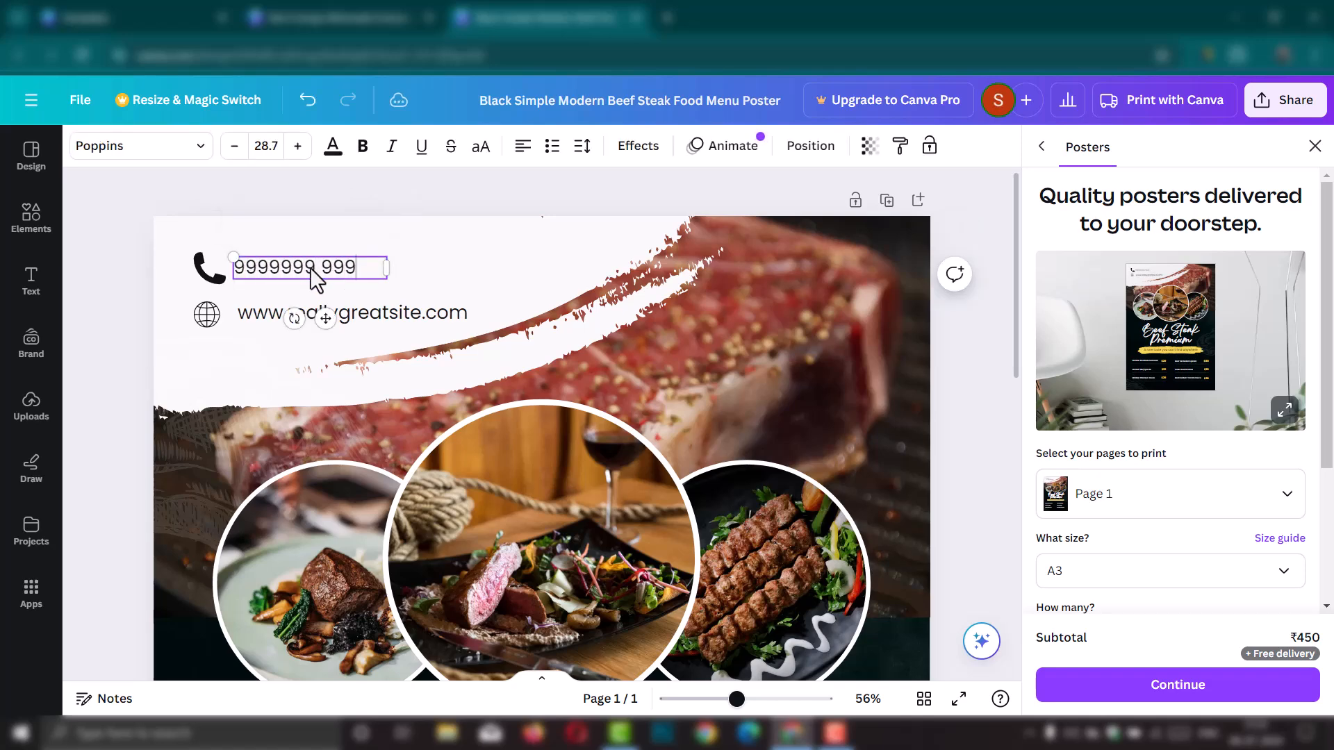
# Step: Replace the website address below the phone number with the text "ONE HOTEL"
pyautogui.click(399, 310)
pyautogui.doubleClick(398, 307)
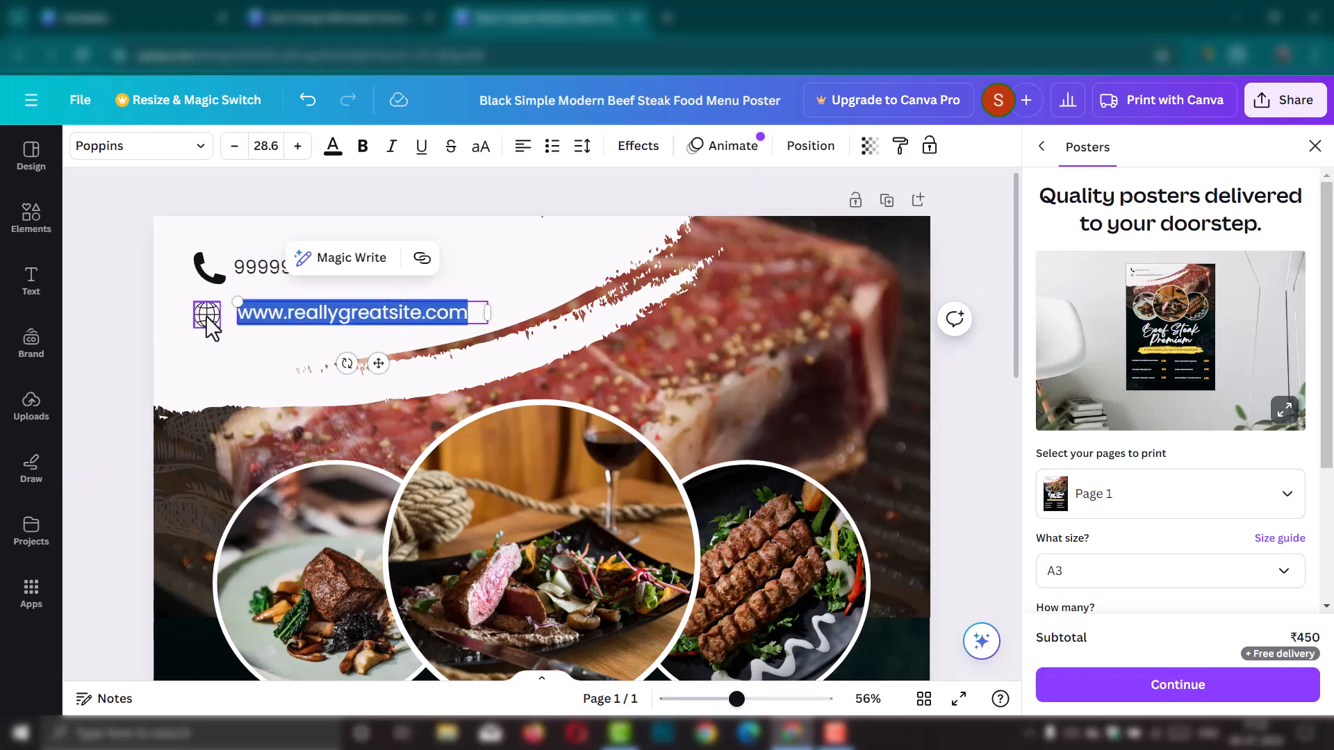
pyautogui.click(266, 316)
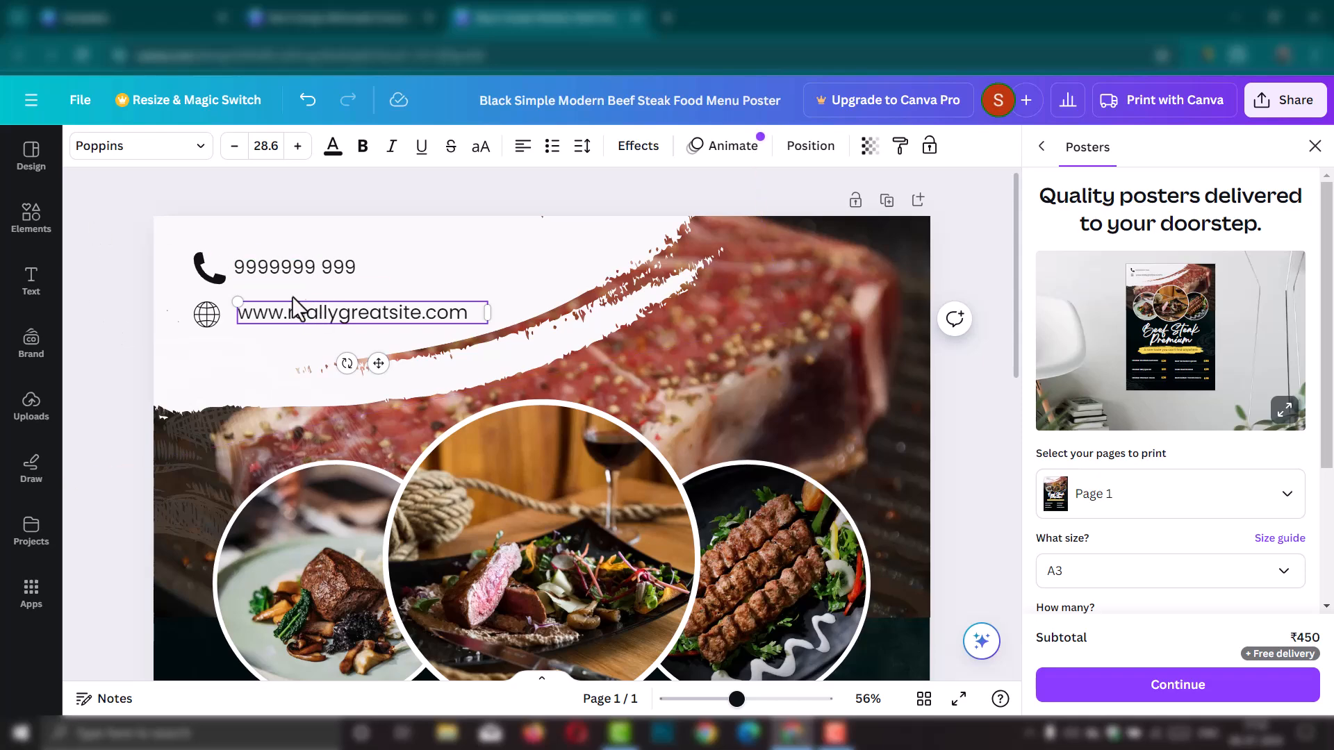
pyautogui.click(139, 318)
pyautogui.click(316, 321)
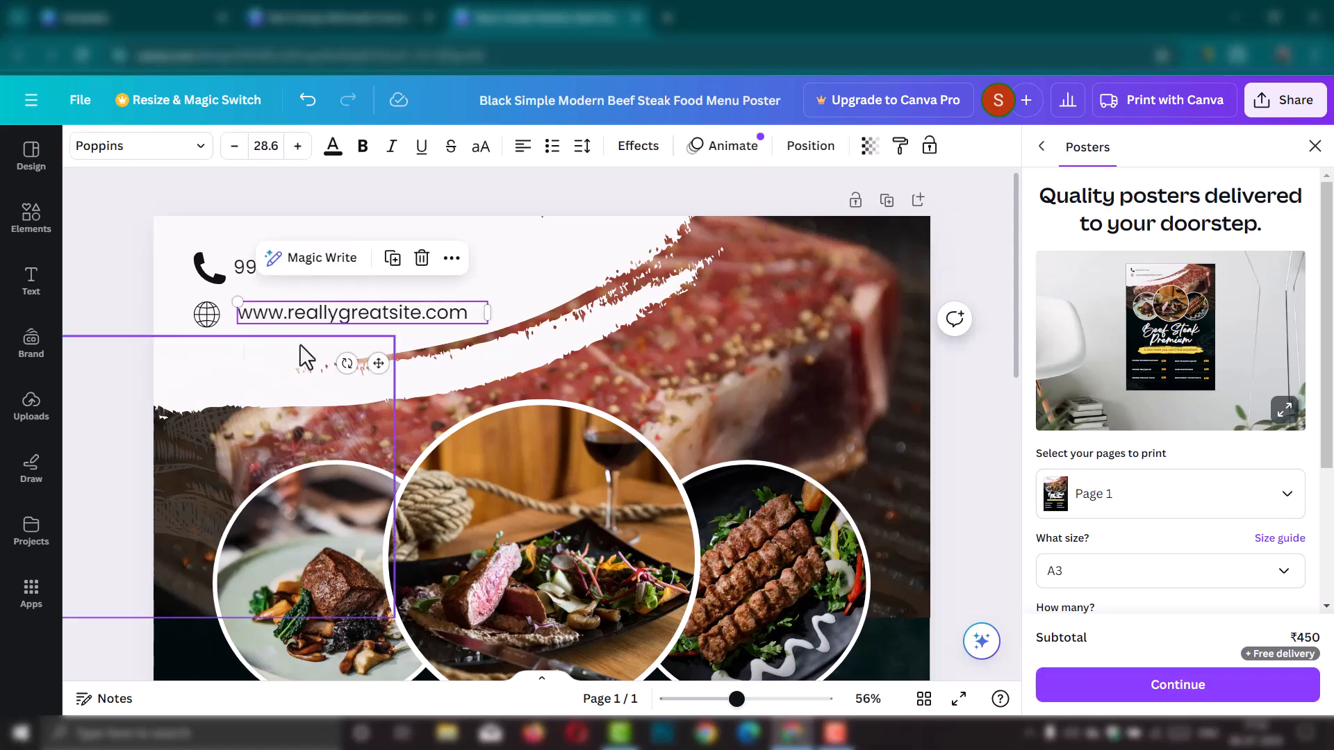
pyautogui.doubleClick(349, 316)
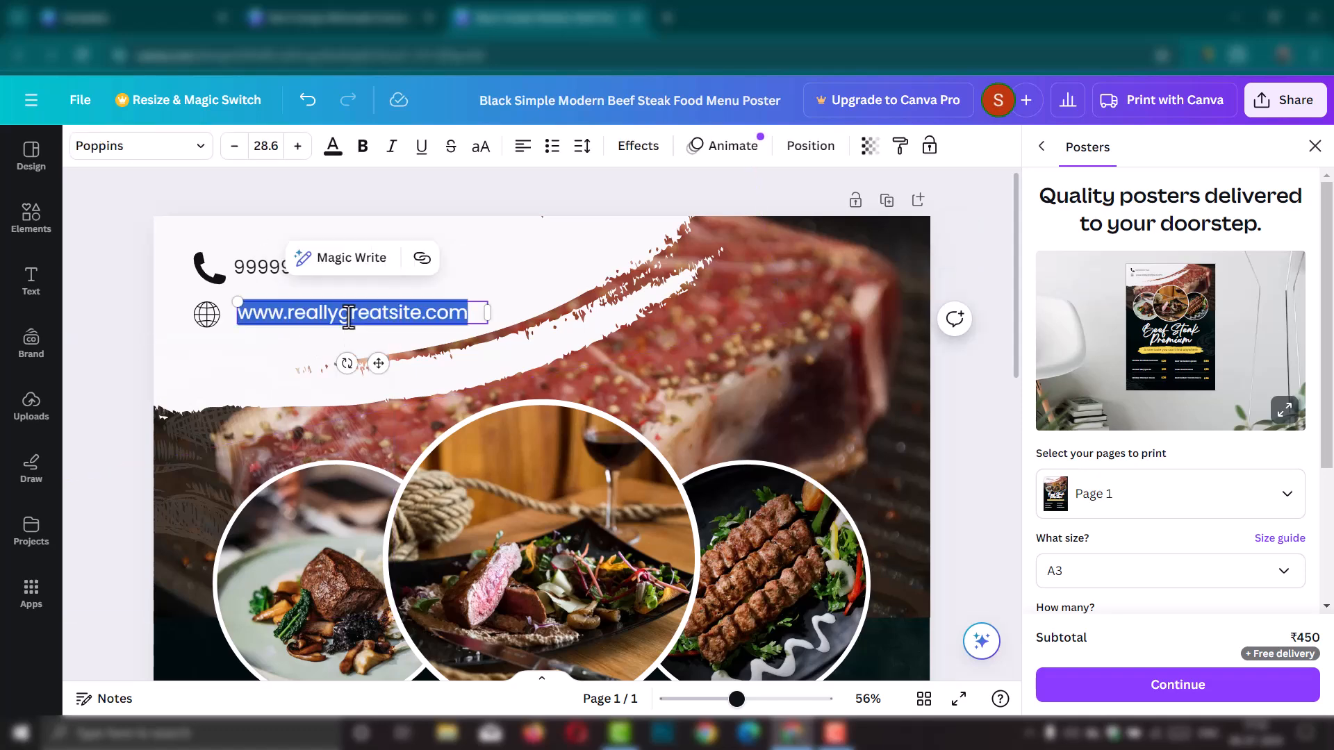
pyautogui.write('ONE')
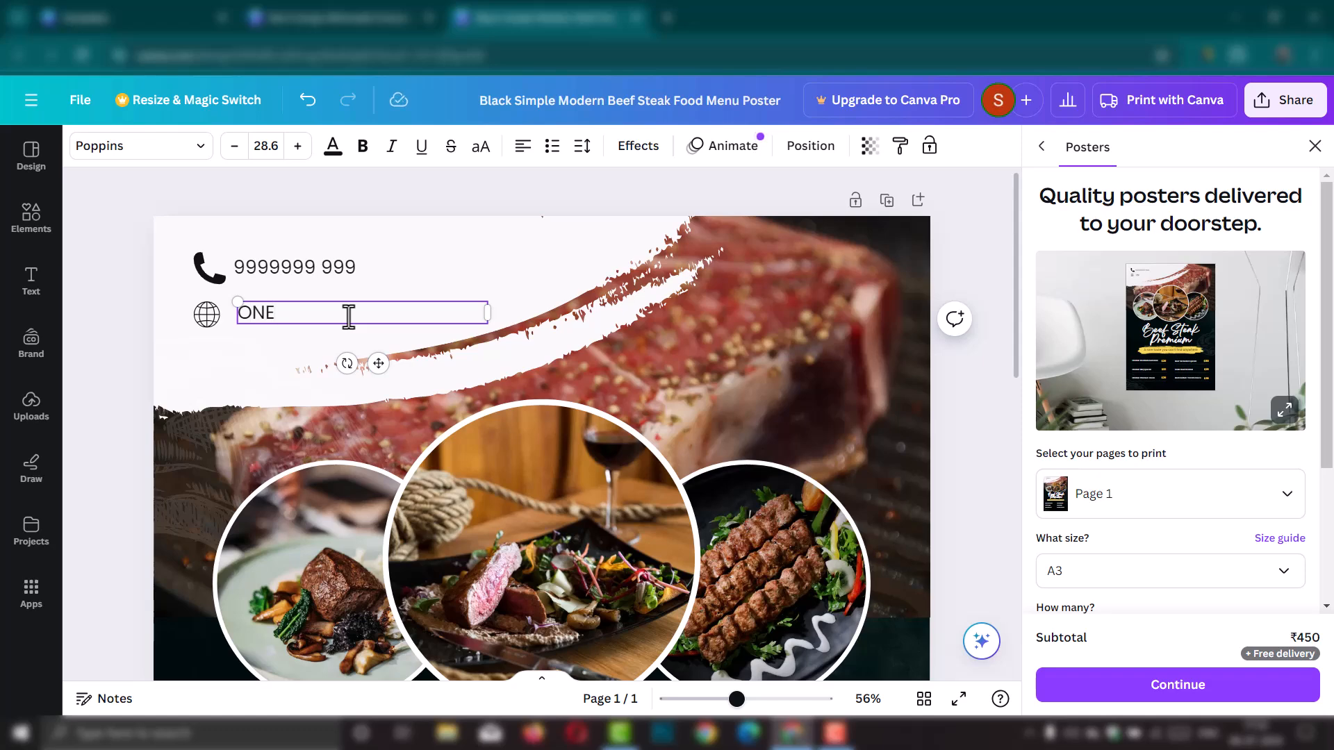
pyautogui.write(' HOTEL')
# Step: Change the text beside the poster's globe symbol to "HOTEL ONE"
pyautogui.moveTo(366, 311); pyautogui.dragTo(209, 333)
pyautogui.press('BackSpace')
pyautogui.press('BackSpace')
pyautogui.write('HOTEL ')
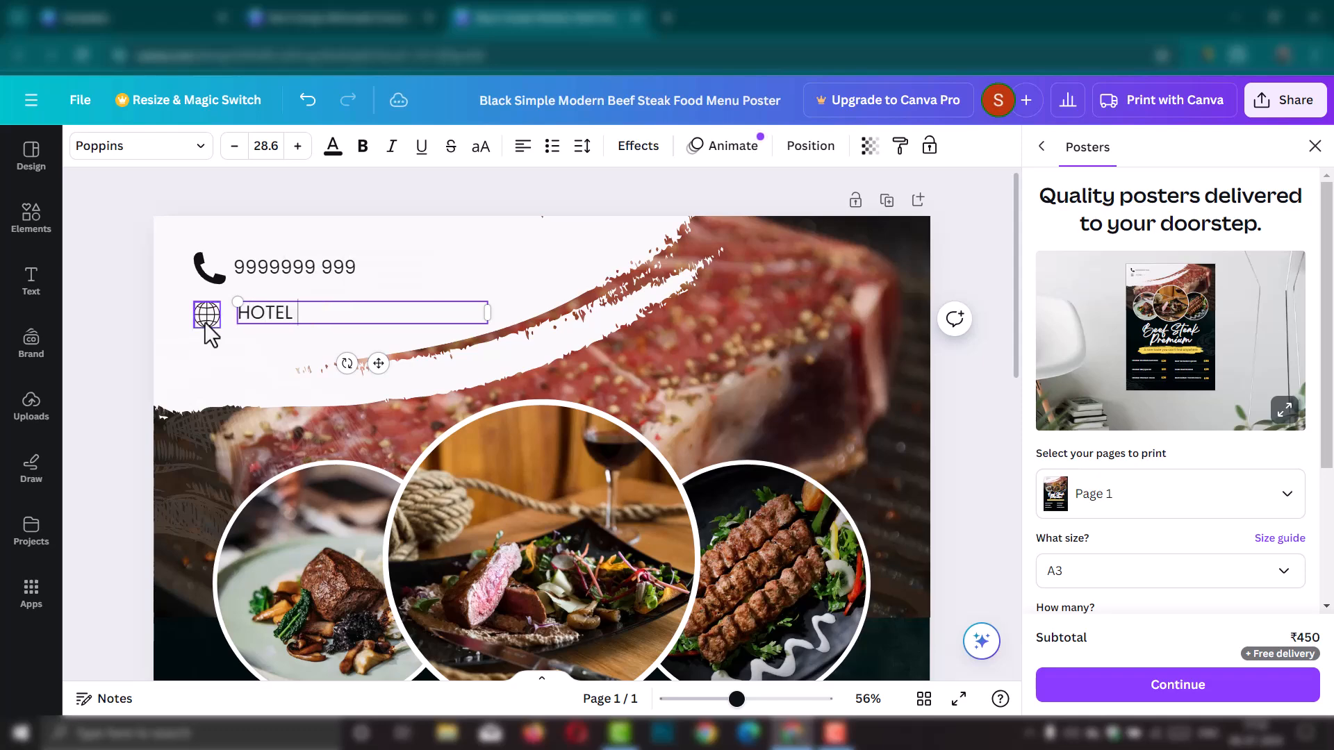
pyautogui.write('ONE')
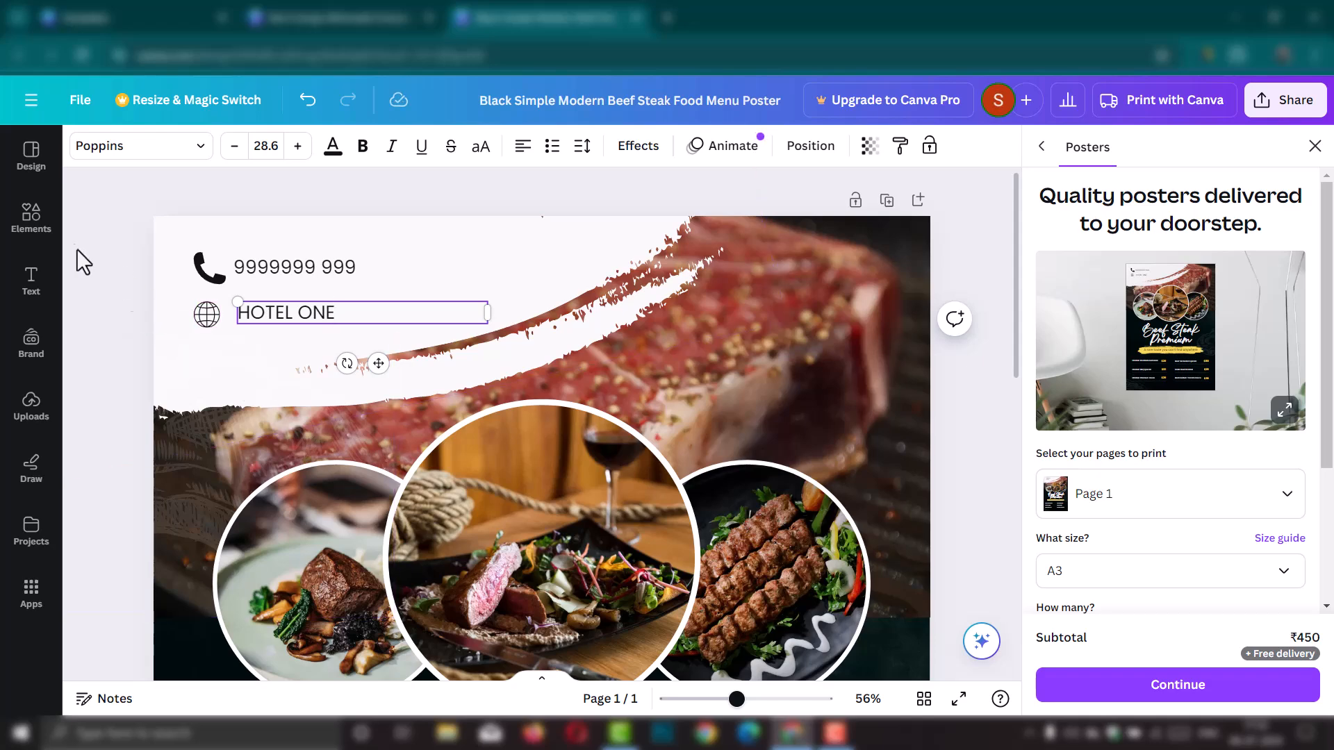
# Step: Review the poster from its contact details and food photos down to the dish names and prices
pyautogui.click(73, 244)
pyautogui.click(218, 323)
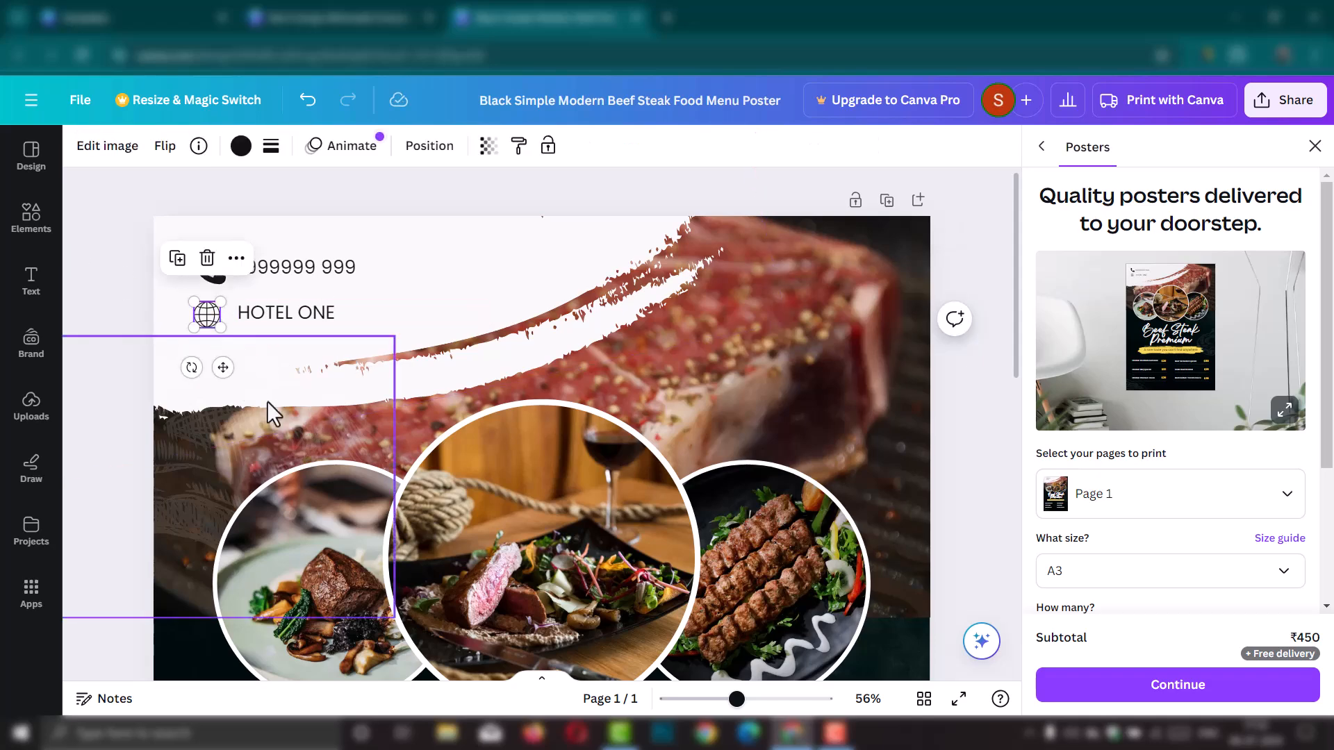
pyautogui.click(329, 172)
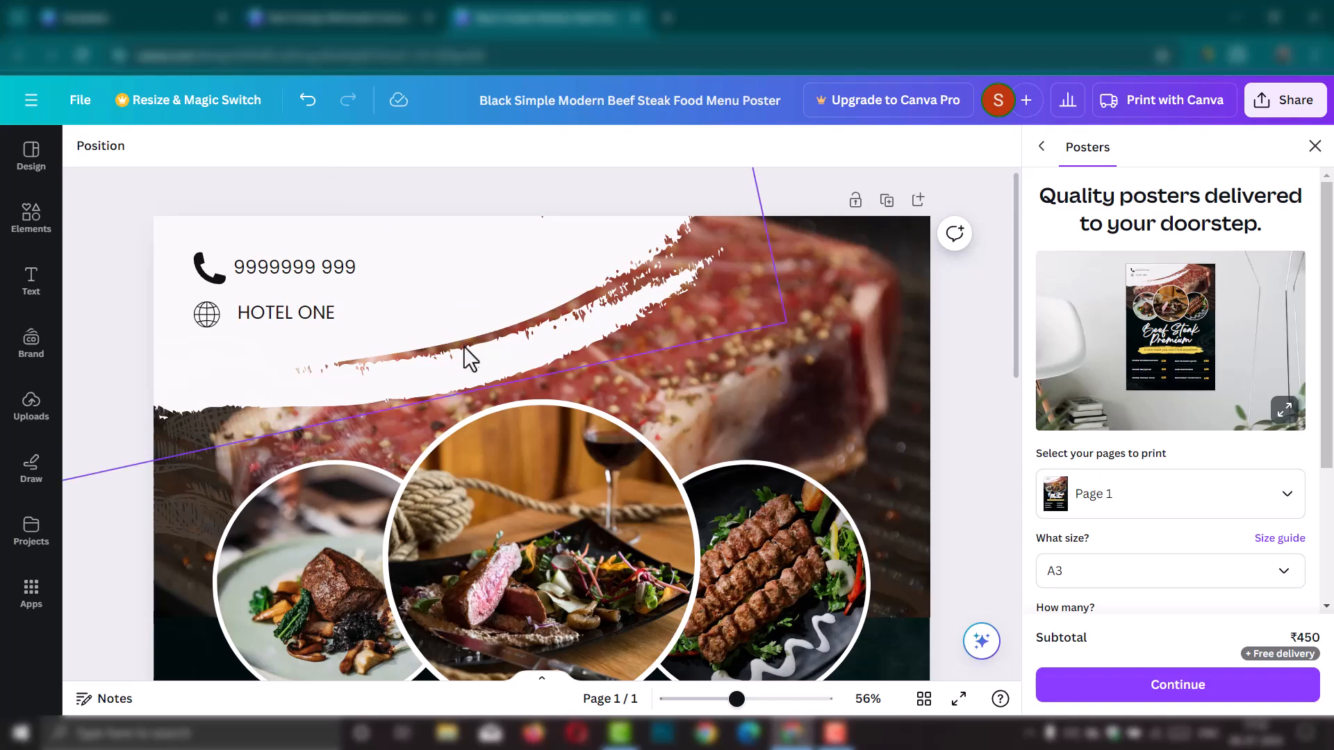
pyautogui.scroll(-2, 461, 357)
pyautogui.scroll(-5, 467, 354)
pyautogui.scroll(7, 478, 323)
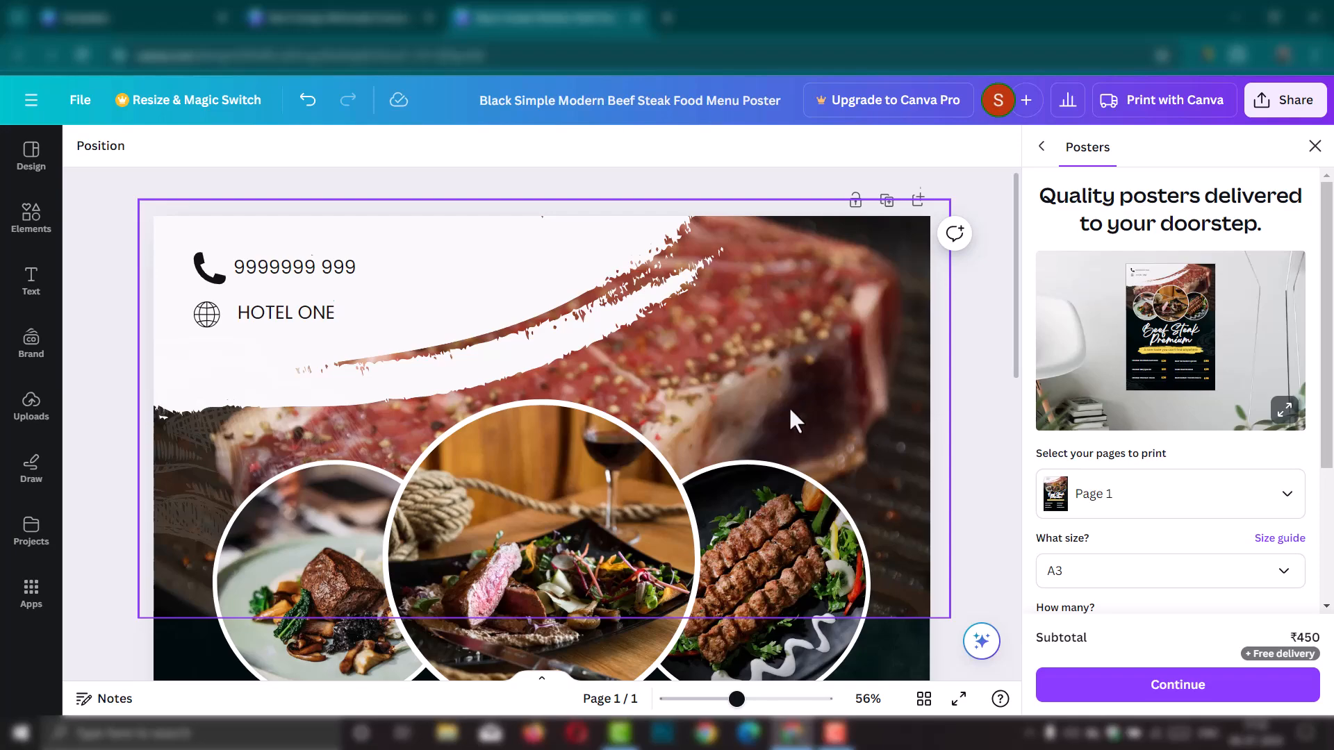
pyautogui.scroll(-6, 790, 406)
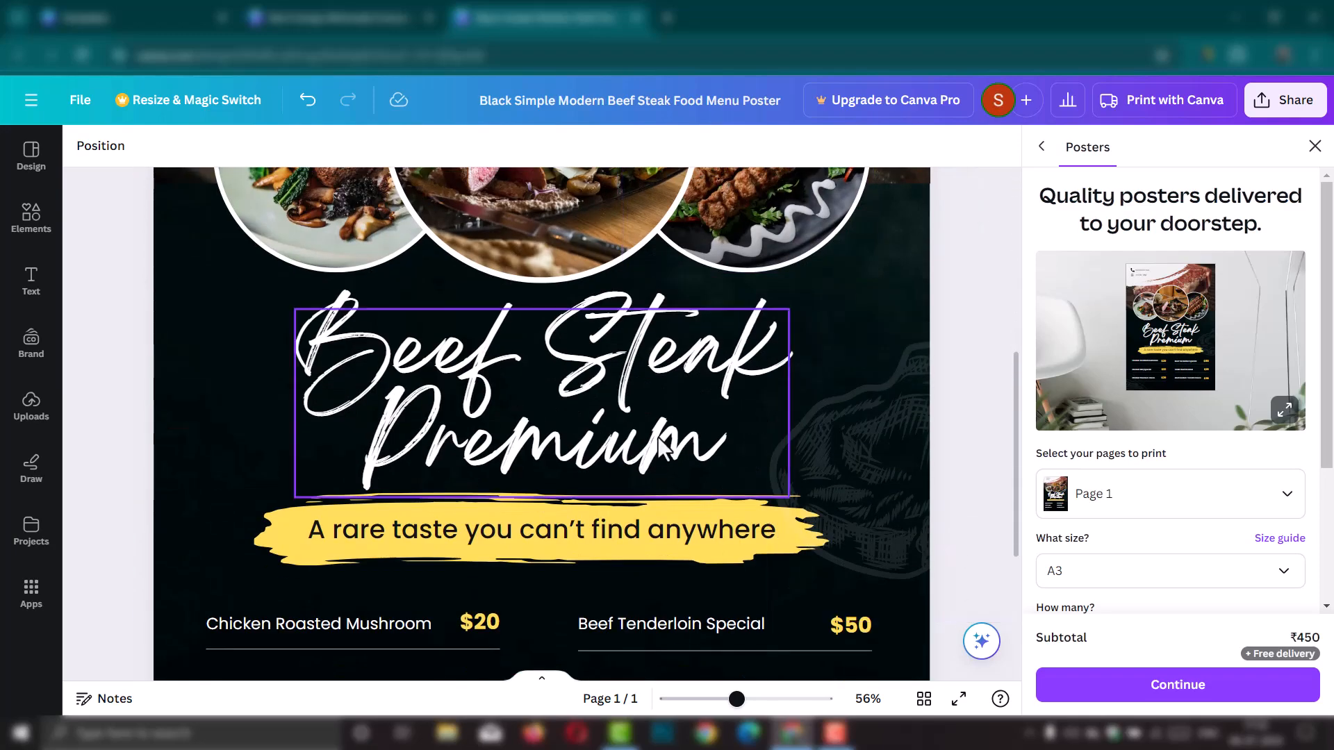
pyautogui.scroll(3, 657, 434)
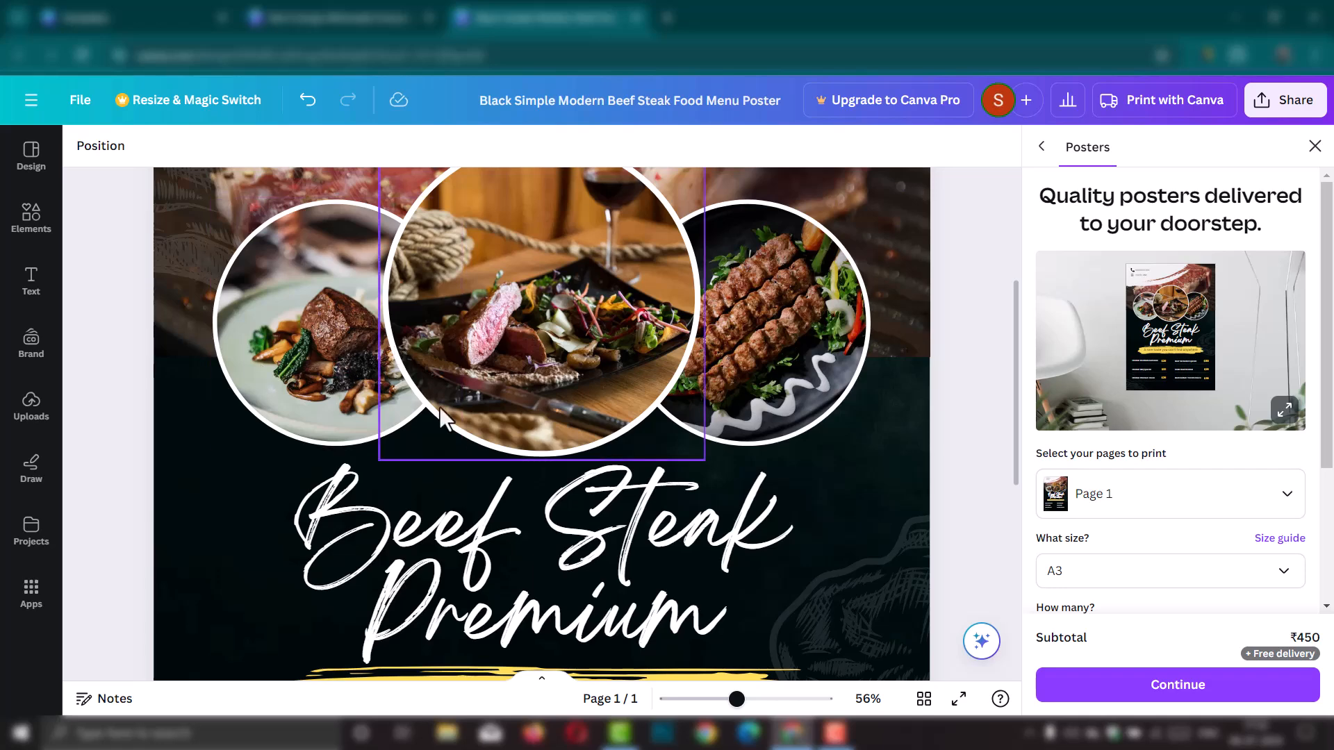
pyautogui.scroll(3, 733, 289)
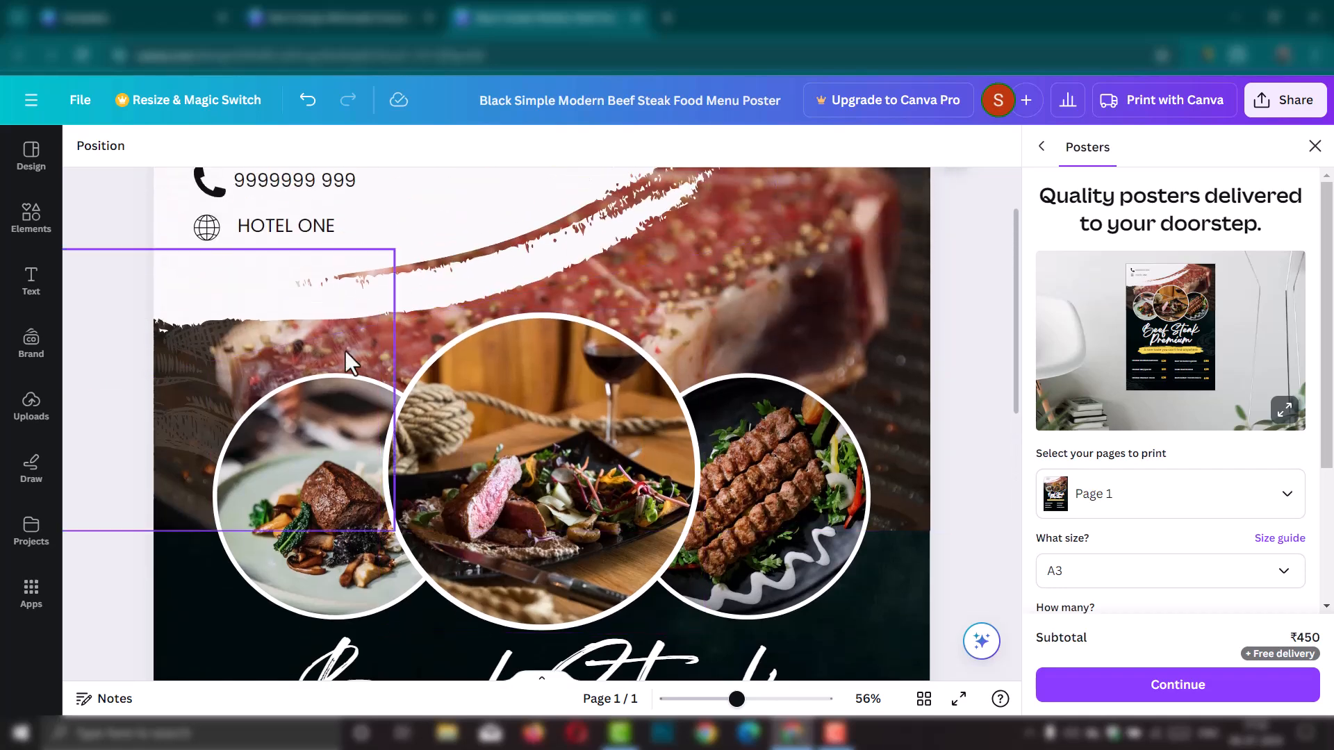
pyautogui.scroll(-3, 524, 606)
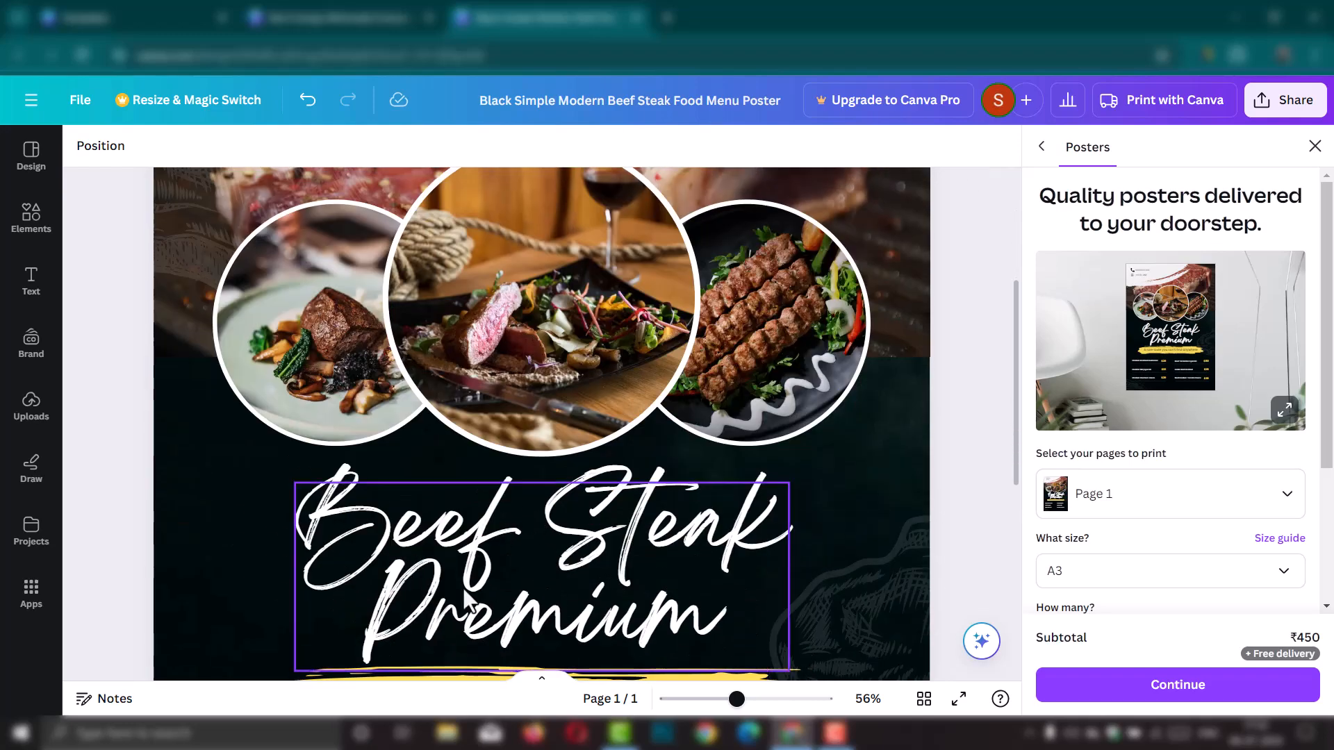
pyautogui.scroll(-3, 487, 594)
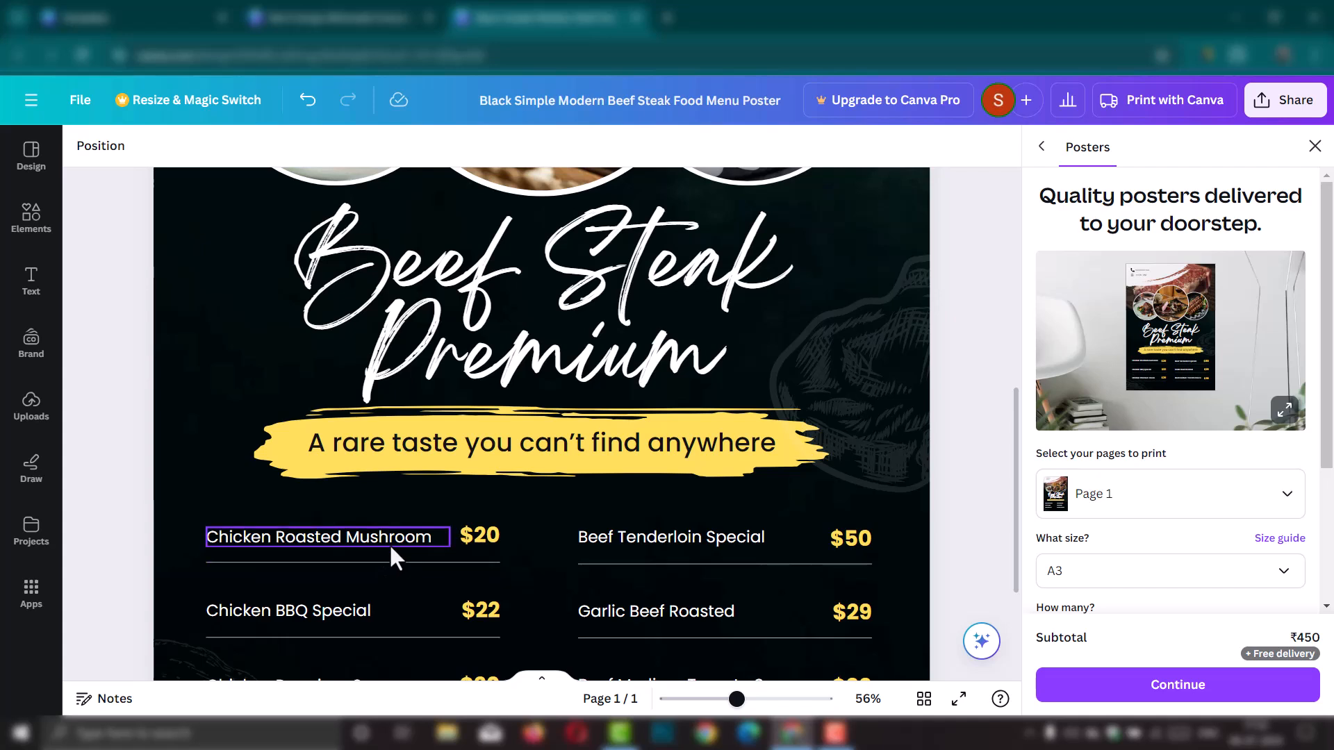
# Step: Show the poster's layer list starting from the tagline text "A rare taste you can't find anywhere"
pyautogui.rightClick(180, 317)
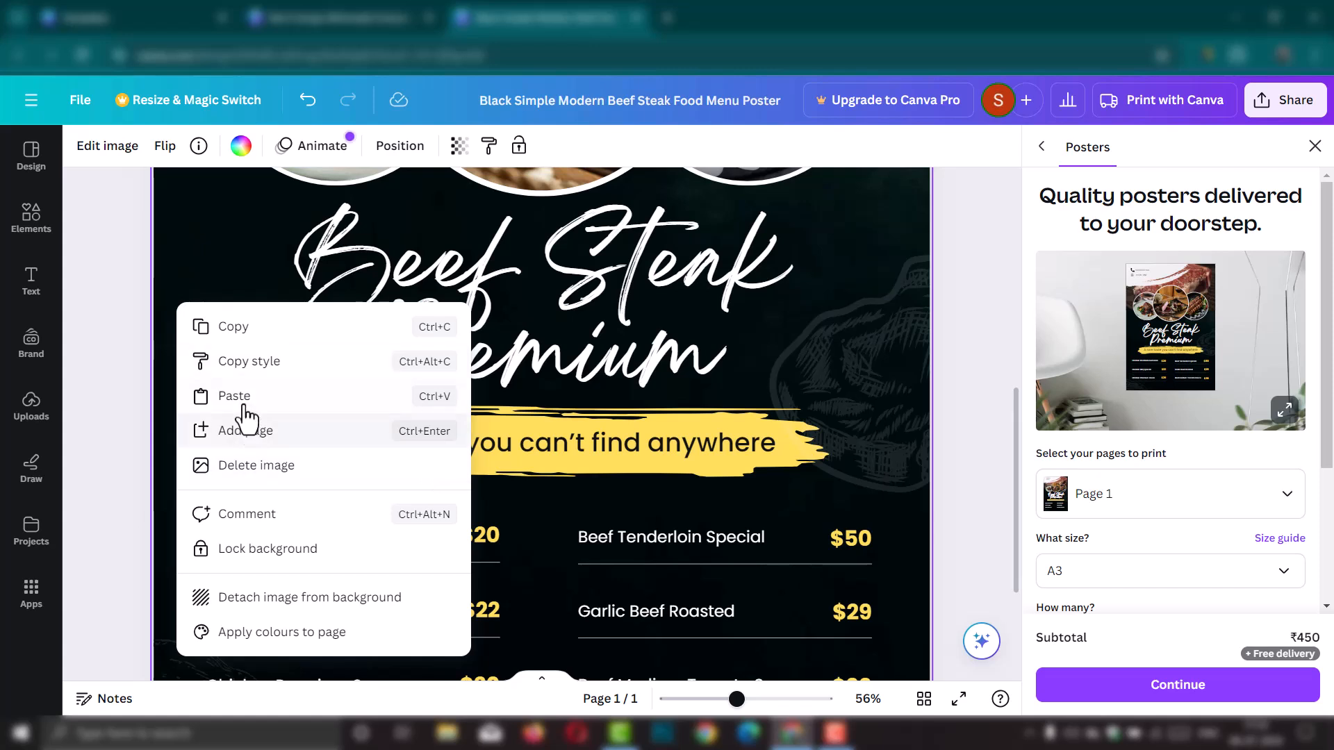
pyautogui.click(674, 445)
pyautogui.rightClick(675, 448)
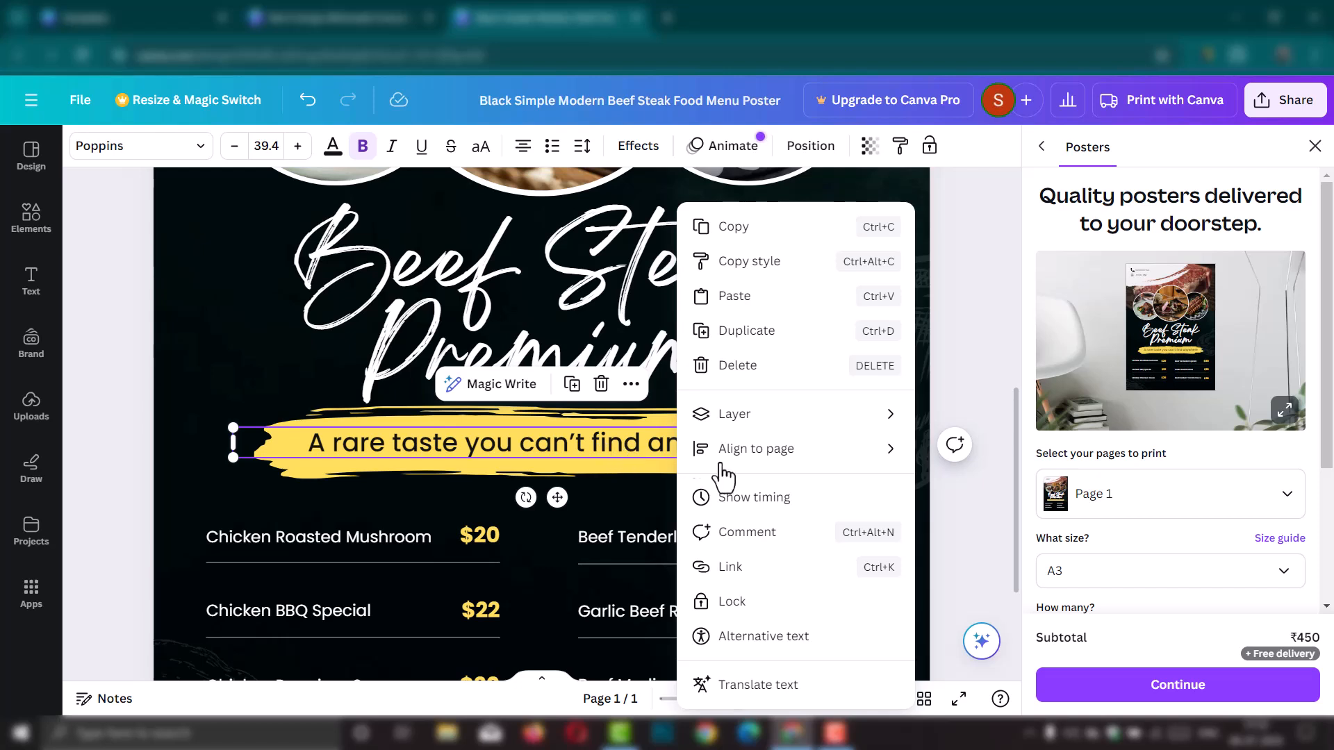
pyautogui.moveTo(738, 419)
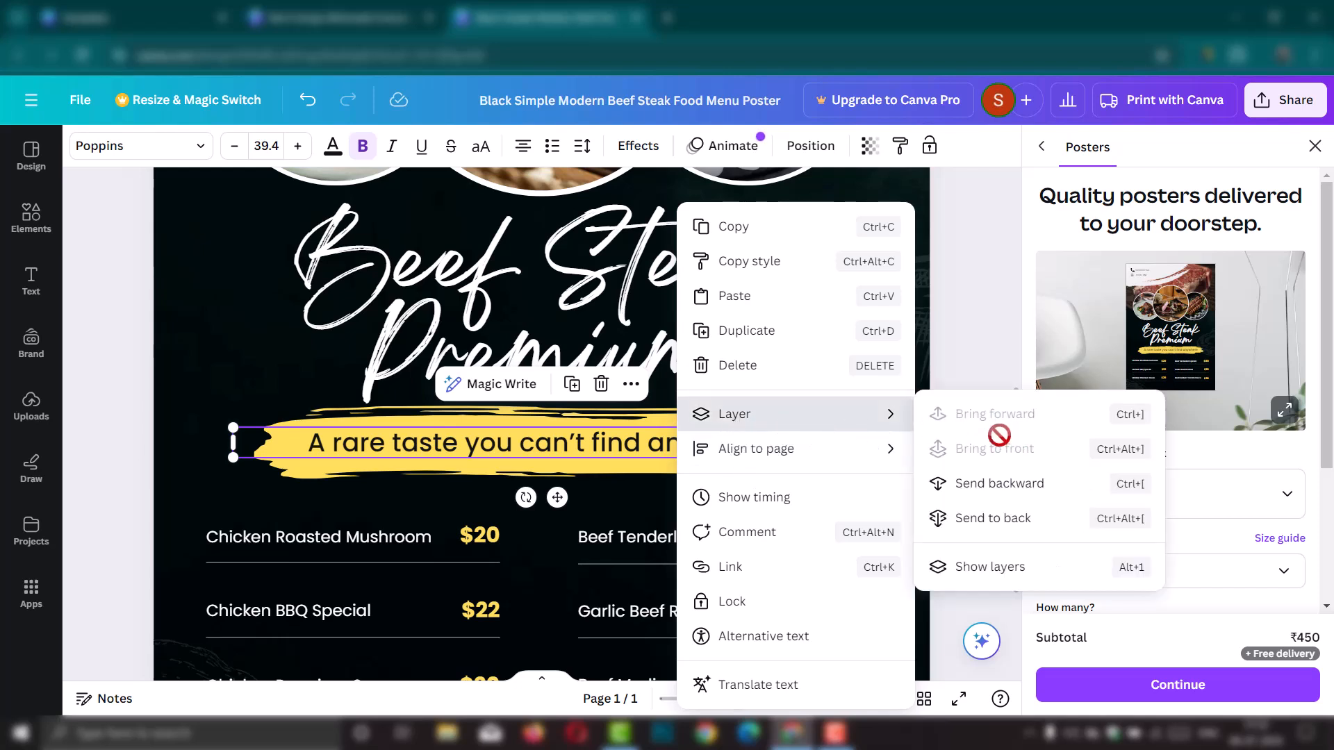
pyautogui.click(995, 568)
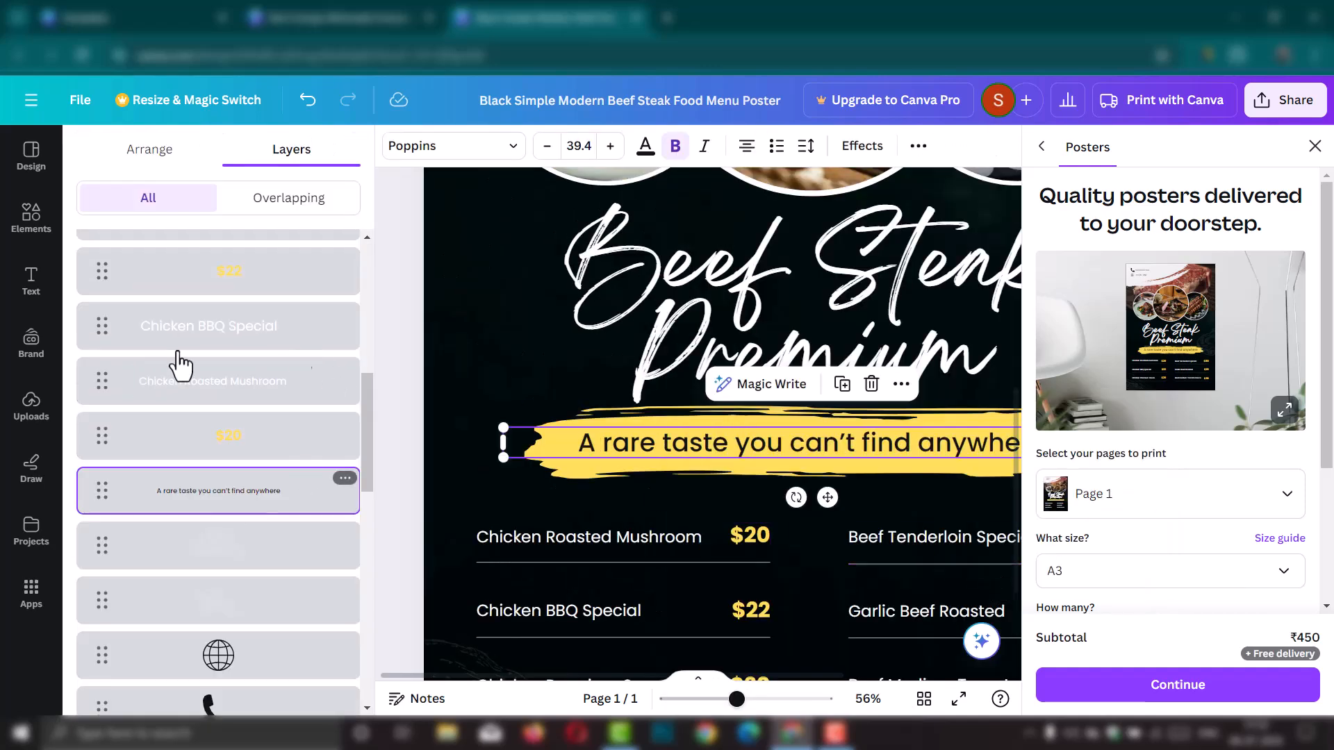
# Step: Select the "HOTEL ONE", phone number and "Beef Medium Tomato Sauce" layers in turn and inspect the list down to the background
pyautogui.moveTo(368, 407); pyautogui.dragTo(377, 260)
pyautogui.click(244, 273)
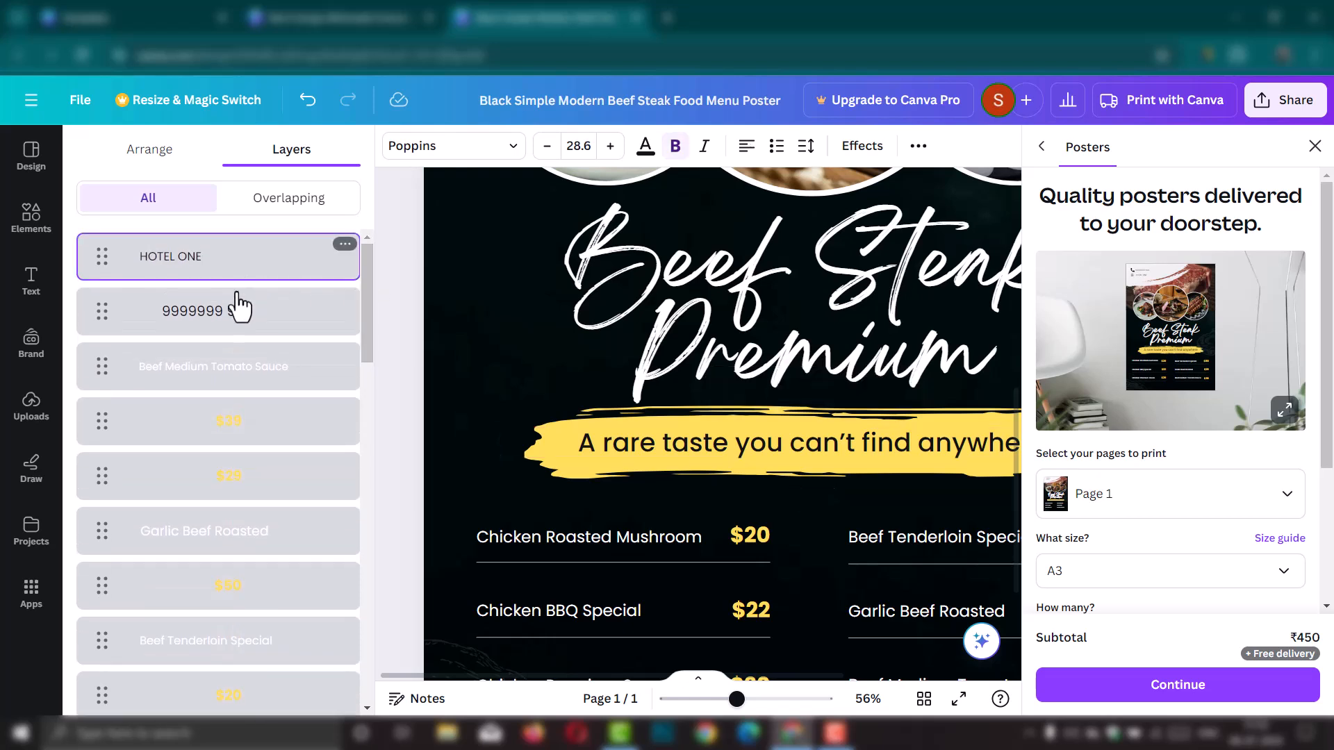
pyautogui.click(184, 316)
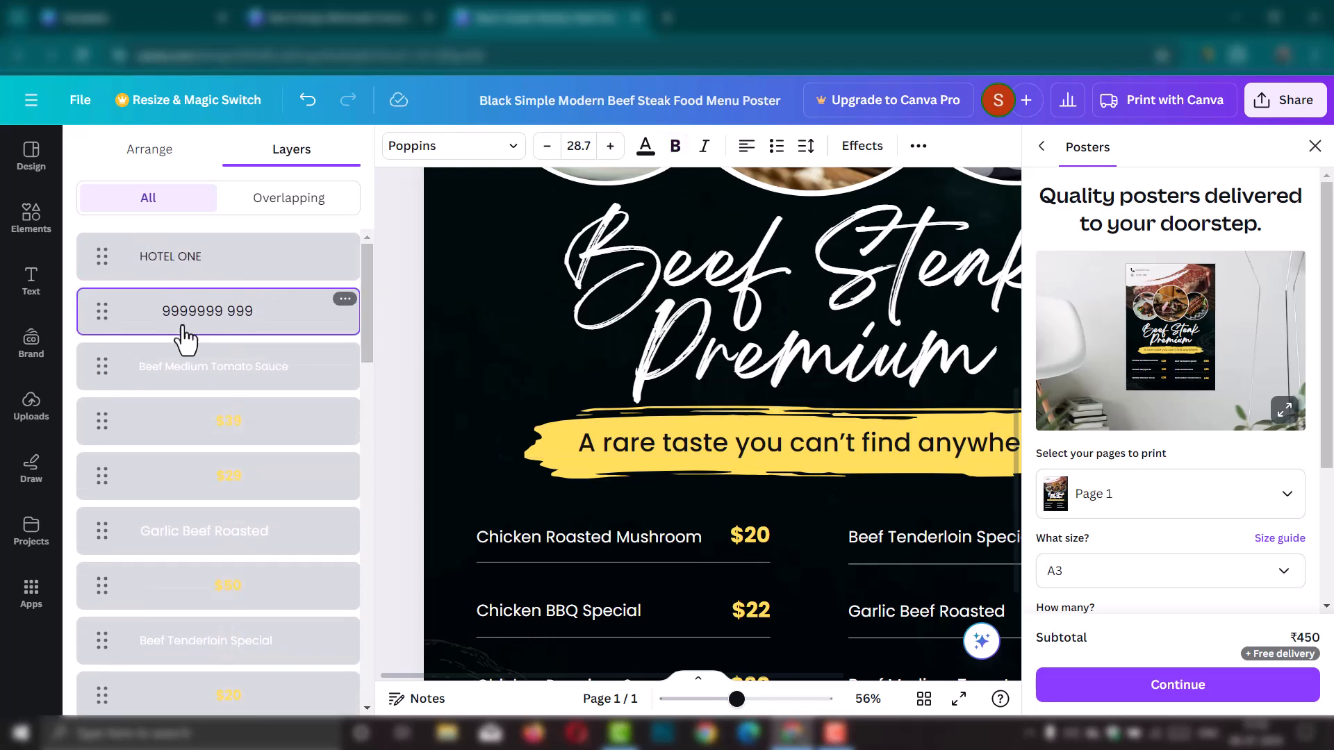
pyautogui.click(202, 381)
pyautogui.moveTo(369, 313); pyautogui.dragTo(347, 674)
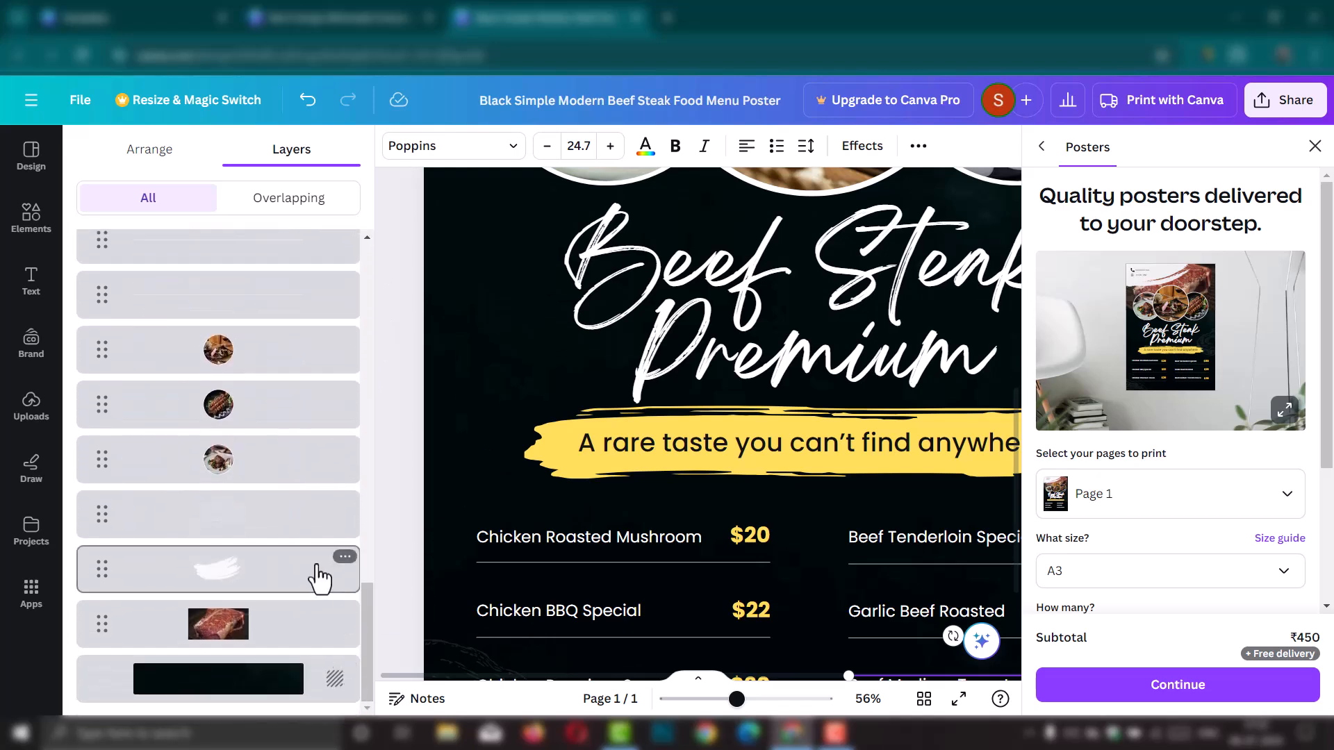
# Step: Select the large central circular food photo through its entry in the layer list
pyautogui.scroll(4, 499, 476)
pyautogui.scroll(3, 499, 477)
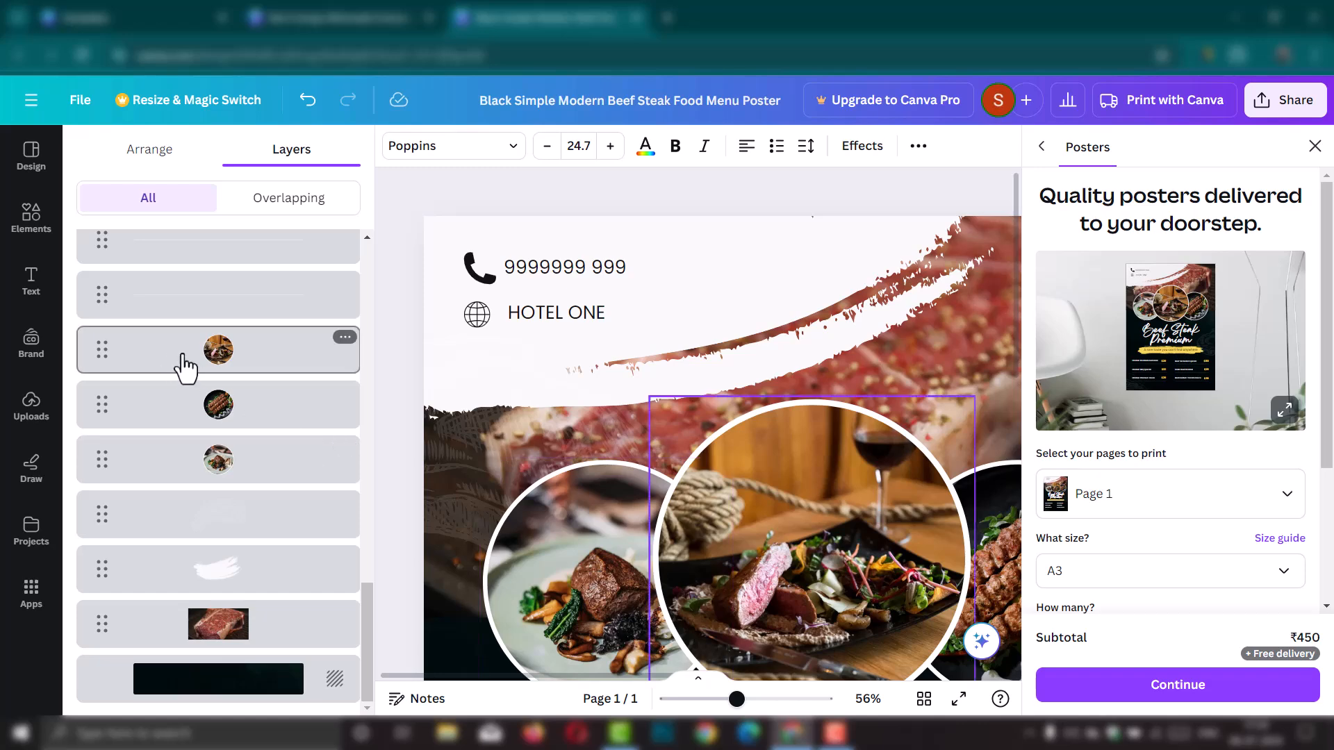
pyautogui.click(212, 362)
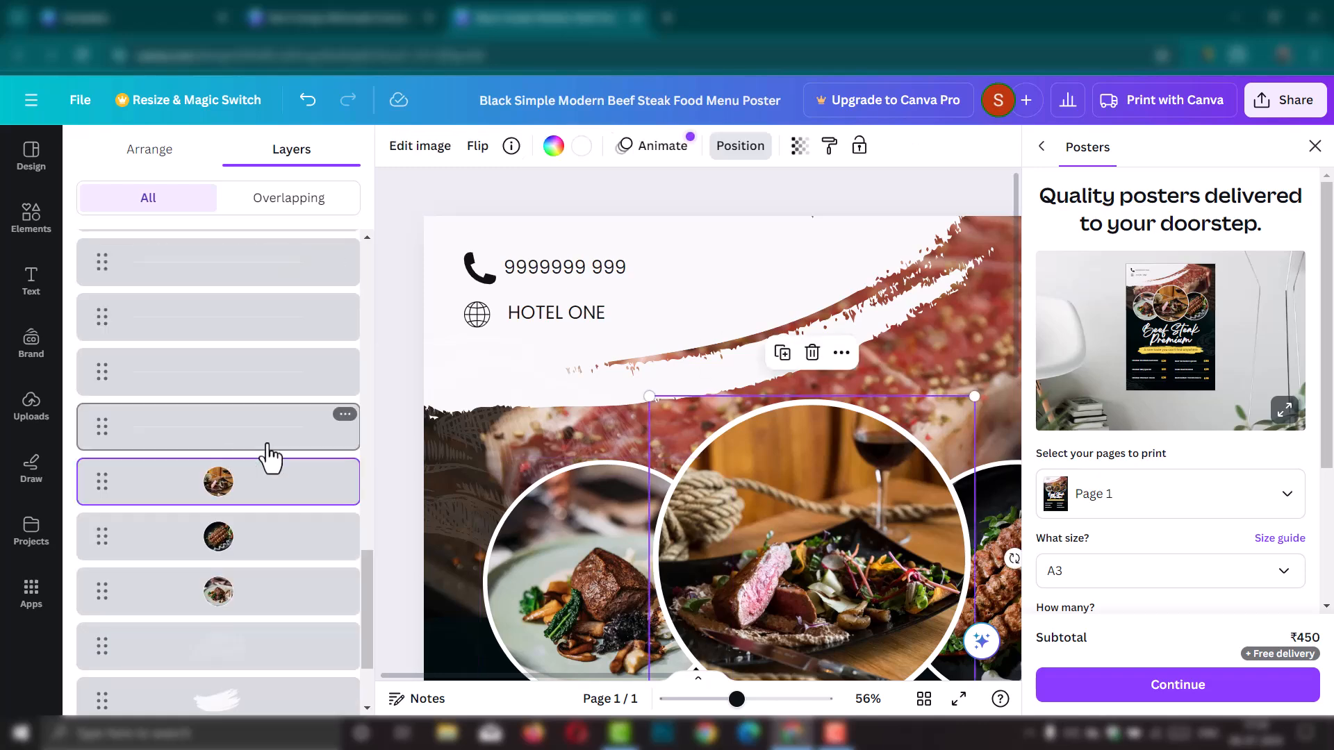
# Step: Hide the Elements panel and review the edited poster from its header to the last row of dishes
pyautogui.scroll(-5, 711, 531)
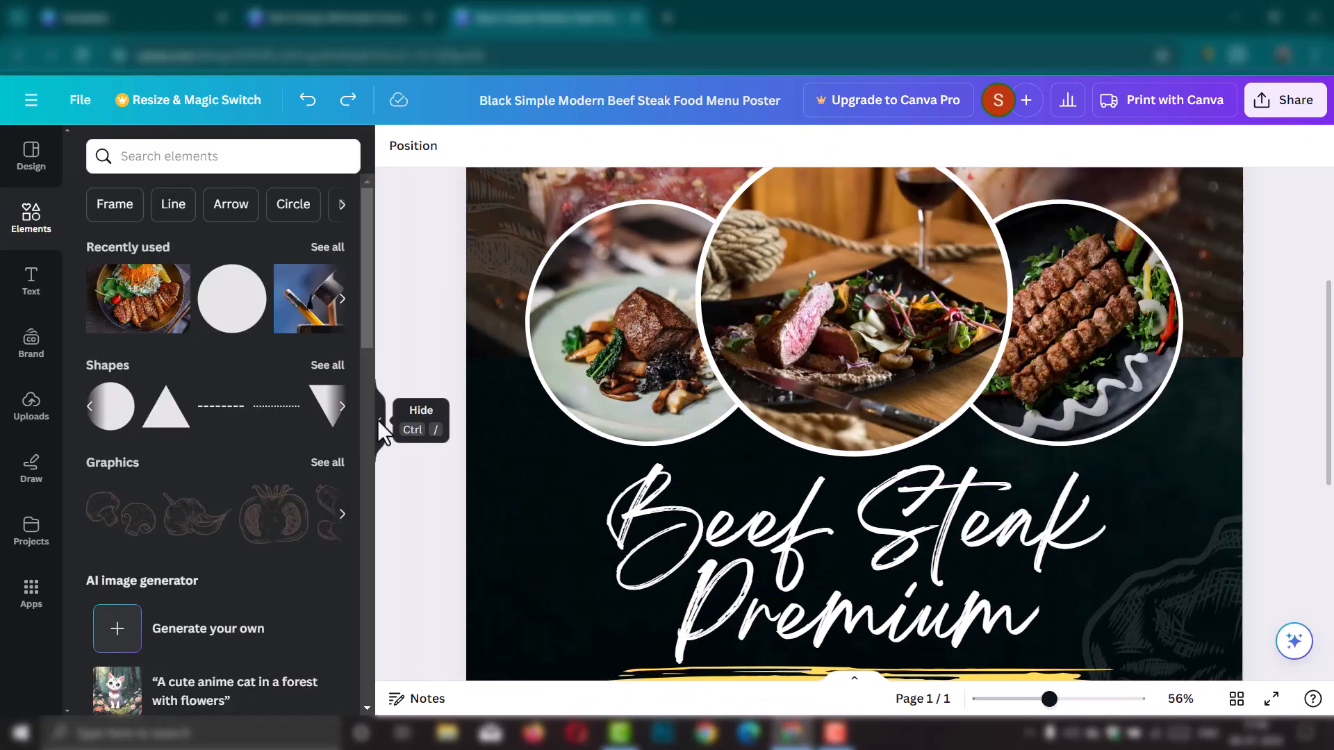
pyautogui.click(380, 421)
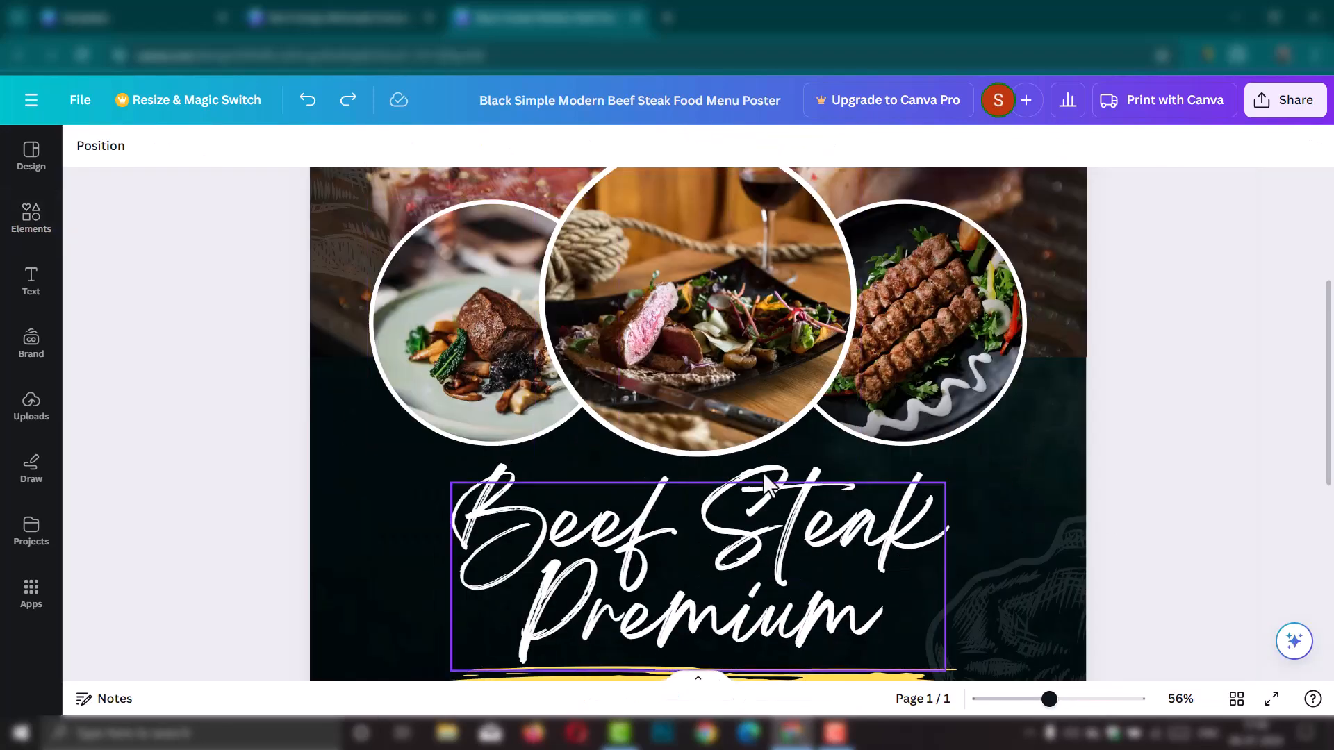
pyautogui.scroll(-5, 762, 469)
pyautogui.scroll(6, 761, 464)
pyautogui.scroll(3, 763, 466)
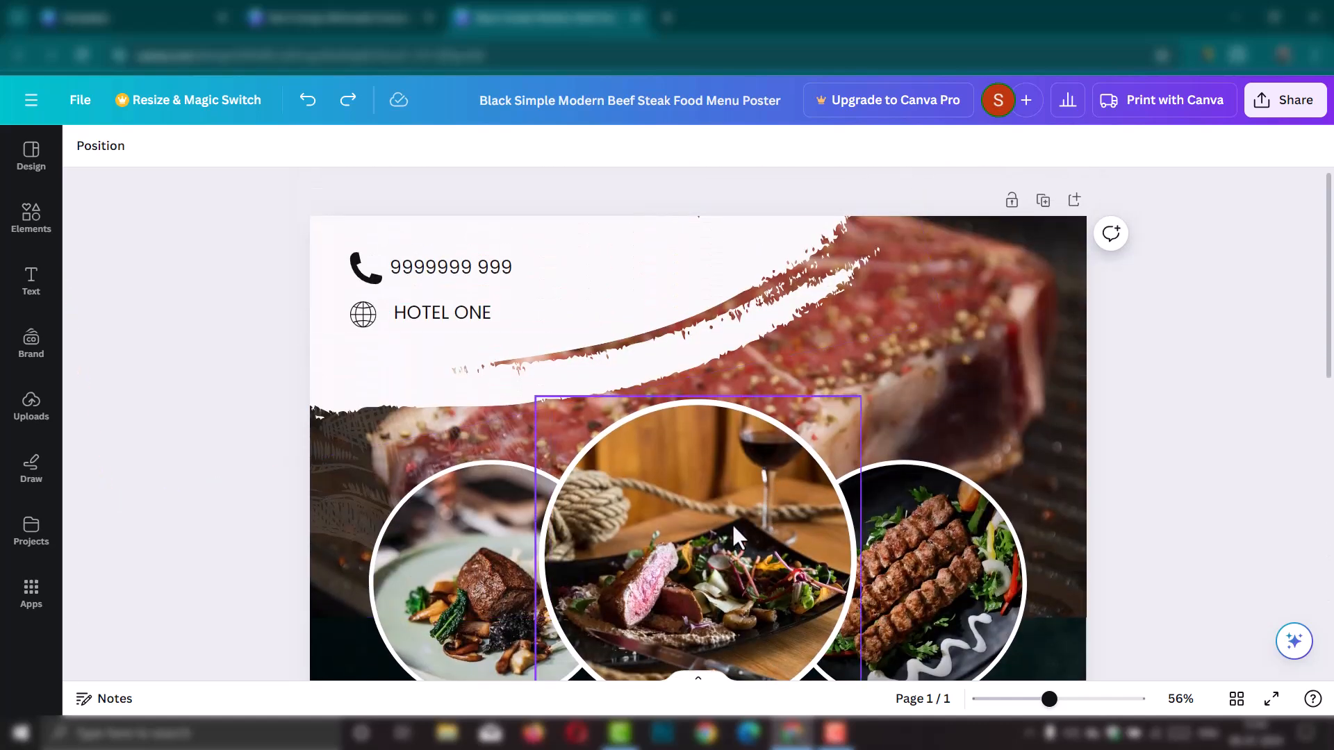
pyautogui.scroll(-1, 732, 523)
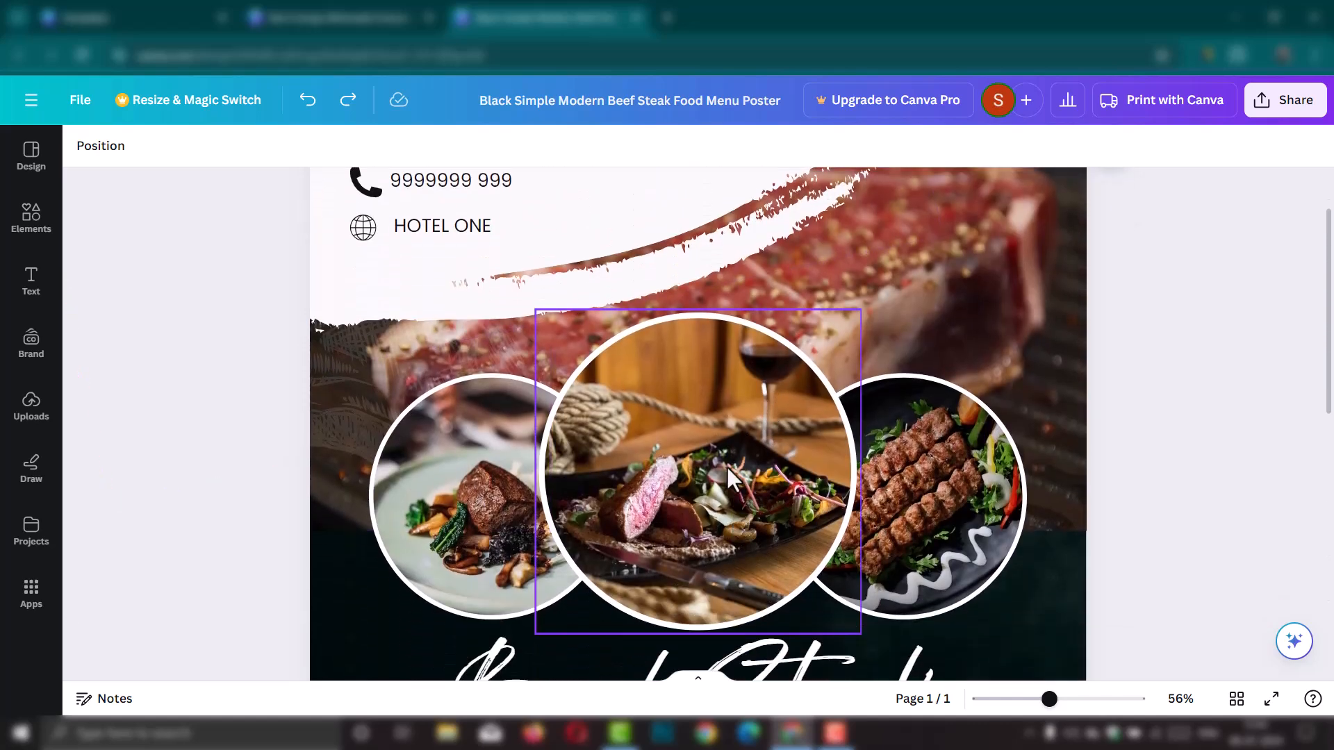
pyautogui.scroll(-2, 726, 466)
pyautogui.scroll(-2, 727, 469)
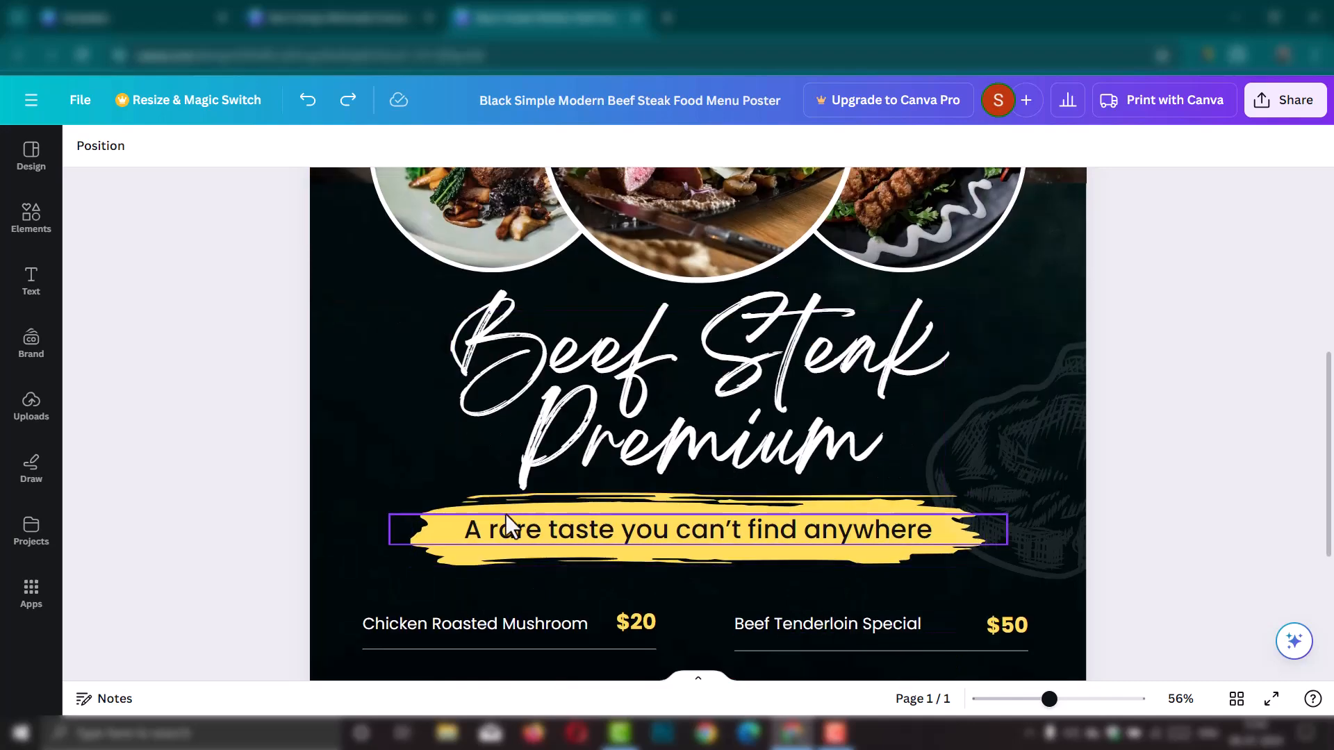
pyautogui.scroll(-3, 579, 410)
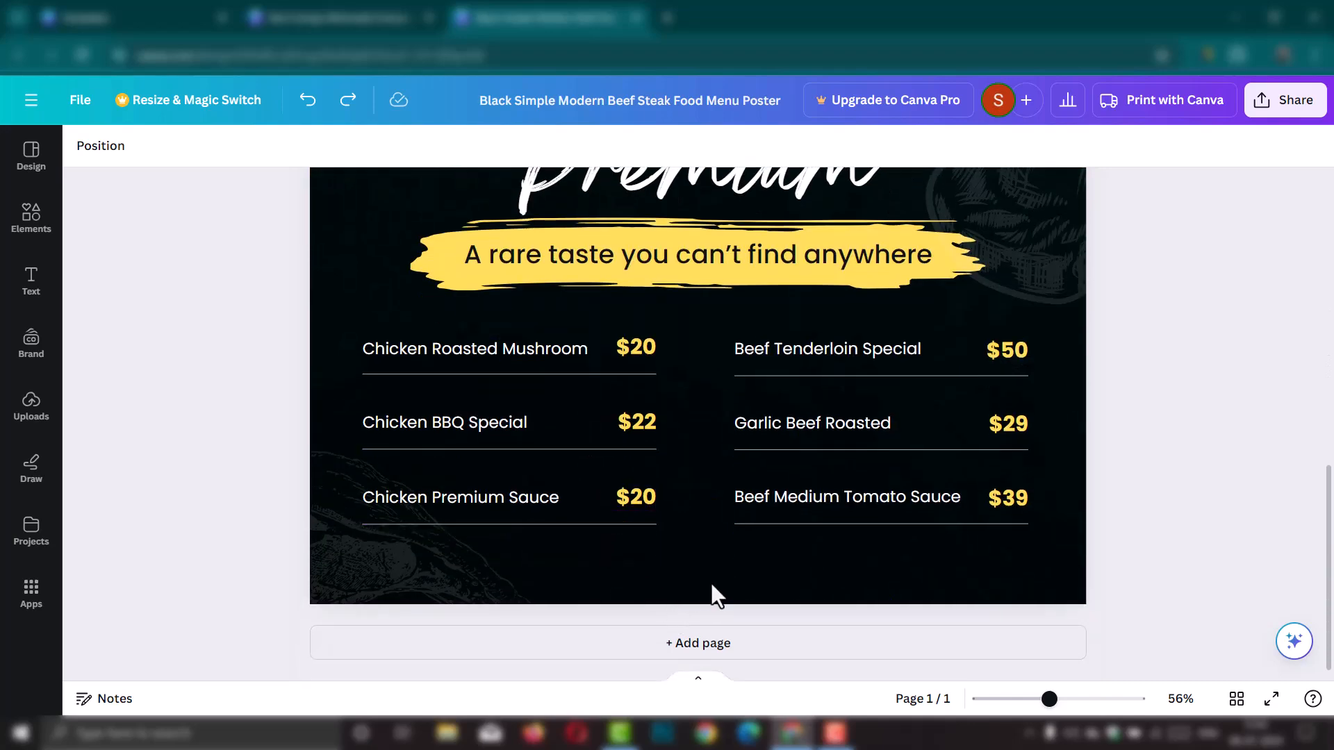
pyautogui.scroll(7, 714, 613)
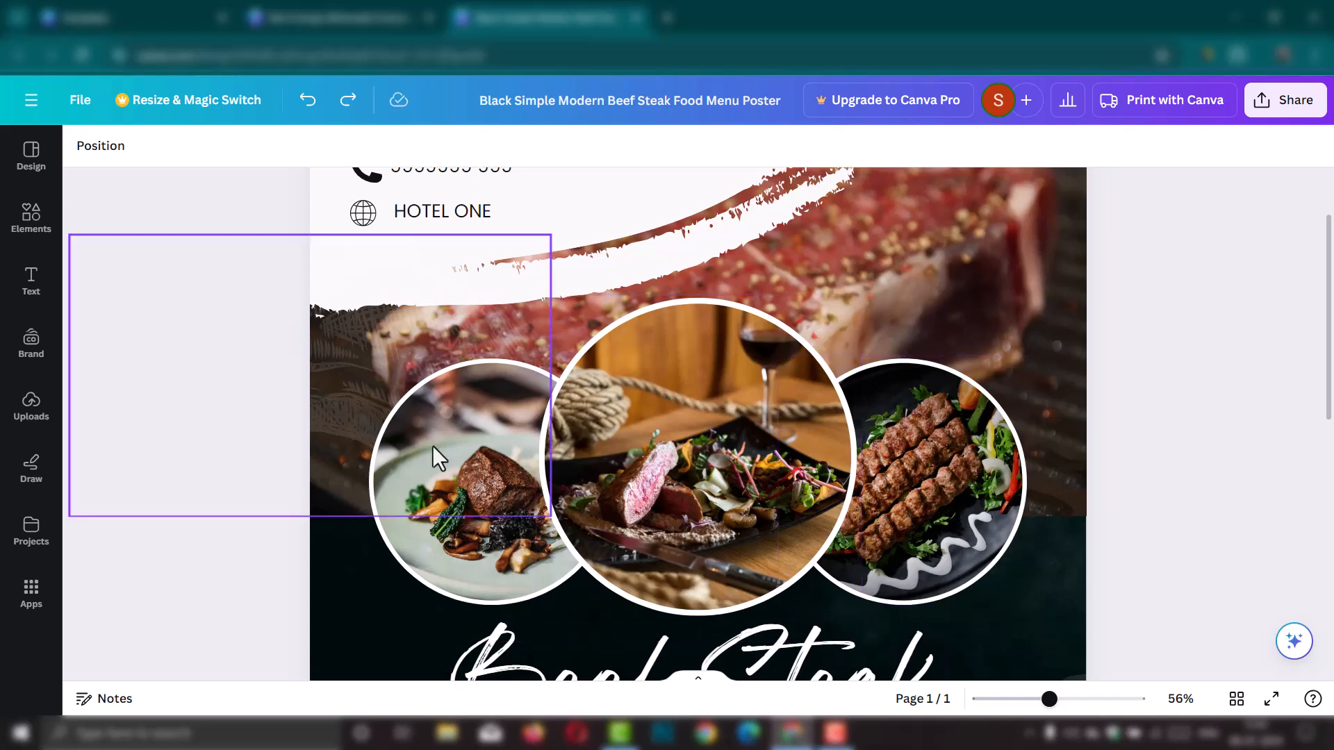
pyautogui.scroll(1, 660, 444)
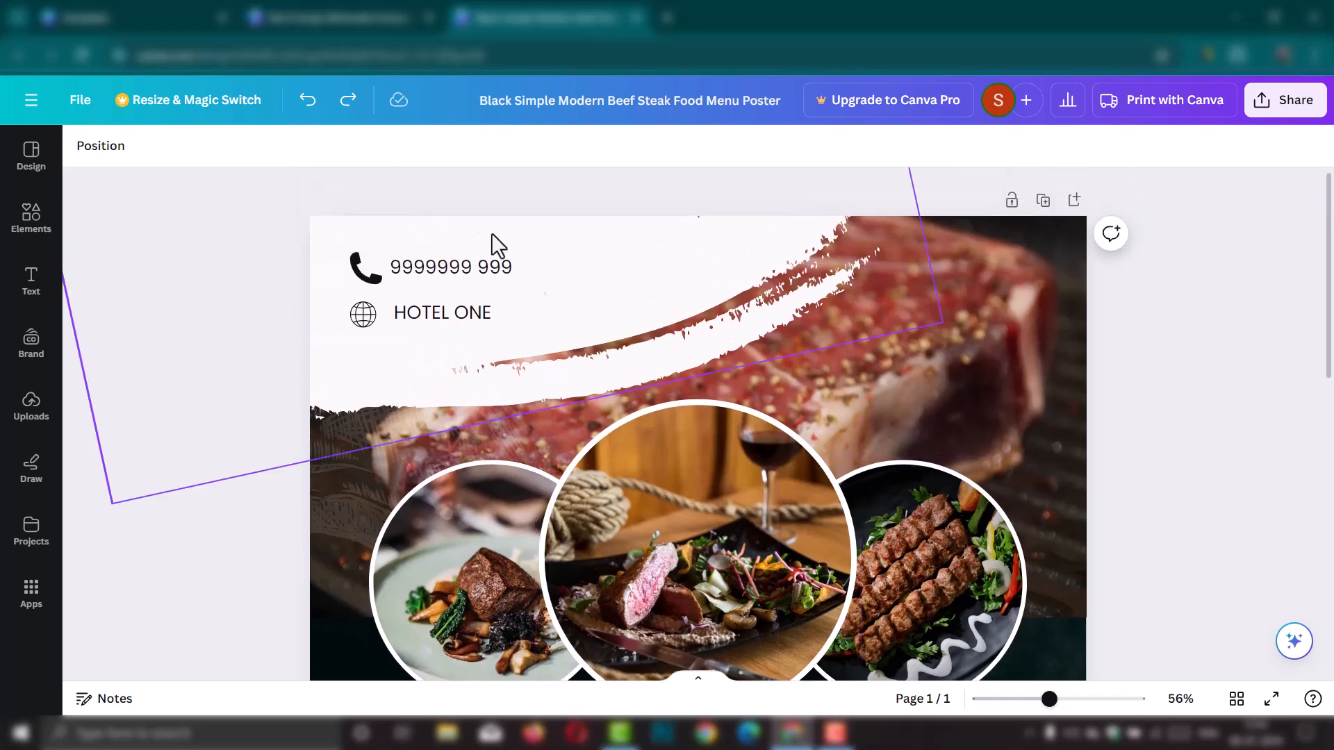
# Step: Return to the open template page and browse the designs similar to the Red Orange Minimalist Exclusive Steak Poster
pyautogui.click(323, 18)
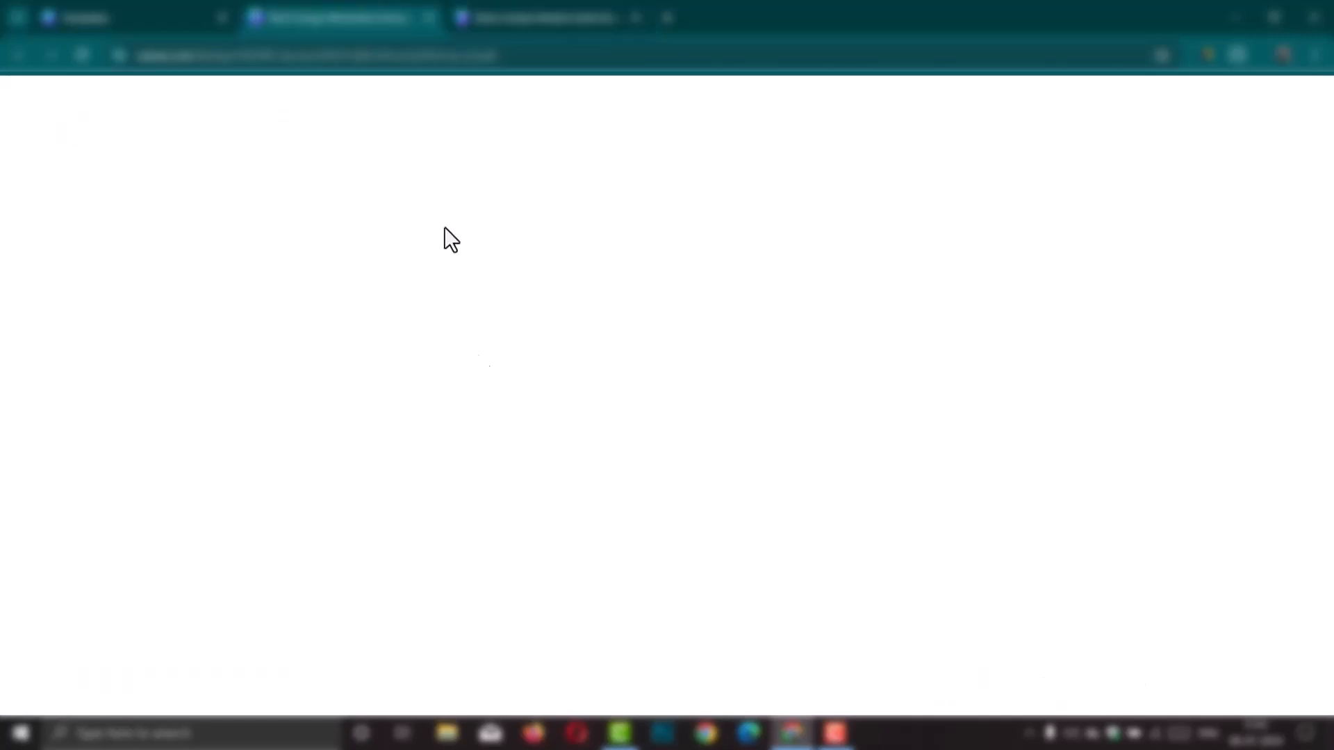
pyautogui.click(115, 20)
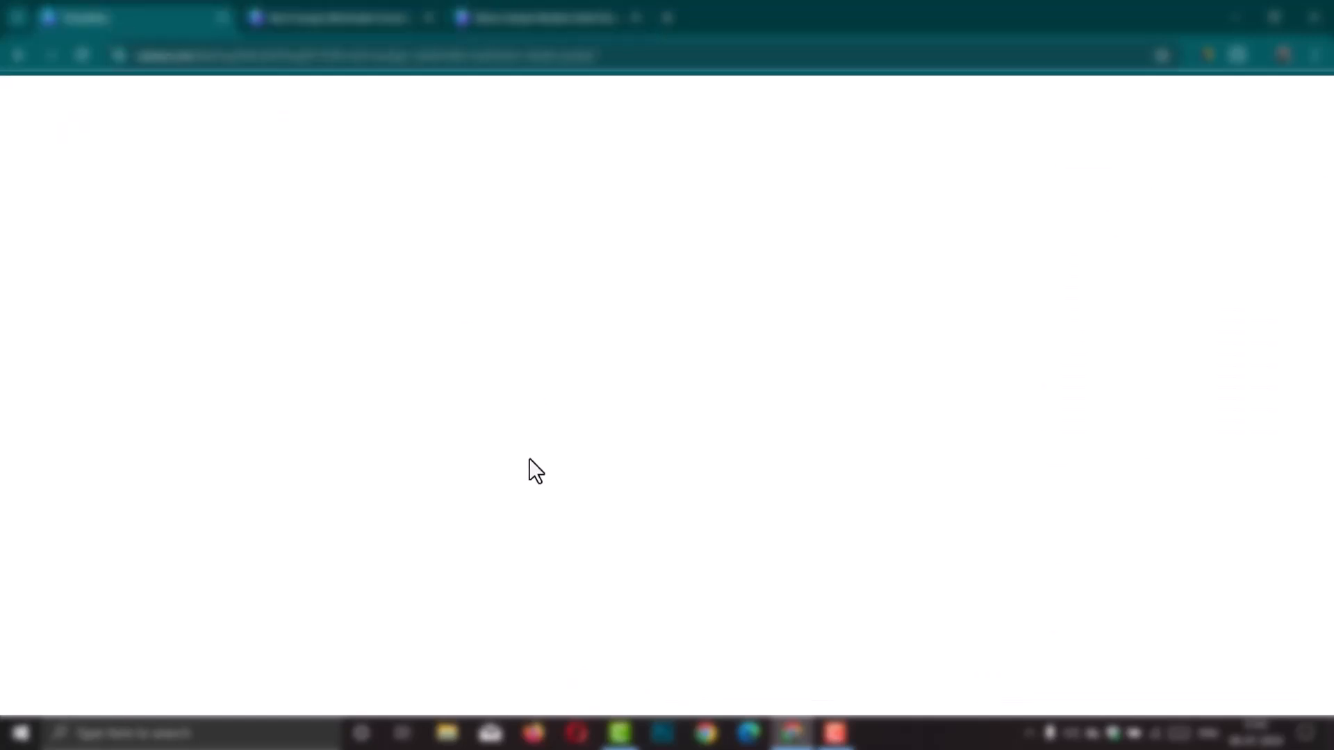
pyautogui.scroll(-7, 528, 492)
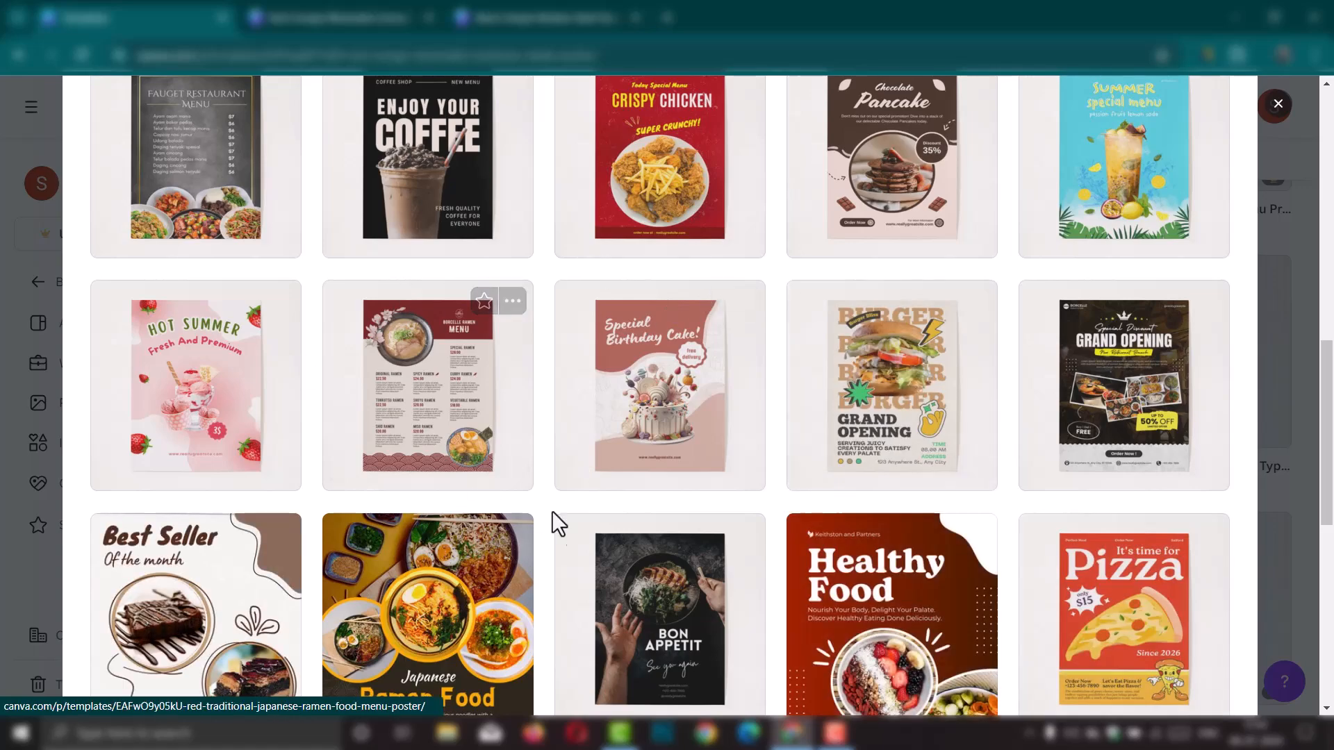
pyautogui.scroll(-5, 575, 538)
pyautogui.scroll(-2, 698, 459)
pyautogui.scroll(3, 697, 481)
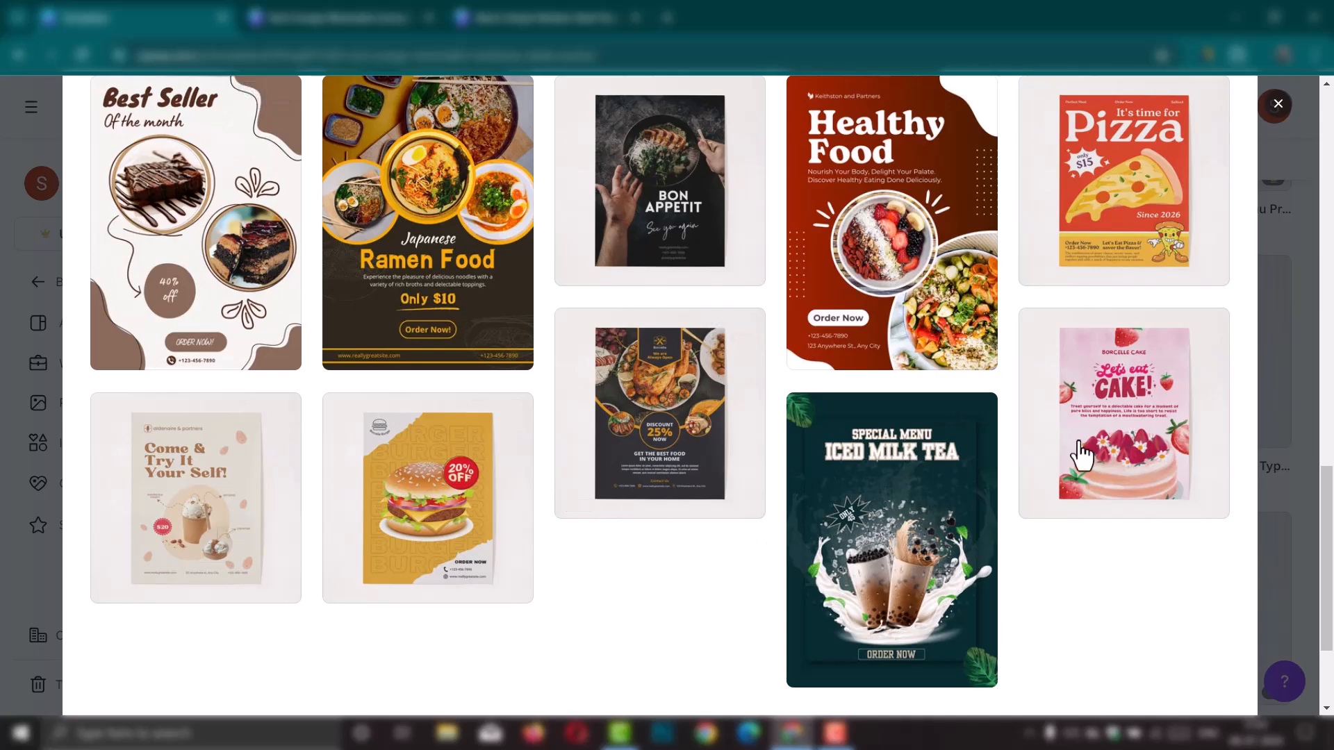
pyautogui.scroll(5, 820, 539)
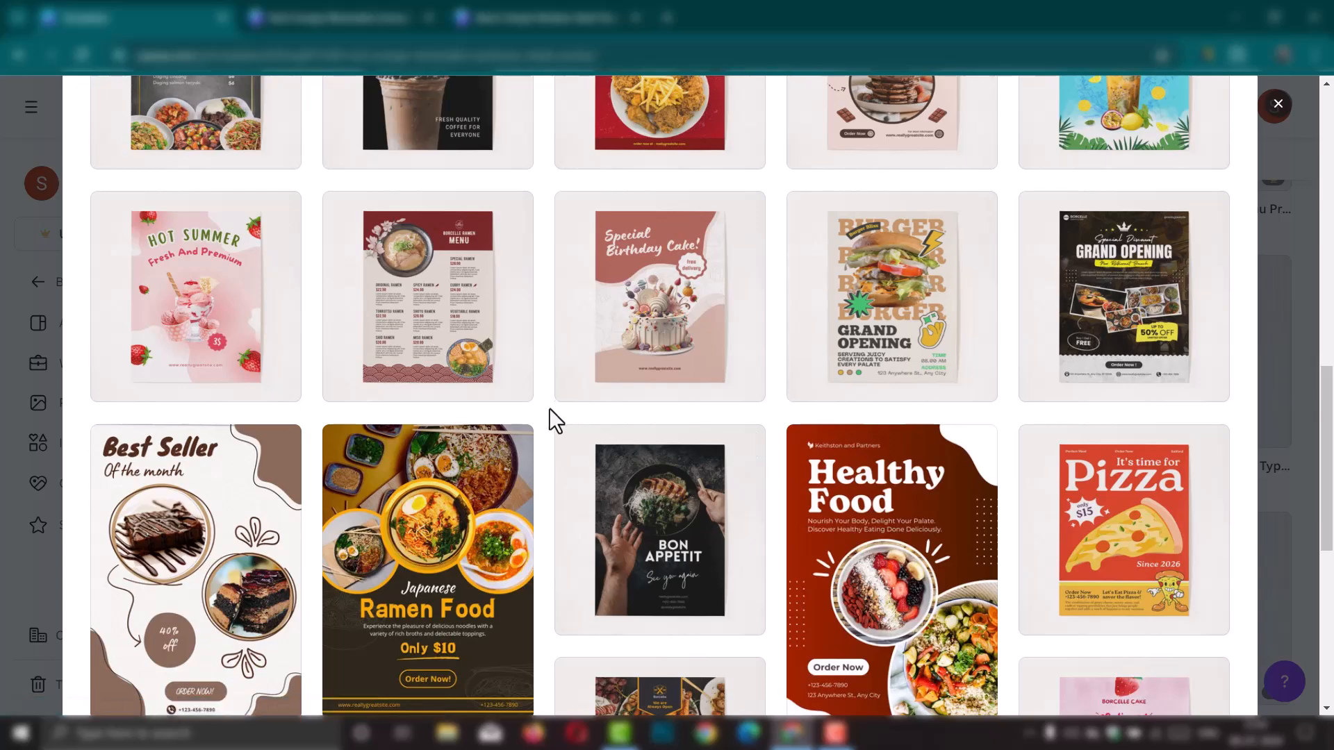
pyautogui.scroll(1, 548, 408)
pyautogui.scroll(3, 549, 409)
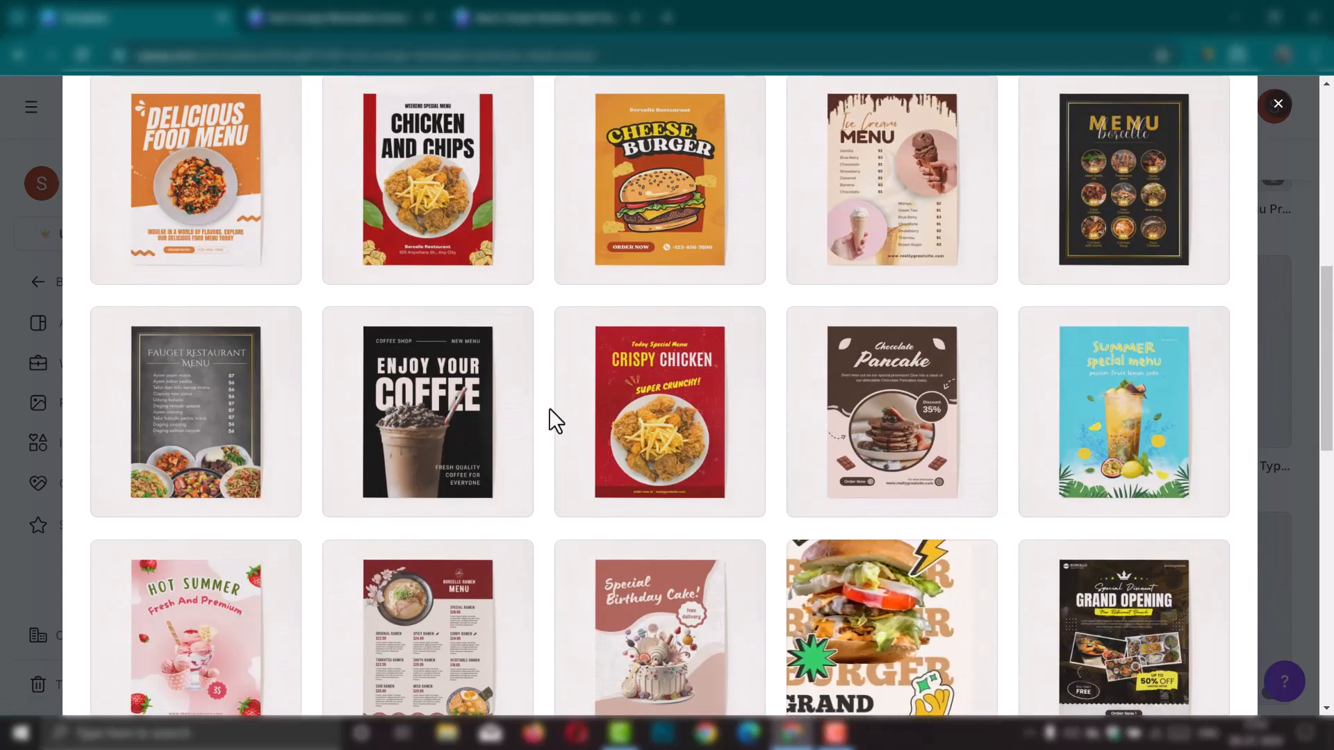
pyautogui.scroll(-3, 548, 408)
pyautogui.scroll(-7, 548, 409)
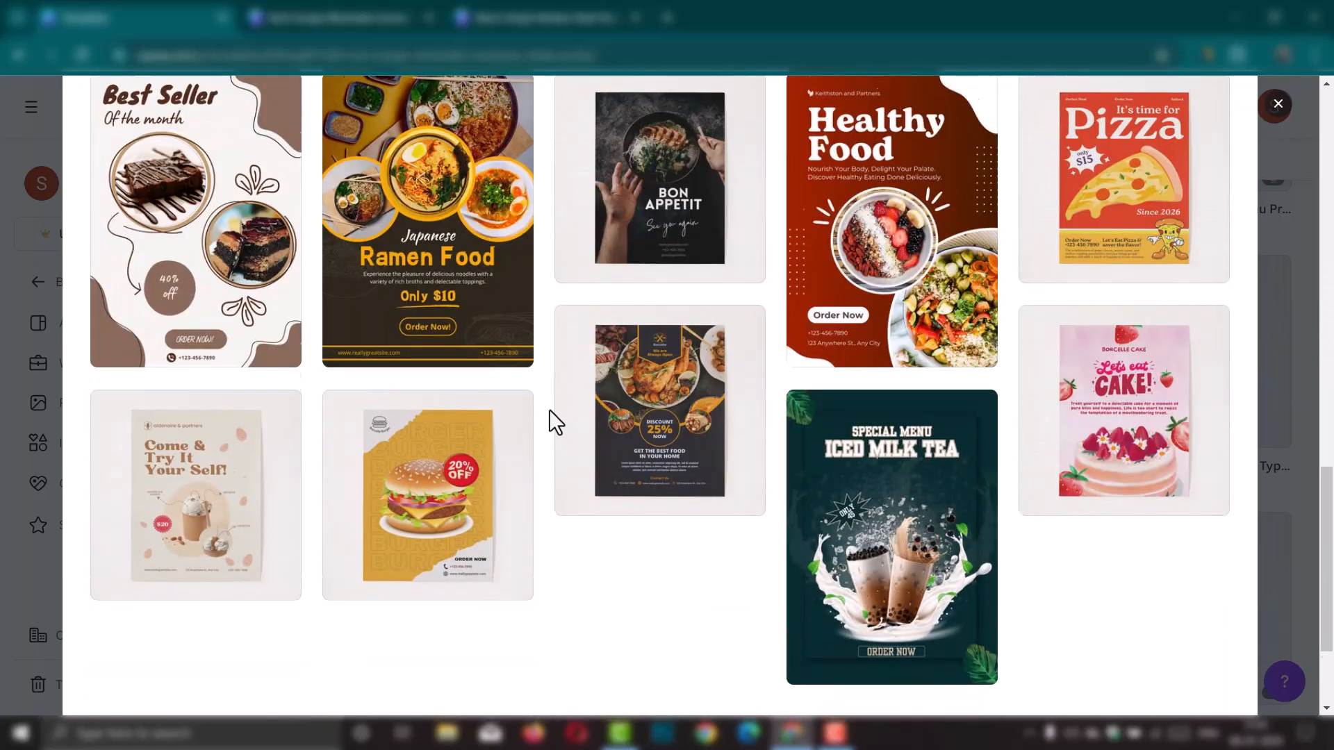
pyautogui.scroll(15, 549, 410)
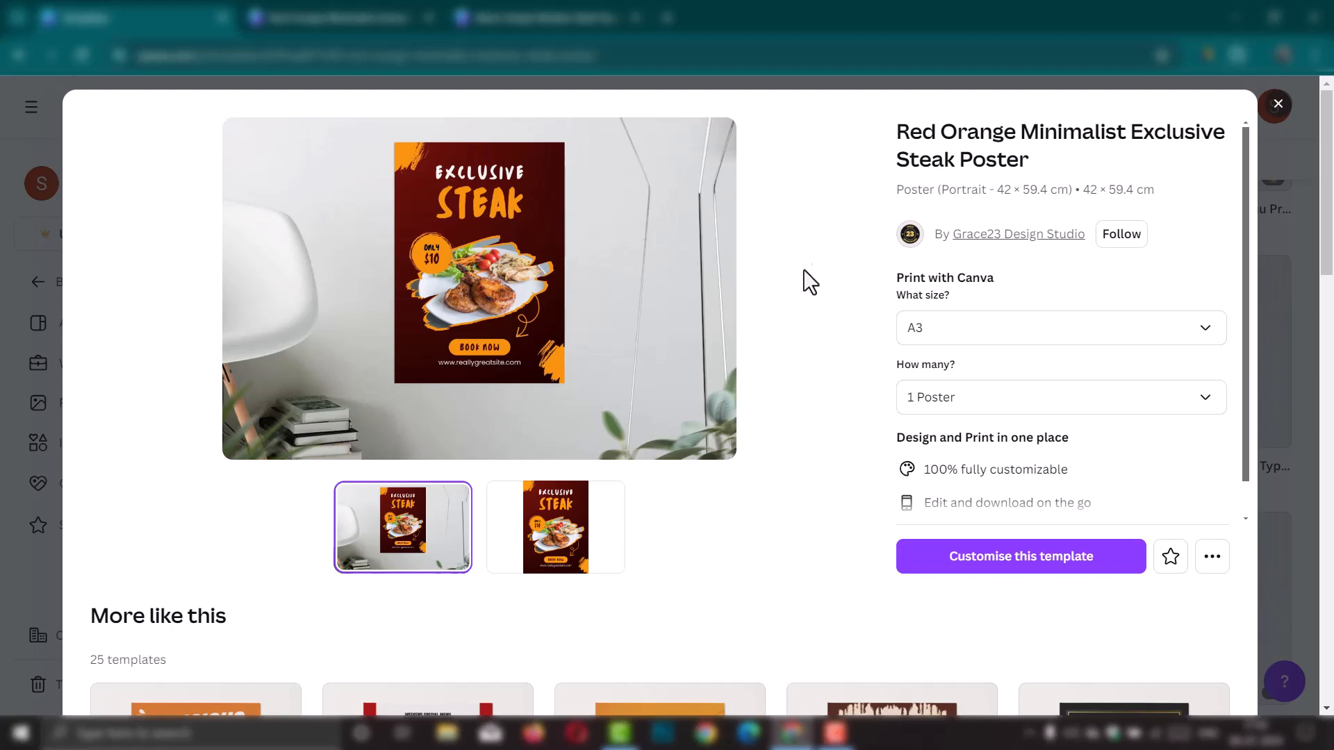
# Step: Close the steak poster template preview and view the available Canva plans and pricing options
pyautogui.click(1278, 104)
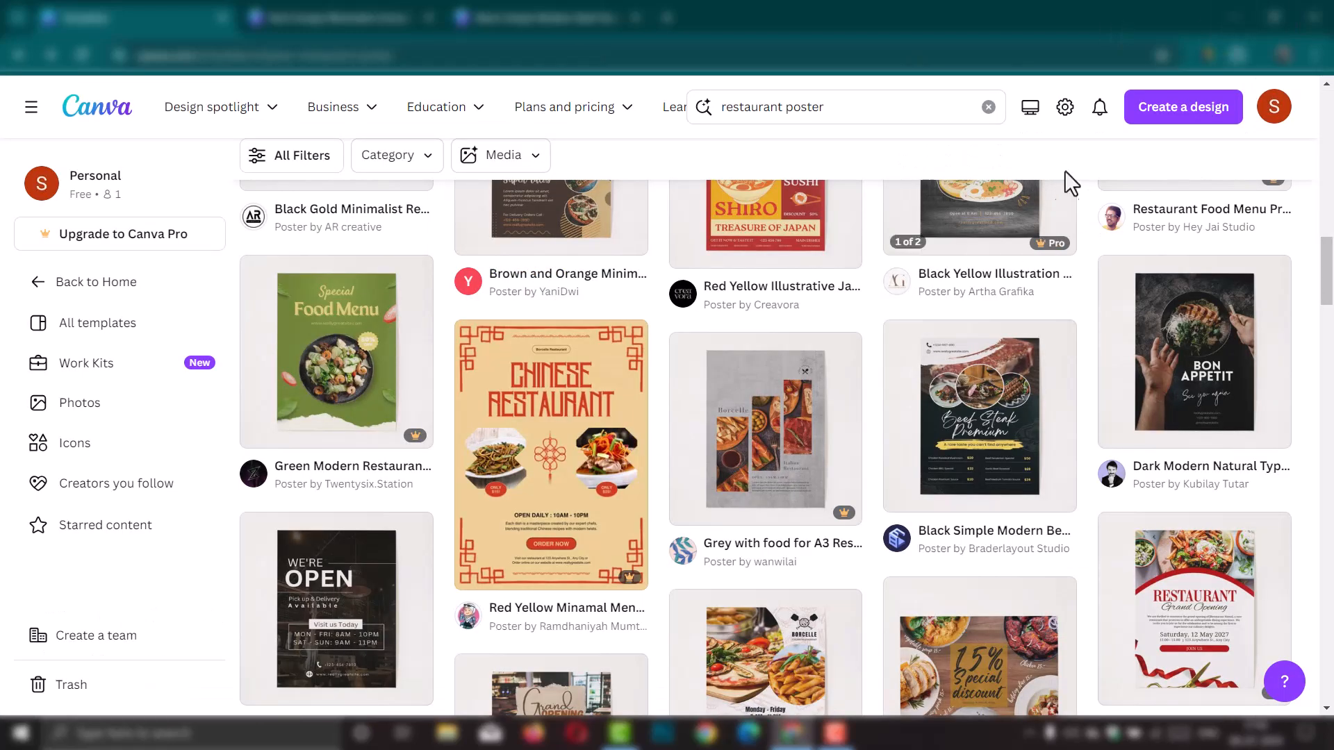
pyautogui.moveTo(563, 122)
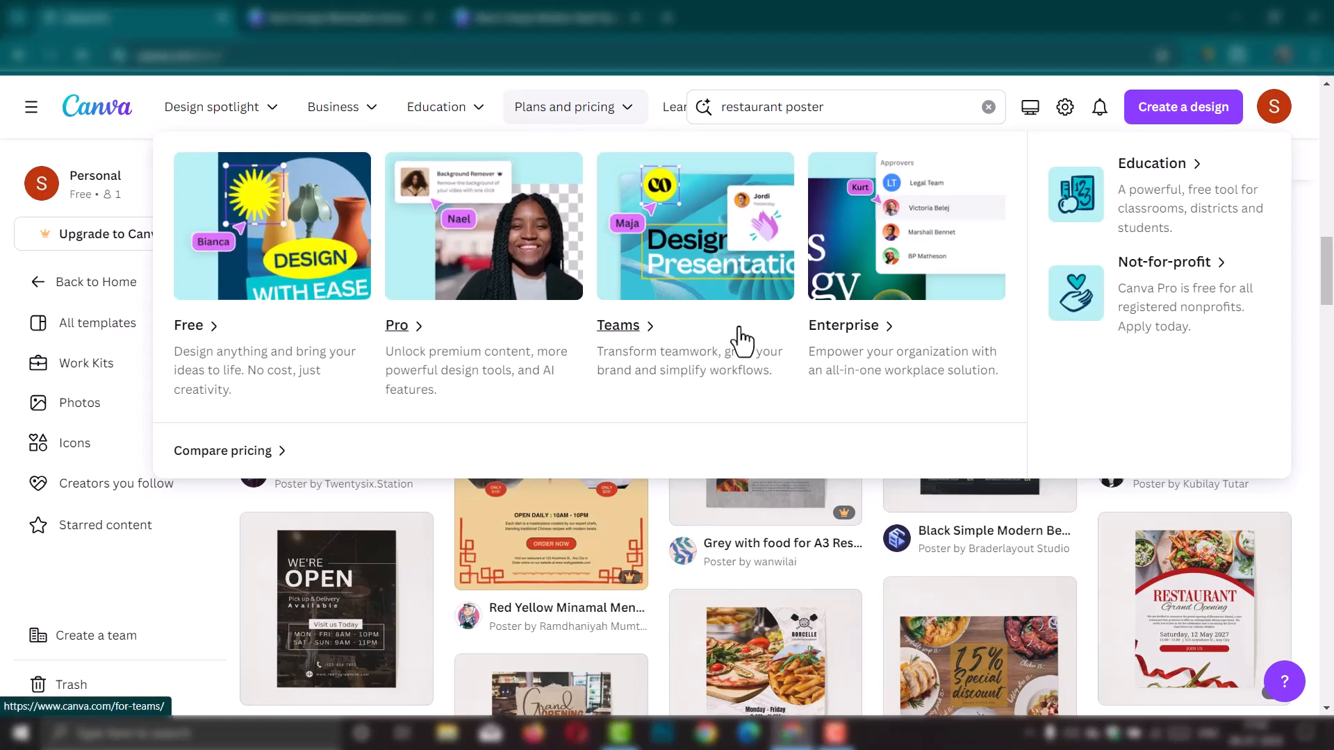
# Step: Open the Canva Pro page and review its features and the price comparison between Canva Free and Canva Pro
pyautogui.click(490, 378)
pyautogui.scroll(-6, 382, 466)
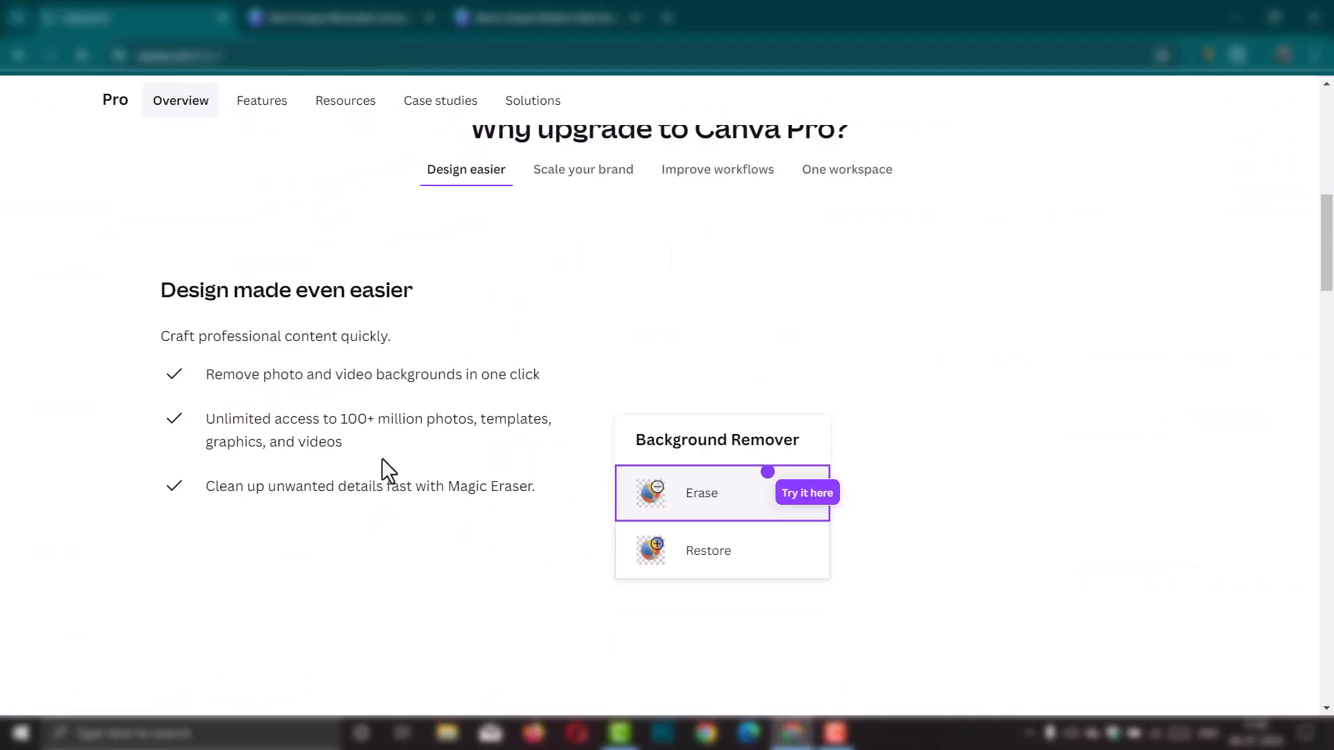
pyautogui.scroll(-20, 384, 455)
pyautogui.scroll(5, 385, 451)
pyautogui.scroll(-4, 385, 450)
pyautogui.scroll(9, 385, 450)
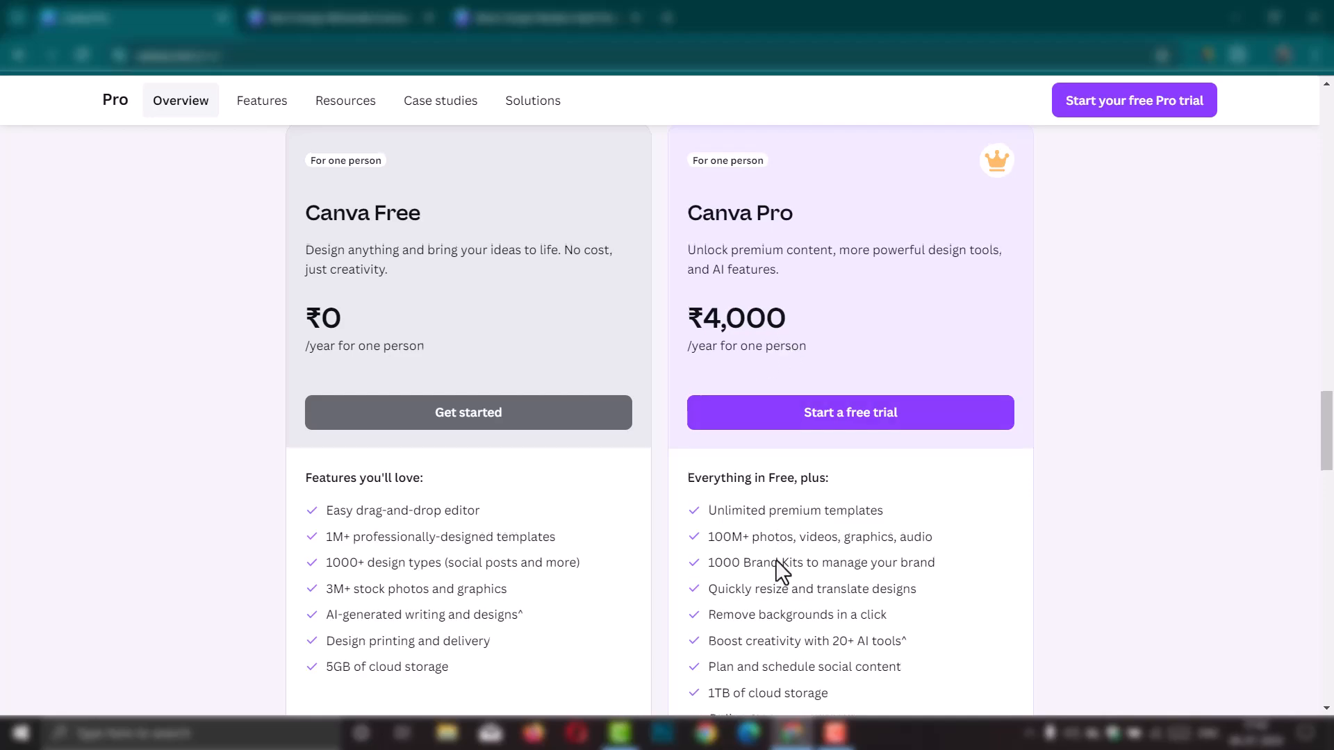
pyautogui.scroll(3, 778, 563)
pyautogui.scroll(15, 776, 541)
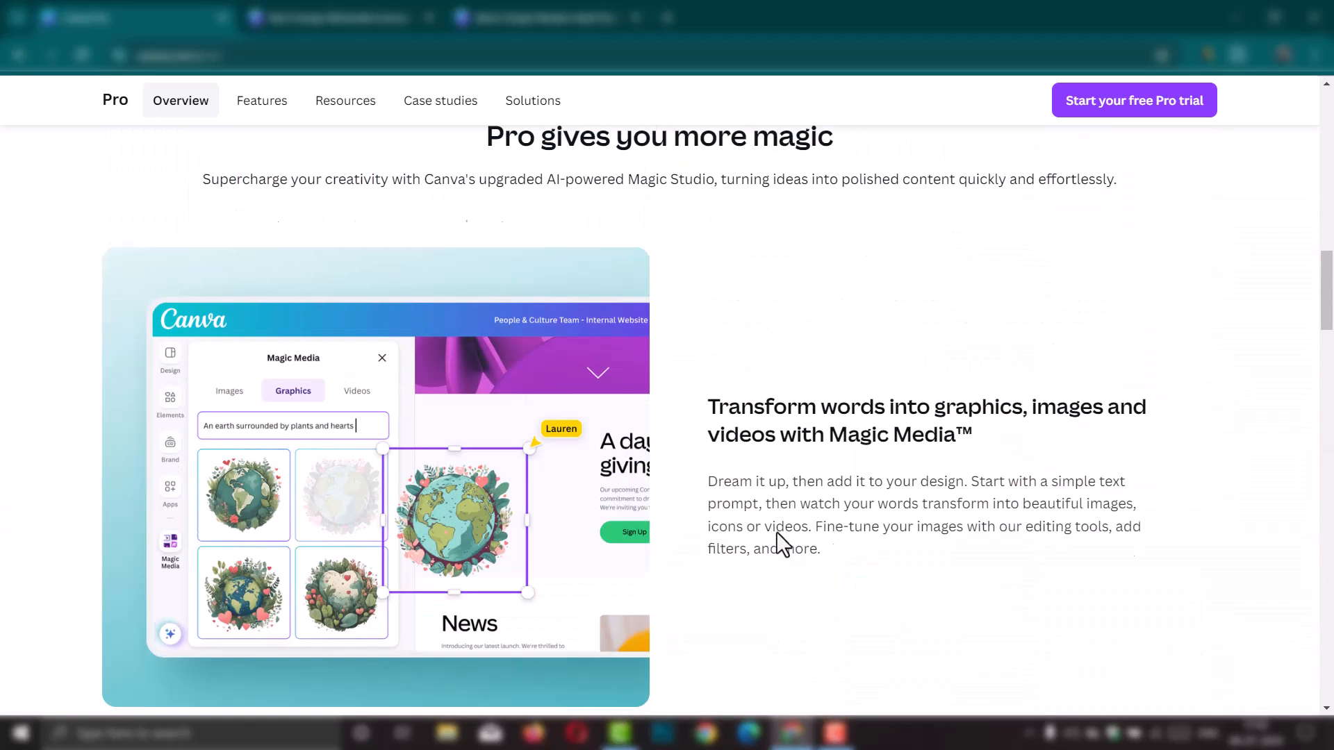
pyautogui.scroll(2, 783, 514)
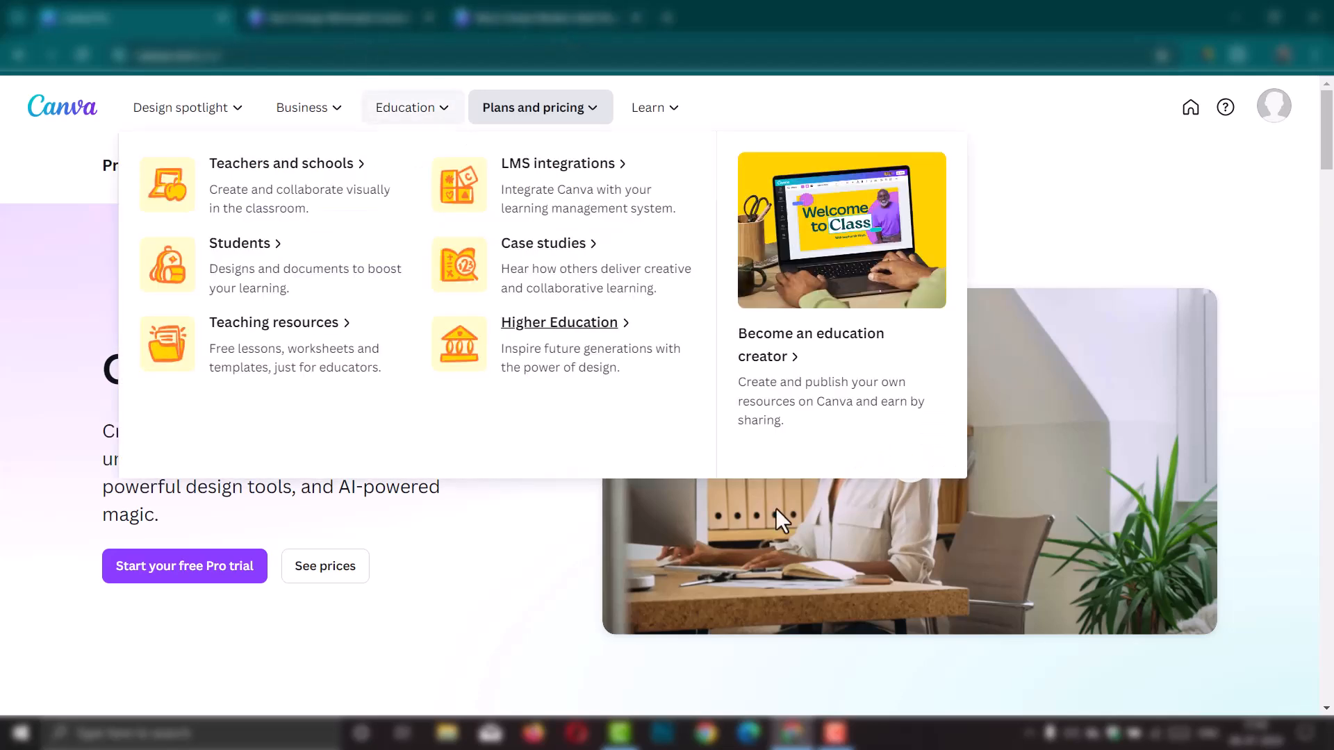
# Step: Return to the open Black Simple Modern Beef Steak Food Menu Poster design and look over its header and food photos
pyautogui.click(352, 26)
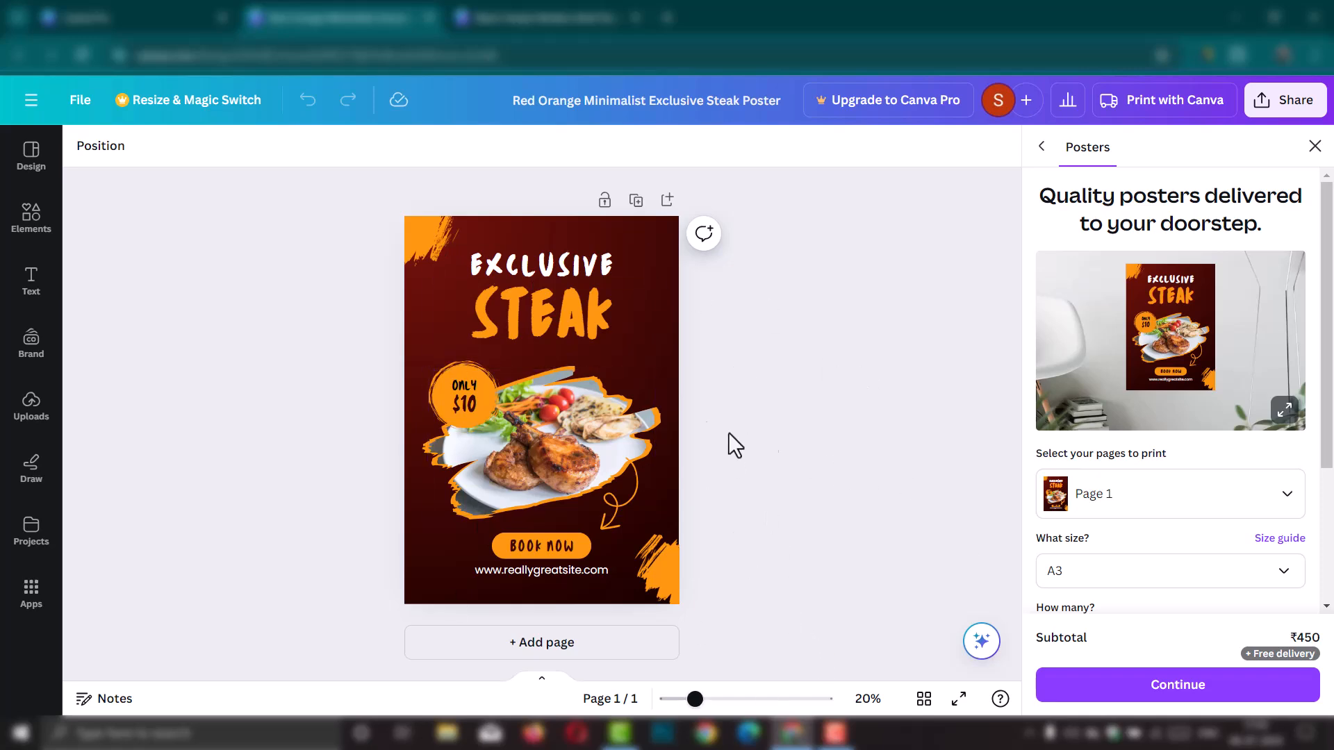
pyautogui.click(560, 21)
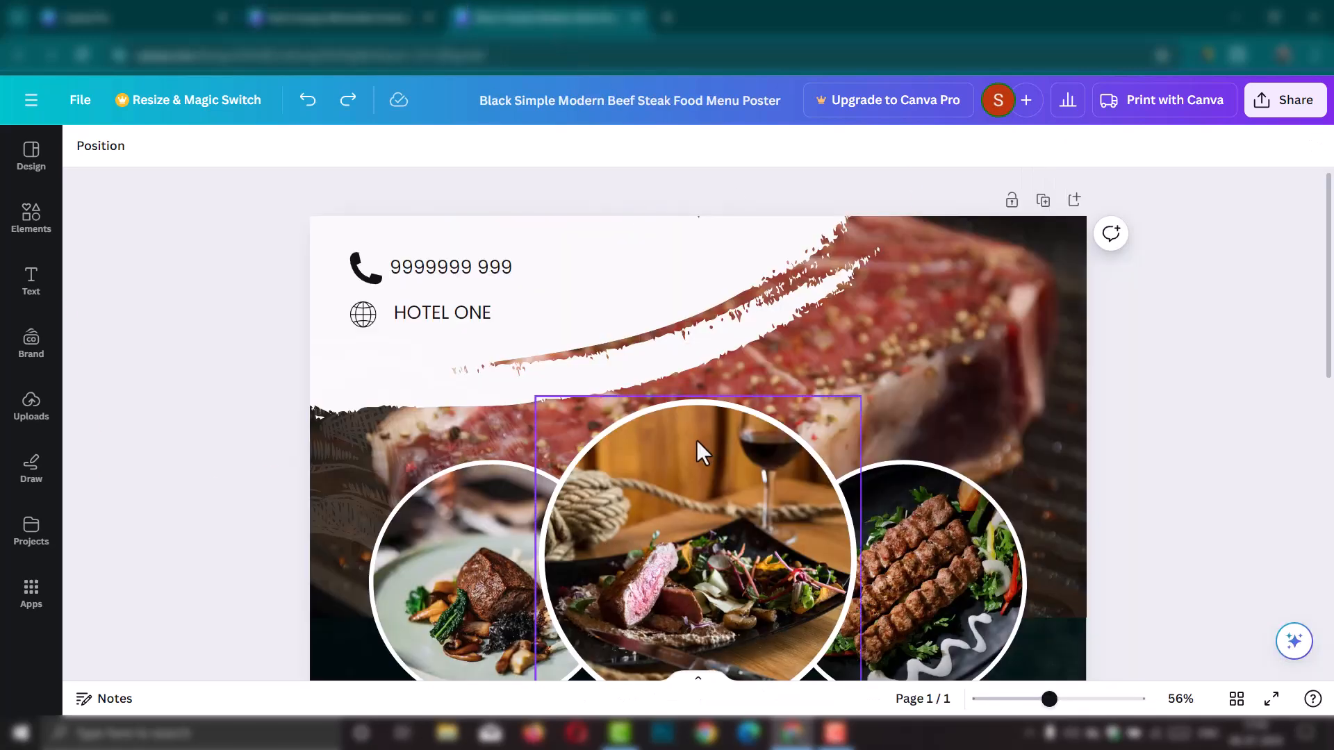
pyautogui.scroll(-5, 694, 444)
pyautogui.scroll(5, 693, 445)
pyautogui.scroll(-3, 440, 223)
pyautogui.scroll(3, 521, 286)
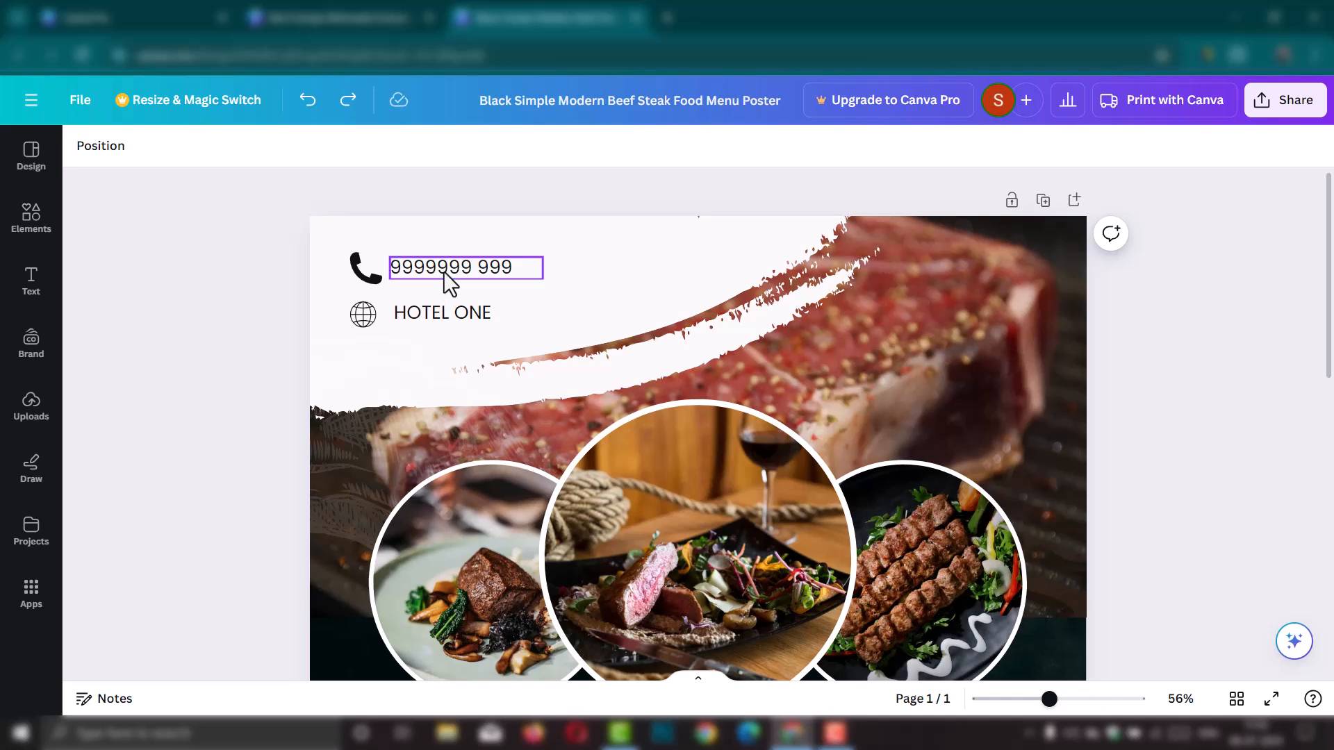
# Step: Replace the phone number in the poster's header with a new placeholder phone number
pyautogui.click(447, 282)
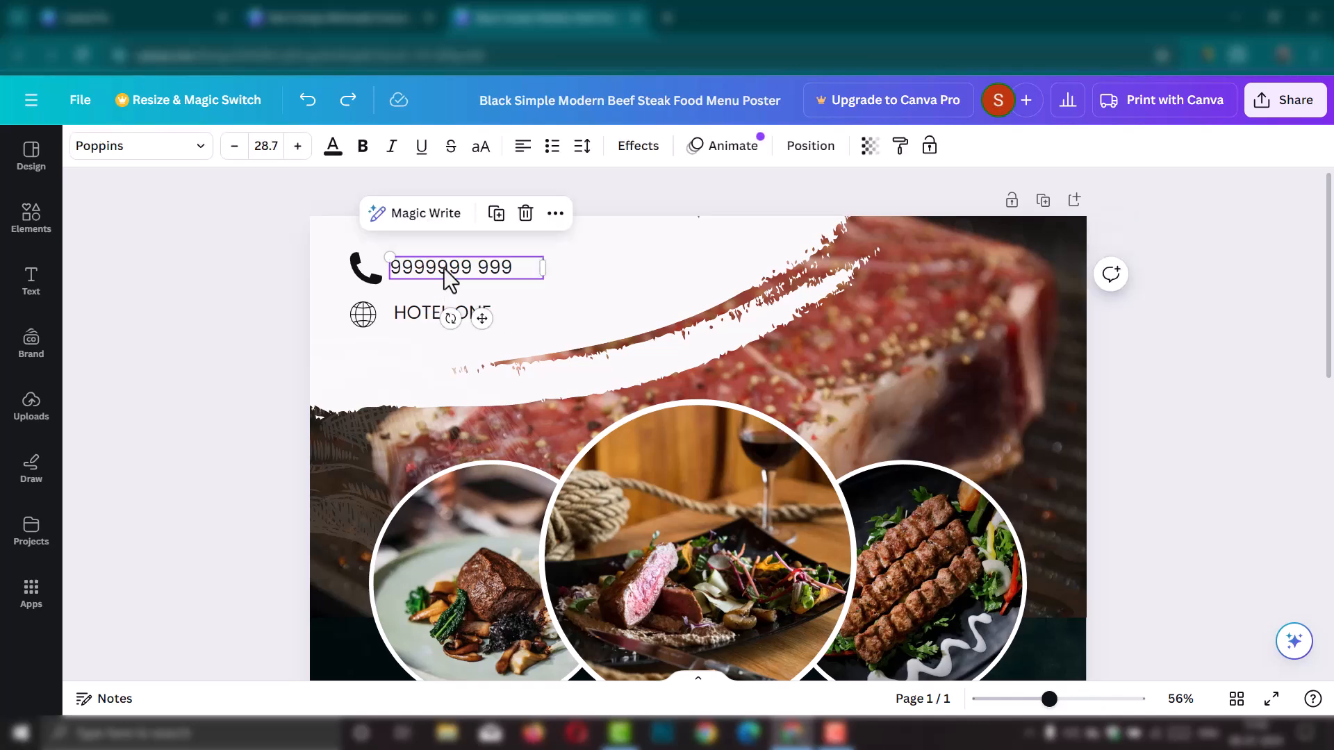
pyautogui.doubleClick(443, 269)
pyautogui.write('ddddd')
pyautogui.moveTo(504, 267); pyautogui.dragTo(337, 268)
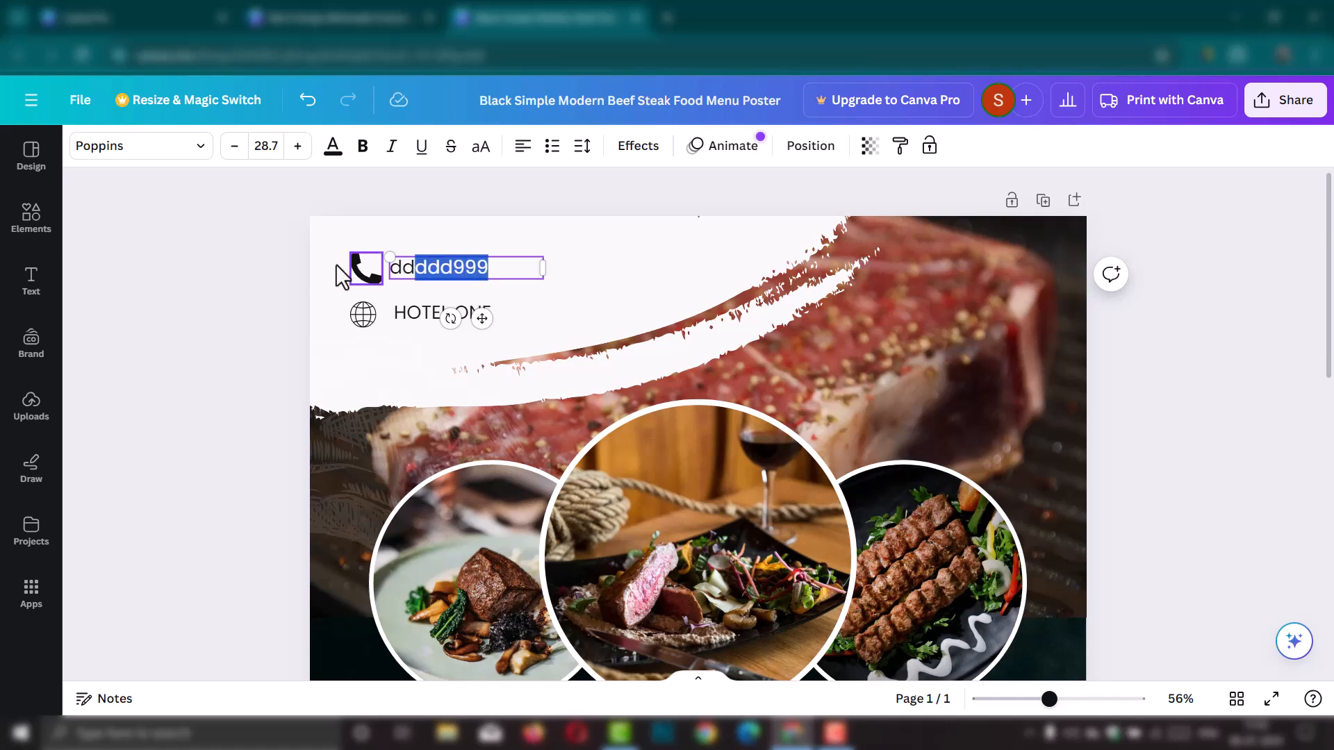
pyautogui.doubleClick(450, 271)
pyautogui.write('999999 9999')
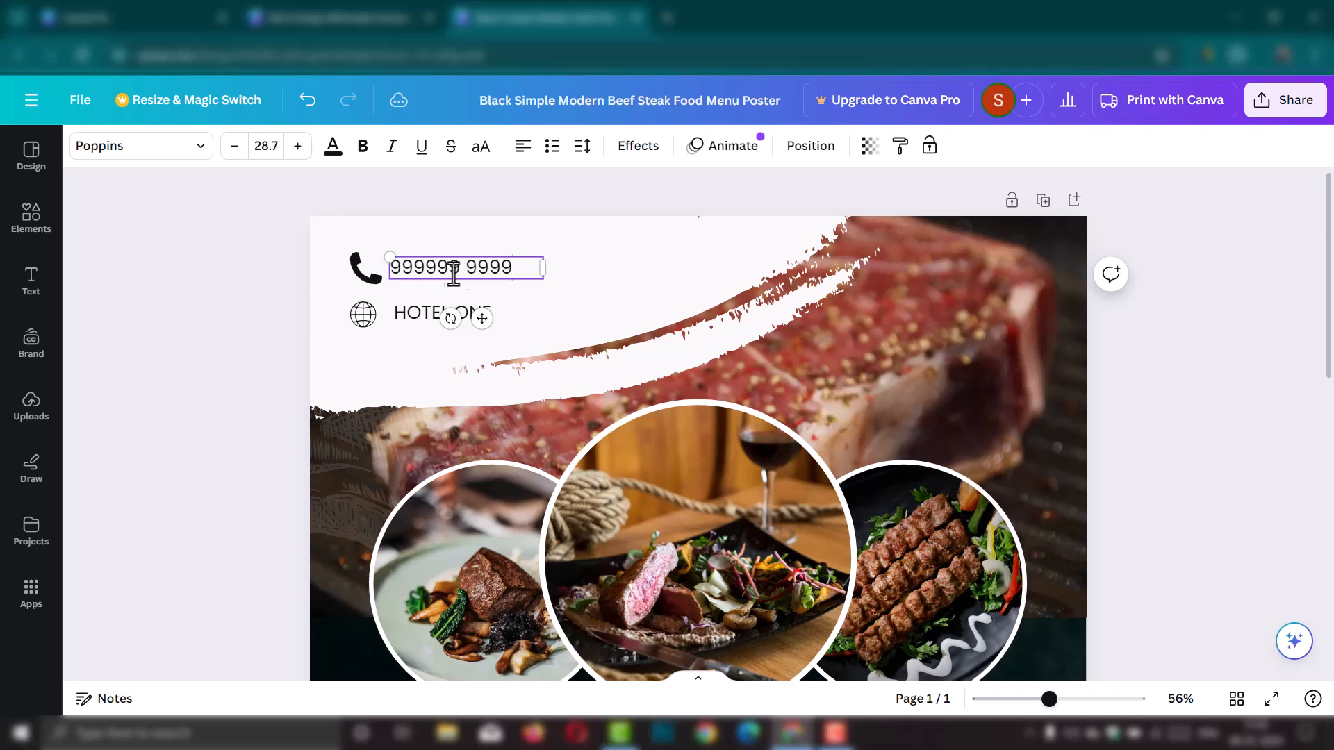
pyautogui.click(419, 313)
pyautogui.click(421, 314)
pyautogui.click(503, 317)
pyautogui.moveTo(503, 317); pyautogui.dragTo(389, 317)
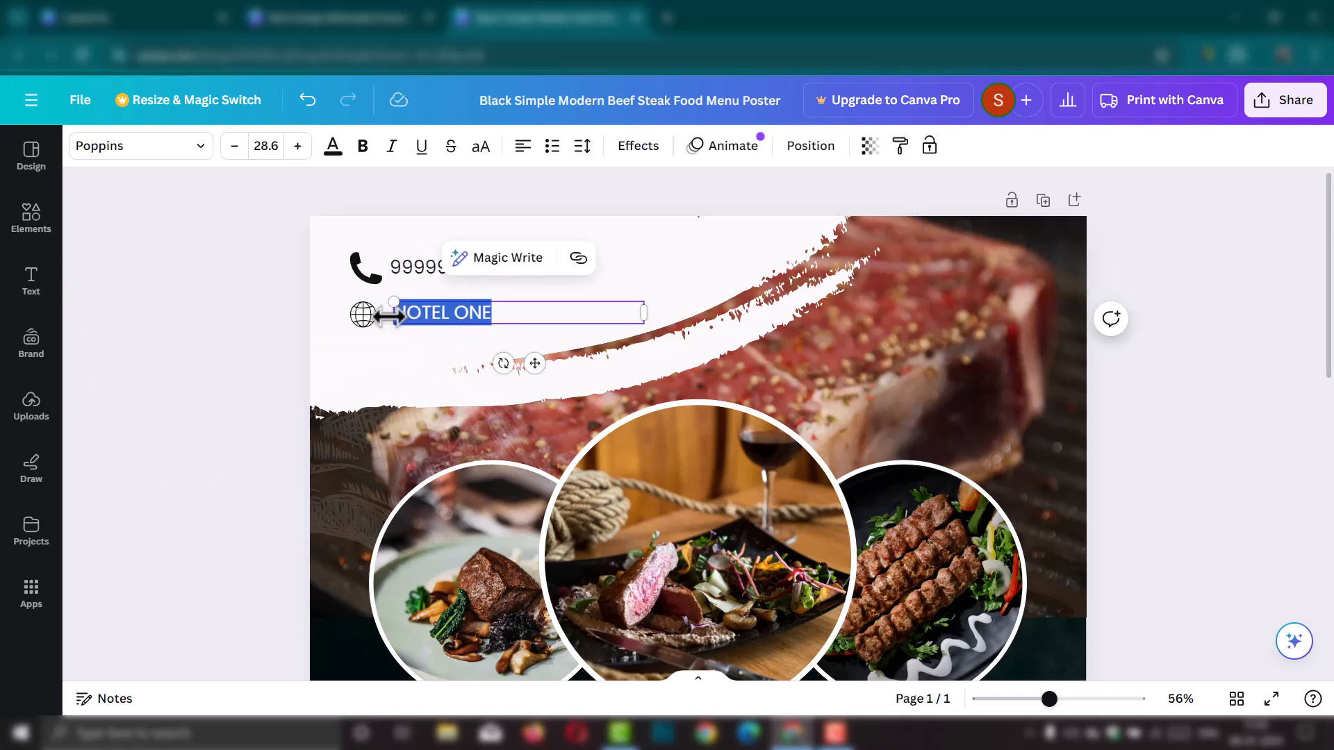
pyautogui.write('www.')
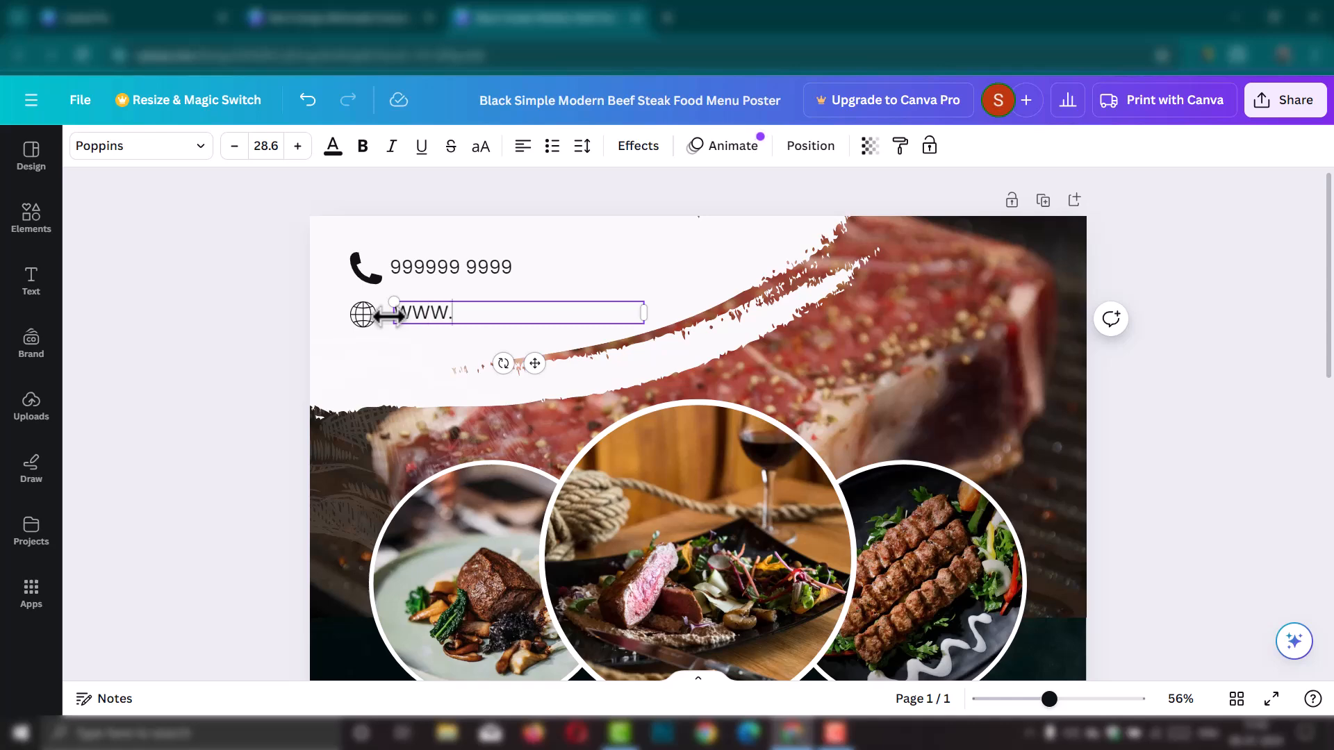
pyautogui.write('onehoi')
pyautogui.press('BackSpace')
pyautogui.write('tel.com')
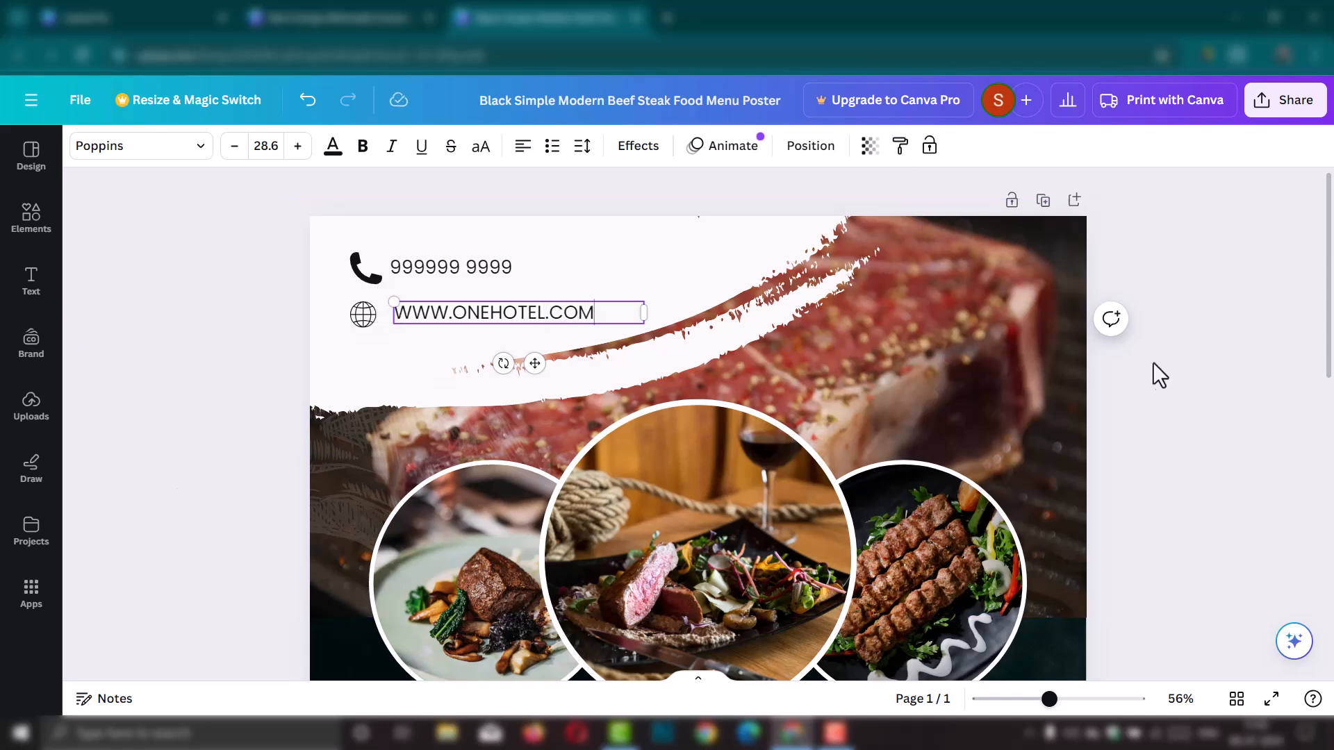
pyautogui.click(1232, 357)
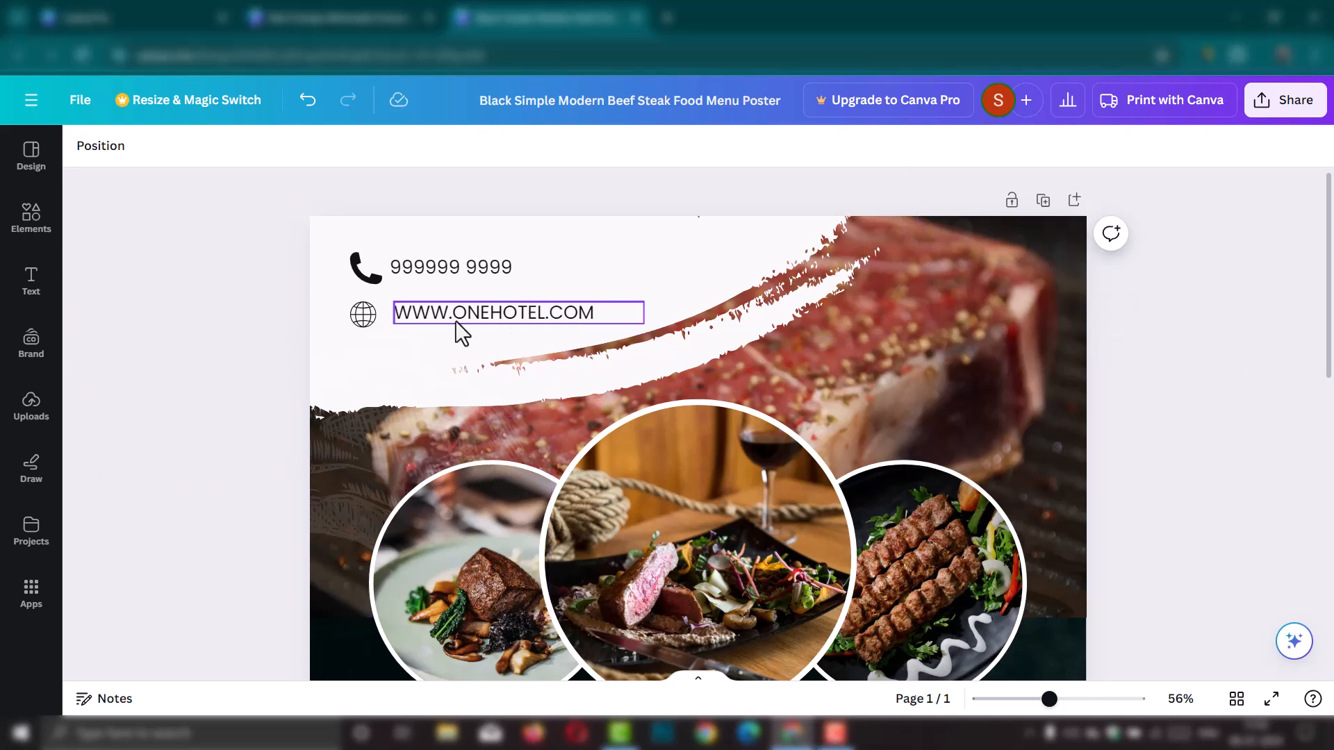
# Step: Examine the circular food photos, the title and the dish price list from the header downwards
pyautogui.scroll(-5, 484, 348)
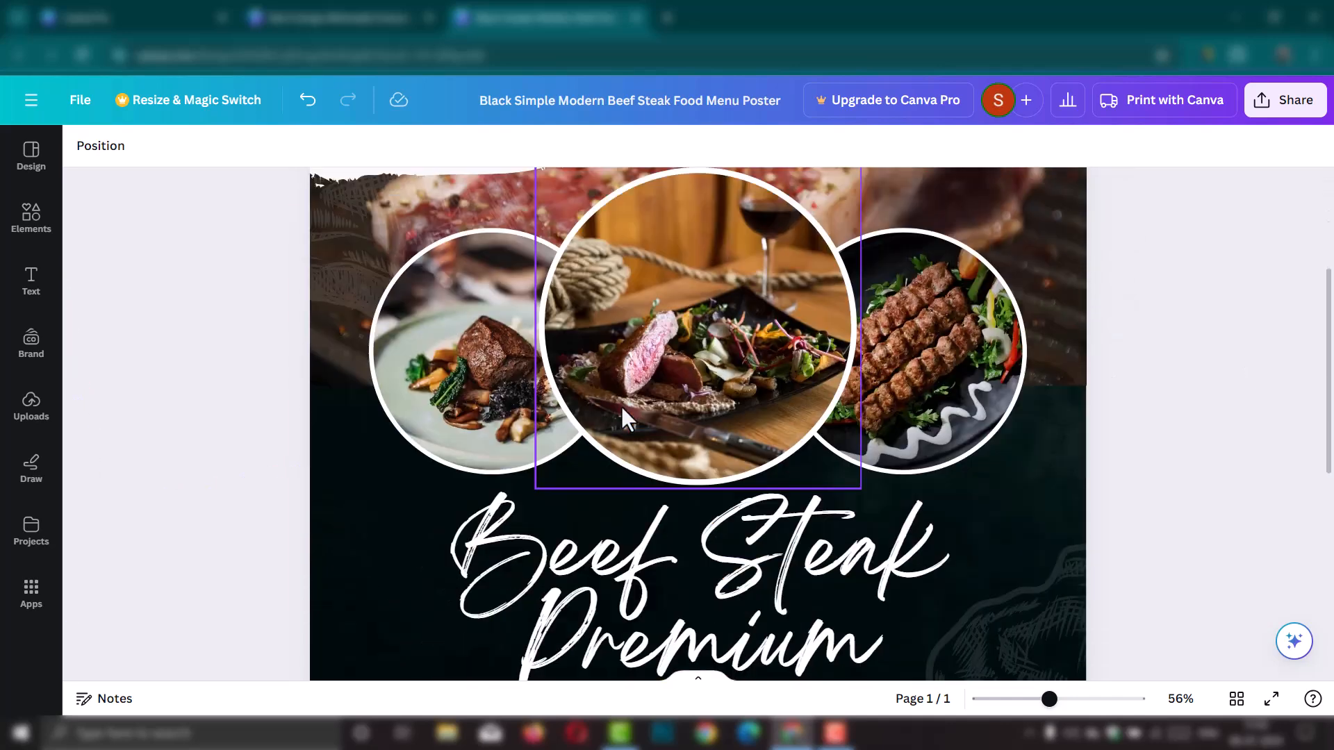
pyautogui.click(514, 343)
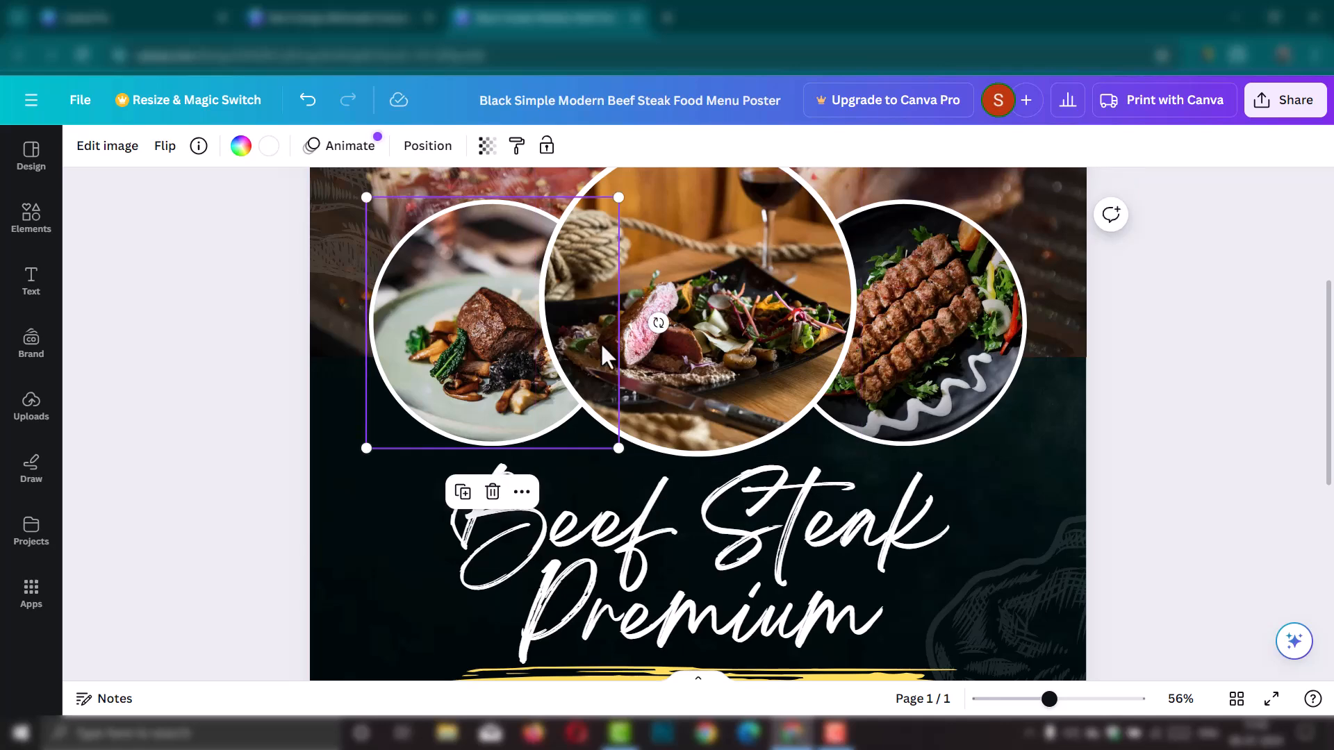
pyautogui.scroll(3, 728, 367)
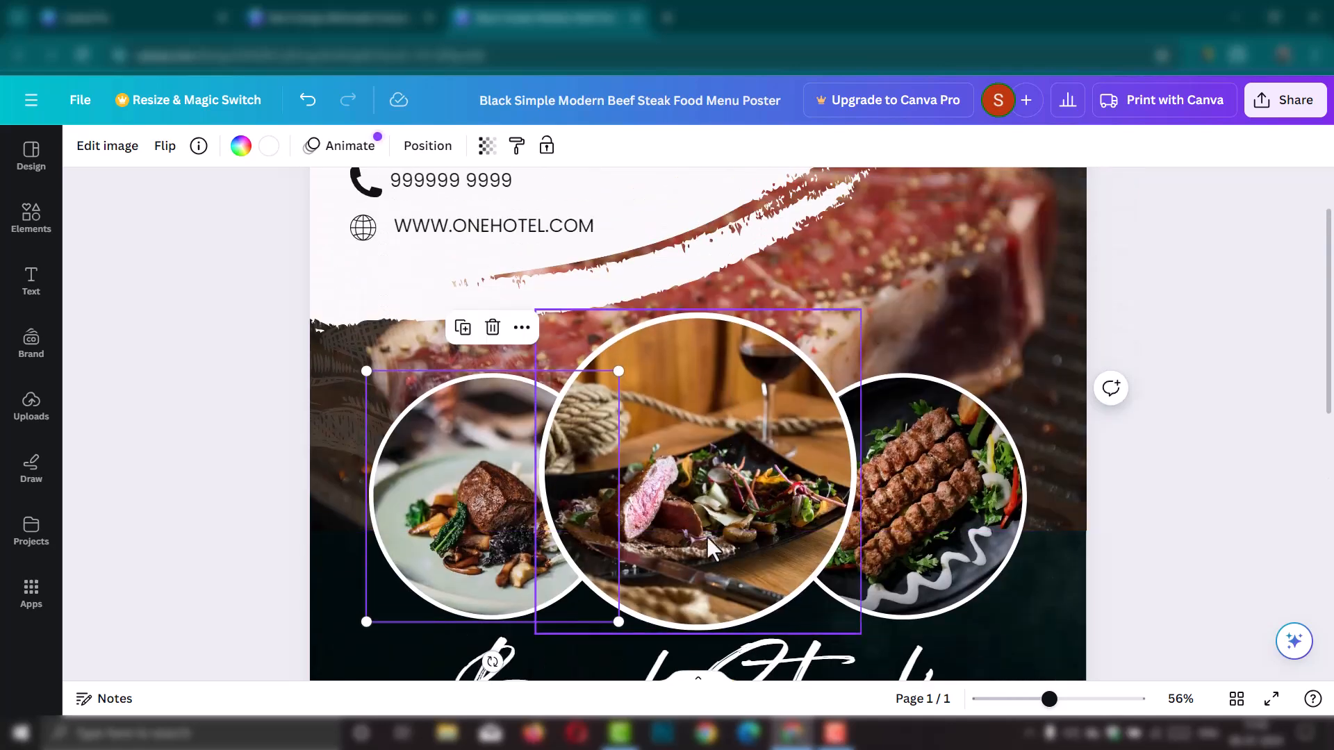
pyautogui.scroll(-3, 644, 396)
pyautogui.scroll(5, 645, 389)
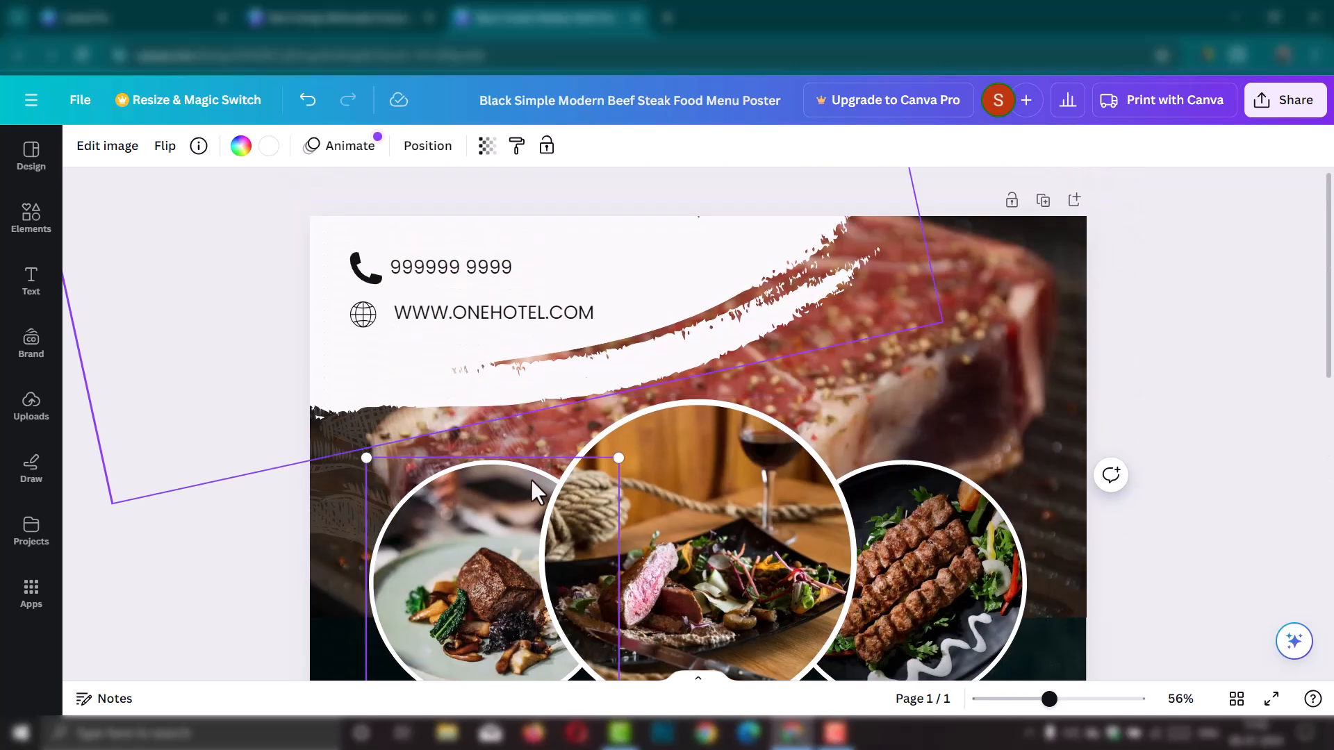
pyautogui.scroll(-9, 945, 379)
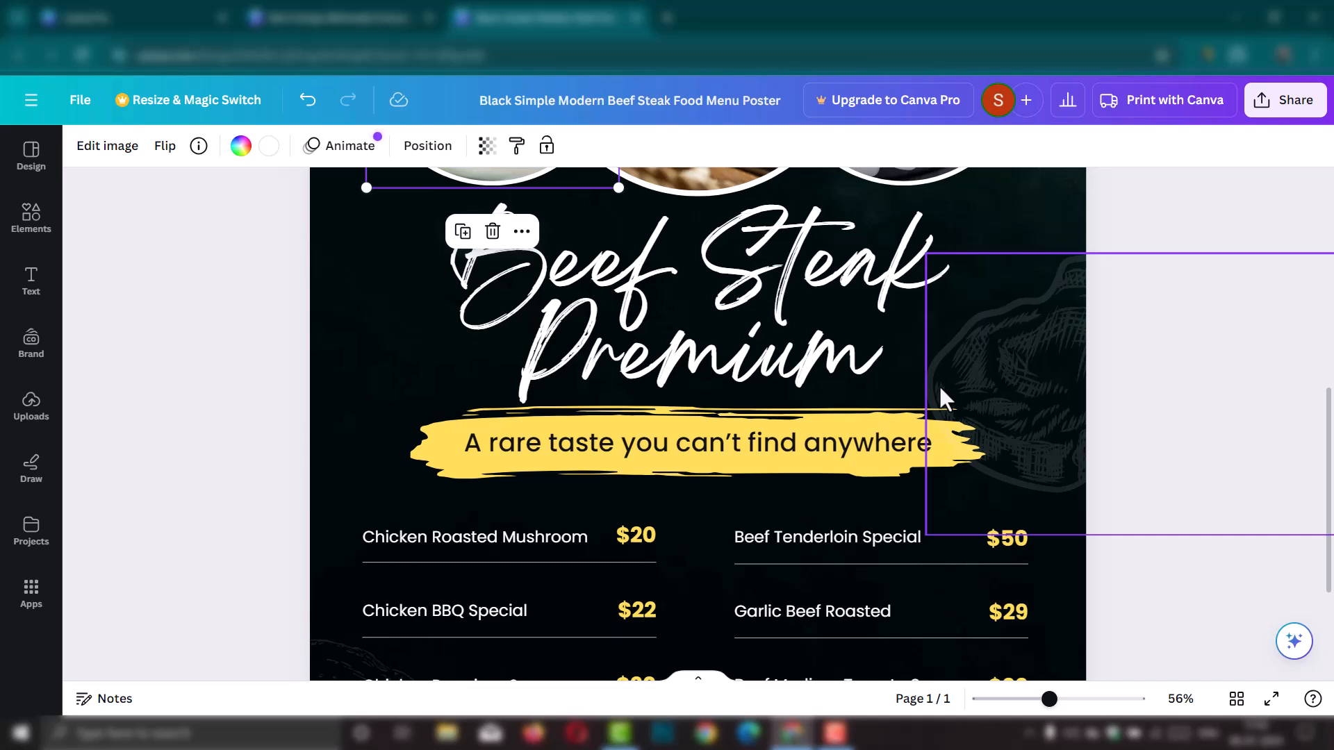
pyautogui.scroll(4, 867, 511)
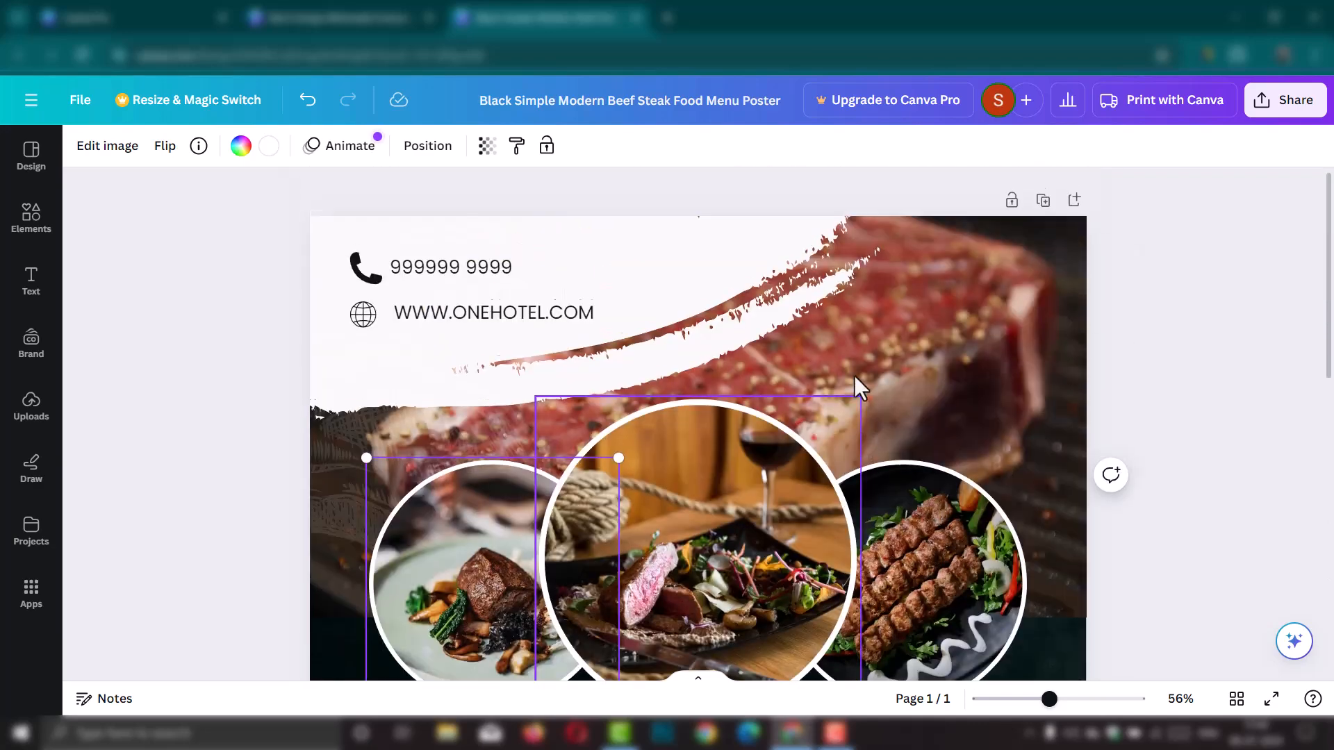
pyautogui.scroll(-3, 798, 460)
pyautogui.scroll(3, 798, 460)
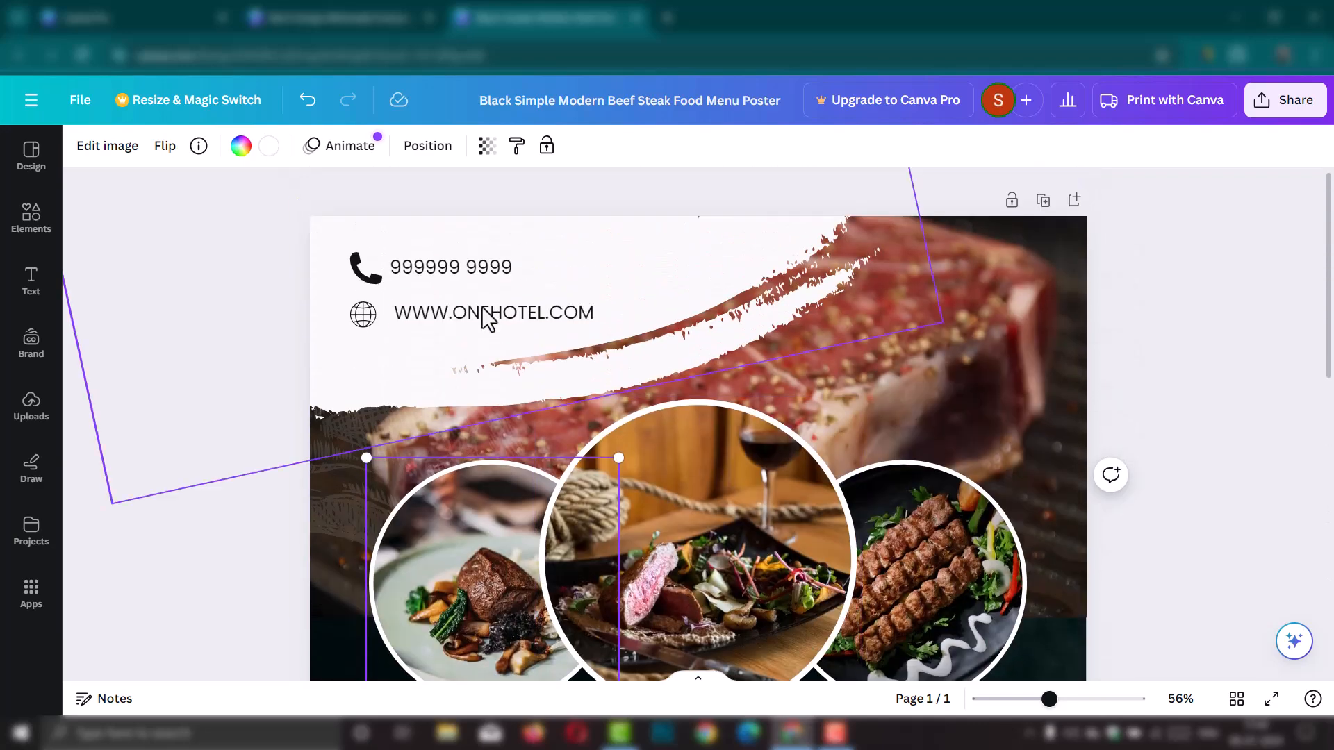
pyautogui.click(475, 268)
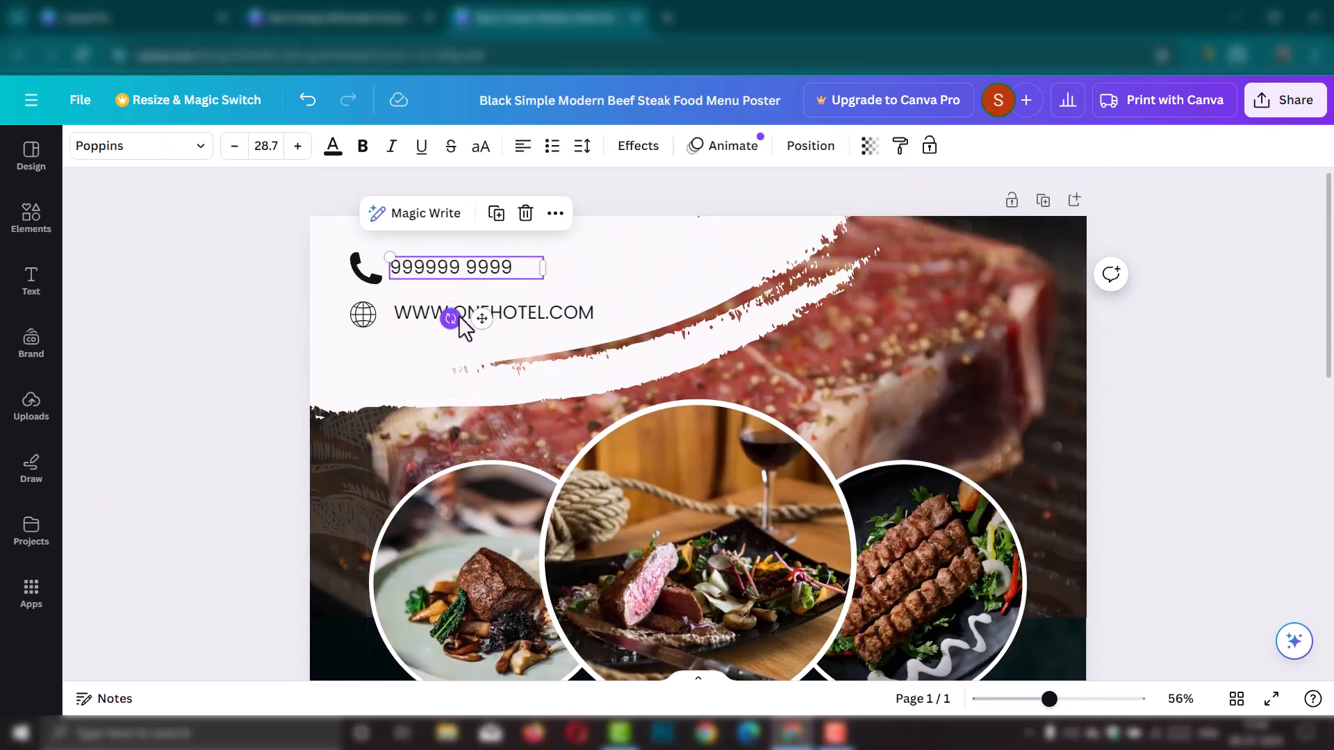
pyautogui.click(533, 315)
pyautogui.doubleClick(556, 315)
pyautogui.moveTo(491, 314); pyautogui.dragTo(539, 320)
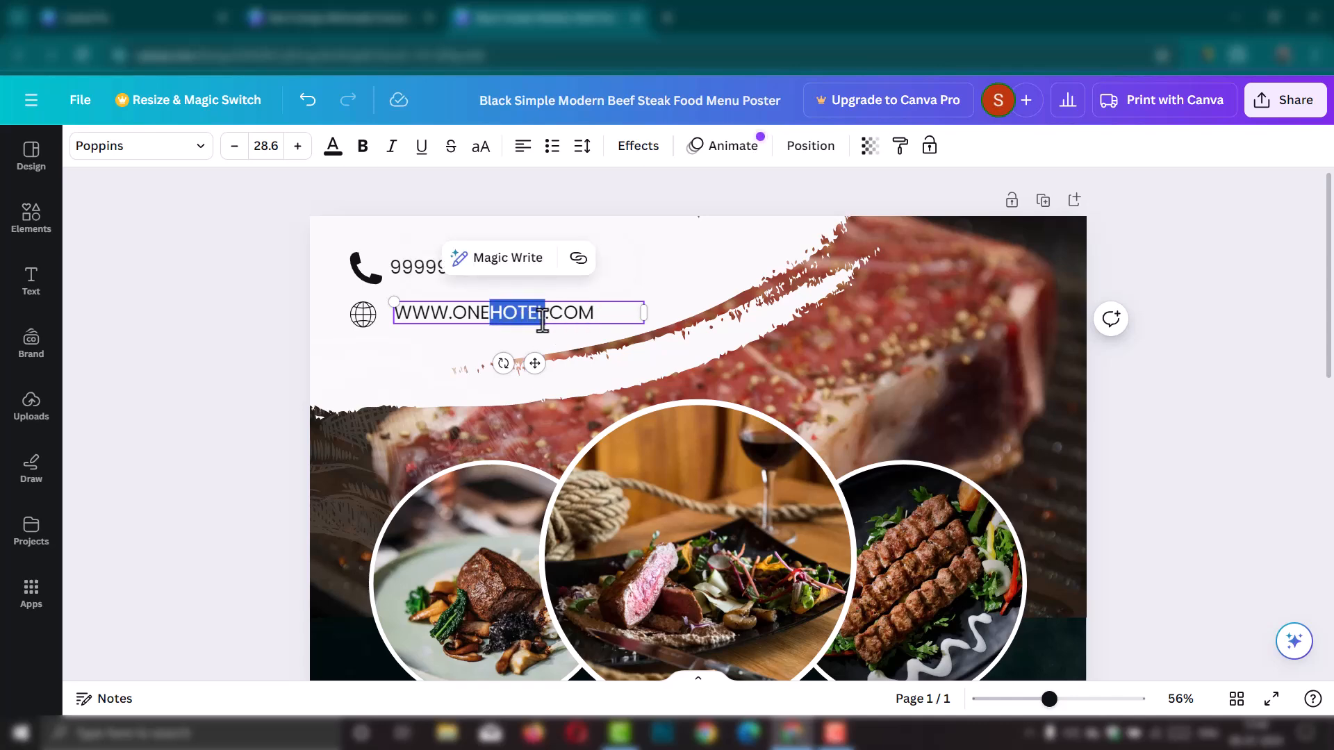
pyautogui.write('TRAVE')
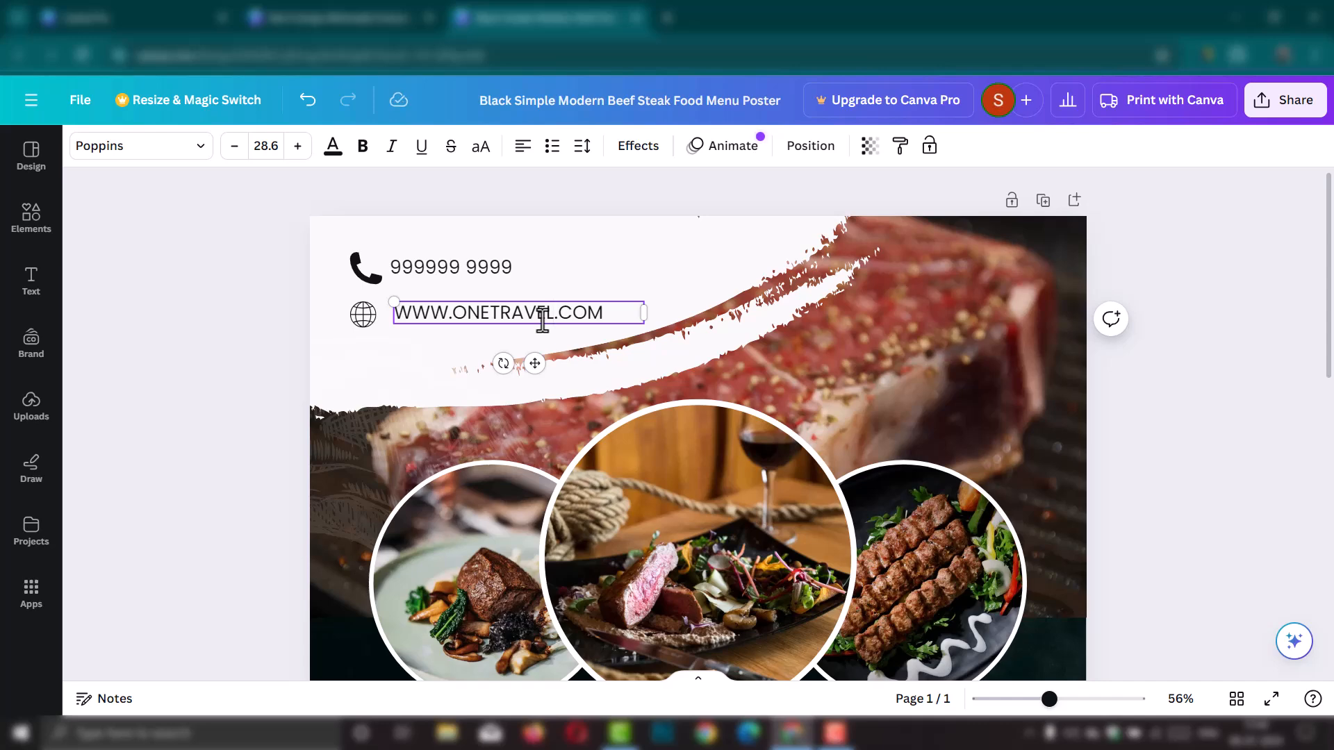
pyautogui.click(244, 293)
# Step: Detach the raw steak background photo from its grid behind the header and delete the detached image
pyautogui.scroll(-2, 277, 298)
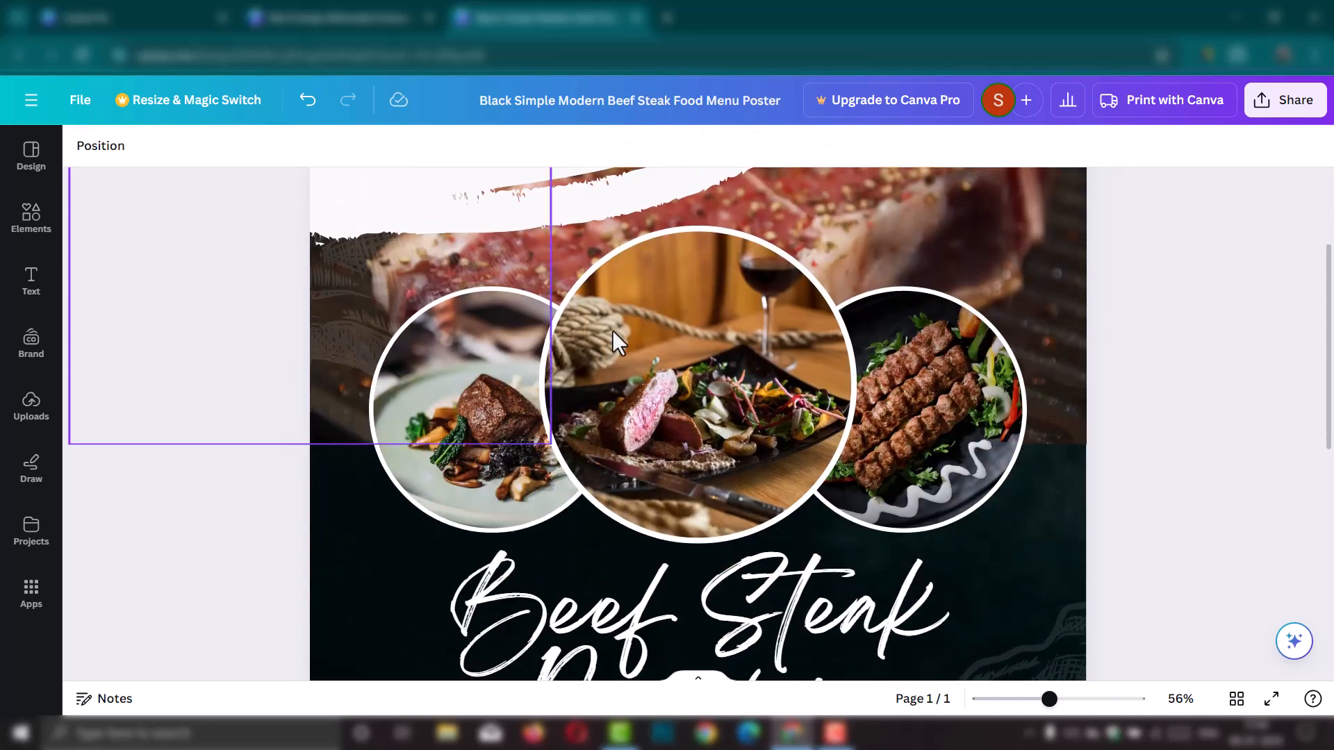
pyautogui.scroll(1, 1056, 310)
pyautogui.click(994, 280)
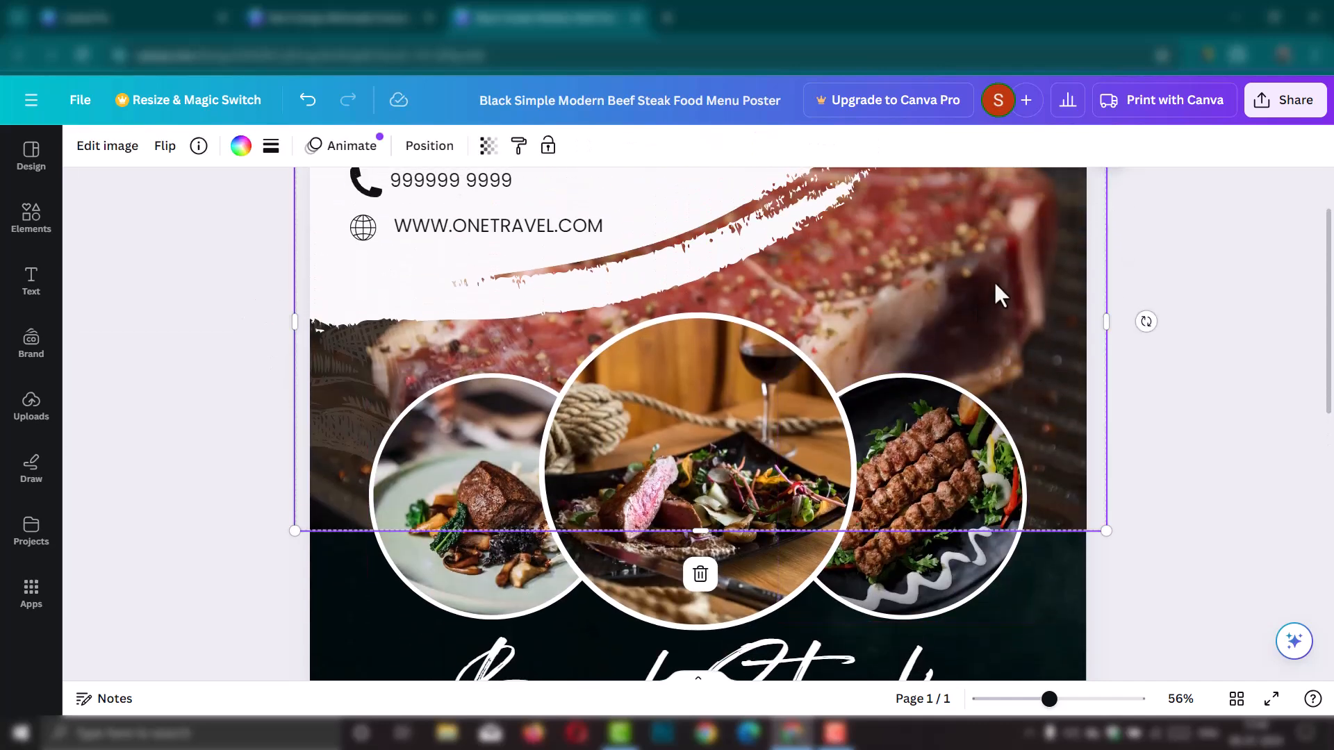
pyautogui.rightClick(991, 282)
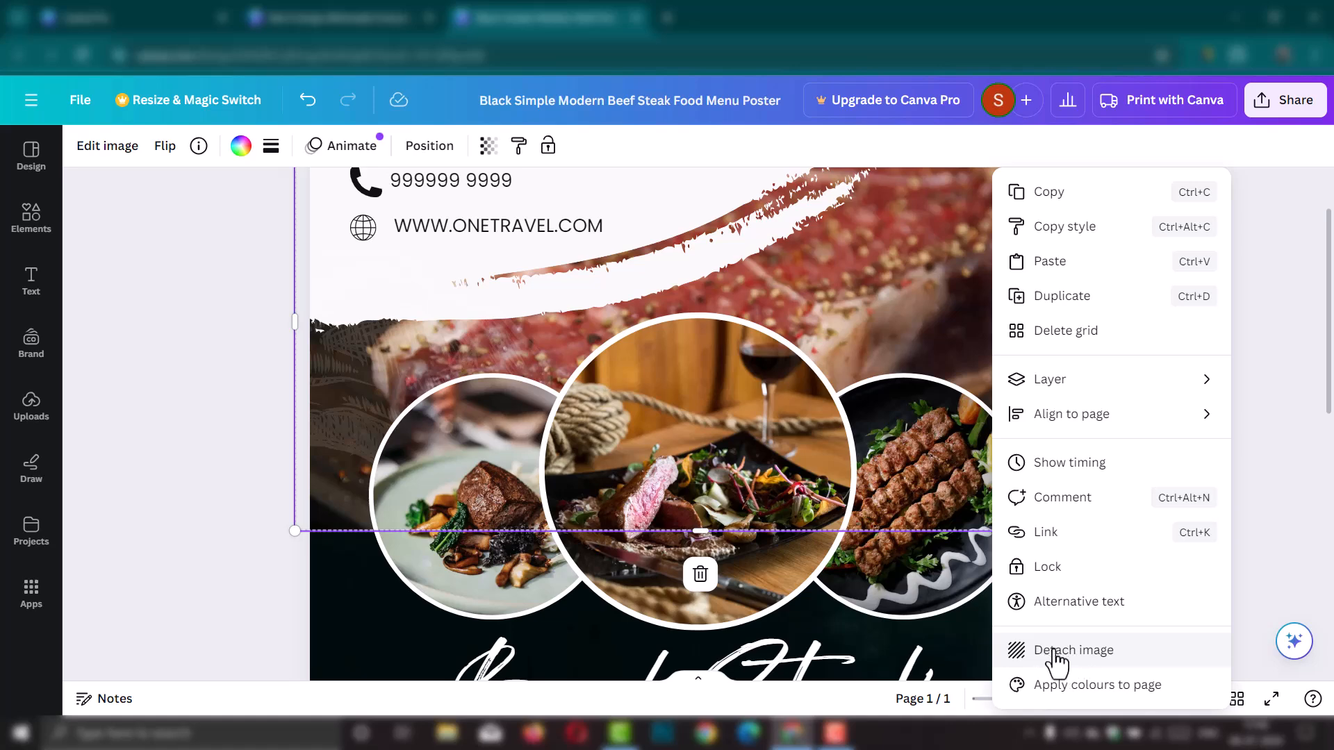
pyautogui.click(1106, 657)
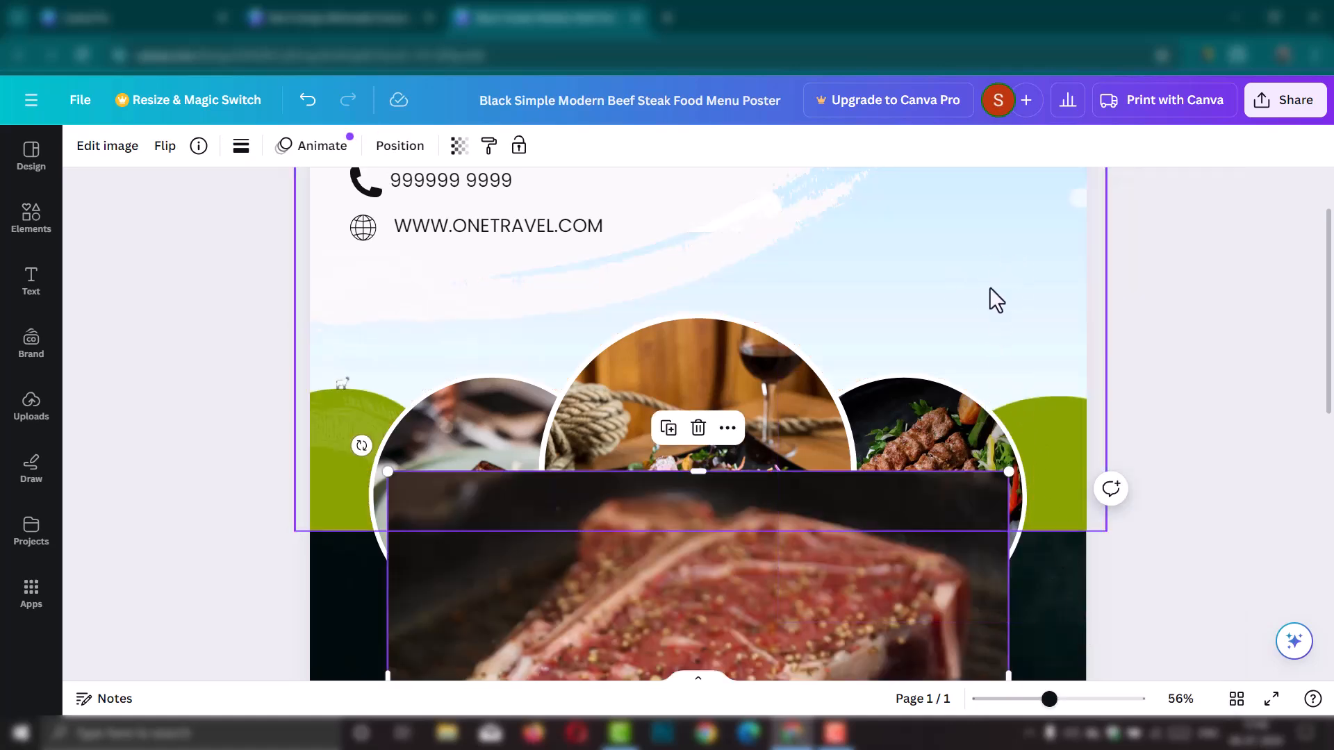
pyautogui.scroll(-3, 981, 393)
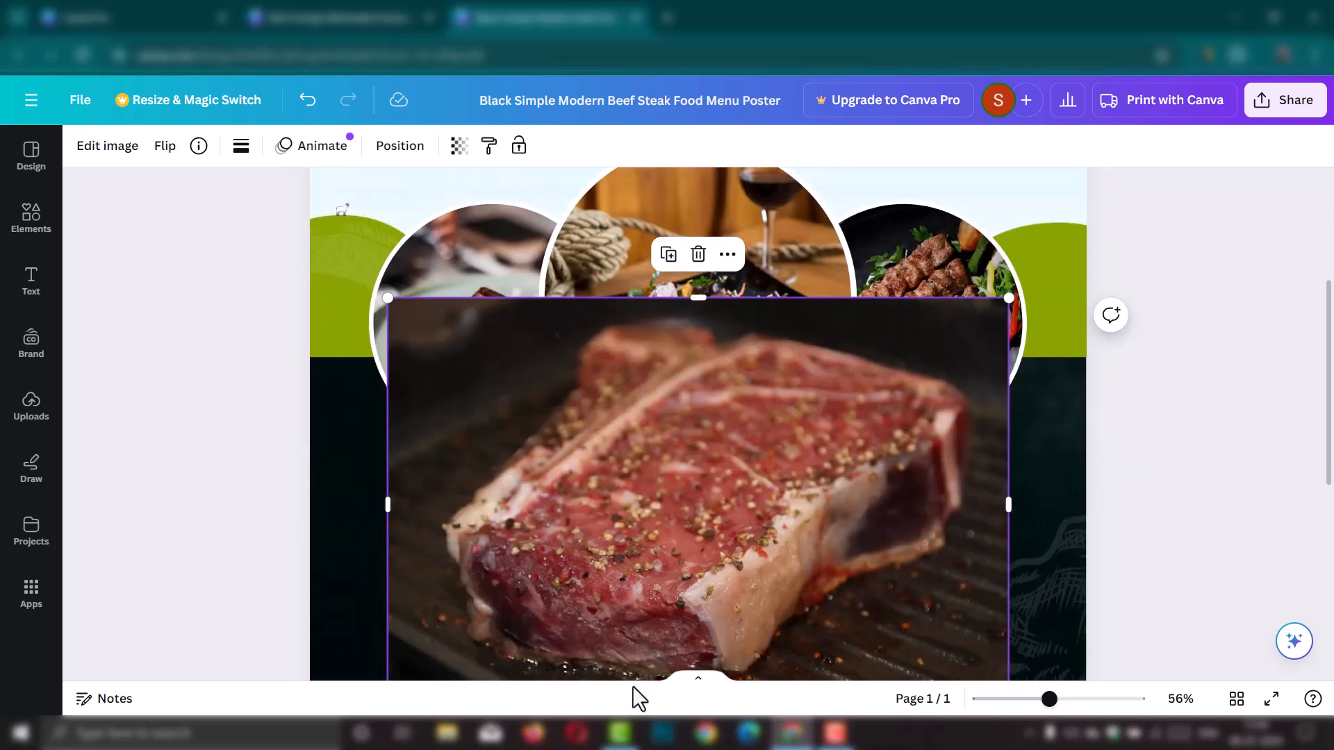
pyautogui.scroll(-6, 683, 558)
pyautogui.scroll(4, 722, 473)
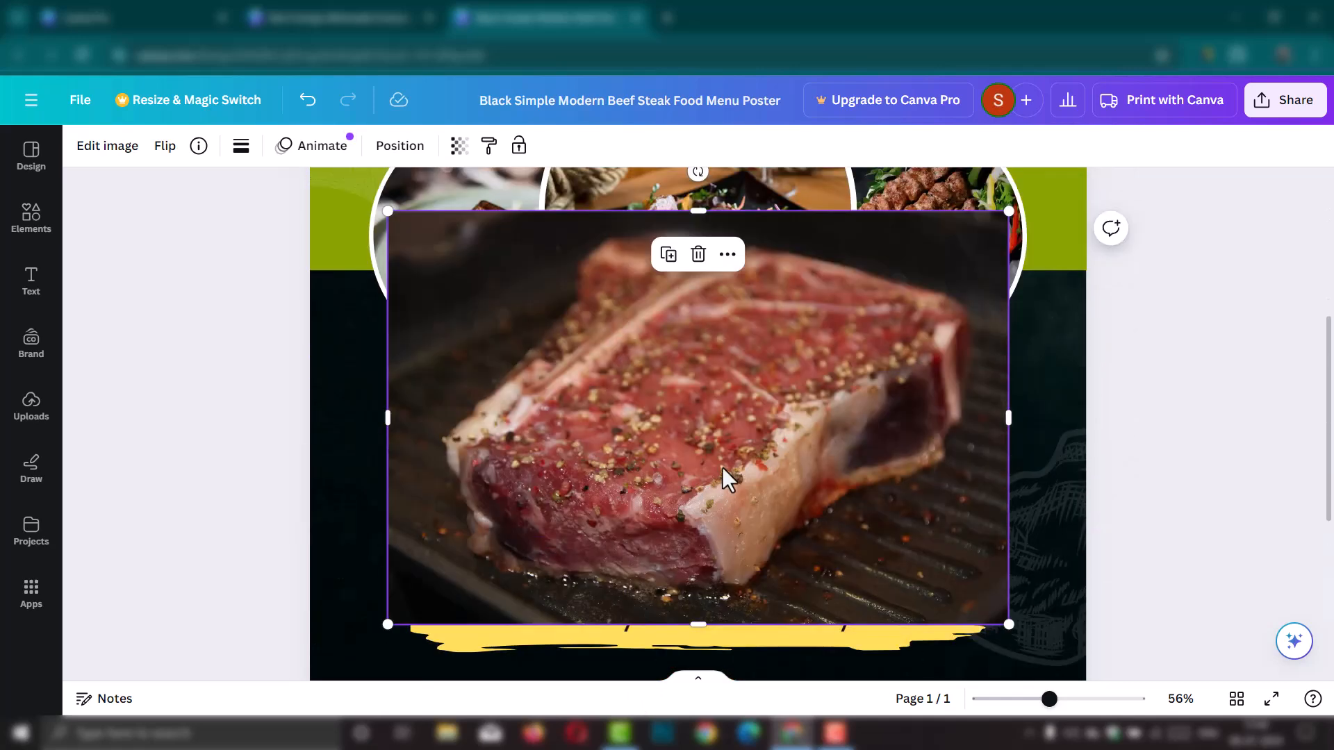
pyautogui.moveTo(711, 431); pyautogui.dragTo(743, 428)
pyautogui.press('Delete')
pyautogui.scroll(5, 740, 488)
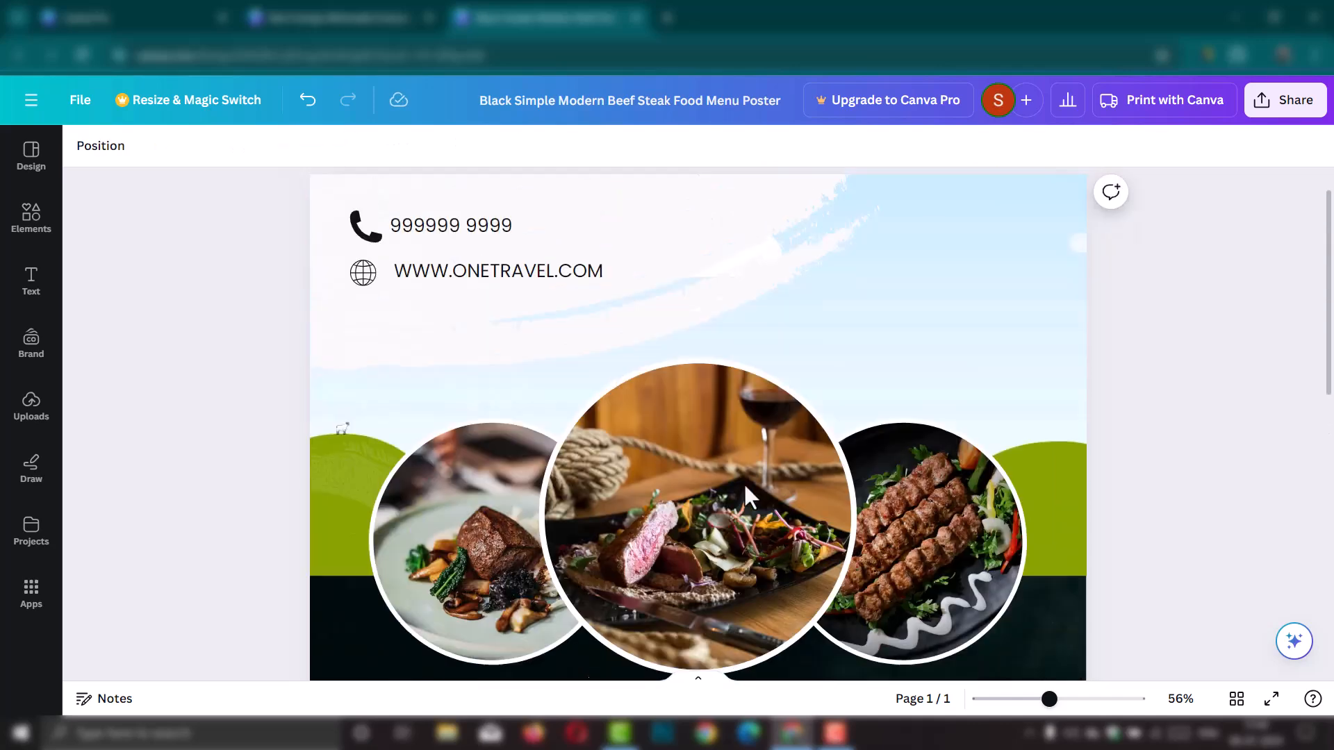
# Step: Detach the food photo from the poster's left circular frame and delete the detached image
pyautogui.scroll(-4, 669, 498)
pyautogui.click(495, 429)
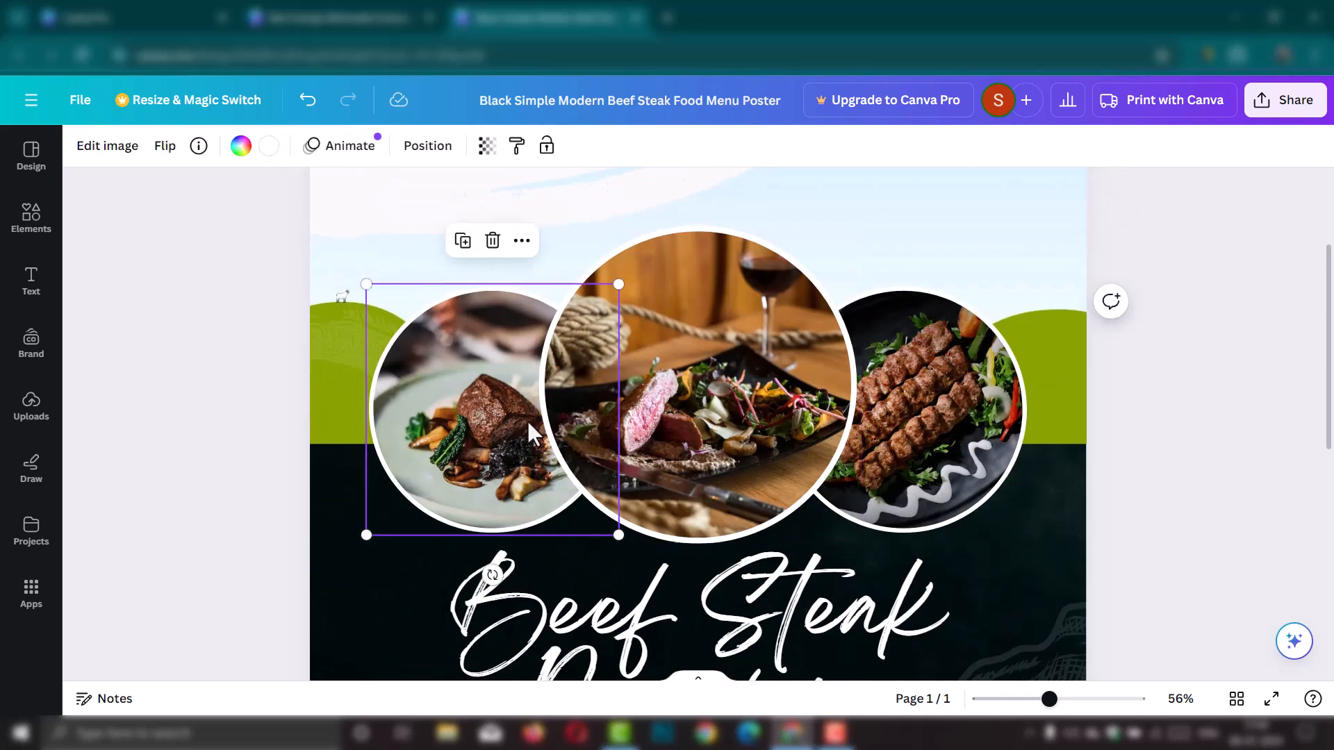
pyautogui.rightClick(498, 416)
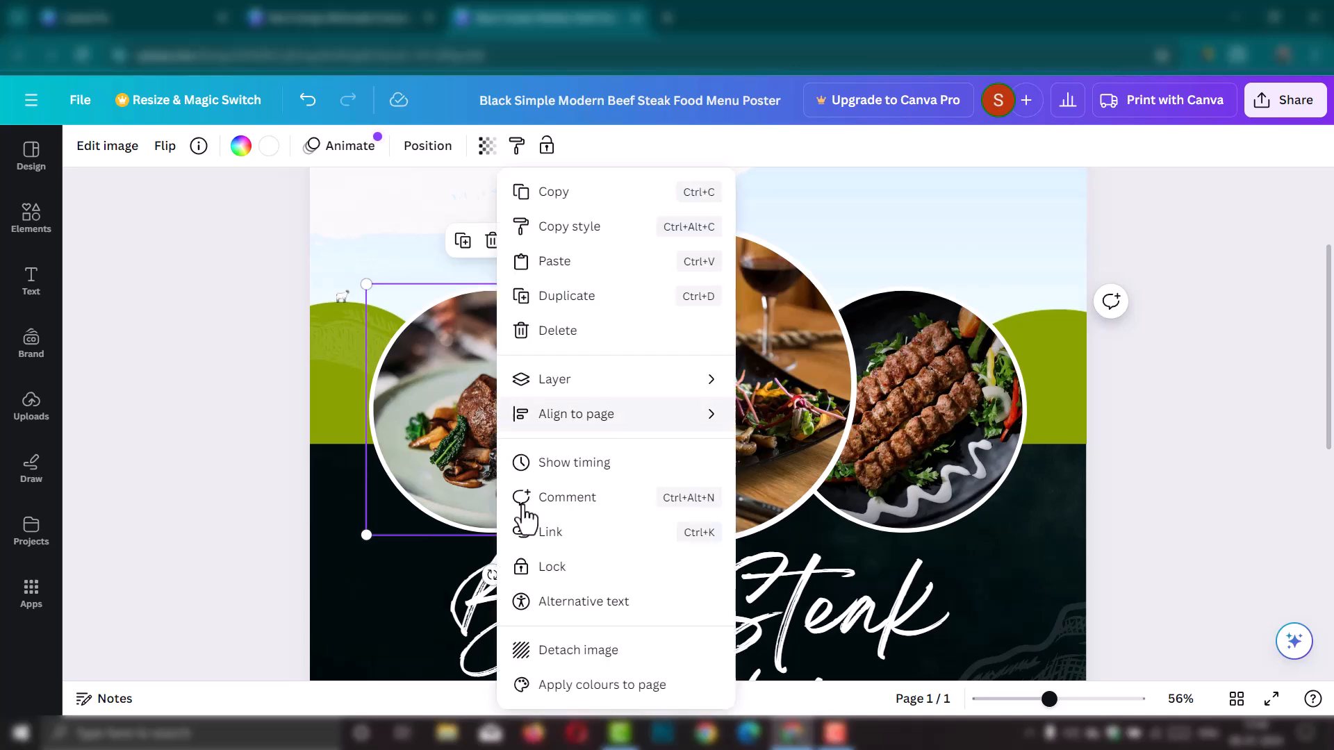
pyautogui.click(567, 653)
pyautogui.hotkey('ctrl', 'z')
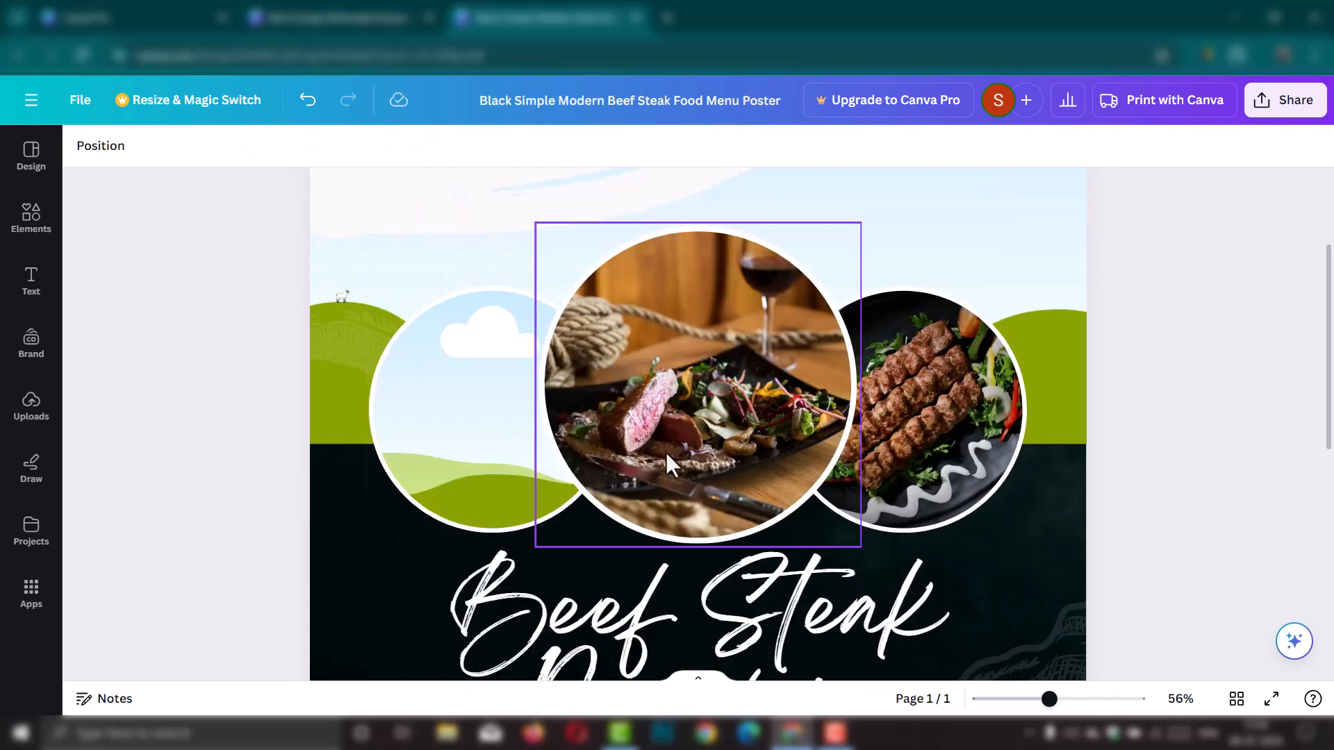
# Step: Detach the steak and wine photo from the poster's centre circular frame and delete the detached image
pyautogui.rightClick(667, 440)
pyautogui.click(744, 651)
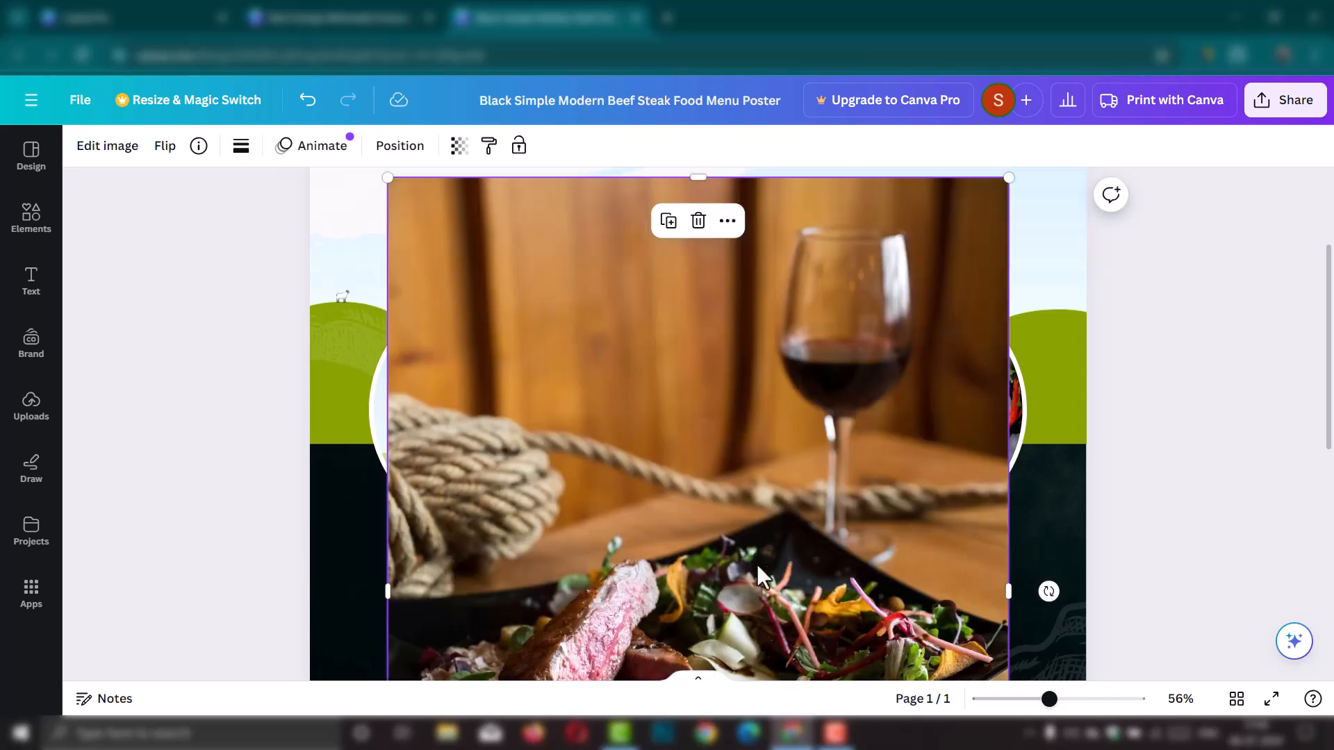
pyautogui.press('Delete')
# Step: Detach the kebab photo from the poster's right circular frame and delete the detached image
pyautogui.rightClick(910, 435)
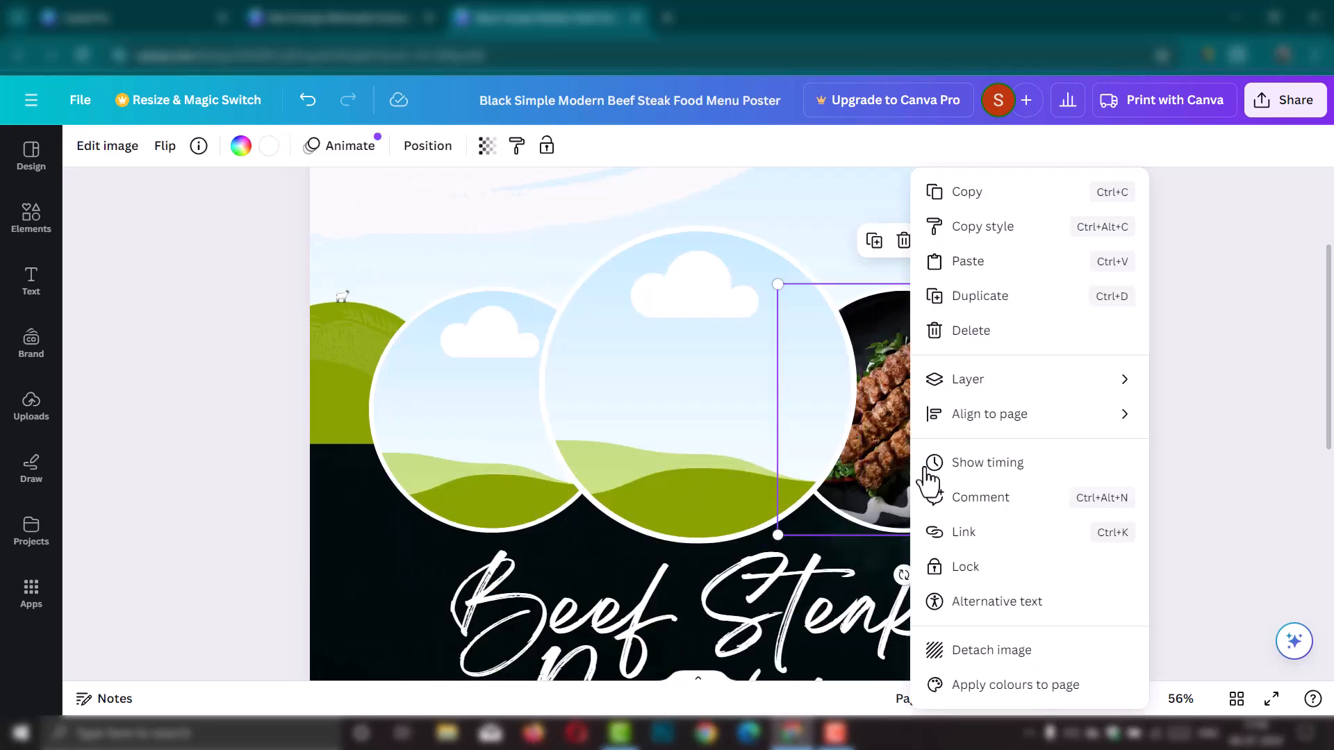
pyautogui.click(956, 649)
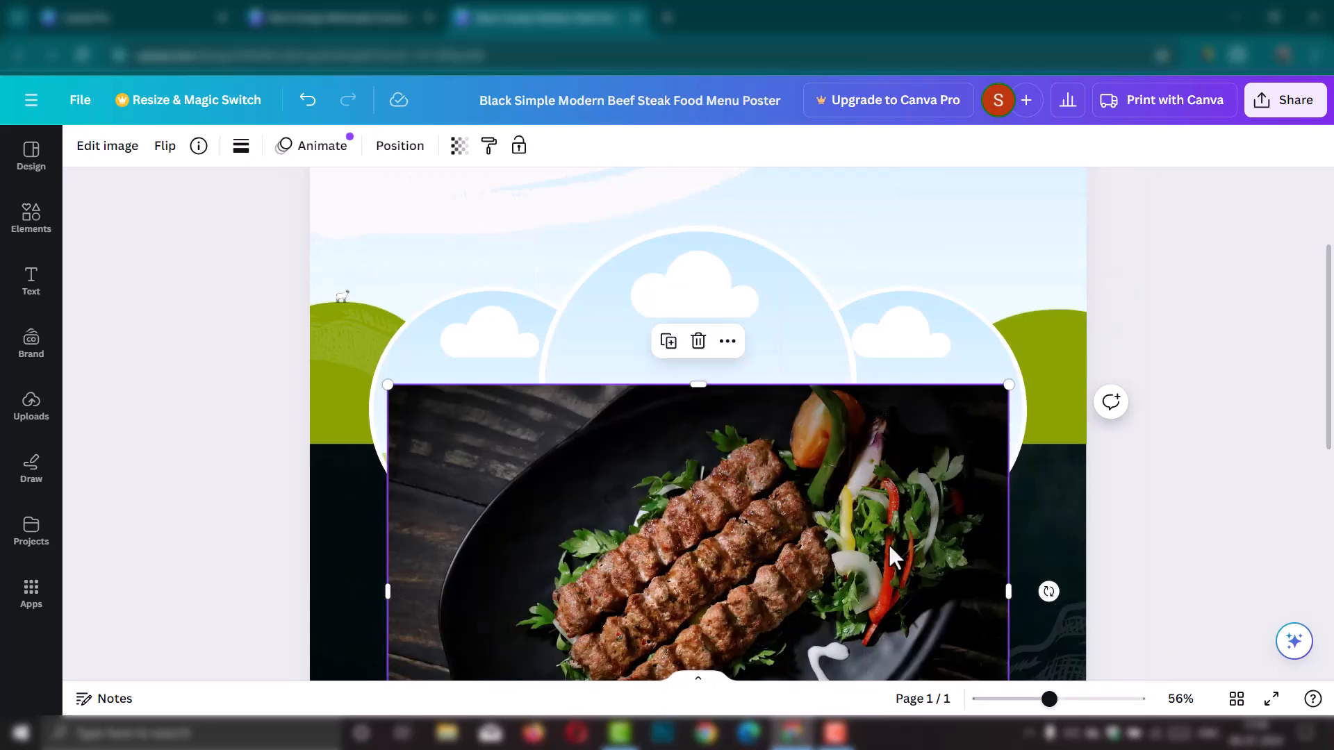
pyautogui.press('Delete')
pyautogui.scroll(5, 864, 549)
pyautogui.click(934, 366)
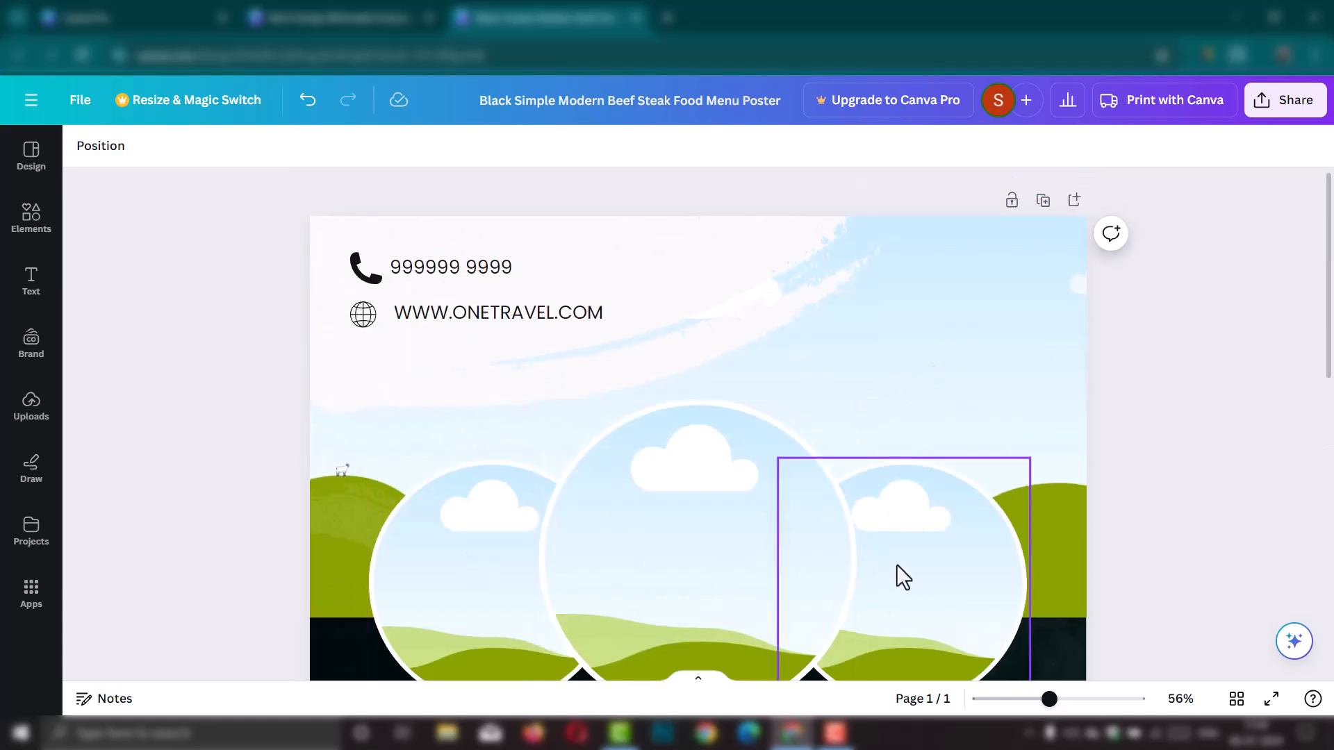
pyautogui.click(985, 362)
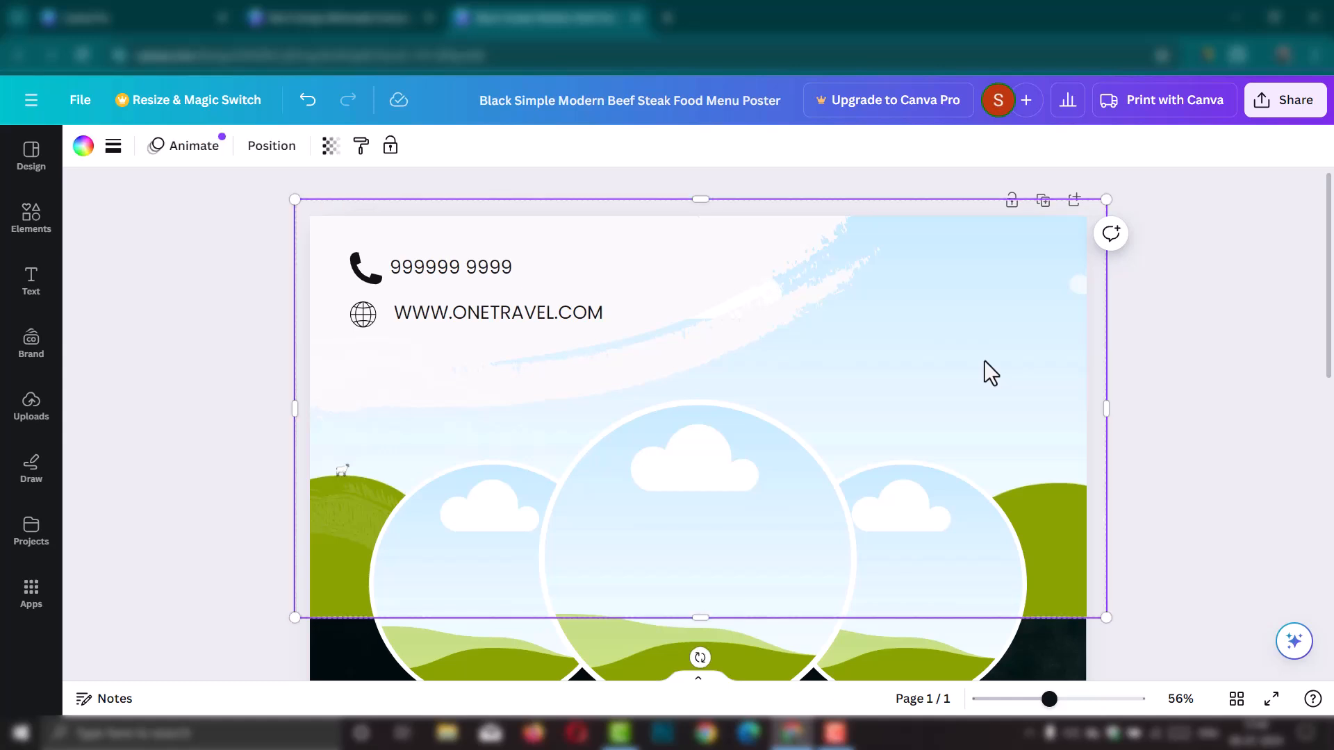
pyautogui.click(1240, 408)
# Step: Delete the empty left circular frame from the poster
pyautogui.scroll(-4, 865, 486)
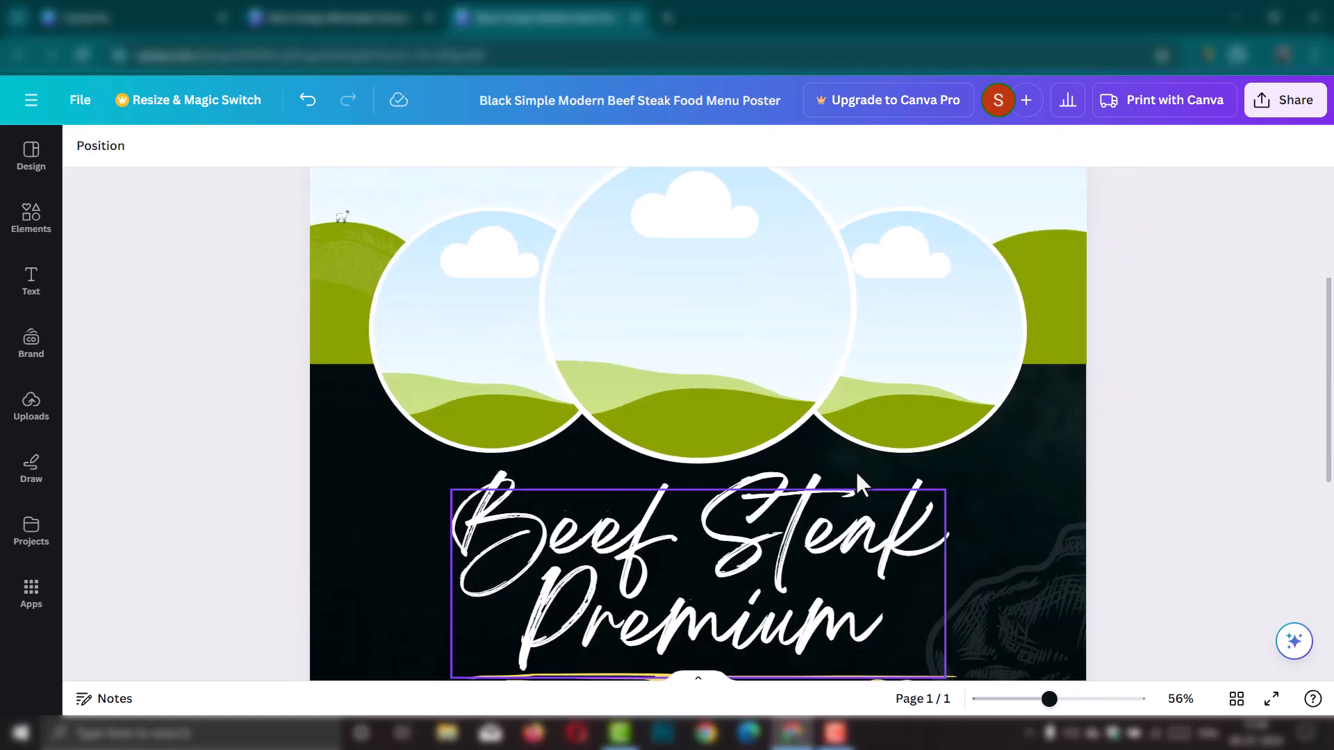
pyautogui.click(478, 417)
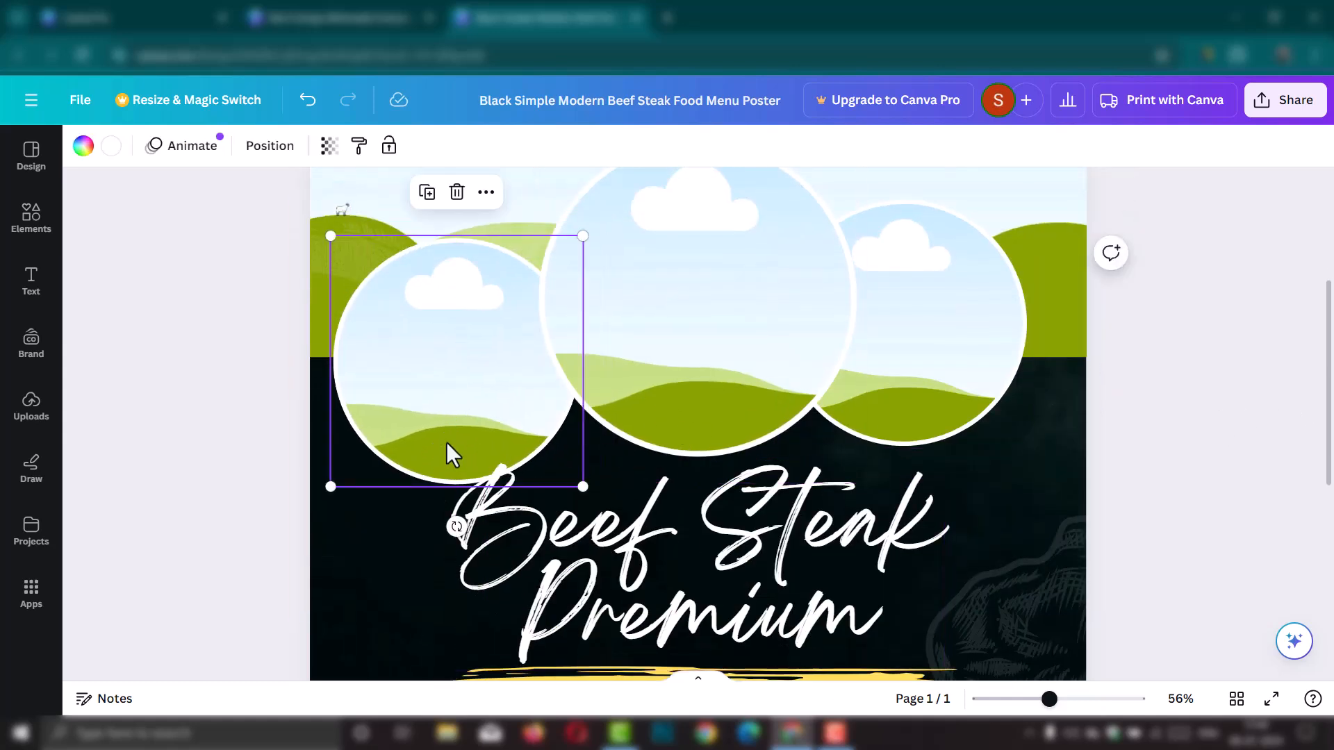
pyautogui.press('Delete')
# Step: Shift the centre circular frame toward the poster's left side, enlarge it until it overlaps the title, and move the right frame slightly down
pyautogui.moveTo(670, 336); pyautogui.dragTo(541, 375)
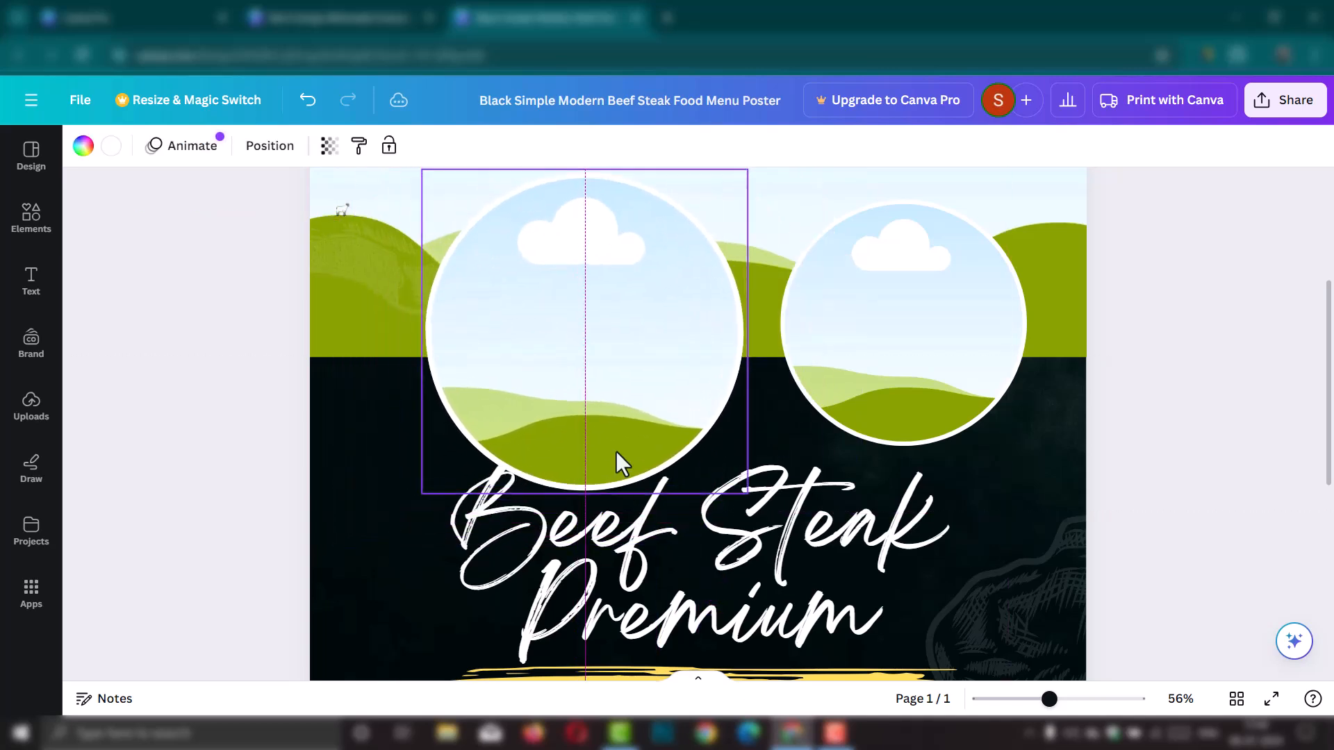
pyautogui.moveTo(744, 491); pyautogui.dragTo(844, 563)
pyautogui.moveTo(748, 424); pyautogui.dragTo(737, 396)
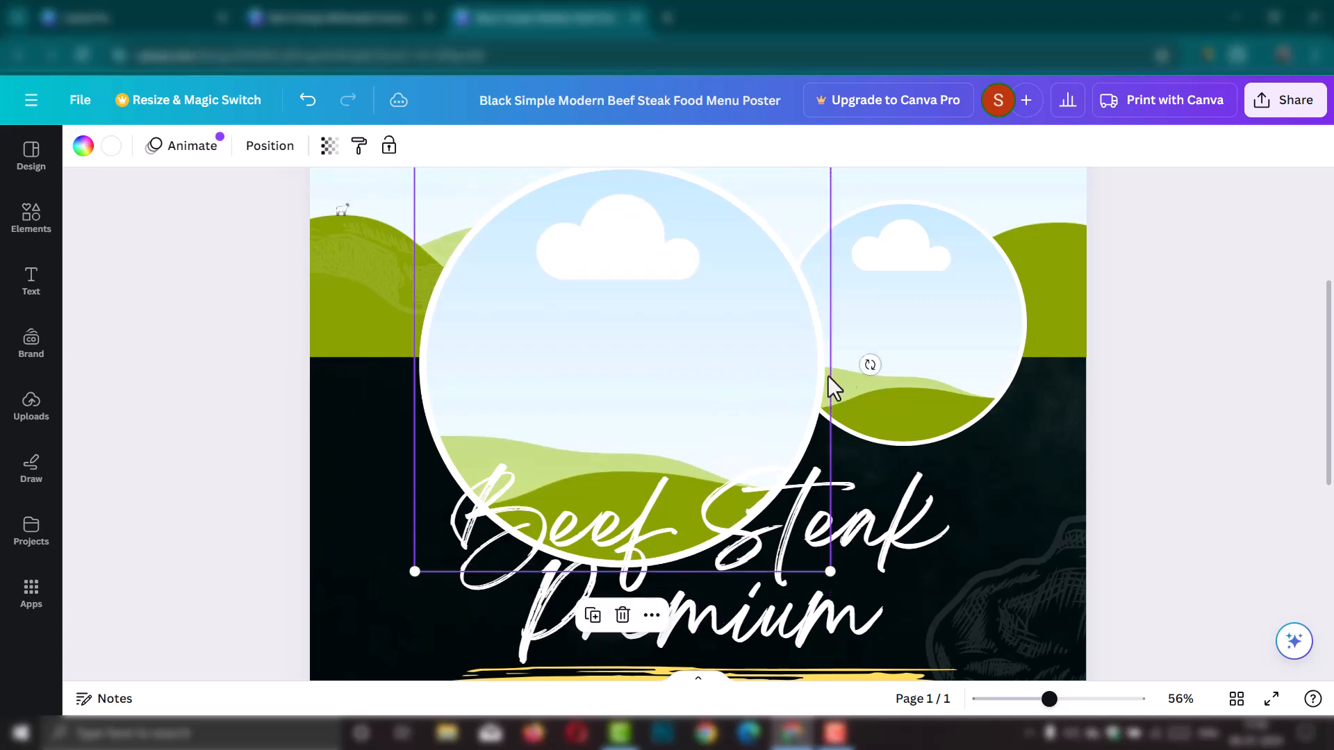
pyautogui.moveTo(860, 358); pyautogui.dragTo(859, 372)
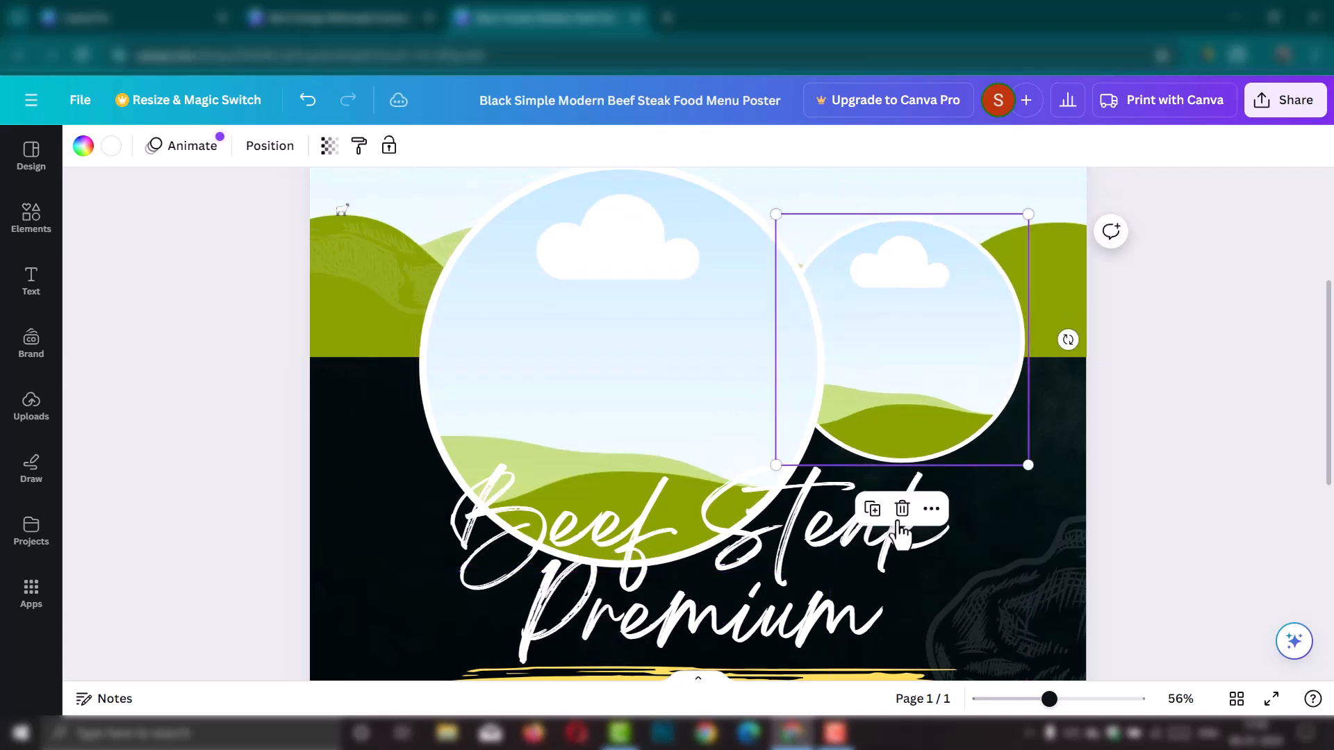
pyautogui.scroll(5, 891, 495)
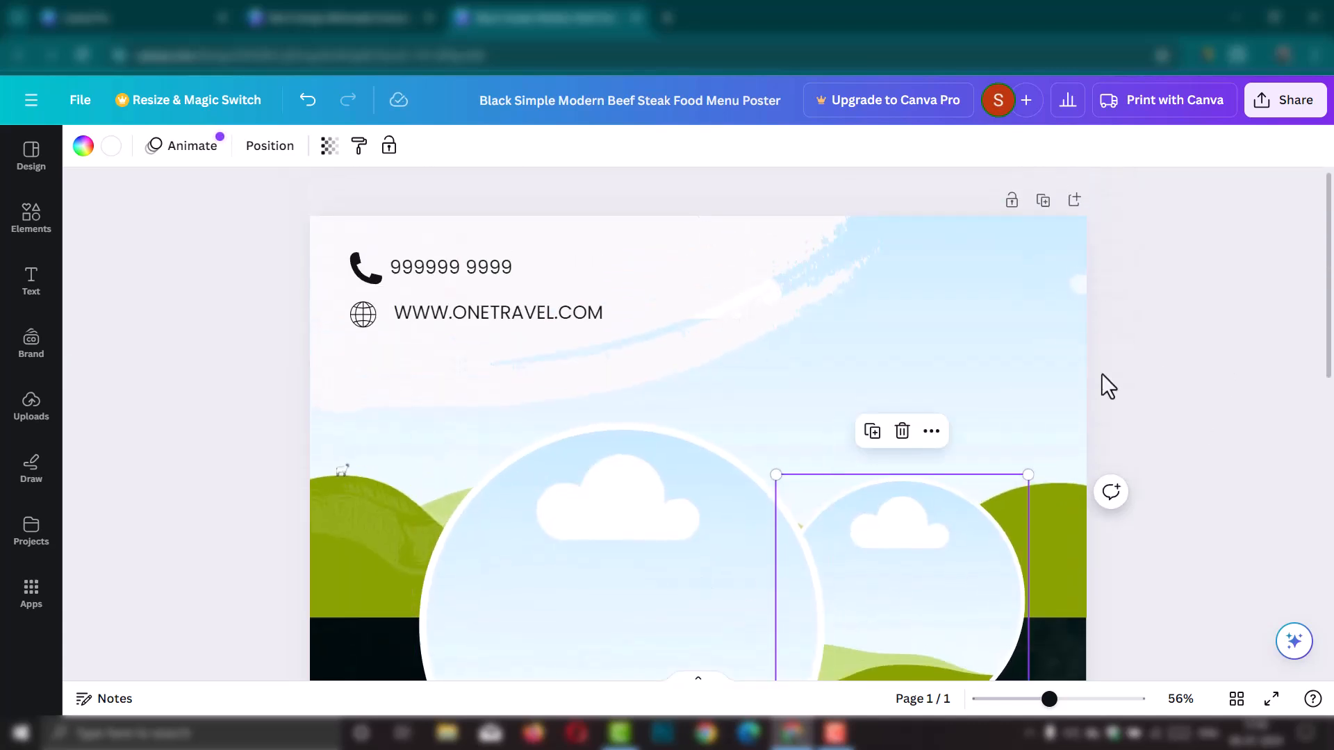
pyautogui.click(1164, 370)
# Step: Search the elements library for TRAVEL and list all the matching photos
pyautogui.click(31, 219)
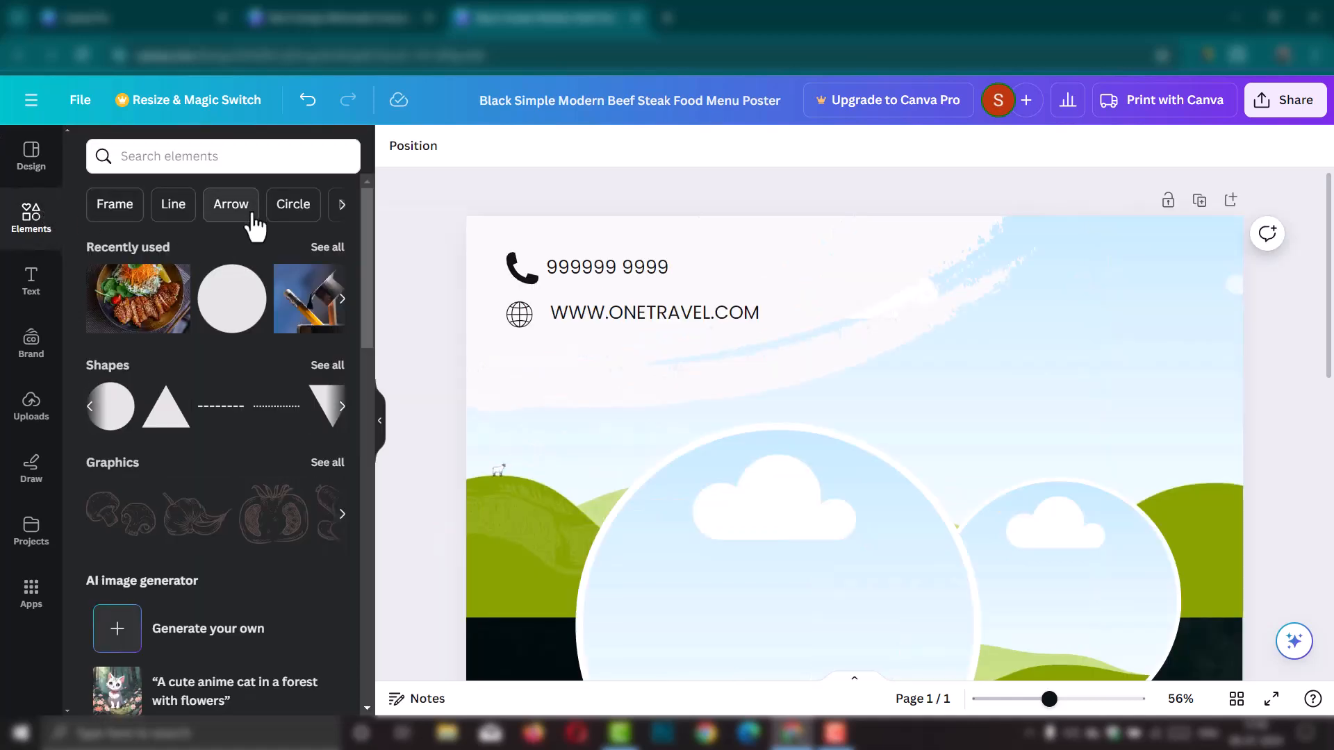
pyautogui.click(173, 157)
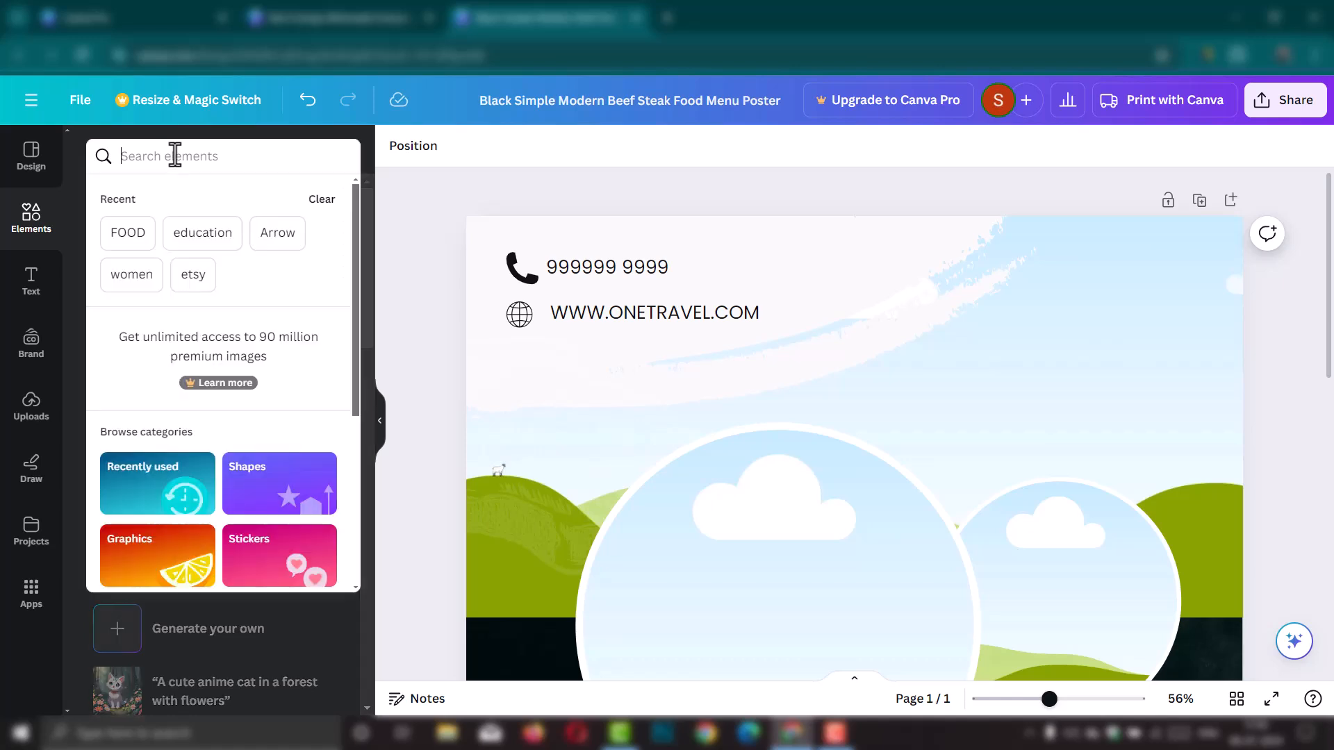
pyautogui.write('TRAVEL')
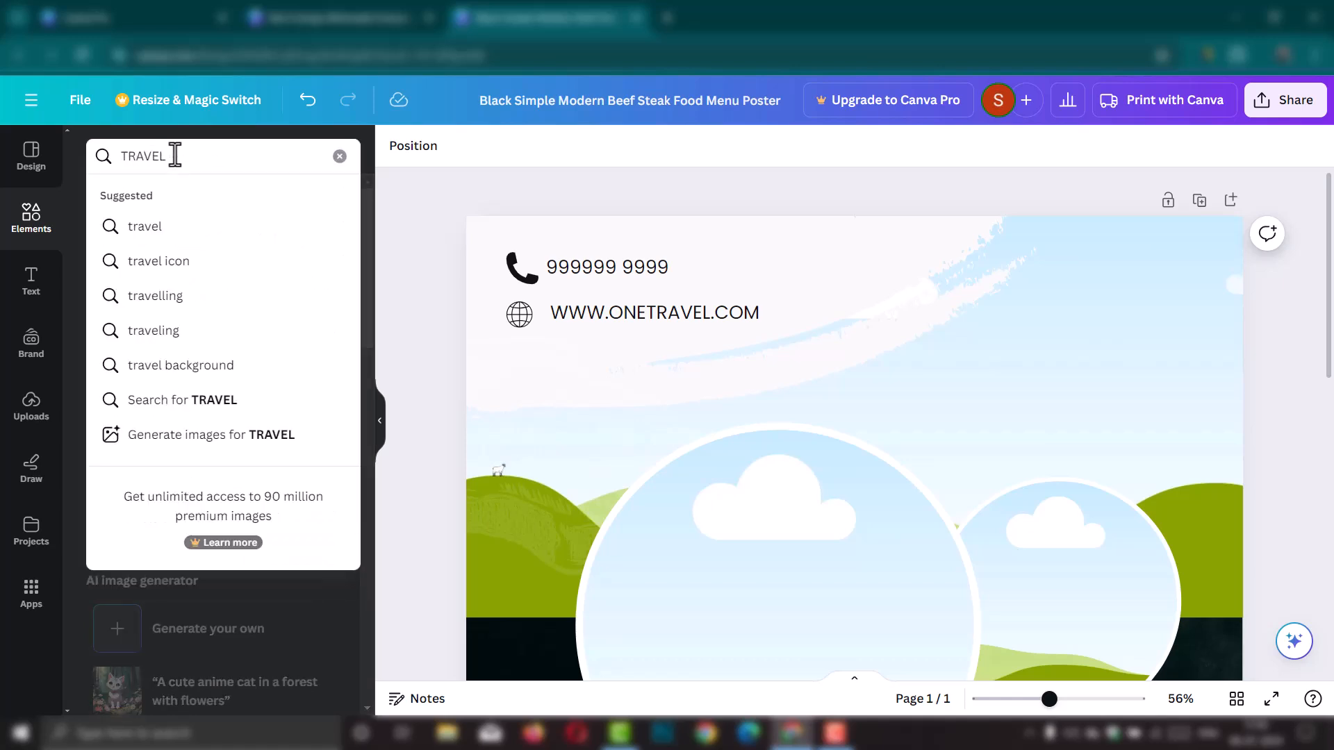
pyautogui.press('Return')
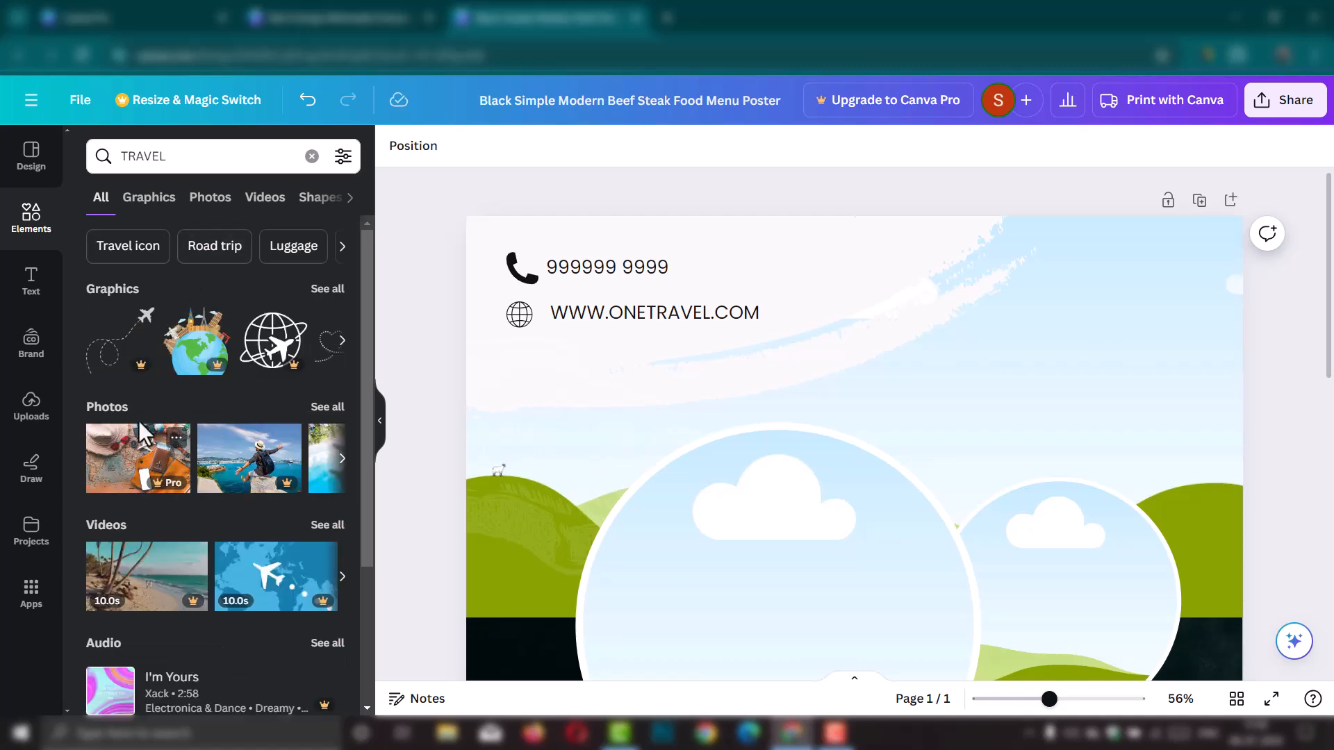
pyautogui.click(327, 410)
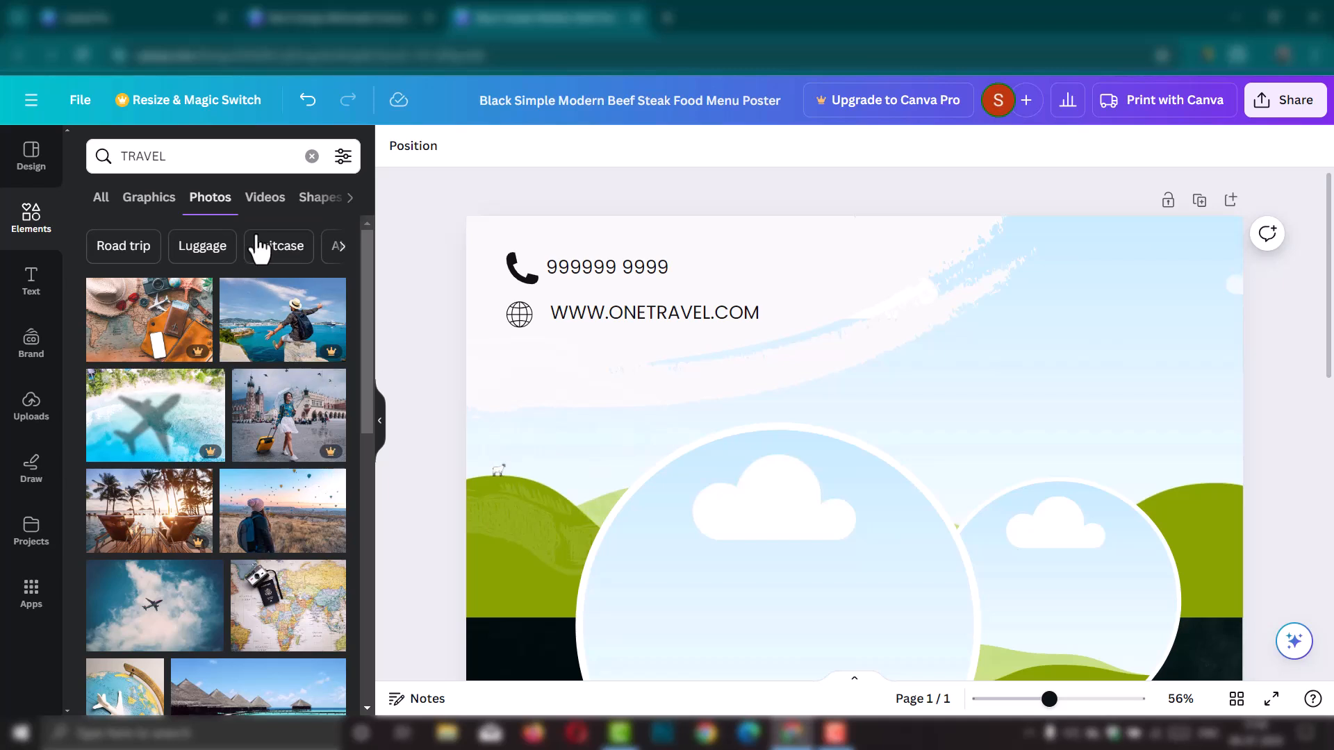
# Step: Insert the 10-second airplane world map video from the travel videos, preview it on the poster and delete it
pyautogui.click(271, 201)
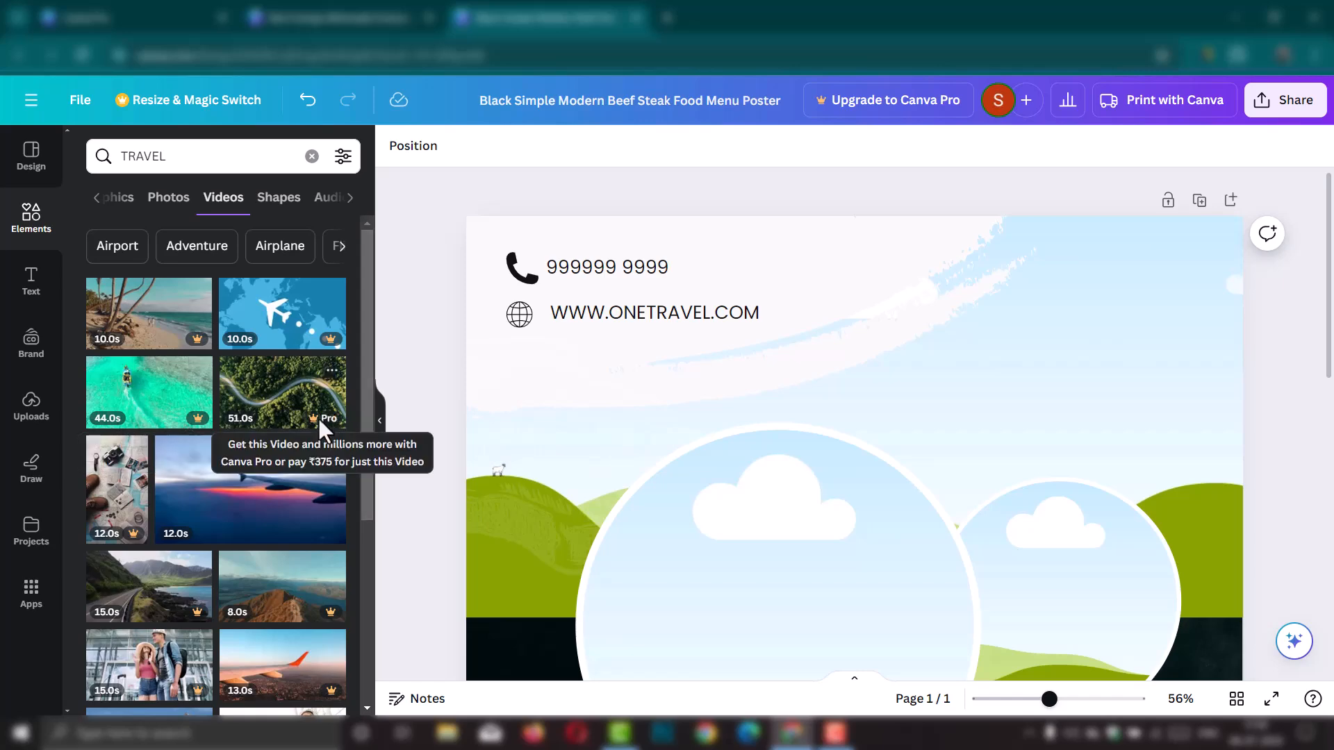
pyautogui.click(285, 335)
pyautogui.scroll(-3, 782, 521)
pyautogui.scroll(-3, 791, 559)
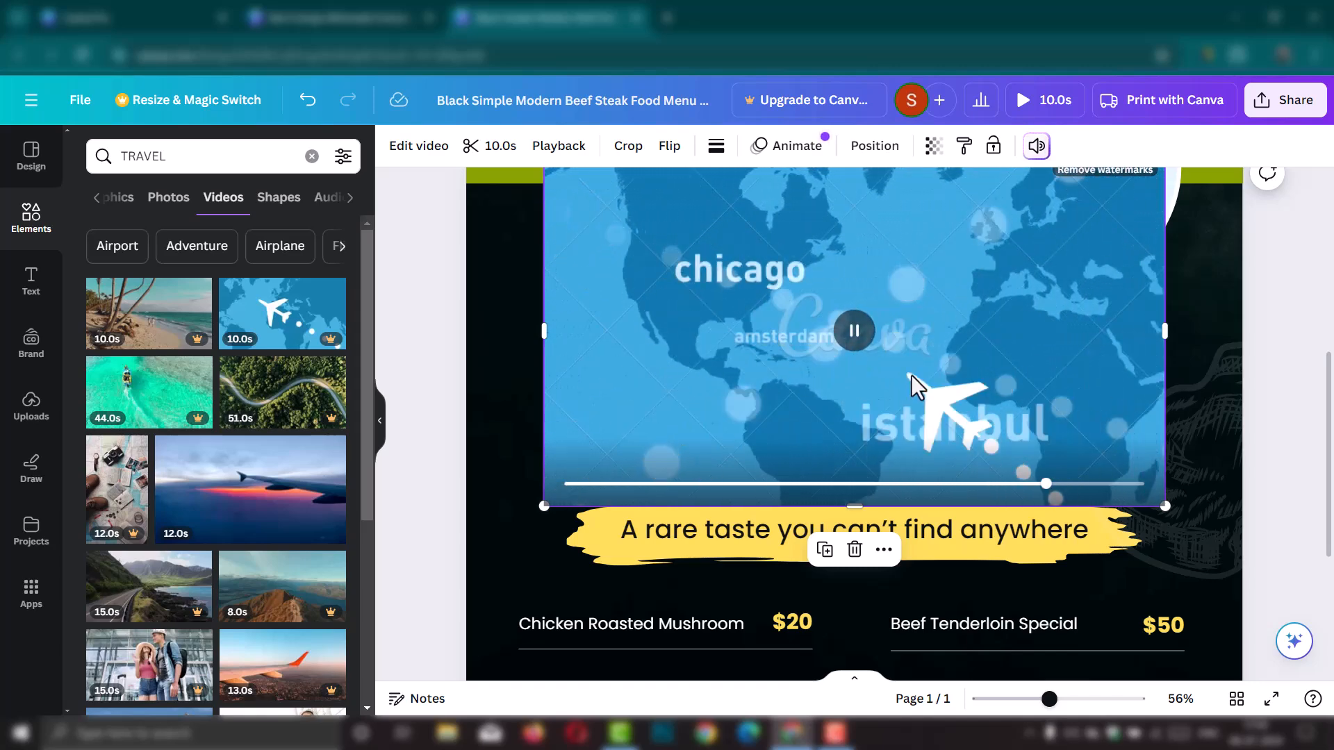
pyautogui.scroll(2, 837, 438)
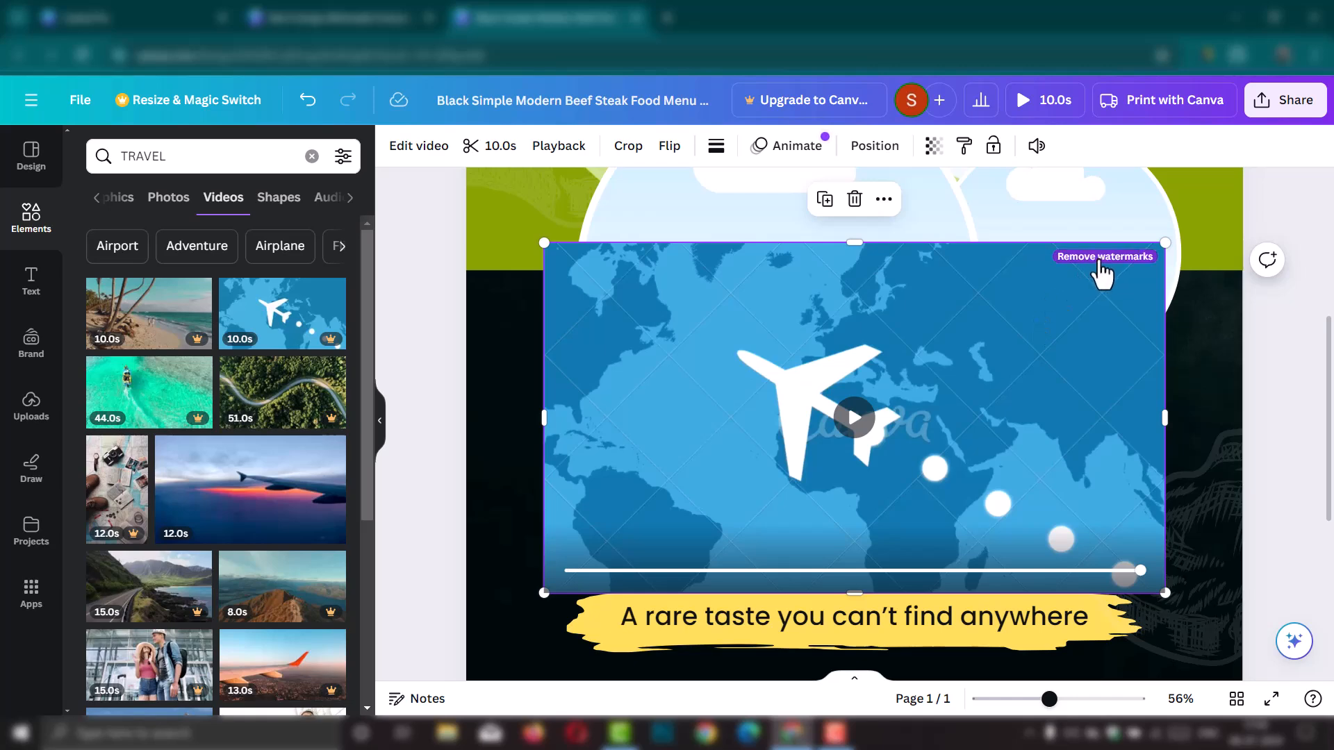
pyautogui.press('Delete')
# Step: Examine the poster from the header contact details through the empty frames and title to the tagline and dish list
pyautogui.scroll(3, 1005, 371)
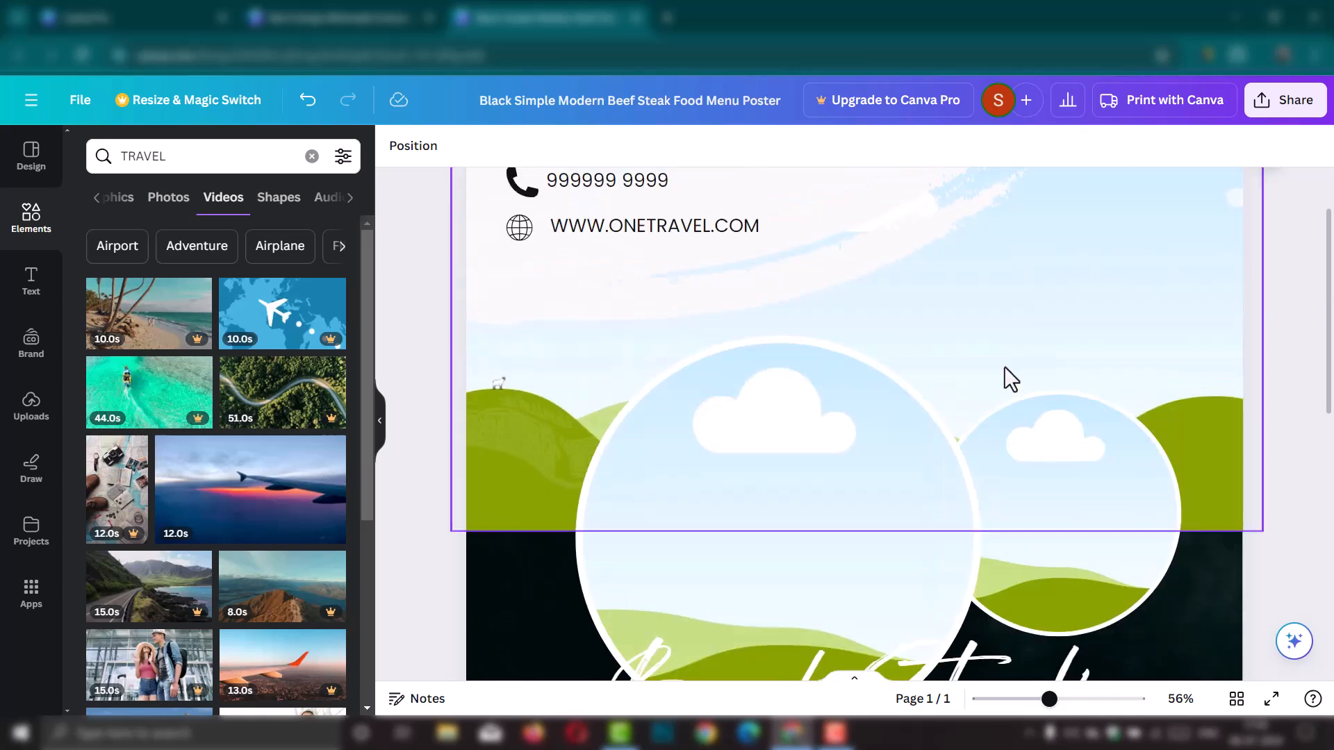
pyautogui.scroll(-2, 1003, 365)
pyautogui.scroll(3, 1002, 364)
pyautogui.scroll(-1, 936, 339)
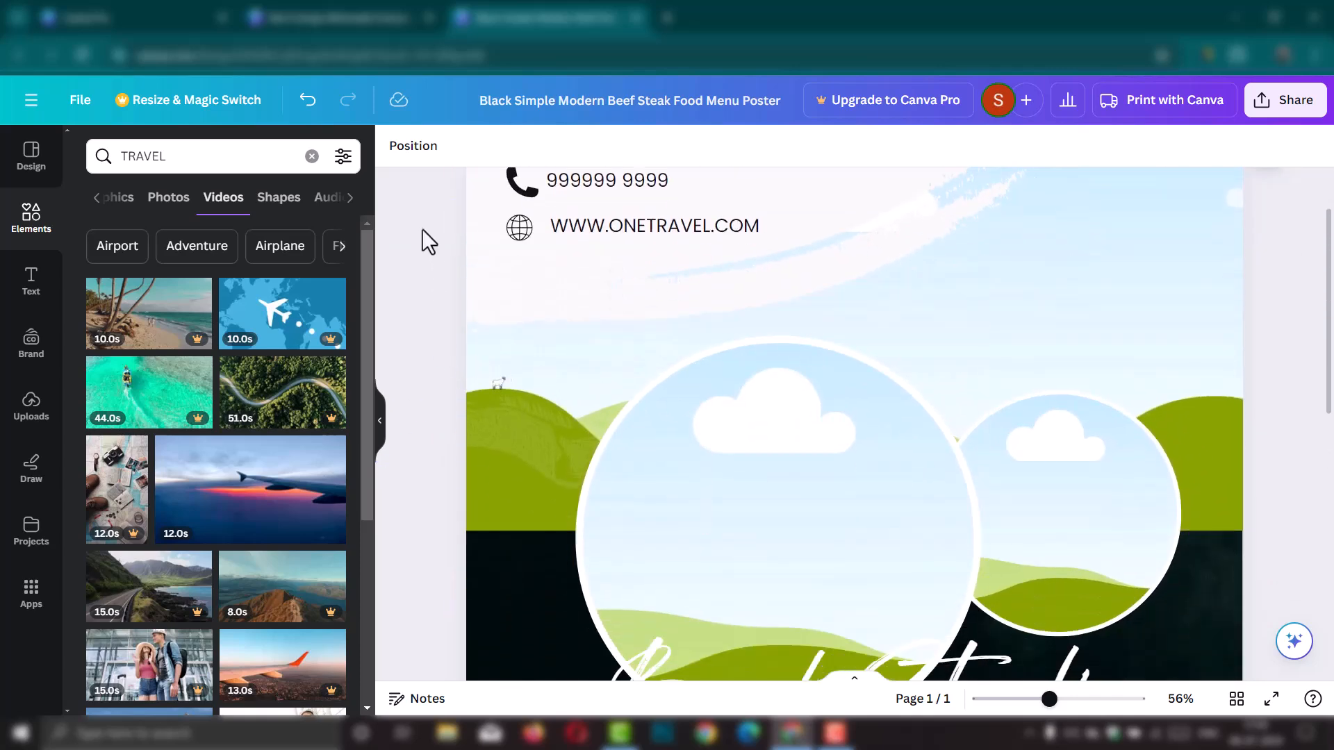
pyautogui.scroll(-1, 420, 226)
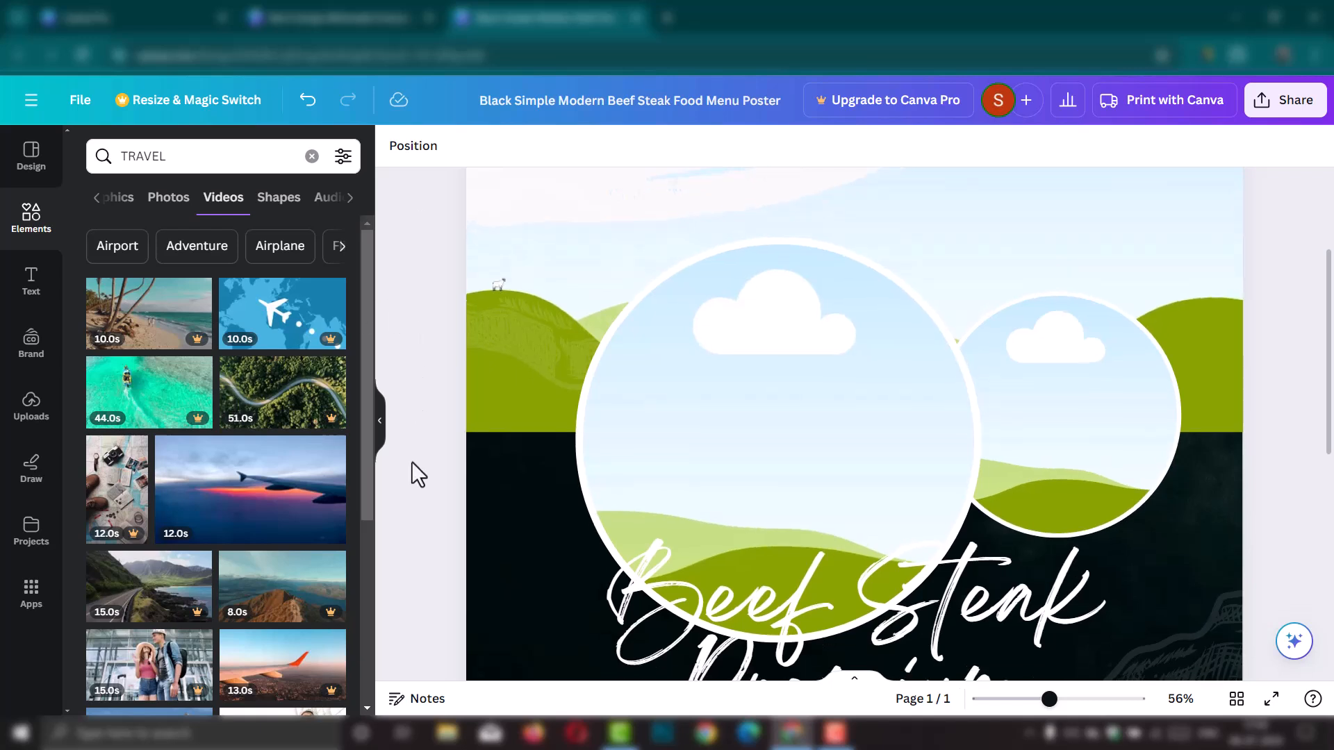
pyautogui.scroll(-2, 413, 452)
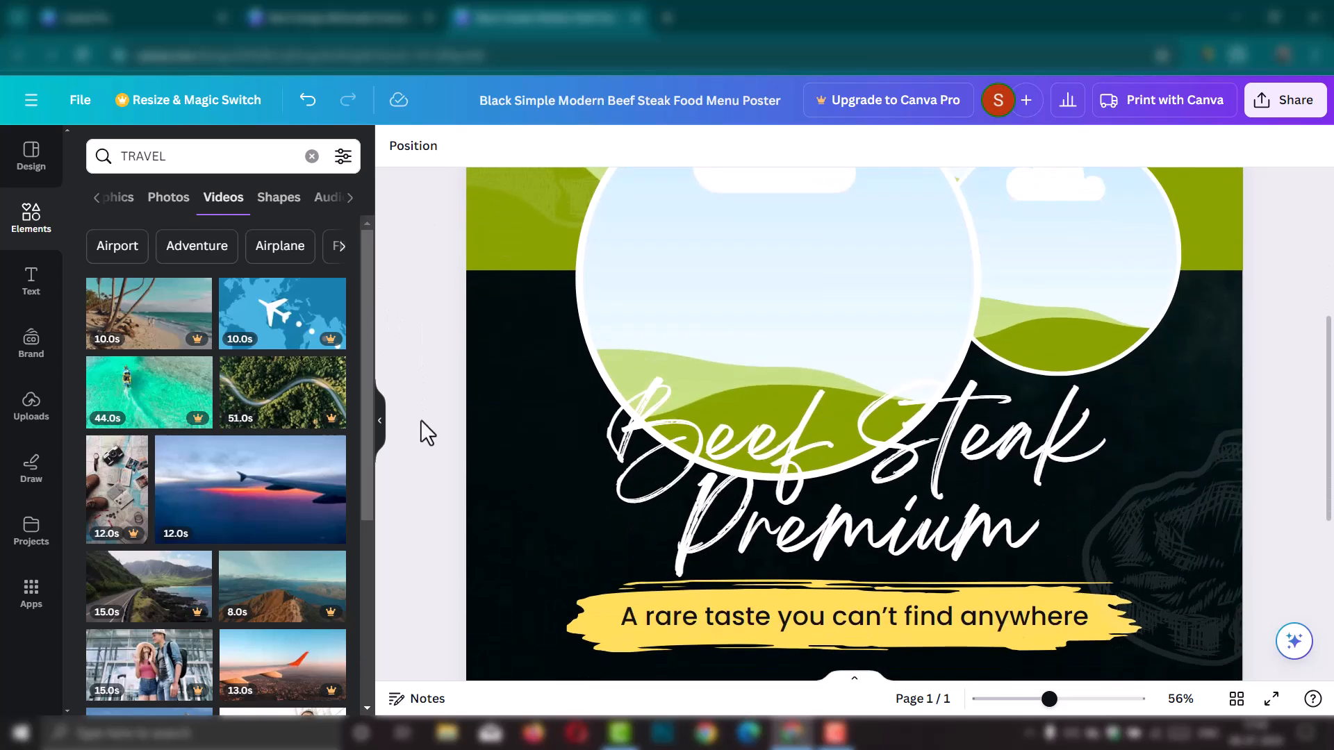
pyautogui.scroll(-3, 420, 419)
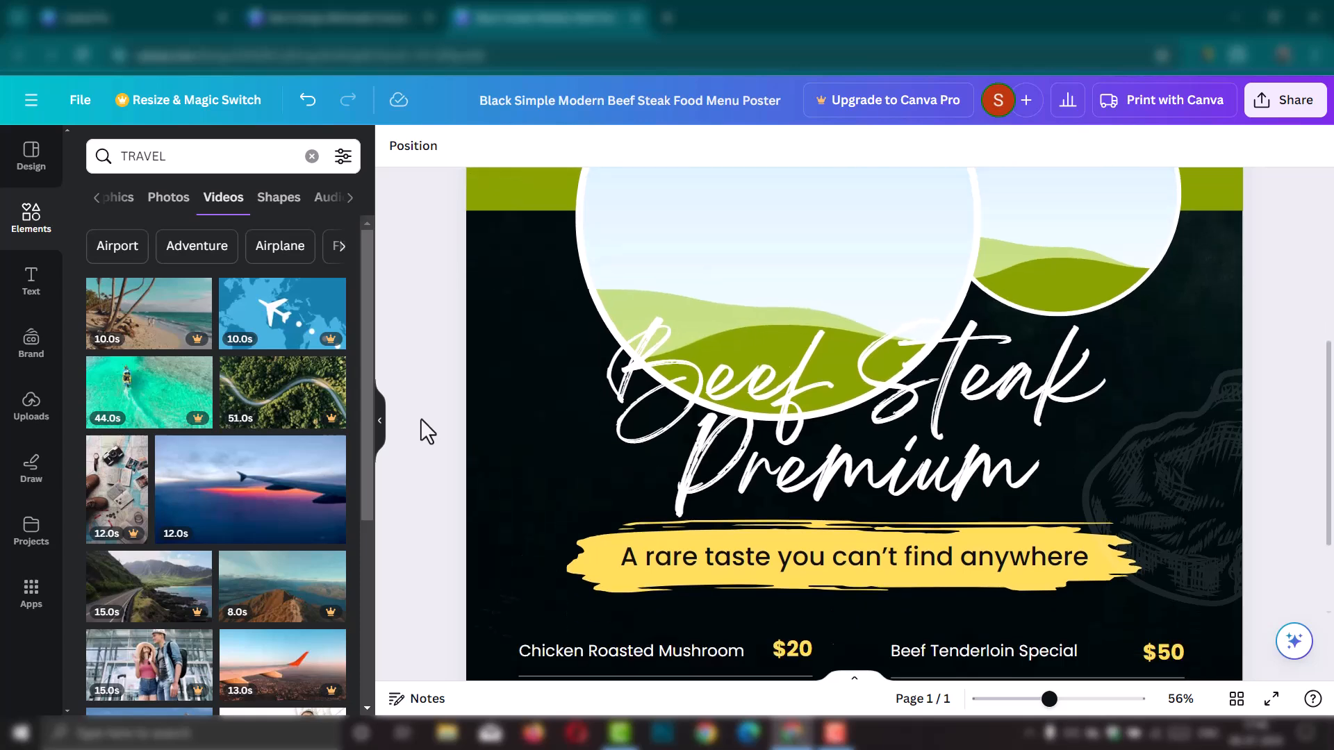
pyautogui.scroll(5, 419, 419)
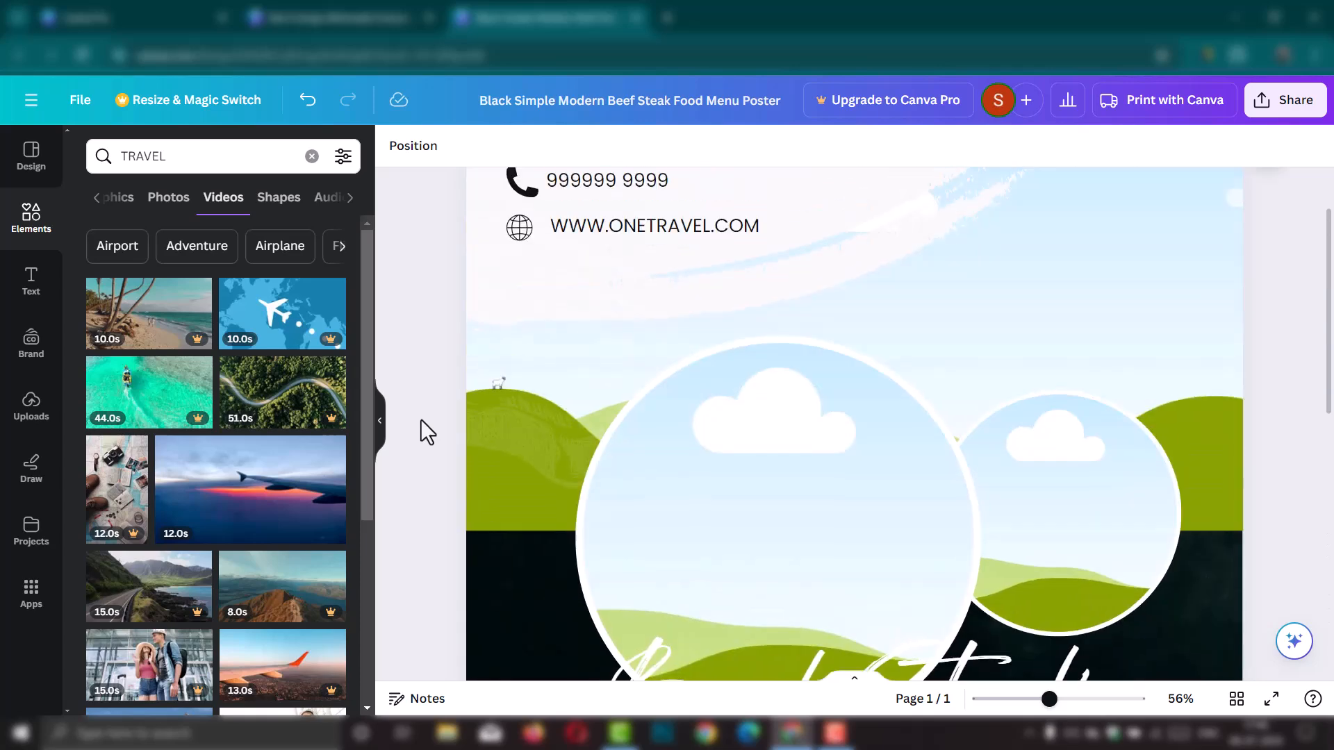
# Step: Add the travel photo of the woman with outstretched arms facing the waterfalls and place it in the header's background grid
pyautogui.click(188, 207)
pyautogui.scroll(-1, 366, 399)
pyautogui.moveTo(366, 394); pyautogui.dragTo(353, 647)
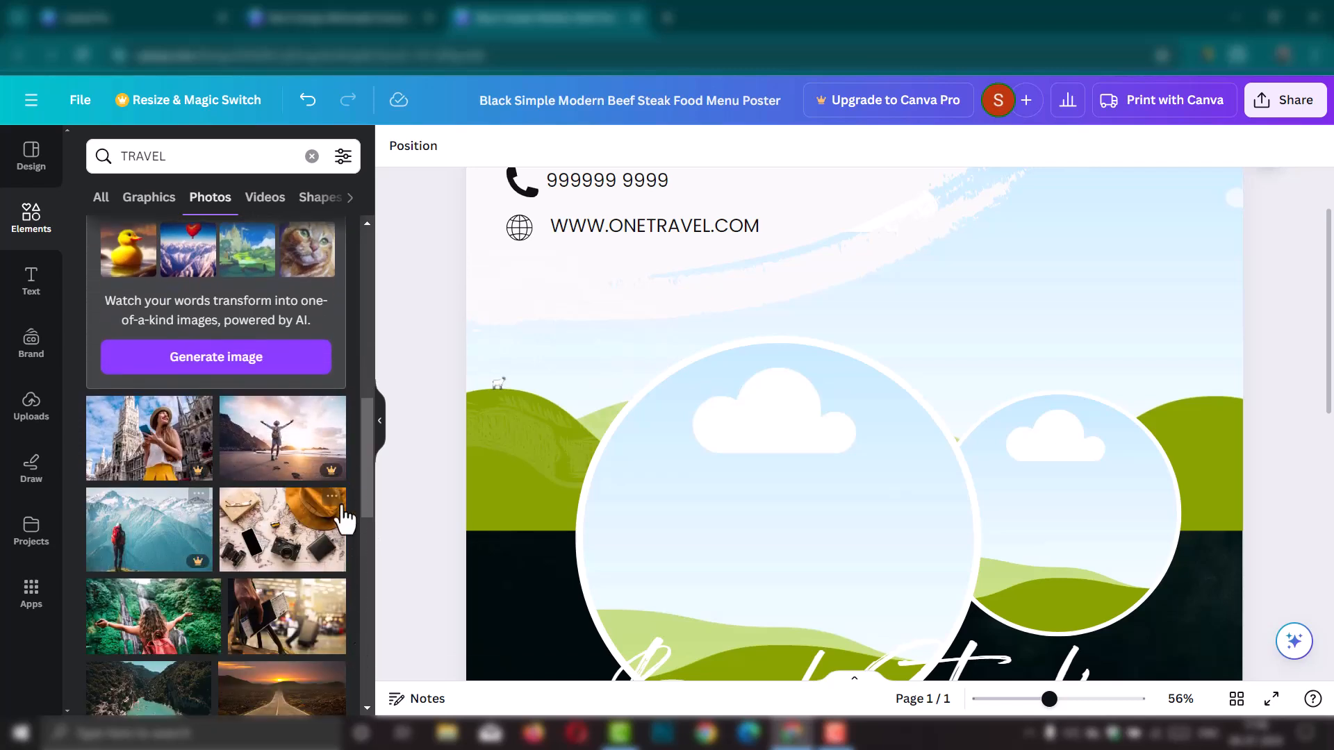
pyautogui.moveTo(365, 464); pyautogui.dragTo(365, 521)
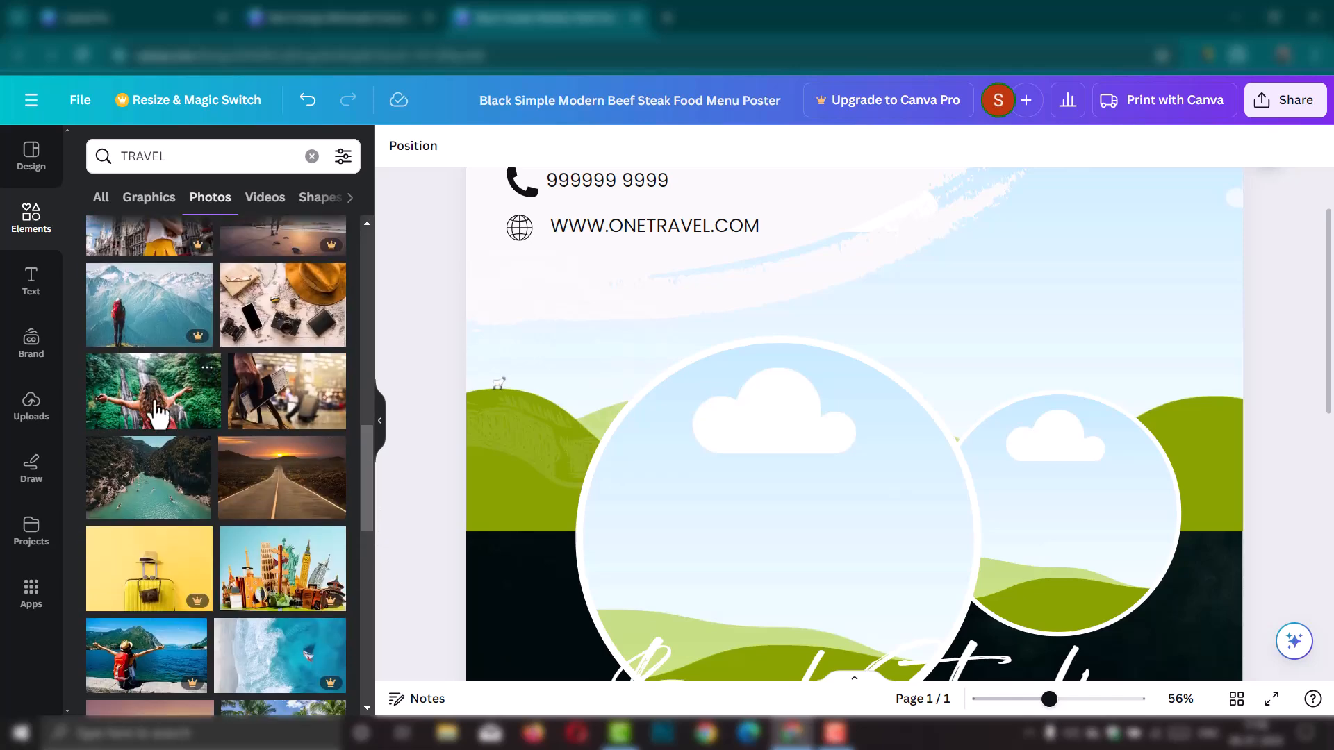
pyautogui.click(153, 413)
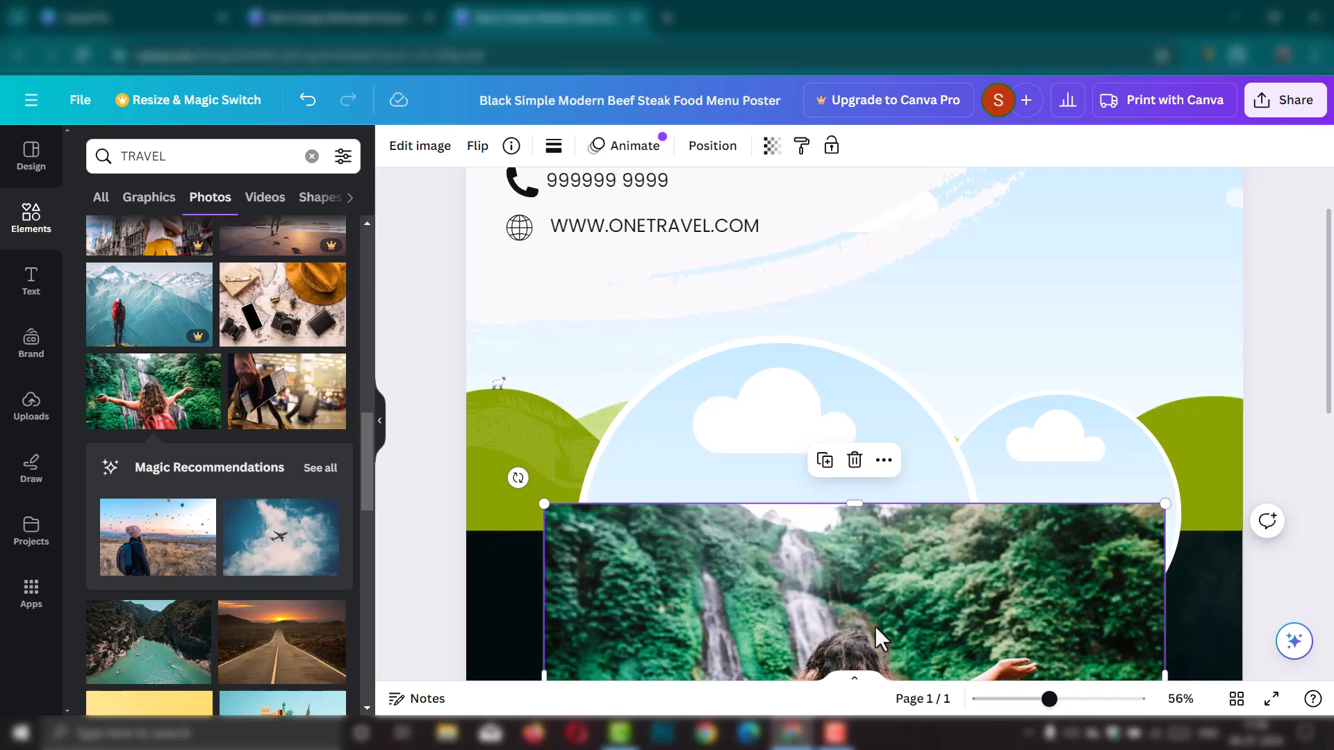
pyautogui.scroll(-3, 883, 599)
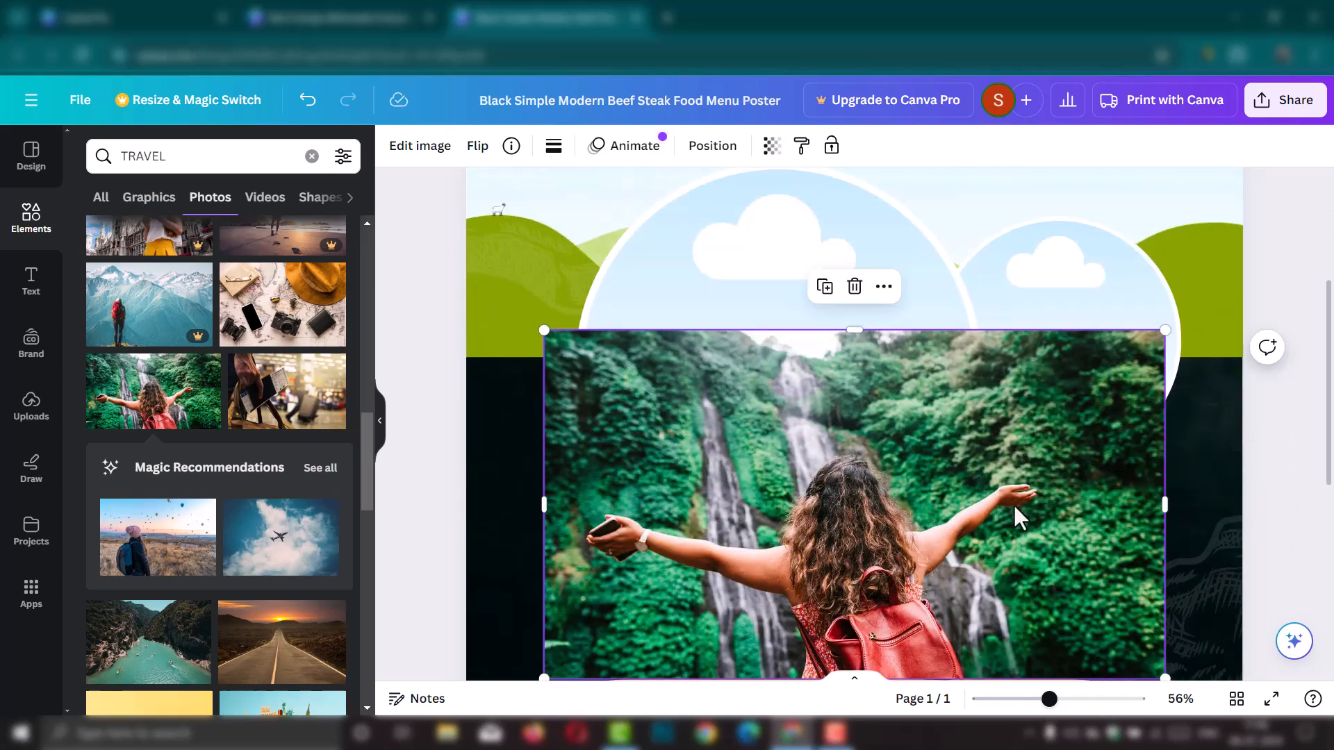
pyautogui.scroll(3, 1035, 542)
pyautogui.moveTo(1057, 606); pyautogui.dragTo(1078, 311)
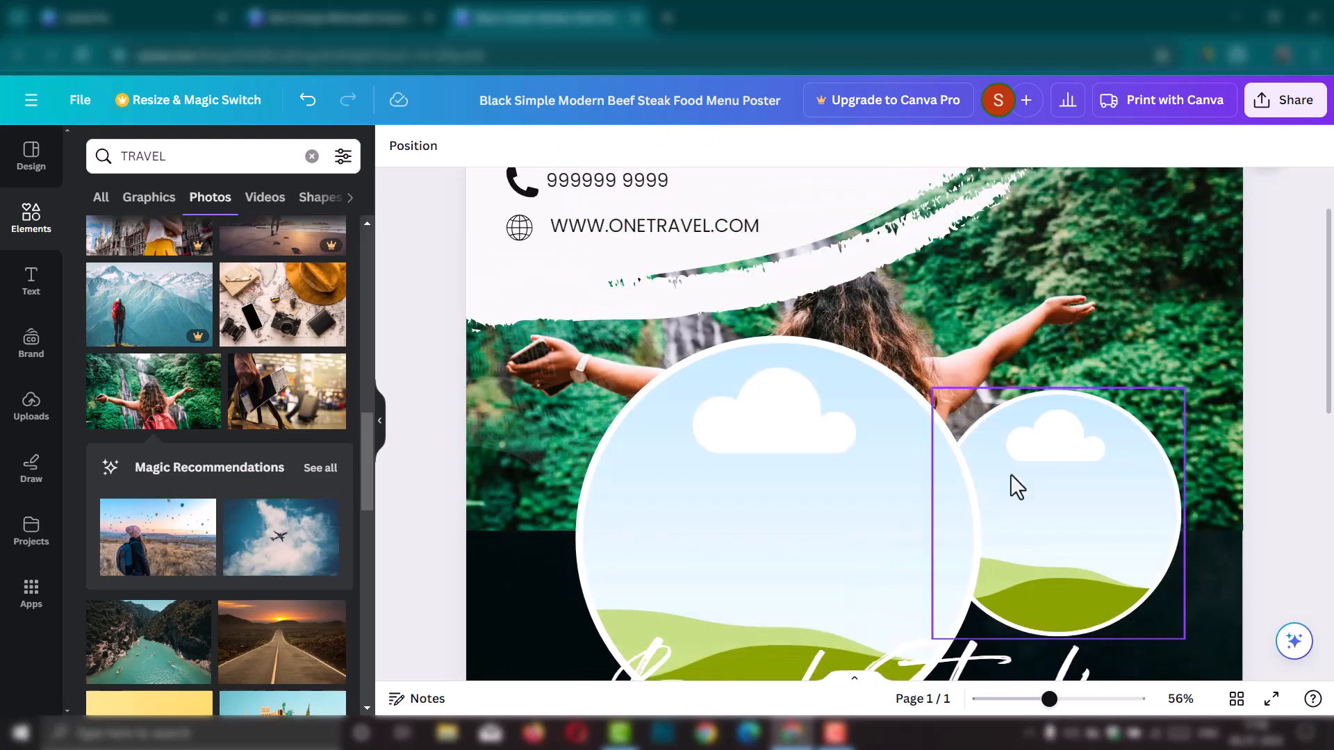
# Step: Add the travel photo of two people sitting on rocks beside a waterfall and place it in the large circular frame
pyautogui.scroll(-3, 948, 514)
pyautogui.scroll(2, 1023, 423)
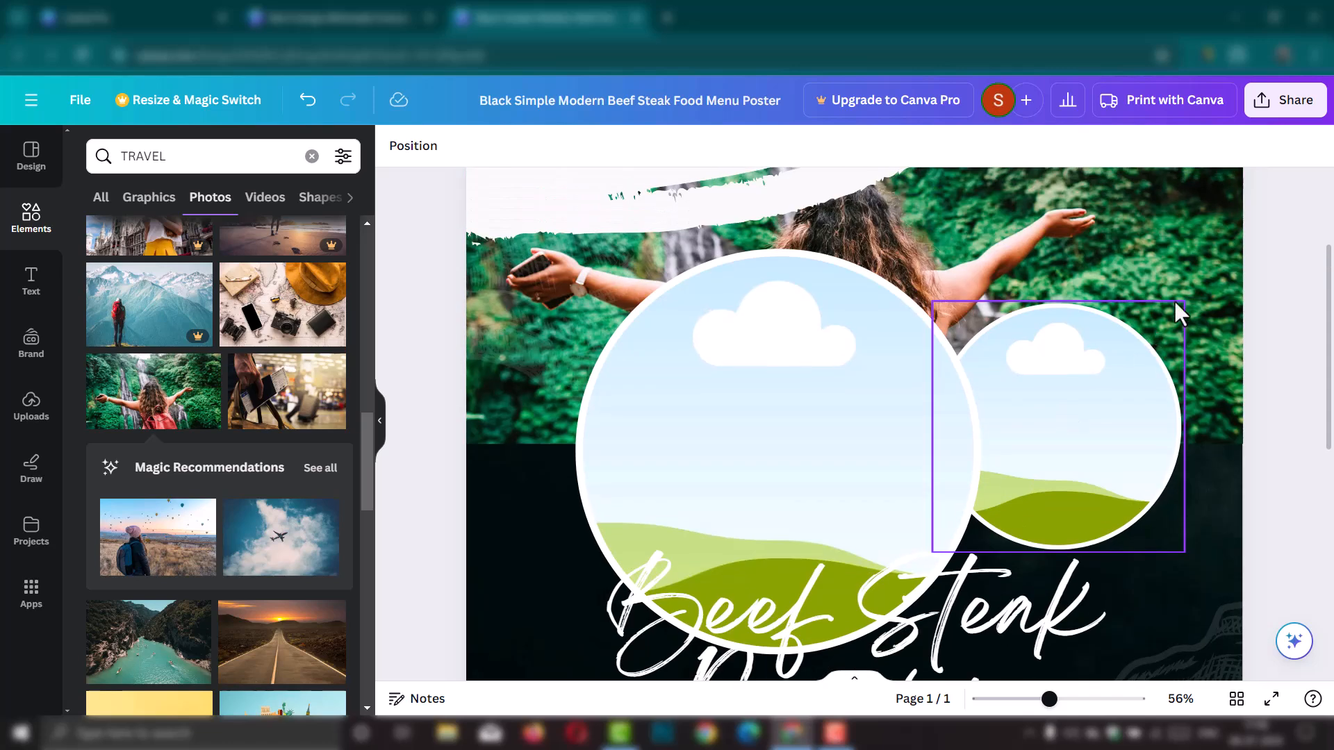
pyautogui.scroll(-2, 1114, 477)
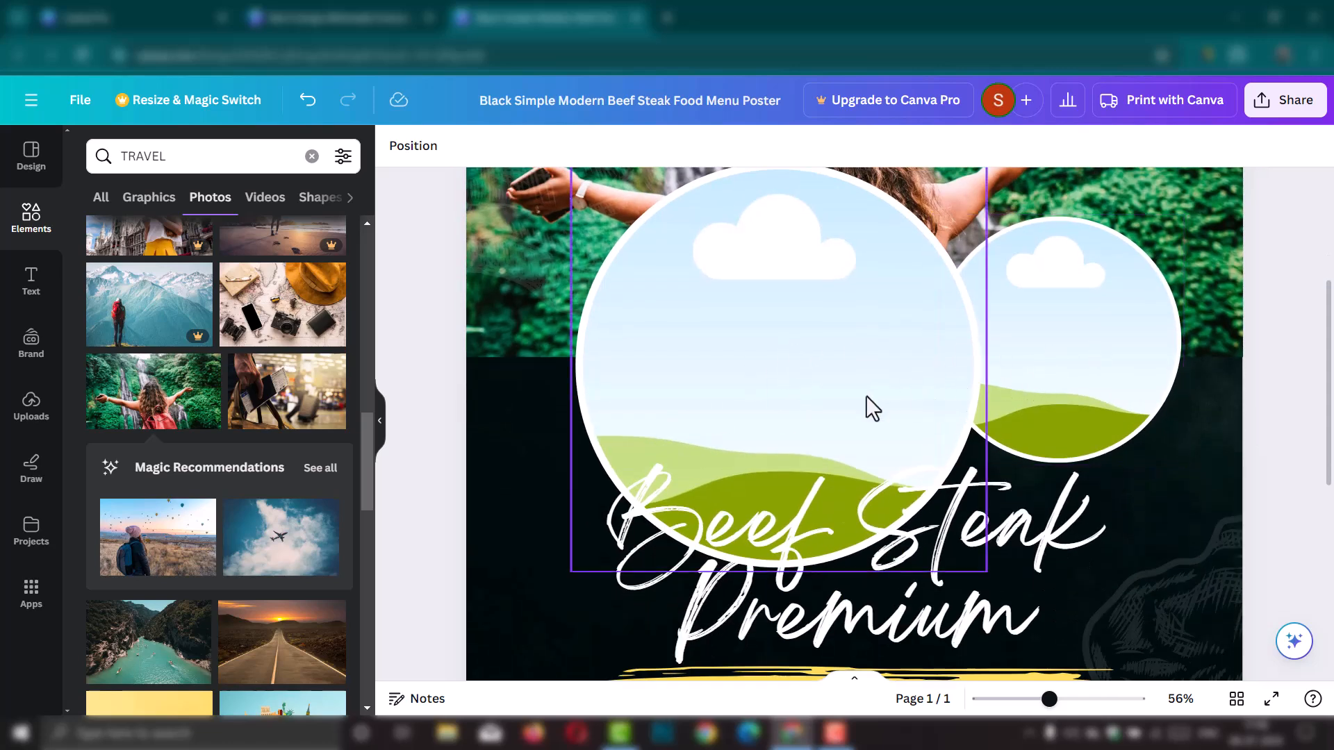
pyautogui.scroll(-5, 179, 542)
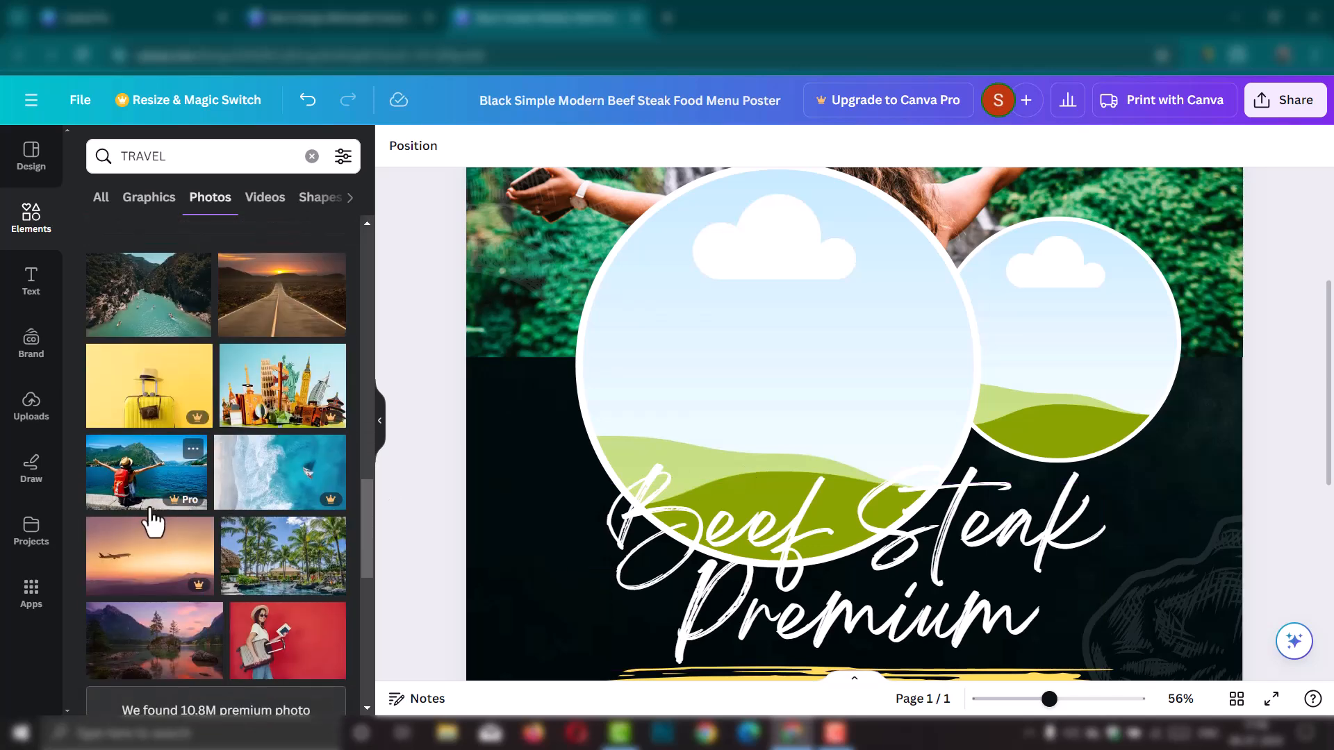
pyautogui.scroll(-5, 240, 481)
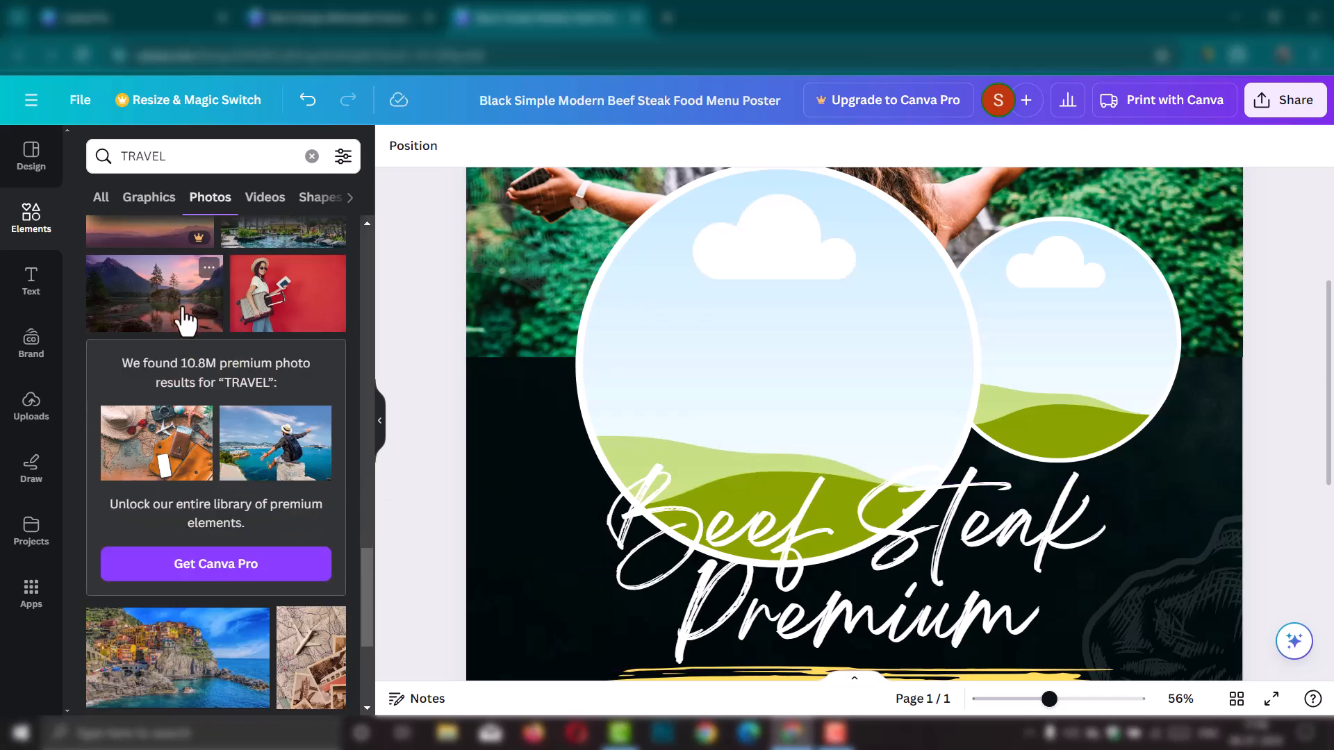
pyautogui.scroll(-4, 200, 436)
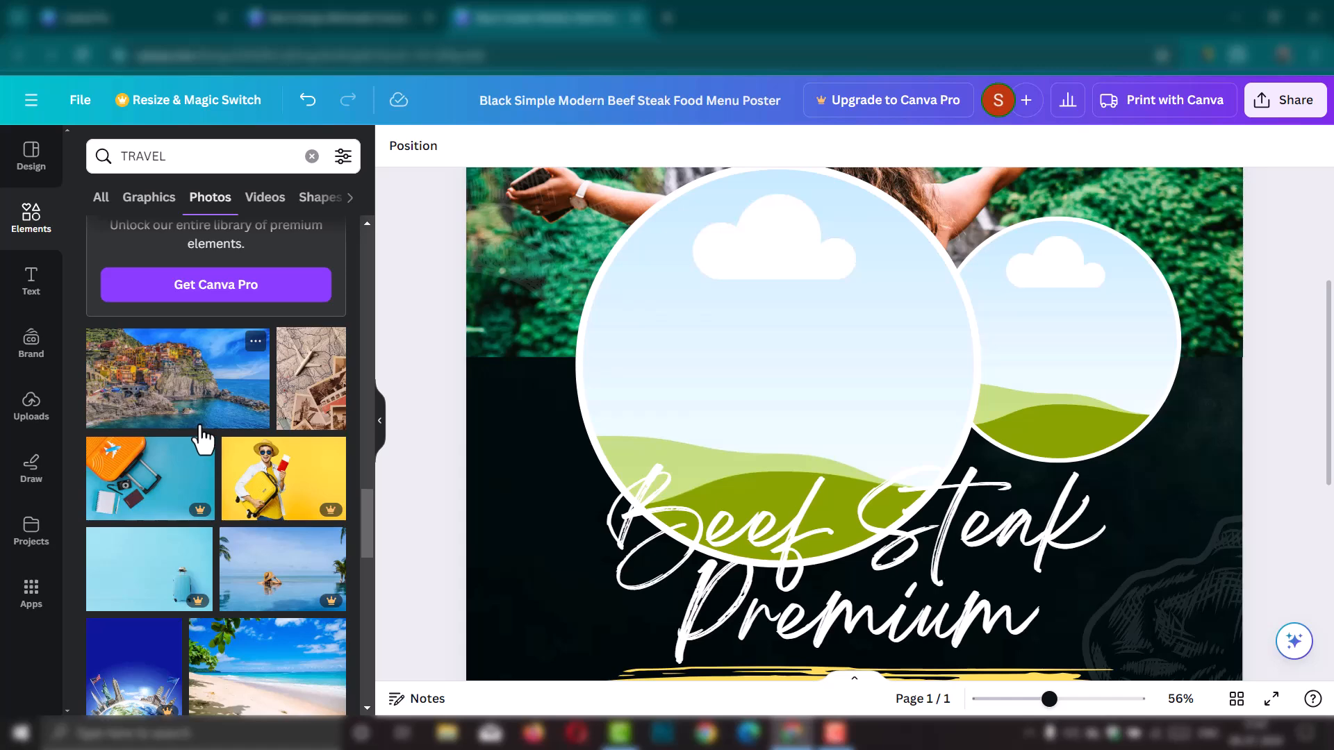
pyautogui.scroll(-3, 198, 492)
pyautogui.scroll(-4, 256, 500)
pyautogui.scroll(4, 174, 445)
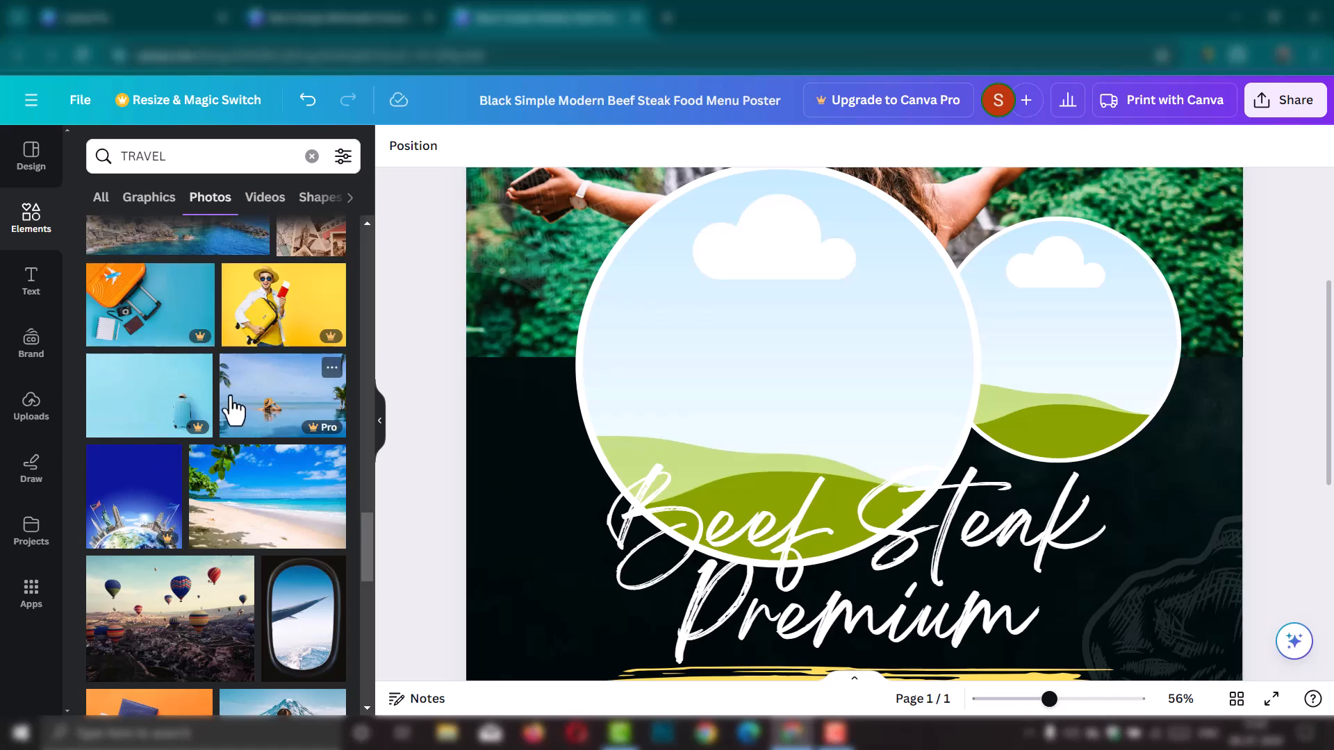
pyautogui.scroll(-10, 171, 403)
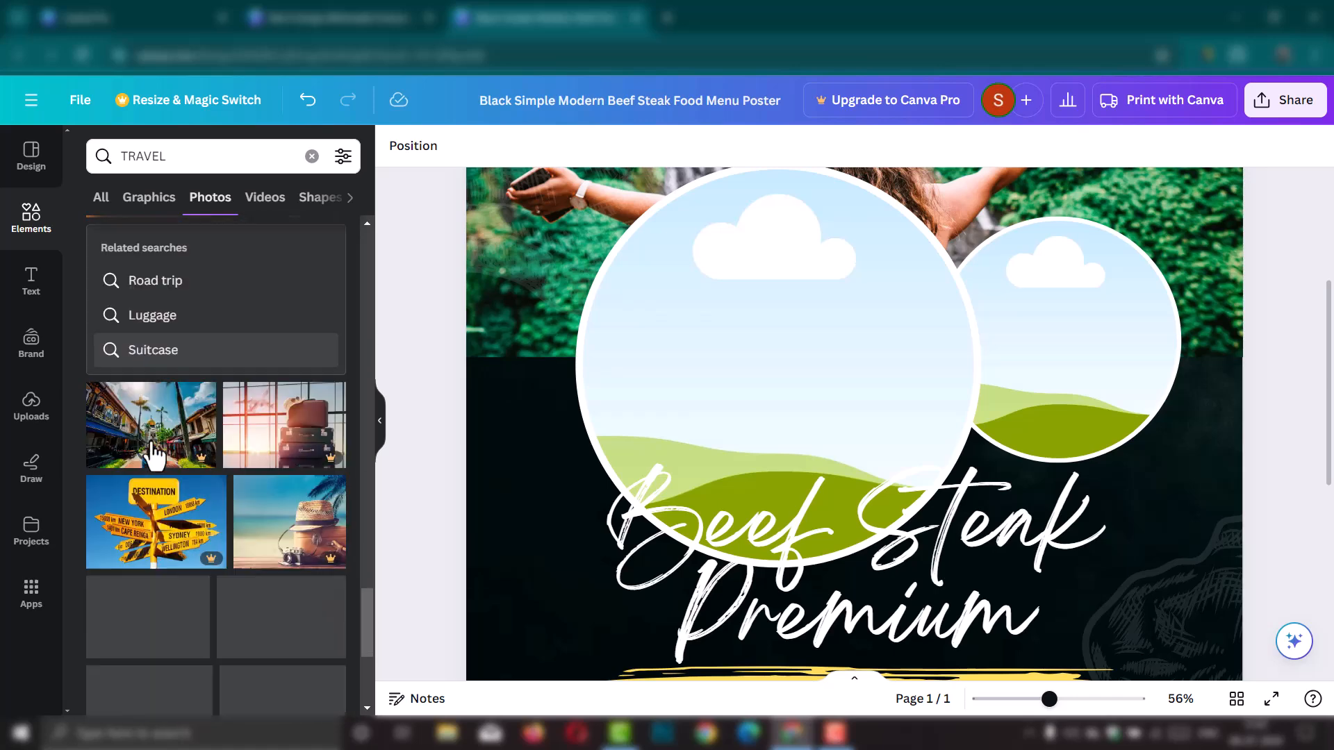
pyautogui.scroll(-4, 239, 486)
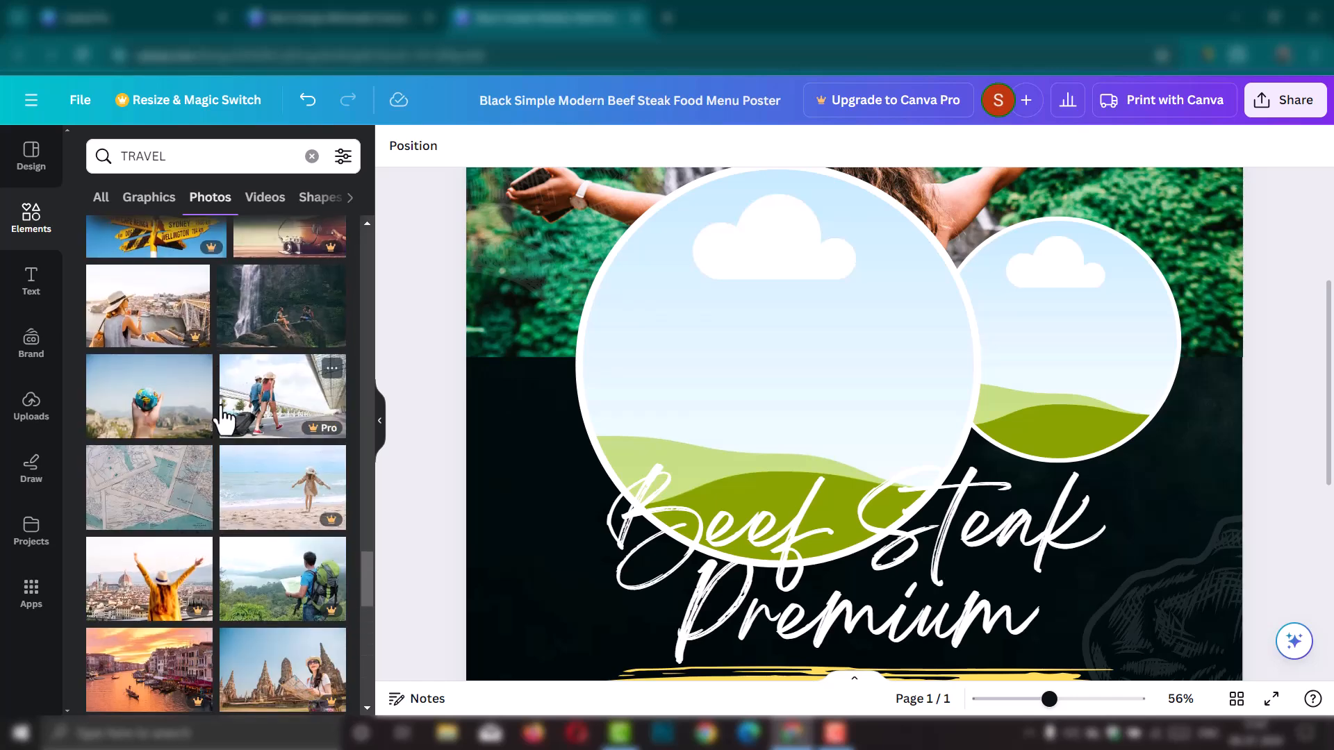
pyautogui.click(285, 326)
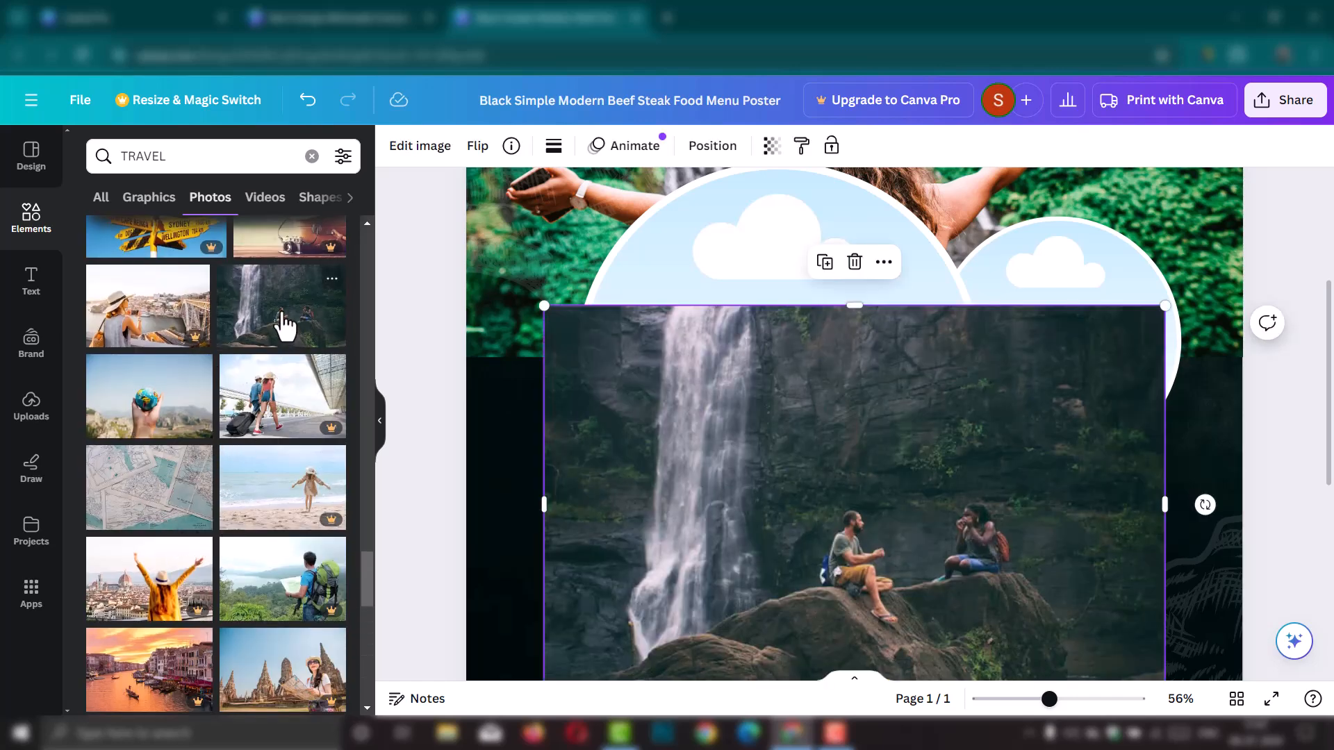
pyautogui.moveTo(903, 582); pyautogui.dragTo(813, 389)
pyautogui.click(821, 396)
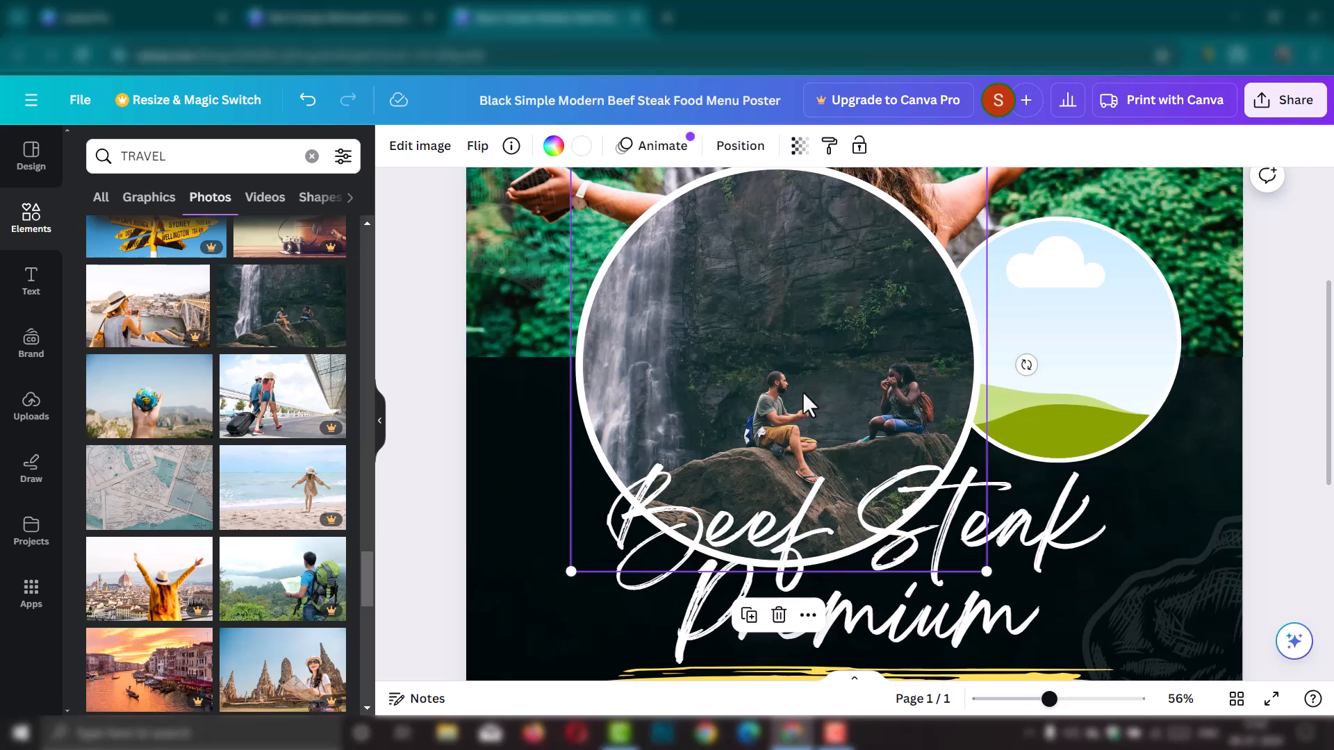
# Step: Enlarge the waterfall photo inside the large circular frame and reposition it so both seated people show within the circle
pyautogui.doubleClick(981, 571)
pyautogui.moveTo(1097, 573); pyautogui.dragTo(1292, 709)
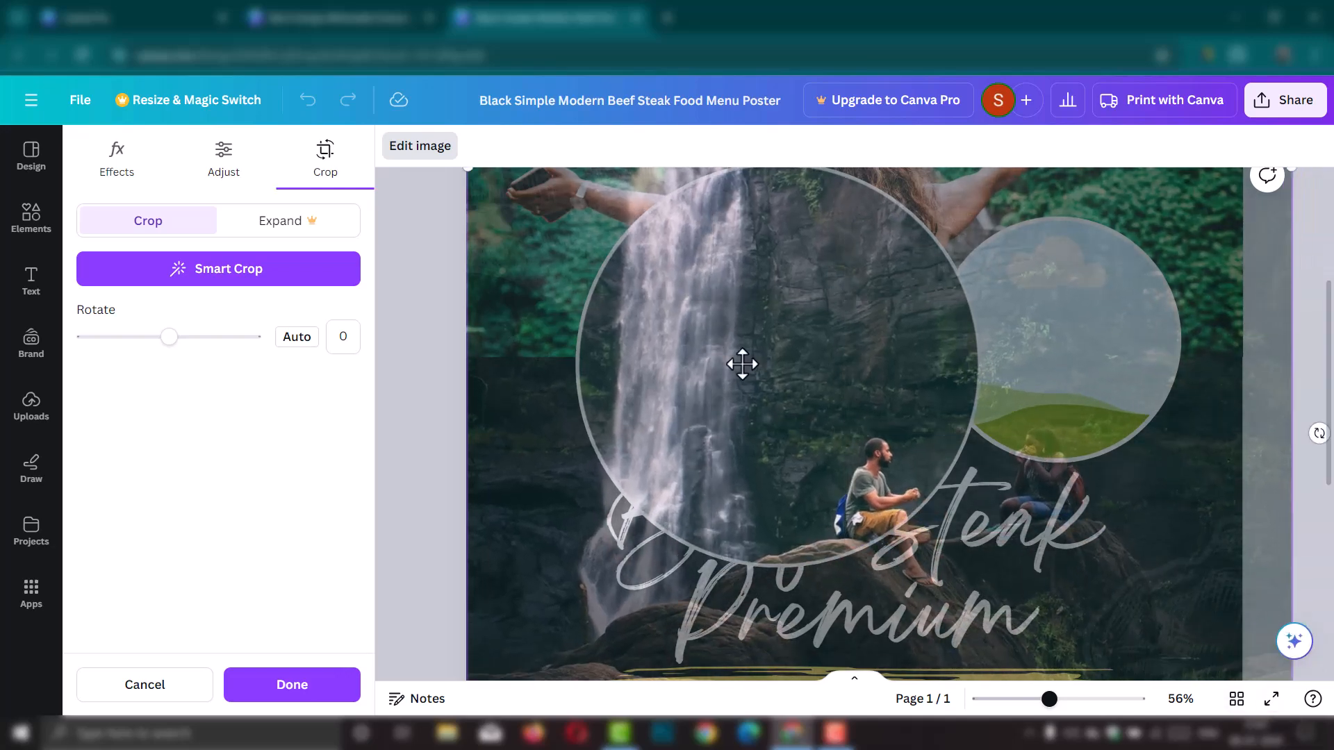
pyautogui.moveTo(791, 396); pyautogui.dragTo(653, 341)
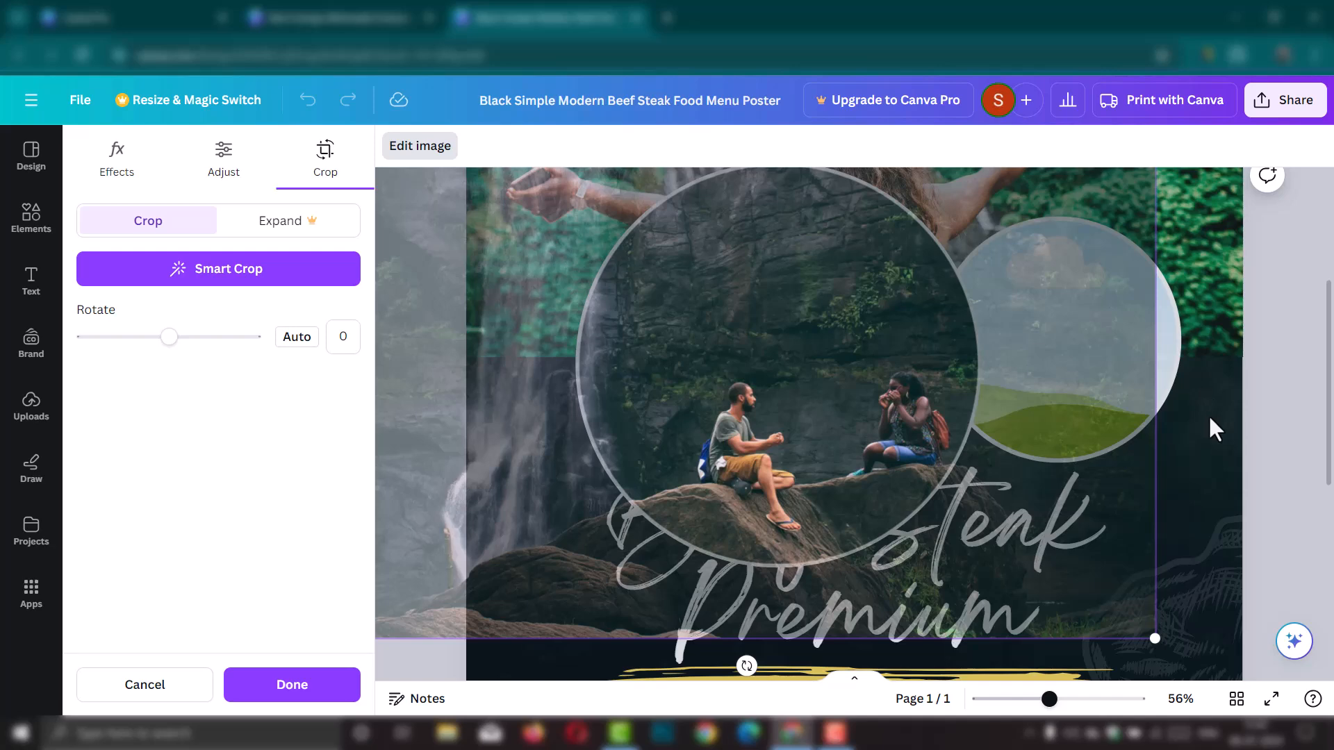
pyautogui.click(1210, 428)
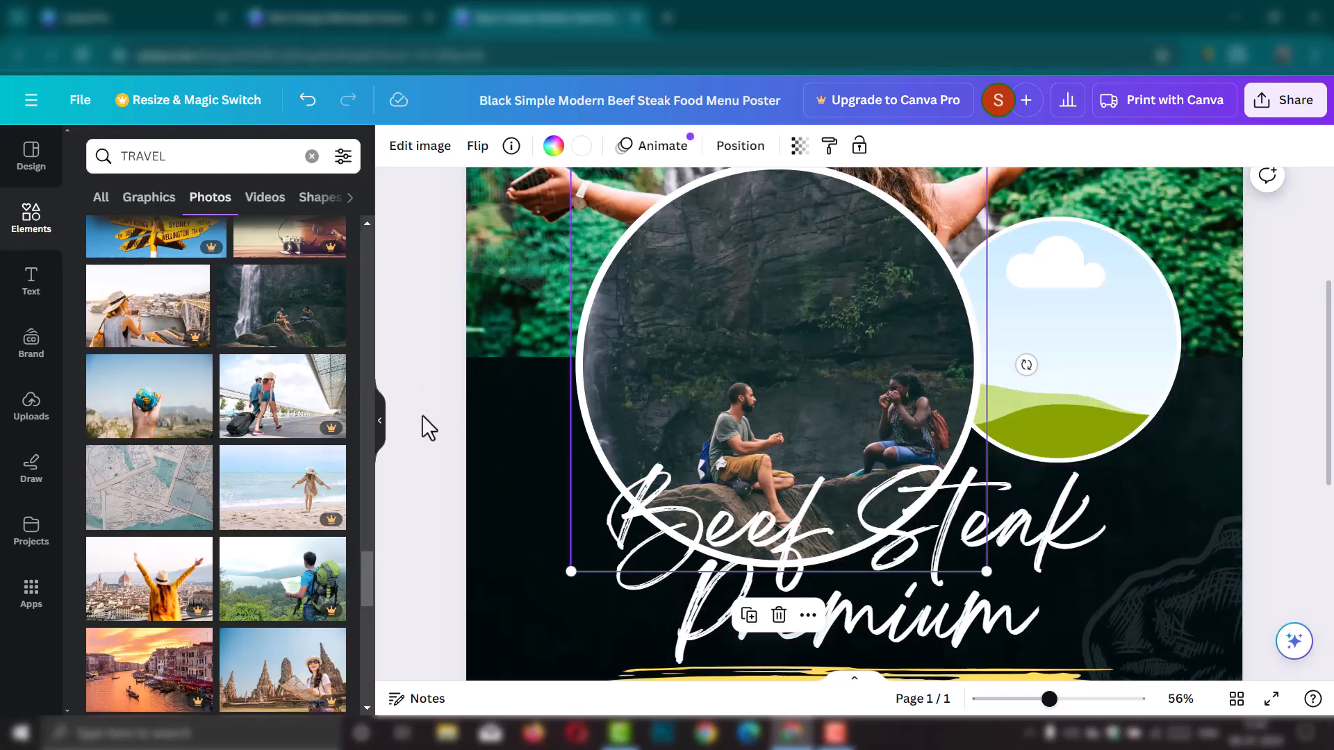
# Step: Insert the premium photo of the hiker with a map and green backpack, try positions on the poster and delete it
pyautogui.scroll(-5, 137, 426)
pyautogui.scroll(2, 146, 417)
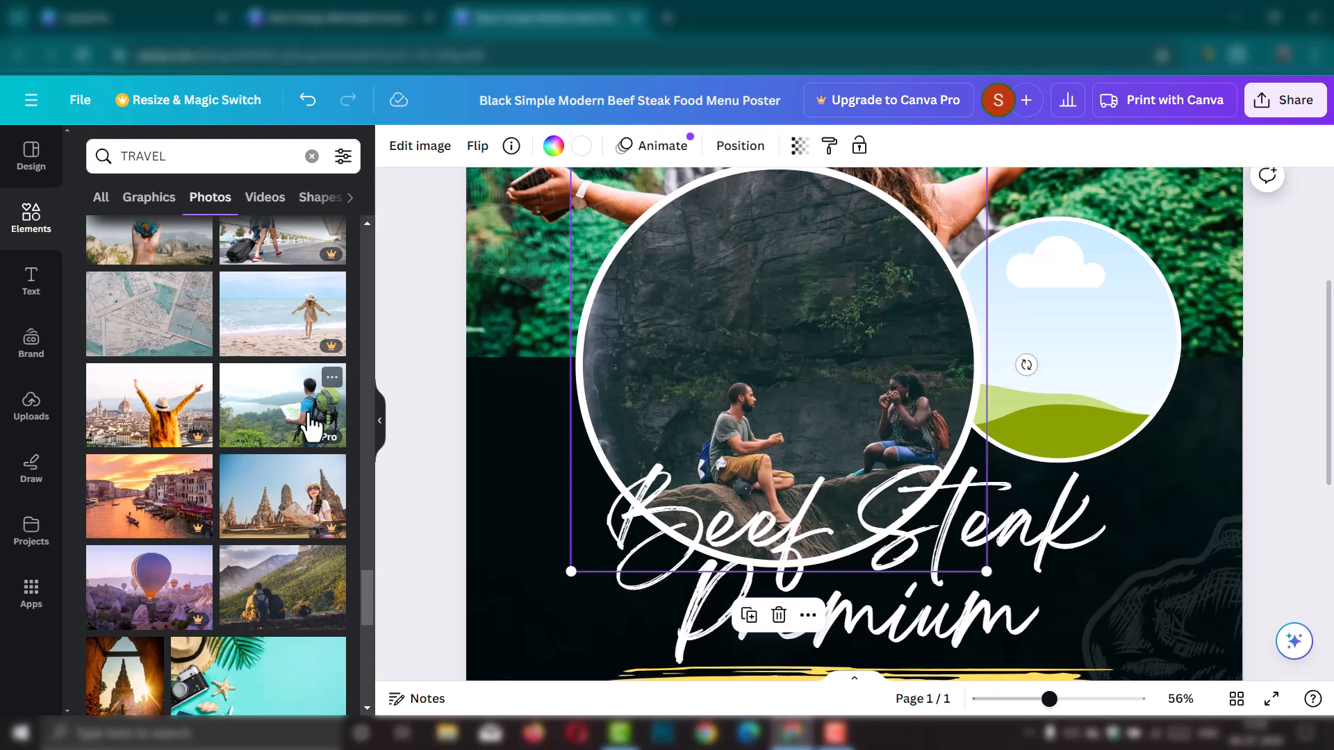
pyautogui.click(311, 425)
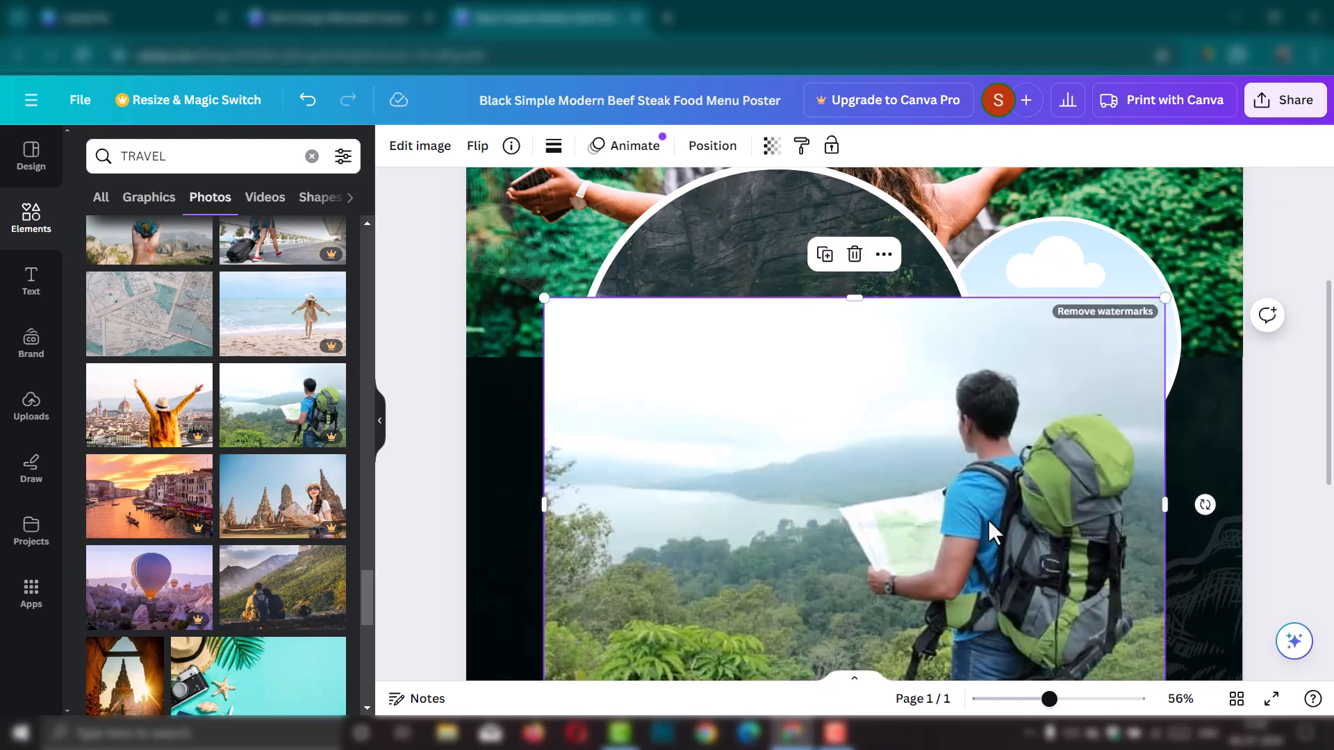
pyautogui.moveTo(974, 514); pyautogui.dragTo(969, 589)
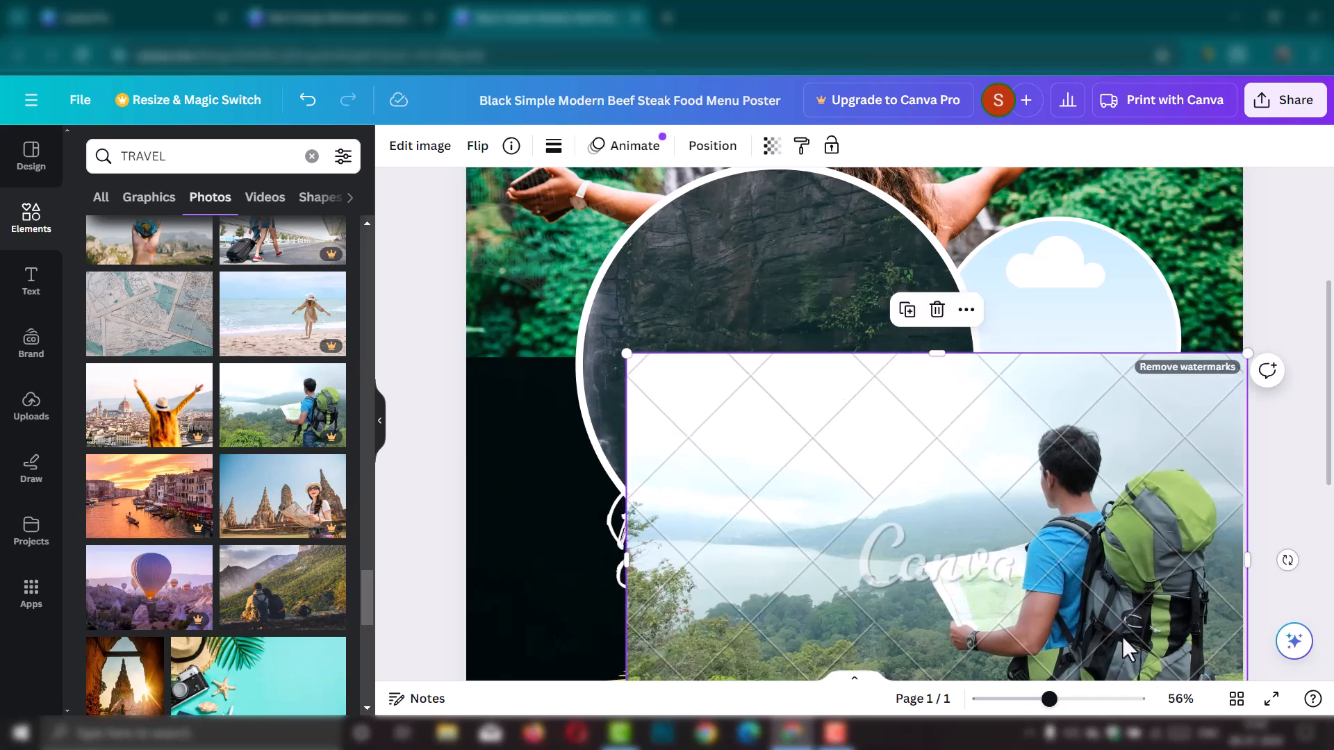
pyautogui.moveTo(1129, 521); pyautogui.dragTo(1099, 500)
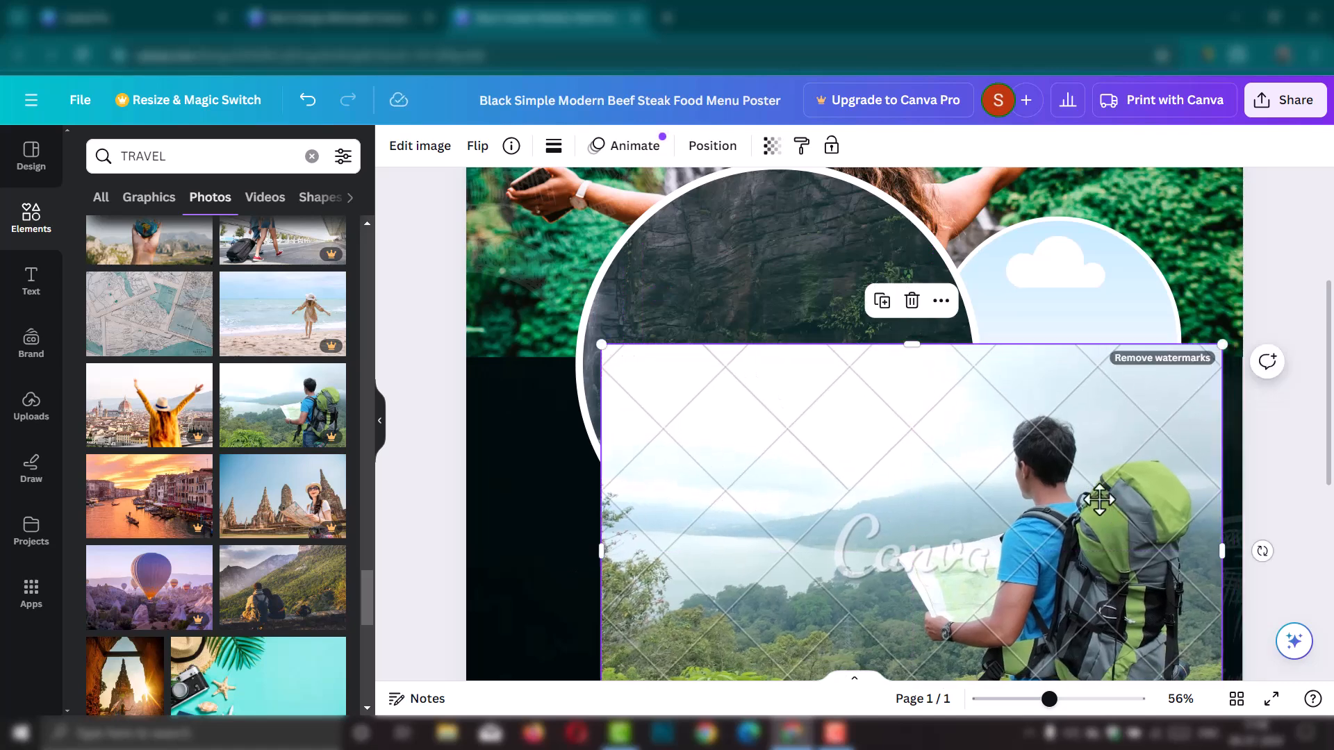
pyautogui.moveTo(1099, 518); pyautogui.dragTo(1088, 514)
pyautogui.press('Delete')
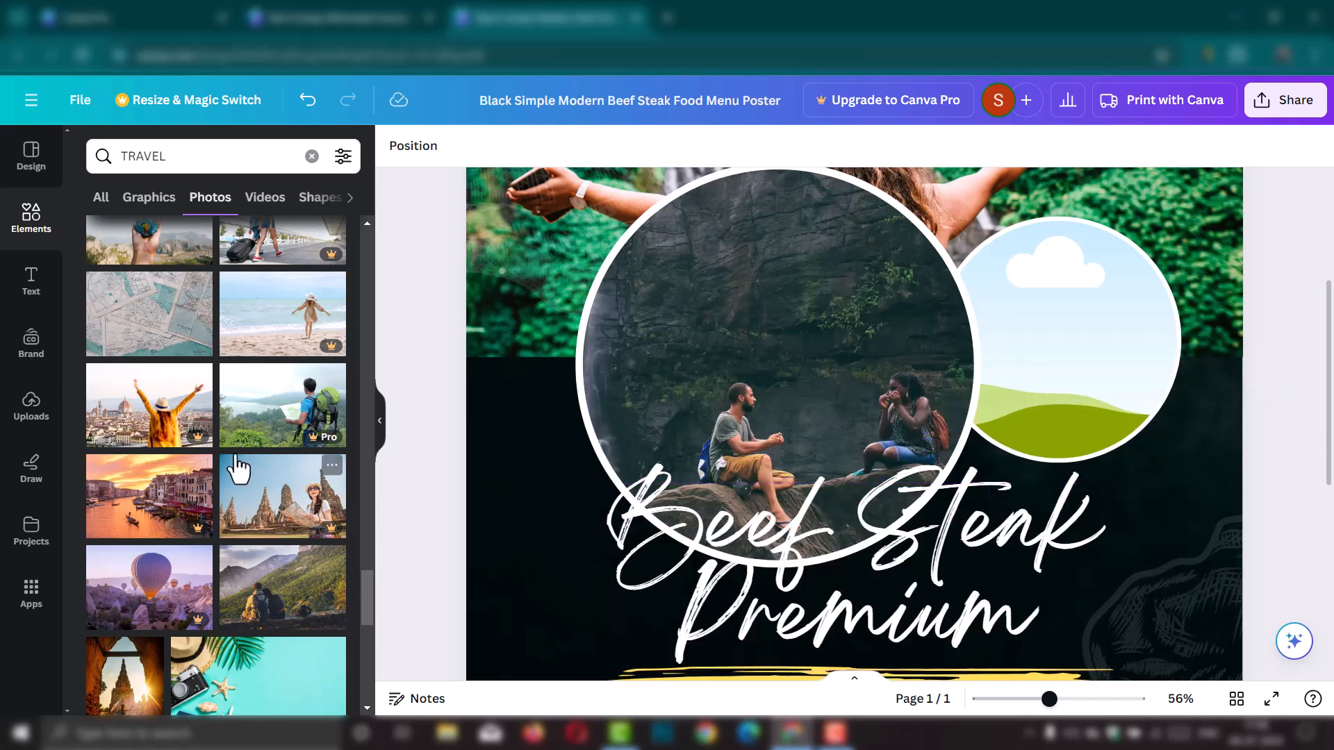
# Step: Add the premium travel photo of the airplane above a small island and place it in the small circular frame
pyautogui.scroll(-3, 244, 458)
pyautogui.scroll(-5, 257, 441)
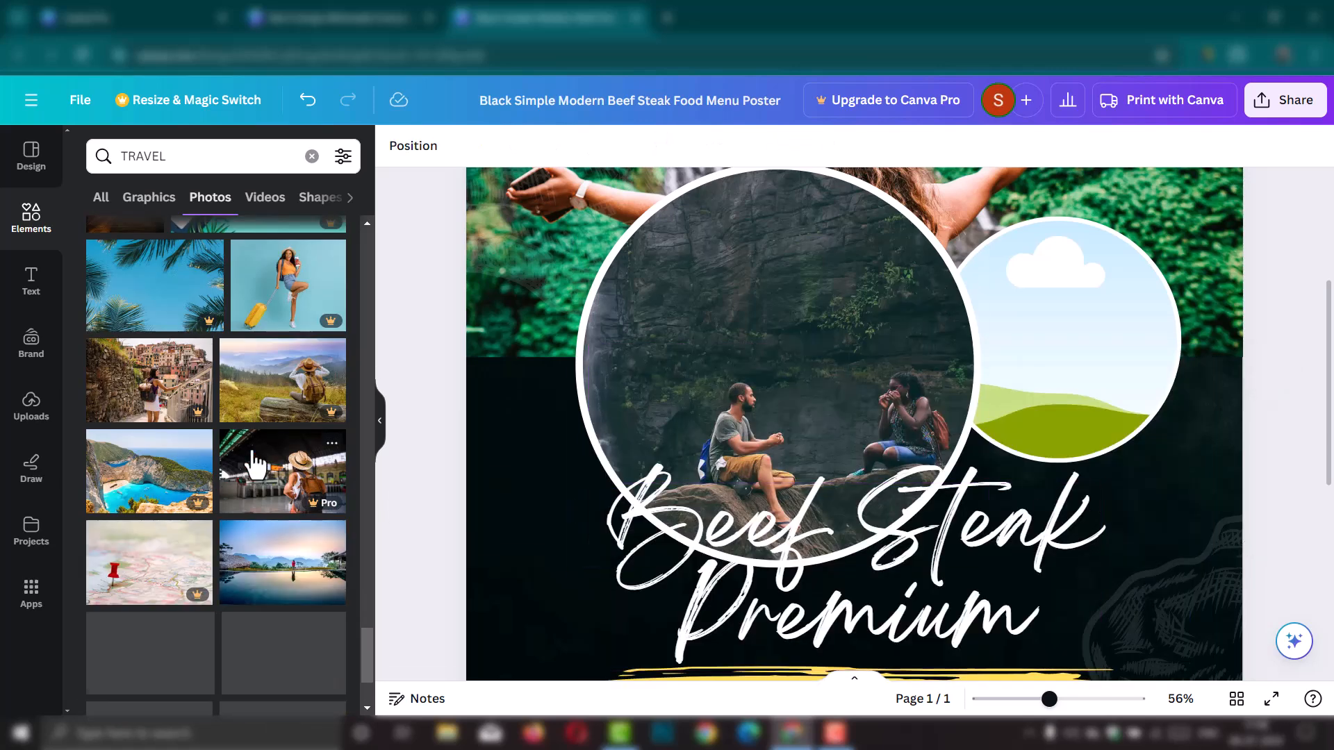
pyautogui.scroll(-3, 209, 501)
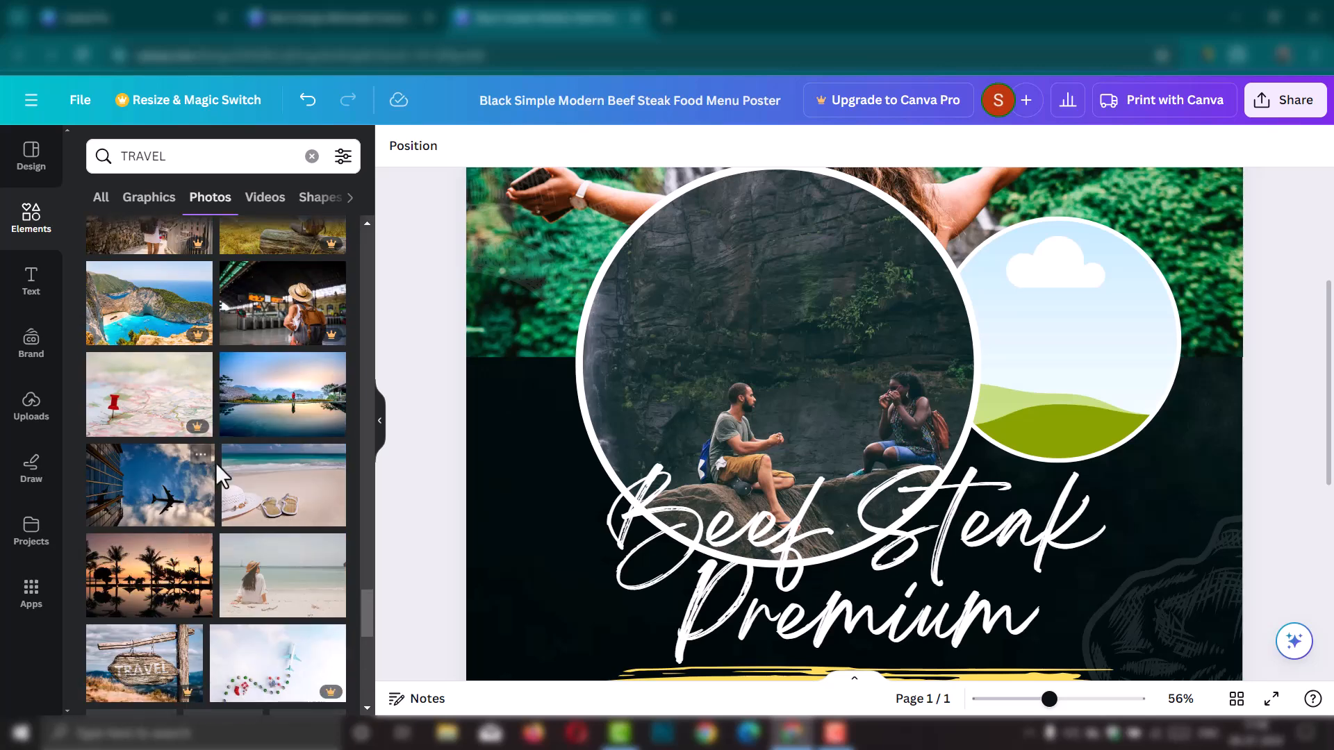
pyautogui.scroll(-3, 277, 417)
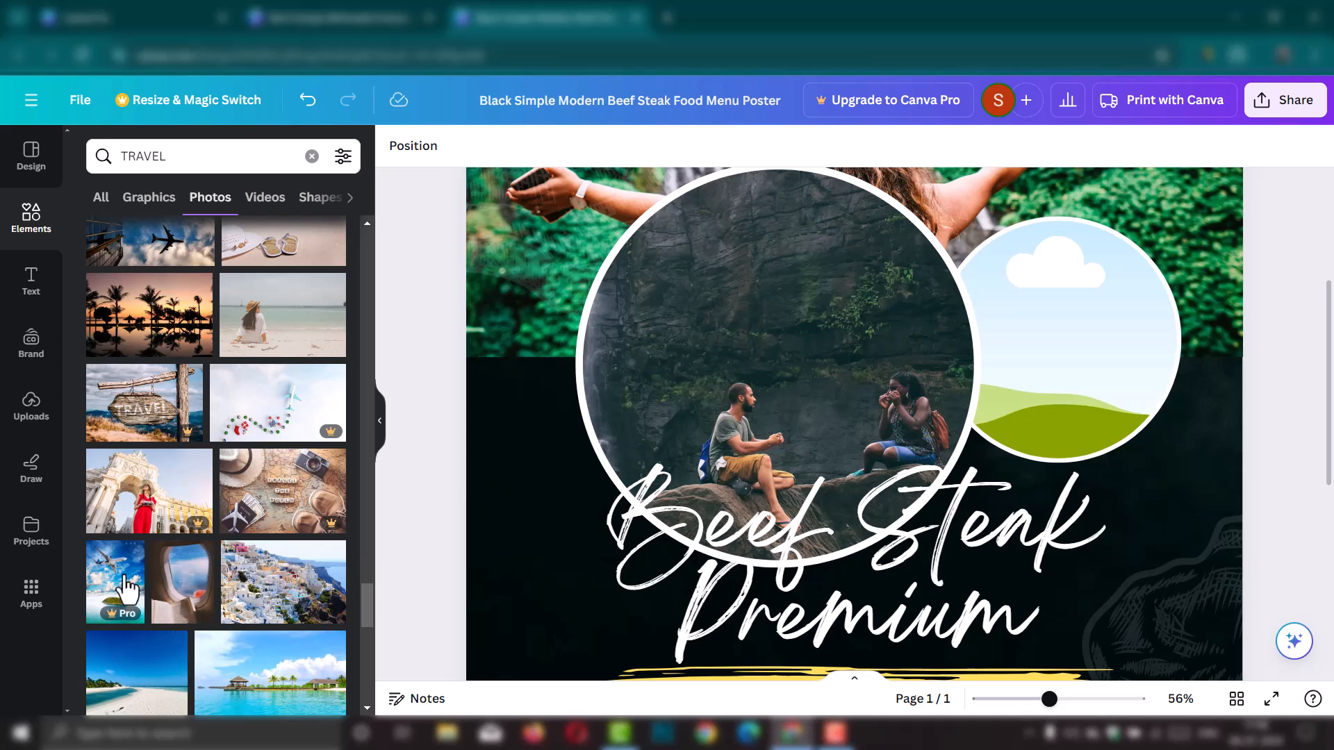
pyautogui.click(147, 587)
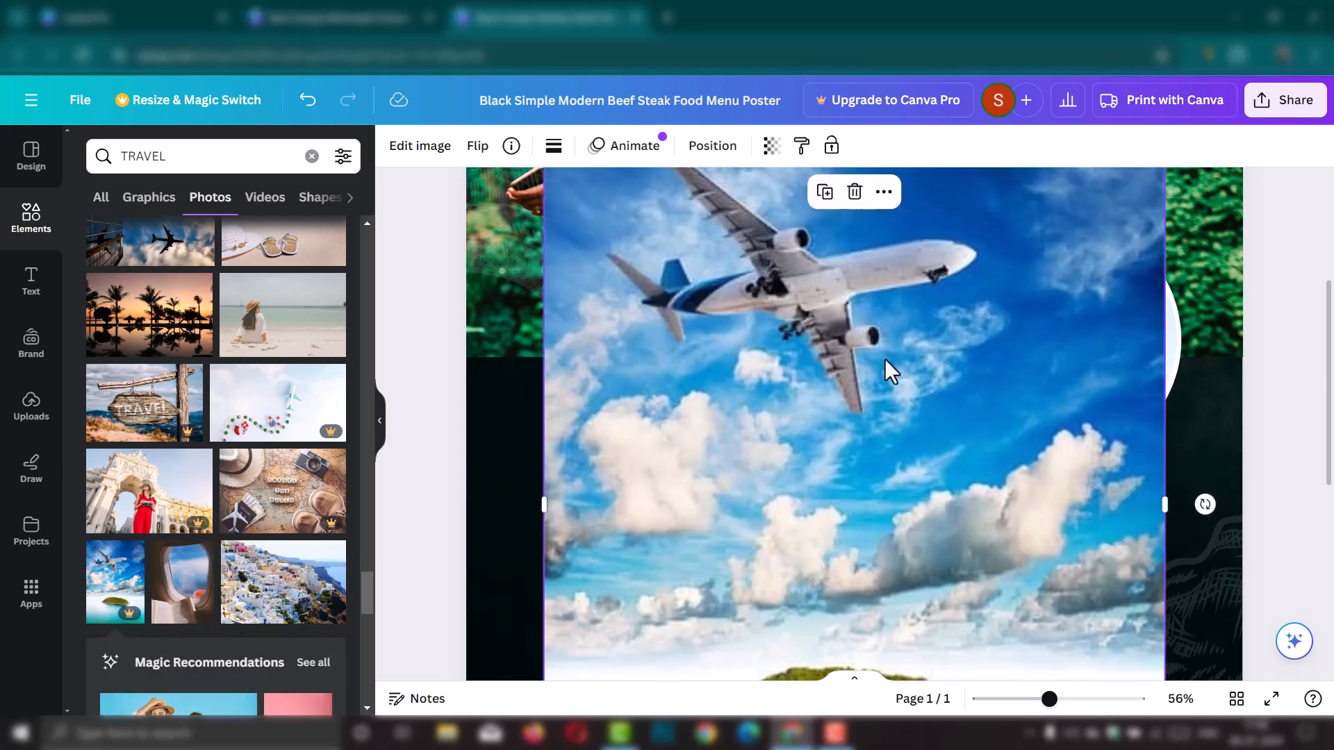
pyautogui.moveTo(920, 332); pyautogui.dragTo(1046, 365)
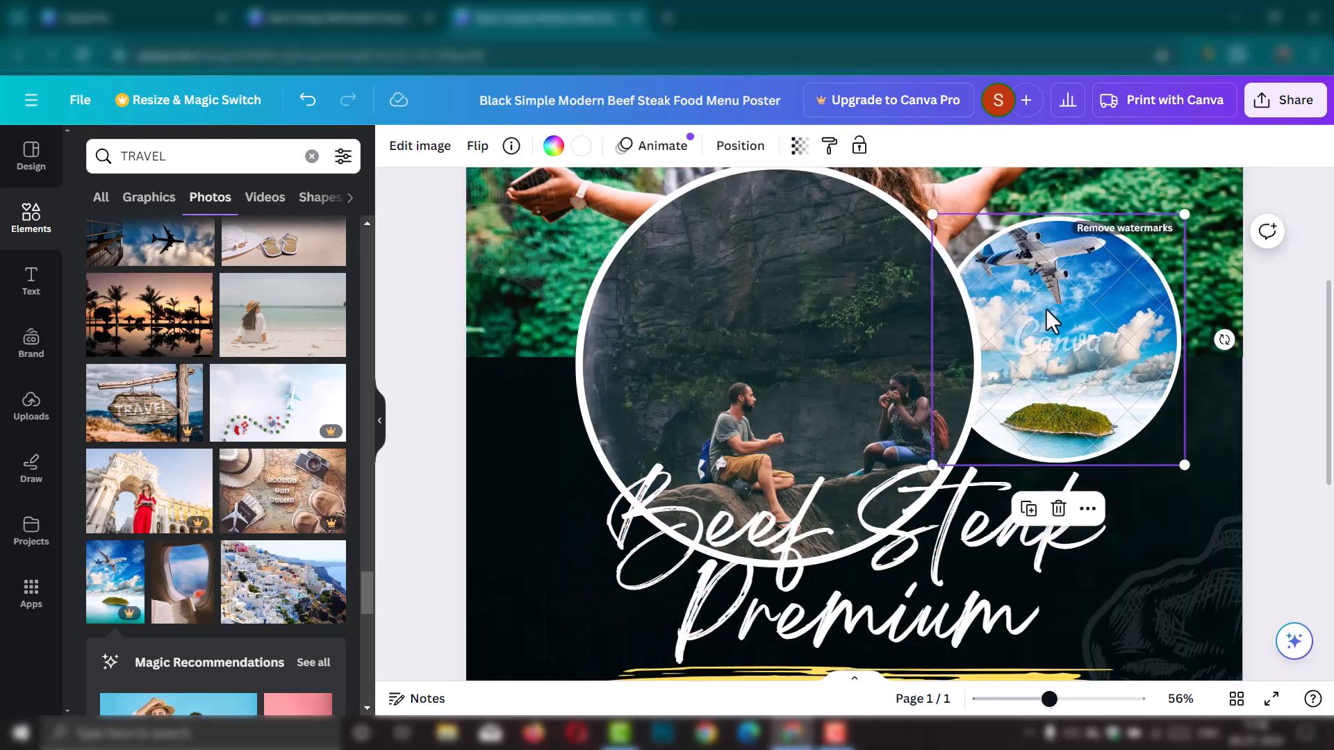
# Step: Enlarge the airplane photo inside the small circular frame and reposition it so the plane fills the circle
pyautogui.doubleClick(1045, 304)
pyautogui.moveTo(881, 574); pyautogui.dragTo(865, 617)
pyautogui.moveTo(1067, 328); pyautogui.dragTo(1139, 379)
pyautogui.click(449, 368)
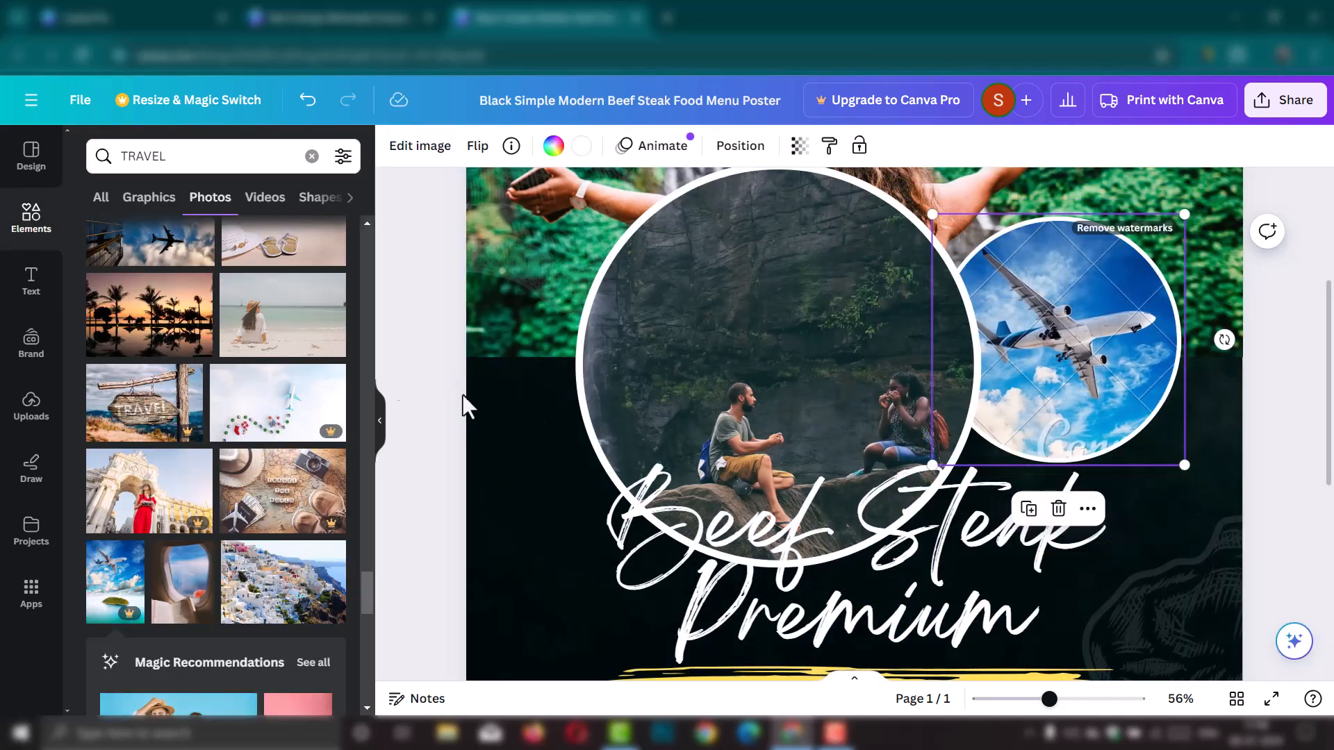
pyautogui.click(1243, 461)
pyautogui.scroll(1, 1244, 461)
pyautogui.scroll(3, 1081, 523)
pyautogui.scroll(-4, 1065, 530)
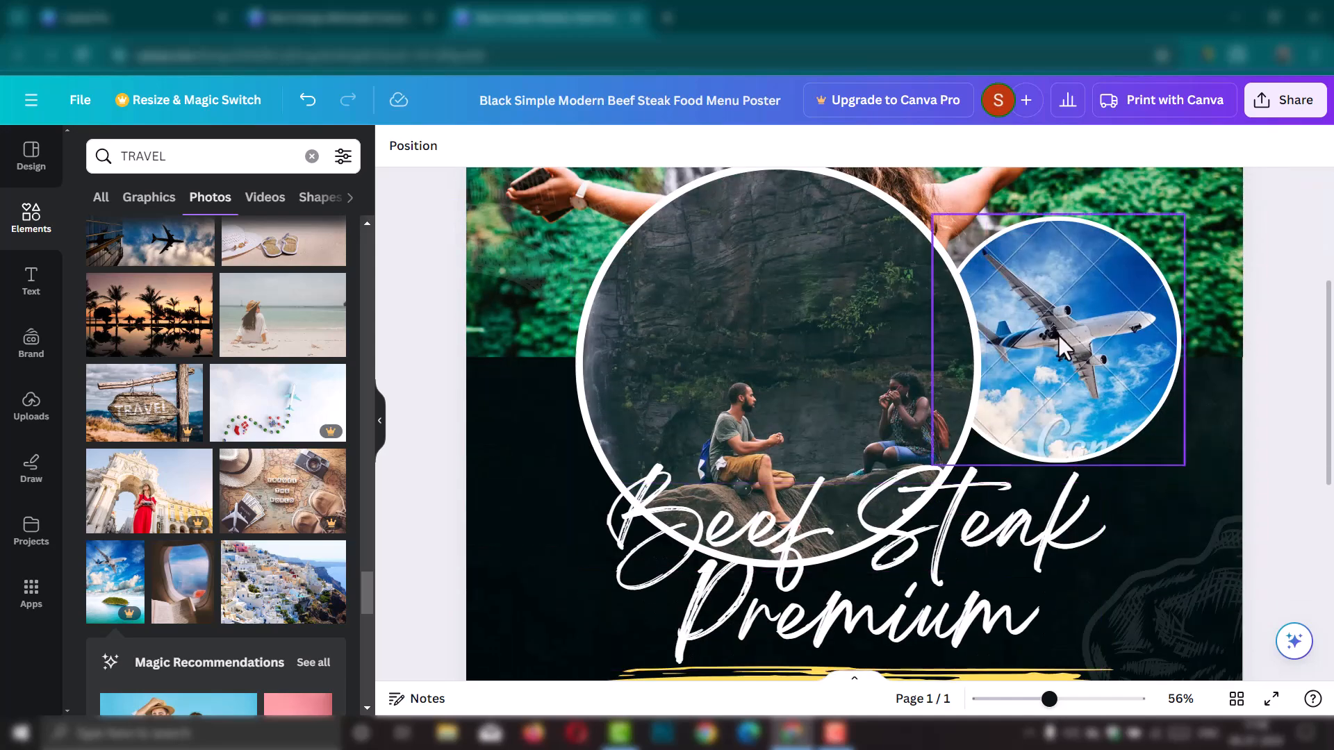
# Step: Remove the watermarked airplane photo from the small circular frame, keeping the empty frame
pyautogui.click(1063, 316)
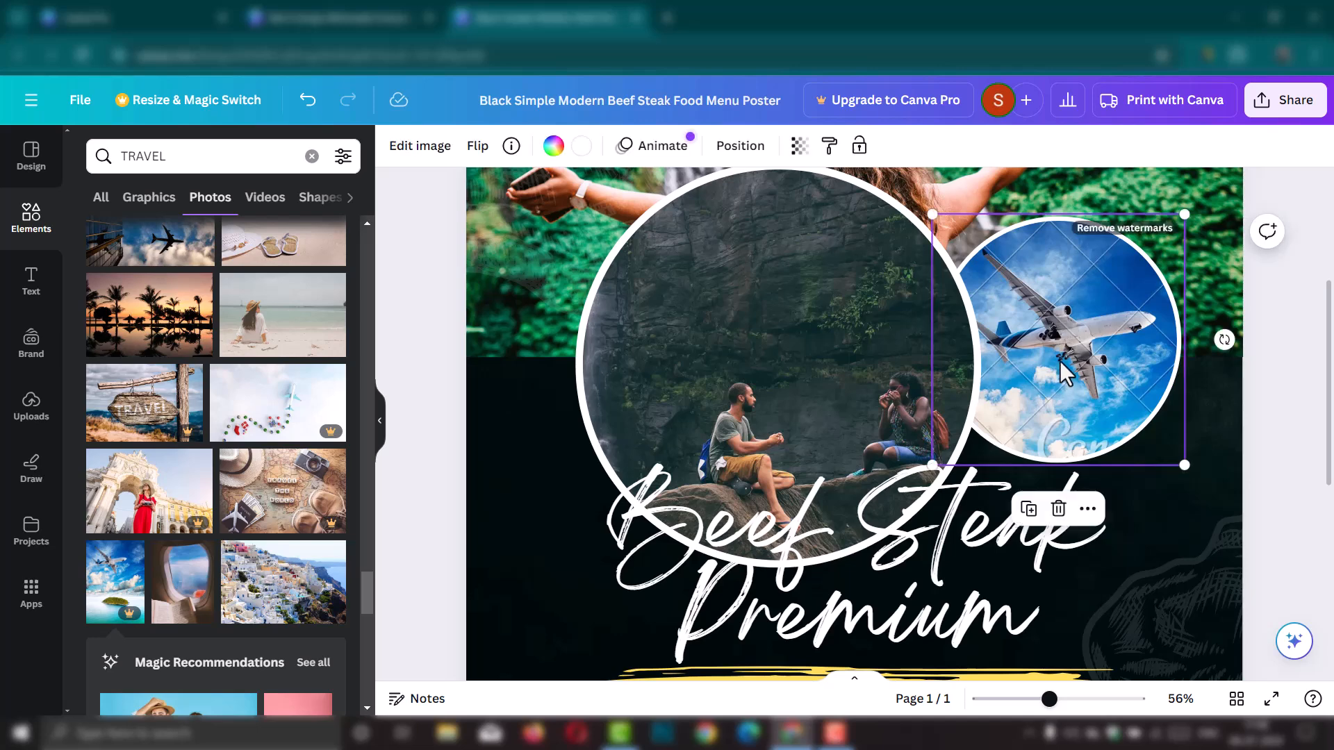
pyautogui.doubleClick(1062, 372)
pyautogui.press('Delete')
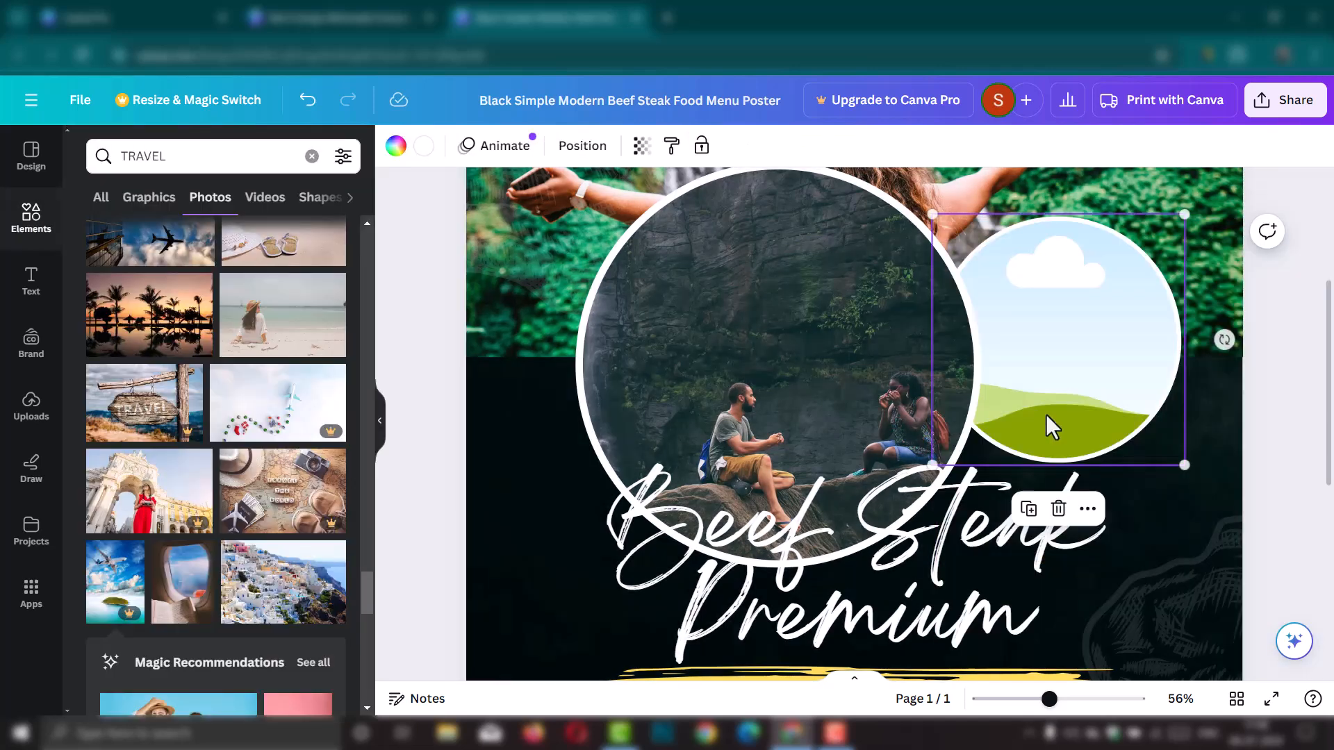
# Step: Look through the TRAVEL photos for another picture that suits the empty small circular frame
pyautogui.scroll(-5, 208, 549)
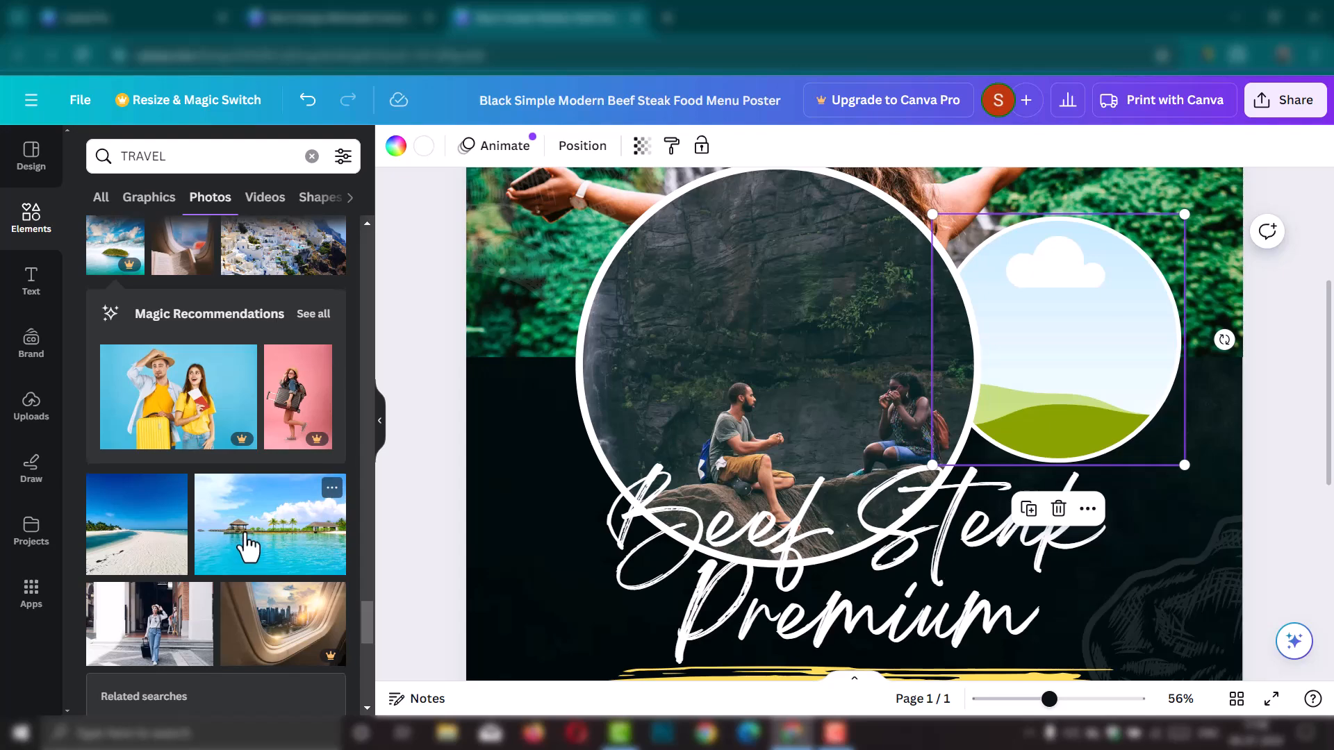
pyautogui.scroll(-10, 247, 548)
pyautogui.scroll(9, 252, 538)
pyautogui.scroll(6, 256, 500)
pyautogui.scroll(3, 252, 501)
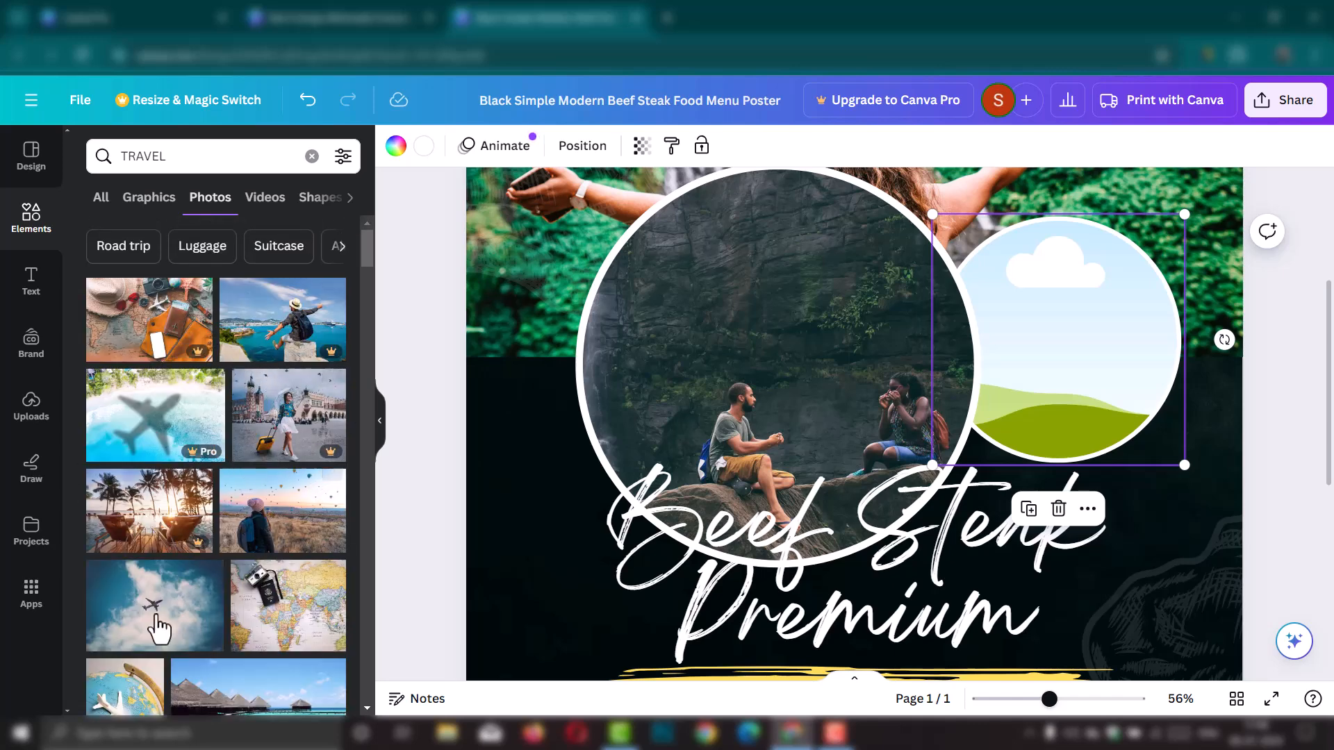
pyautogui.scroll(-3, 188, 584)
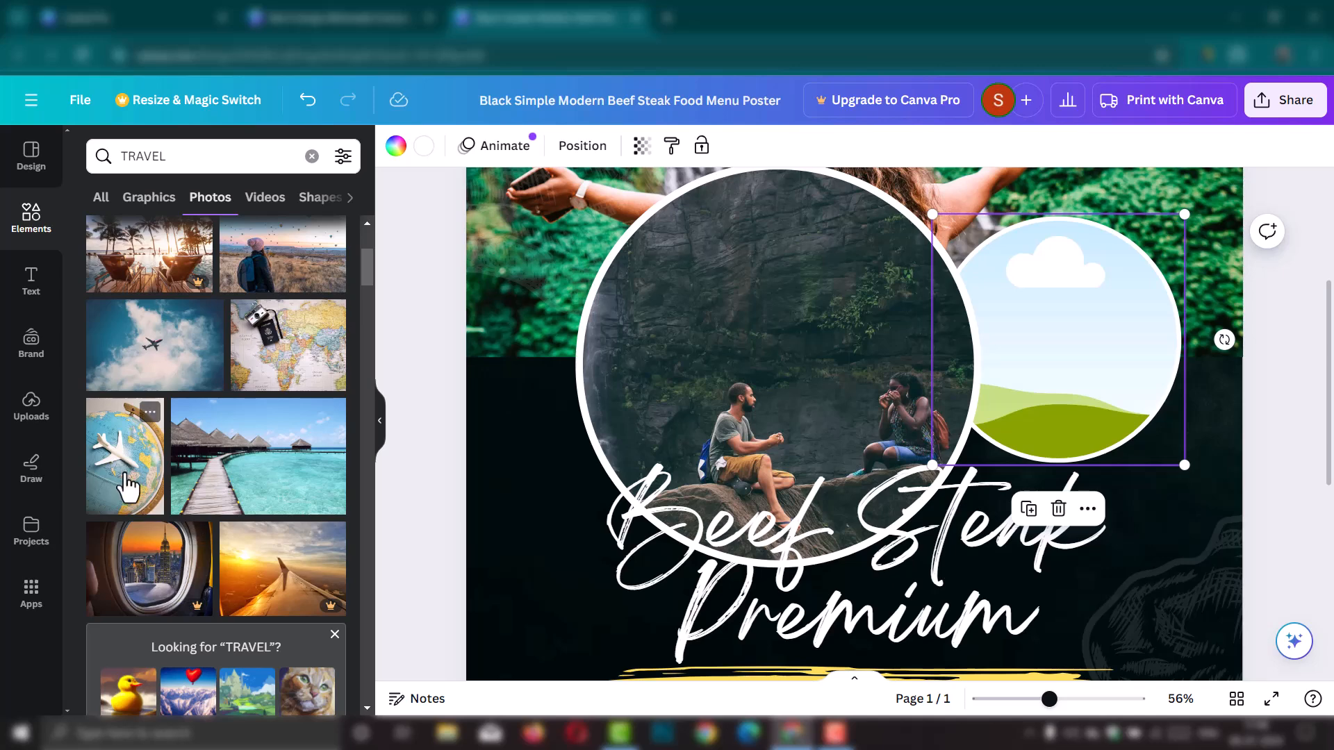
pyautogui.scroll(3, 139, 452)
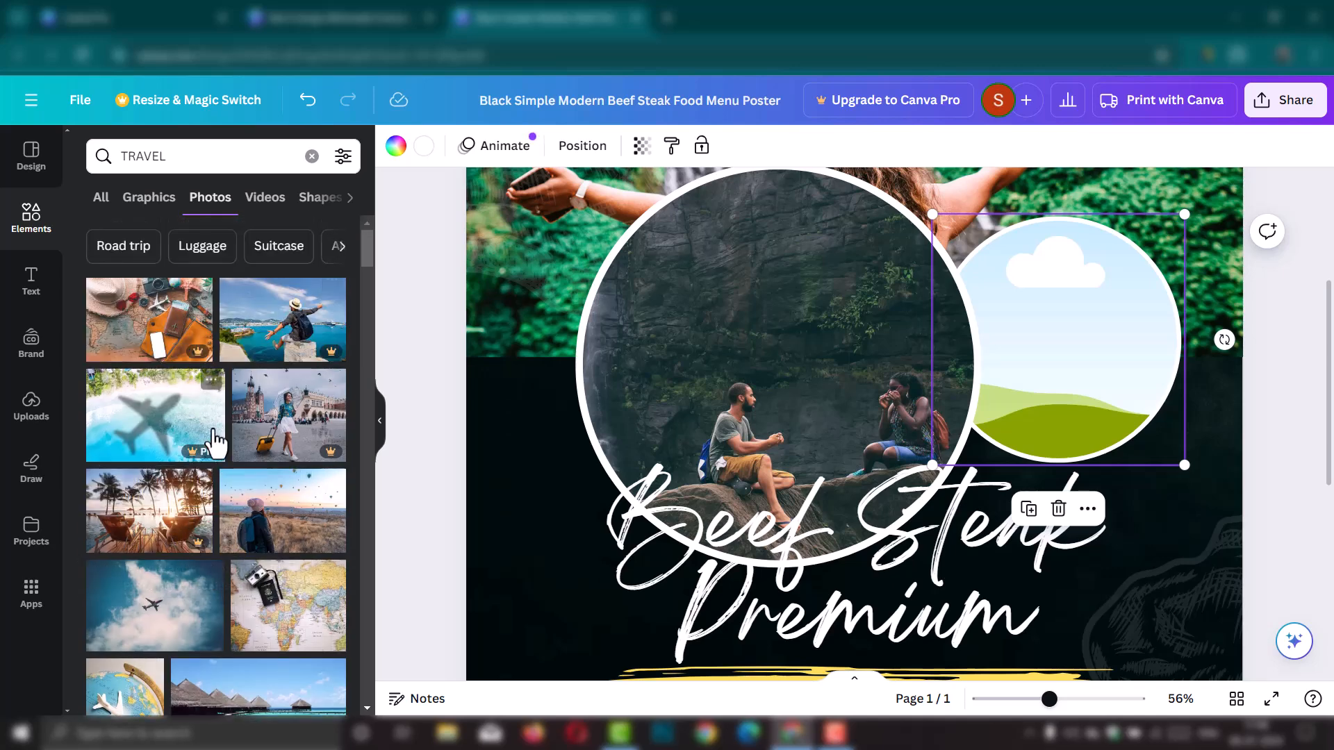
pyautogui.click(433, 327)
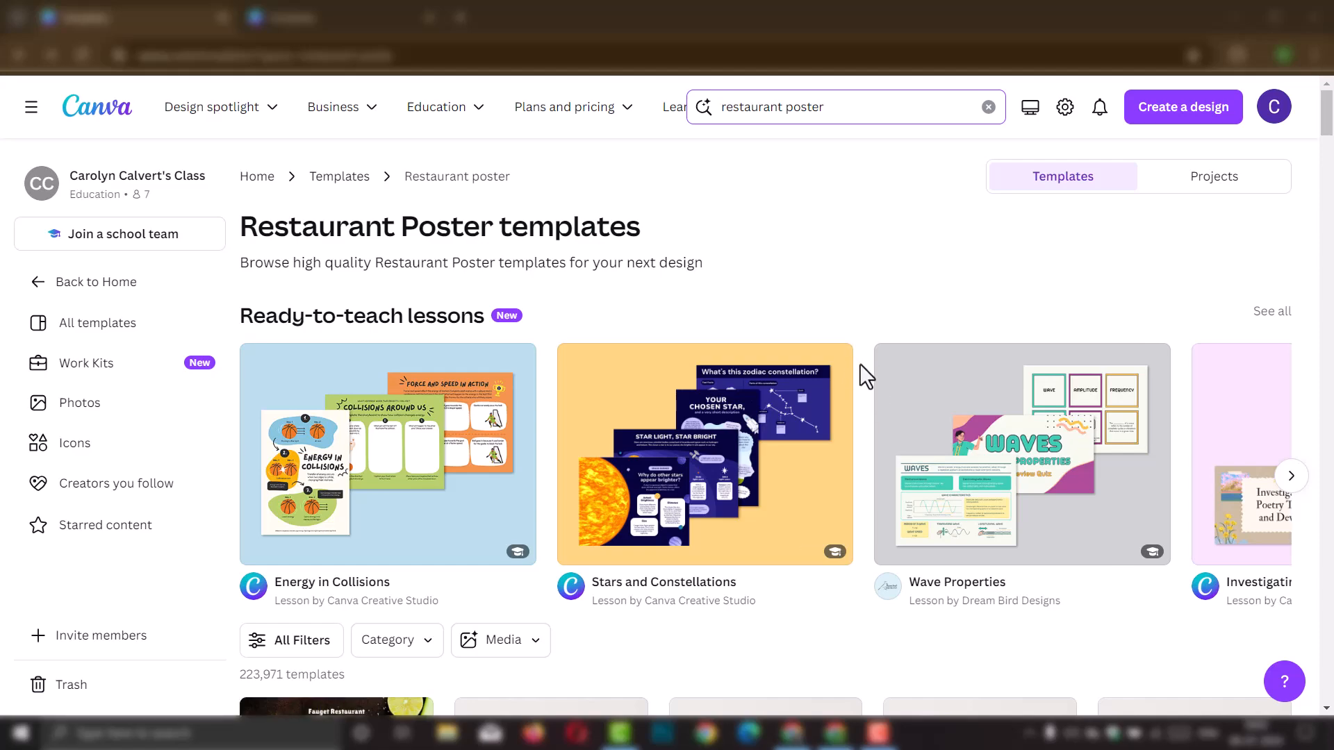
# Step: Look through the restaurant poster templates for a design suitable for a travel poster
pyautogui.scroll(-5, 859, 504)
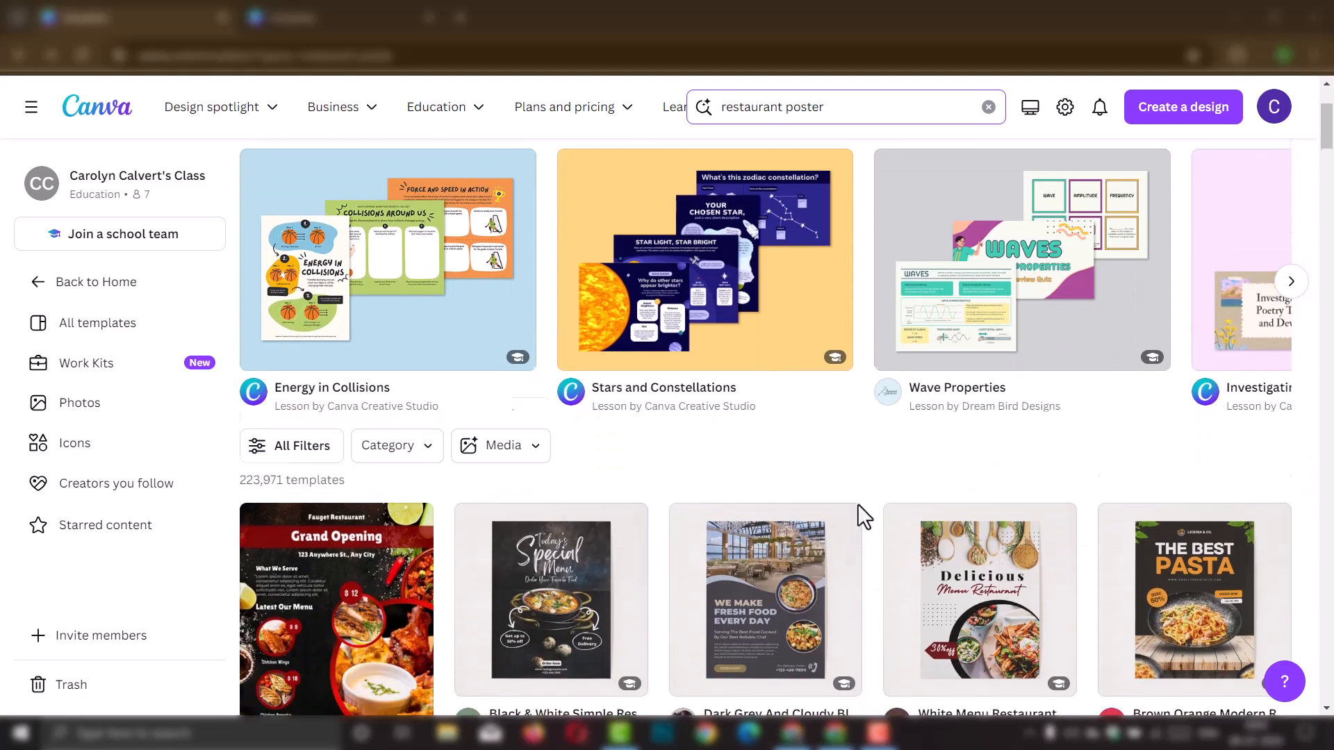
pyautogui.scroll(-9, 861, 498)
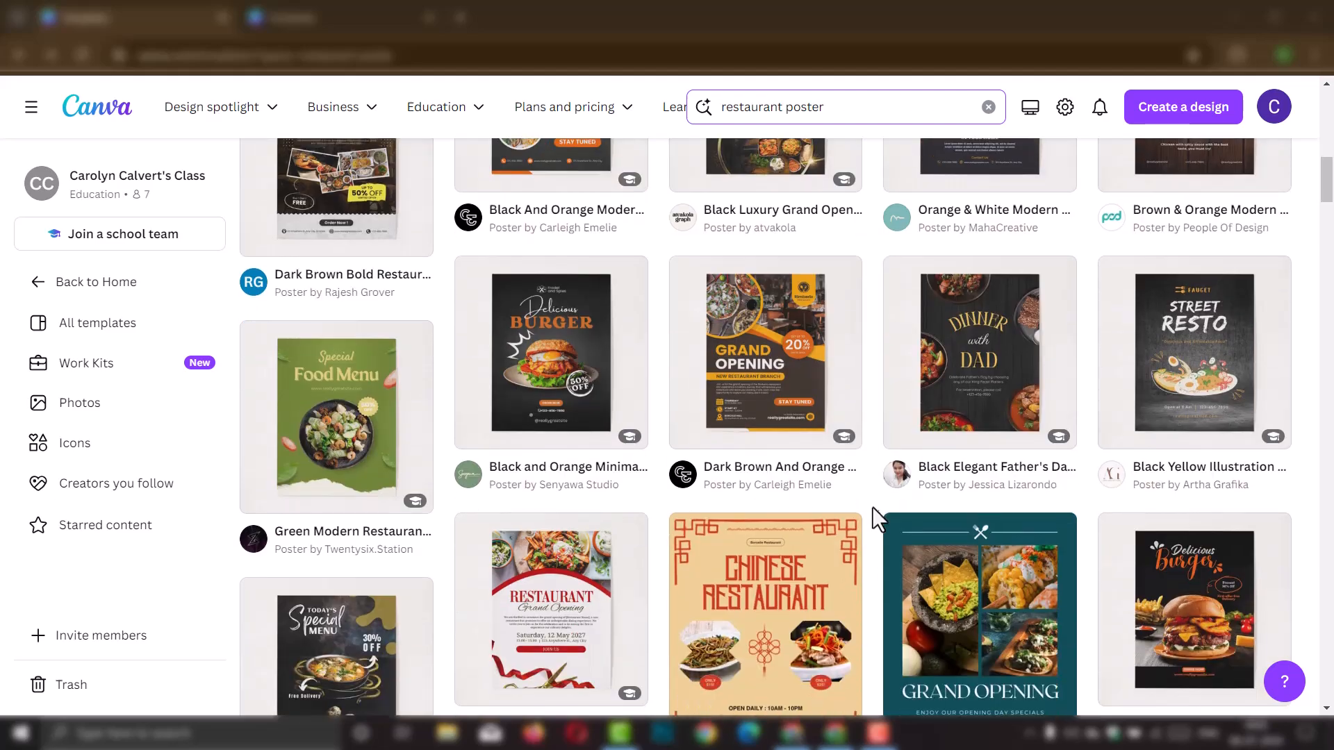
pyautogui.scroll(-5, 872, 503)
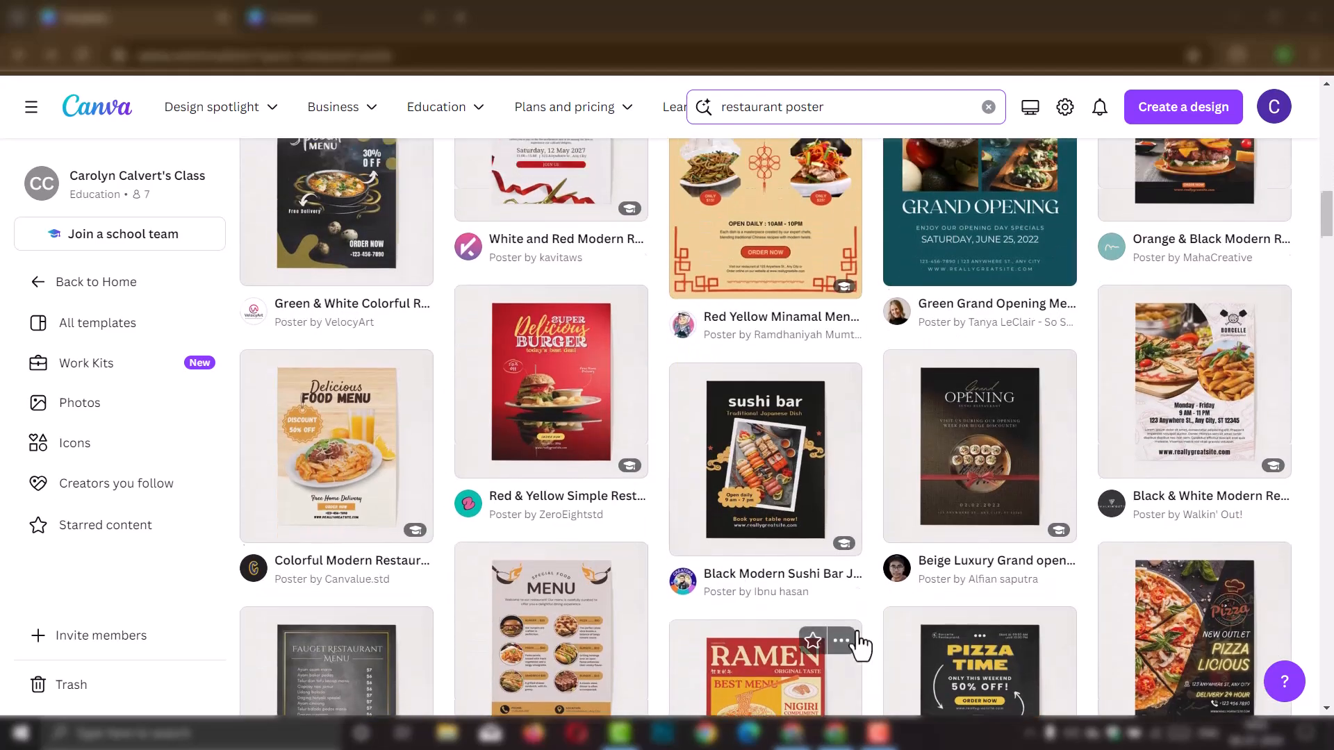
pyautogui.scroll(9, 861, 637)
pyautogui.scroll(7, 715, 591)
pyautogui.scroll(3, 465, 514)
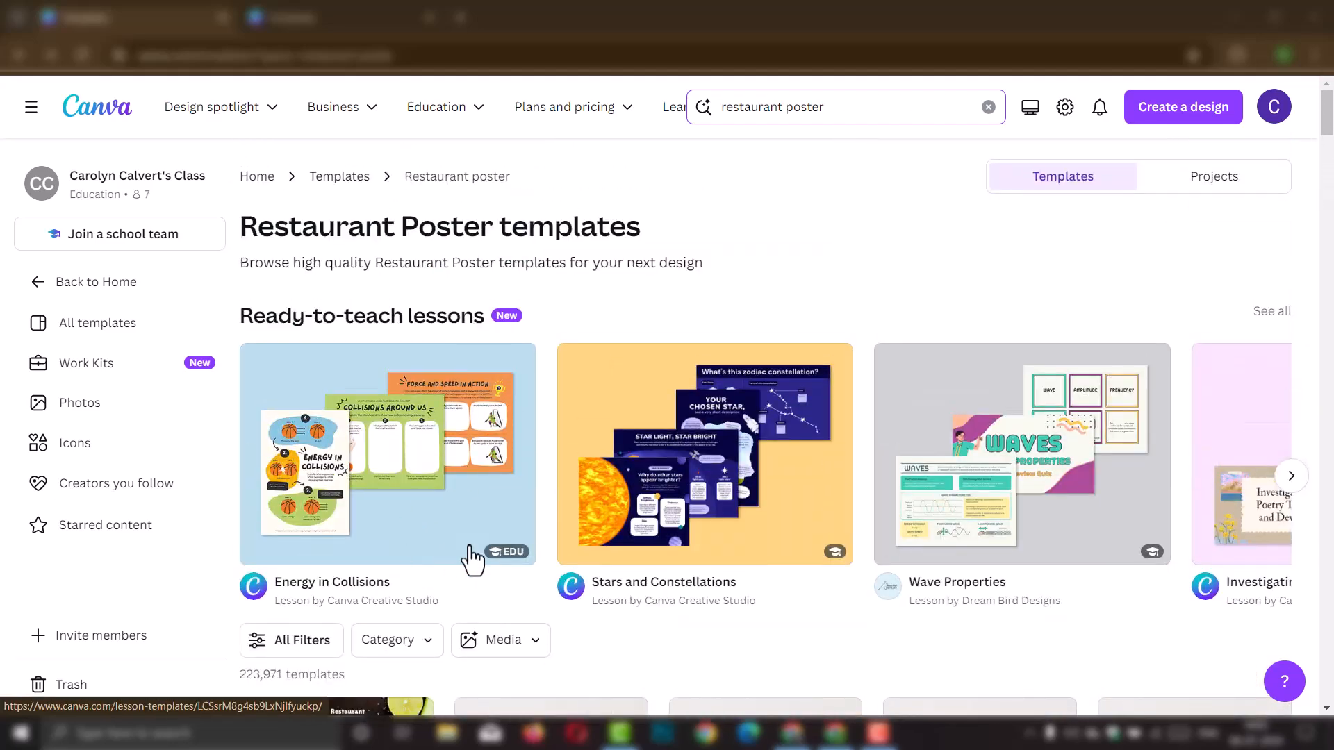
pyautogui.scroll(-5, 602, 542)
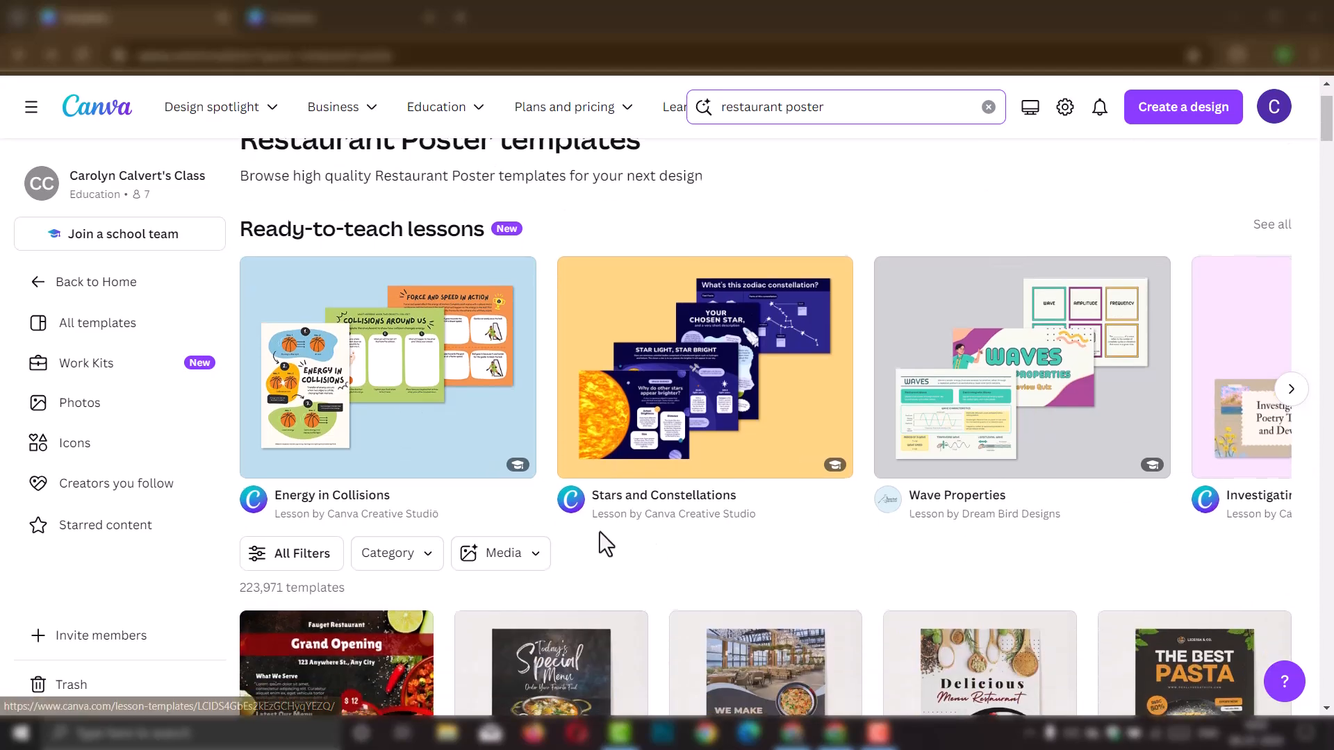
pyautogui.scroll(-7, 625, 531)
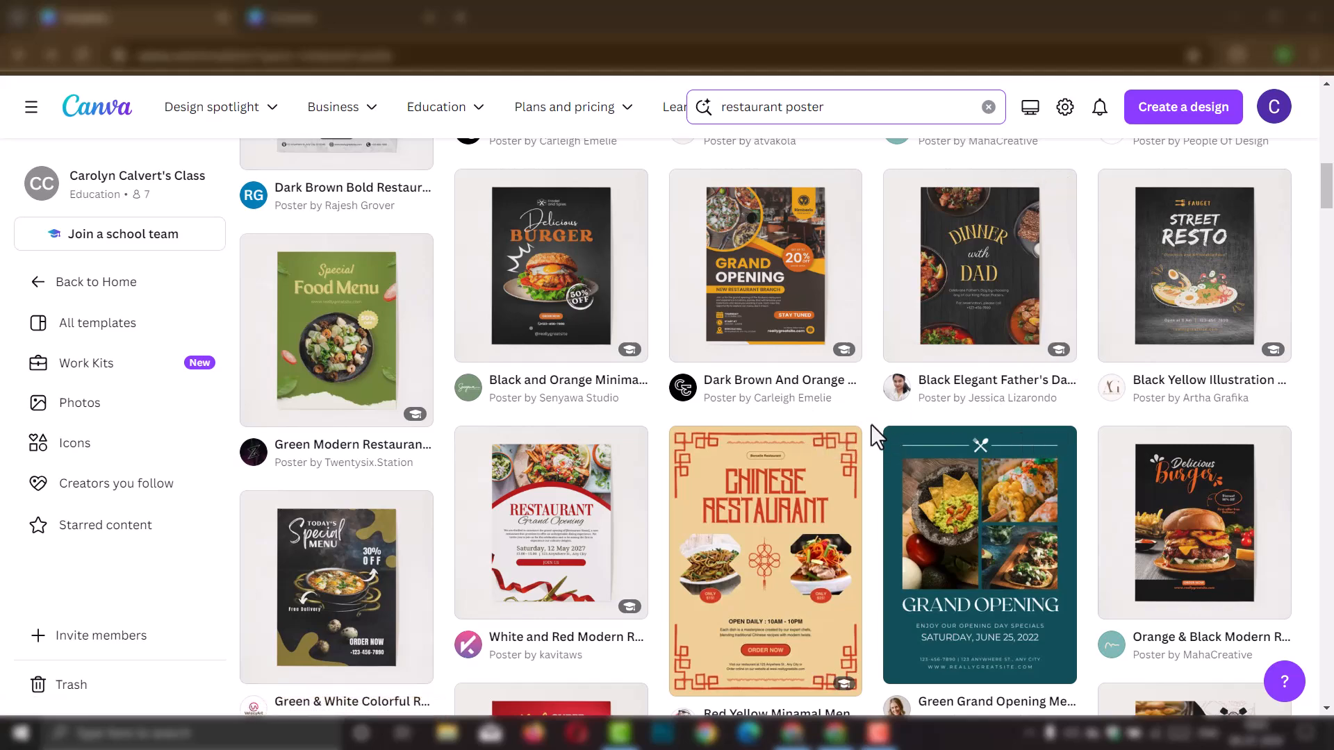
pyautogui.scroll(-9, 870, 424)
pyautogui.scroll(-7, 869, 448)
pyautogui.scroll(6, 874, 542)
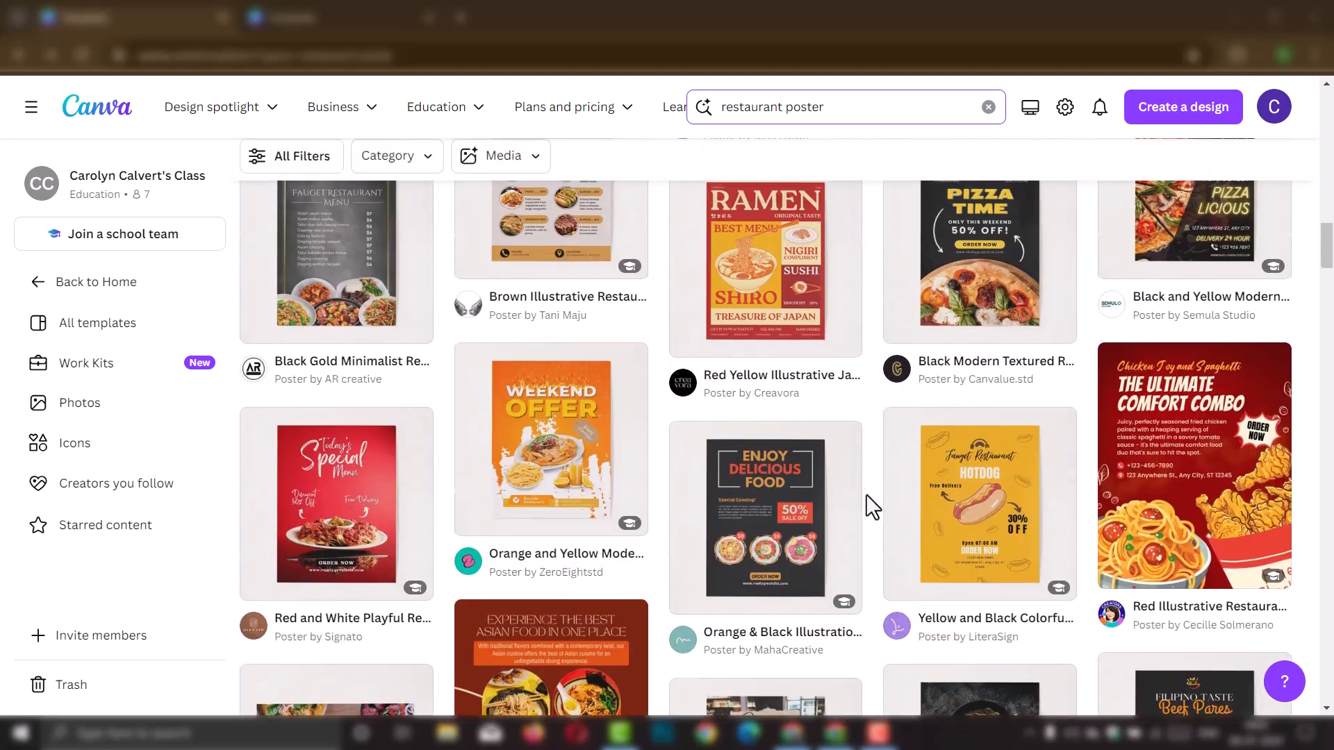
# Step: Open the Black Simple Modern Beef Steak Food Menu Poster template for customising and look over its layout
pyautogui.click(337, 17)
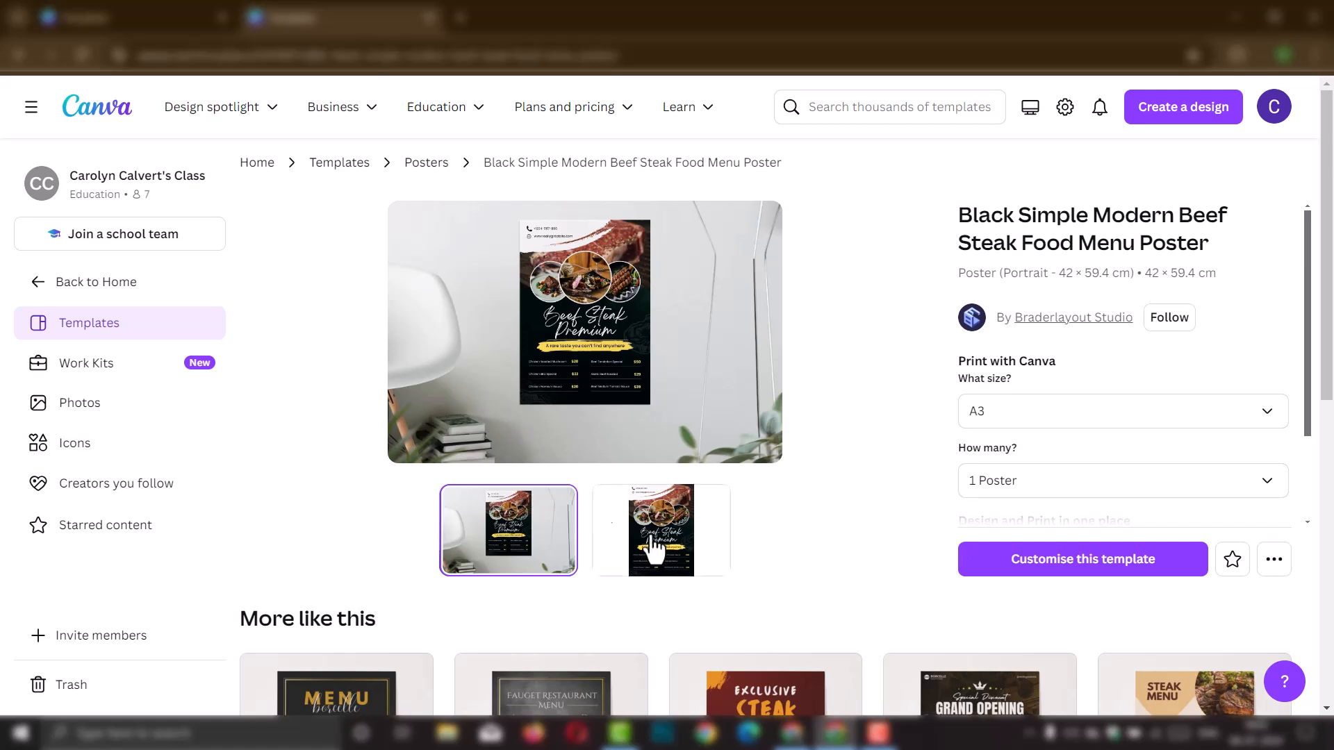
pyautogui.click(1060, 567)
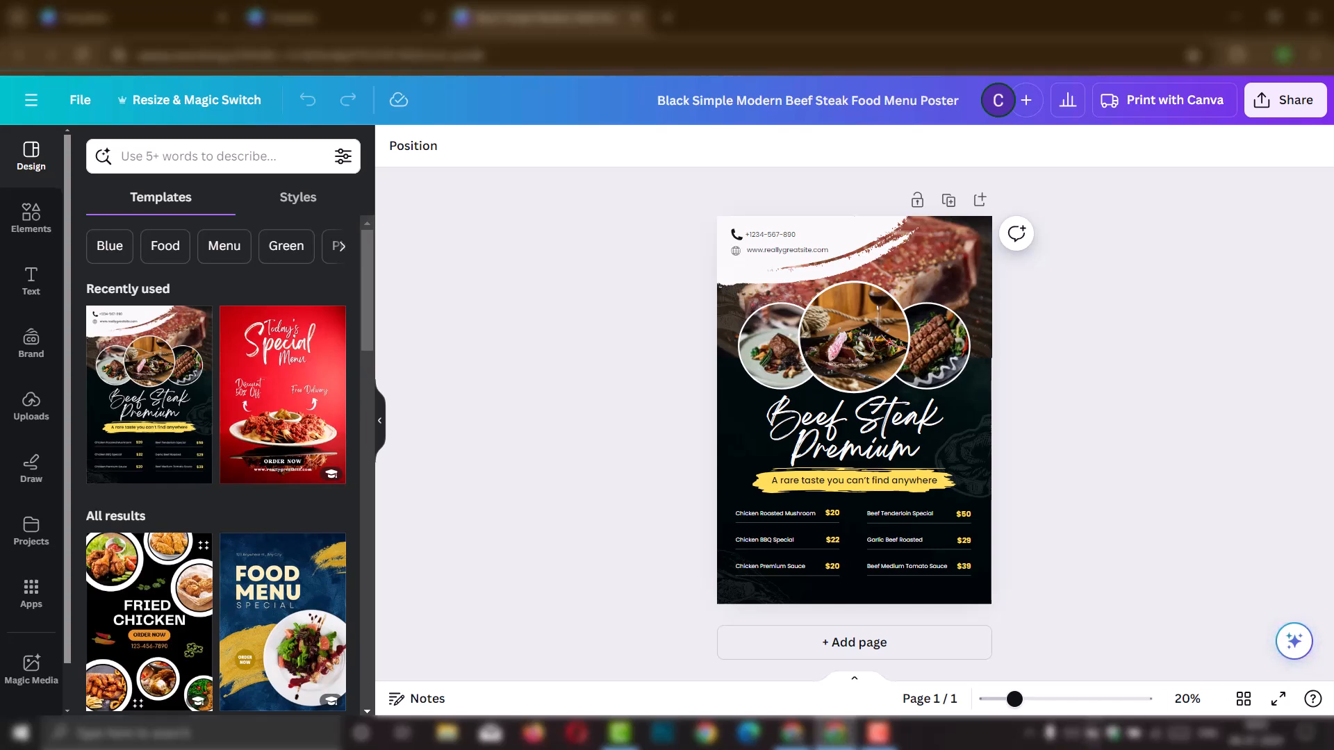
pyautogui.keyDown('ctrl'); pyautogui.scroll(6, 918, 415); pyautogui.keyUp('ctrl')
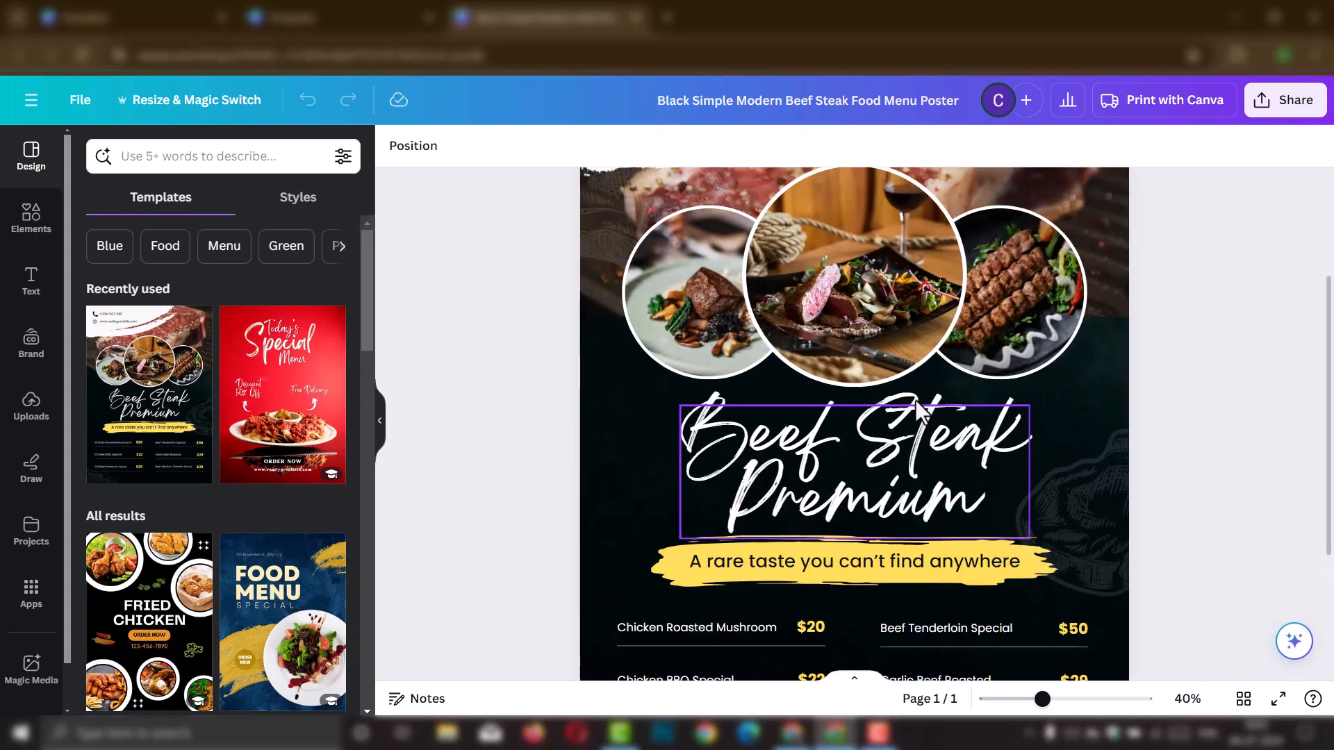
pyautogui.keyDown('ctrl'); pyautogui.scroll(-3, 902, 434); pyautogui.keyUp('ctrl')
pyautogui.scroll(5, 901, 444)
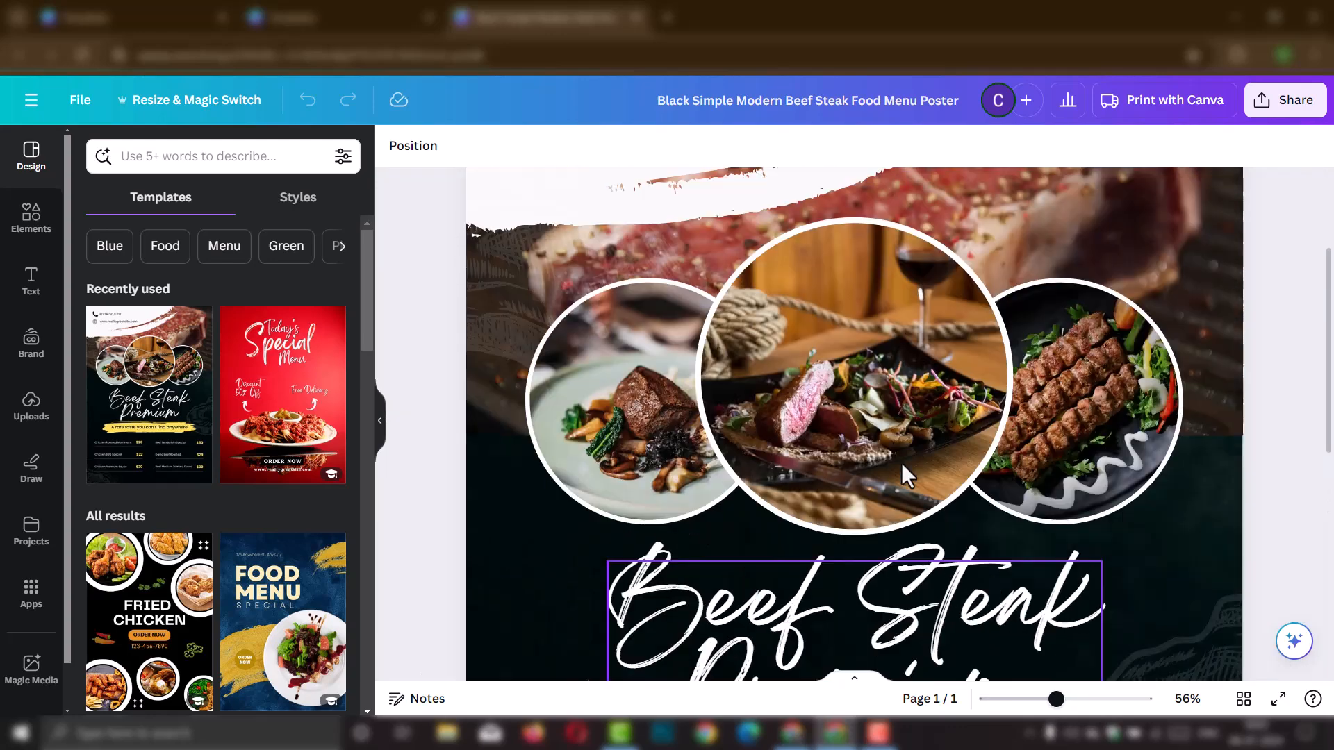
pyautogui.scroll(-3, 890, 515)
pyautogui.scroll(-7, 890, 518)
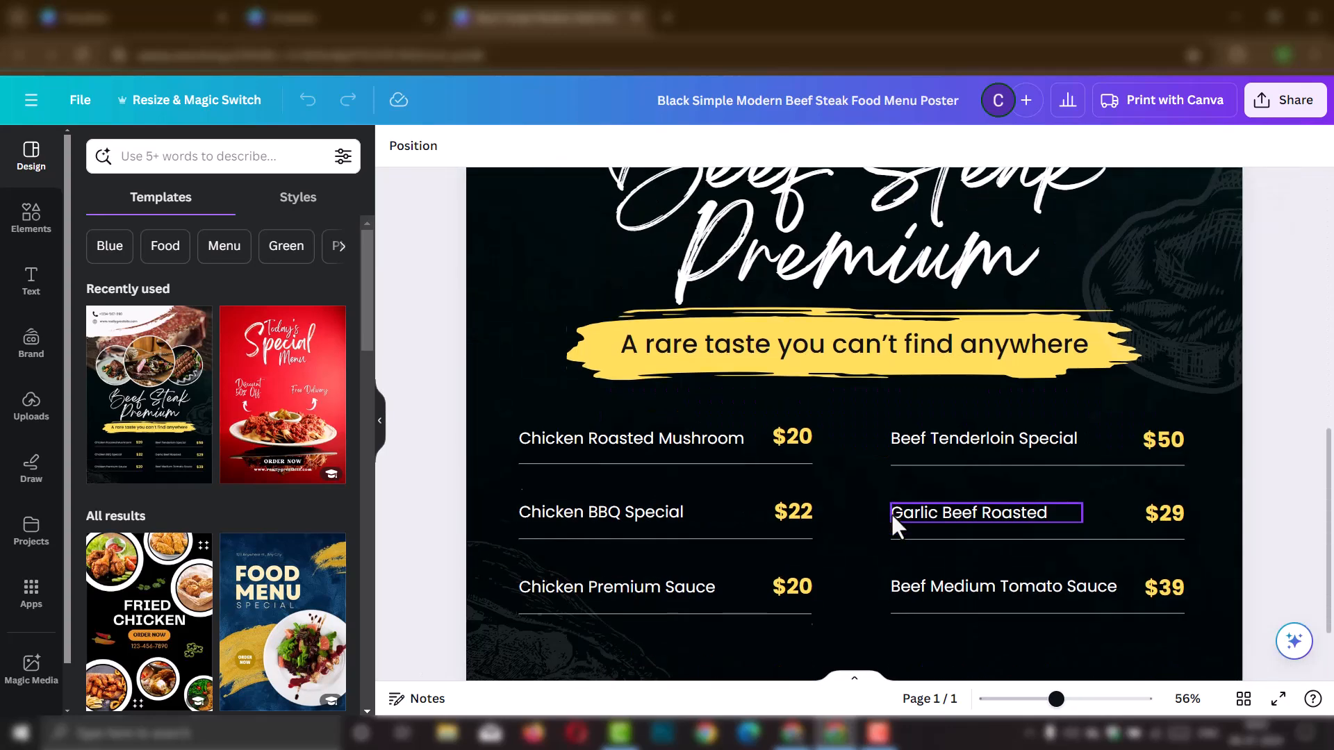
pyautogui.scroll(10, 687, 590)
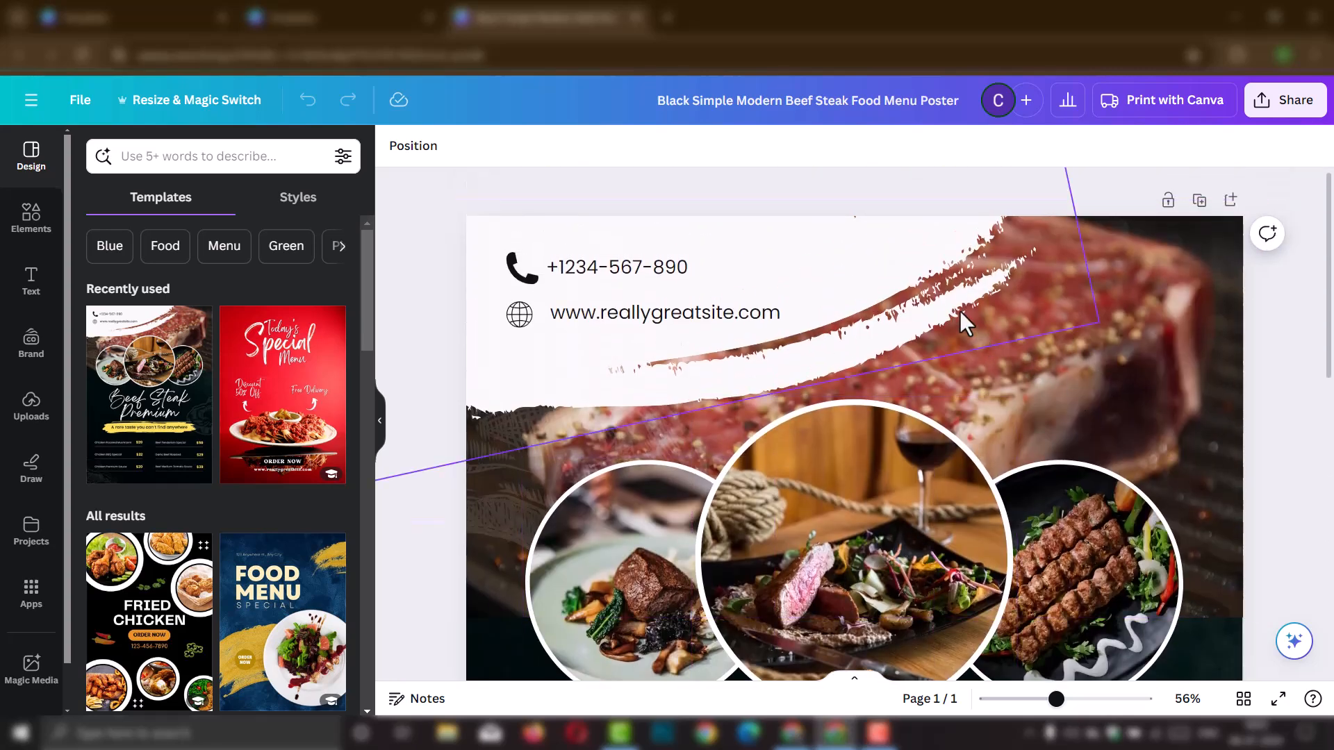
# Step: Replace the phone number in the poster's white header area with a new placeholder number
pyautogui.click(616, 273)
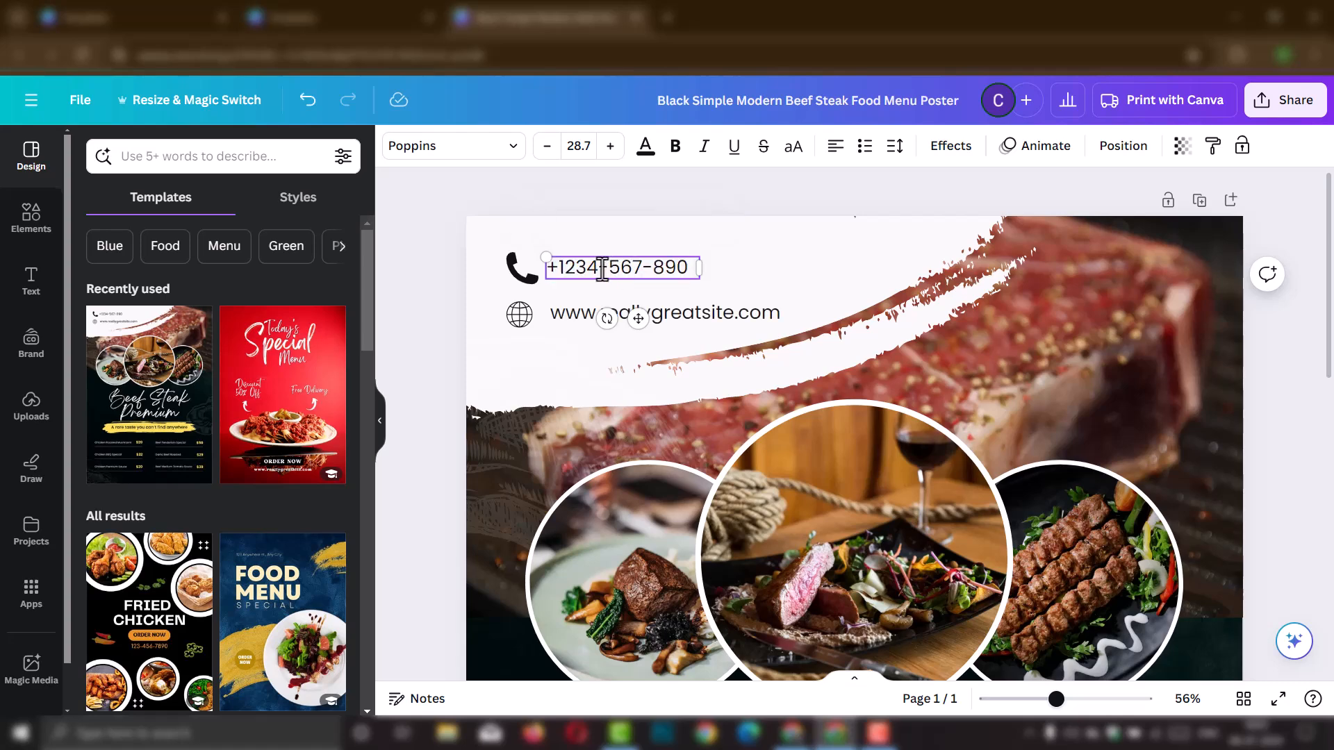
pyautogui.moveTo(580, 274); pyautogui.dragTo(688, 276)
pyautogui.write('999-999-')
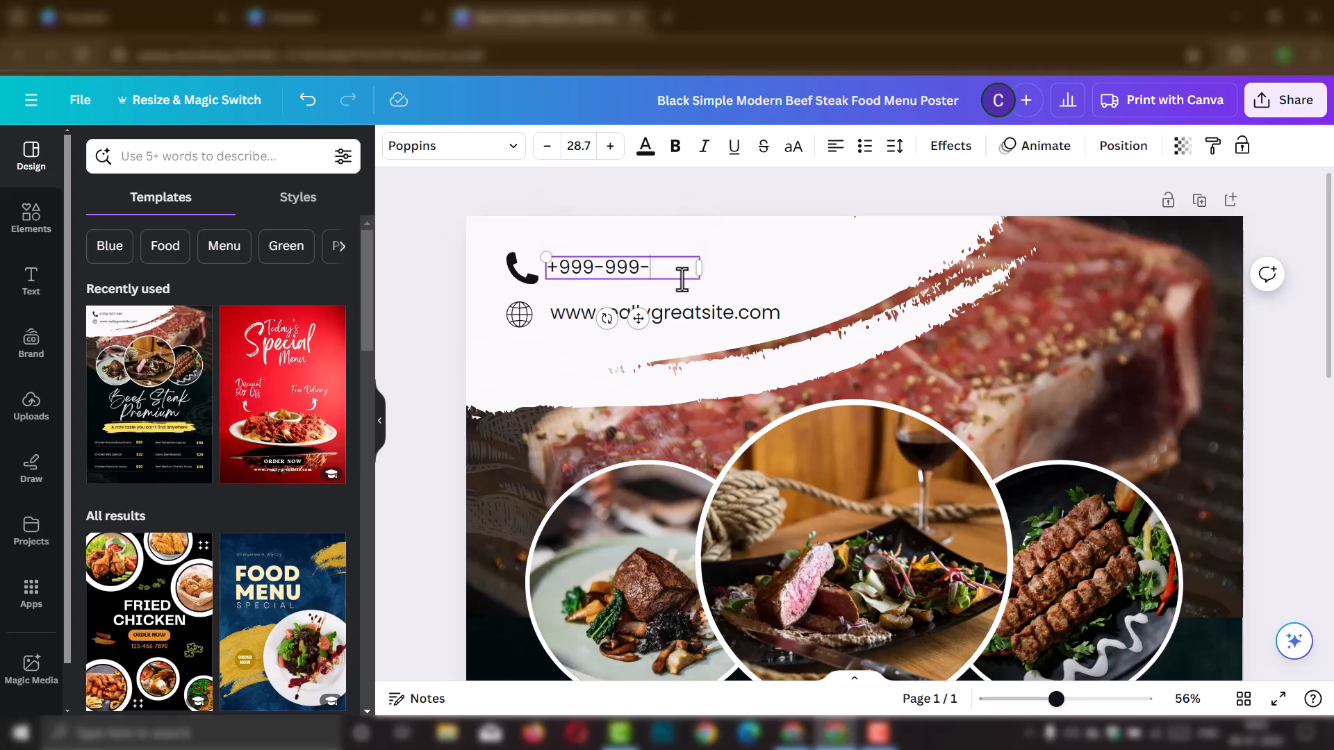
# Step: Delete the website address and its globe icon from the poster's header
pyautogui.click(713, 322)
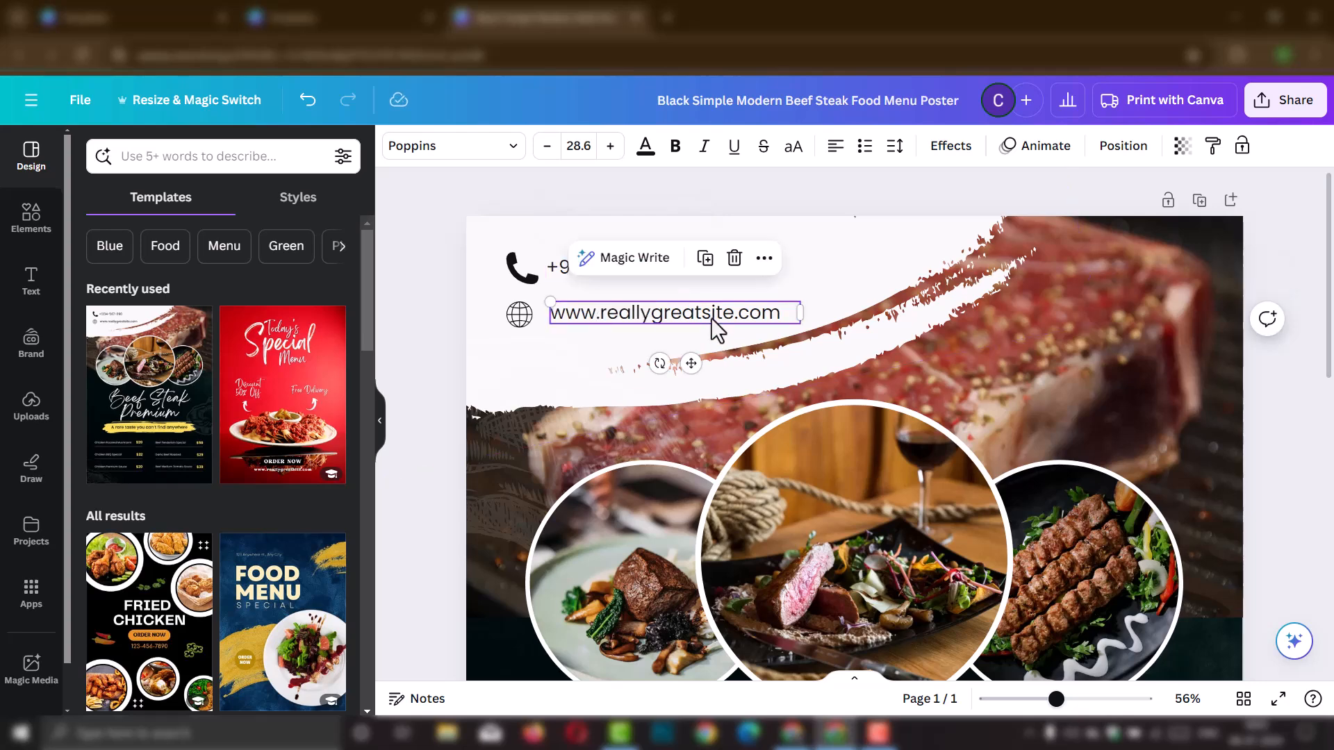
pyautogui.doubleClick(711, 318)
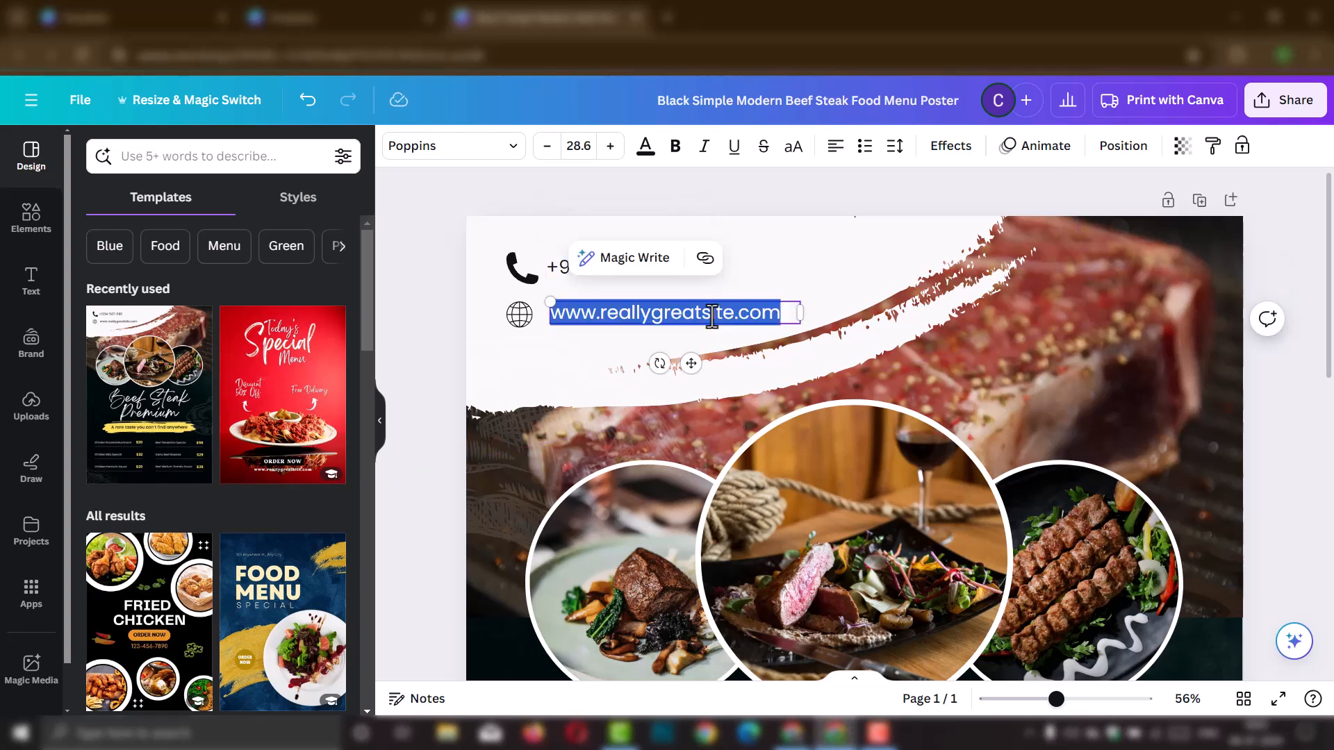
pyautogui.click(598, 320)
pyautogui.click(517, 318)
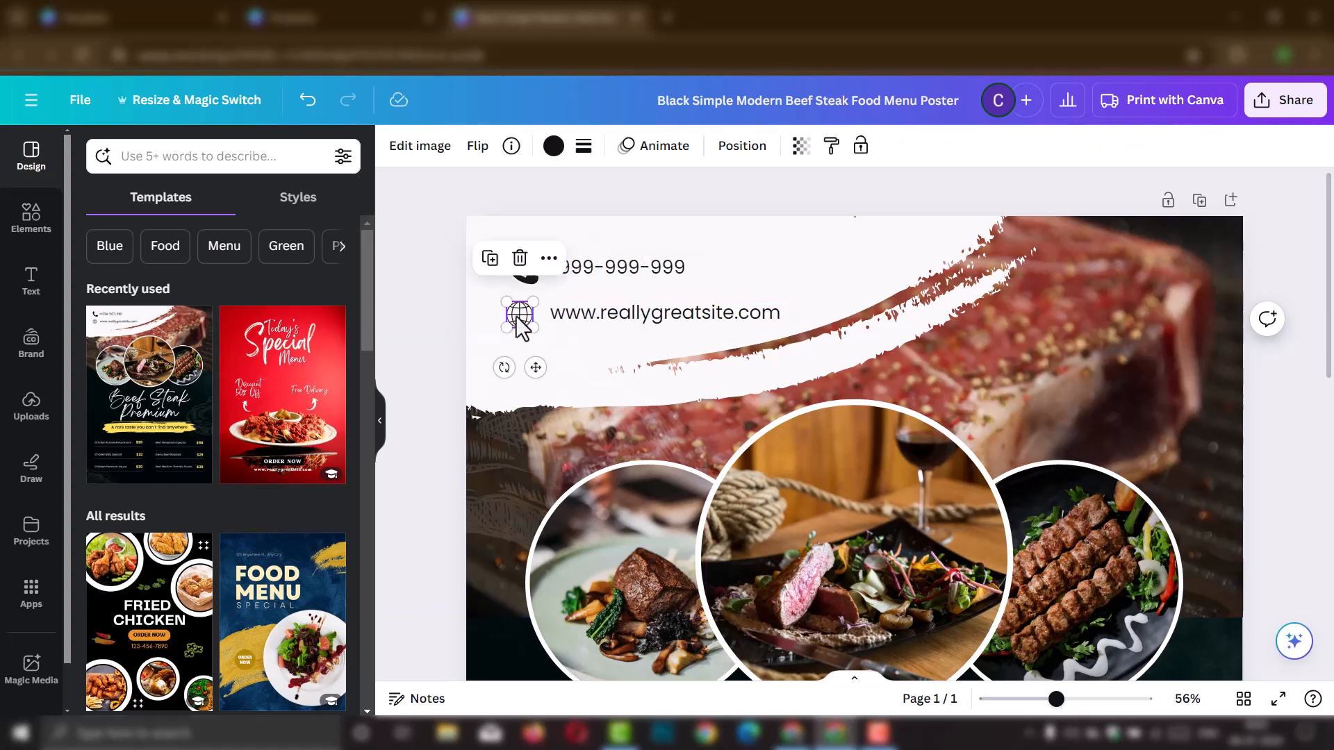
pyautogui.press('Delete')
pyautogui.click(605, 321)
pyautogui.press('Delete')
# Step: Move the phone number and its phone icon down to where the website line was
pyautogui.click(584, 286)
pyautogui.moveTo(584, 286); pyautogui.dragTo(585, 320)
pyautogui.moveTo(514, 273); pyautogui.dragTo(517, 314)
# Step: Add the white SALE font combination with the red layered shadow and place it above the phone number in the header
pyautogui.click(42, 299)
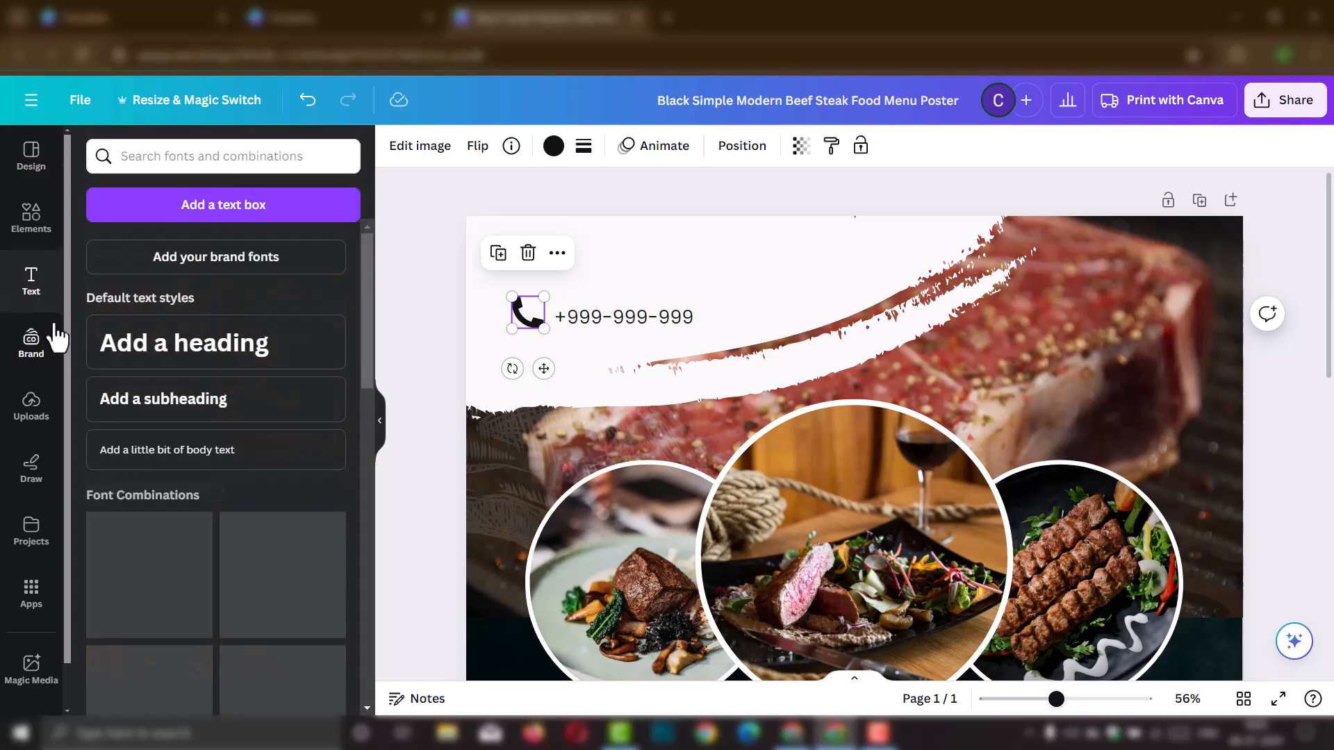
pyautogui.scroll(-10, 217, 532)
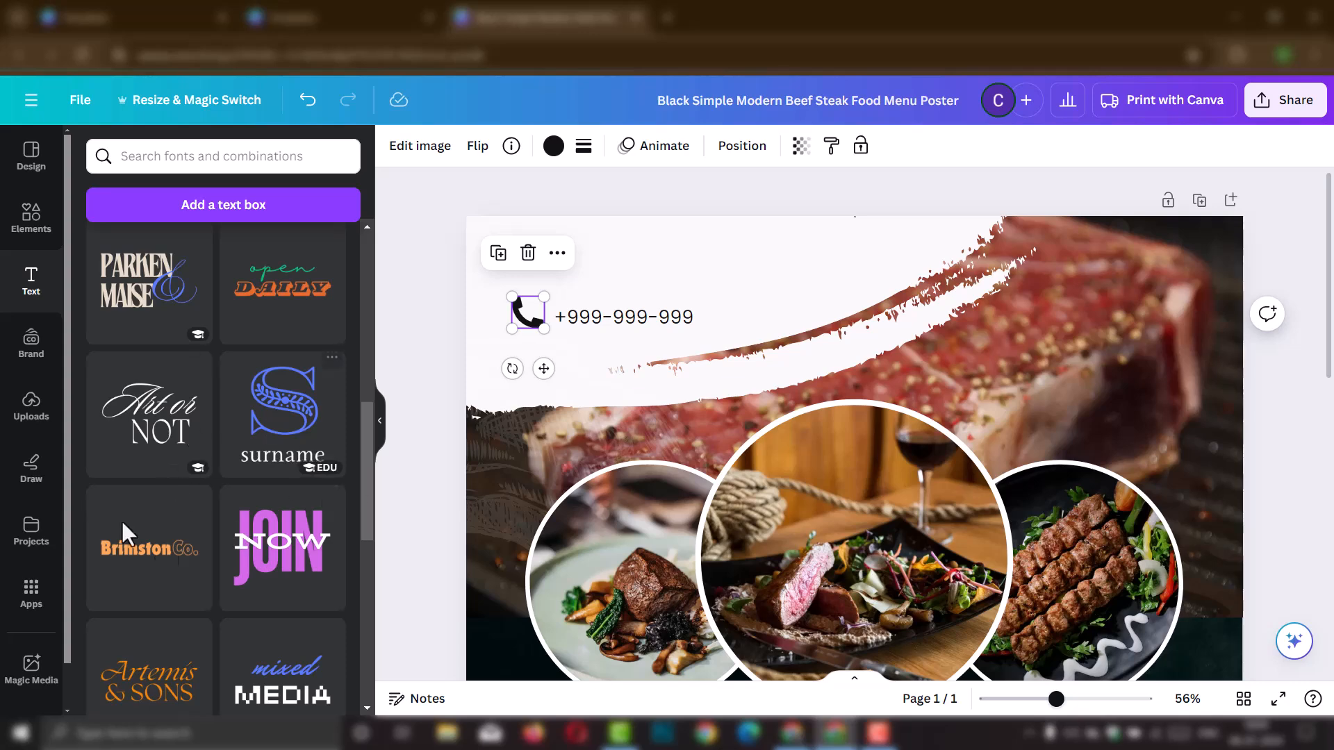
pyautogui.scroll(-5, 222, 514)
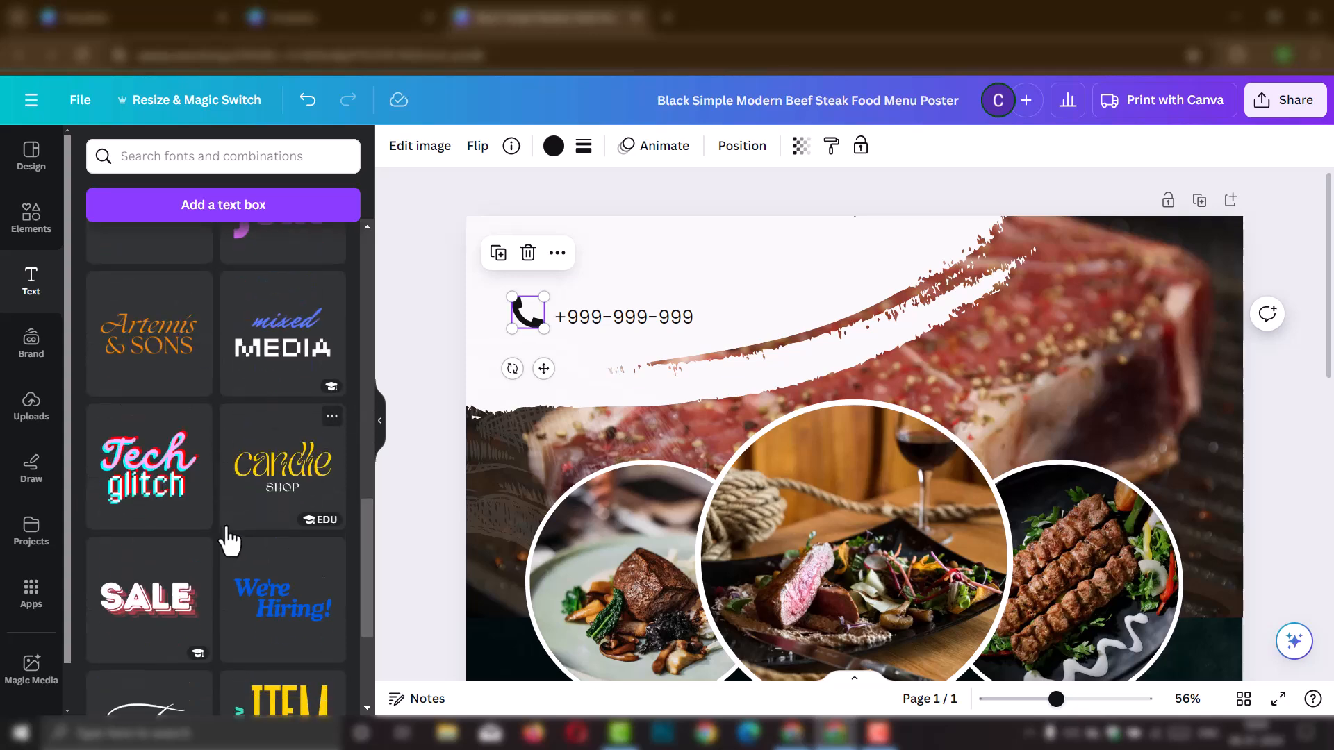
pyautogui.scroll(-3, 278, 611)
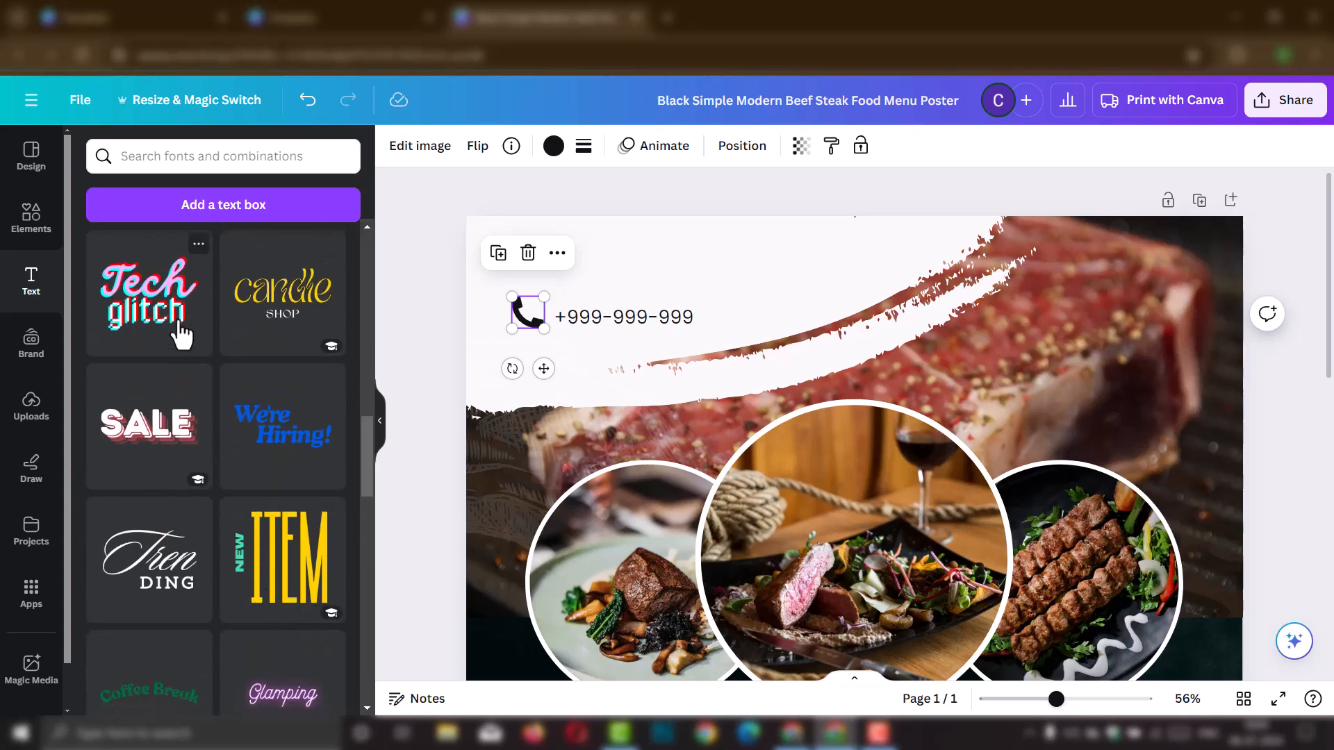
pyautogui.scroll(8, 214, 515)
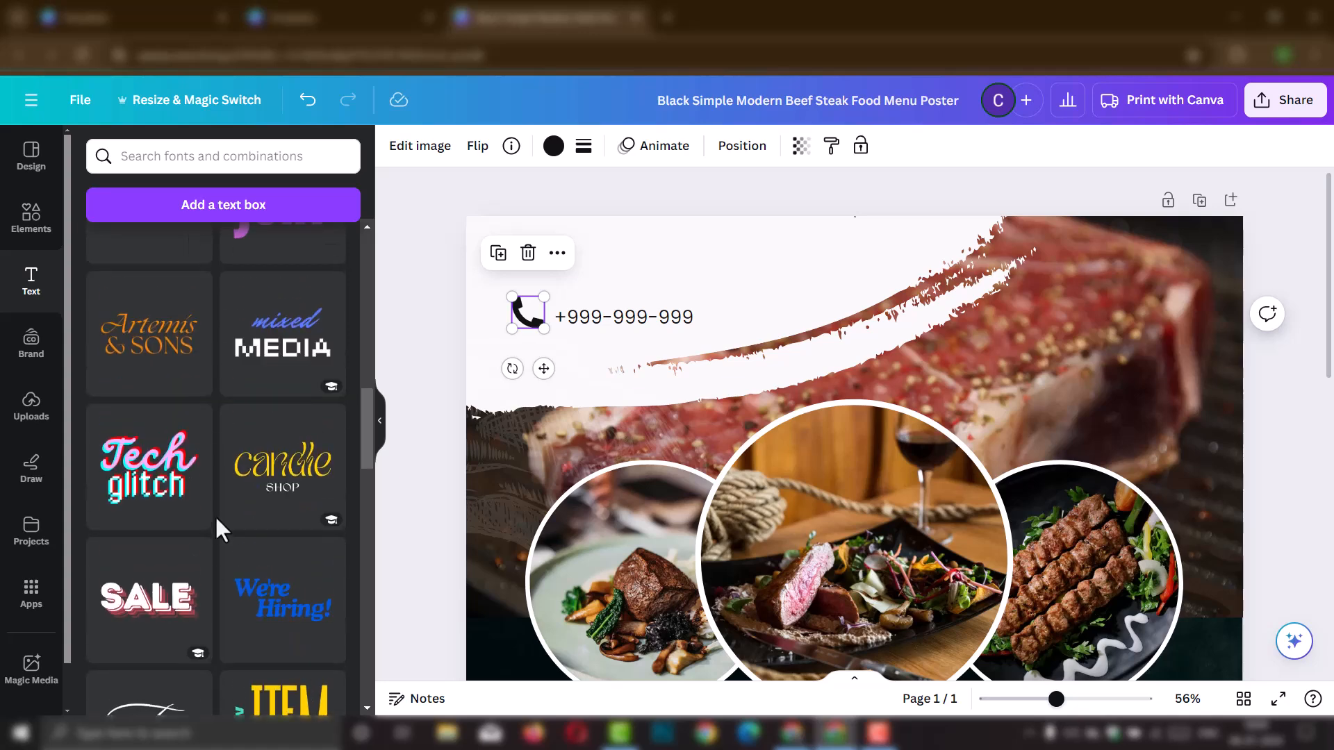
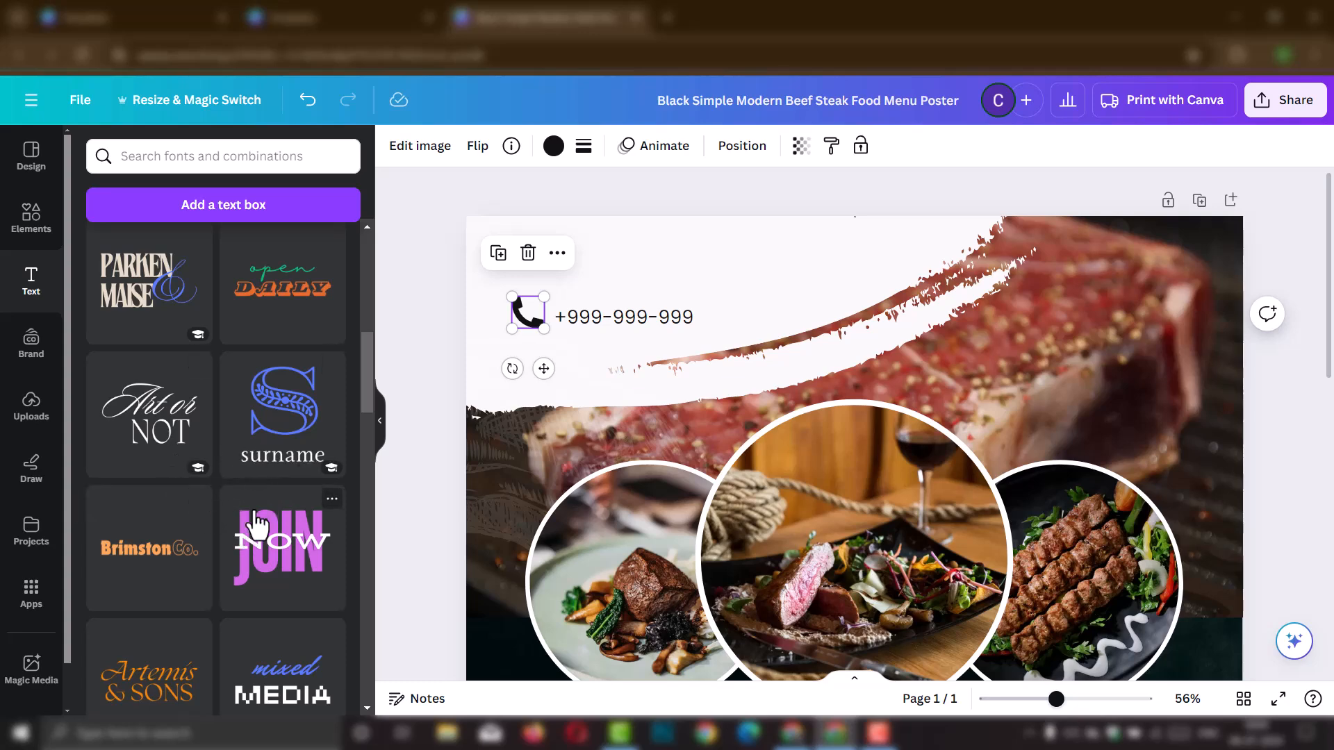
pyautogui.scroll(9, 264, 505)
pyautogui.scroll(-4, 260, 497)
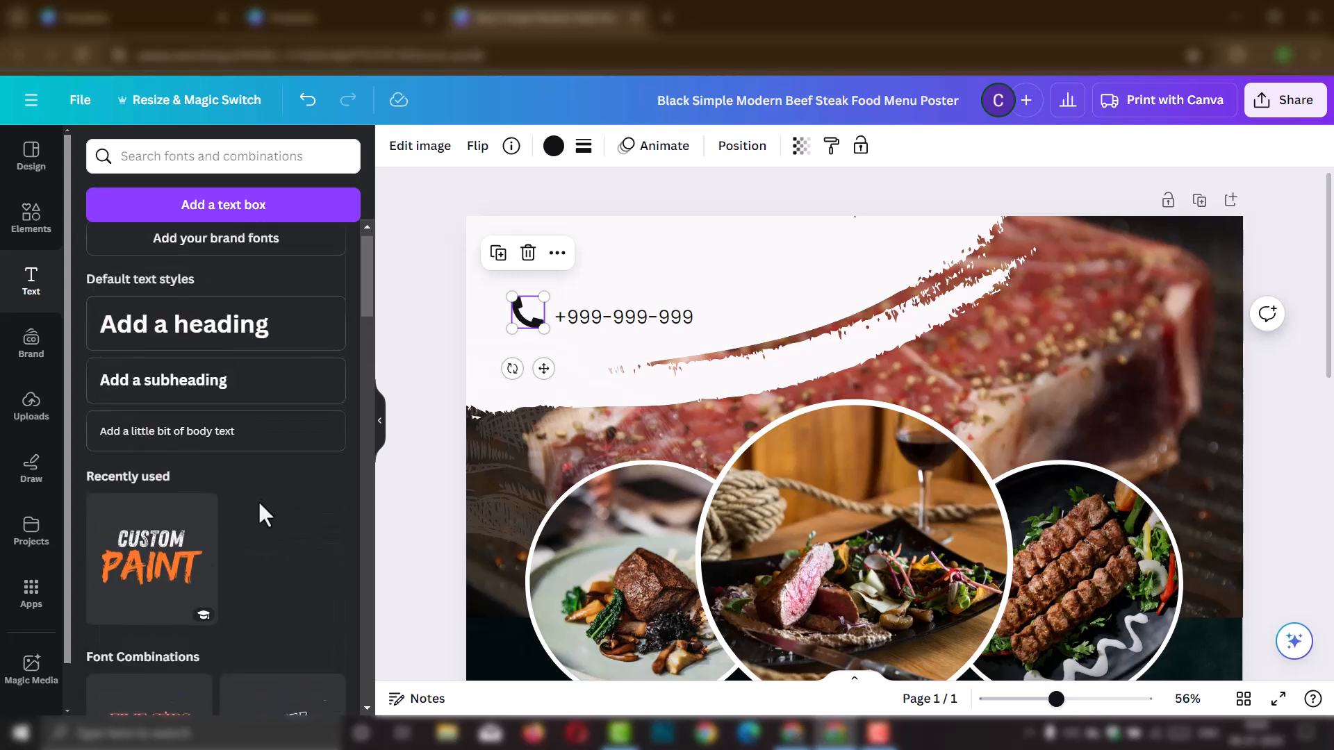
pyautogui.scroll(-12, 225, 473)
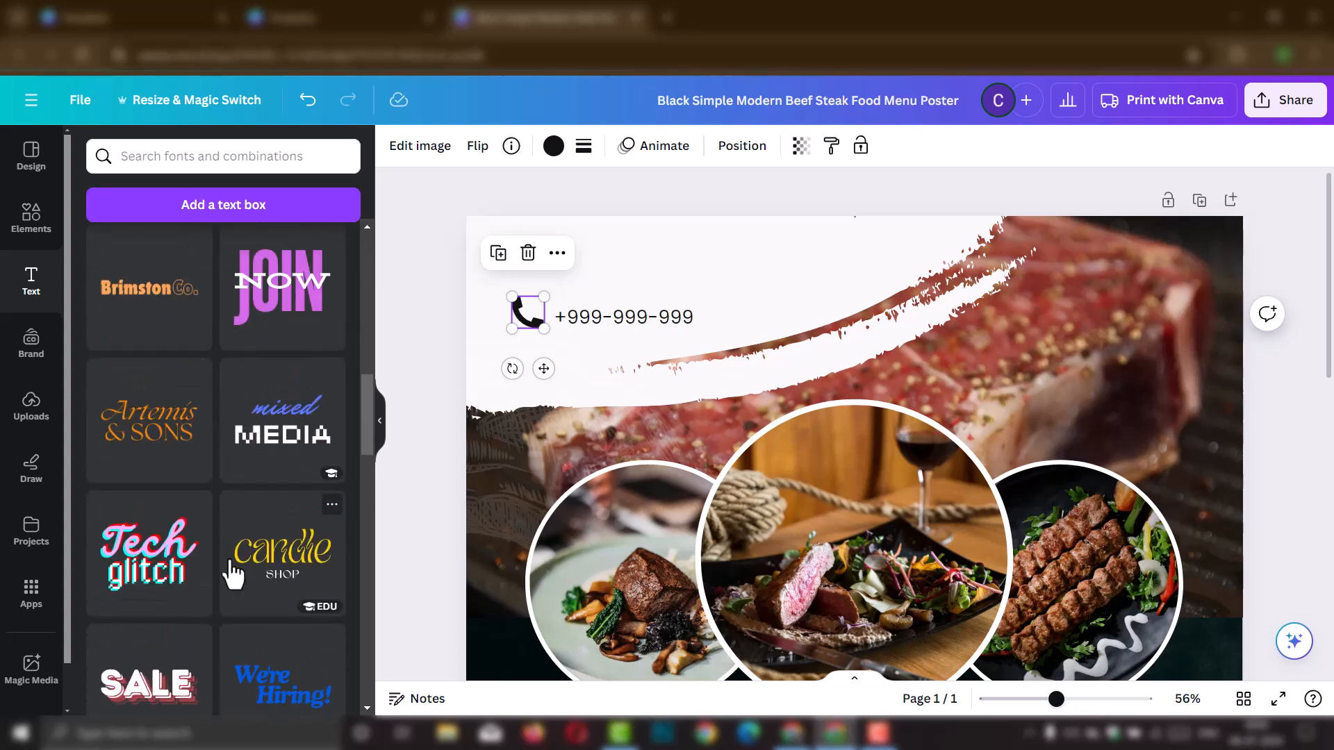
pyautogui.scroll(-8, 231, 563)
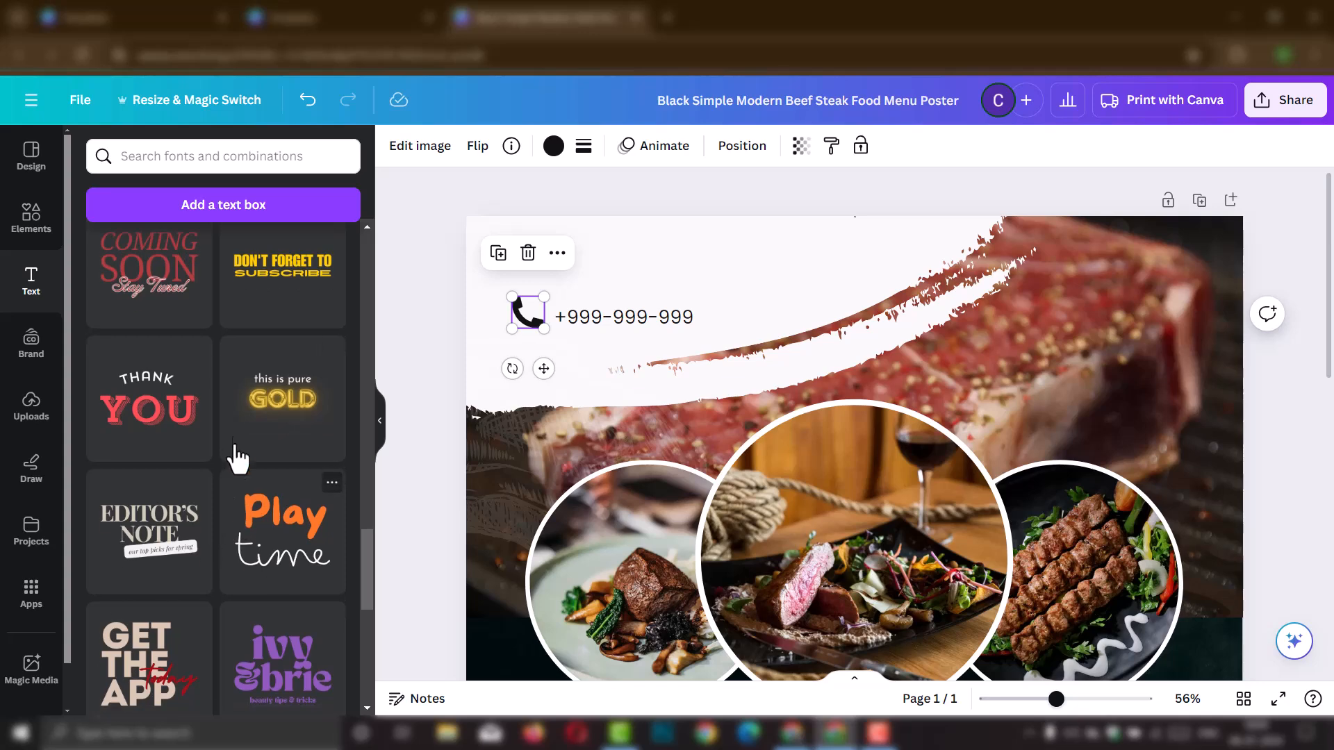
pyautogui.scroll(4, 223, 574)
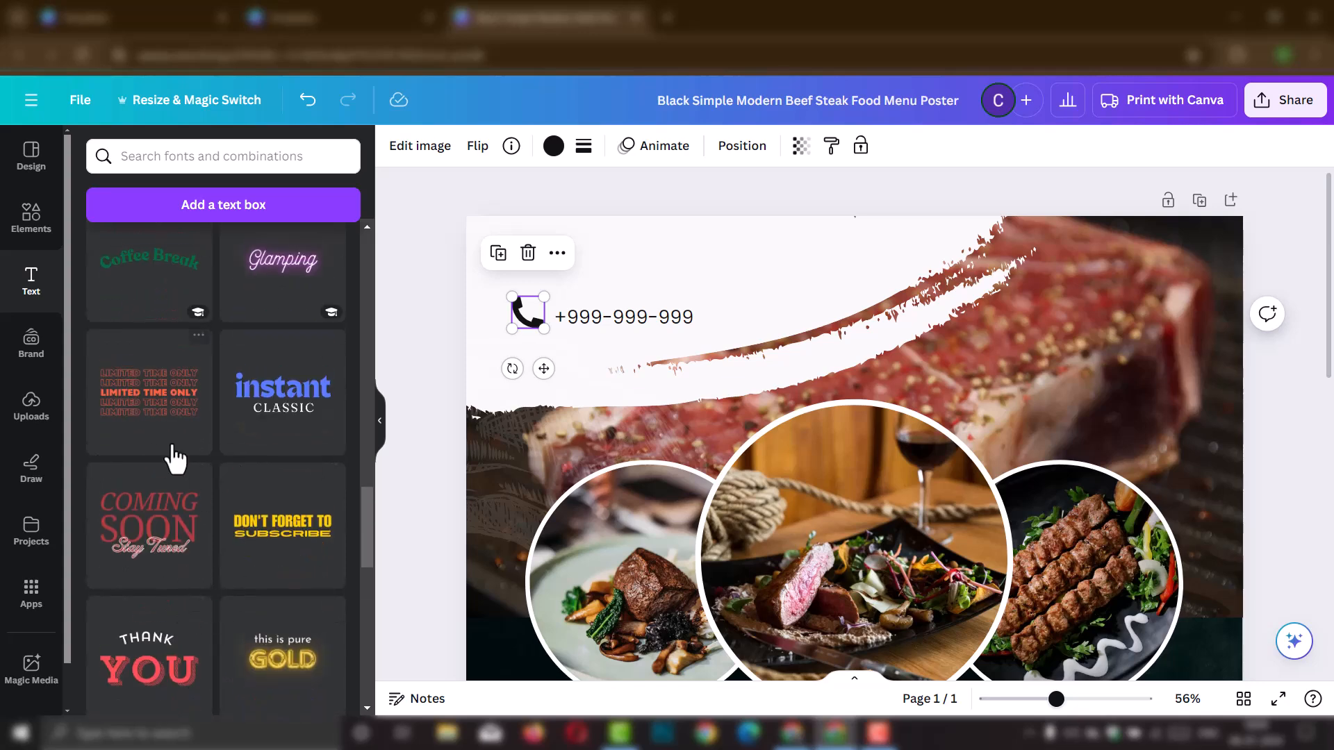
pyautogui.scroll(5, 182, 507)
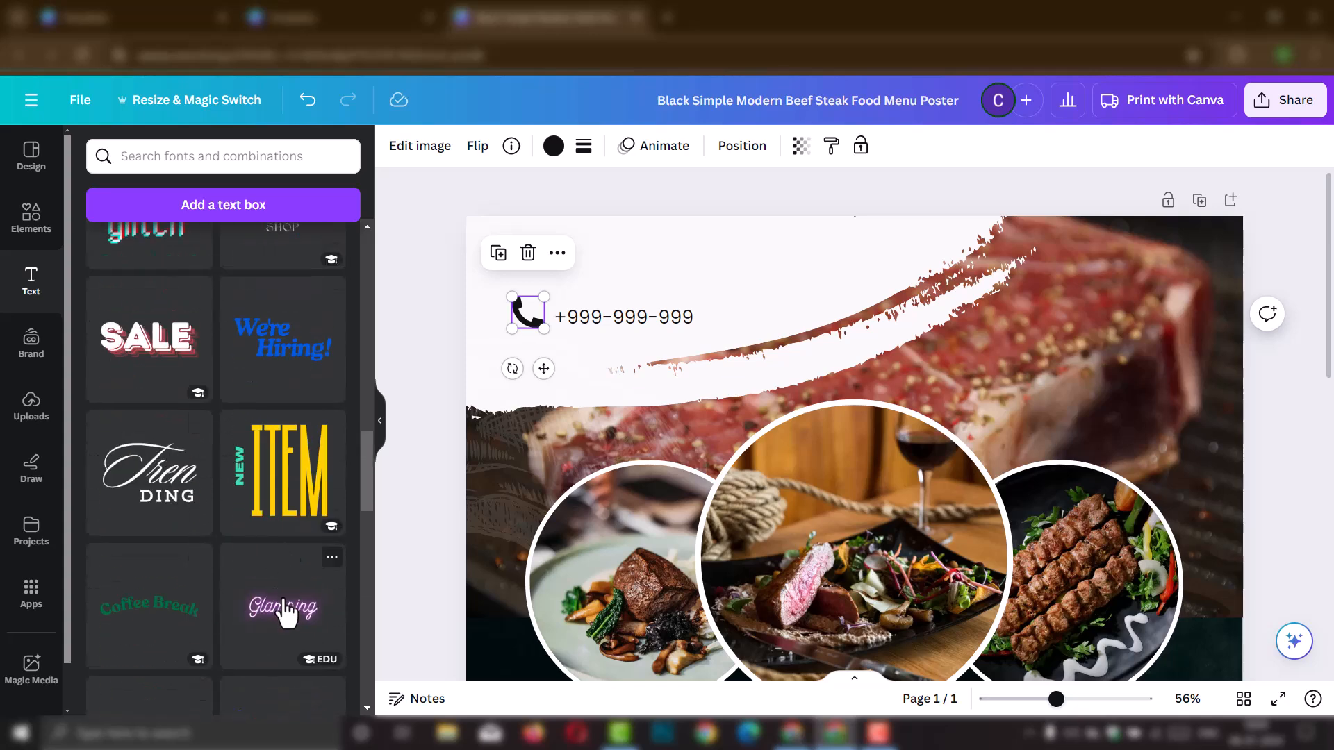
pyautogui.scroll(3, 283, 410)
pyautogui.moveTo(167, 518); pyautogui.dragTo(657, 553)
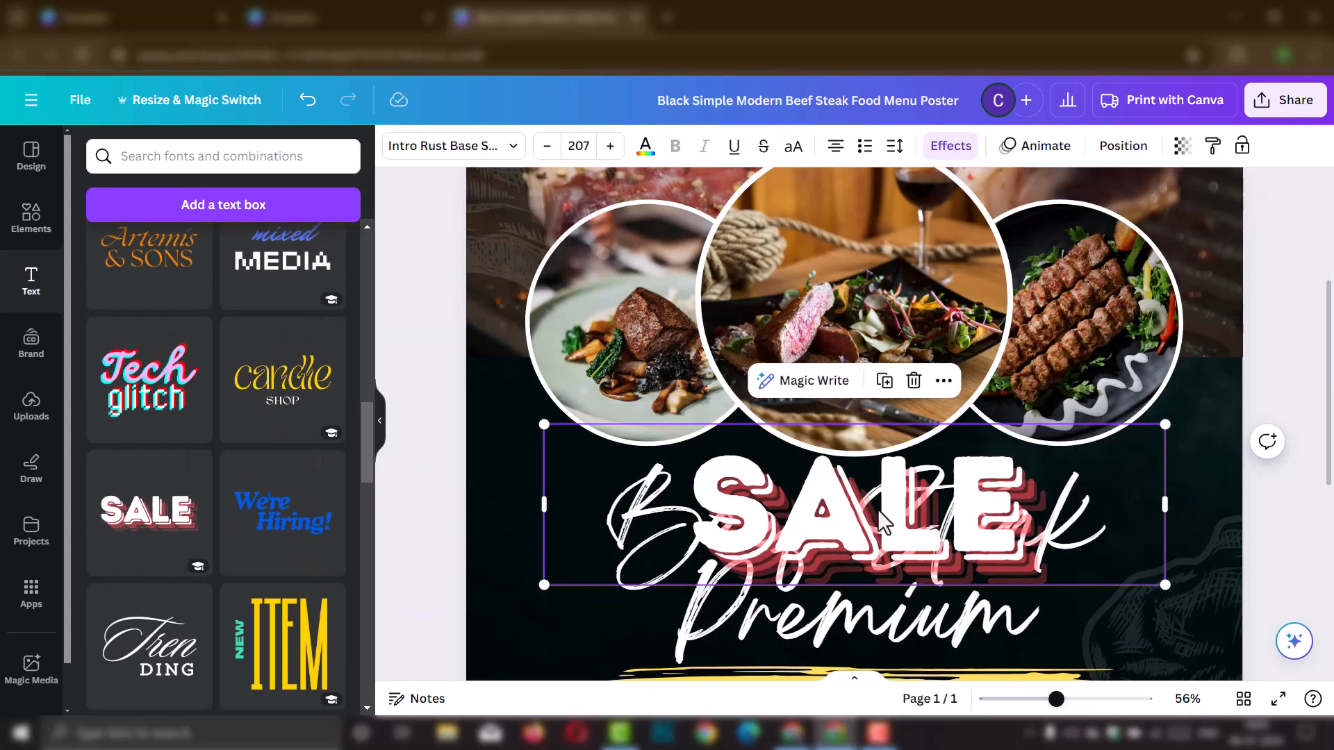
pyautogui.moveTo(883, 526); pyautogui.dragTo(708, 552)
pyautogui.moveTo(690, 486); pyautogui.dragTo(703, 262)
# Step: Replace the SALE text with "ABC TRAVEL"
pyautogui.doubleClick(785, 268)
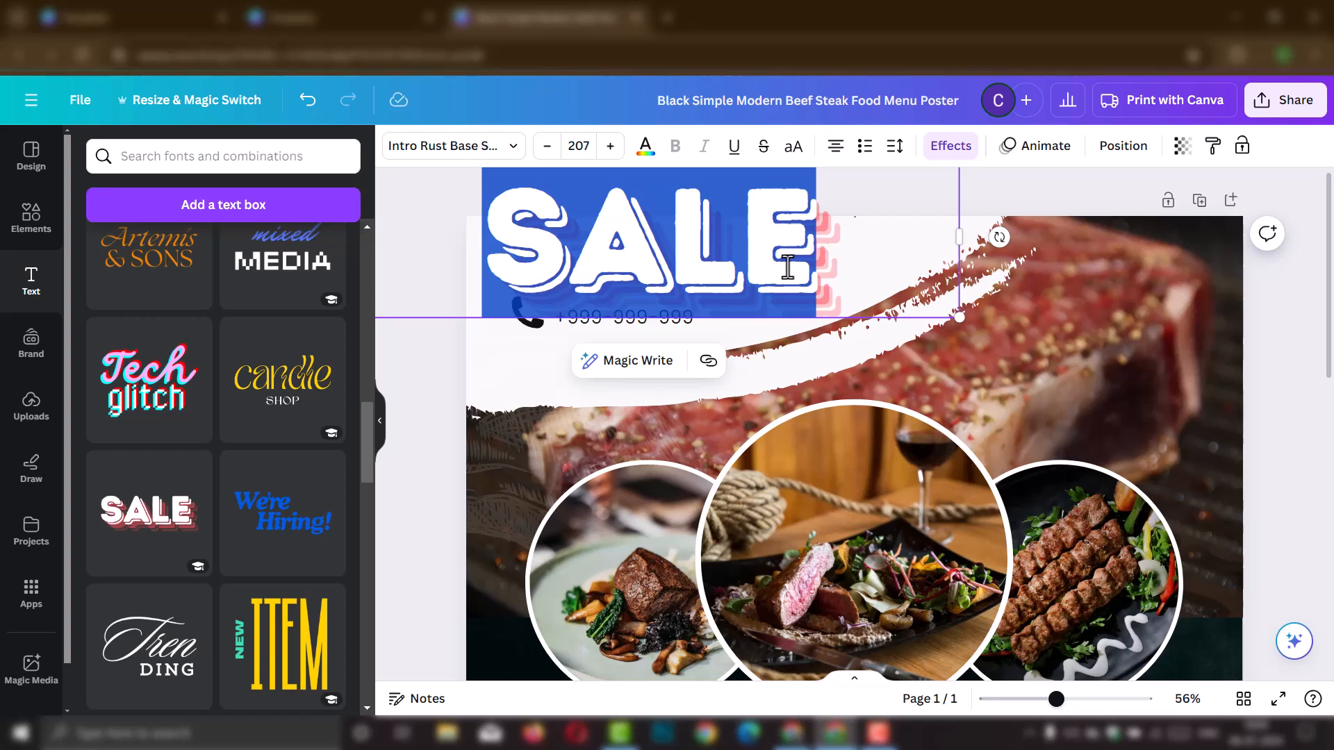
pyautogui.write('ABC')
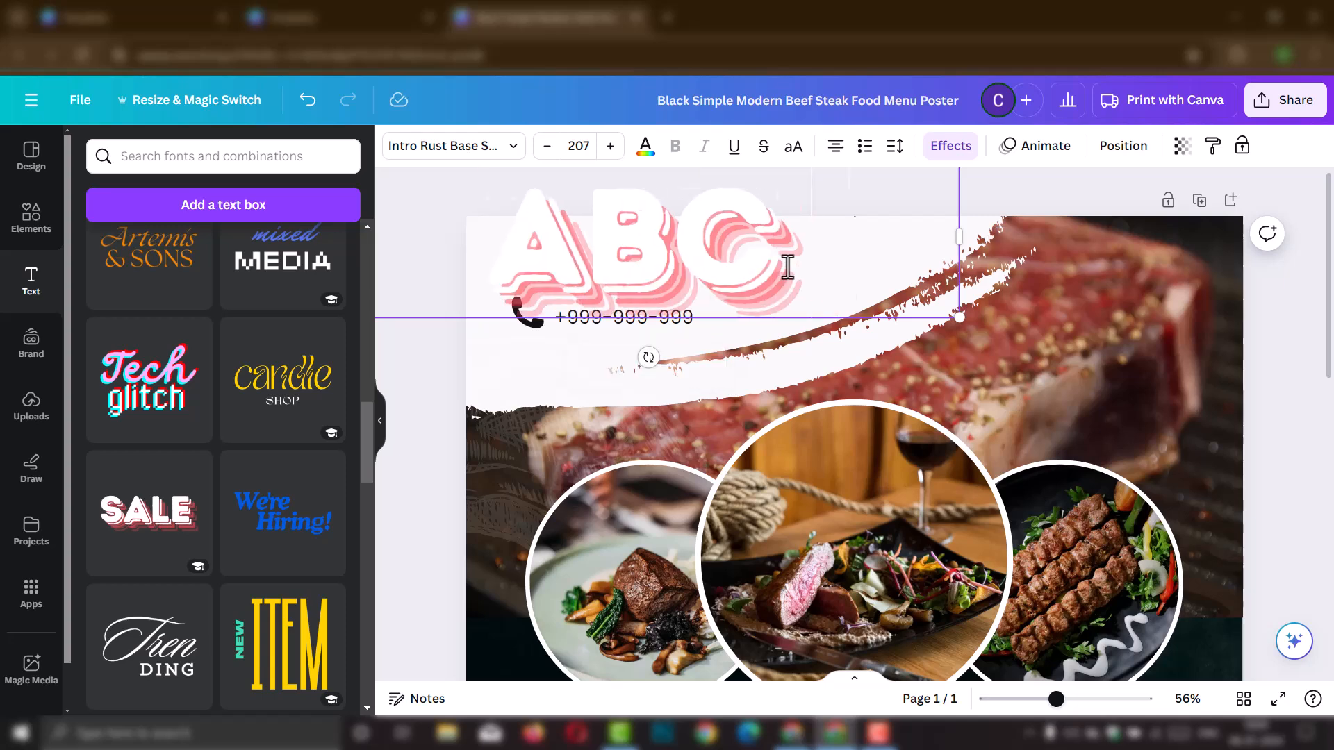
pyautogui.write(' TRAVEL')
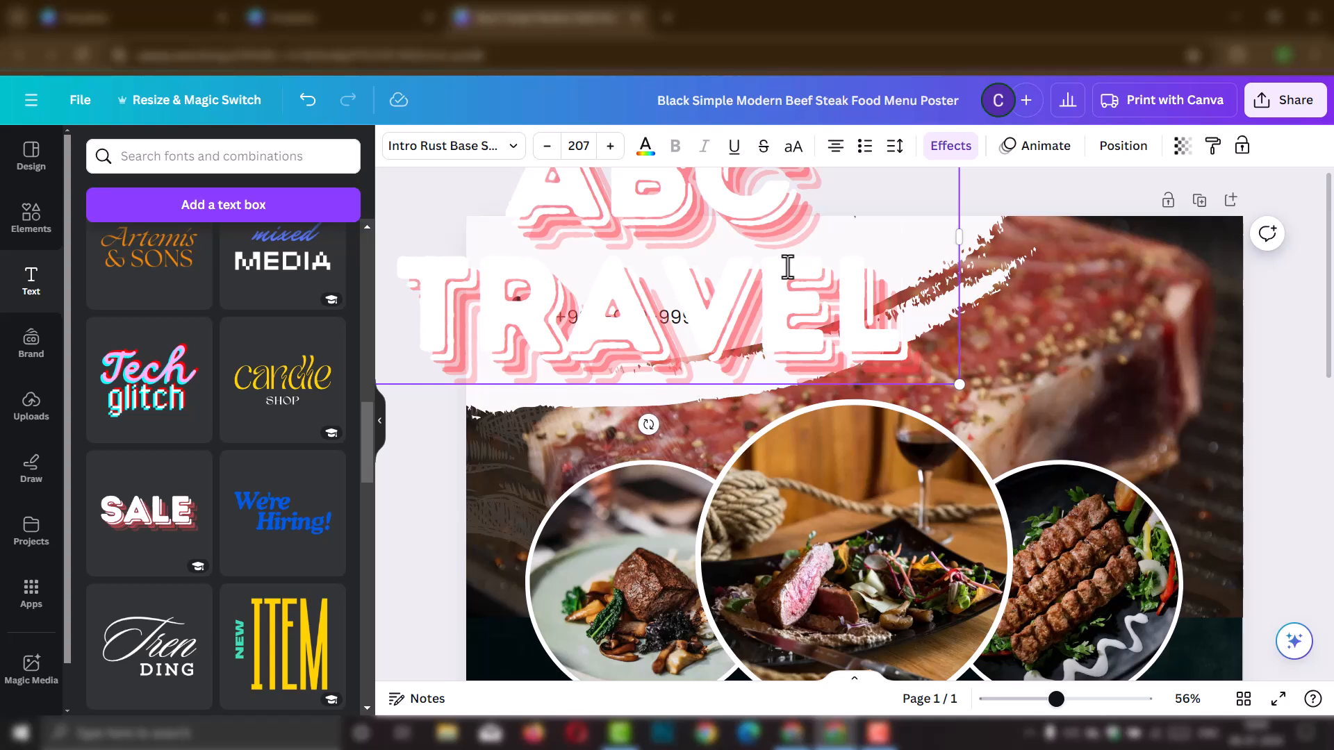
# Step: Reduce the font size of the whole ABC TRAVEL heading to 63.8 so it fits on one line in the header
pyautogui.hotkey('ctrl', 'a')
pyautogui.hotkey('ctrl', 'shift', ',')
pyautogui.hotkey('ctrl', 'shift', ',')
pyautogui.hotkey('ctrl', 'shift', ',')
pyautogui.hotkey('ctrl', 'shift', ',')
pyautogui.hotkey('ctrl', 'shift', ',')
pyautogui.hotkey('ctrl', 'shift', ',')
pyautogui.hotkey('ctrl', 'shift', ',')
pyautogui.hotkey('ctrl', 'shift', ',')
pyautogui.hotkey('ctrl', 'shift', ',')
pyautogui.hotkey('ctrl', 'shift', ',')
pyautogui.hotkey('ctrl', 'shift', ',')
pyautogui.hotkey('ctrl', 'shift', ',')
pyautogui.hotkey('ctrl', 'shift', ',')
pyautogui.hotkey('ctrl', 'shift', ',')
pyautogui.hotkey('ctrl', 'shift', ',')
pyautogui.hotkey('ctrl', 'shift', ',')
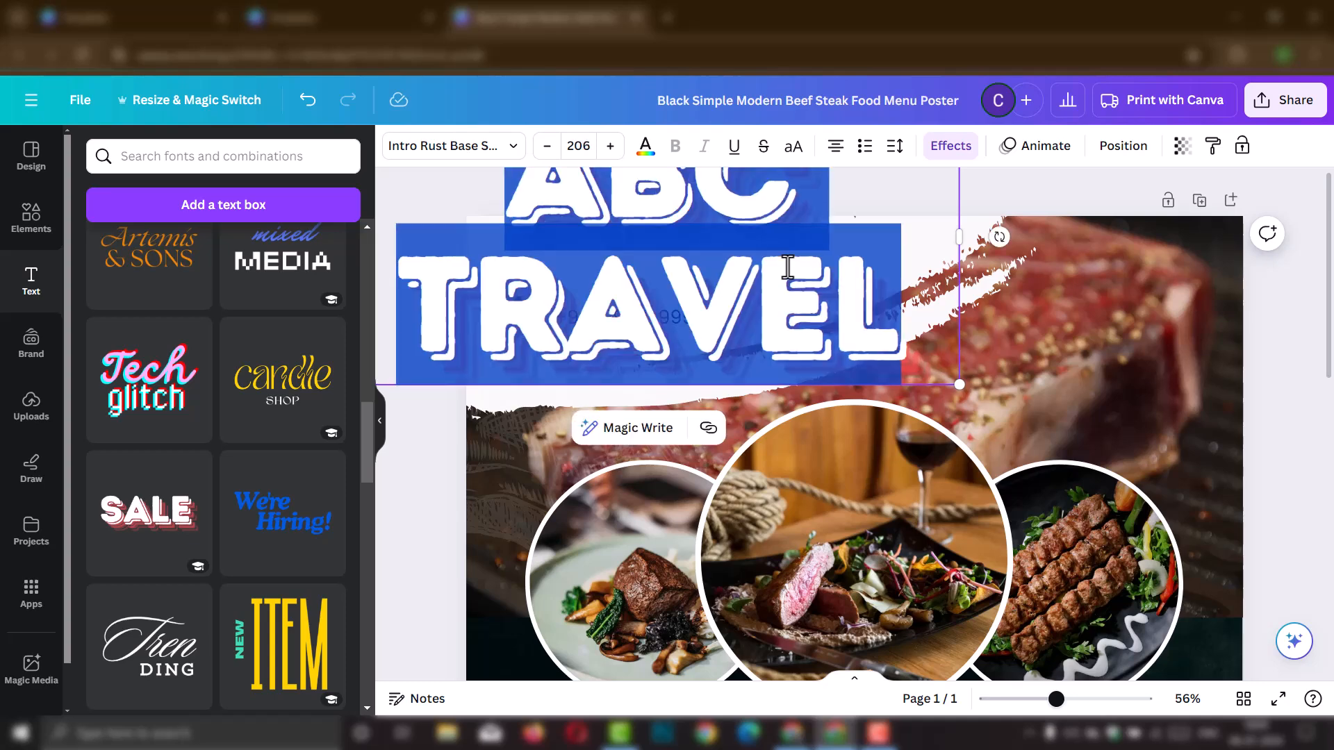
pyautogui.hotkey('ctrl', 'shift', ',')
pyautogui.hotkey('ctrl', 'shift', ',')
pyautogui.hotkey('ctrl', 'shift', ',')
pyautogui.hotkey('ctrl', 'shift', ',')
pyautogui.hotkey('ctrl', 'shift', ',')
pyautogui.hotkey('ctrl', 'shift', ',')
pyautogui.hotkey('ctrl', 'shift', ',')
pyautogui.hotkey('ctrl', 'shift', ',')
pyautogui.hotkey('ctrl', 'shift', ',')
pyautogui.hotkey('ctrl', 'shift', ',')
pyautogui.hotkey('ctrl', 'shift', ',')
pyautogui.hotkey('ctrl', 'shift', ',')
pyautogui.hotkey('ctrl', 'shift', ',')
pyautogui.hotkey('ctrl', 'shift', ',')
pyautogui.hotkey('ctrl', 'shift', ',')
pyautogui.hotkey('ctrl', 'shift', ',')
pyautogui.hotkey('ctrl', 'shift', ',')
pyautogui.hotkey('ctrl', 'shift', ',')
pyautogui.hotkey('ctrl', 'shift', ',')
pyautogui.hotkey('ctrl', 'shift', ',')
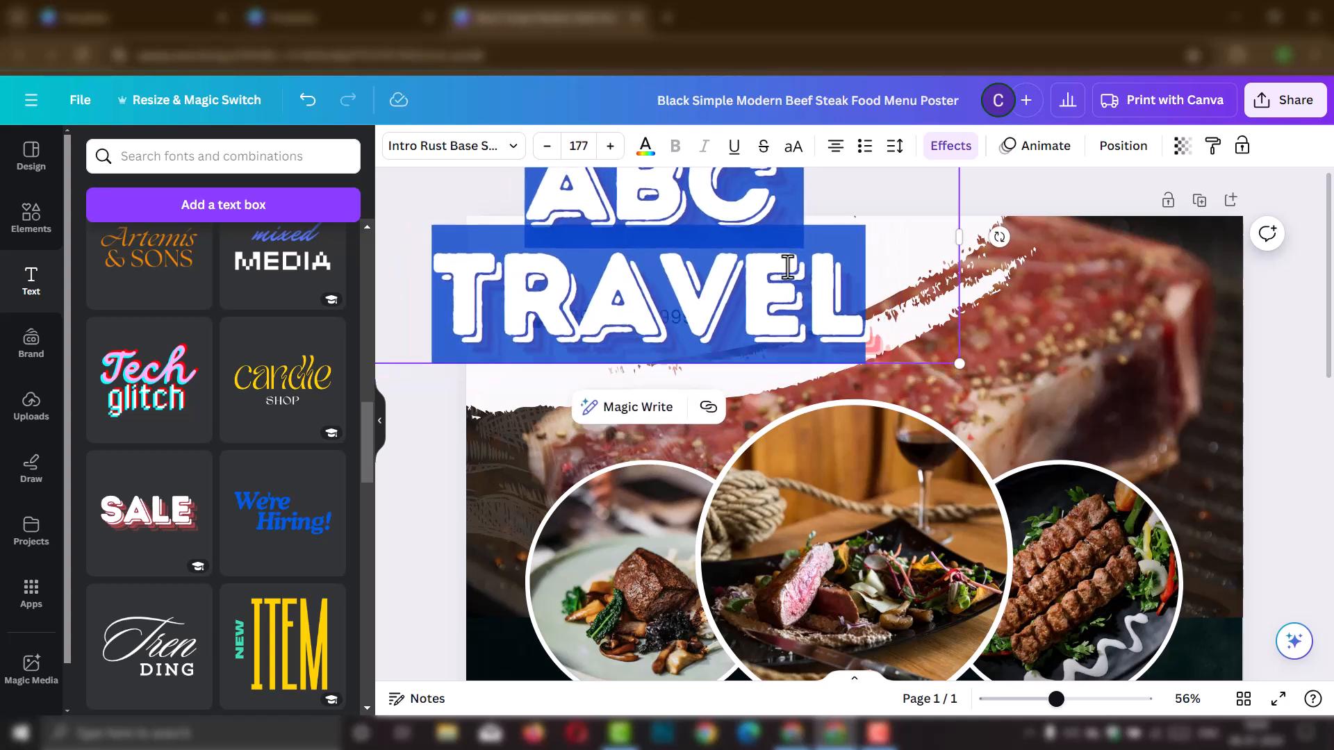
pyautogui.hotkey('ctrl', 'shift', ',')
pyautogui.hotkey('ctrl', 'shift', ',')
pyautogui.hotkey('ctrl', 'shift', ',')
pyautogui.hotkey('ctrl', 'shift', ',')
pyautogui.hotkey('ctrl', 'shift', ',')
pyautogui.hotkey('ctrl', 'shift', ',')
pyautogui.hotkey('ctrl', 'shift', ',')
pyautogui.hotkey('ctrl', 'shift', ',')
pyautogui.hotkey('ctrl', 'shift', ',')
pyautogui.hotkey('ctrl', 'shift', ',')
pyautogui.hotkey('ctrl', 'shift', ',')
pyautogui.hotkey('ctrl', 'shift', ',')
pyautogui.hotkey('ctrl', 'shift', ',')
pyautogui.hotkey('ctrl', 'shift', ',')
pyautogui.hotkey('ctrl', 'shift', ',')
pyautogui.hotkey('ctrl', 'shift', ',')
pyautogui.hotkey('ctrl', 'shift', ',')
pyautogui.hotkey('ctrl', 'shift', ',')
pyautogui.hotkey('ctrl', 'shift', ',')
pyautogui.hotkey('ctrl', 'shift', ',')
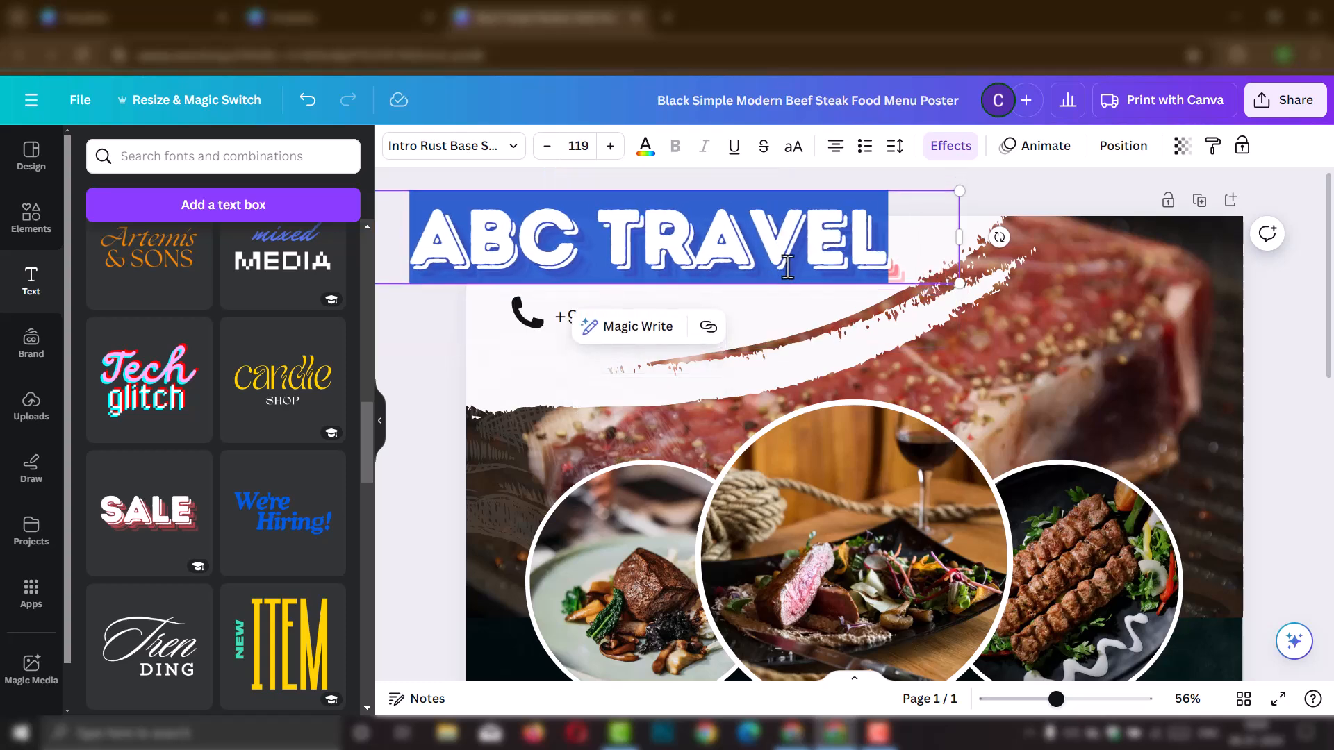
pyautogui.hotkey('ctrl', 'shift', ',')
pyautogui.hotkey('ctrl', 'shift', ',')
pyautogui.hotkey('ctrl', 'shift', ',')
pyautogui.hotkey('ctrl', 'shift', ',')
pyautogui.hotkey('ctrl', 'shift', ',')
pyautogui.hotkey('ctrl', 'shift', ',')
pyautogui.hotkey('ctrl', 'shift', ',')
pyautogui.hotkey('ctrl', 'shift', ',')
pyautogui.hotkey('ctrl', 'shift', ',')
pyautogui.hotkey('ctrl', 'shift', ',')
pyautogui.hotkey('ctrl', 'shift', ',')
pyautogui.hotkey('ctrl', 'shift', ',')
pyautogui.hotkey('ctrl', 'shift', ',')
pyautogui.hotkey('ctrl', 'shift', ',')
pyautogui.hotkey('ctrl', 'shift', ',')
pyautogui.hotkey('ctrl', 'shift', ',')
pyautogui.hotkey('ctrl', 'shift', ',')
pyautogui.hotkey('ctrl', 'shift', ',')
pyautogui.hotkey('ctrl', 'shift', ',')
pyautogui.hotkey('ctrl', 'shift', ',')
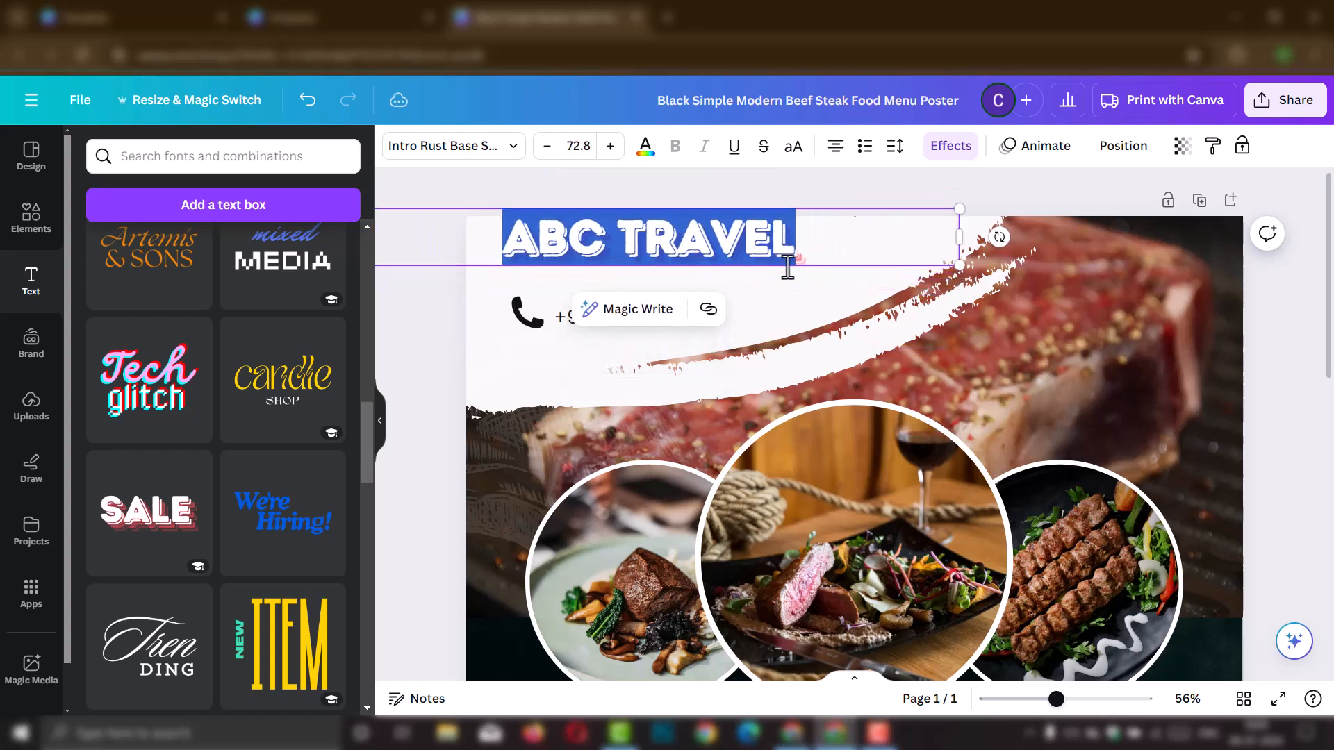
pyautogui.hotkey('ctrl', 'shift', '.')
pyautogui.hotkey('ctrl', 'shift', '.')
pyautogui.hotkey('ctrl', 'shift', ',')
pyautogui.hotkey('ctrl', 'shift', ',')
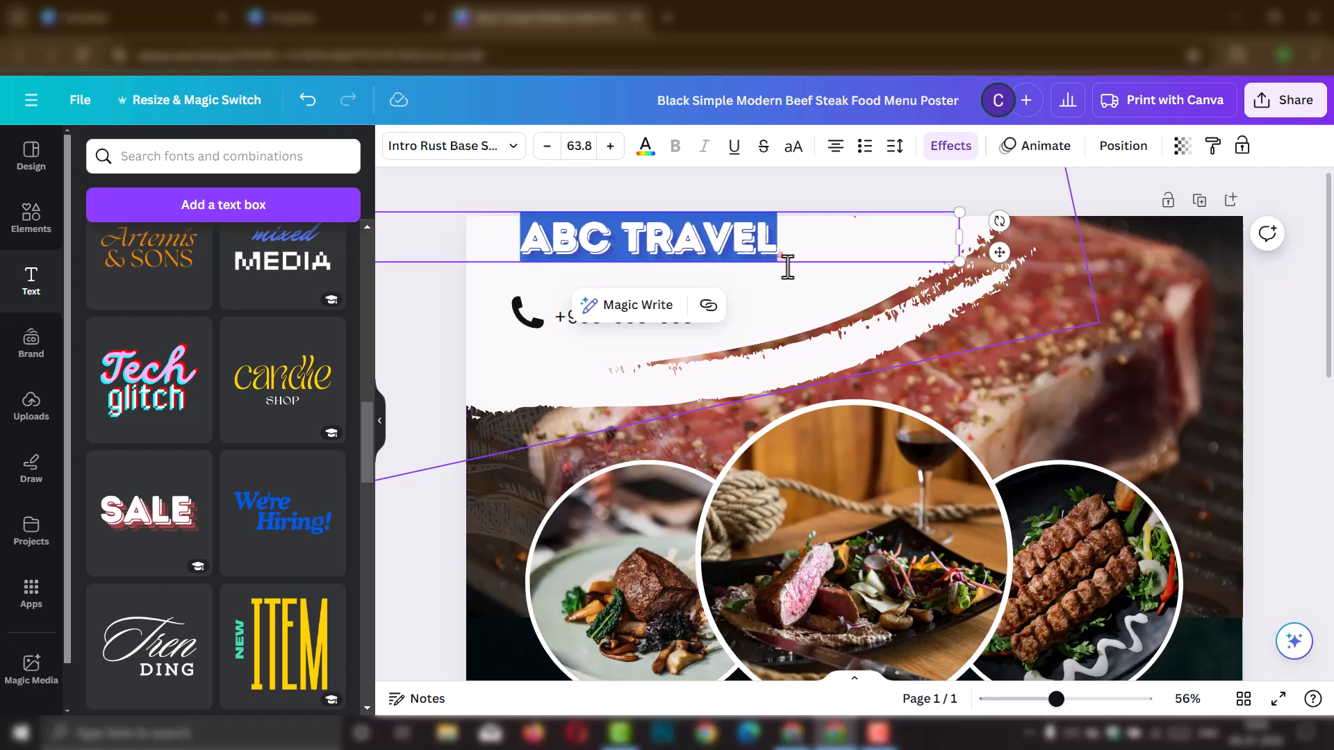
# Step: Open the text colour choices for the ABC TRAVEL heading and view the default solid colours
pyautogui.click(645, 148)
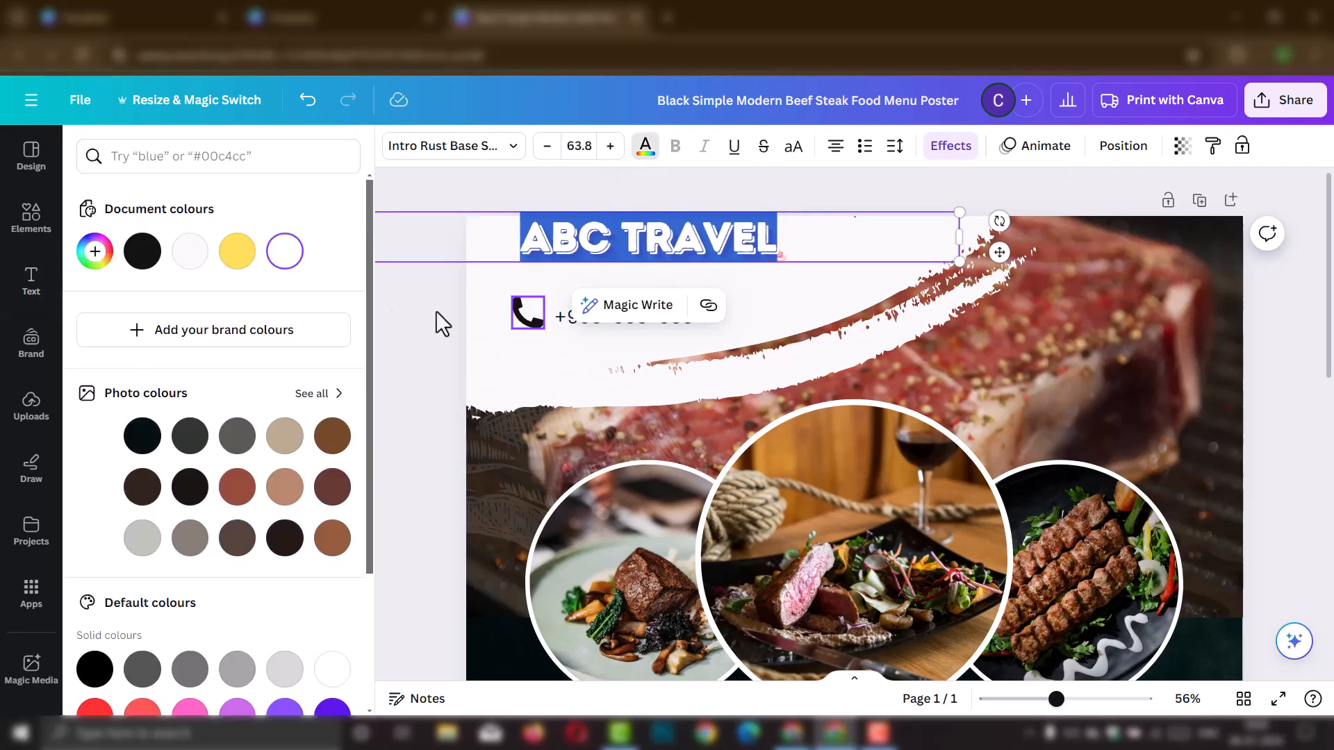
pyautogui.scroll(-3, 139, 632)
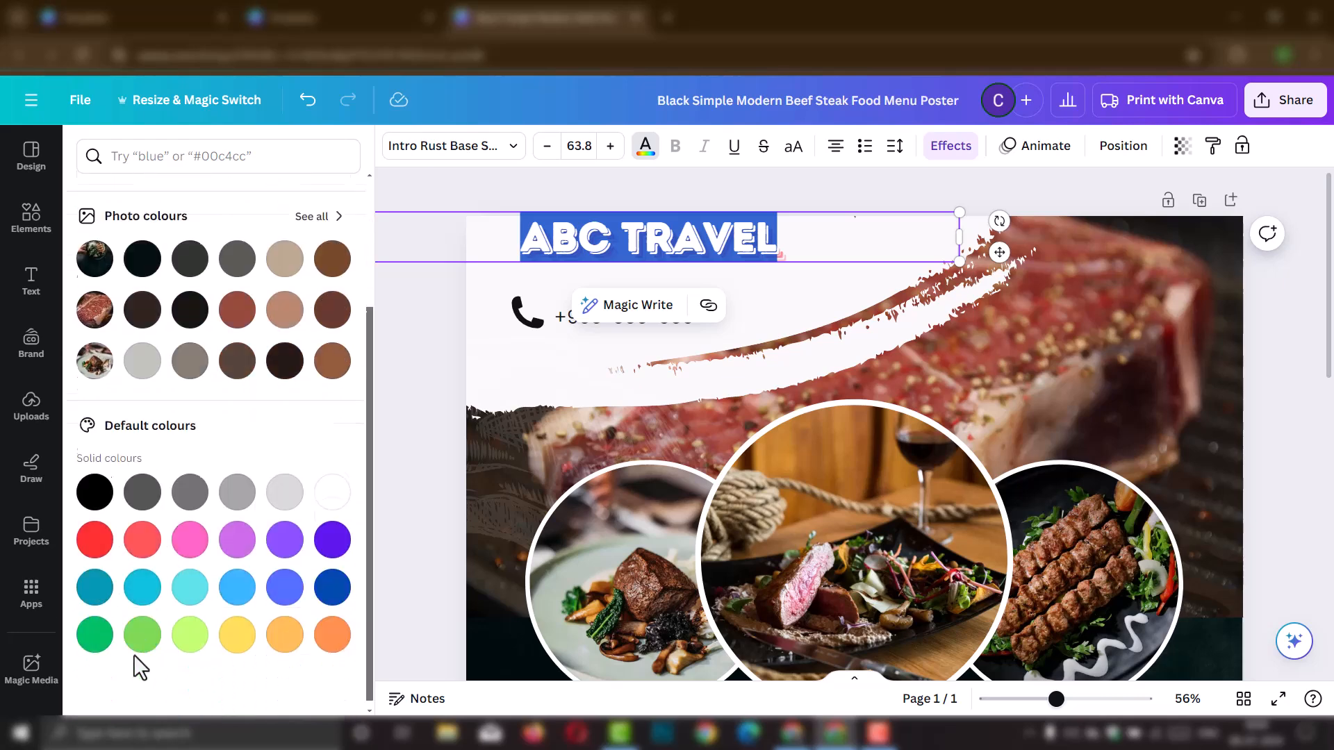
# Step: Colour the ABC TRAVEL heading purple and move it slightly down within the white area above the phone number
pyautogui.click(332, 532)
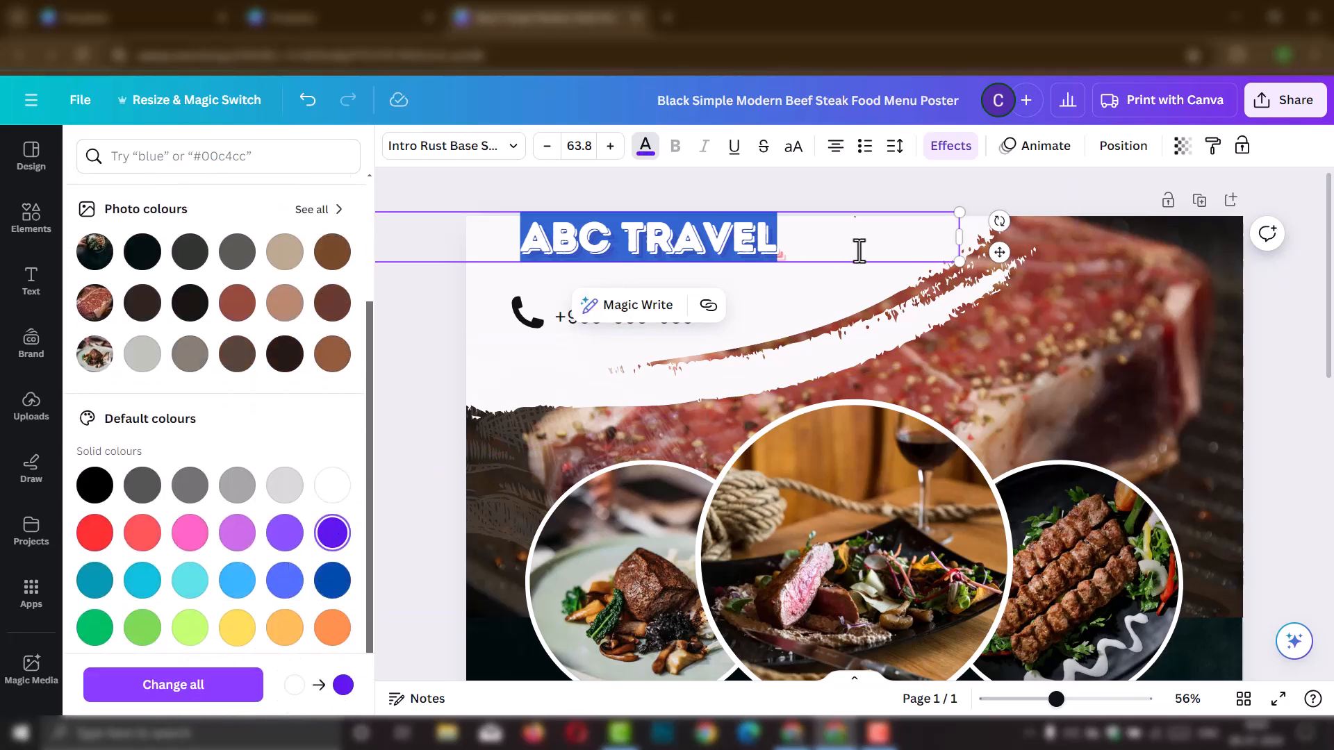
pyautogui.press('Escape')
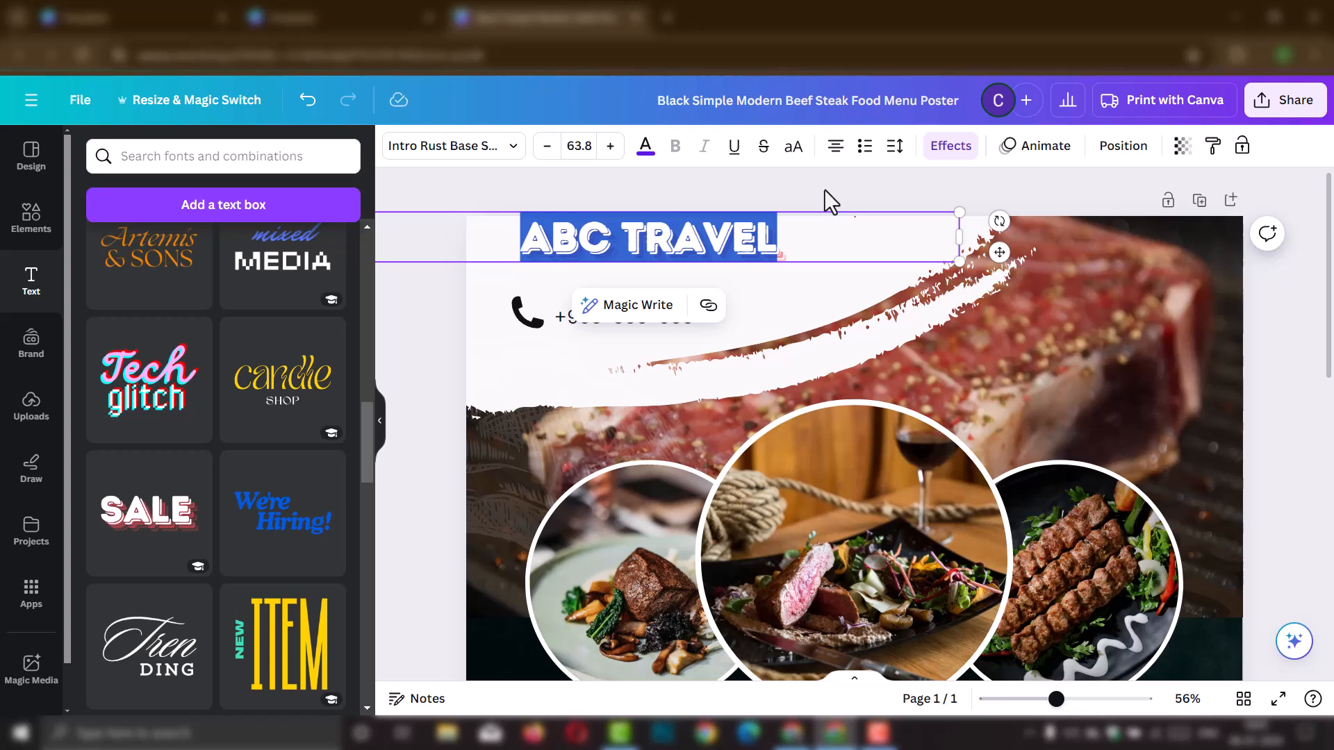
pyautogui.click(444, 386)
pyautogui.moveTo(639, 250); pyautogui.dragTo(621, 278)
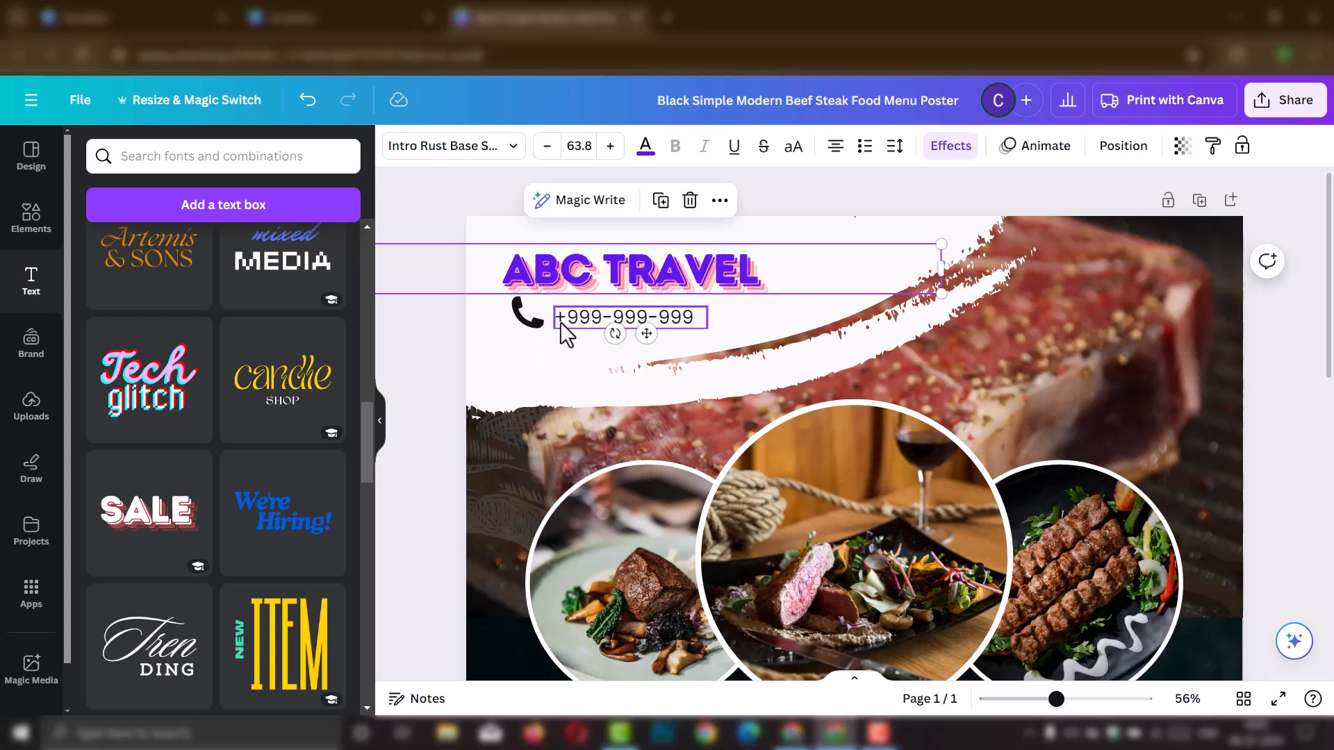
# Step: Move the phone icon and phone number slightly lower beneath the ABC TRAVEL heading
pyautogui.moveTo(540, 327); pyautogui.dragTo(588, 330)
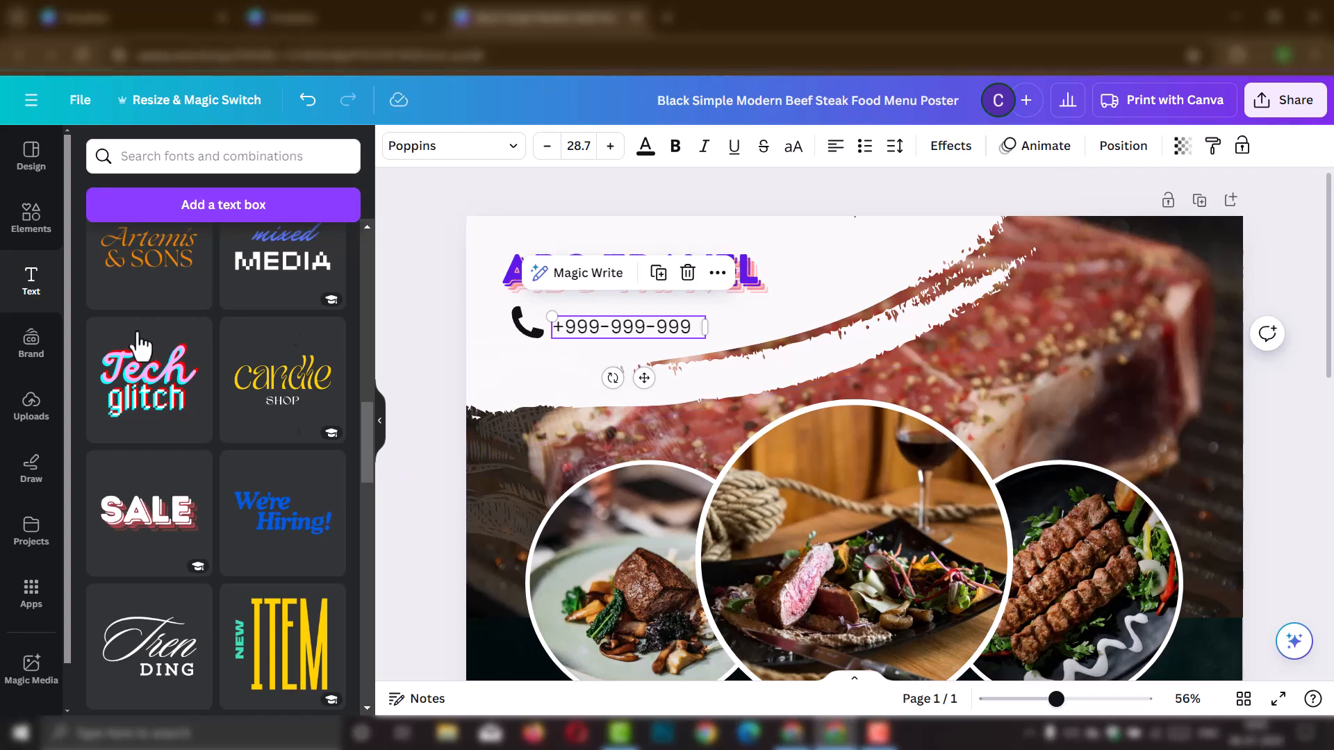
pyautogui.scroll(10, 155, 491)
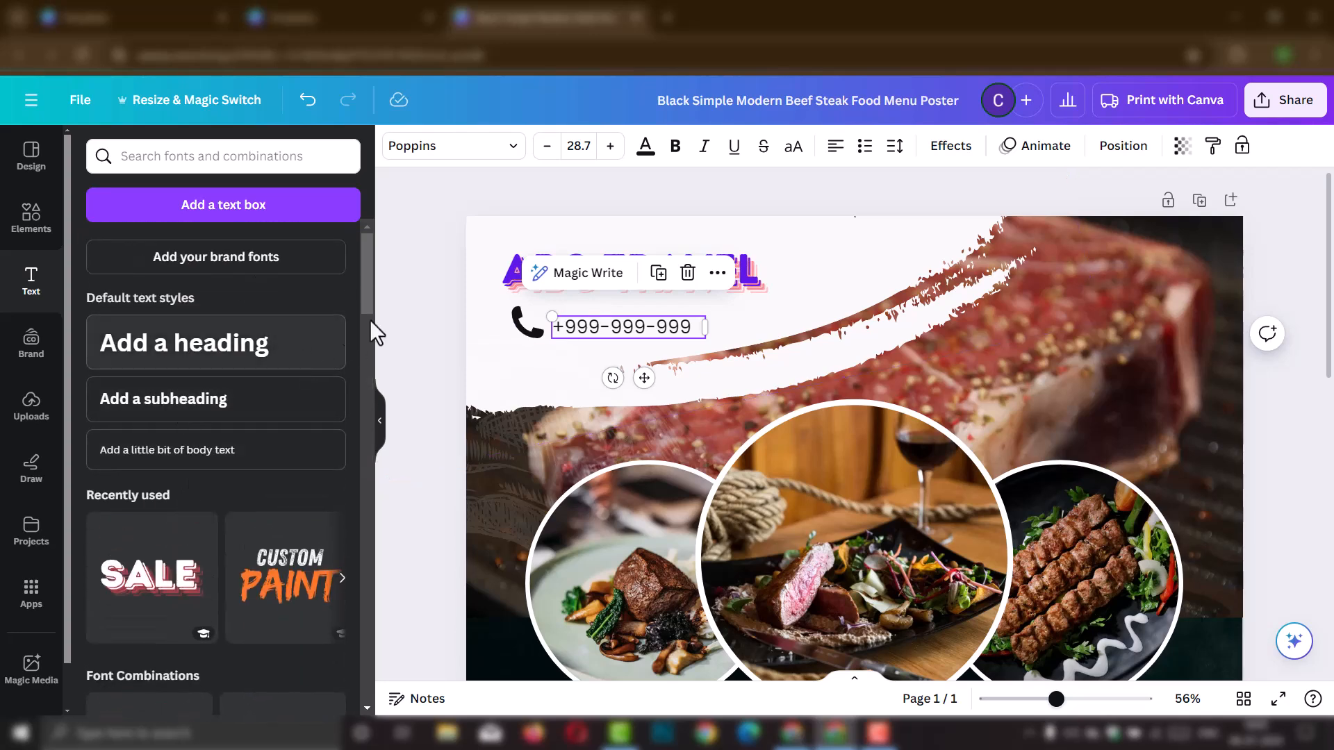
pyautogui.click(540, 356)
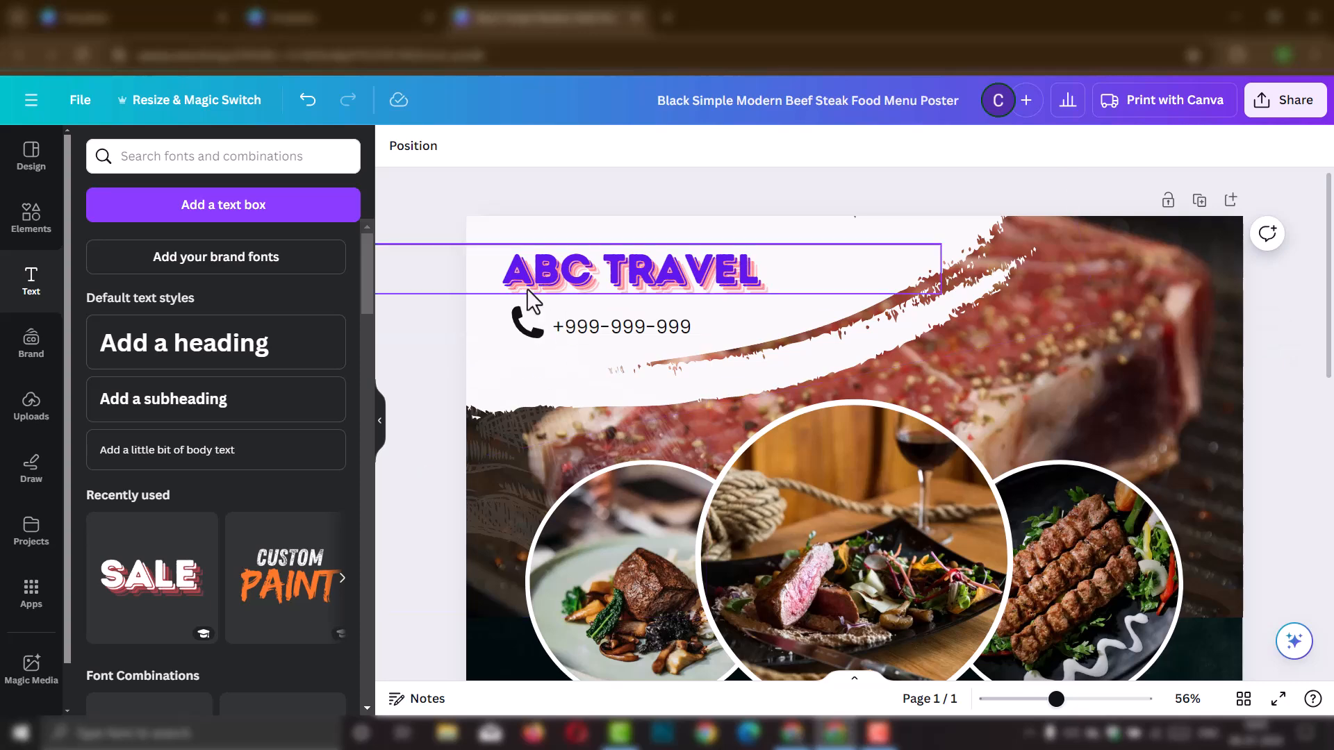
pyautogui.scroll(-2, 854, 459)
pyautogui.scroll(2, 878, 449)
# Step: Search the elements library for TRAVEL and show all matching photos
pyautogui.click(1128, 346)
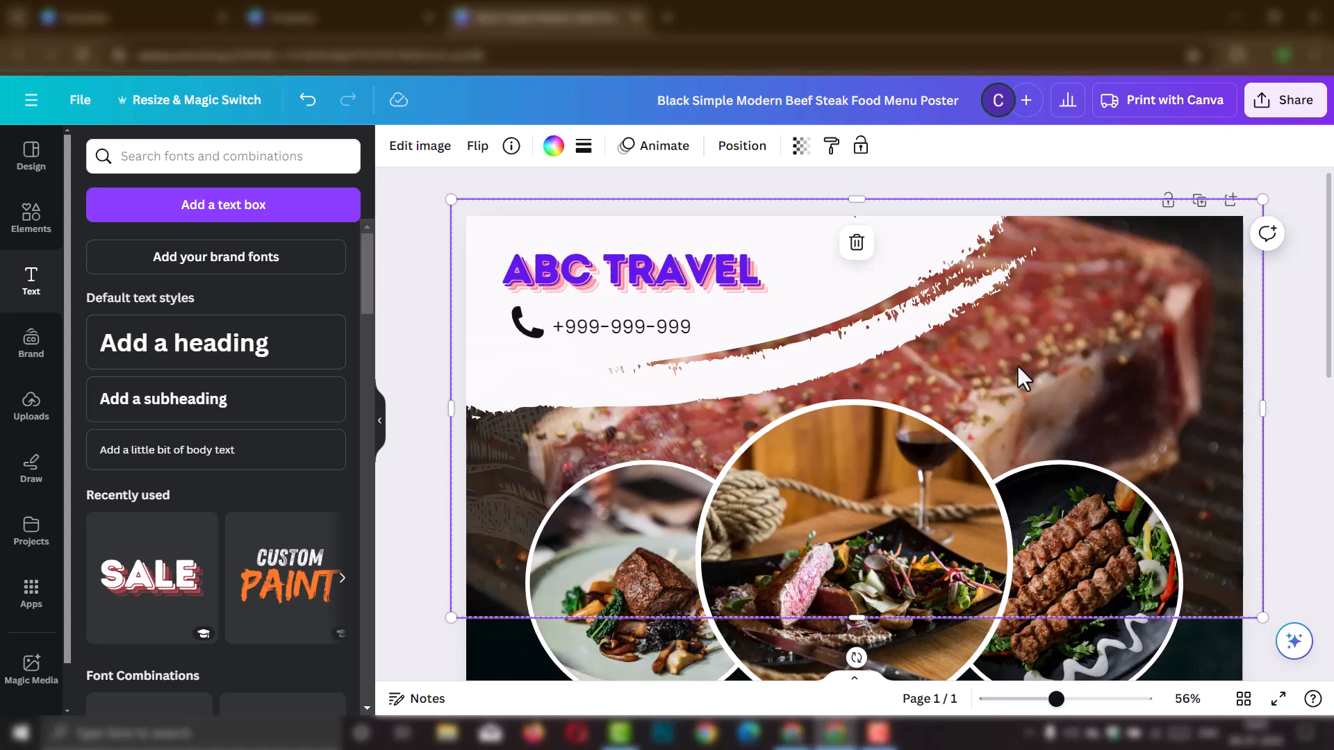
pyautogui.click(27, 219)
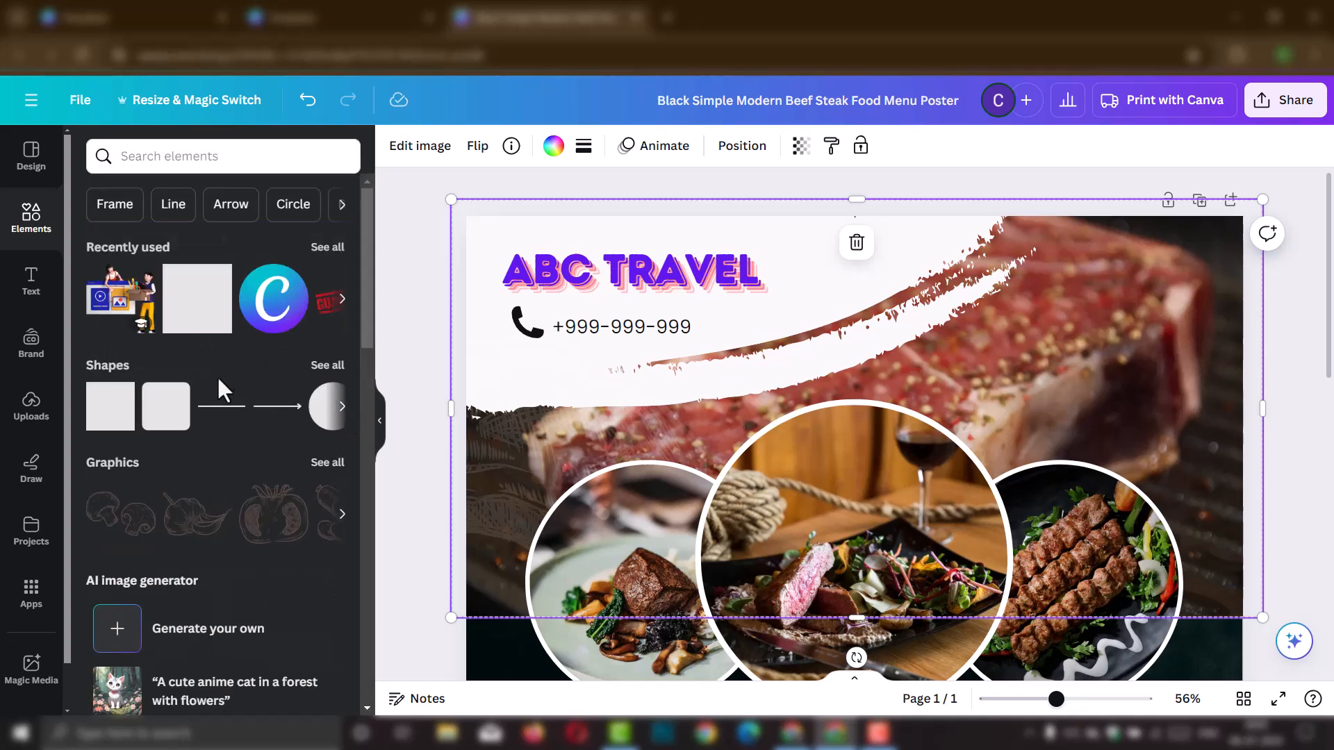
pyautogui.click(163, 157)
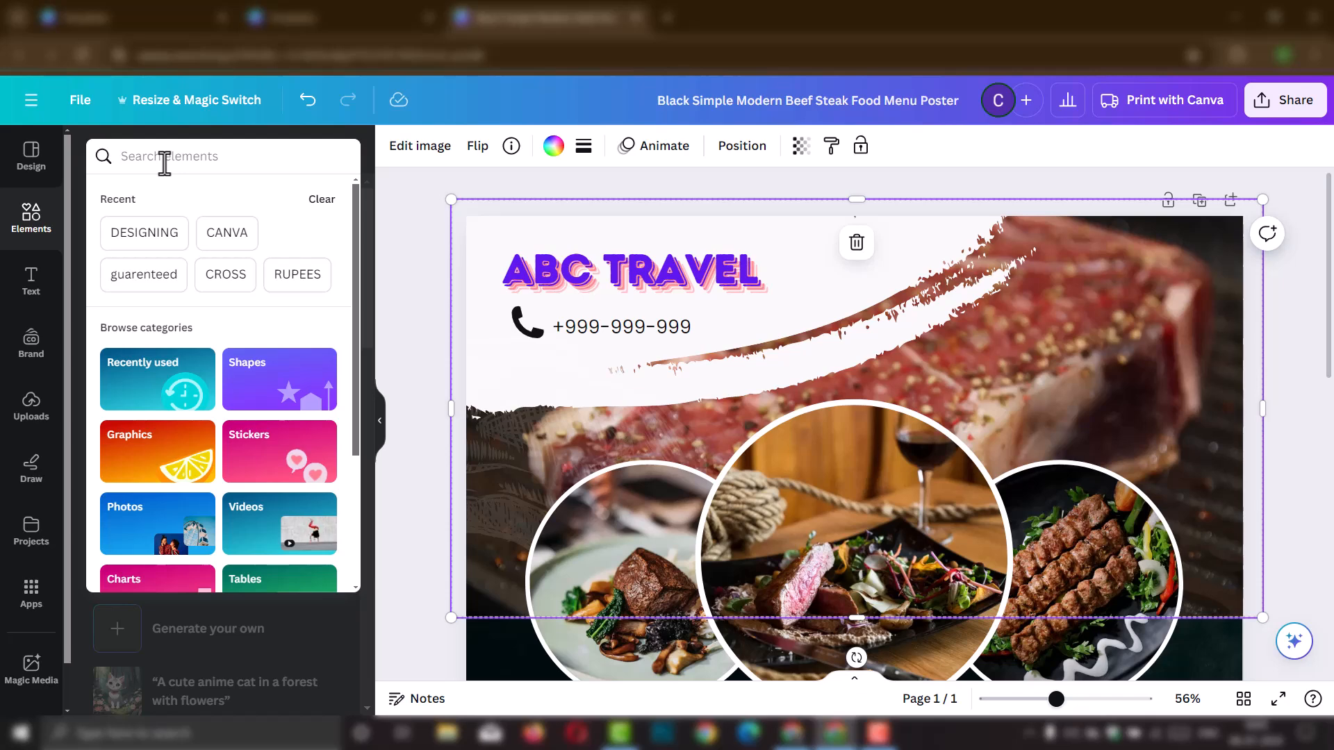
pyautogui.write('TRAVEL')
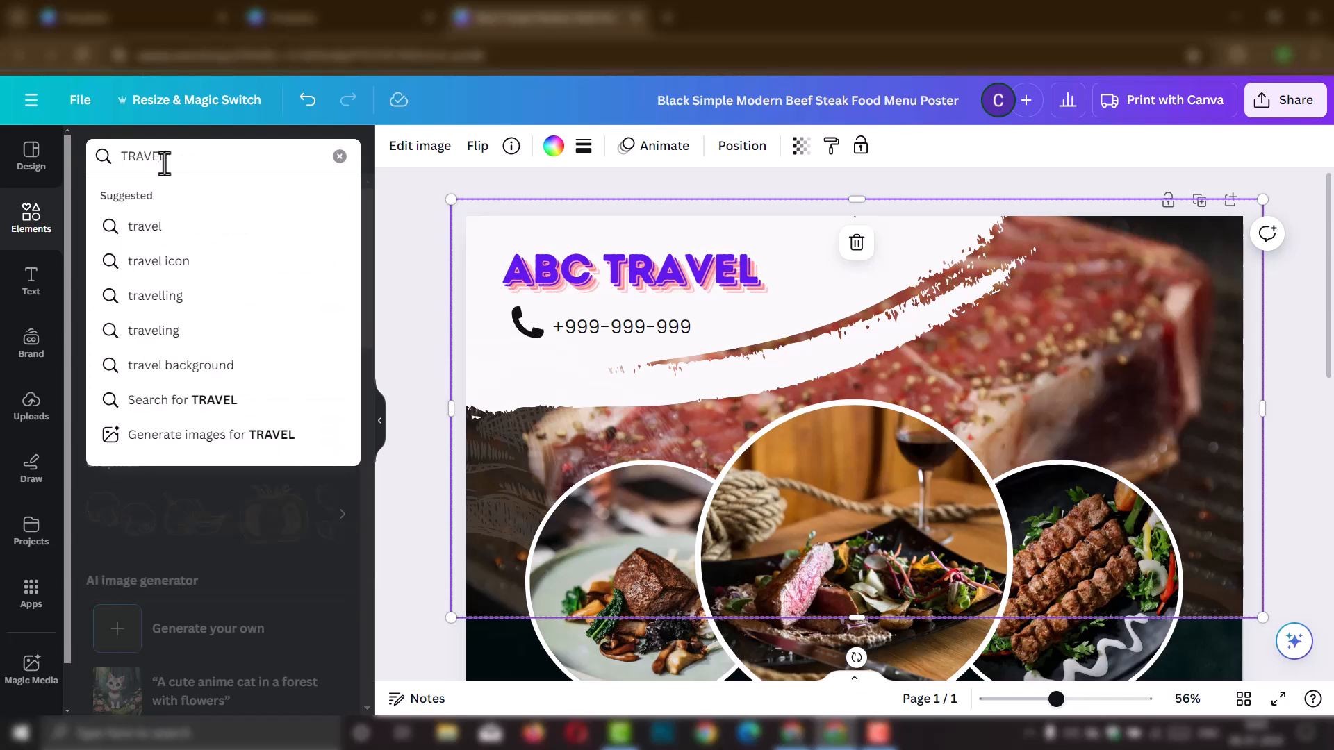
pyautogui.press('Return')
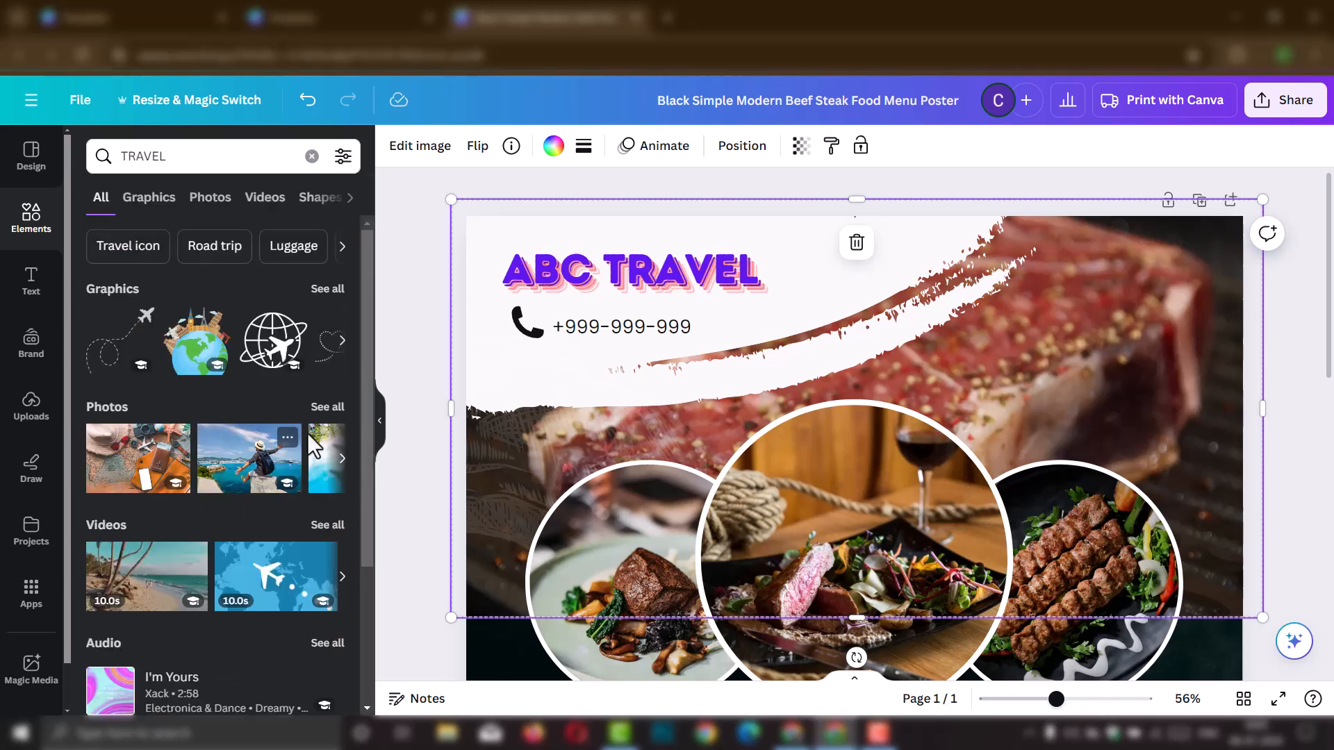
pyautogui.click(330, 408)
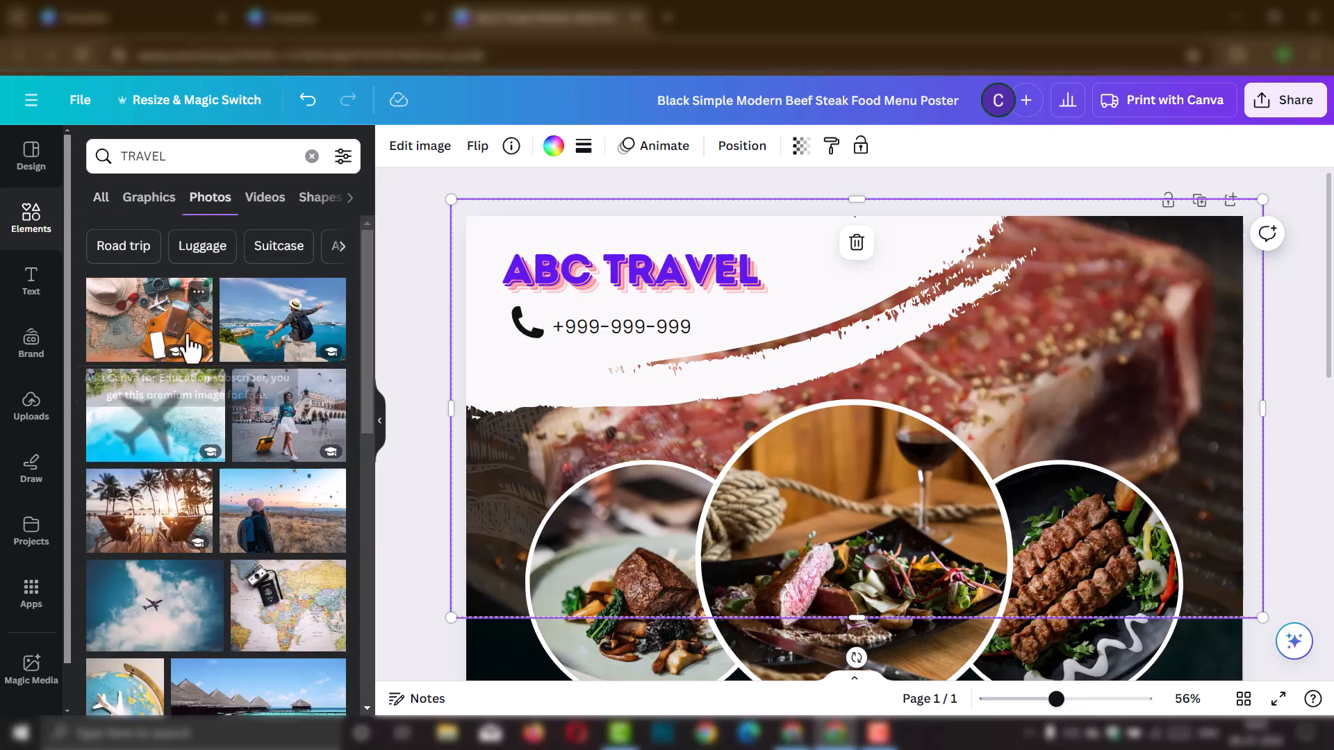
# Step: Replace the raw steak background image with the photo of a woman in a straw hat beside a cathedral
pyautogui.moveTo(367, 373); pyautogui.dragTo(363, 641)
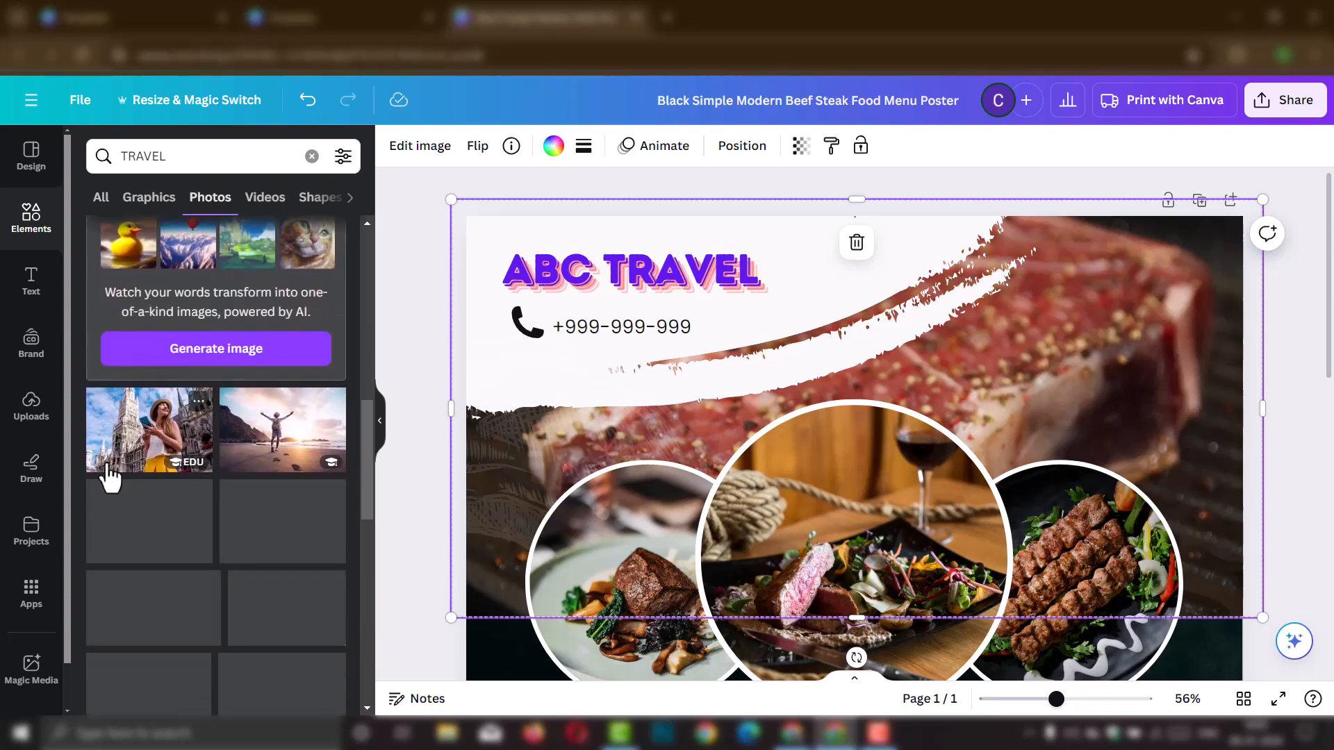
pyautogui.click(148, 436)
pyautogui.scroll(-3, 892, 561)
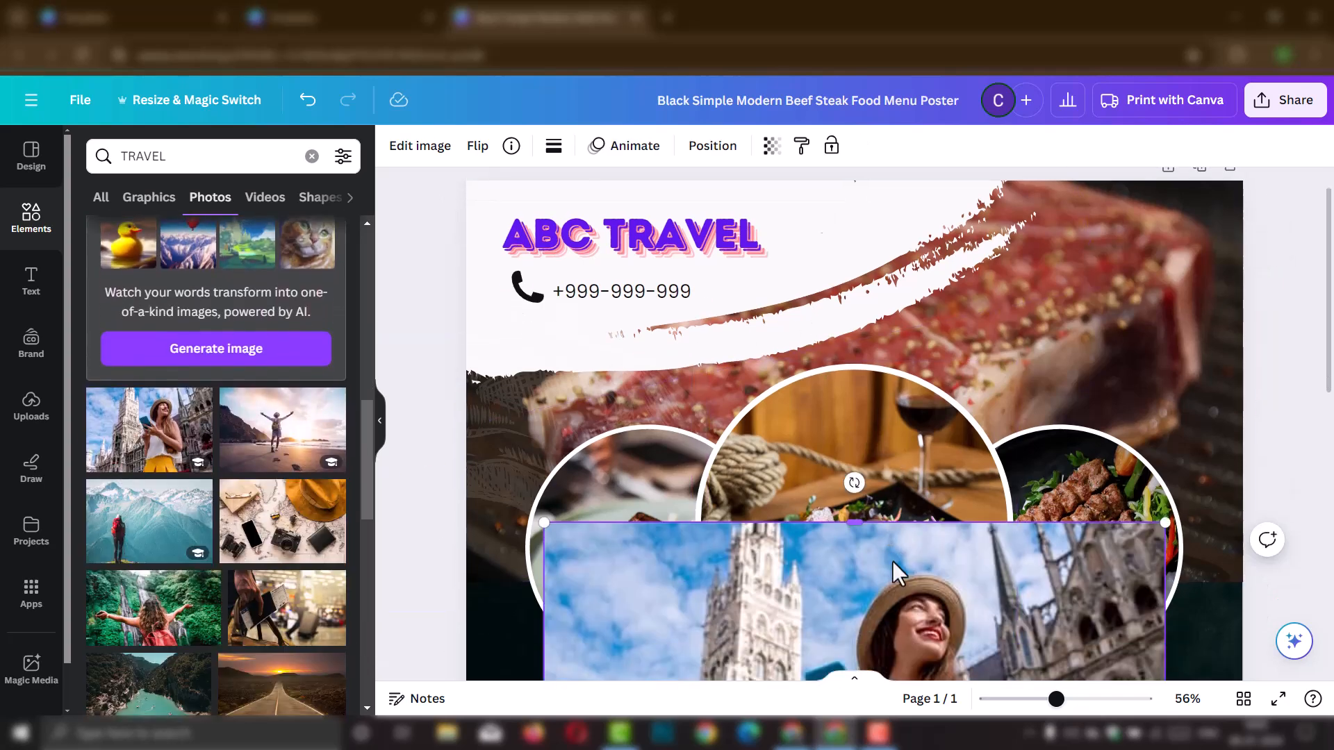
pyautogui.moveTo(1010, 541); pyautogui.dragTo(1124, 245)
pyautogui.scroll(3, 985, 458)
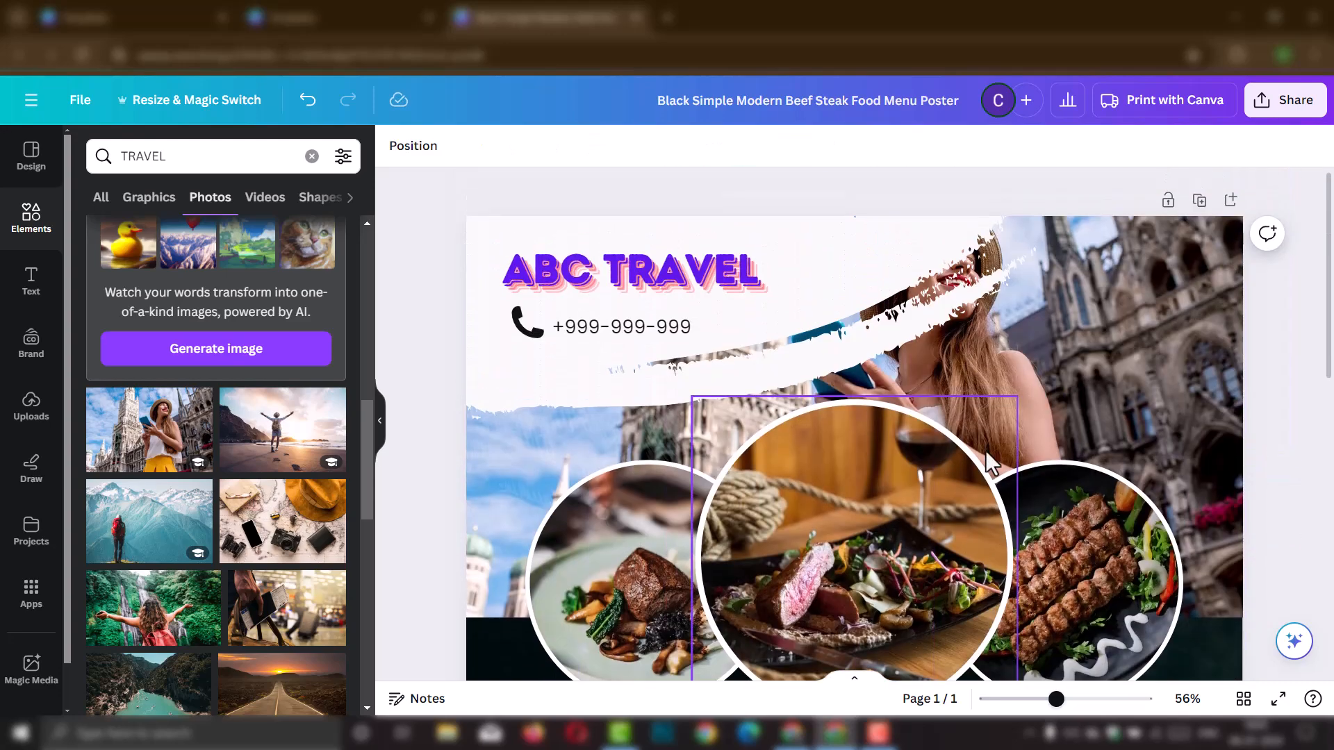
# Step: Shift the background travel photo downward inside its crop so the woman's face shows above the circular frames
pyautogui.click(1099, 394)
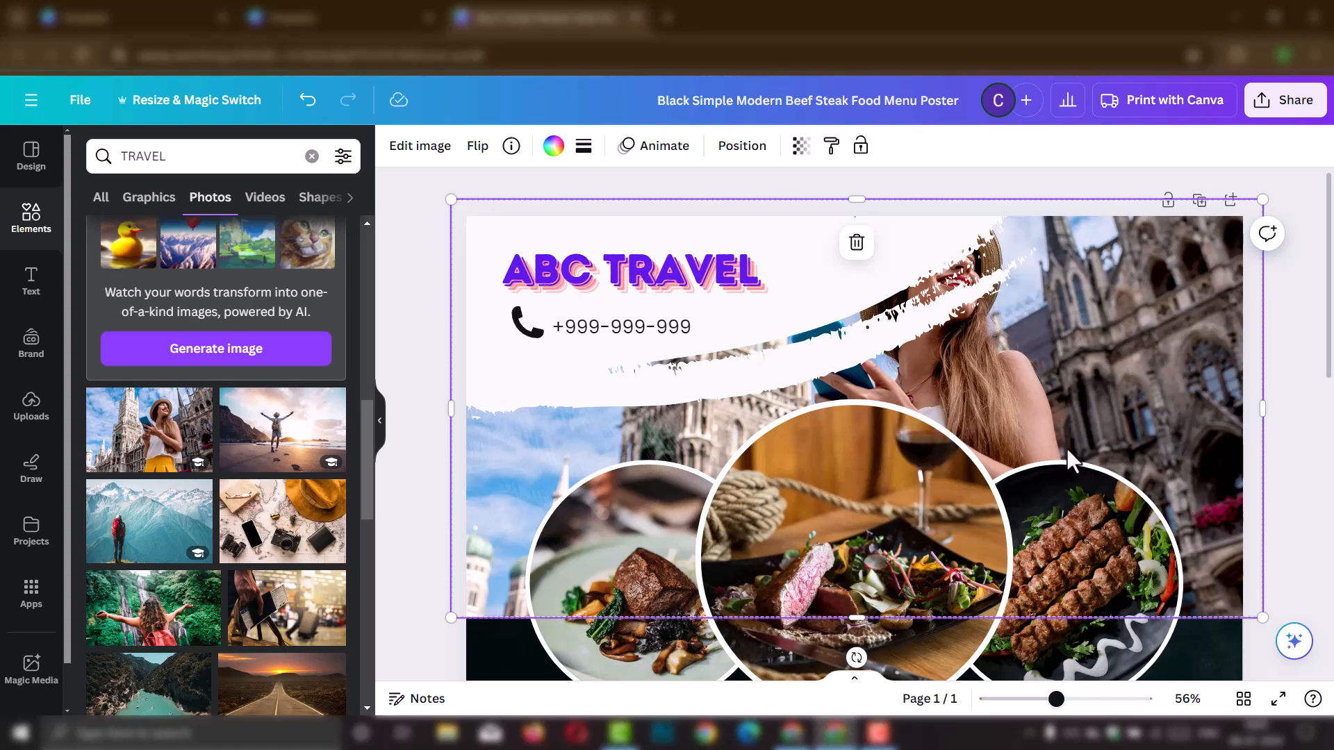
pyautogui.doubleClick(1065, 452)
pyautogui.moveTo(1013, 461); pyautogui.dragTo(1090, 586)
pyautogui.press('Return')
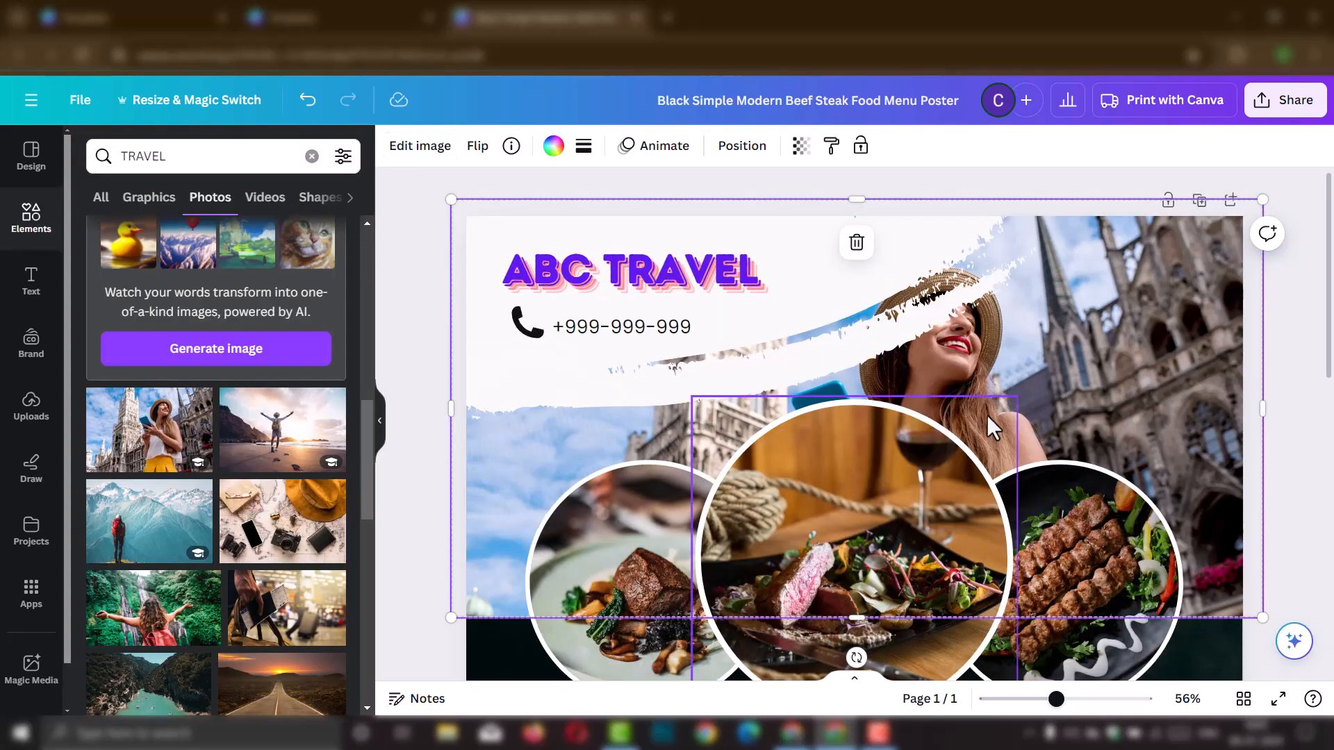
# Step: Enlarge the background travel photo inside its crop so the woman's face appears bigger beside the brush stroke
pyautogui.doubleClick(1024, 352)
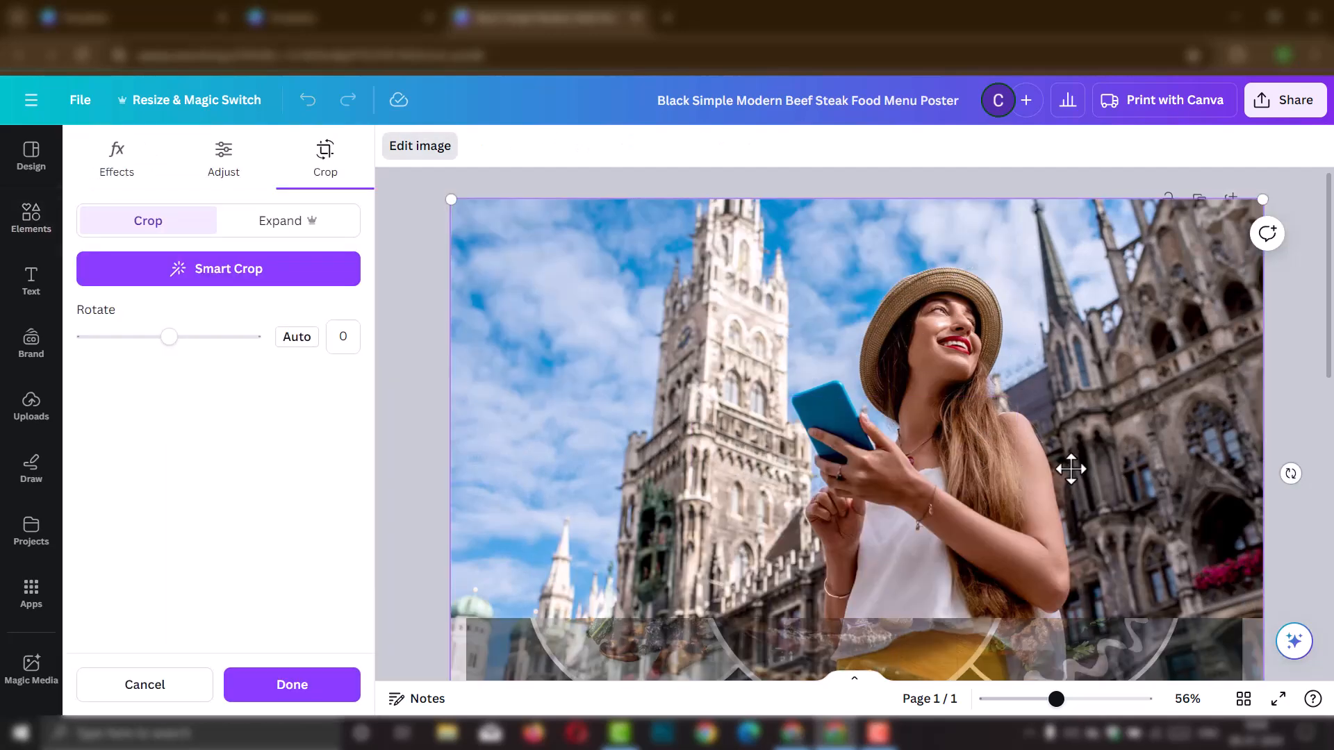
pyautogui.scroll(-1, 1067, 468)
pyautogui.moveTo(1256, 566); pyautogui.dragTo(1332, 654)
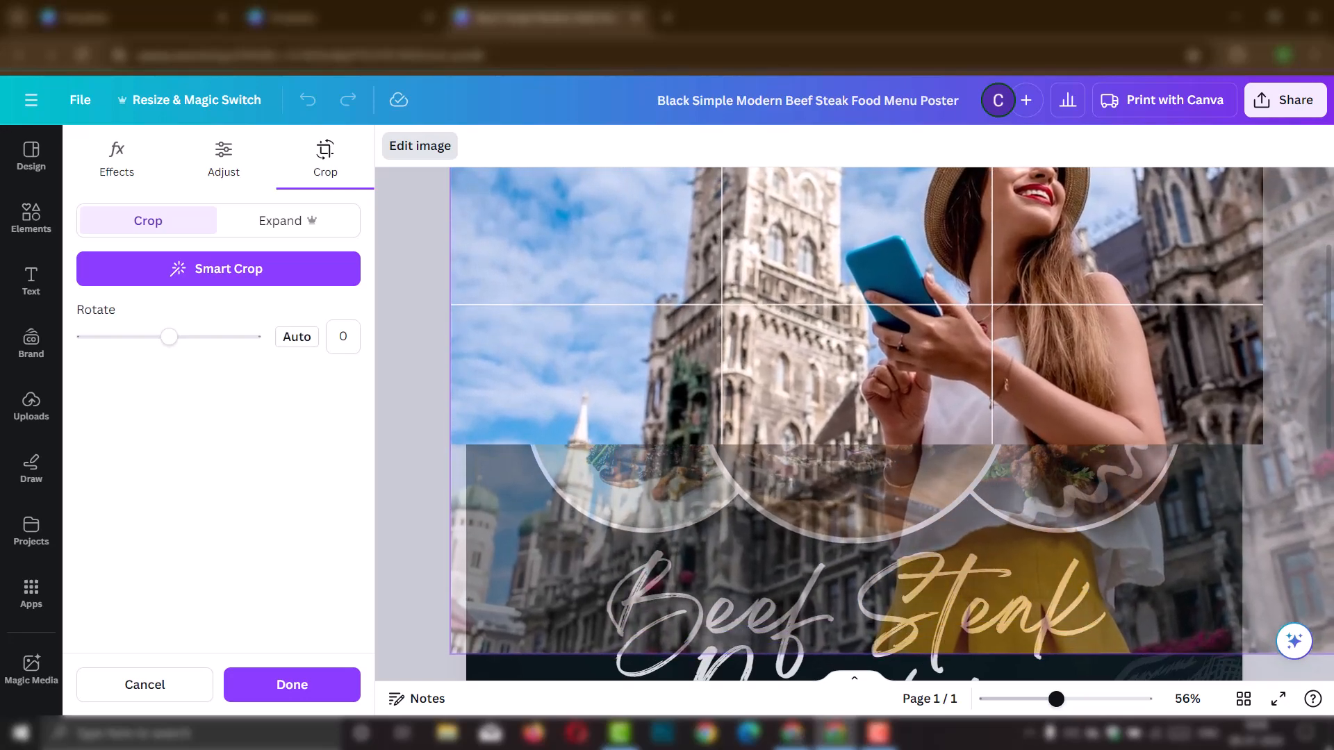
pyautogui.press('Return')
pyautogui.scroll(2, 772, 564)
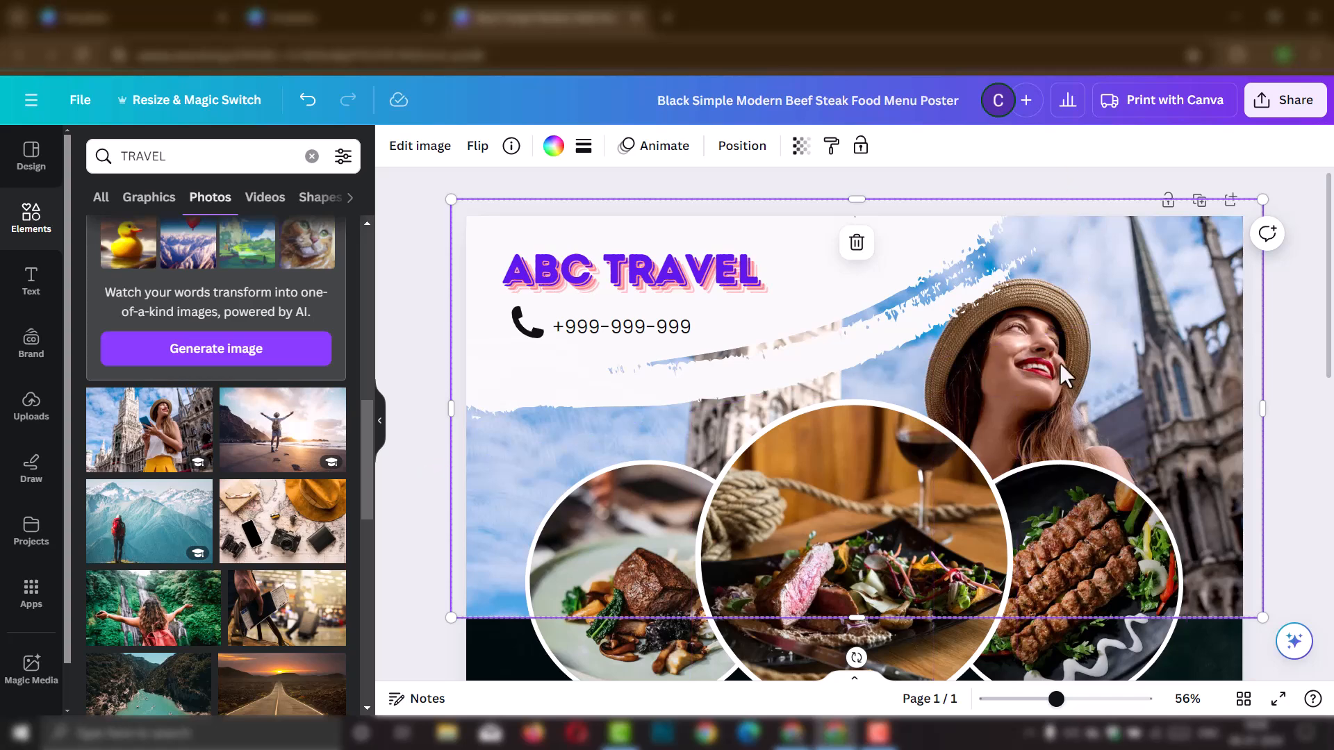
# Step: Detach the food photo from the left circular frame and remove it, leaving the frame empty
pyautogui.scroll(-2, 1058, 365)
pyautogui.scroll(1, 717, 465)
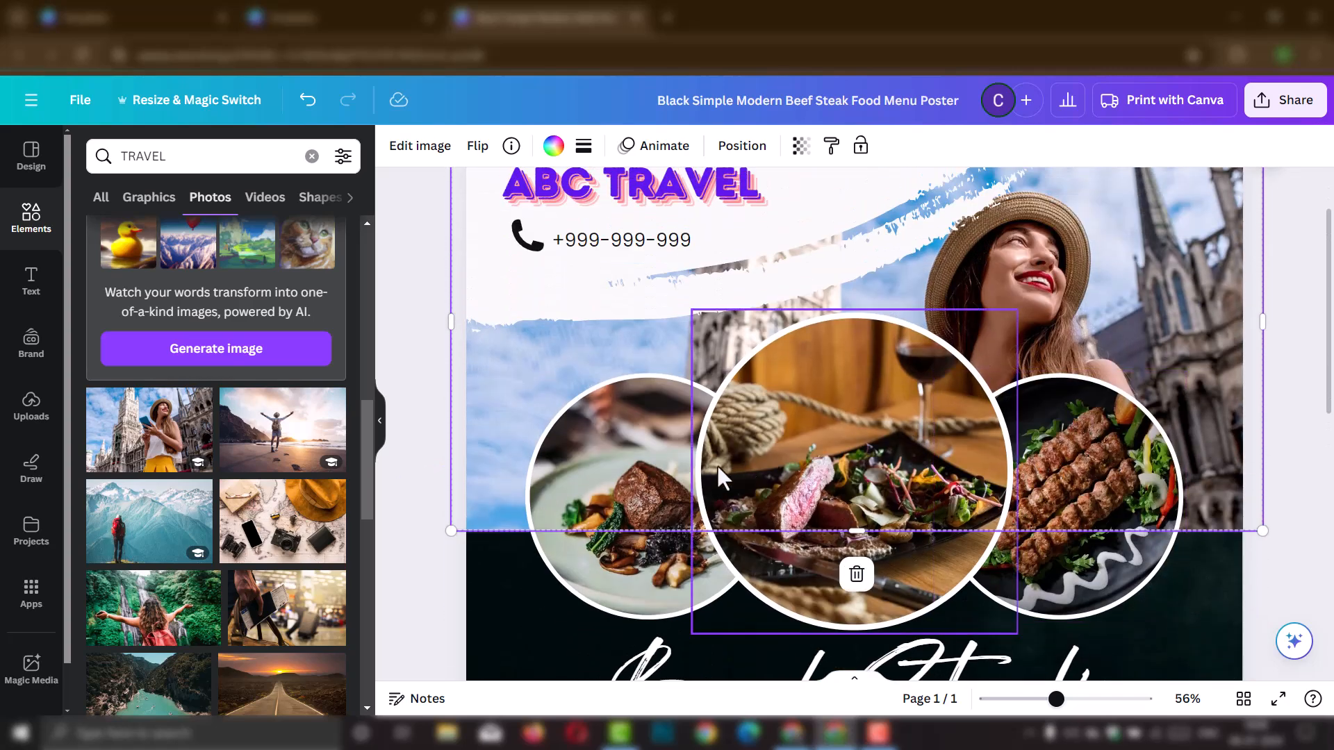
pyautogui.click(630, 481)
pyautogui.click(1060, 476)
pyautogui.click(568, 481)
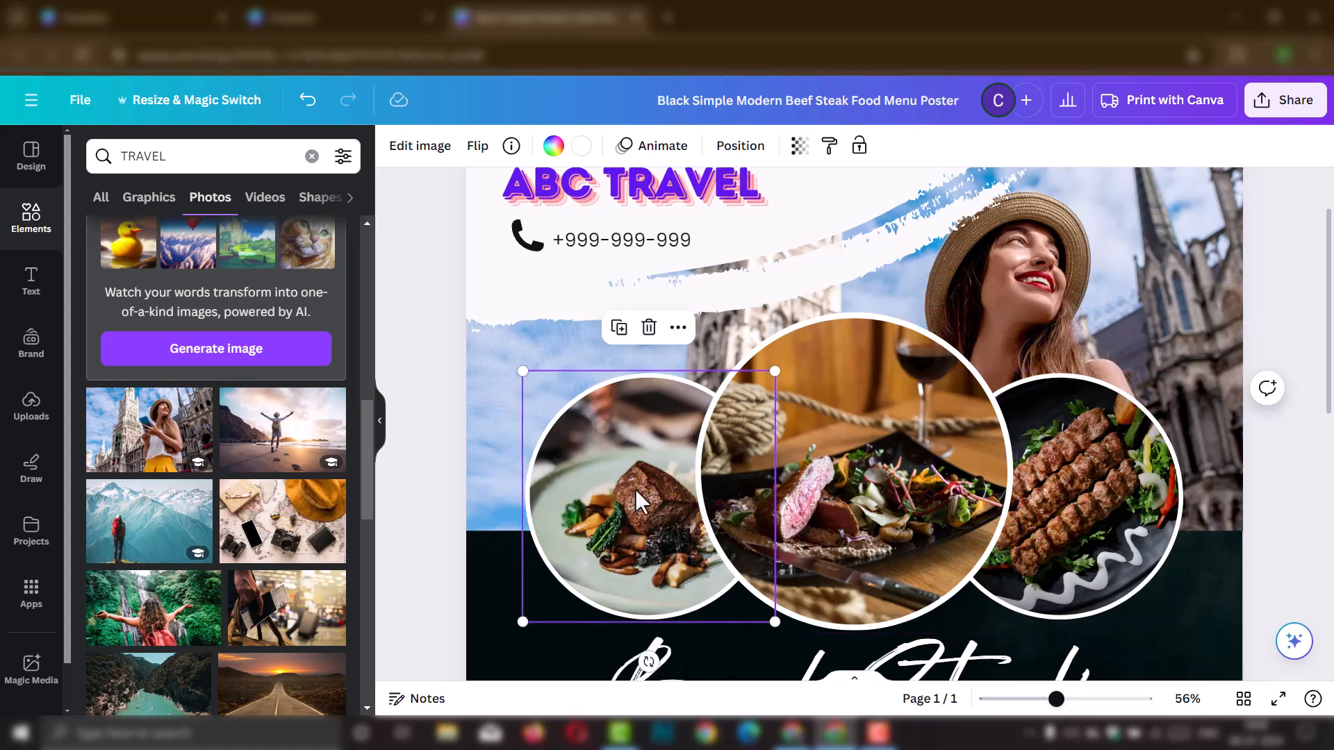
pyautogui.rightClick(615, 462)
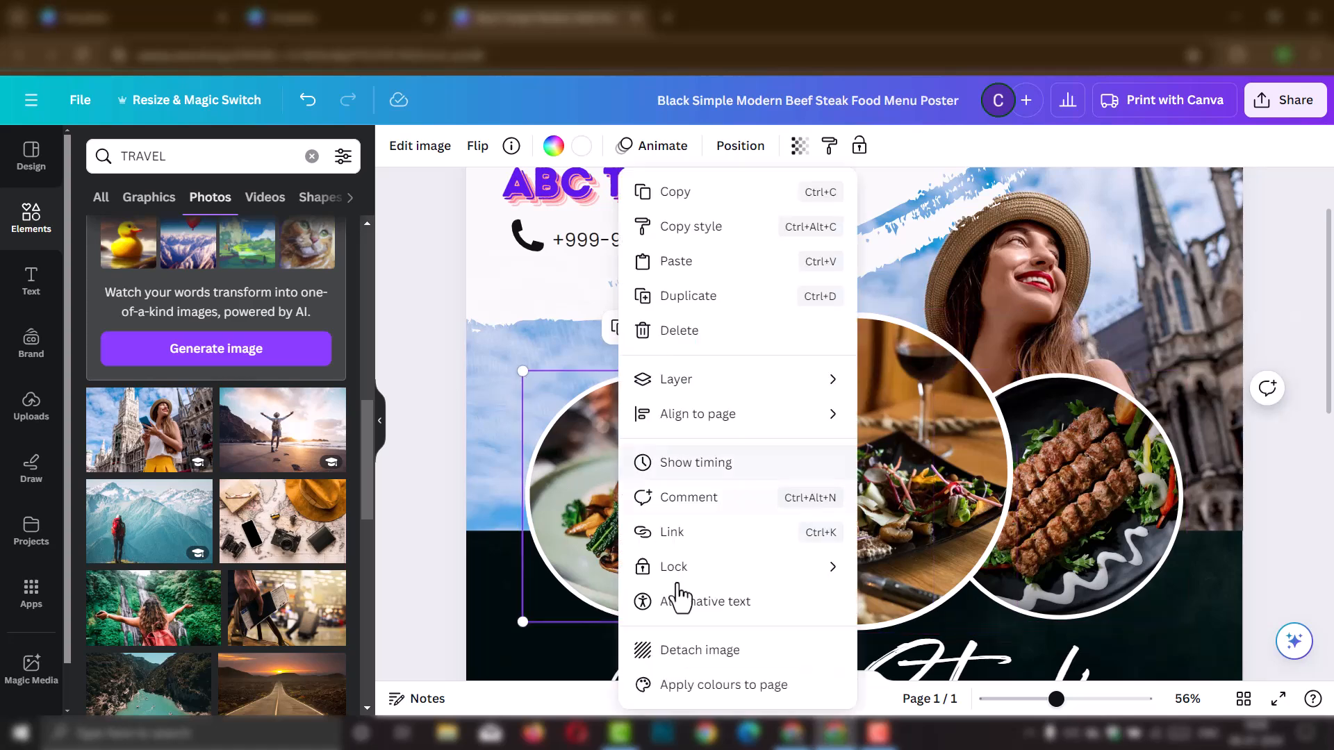
pyautogui.click(657, 650)
pyautogui.hotkey('ctrl', 'z')
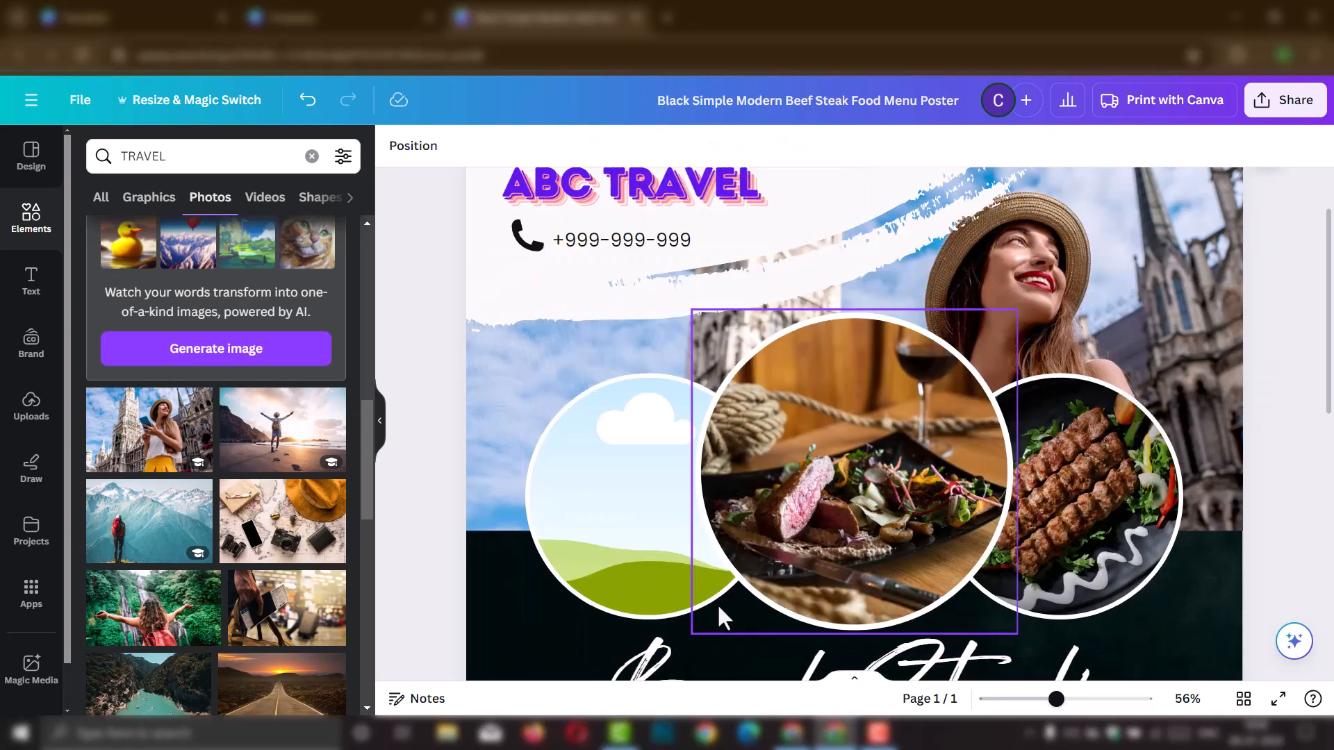
# Step: Detach and delete the food photos from the centre and right circular frames
pyautogui.rightClick(803, 507)
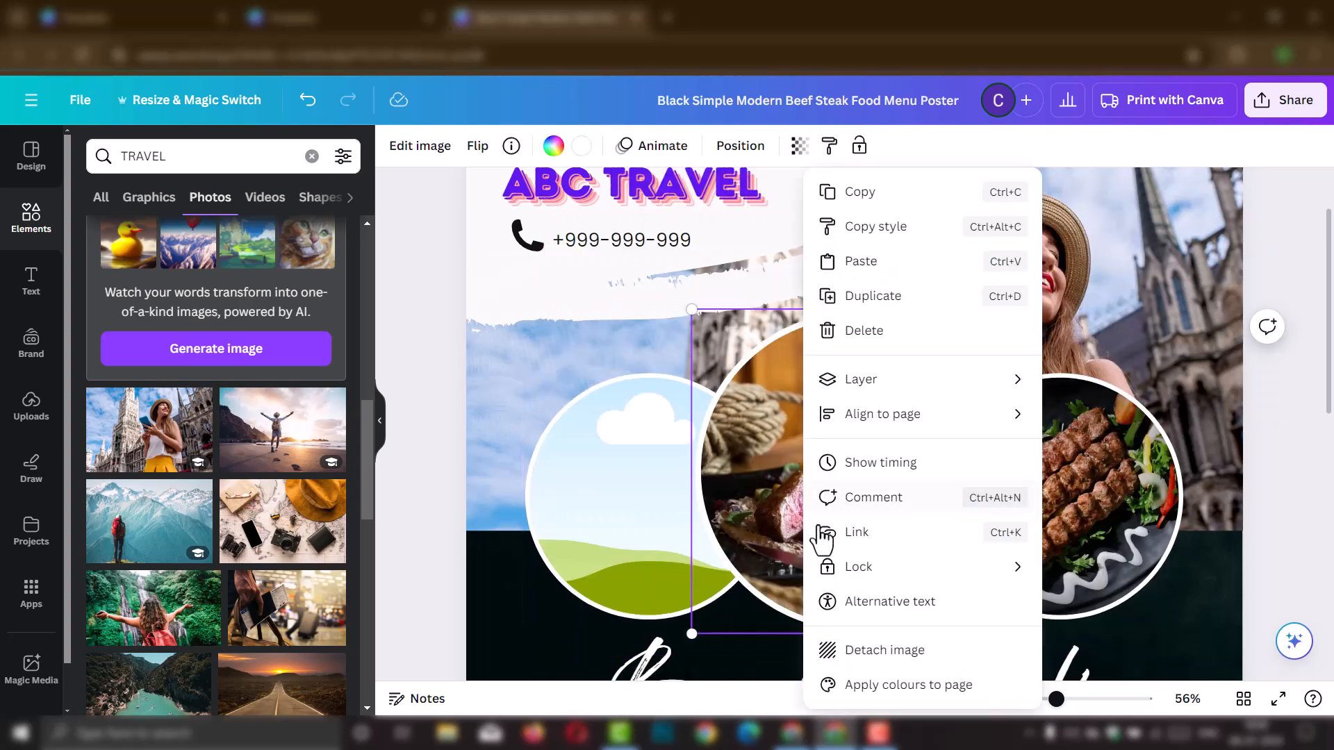
pyautogui.click(856, 650)
pyautogui.press('Delete')
pyautogui.rightClick(1067, 501)
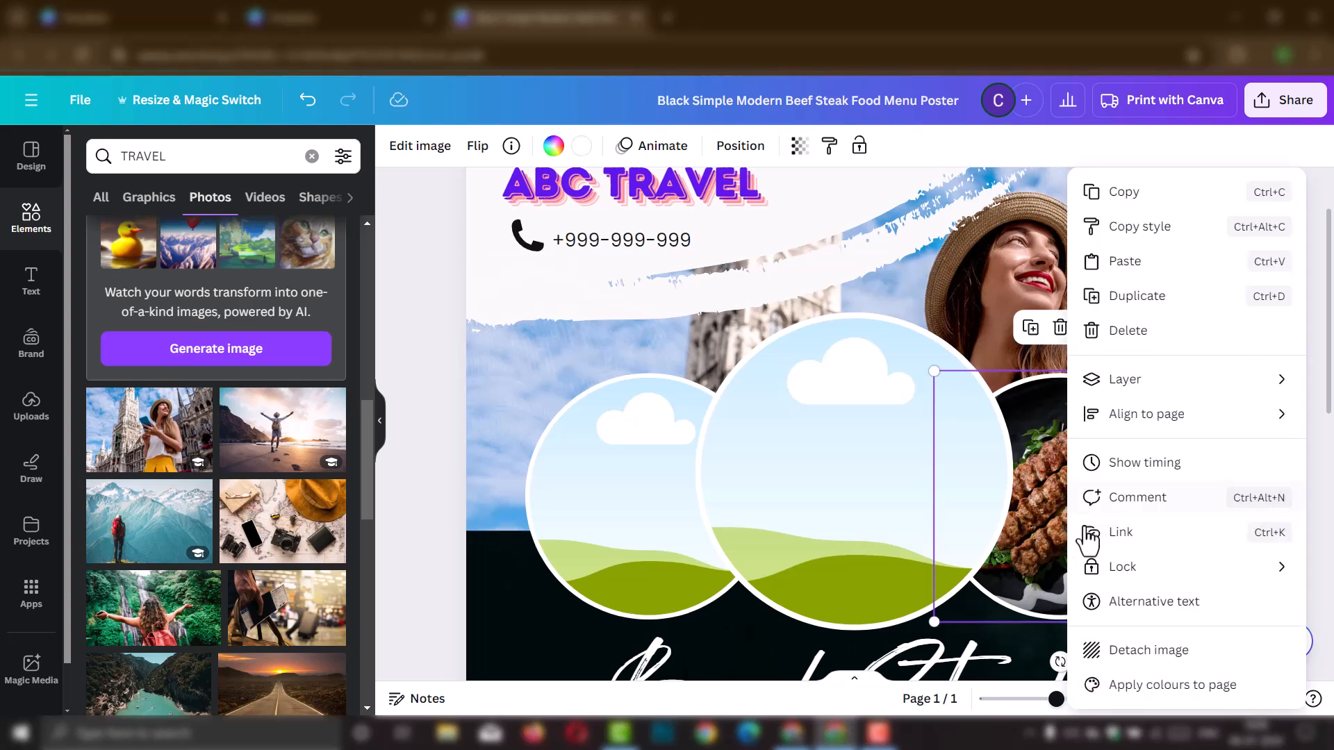
pyautogui.click(1088, 648)
pyautogui.press('Delete')
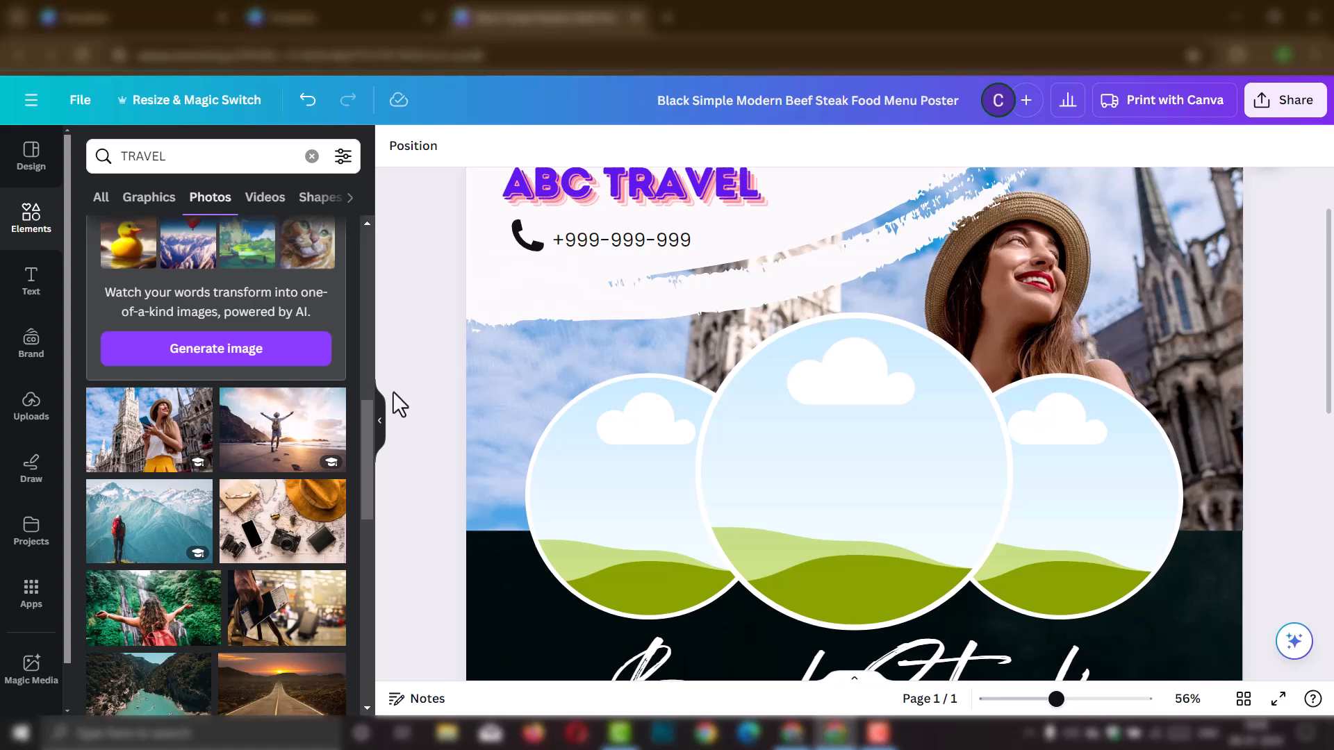
# Step: Fill the left circular frame with the blue photo of world landmarks standing on a globe
pyautogui.scroll(-4, 110, 545)
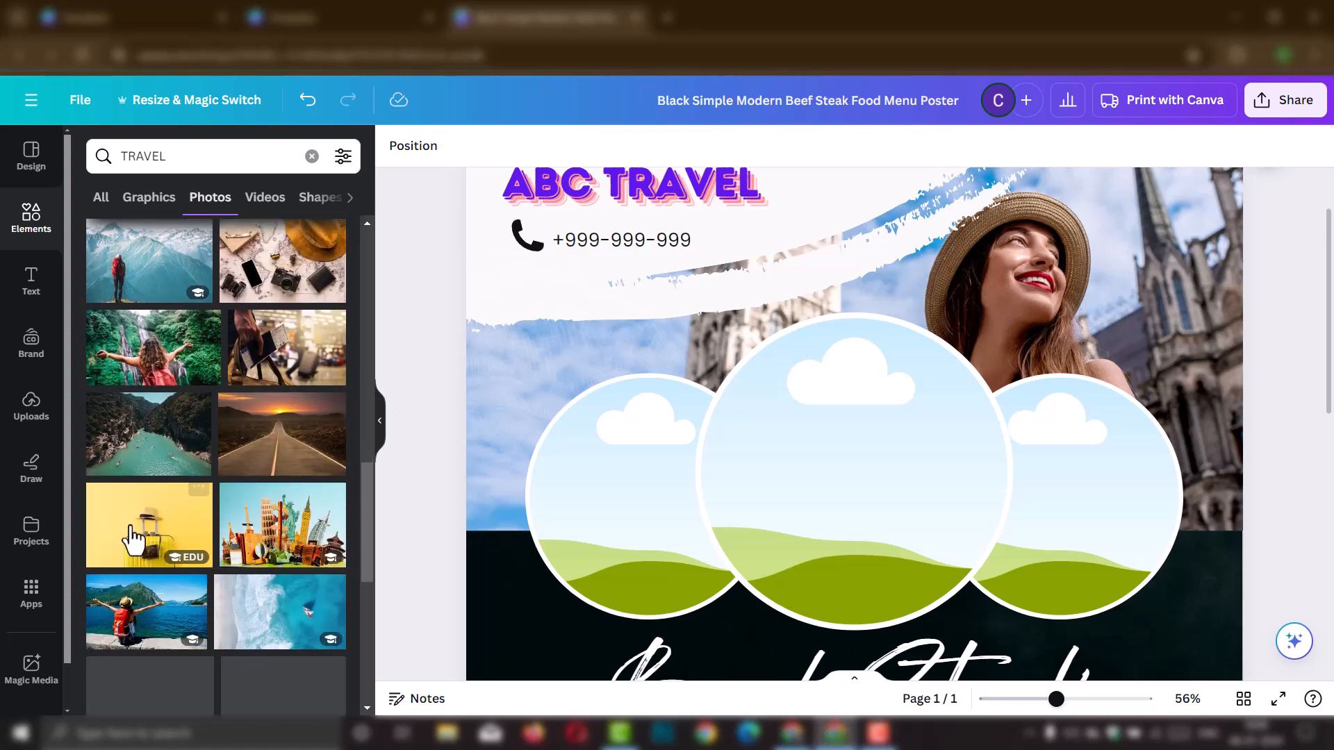
pyautogui.scroll(-6, 170, 521)
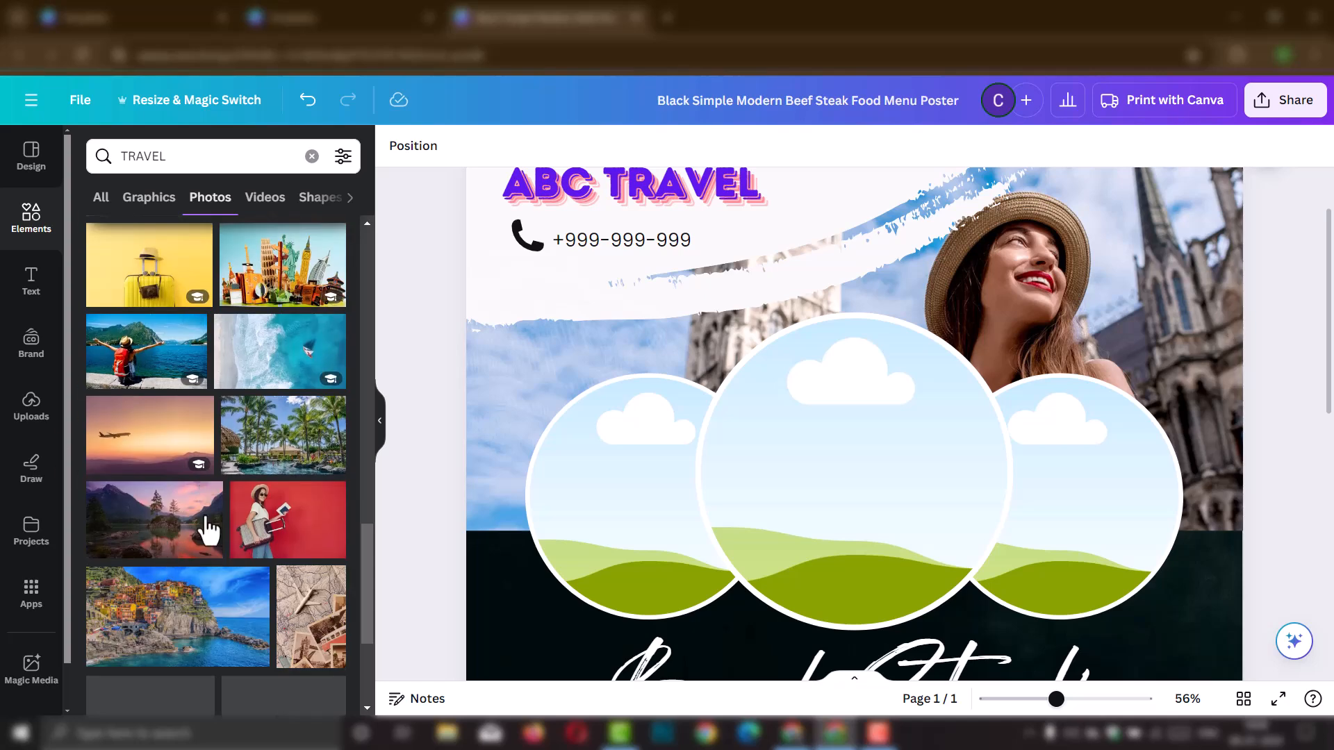
pyautogui.scroll(-4, 249, 528)
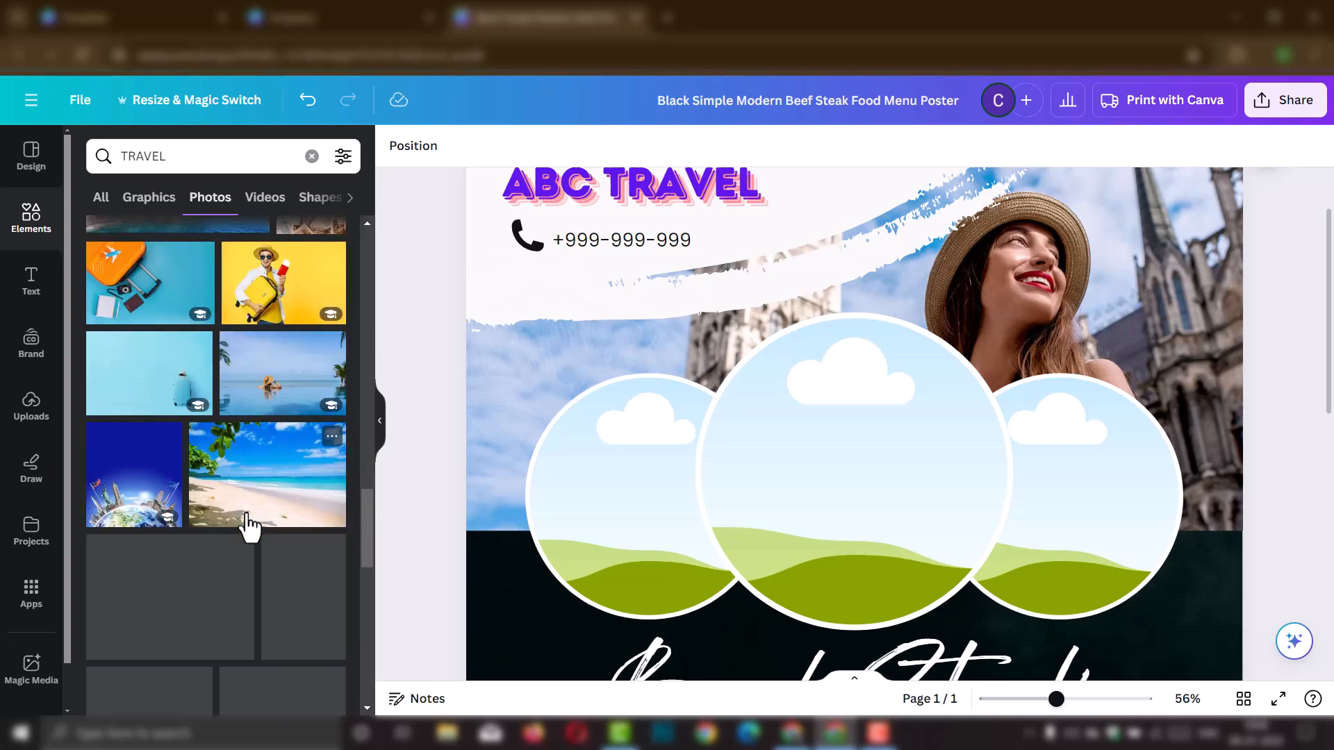
pyautogui.click(138, 496)
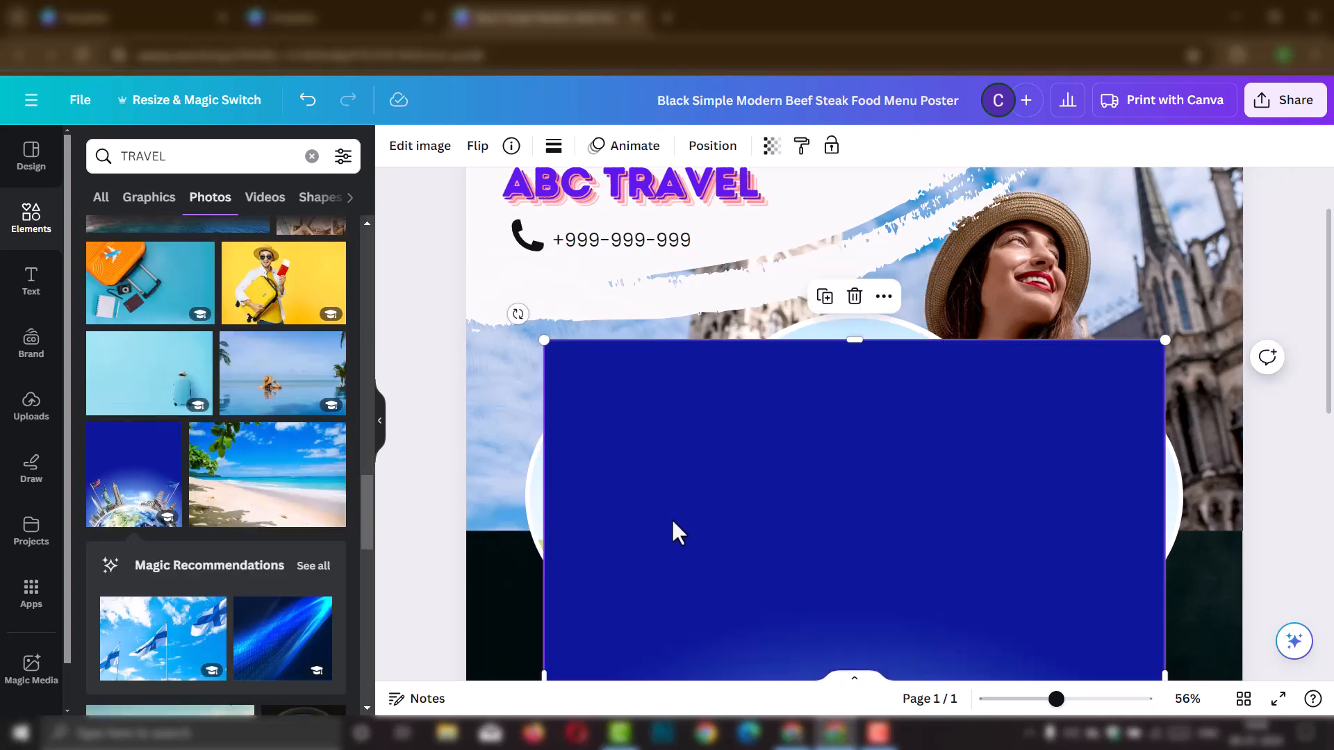
pyautogui.moveTo(687, 438); pyautogui.dragTo(633, 566)
# Step: Shift the landmarks photo upward inside the left circular frame so more of the globe shows
pyautogui.scroll(-4, 738, 470)
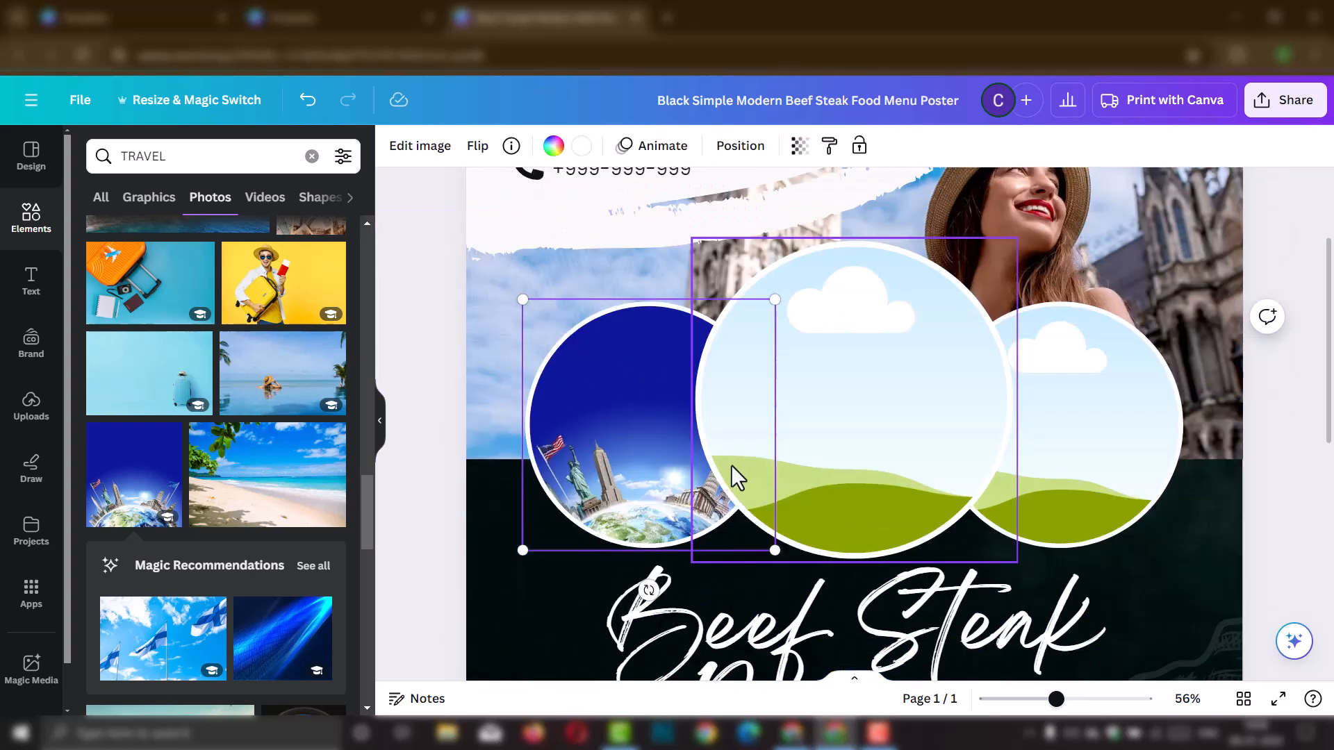
pyautogui.doubleClick(632, 327)
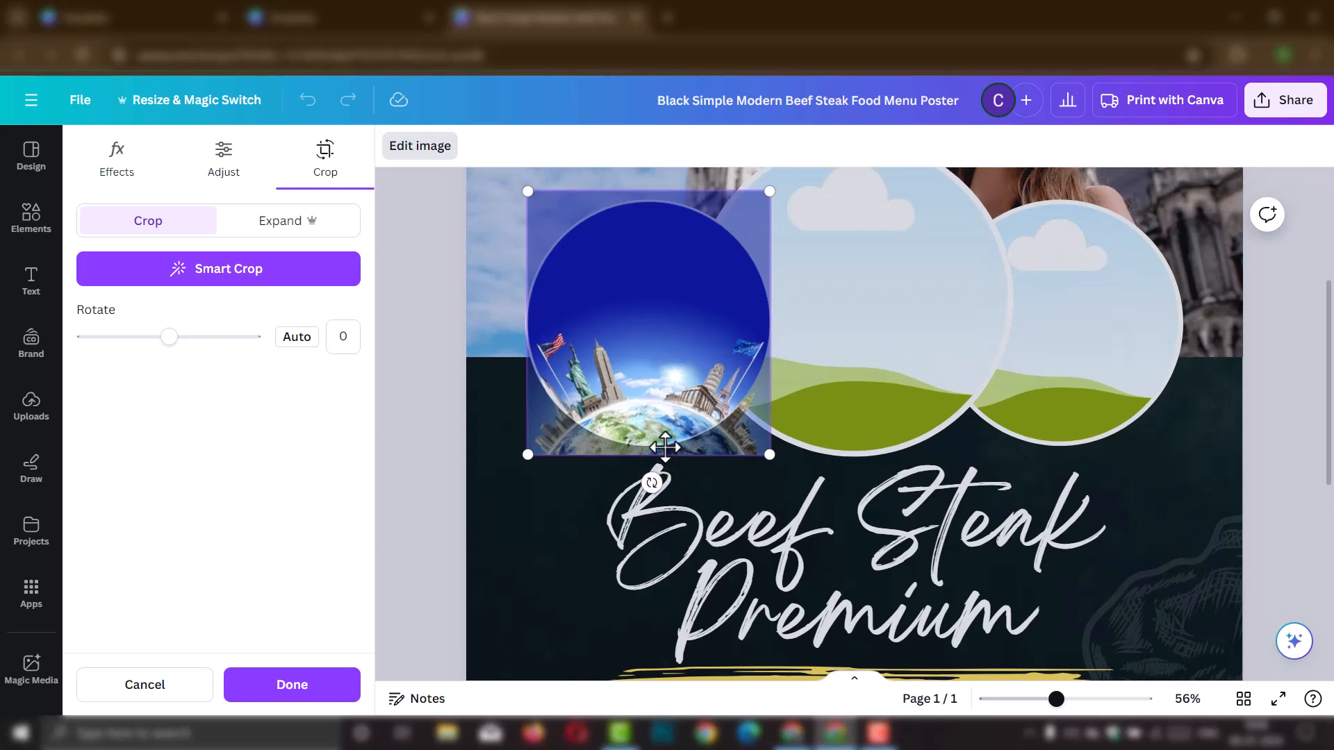
pyautogui.moveTo(769, 455); pyautogui.dragTo(713, 361)
pyautogui.moveTo(643, 262); pyautogui.dragTo(639, 208)
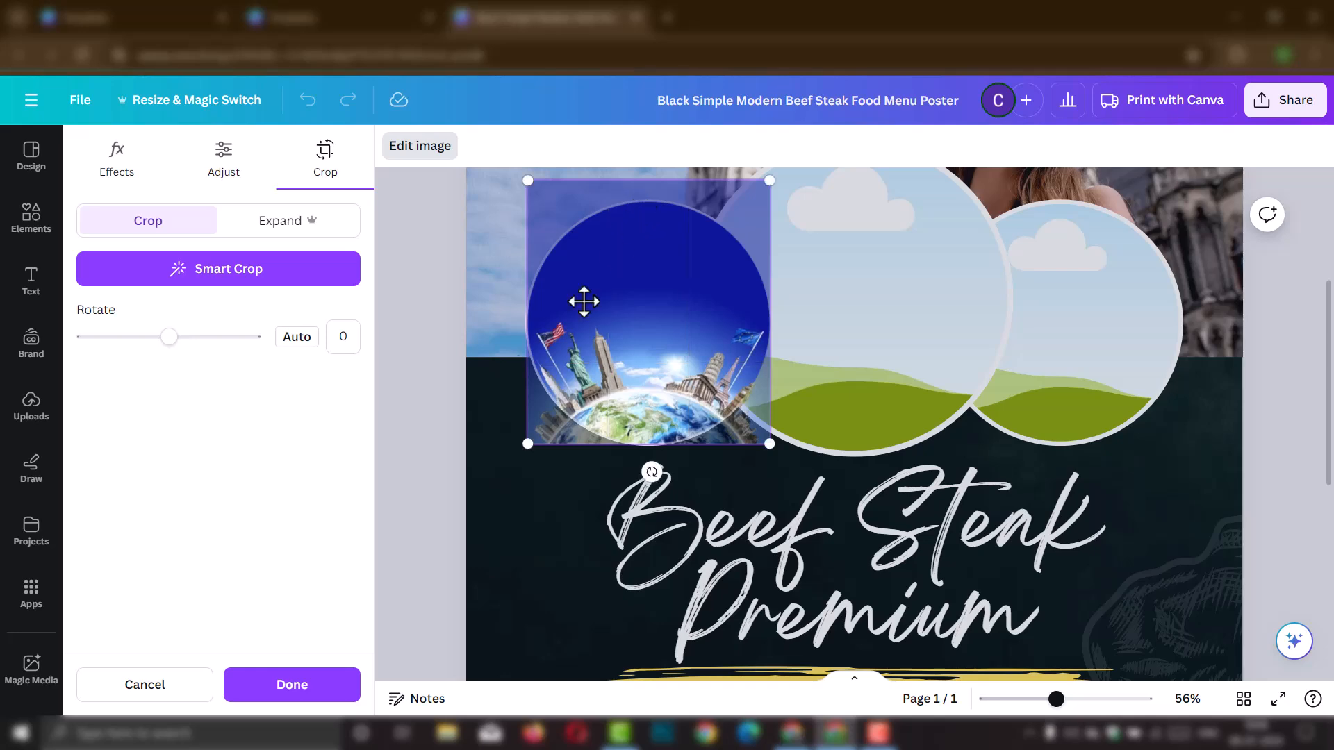
pyautogui.click(425, 400)
# Step: Fill the centre circular frame with the photo of a traveller in a hat on the palm-lined street facing a golden dome
pyautogui.scroll(5, 713, 497)
pyautogui.click(863, 557)
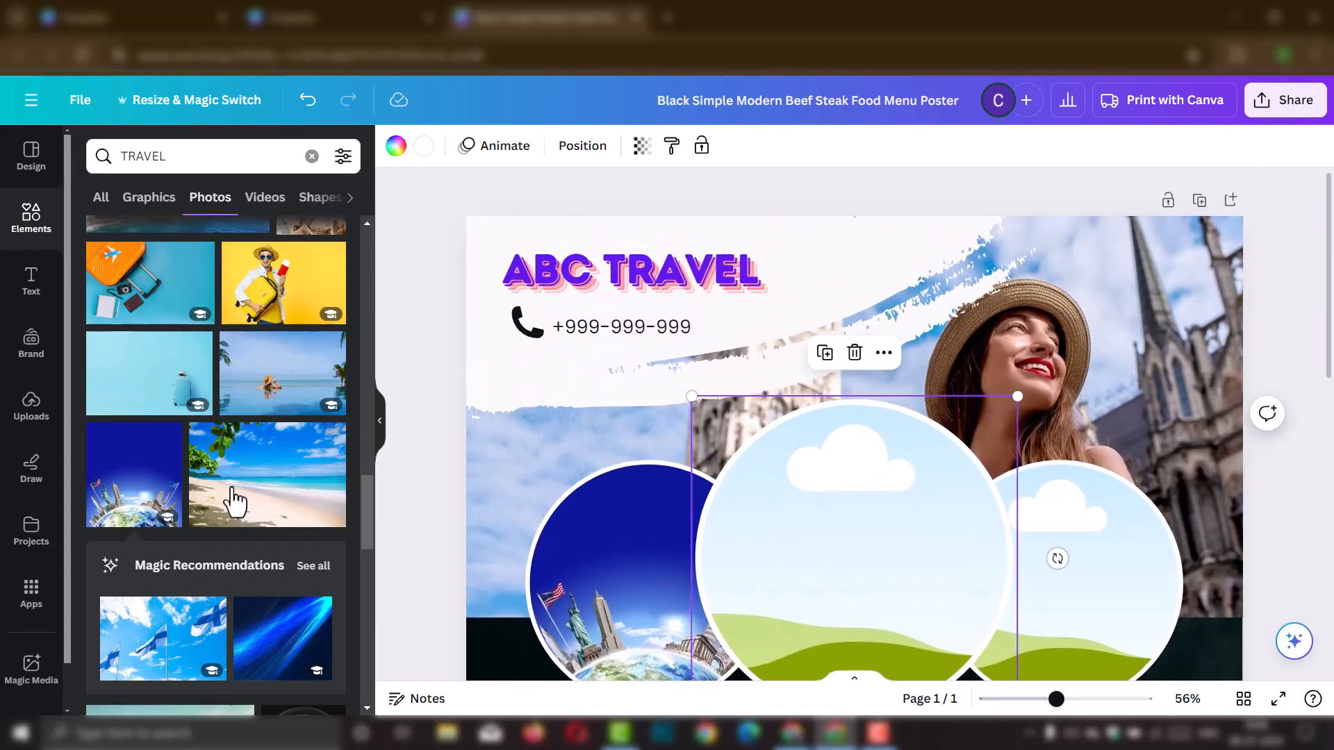
pyautogui.scroll(-6, 243, 504)
pyautogui.scroll(-3, 197, 487)
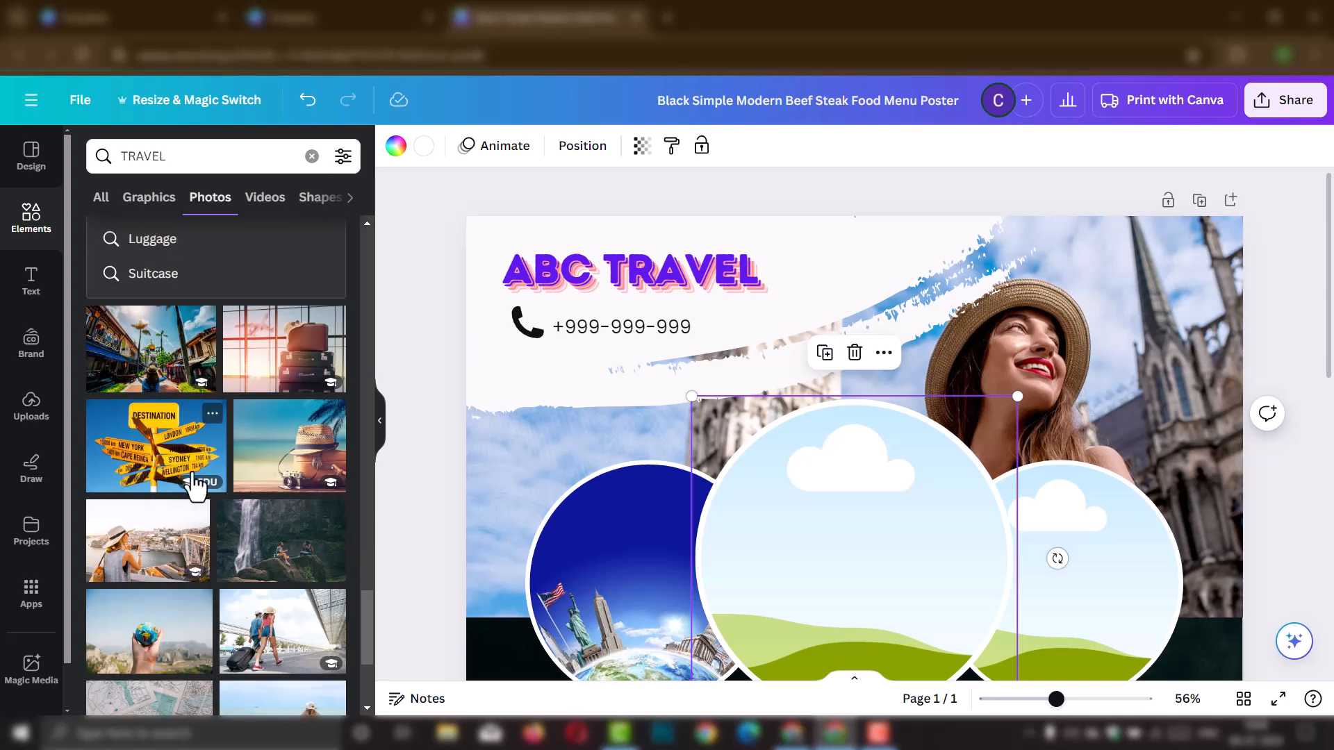
pyautogui.click(174, 348)
pyautogui.scroll(-3, 985, 552)
pyautogui.moveTo(835, 503); pyautogui.dragTo(854, 299)
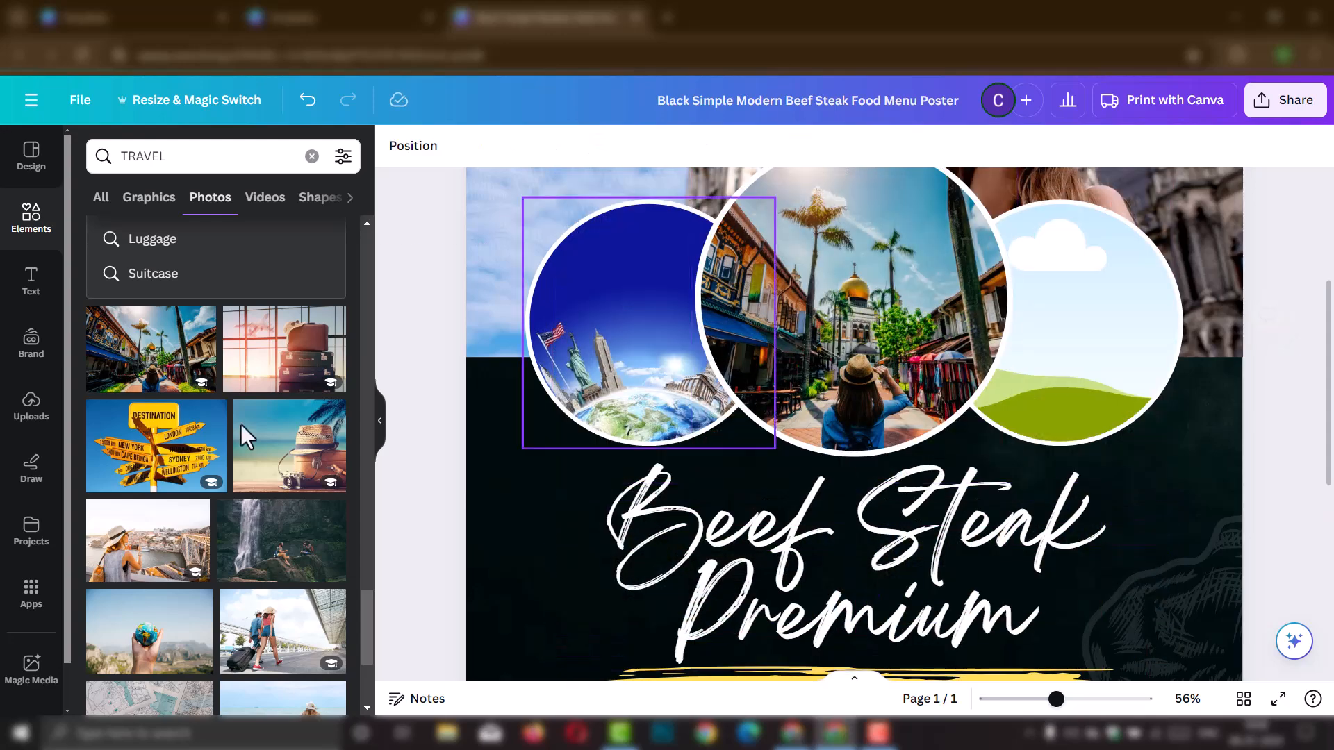
# Step: Find the photo of a resort pool surrounded by palm trees and fill the right circular frame with it
pyautogui.scroll(-5, 149, 447)
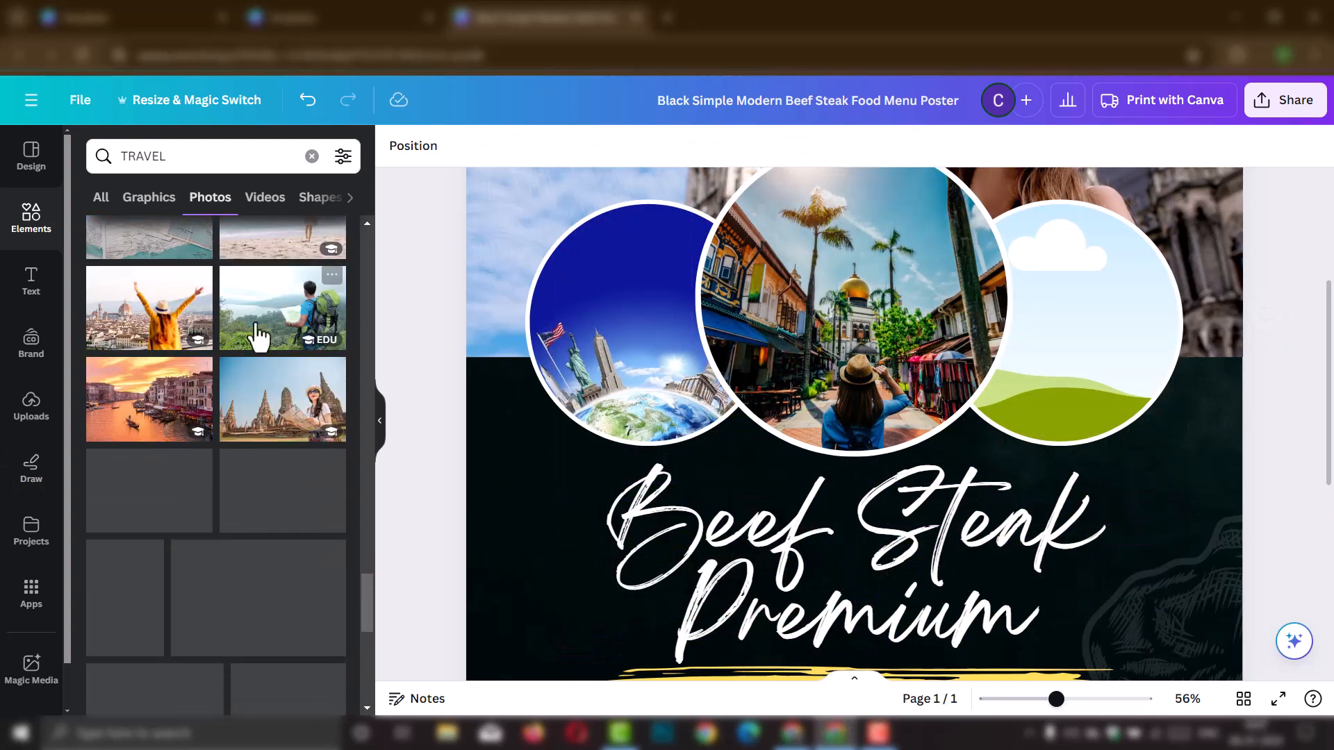
pyautogui.scroll(-5, 209, 431)
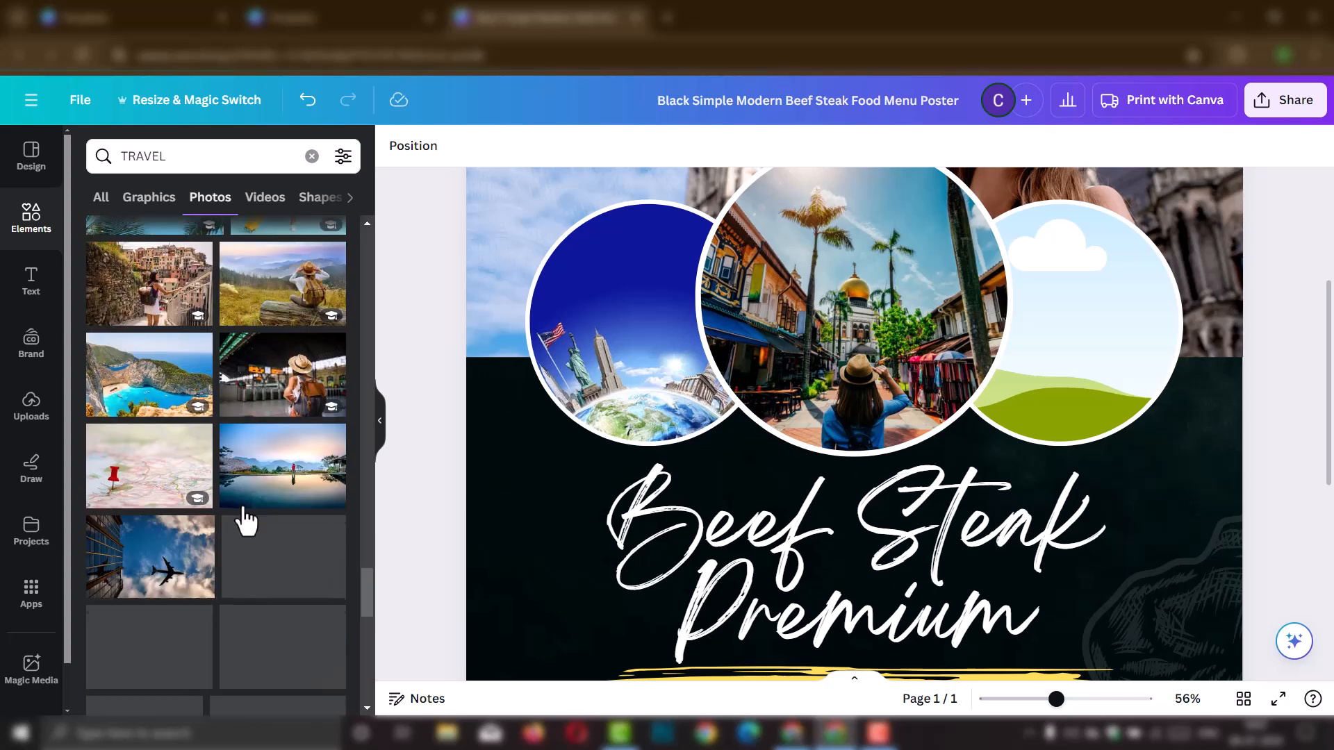
pyautogui.scroll(-5, 217, 500)
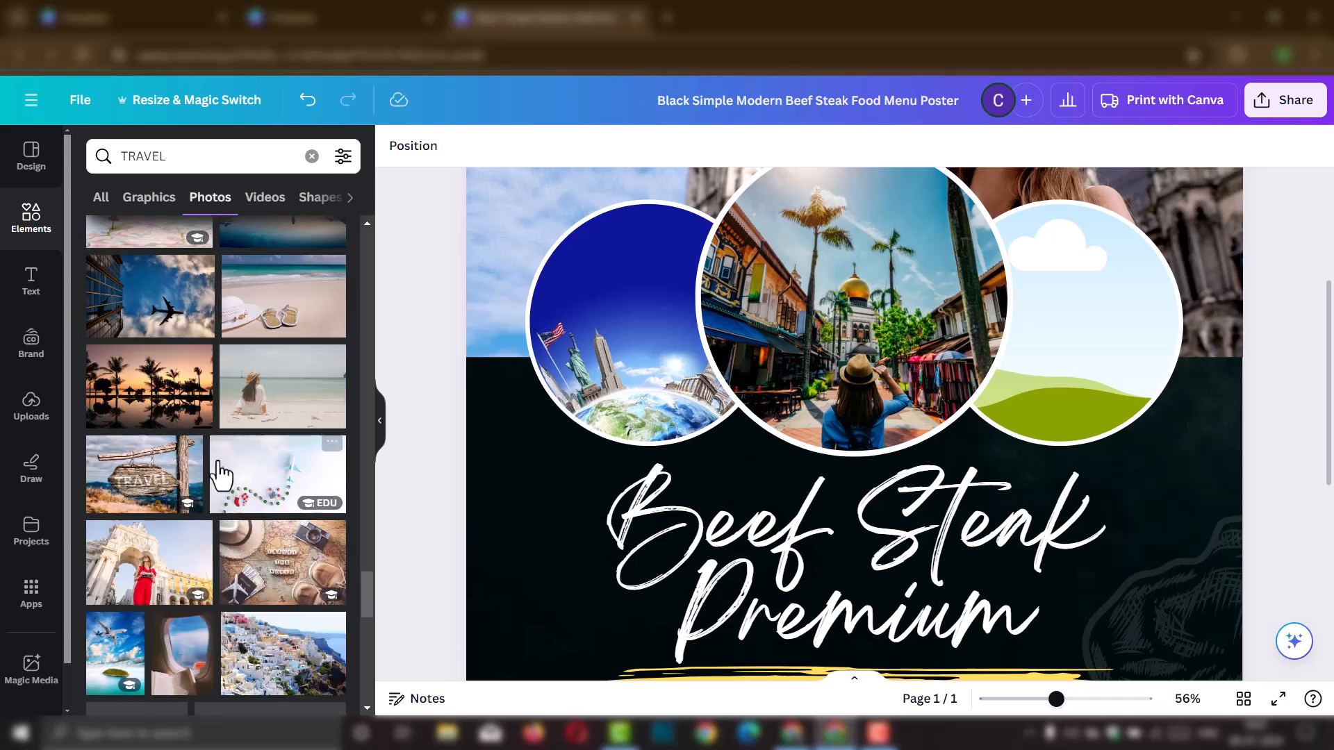
pyautogui.scroll(20, 219, 453)
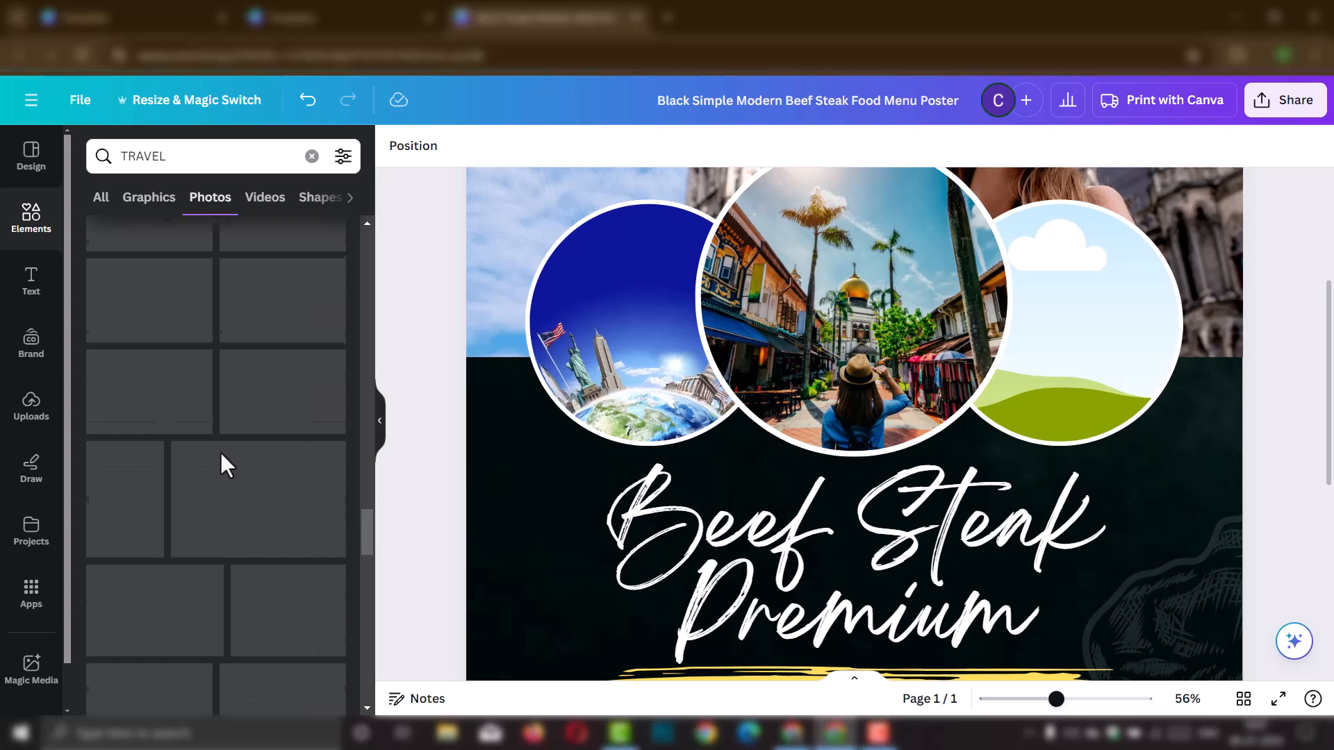
pyautogui.scroll(10, 220, 445)
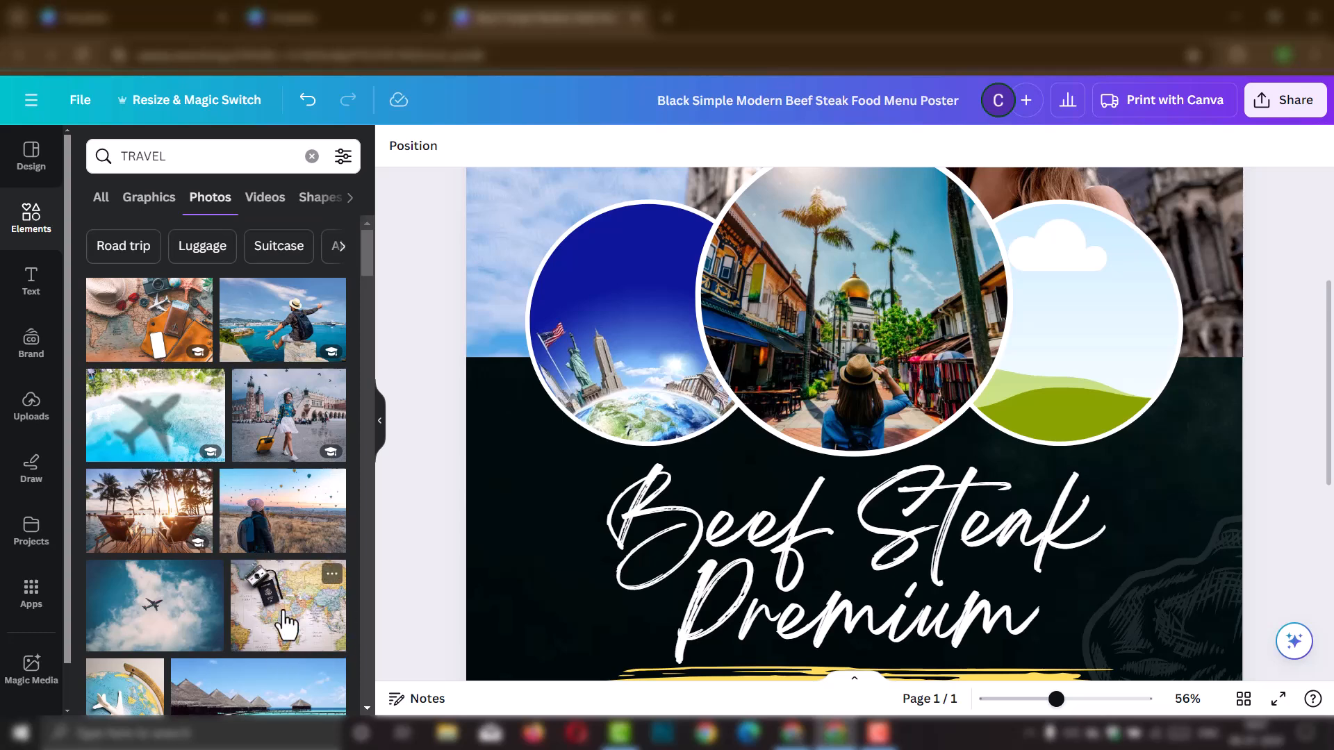
pyautogui.scroll(-4, 278, 601)
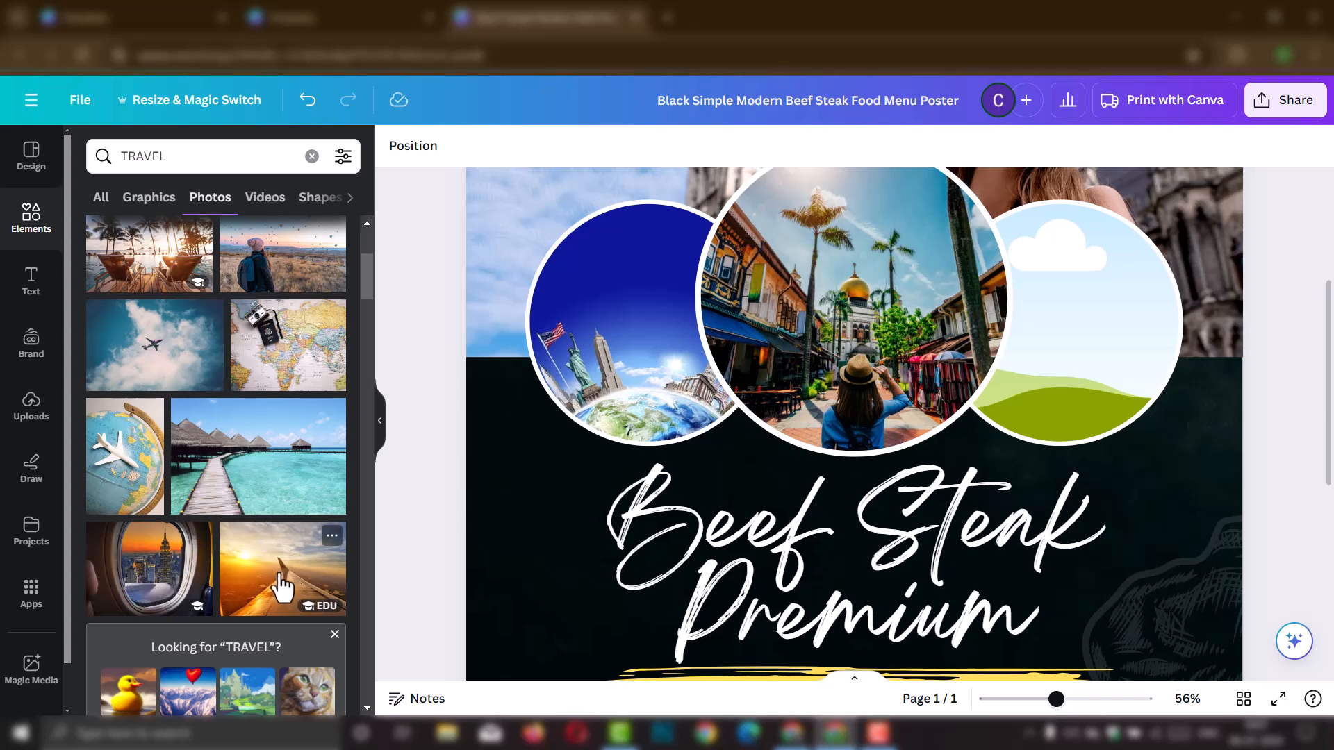
pyautogui.scroll(-6, 281, 577)
pyautogui.scroll(-4, 201, 598)
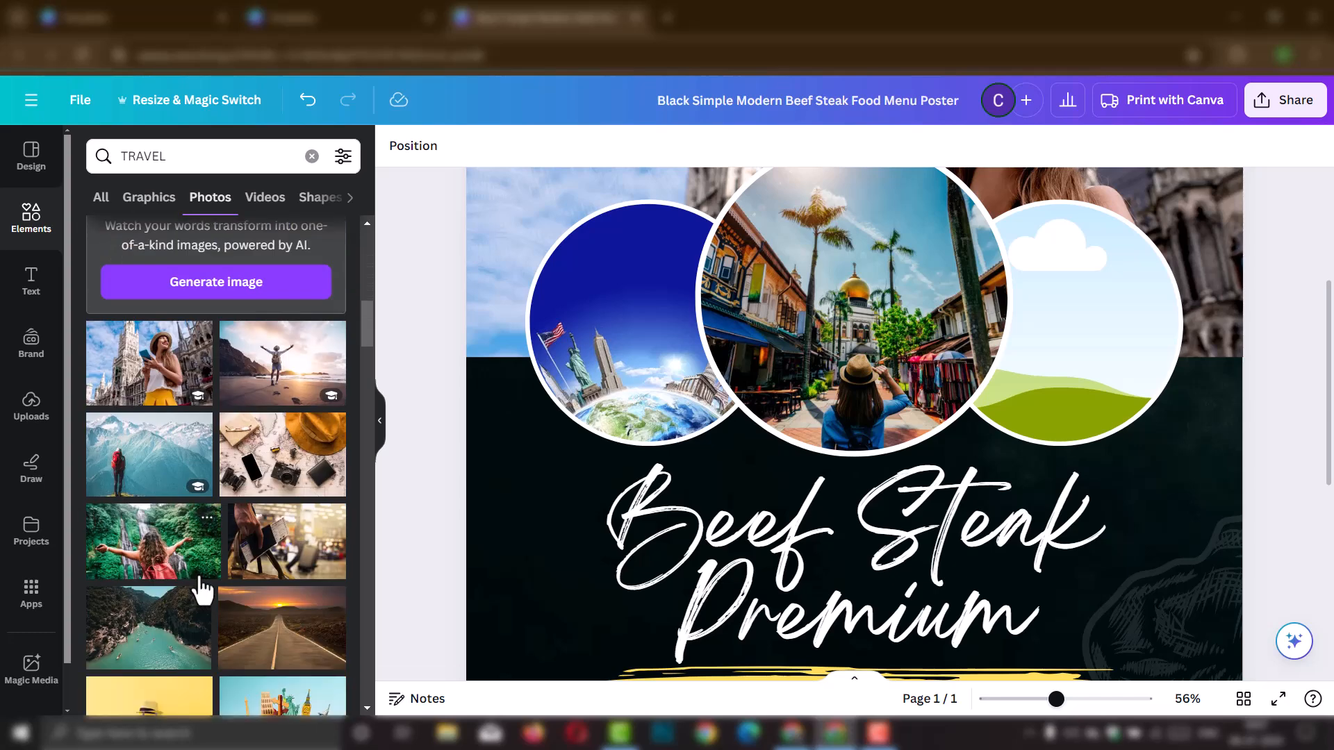
pyautogui.scroll(-6, 201, 584)
pyautogui.scroll(5, 198, 568)
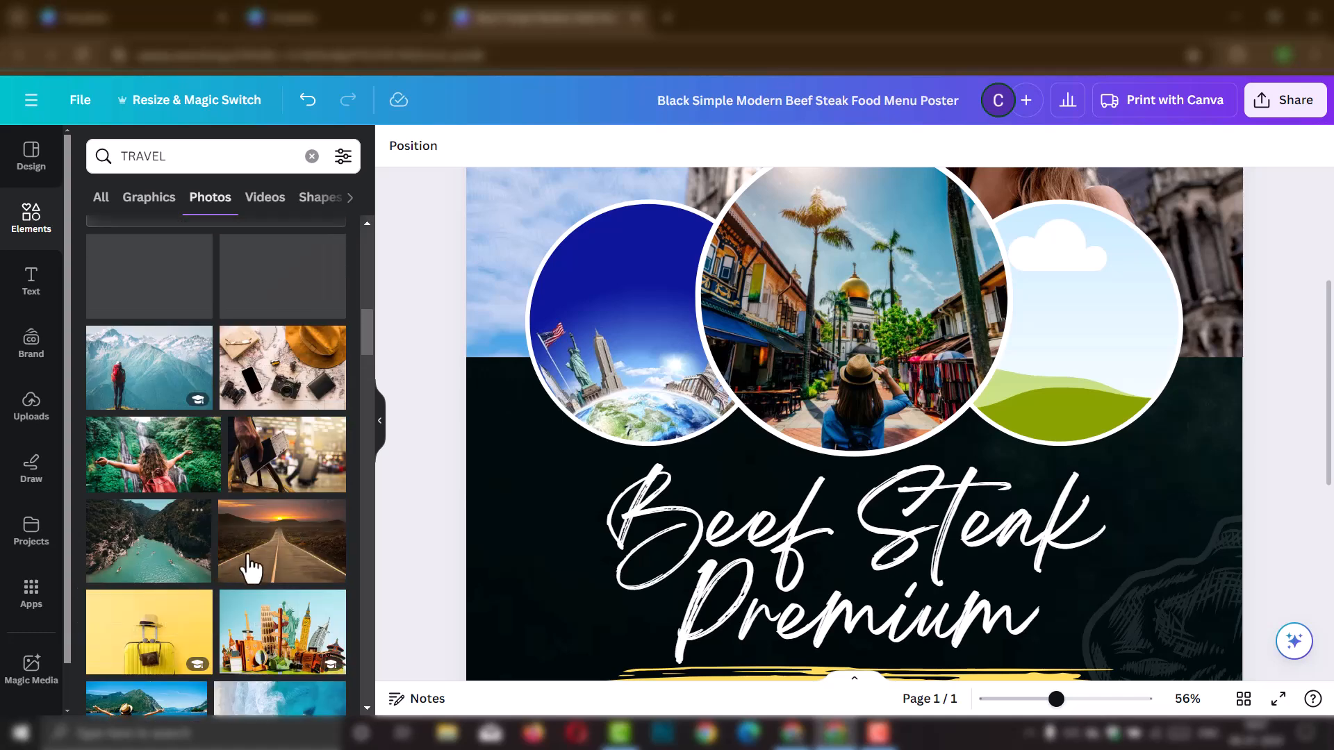
pyautogui.scroll(-3, 216, 601)
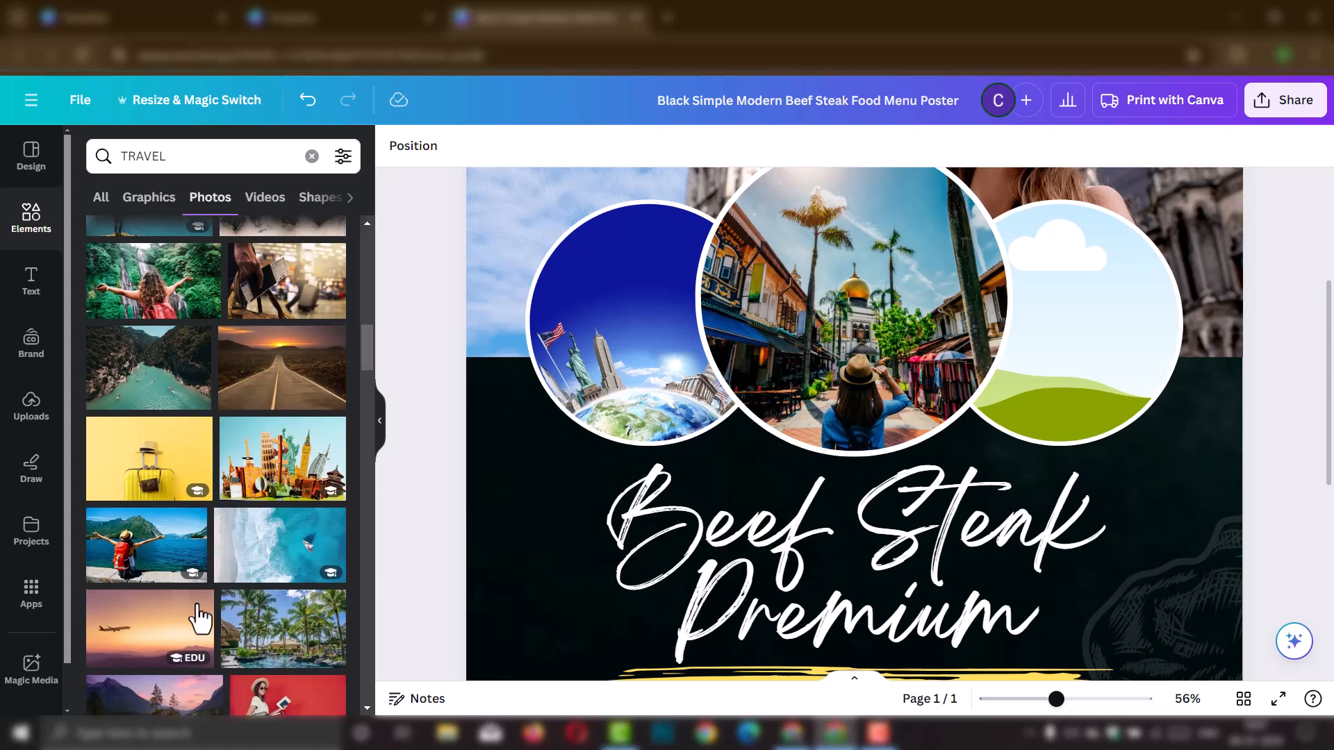
pyautogui.scroll(-5, 197, 616)
pyautogui.click(293, 311)
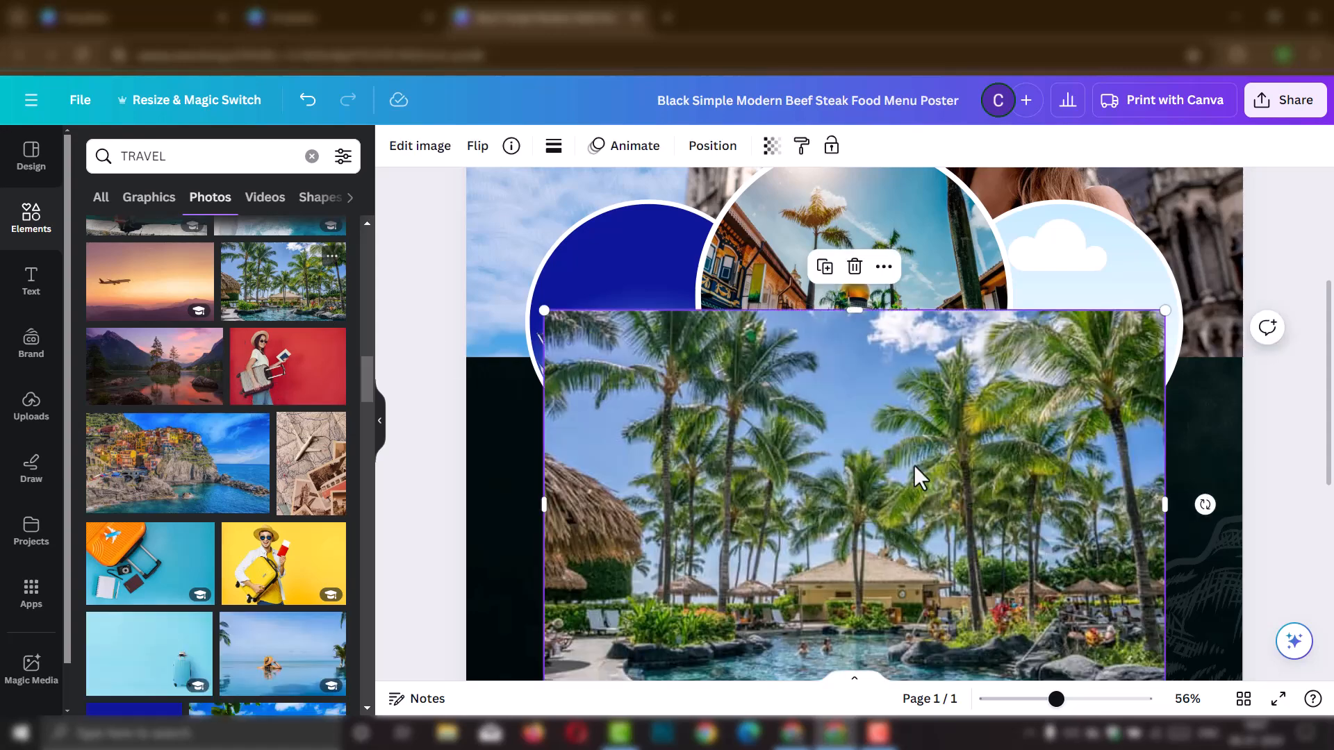
pyautogui.moveTo(890, 577); pyautogui.dragTo(1060, 333)
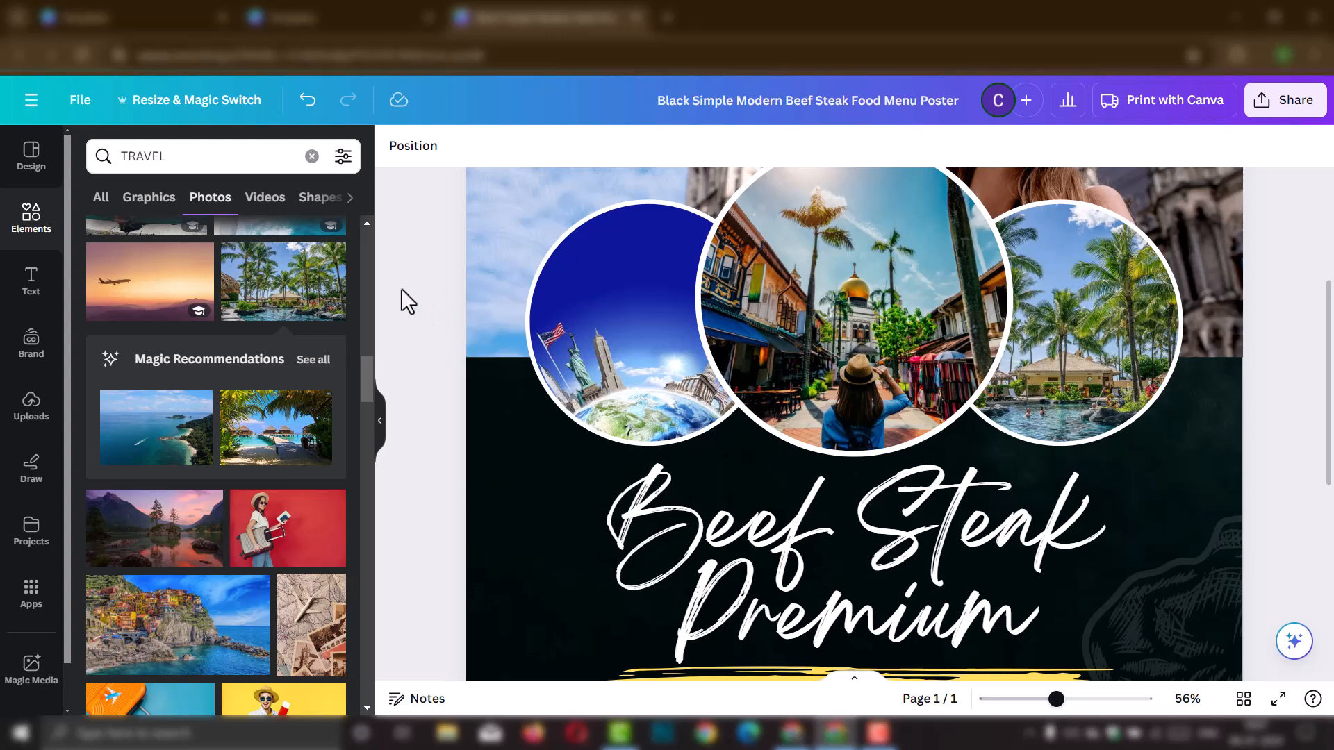
# Step: Replace the words "Beef Steak" in the script heading below the circular photos with "Travel 2024"
pyautogui.scroll(4, 593, 483)
pyautogui.scroll(-2, 717, 382)
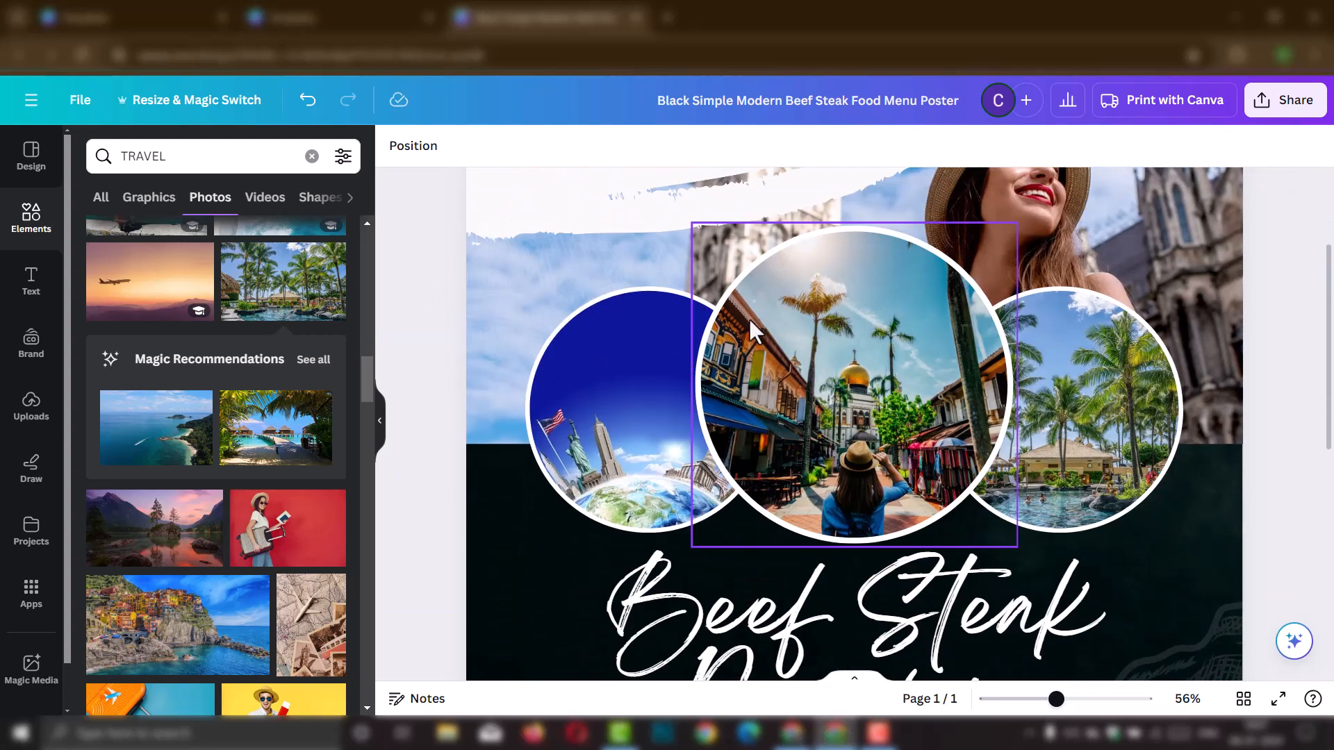
pyautogui.scroll(3, 778, 413)
pyautogui.scroll(-7, 796, 431)
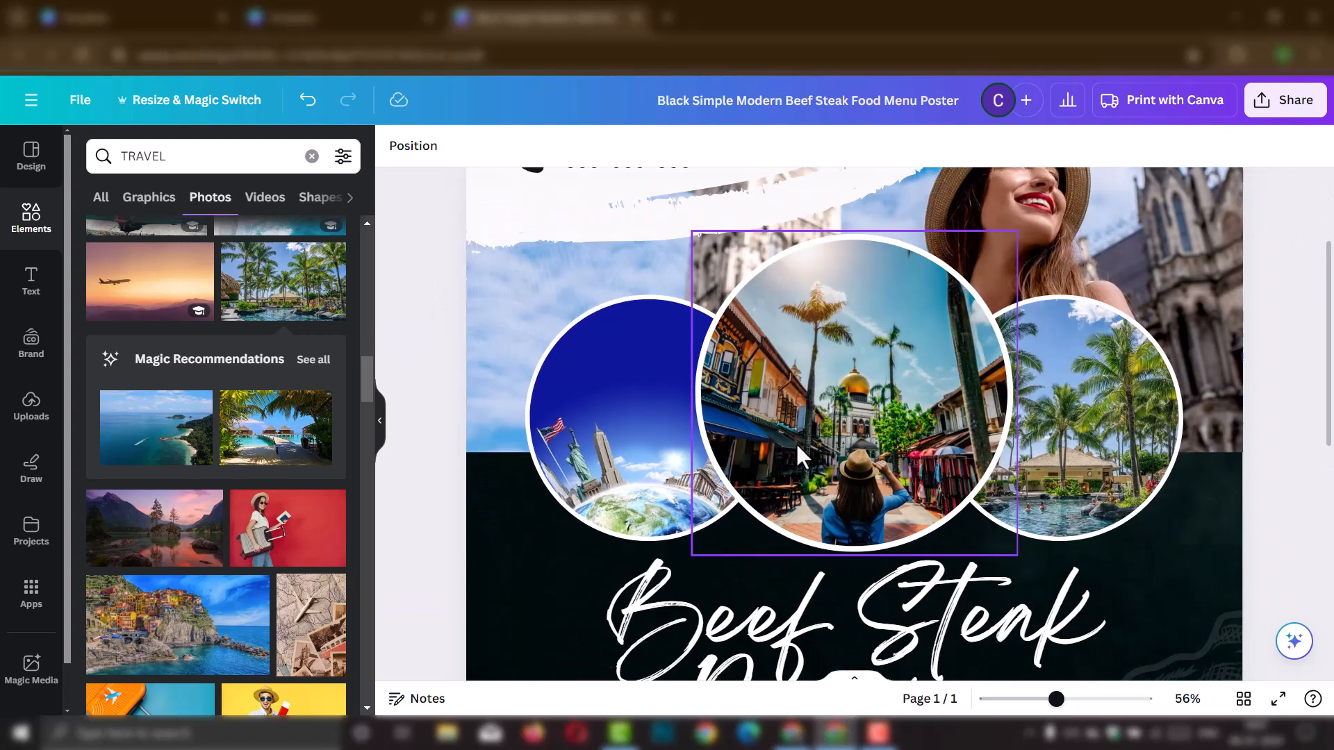
pyautogui.doubleClick(896, 375)
pyautogui.click(780, 392)
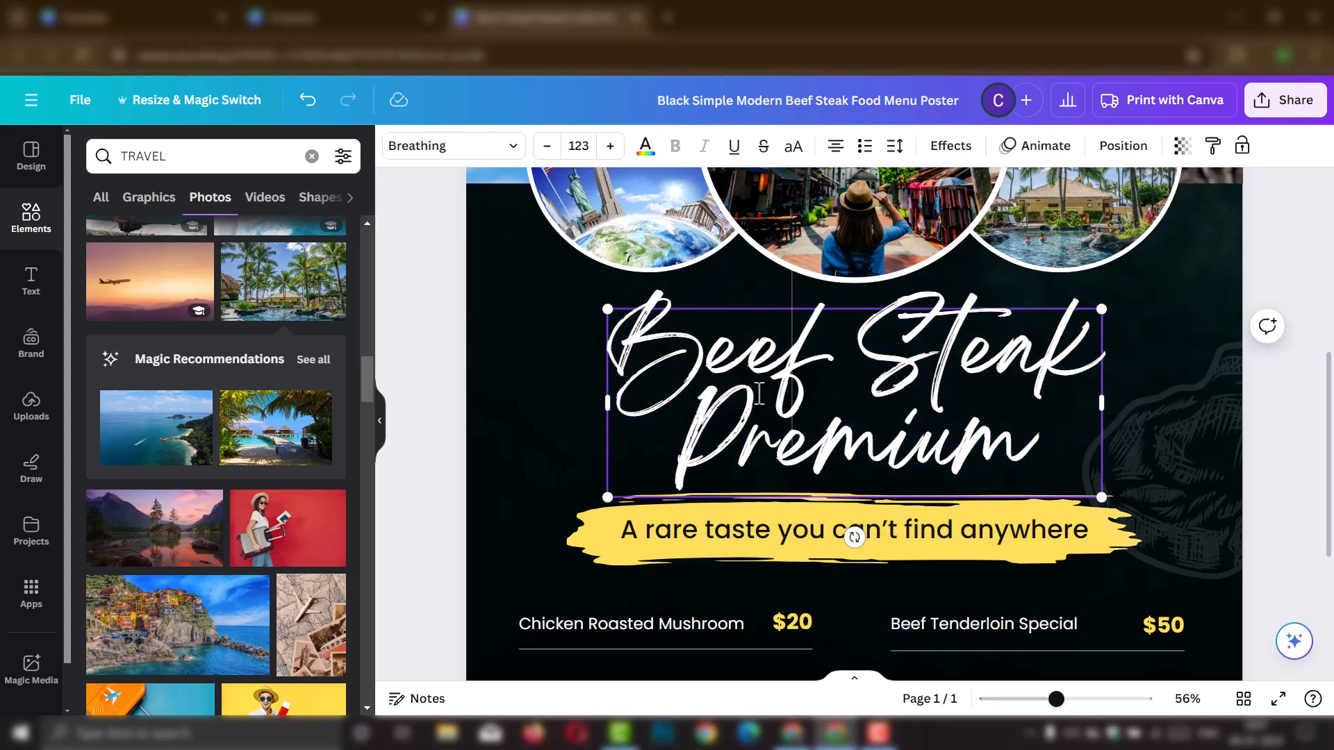
pyautogui.moveTo(644, 358); pyautogui.dragTo(1087, 341)
pyautogui.write('Tra')
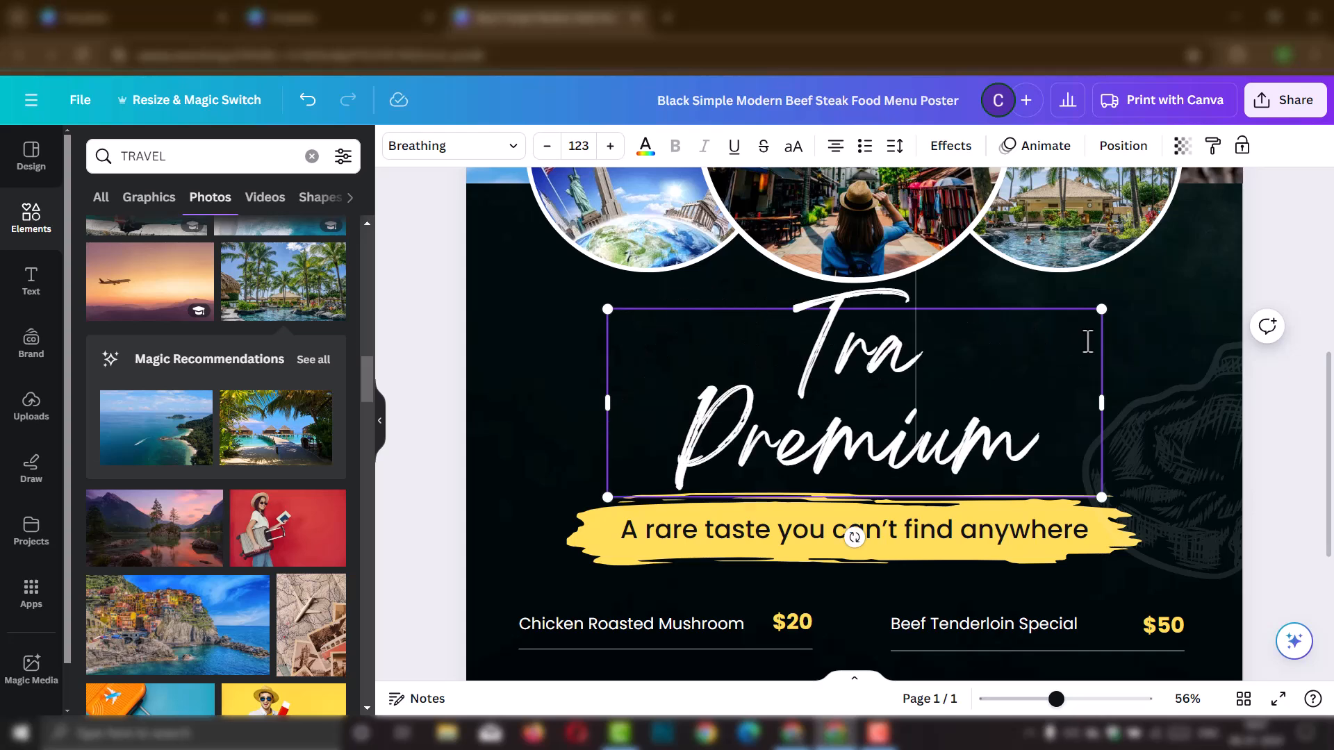
pyautogui.write('vel')
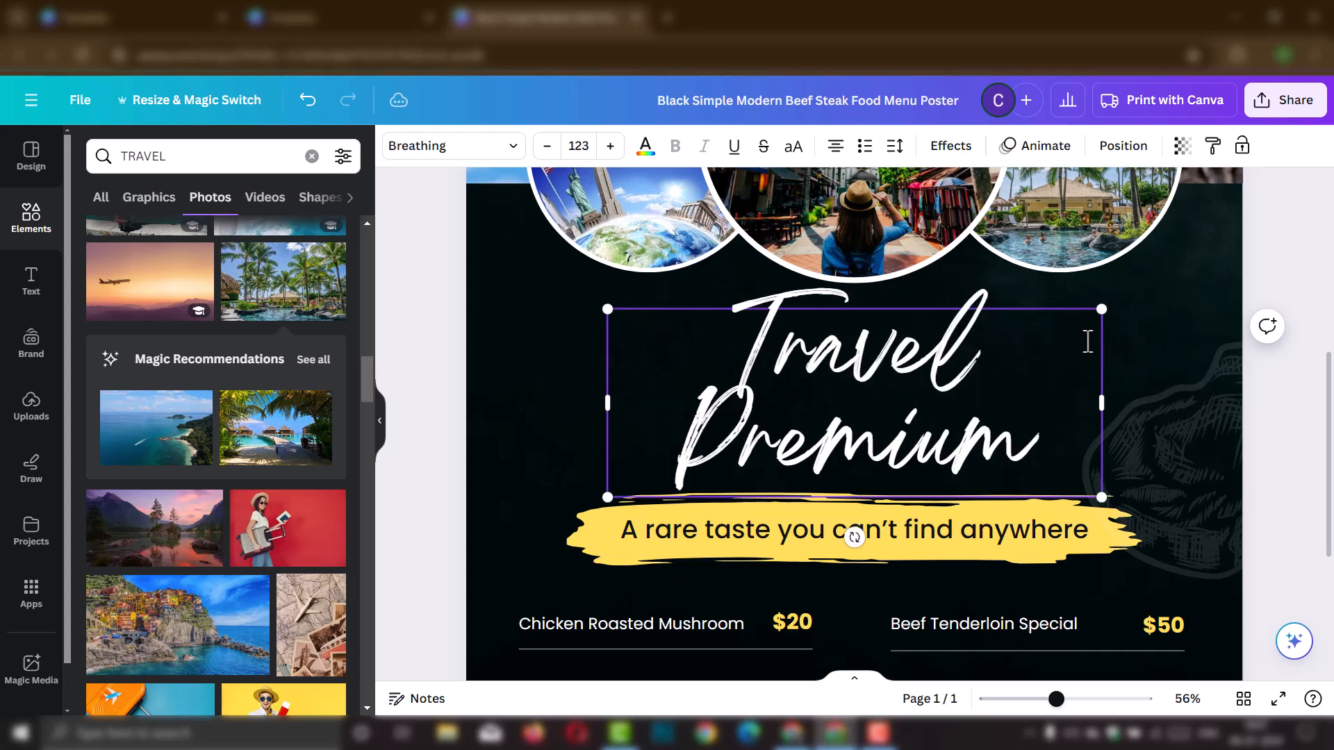
pyautogui.write(' 2024')
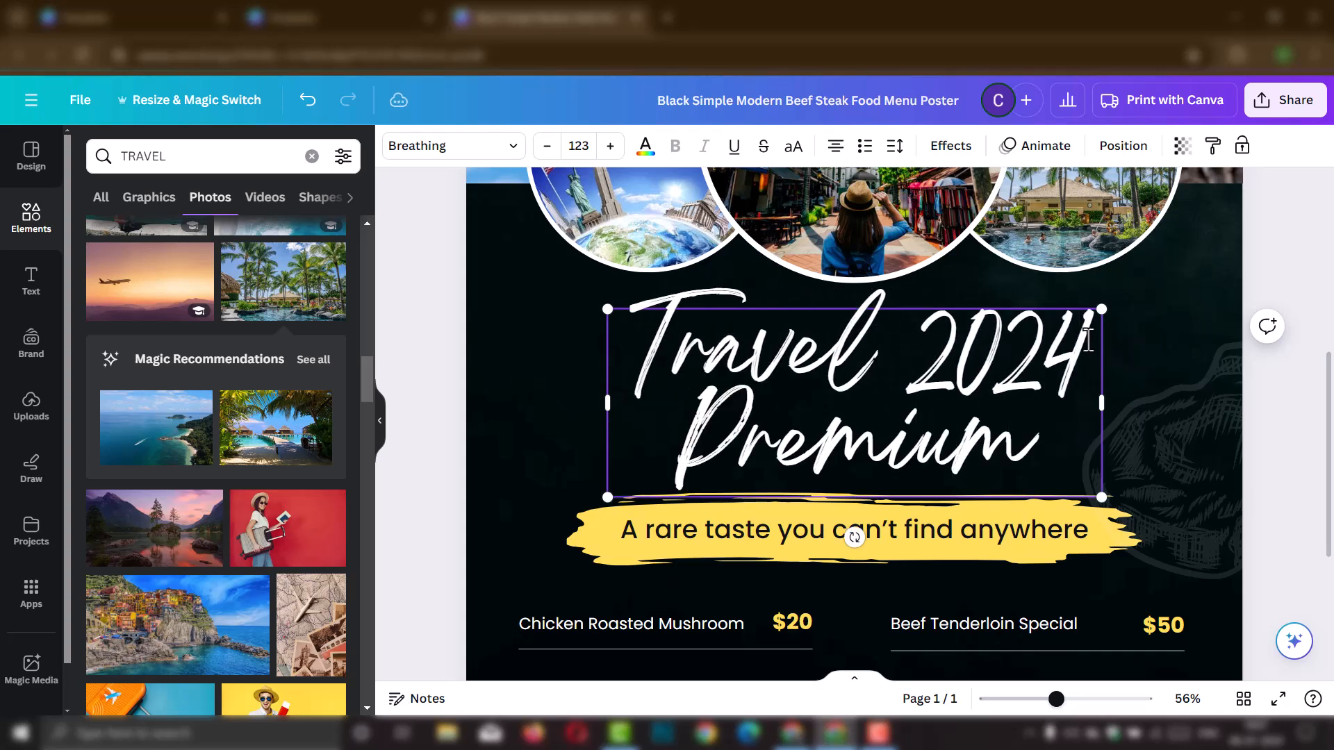
# Step: Replace the word "Premium" on the heading's second line with "best pachages"
pyautogui.moveTo(677, 453); pyautogui.dragTo(1087, 460)
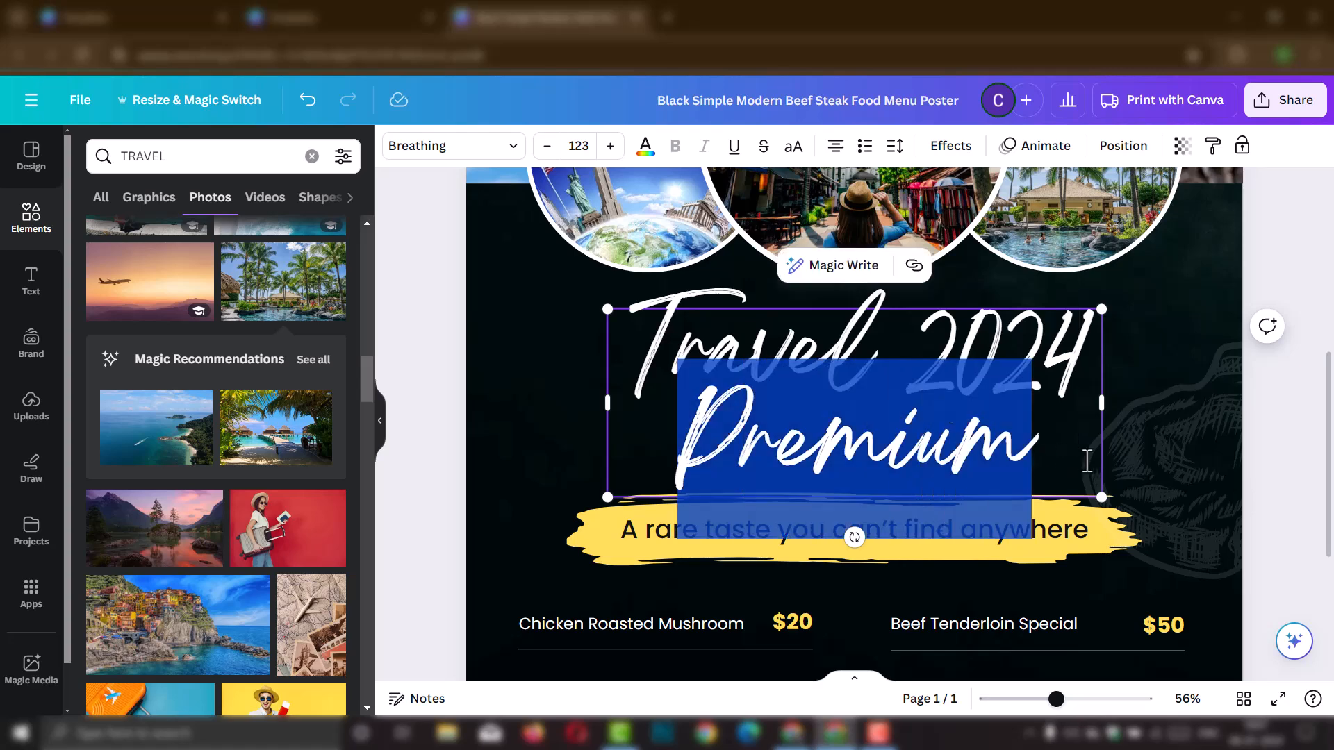
pyautogui.write('best')
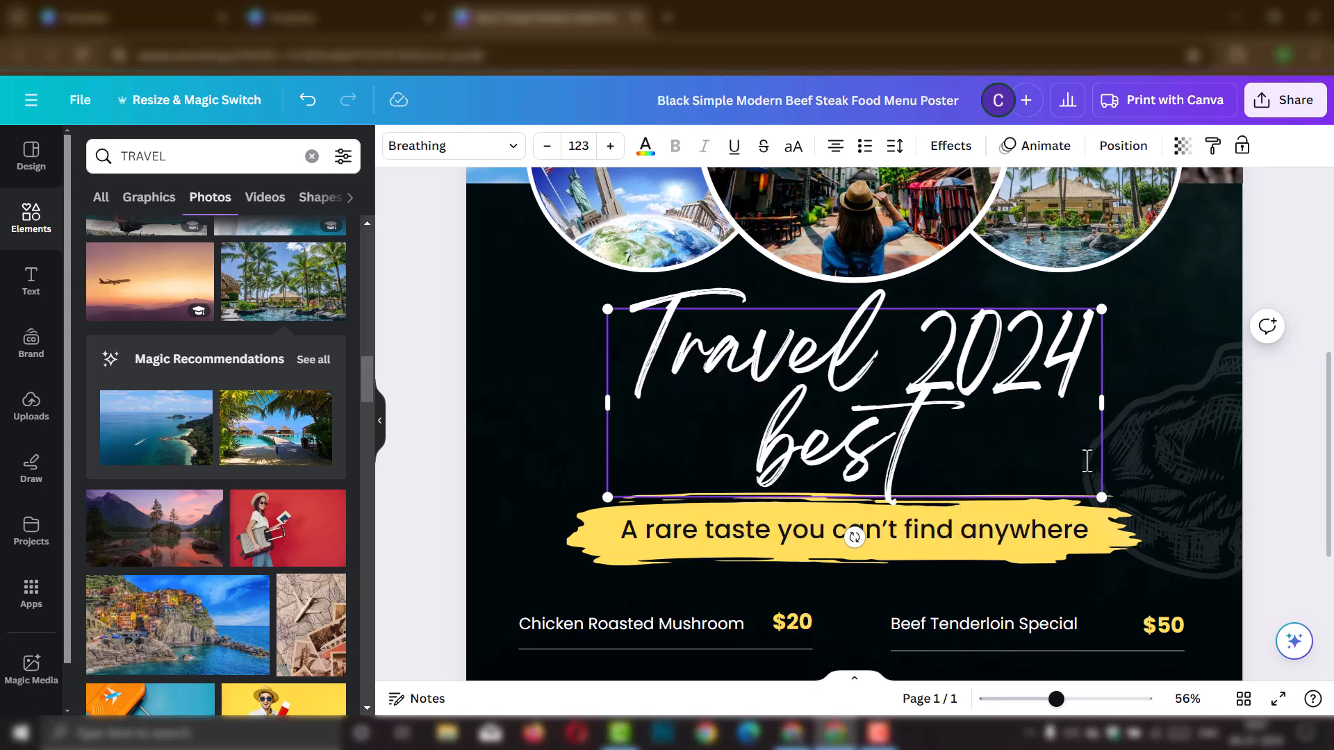
pyautogui.write(' packages')
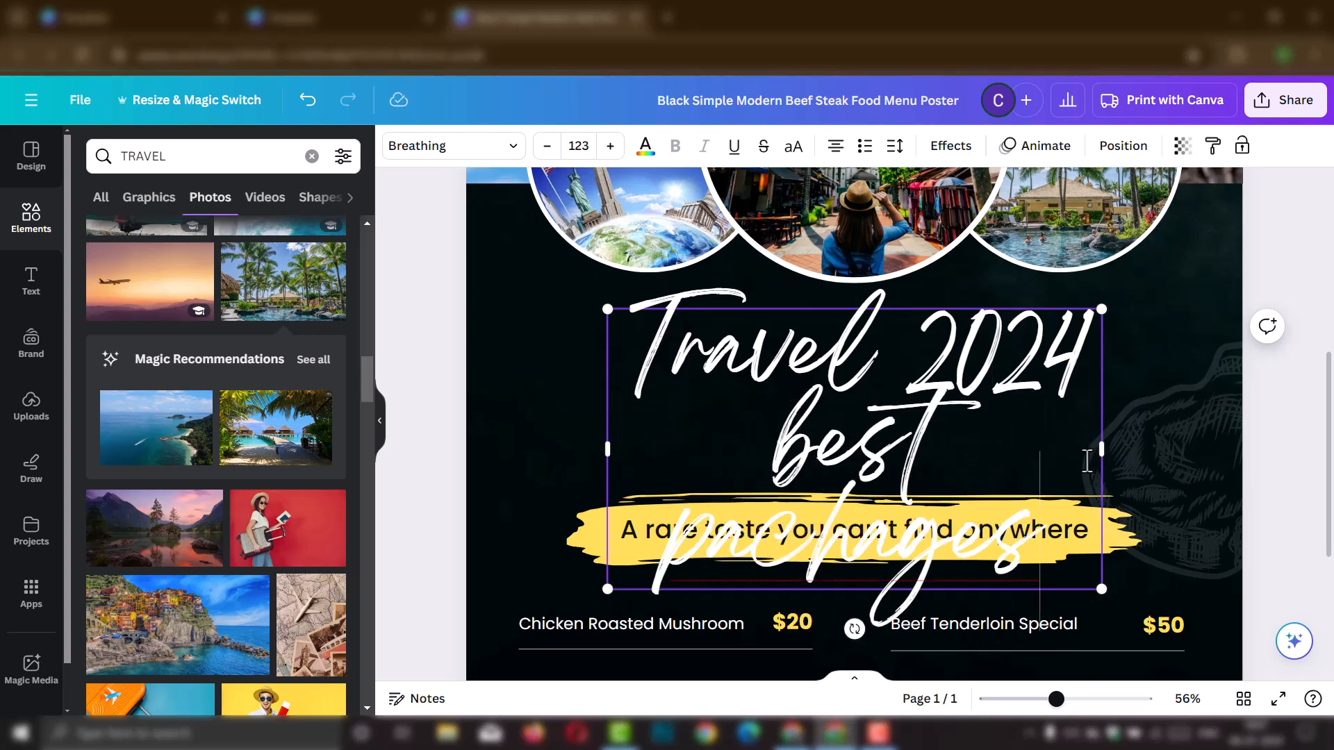
# Step: Reduce the script heading's font size to 97.3 so the text fits on two lines above the yellow brush stroke
pyautogui.moveTo(775, 442); pyautogui.dragTo(1122, 571)
pyautogui.click(952, 507)
pyautogui.moveTo(789, 445)
pyautogui.mouseDown()
pyautogui.moveTo(821, 486)
pyautogui.moveTo(992, 550)
pyautogui.moveTo(905, 451)
pyautogui.moveTo(790, 455)
pyautogui.mouseUp()
pyautogui.click(973, 538)
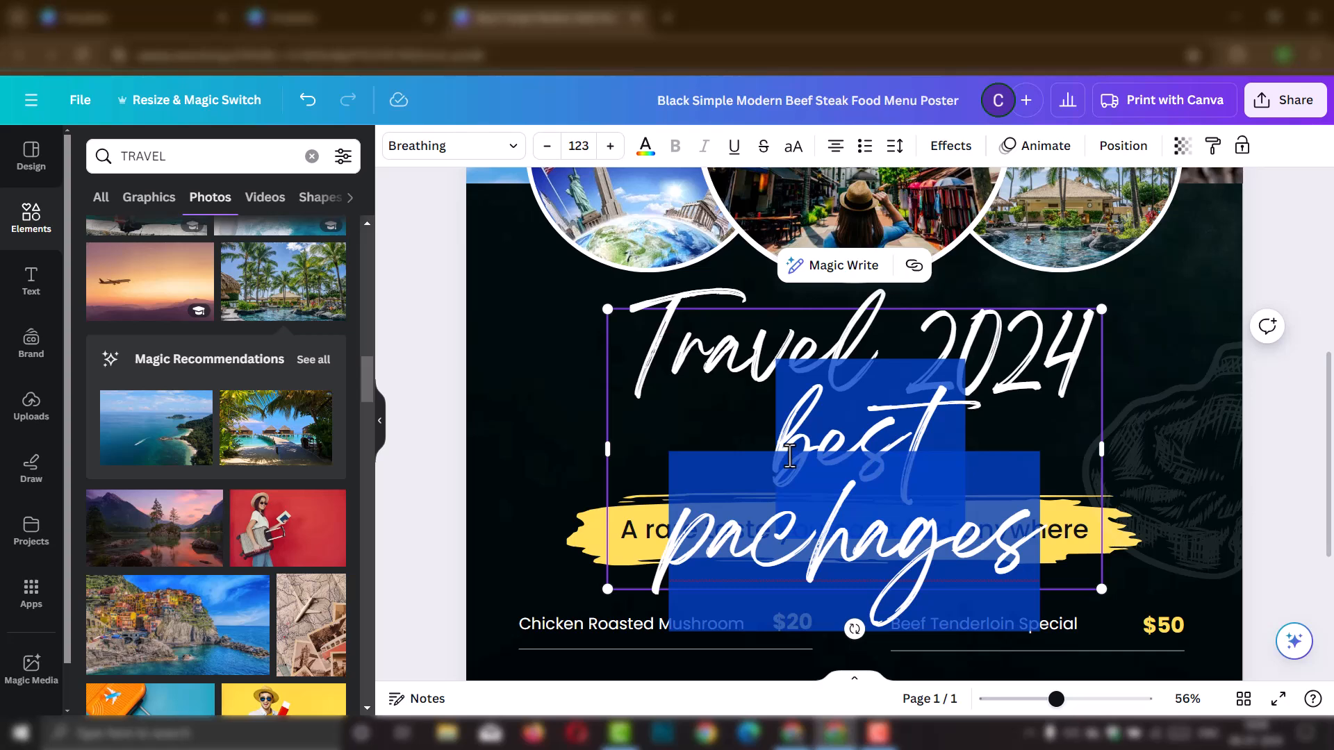
pyautogui.hotkey('ctrl', 'shift', ',')
pyautogui.hotkey('ctrl', 'shift', ',')
pyautogui.hotkey('ctrl', 'shift', ',')
pyautogui.hotkey('ctrl', 'shift', ',')
pyautogui.hotkey('ctrl', 'shift', ',')
pyautogui.hotkey('ctrl', 'shift', ',')
pyautogui.hotkey('ctrl', 'shift', ',')
pyautogui.hotkey('ctrl', 'shift', ',')
pyautogui.hotkey('ctrl', 'shift', ',')
pyautogui.hotkey('ctrl', 'shift', ',')
pyautogui.hotkey('ctrl', 'shift', ',')
pyautogui.hotkey('ctrl', 'shift', ',')
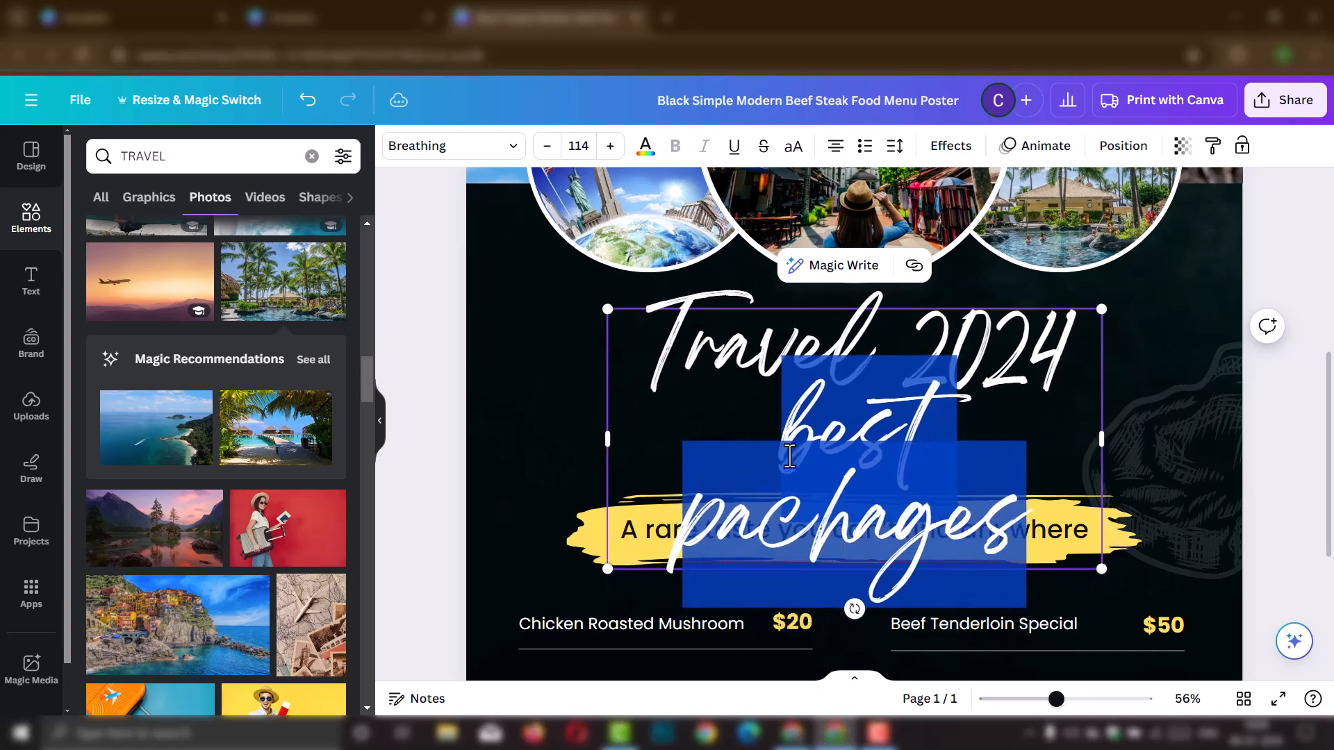
pyautogui.hotkey('ctrl', 'shift', ',')
pyautogui.hotkey('ctrl', 'shift', ',')
pyautogui.hotkey('ctrl', 'shift', ',')
pyautogui.hotkey('ctrl', 'shift', ',')
pyautogui.hotkey('ctrl', 'shift', ',')
pyautogui.hotkey('ctrl', 'shift', ',')
pyautogui.hotkey('ctrl', 'shift', ',')
pyautogui.hotkey('ctrl', 'shift', ',')
pyautogui.hotkey('ctrl', 'shift', ',')
pyautogui.hotkey('ctrl', 'shift', ',')
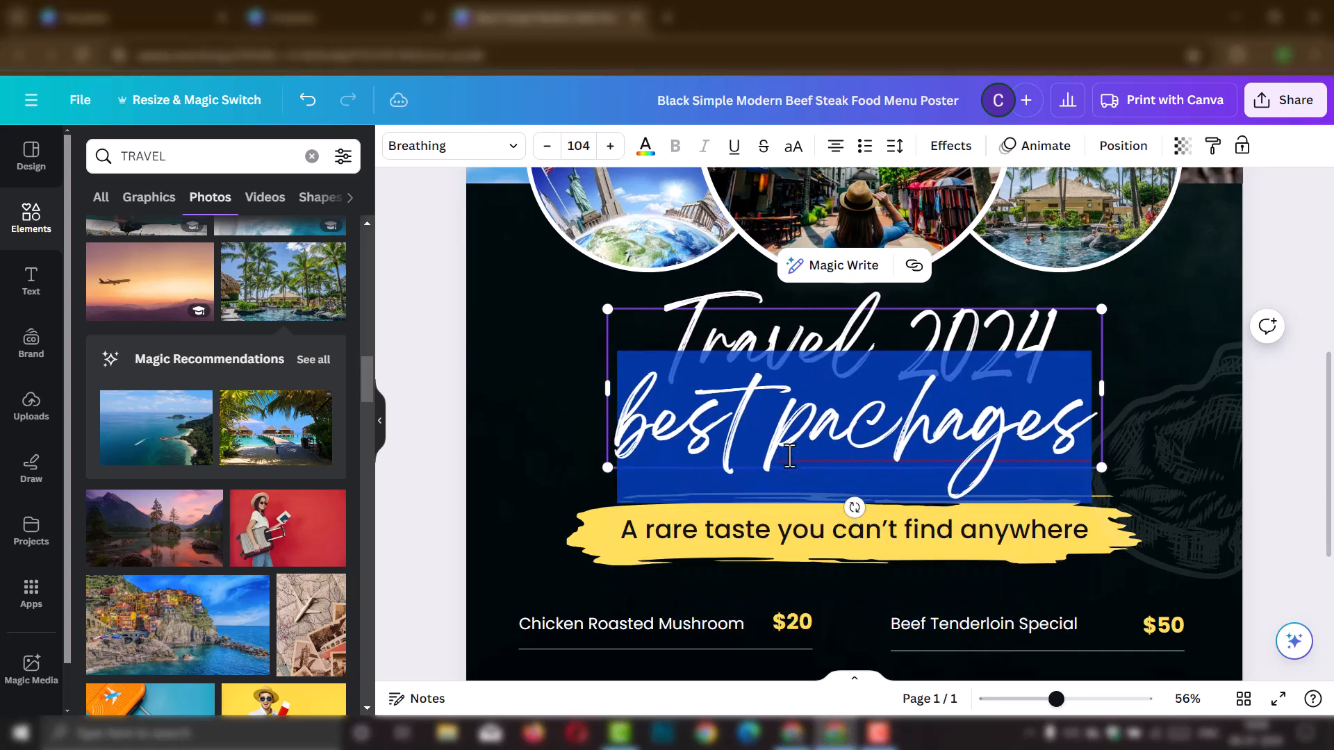
pyautogui.hotkey('ctrl', 'shift', ',')
pyautogui.hotkey('ctrl', 'shift', ',')
pyautogui.hotkey('ctrl', 'shift', ',')
pyautogui.hotkey('ctrl', 'shift', ',')
pyautogui.hotkey('ctrl', 'shift', ',')
pyautogui.hotkey('ctrl', 'shift', ',')
pyautogui.hotkey('ctrl', 'shift', ',')
pyautogui.hotkey('ctrl', 'shift', ',')
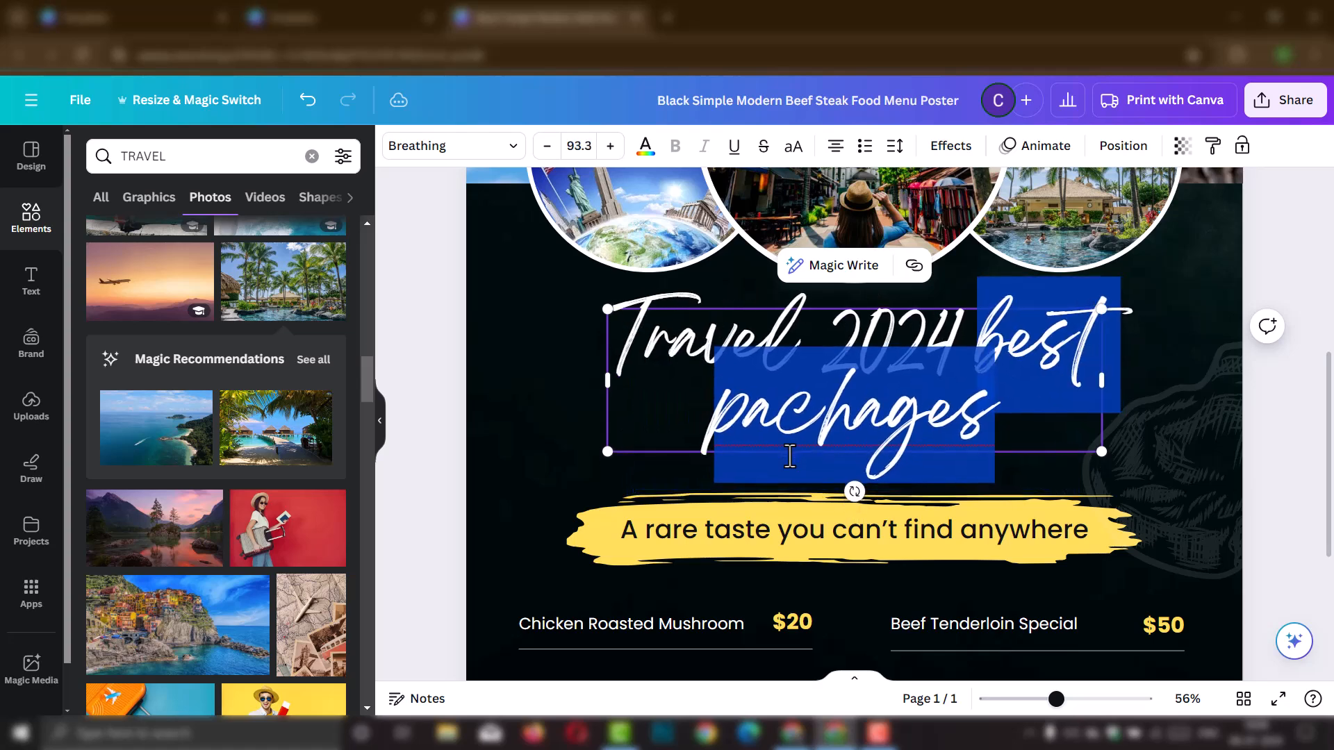
pyautogui.hotkey('ctrl', 'shift', '.')
pyautogui.hotkey('ctrl', 'shift', '.')
pyautogui.hotkey('ctrl', 'shift', '.')
pyautogui.hotkey('ctrl', 'shift', '.')
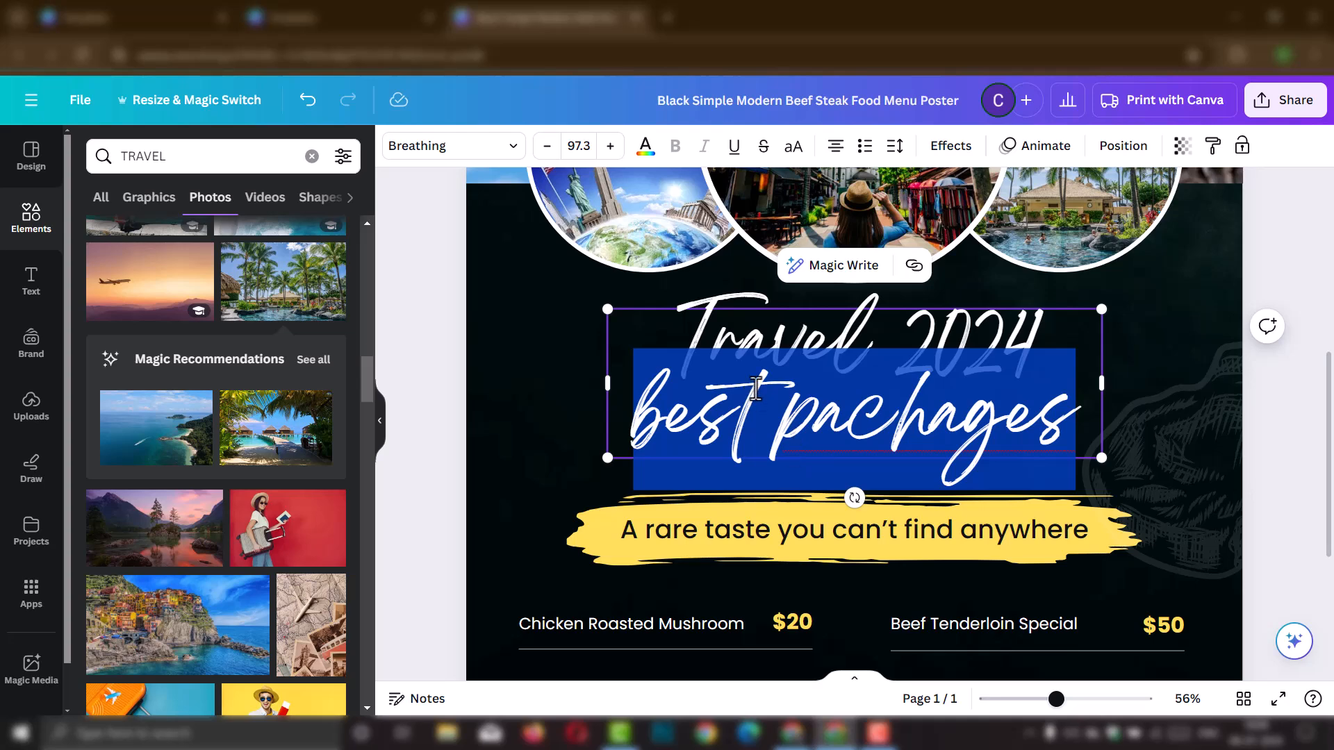
pyautogui.click(733, 360)
pyautogui.moveTo(682, 318); pyautogui.dragTo(1051, 318)
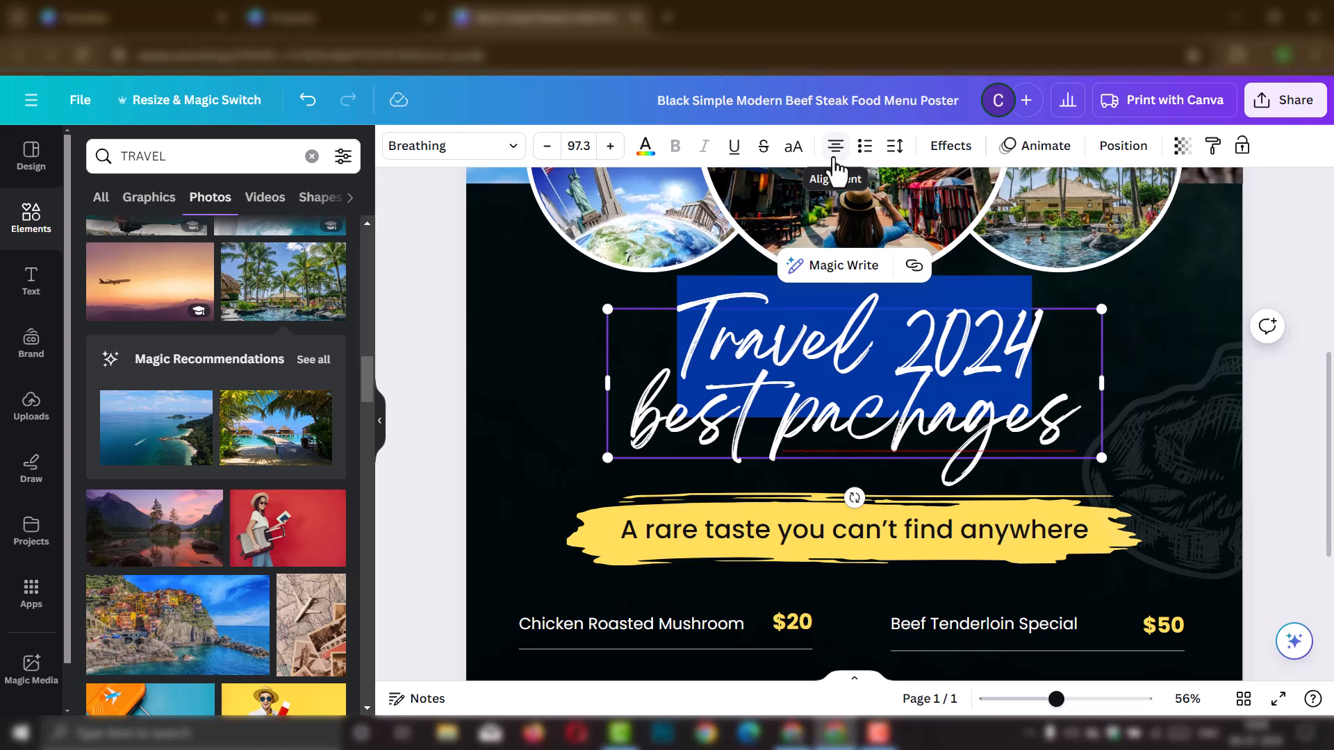
pyautogui.click(443, 310)
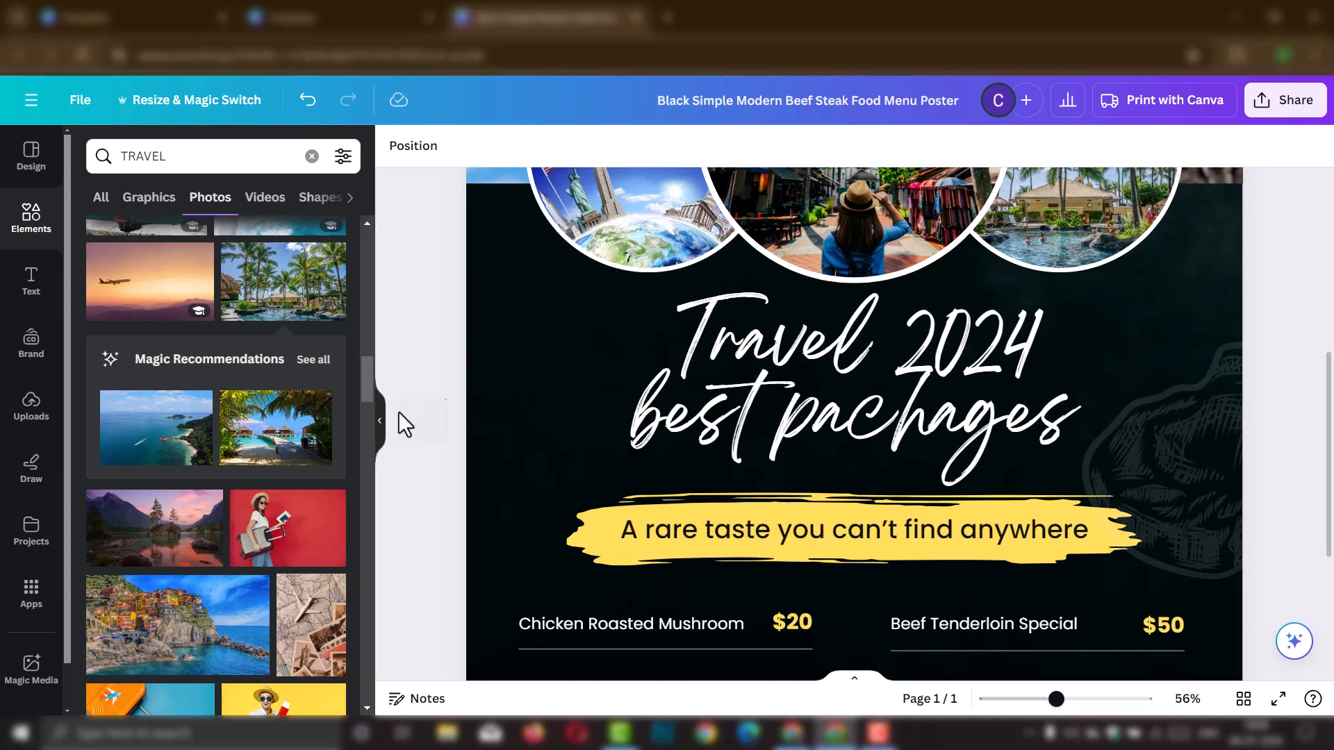
# Step: Increase the font size of the "Travel 2024" script heading to 105 and deselect it
pyautogui.click(848, 368)
pyautogui.doubleClick(845, 365)
pyautogui.click(697, 338)
pyautogui.moveTo(697, 338); pyautogui.dragTo(1014, 326)
pyautogui.click(610, 146)
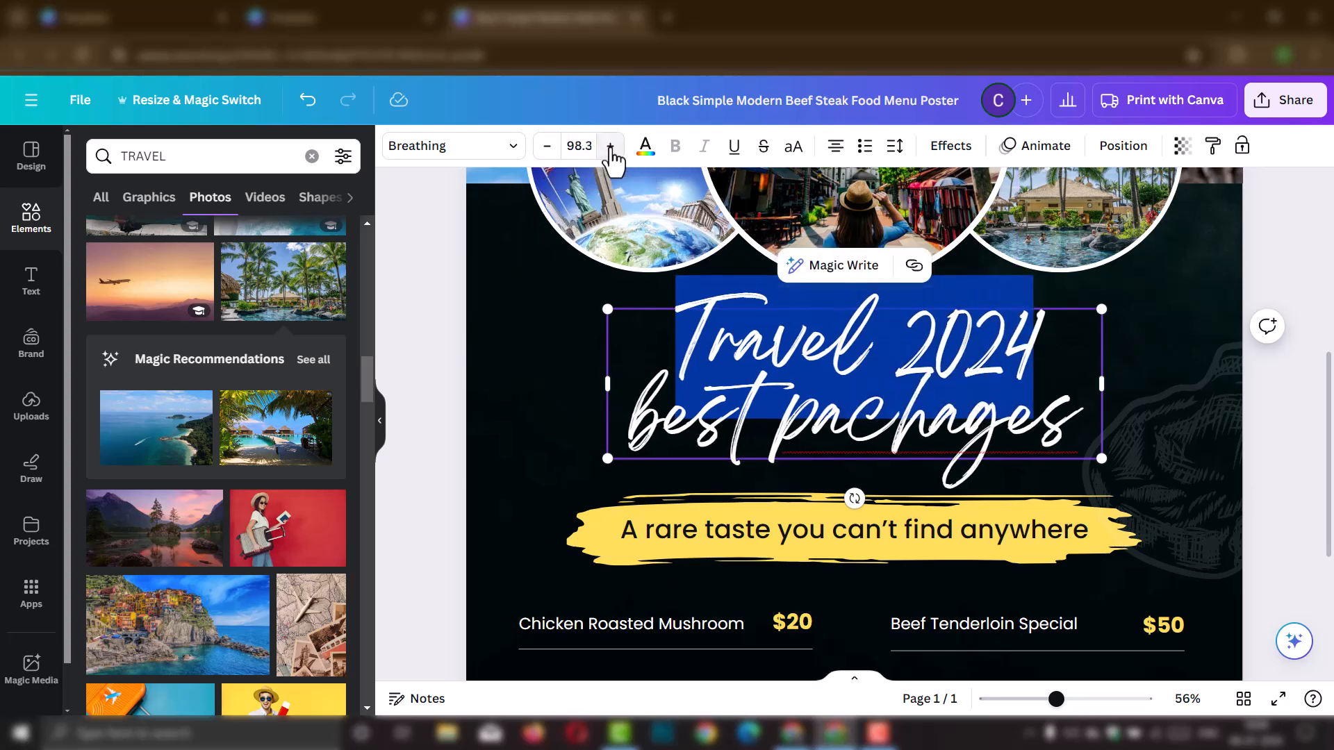
pyautogui.click(610, 146)
pyautogui.click(610, 146)
pyautogui.click(610, 149)
pyautogui.click(610, 148)
pyautogui.click(610, 149)
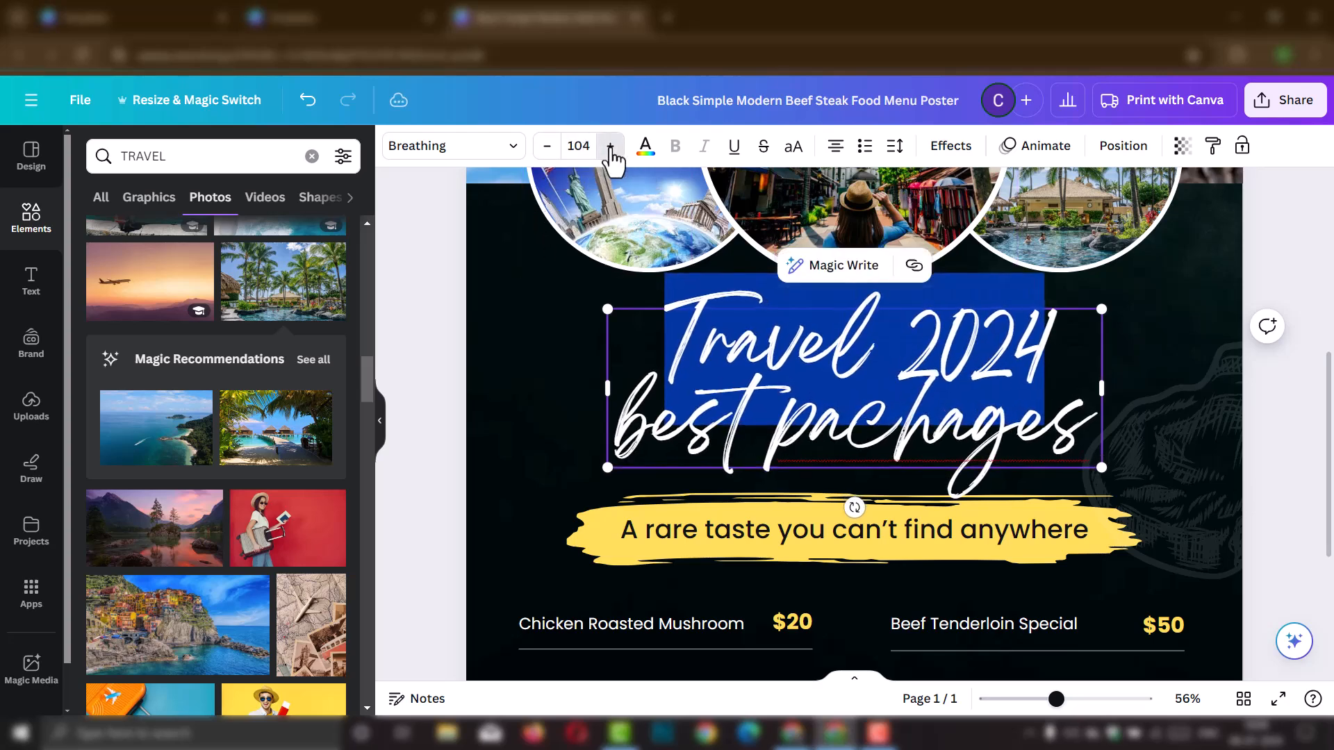
pyautogui.click(610, 149)
pyautogui.click(426, 334)
# Step: Correct the misspelled word in the script heading's second line so it reads "best packages"
pyautogui.scroll(-2, 945, 415)
pyautogui.scroll(5, 942, 415)
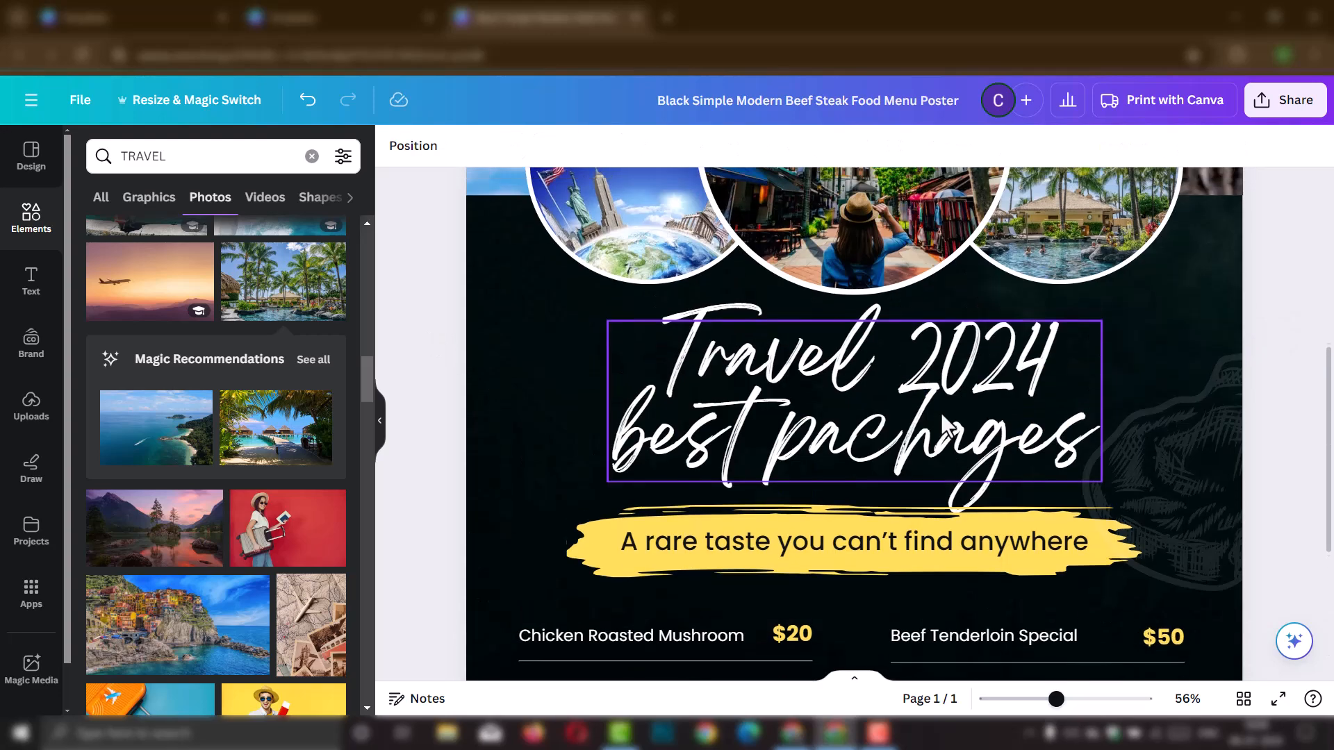
pyautogui.scroll(-3, 978, 459)
pyautogui.scroll(-3, 978, 461)
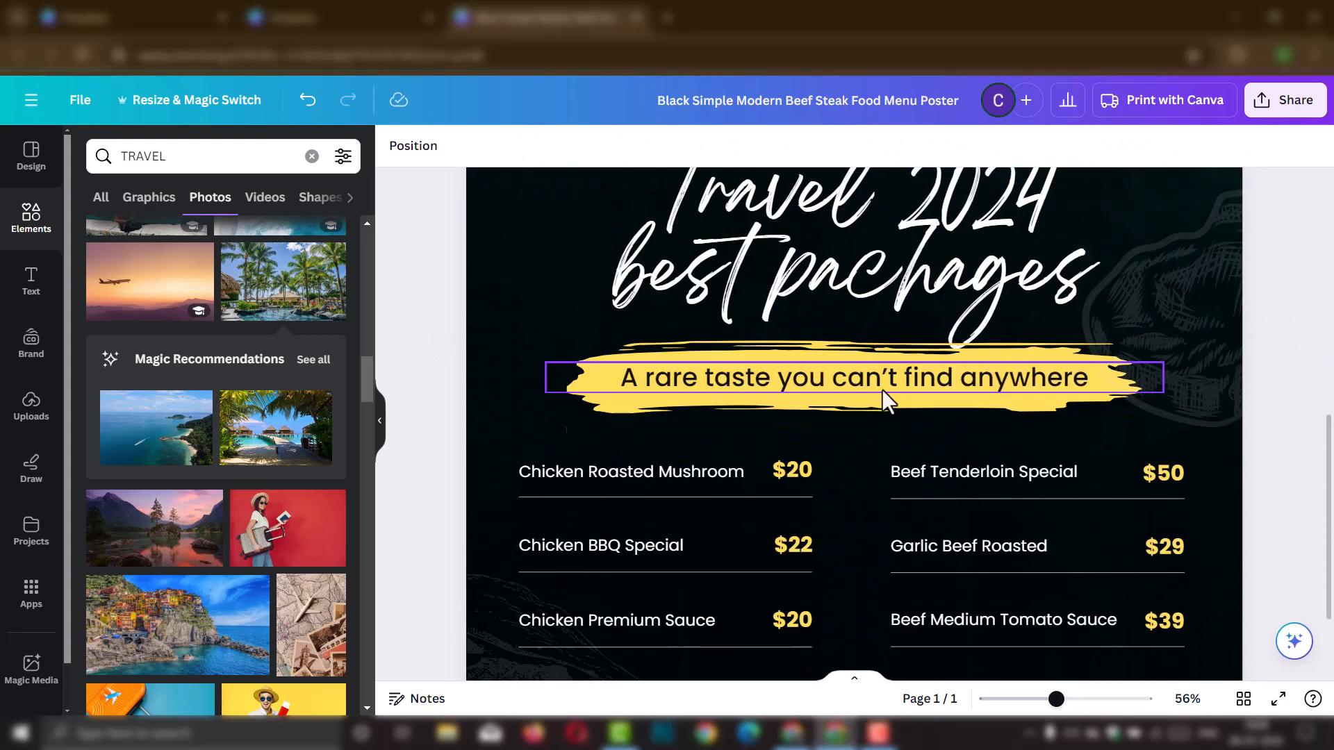
pyautogui.click(934, 264)
pyautogui.click(934, 265)
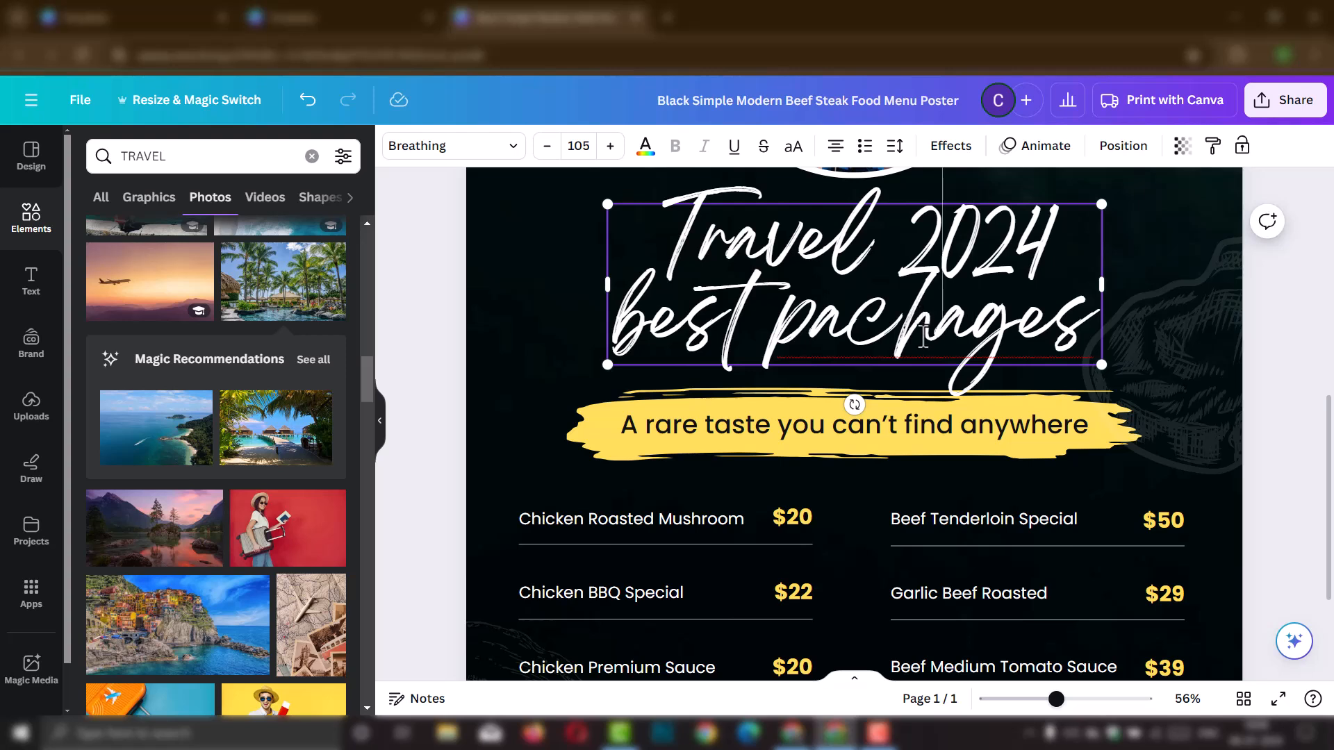
pyautogui.moveTo(930, 338); pyautogui.dragTo(867, 342)
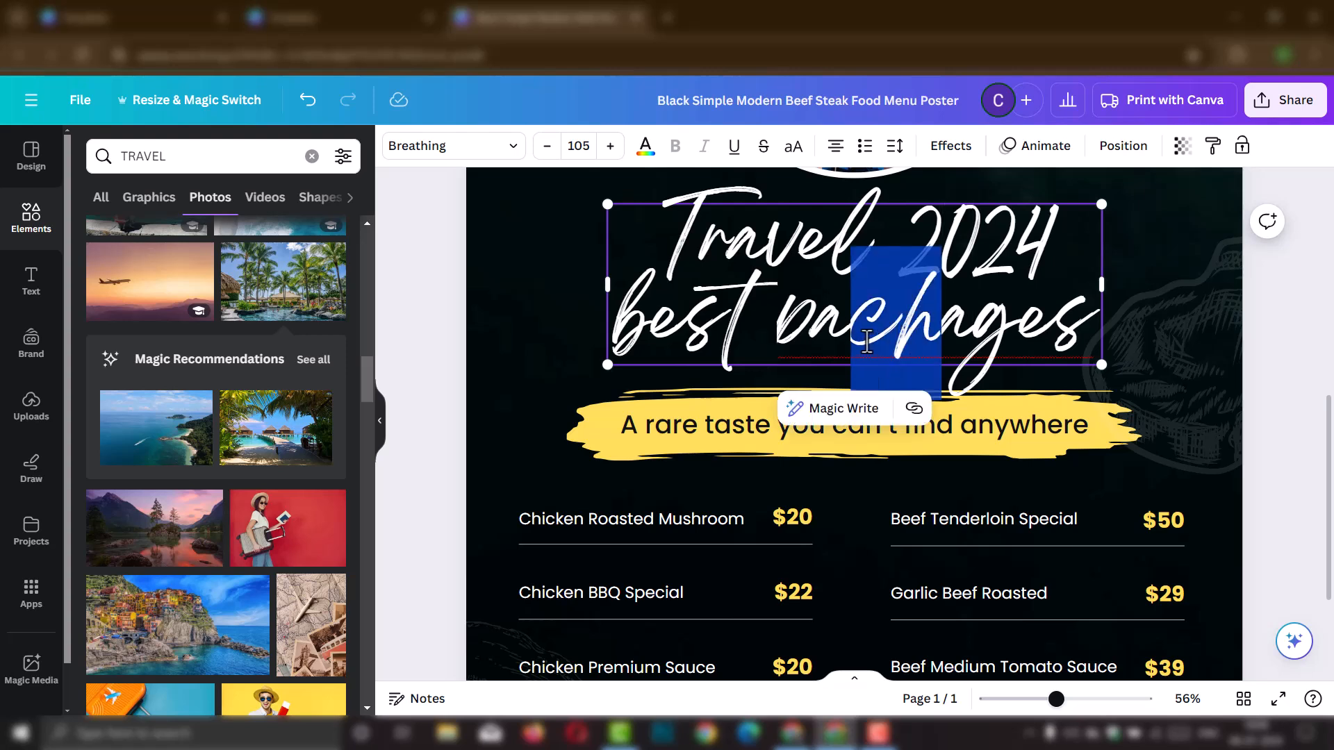
pyautogui.write('ck')
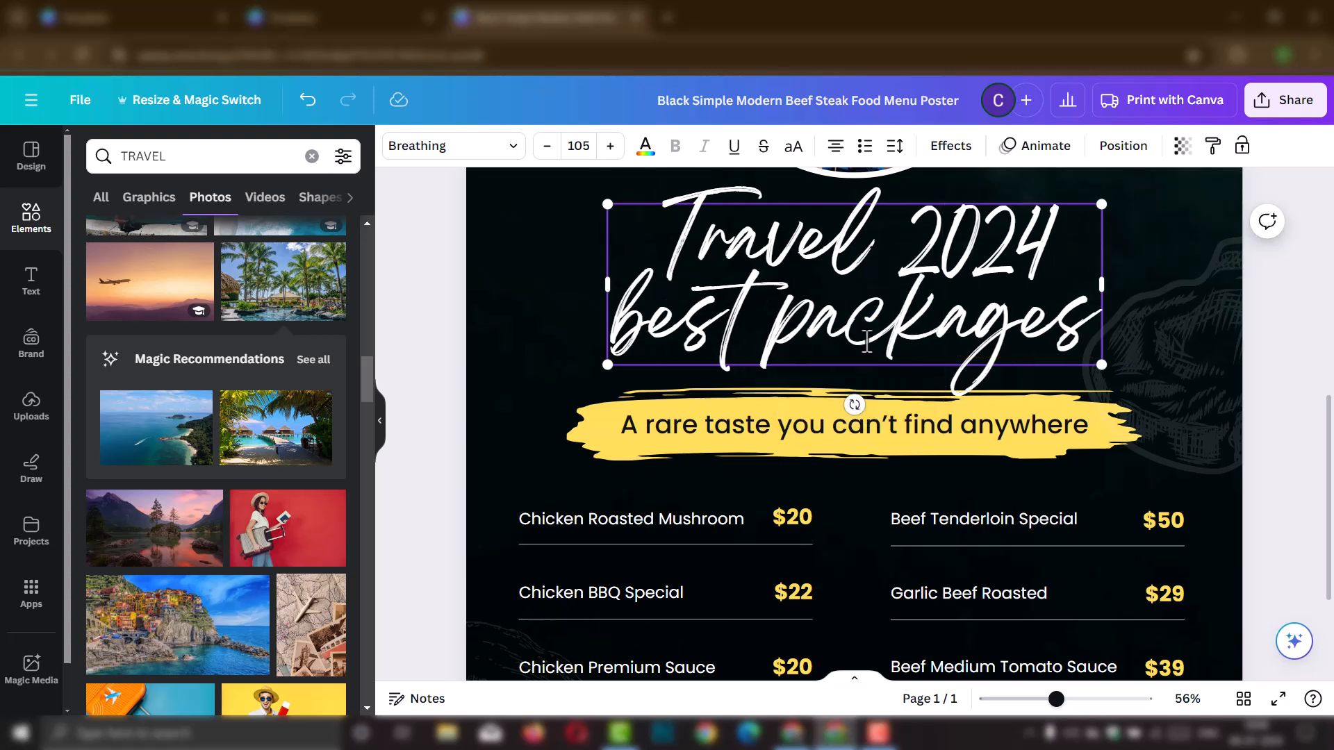
pyautogui.click(514, 258)
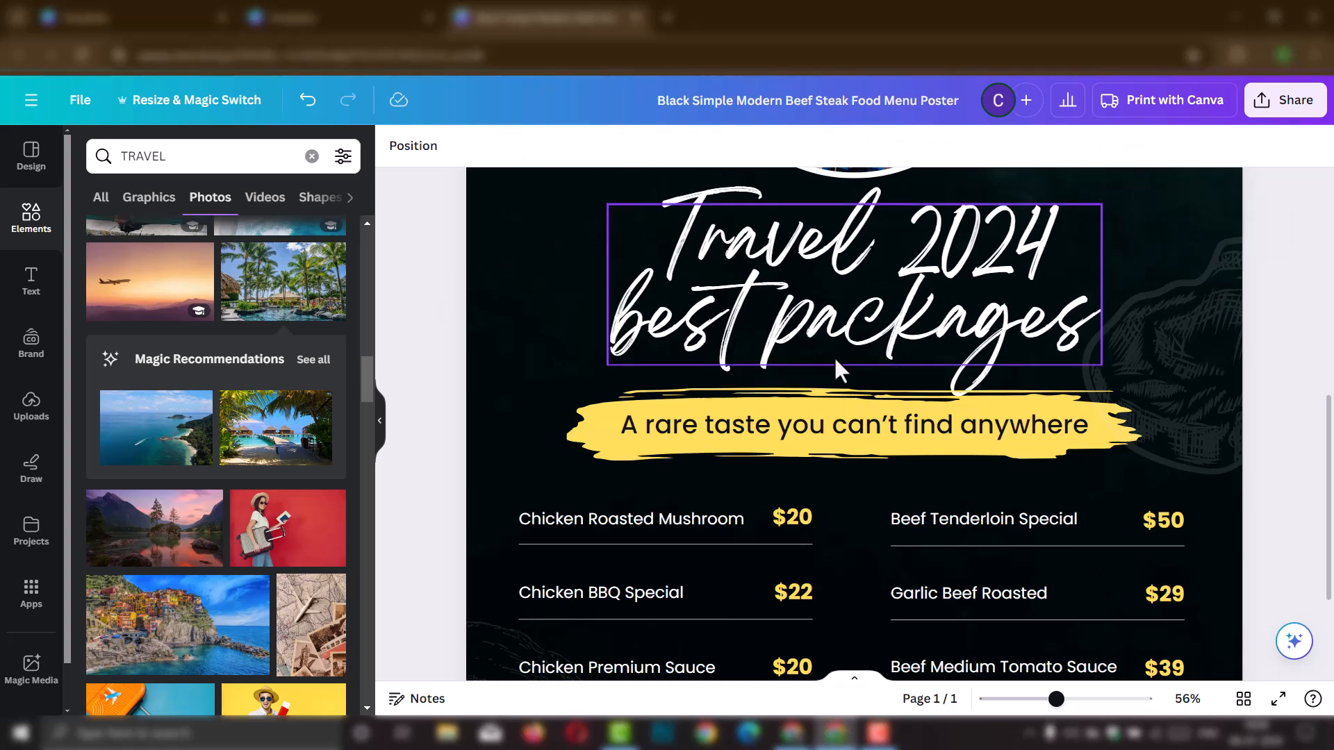
# Step: Replace the tagline on the yellow brush stroke with "Travel the world with us"
pyautogui.scroll(-2, 1043, 389)
pyautogui.scroll(1, 972, 402)
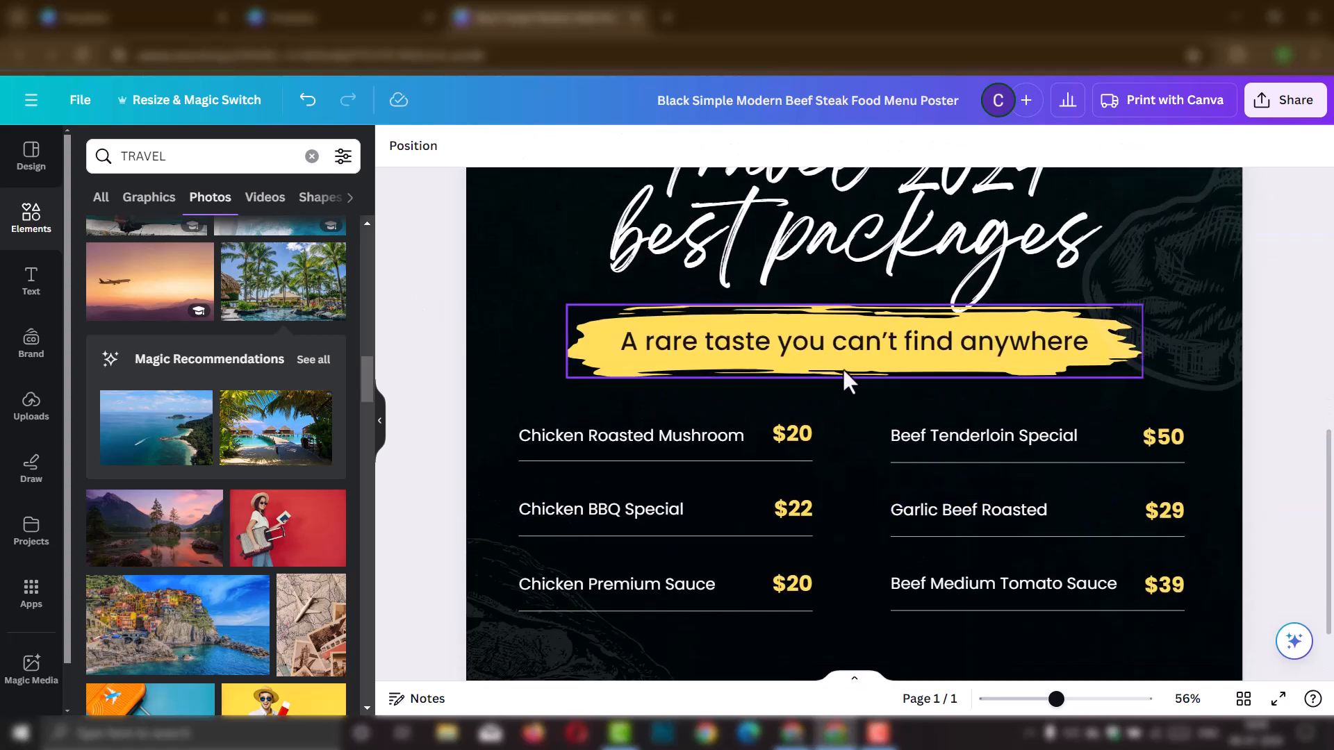
pyautogui.doubleClick(845, 339)
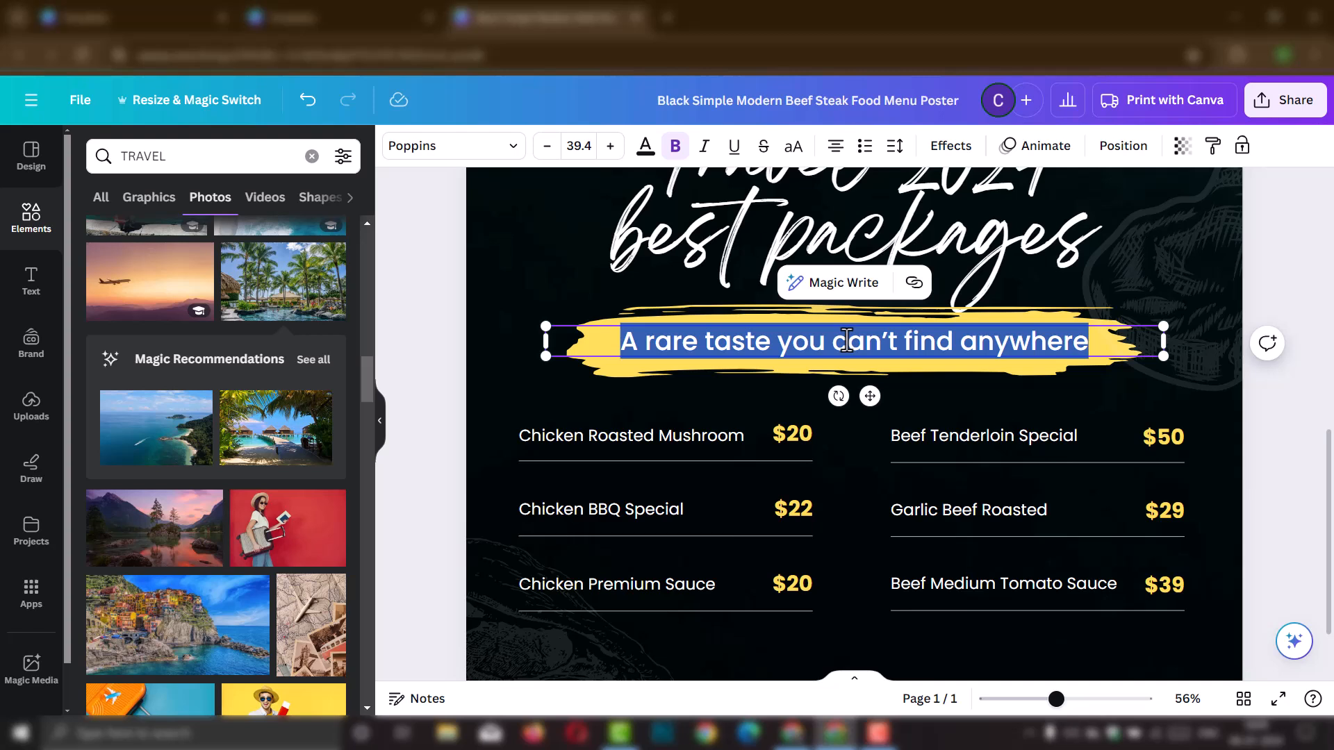
pyautogui.write('travel')
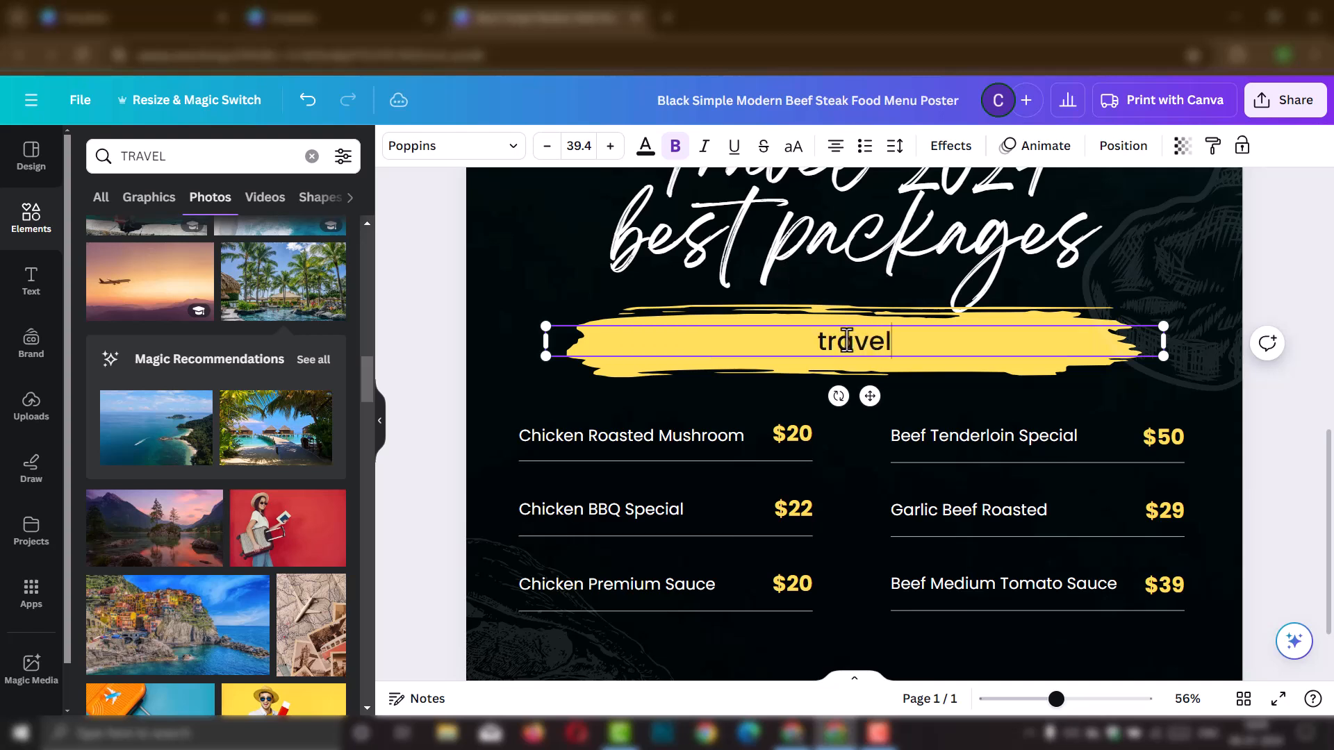
pyautogui.write(' the world with us')
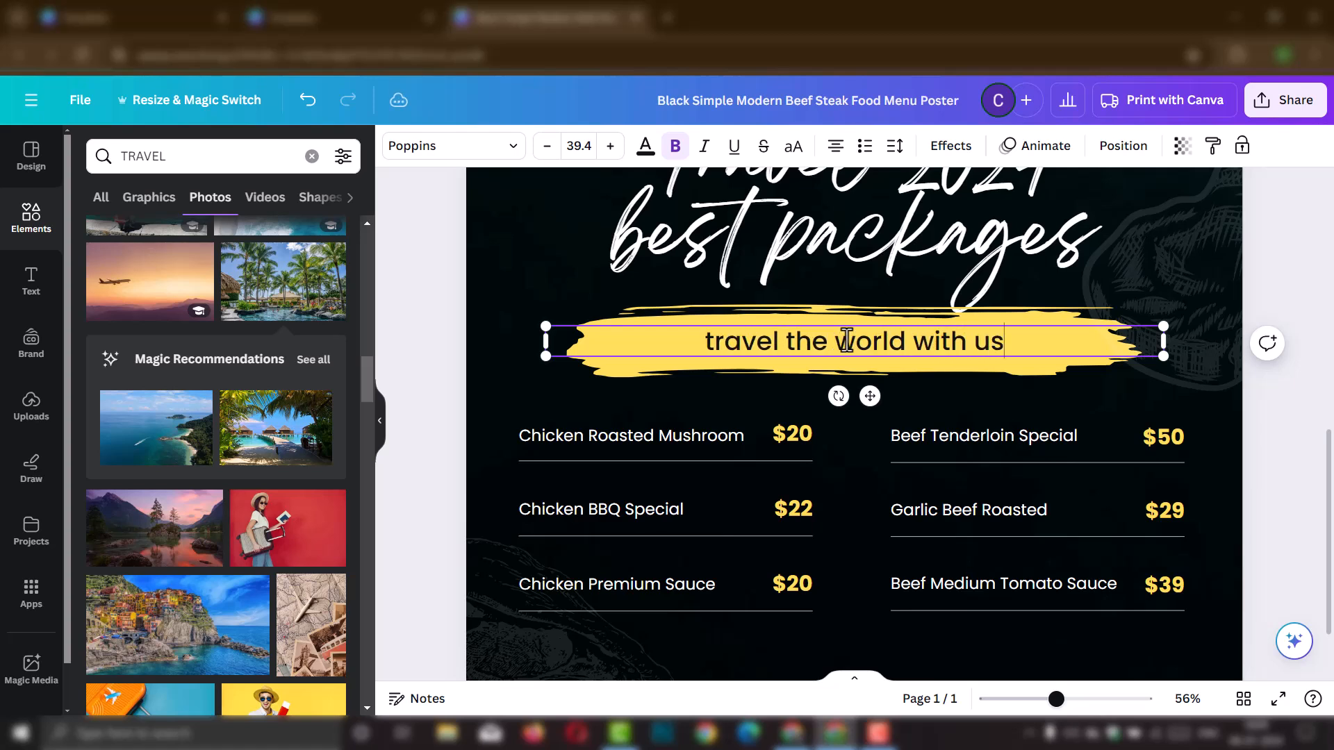
pyautogui.moveTo(714, 340); pyautogui.dragTo(702, 345)
pyautogui.write('T')
pyautogui.click(449, 270)
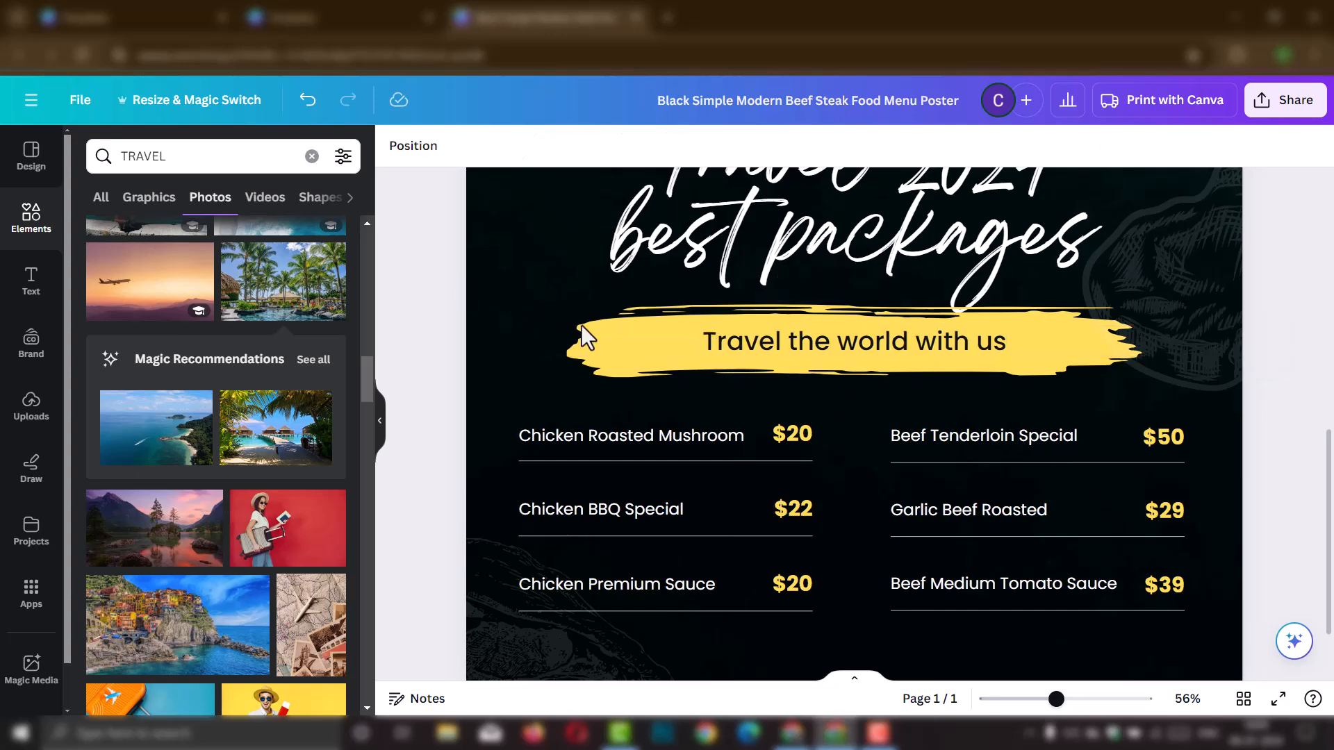
# Step: Select the poster's dark background and open its background colour options
pyautogui.scroll(10, 934, 455)
pyautogui.scroll(-3, 935, 444)
pyautogui.scroll(-6, 942, 403)
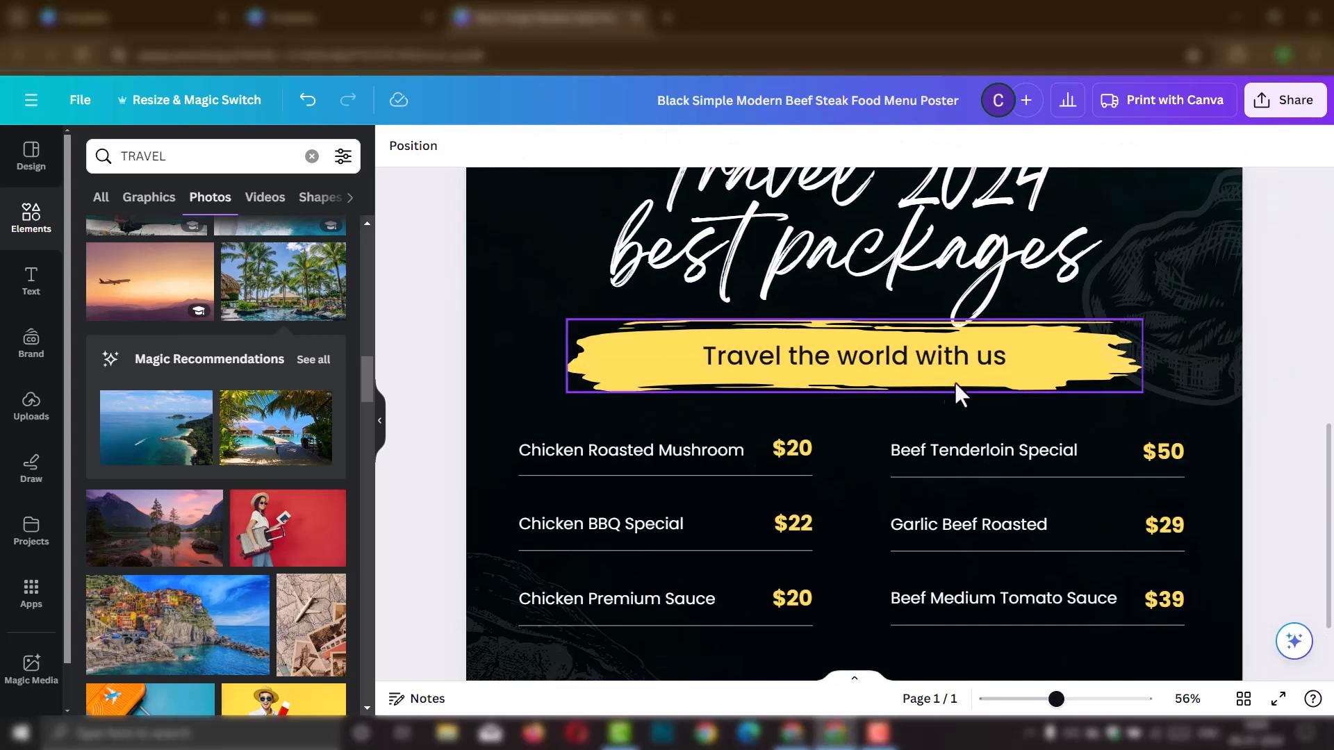
pyautogui.scroll(4, 1132, 375)
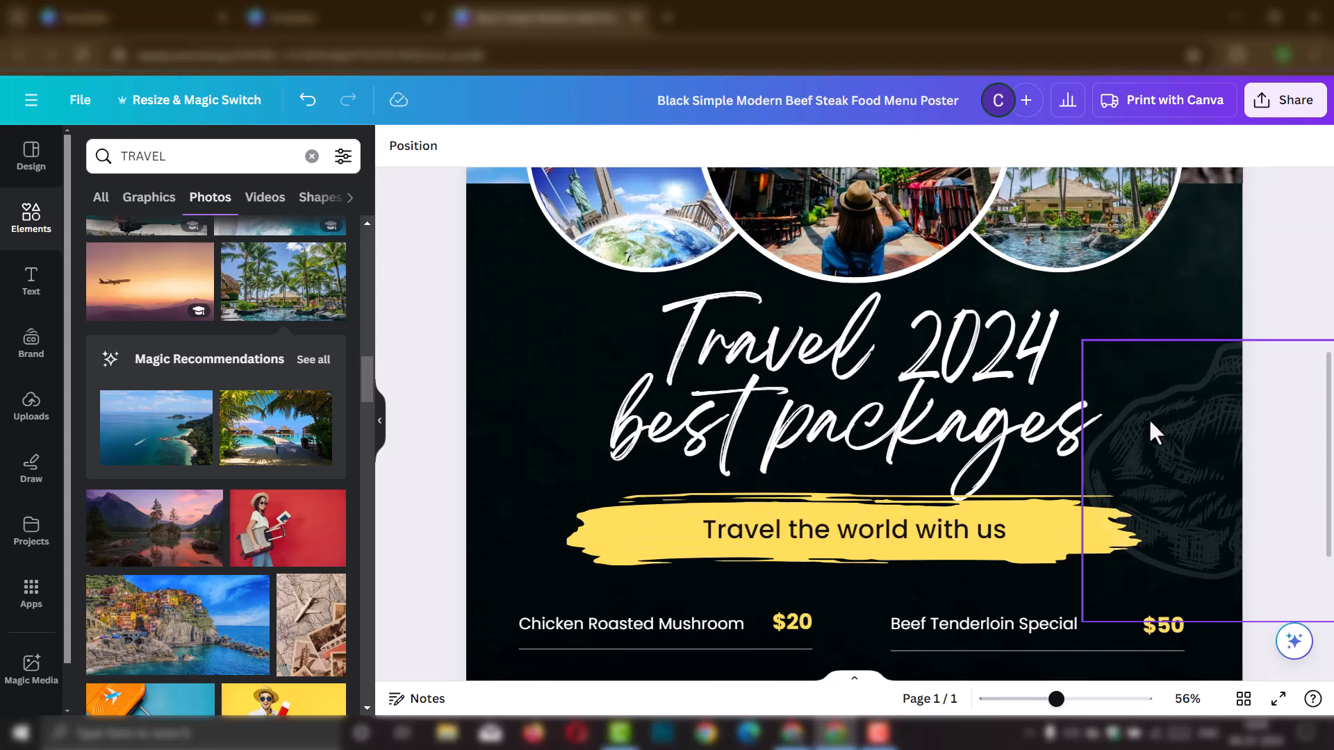
pyautogui.click(1217, 288)
pyautogui.scroll(4, 514, 292)
pyautogui.scroll(2, 561, 333)
pyautogui.scroll(-6, 563, 334)
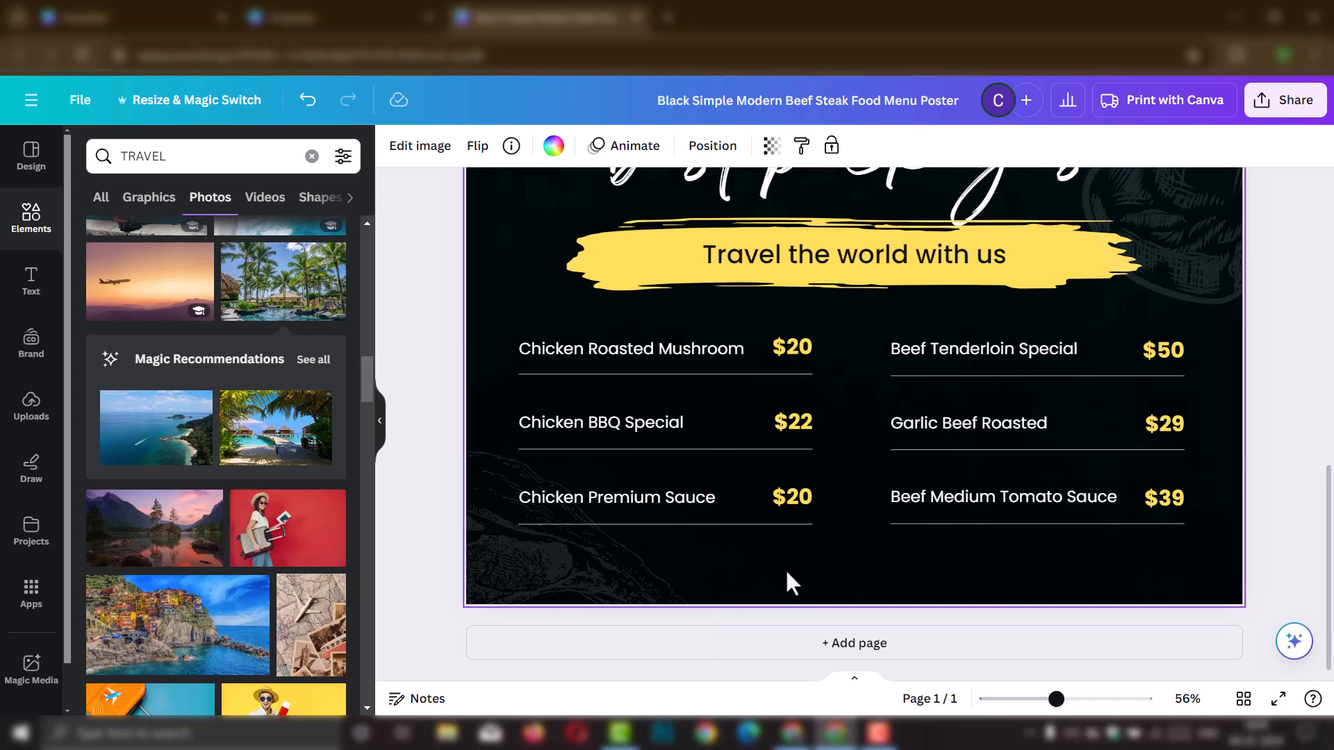
pyautogui.click(553, 145)
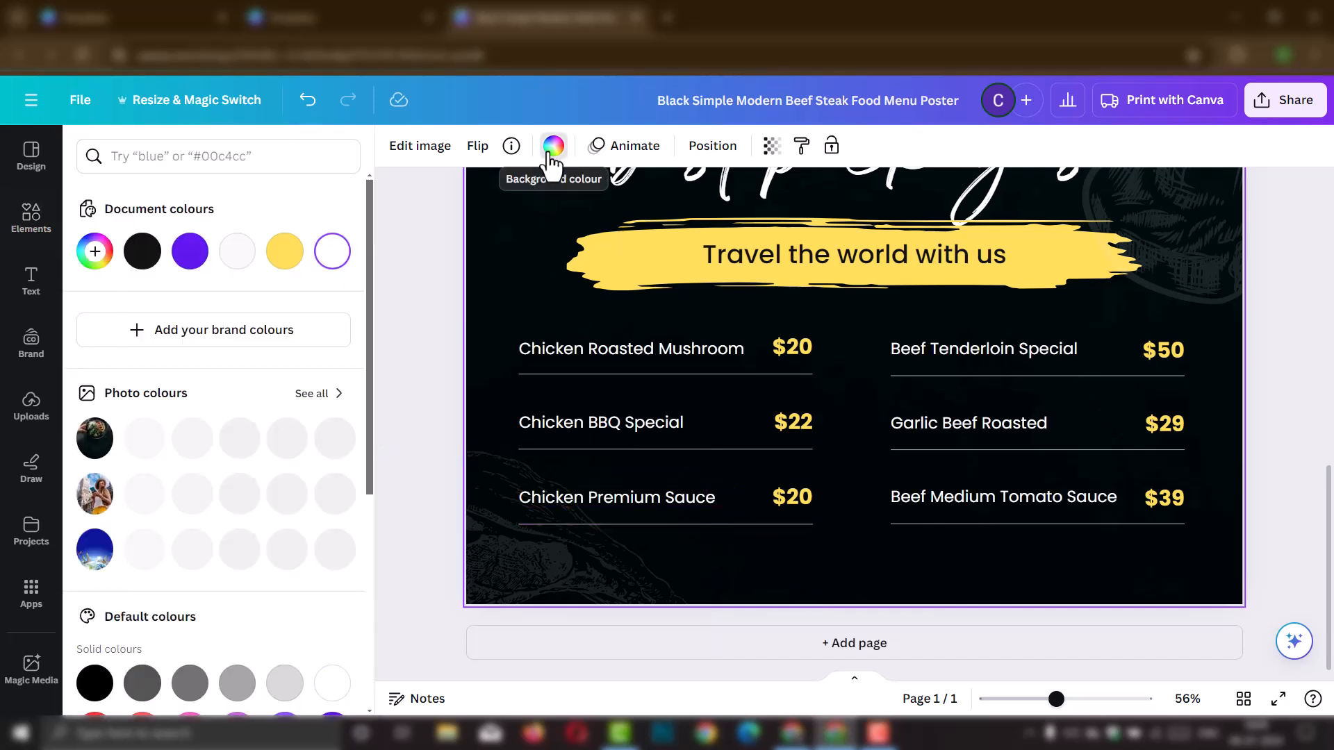
# Step: Try the purple document colour as the poster's background and check it against the photos and text
pyautogui.click(189, 251)
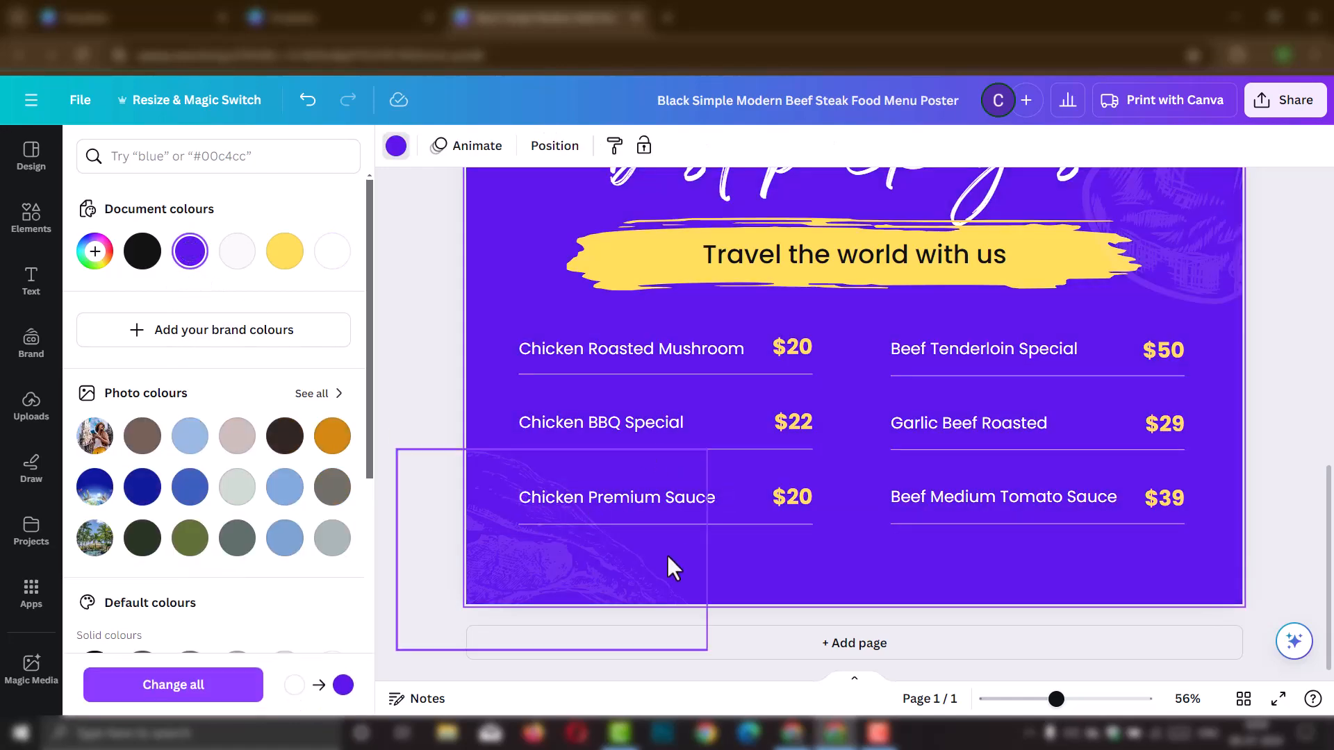
pyautogui.scroll(7, 666, 541)
pyautogui.scroll(-4, 664, 524)
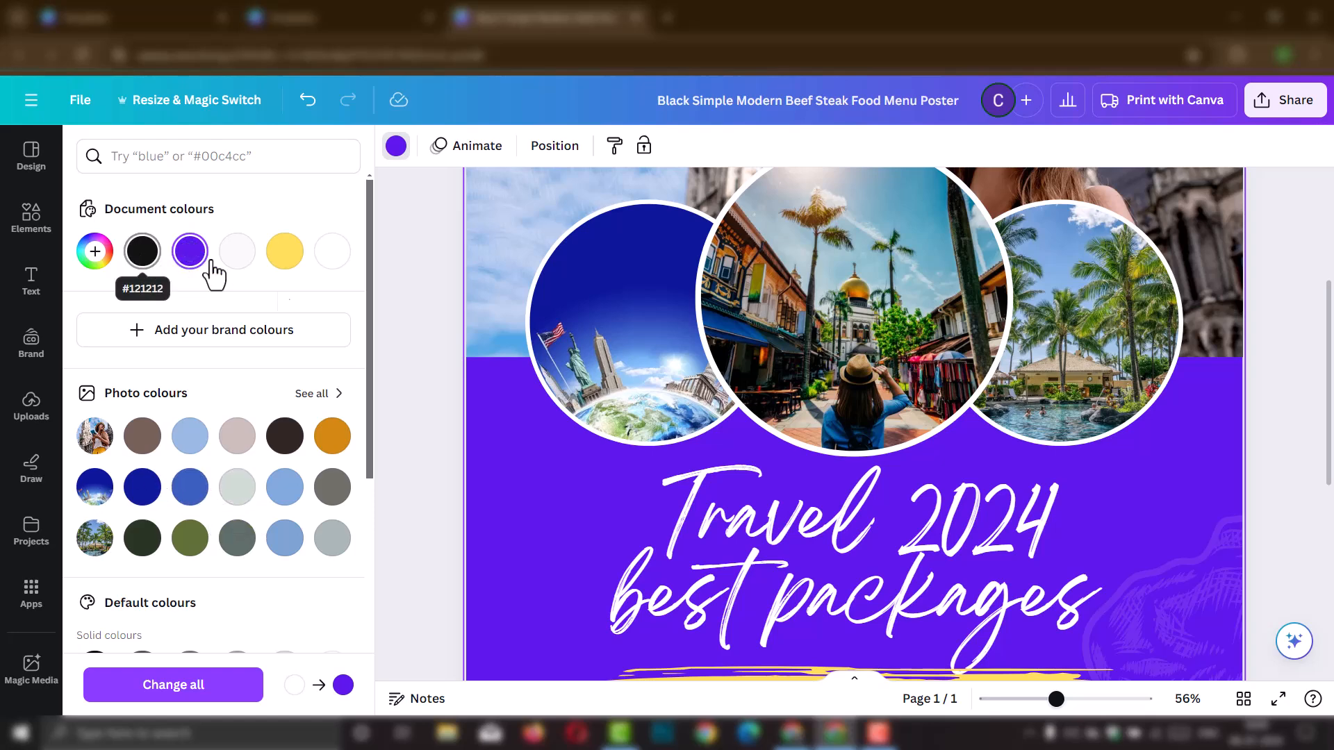
pyautogui.scroll(-2, 744, 490)
pyautogui.scroll(-5, 741, 481)
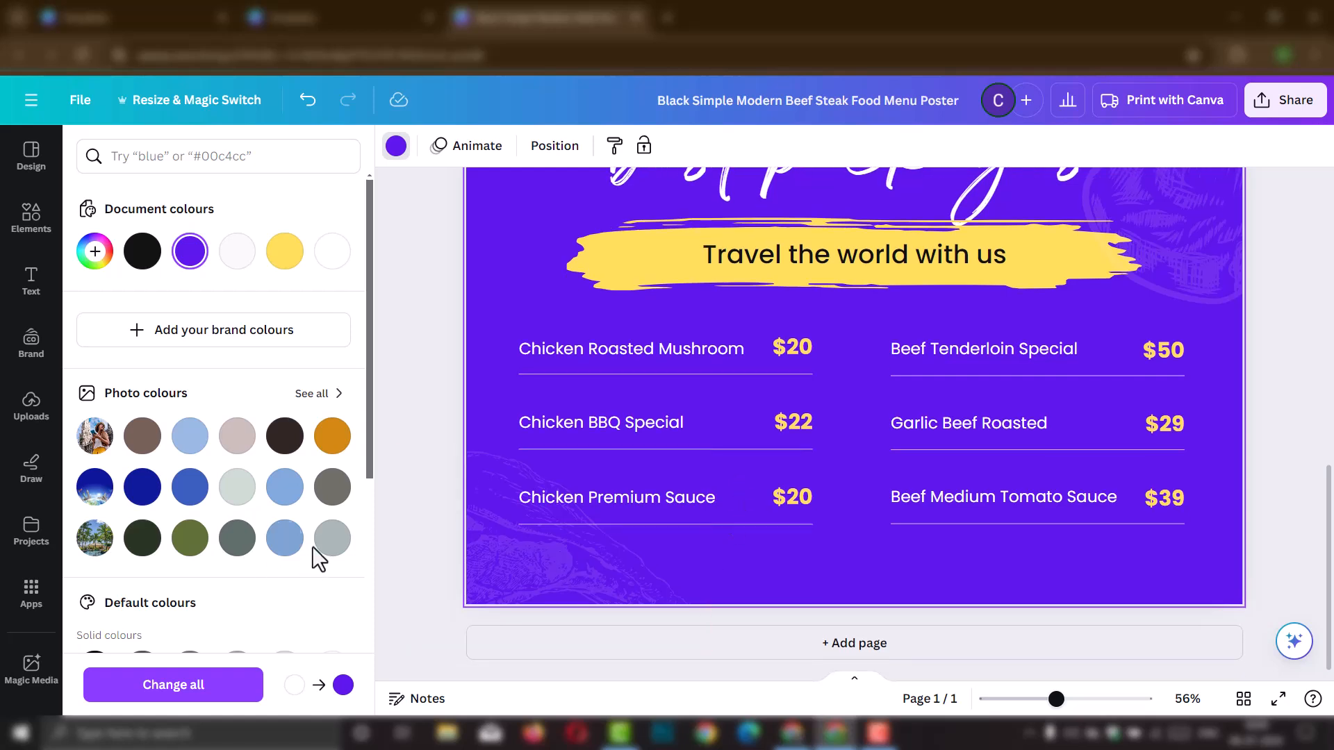
# Step: Try a light blue and then the dark blue from the globe photo's colours as the poster's background
pyautogui.click(284, 538)
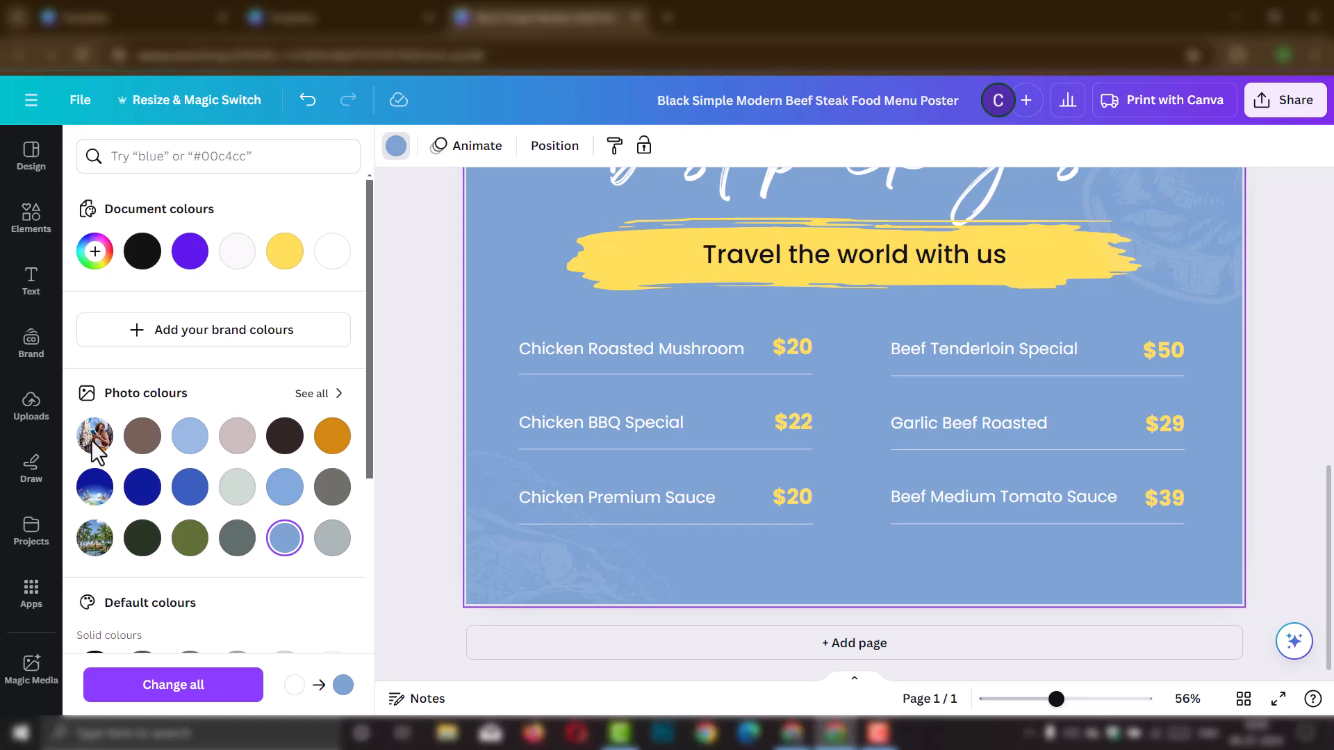
pyautogui.click(139, 494)
pyautogui.scroll(10, 663, 507)
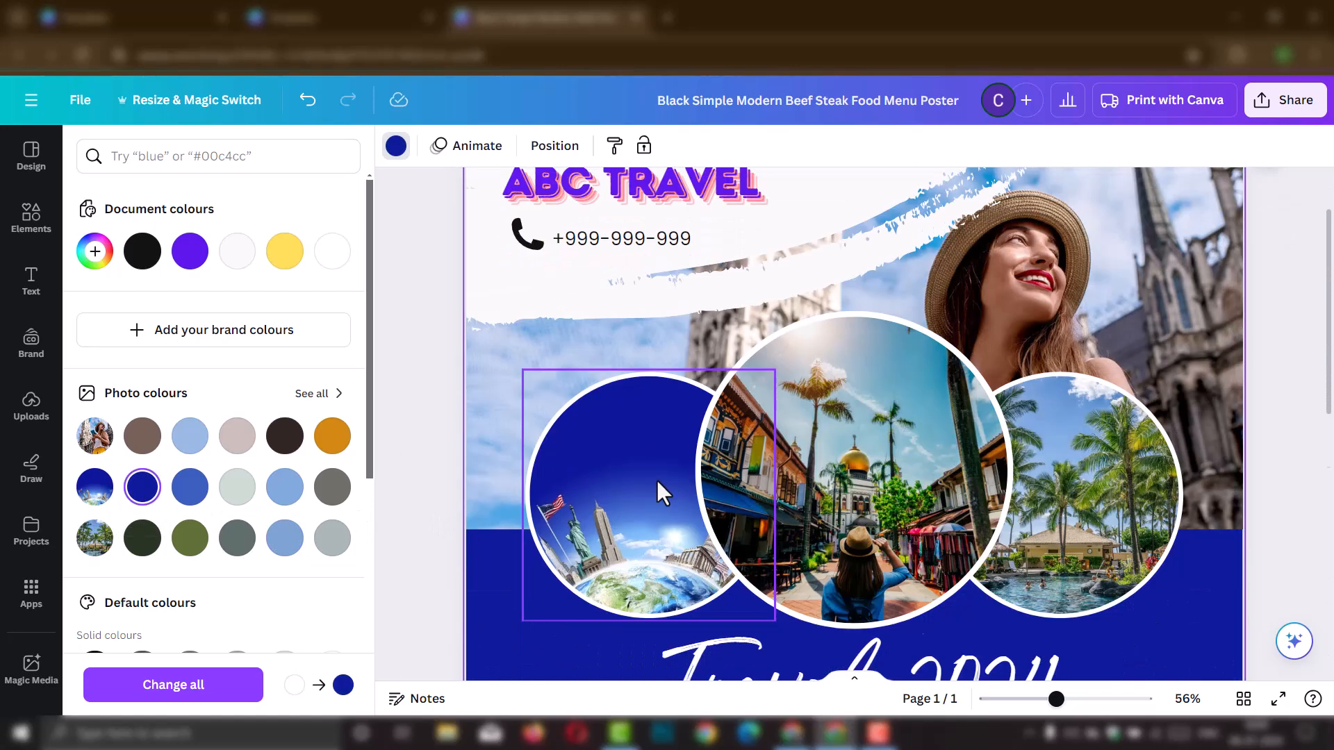
pyautogui.scroll(-5, 656, 481)
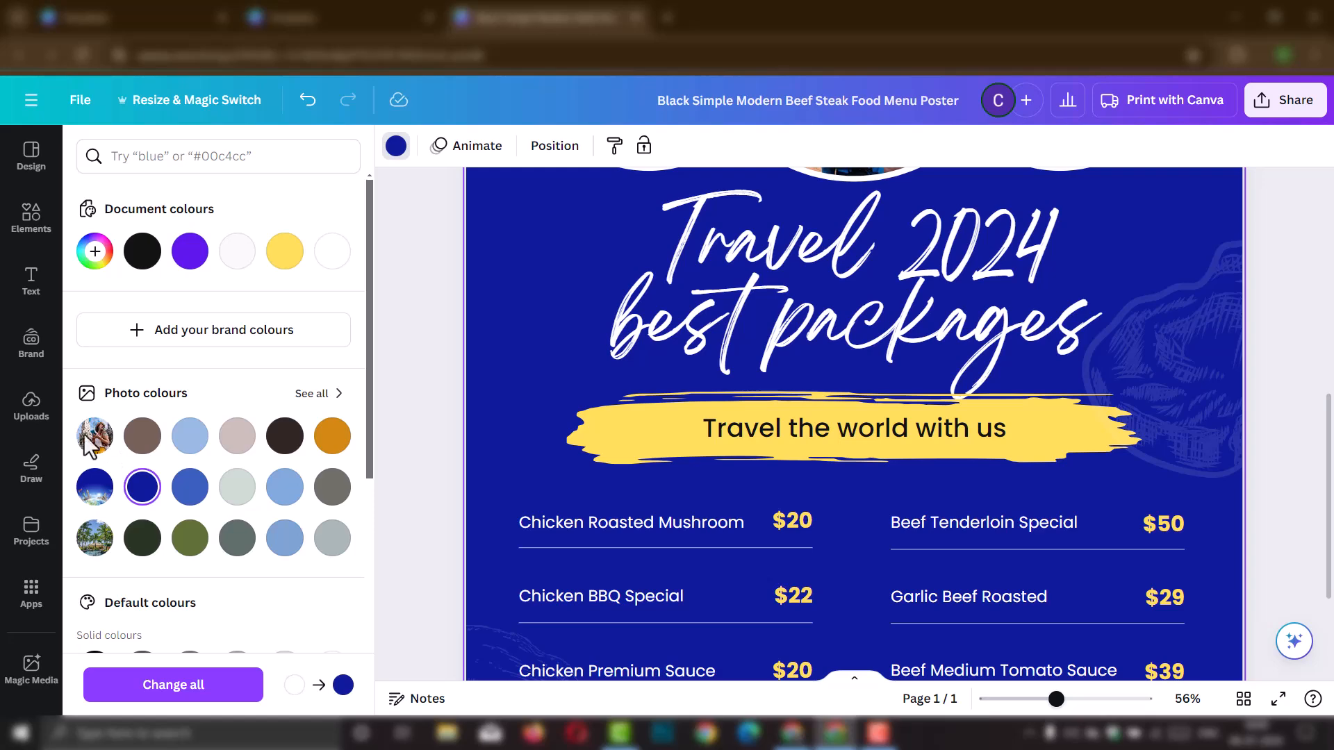
pyautogui.scroll(5, 806, 507)
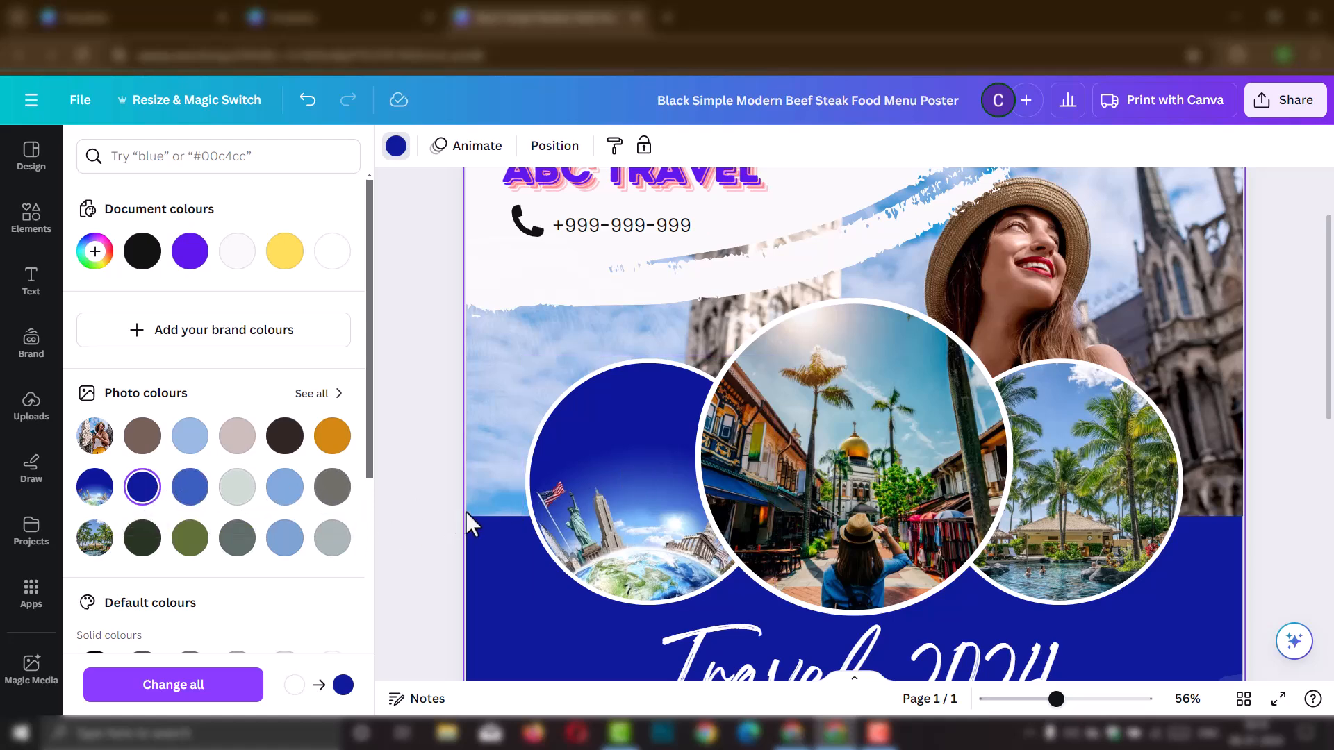
pyautogui.scroll(-4, 474, 523)
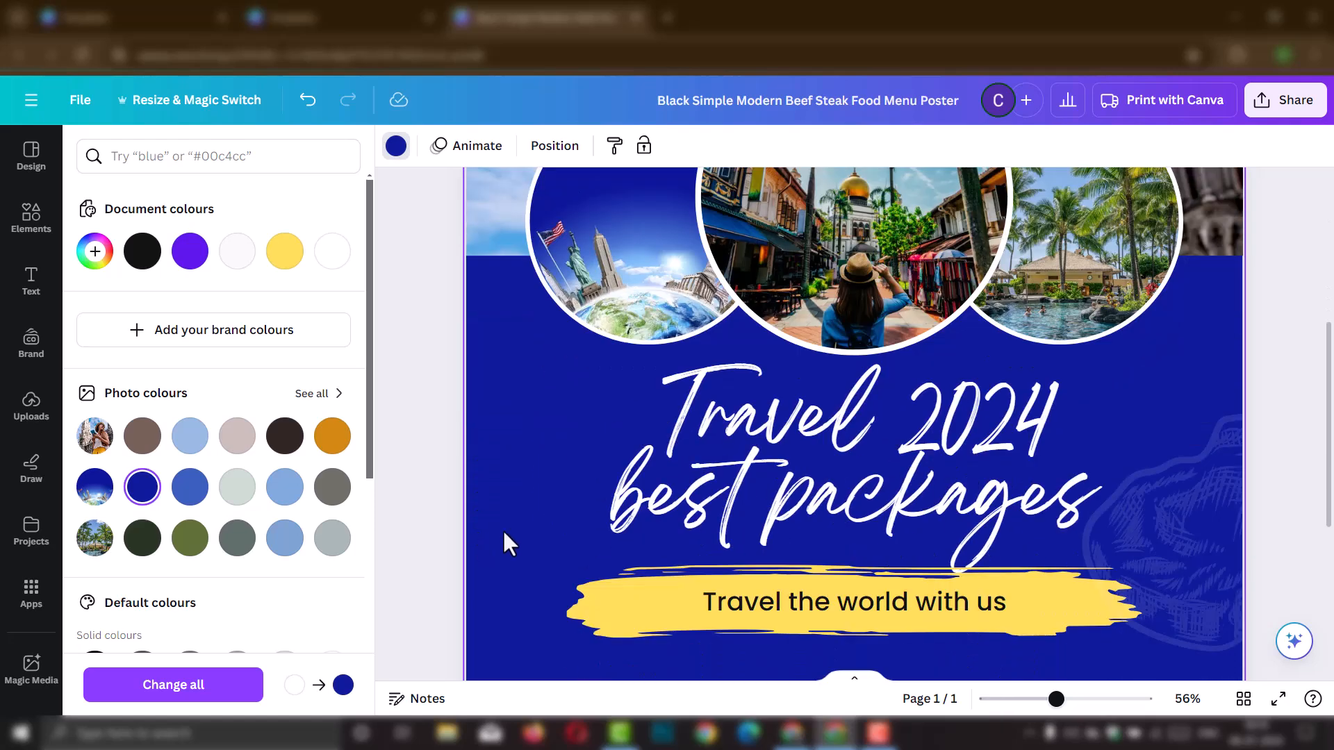
pyautogui.scroll(-2, 561, 485)
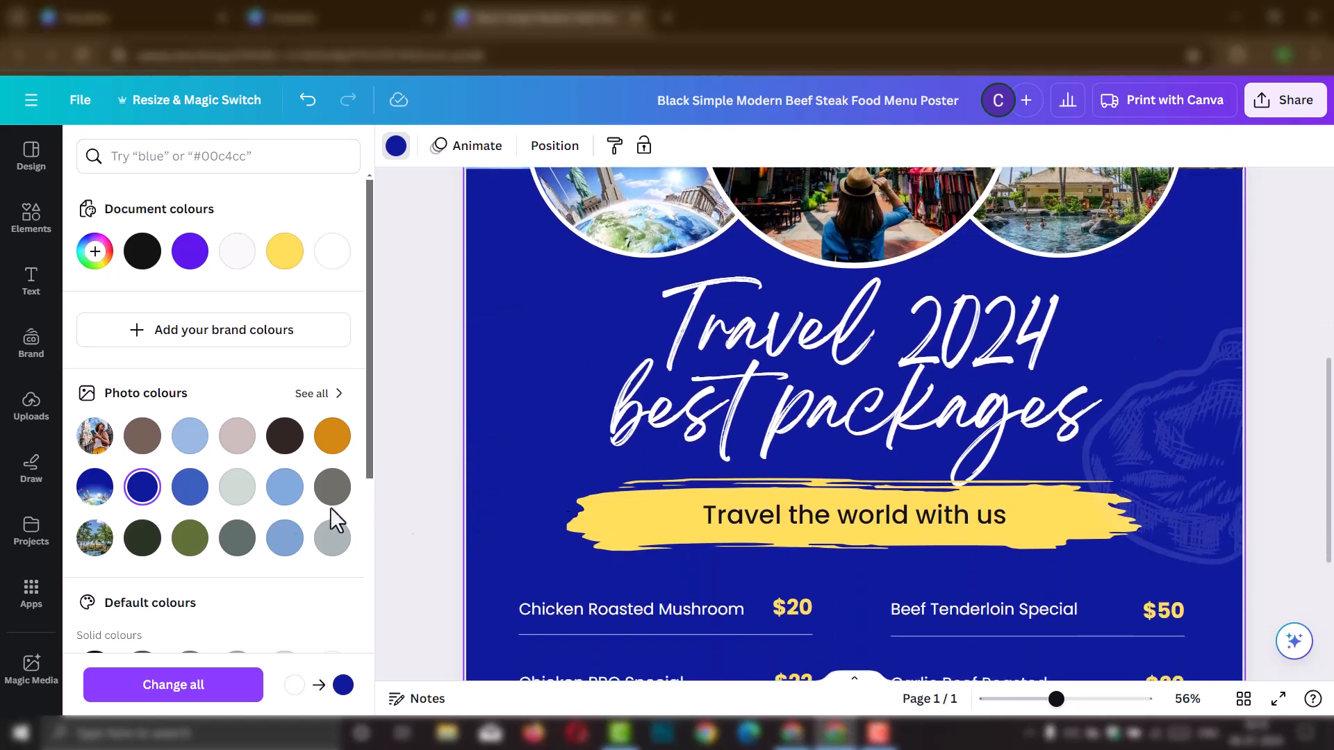
# Step: Try the black-to-gold and then the black-to-blue gradient as the poster's background
pyautogui.scroll(-6, 197, 514)
pyautogui.click(143, 471)
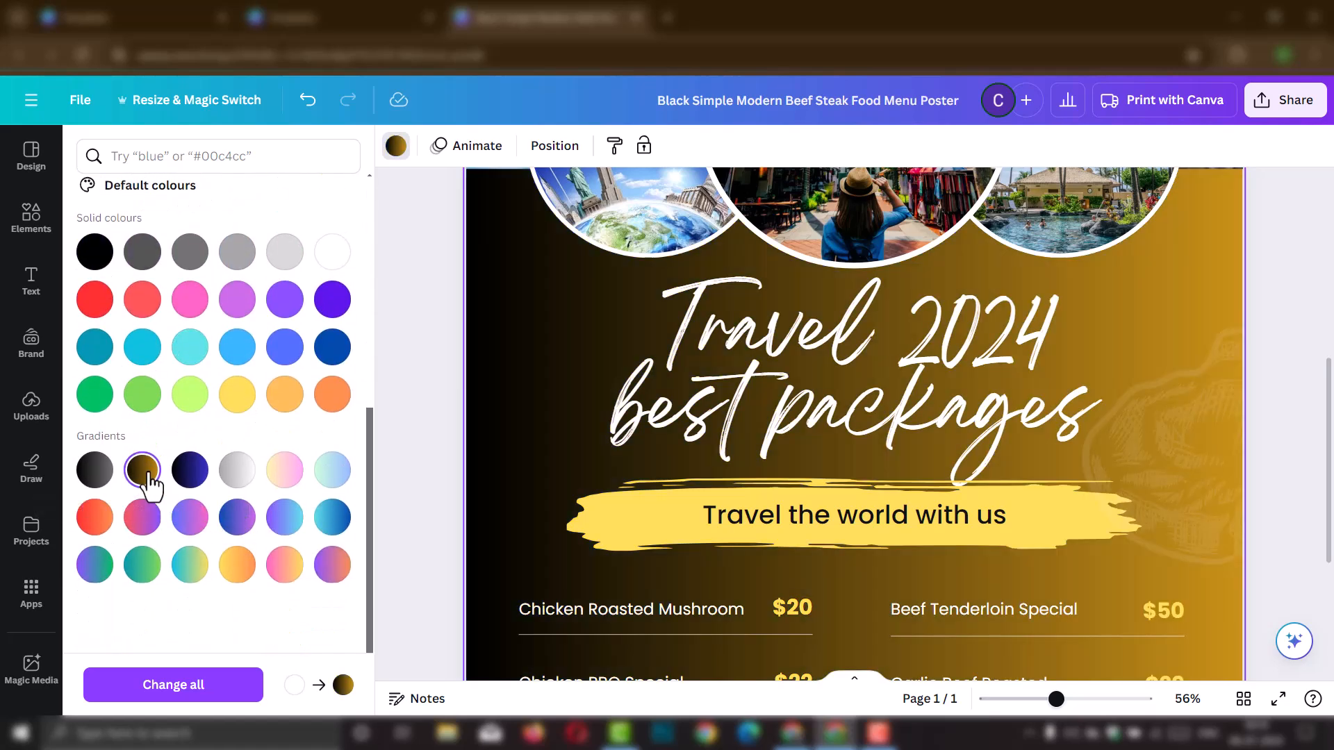
pyautogui.click(195, 474)
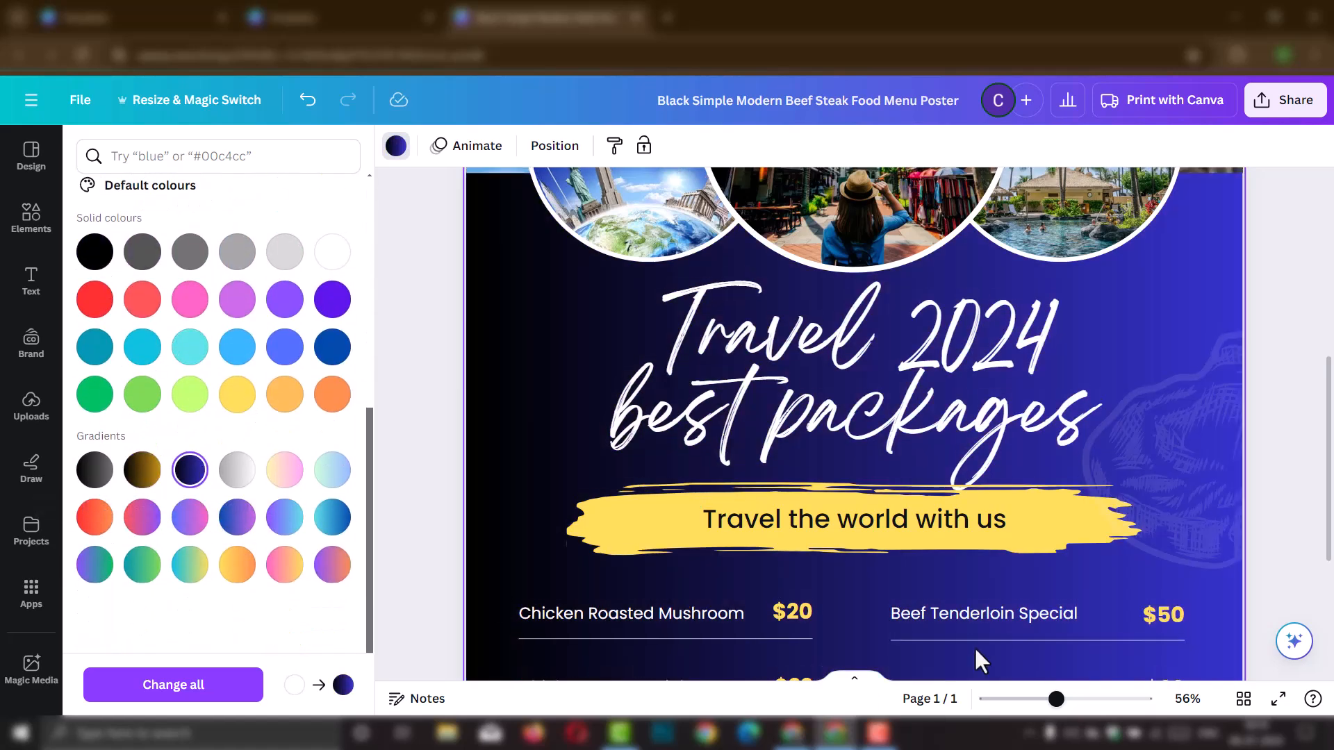
pyautogui.scroll(5, 974, 573)
pyautogui.scroll(-5, 937, 585)
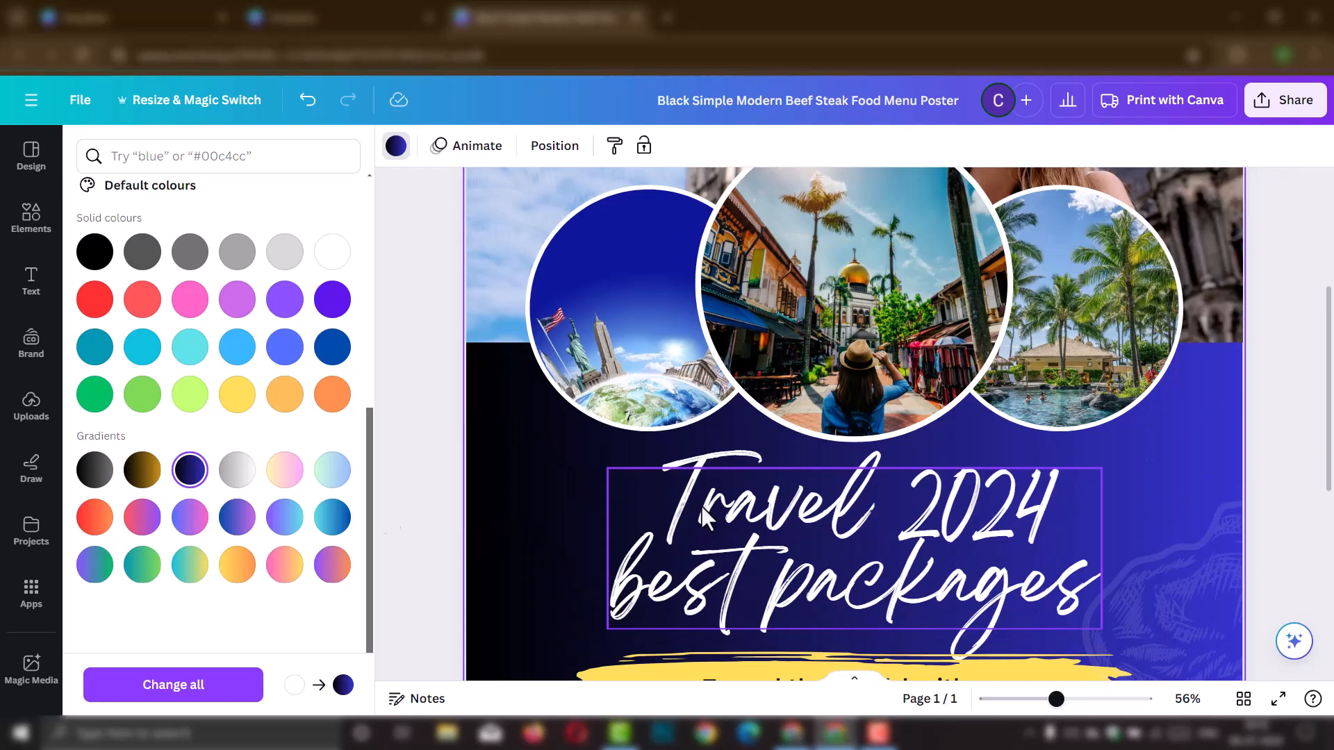
# Step: Apply the teal-to-green gradient to the poster's background and review the whole design with it
pyautogui.click(143, 564)
pyautogui.scroll(-6, 936, 403)
pyautogui.scroll(3, 926, 441)
pyautogui.scroll(6, 927, 440)
pyautogui.scroll(-5, 927, 440)
pyautogui.scroll(-1, 896, 455)
pyautogui.scroll(-5, 823, 394)
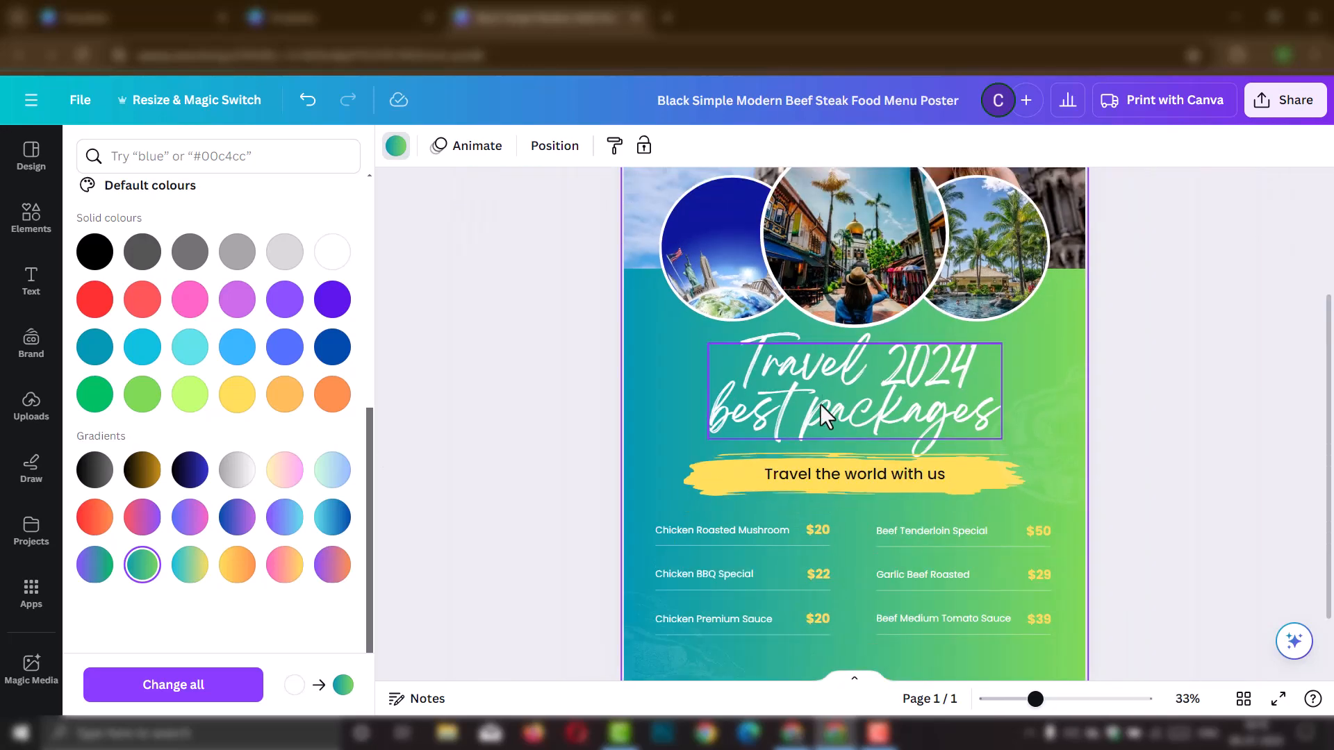
pyautogui.scroll(6, 862, 444)
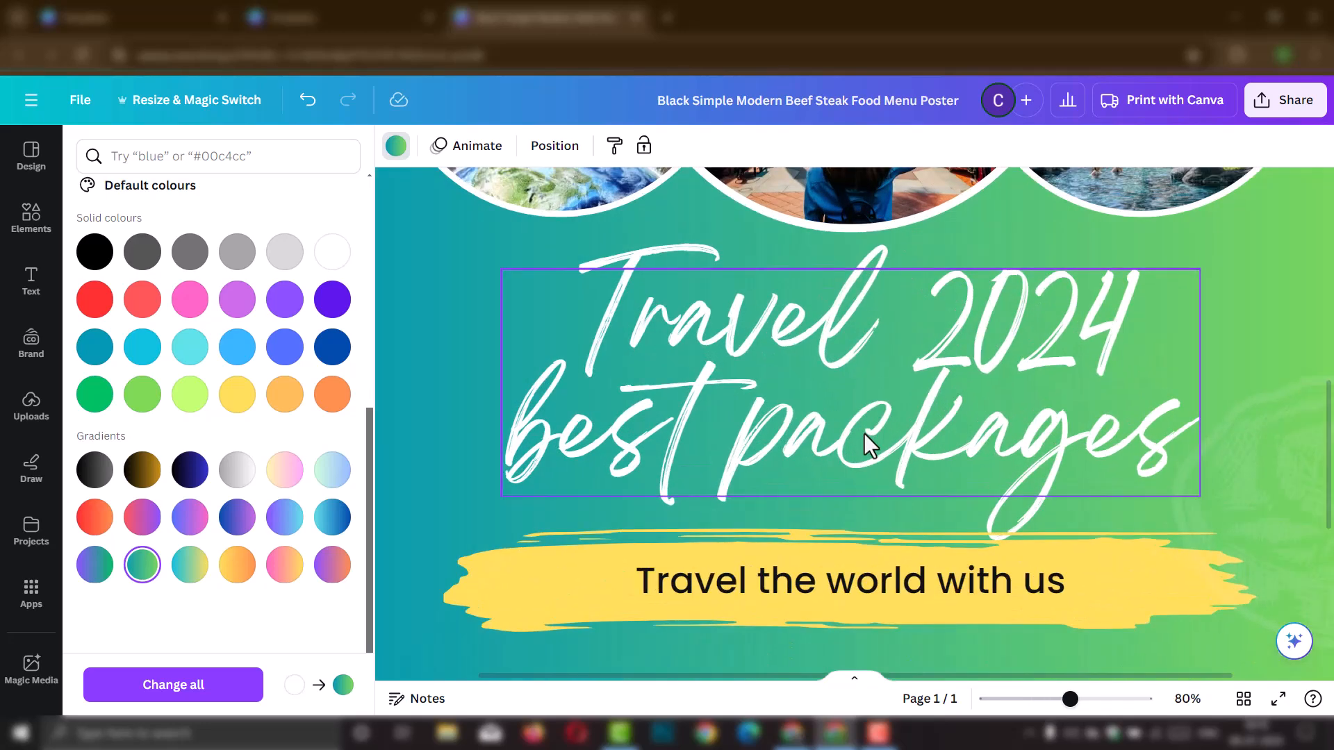
pyautogui.scroll(-1, 864, 432)
pyautogui.scroll(-5, 862, 433)
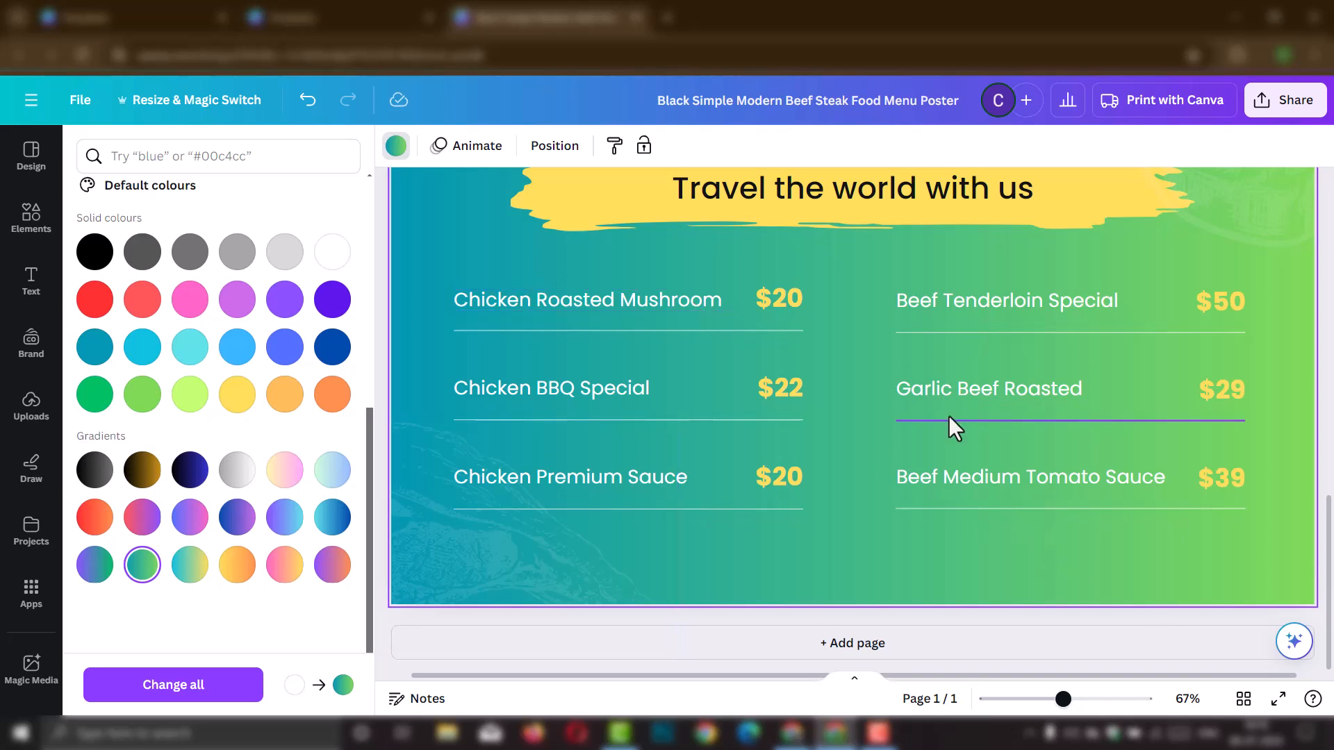
# Step: Add "2024" to the end of the tagline so it reads "Travel the world with us 2024"
pyautogui.scroll(3, 948, 415)
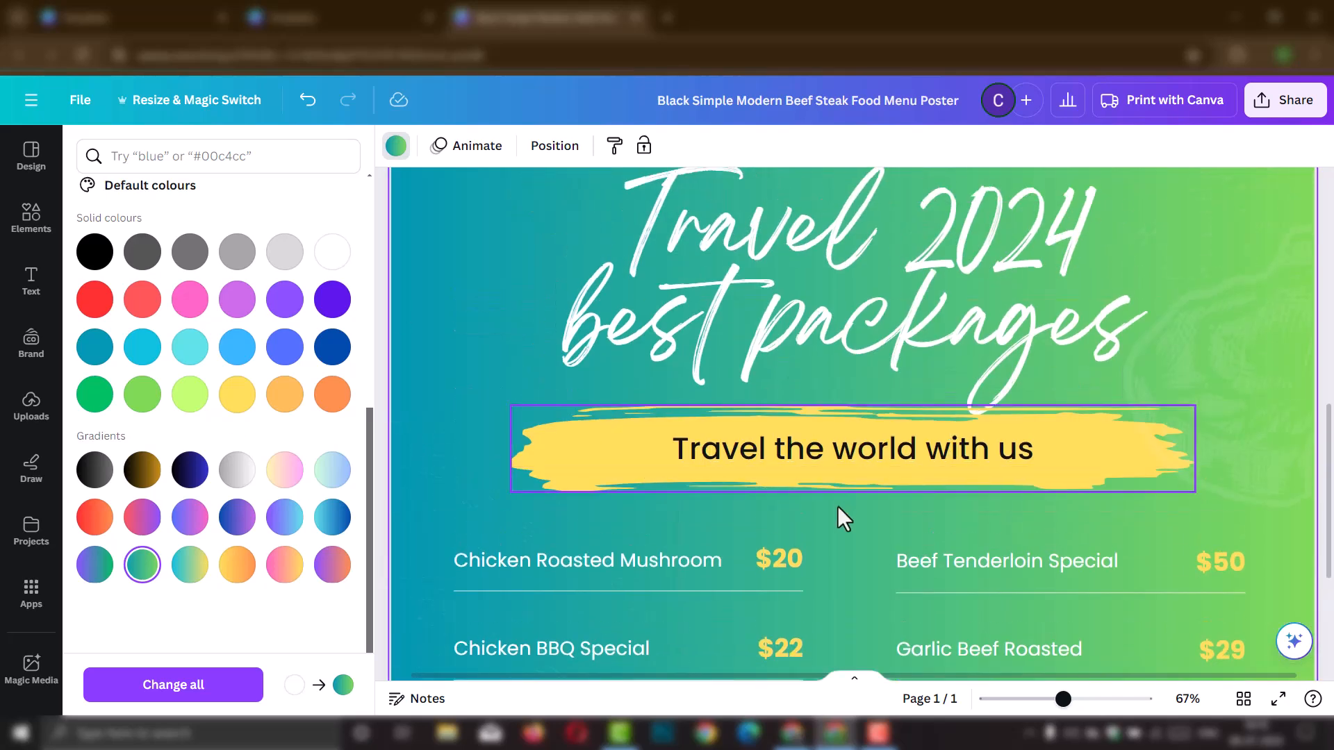
pyautogui.click(995, 450)
pyautogui.click(1029, 452)
pyautogui.write('20')
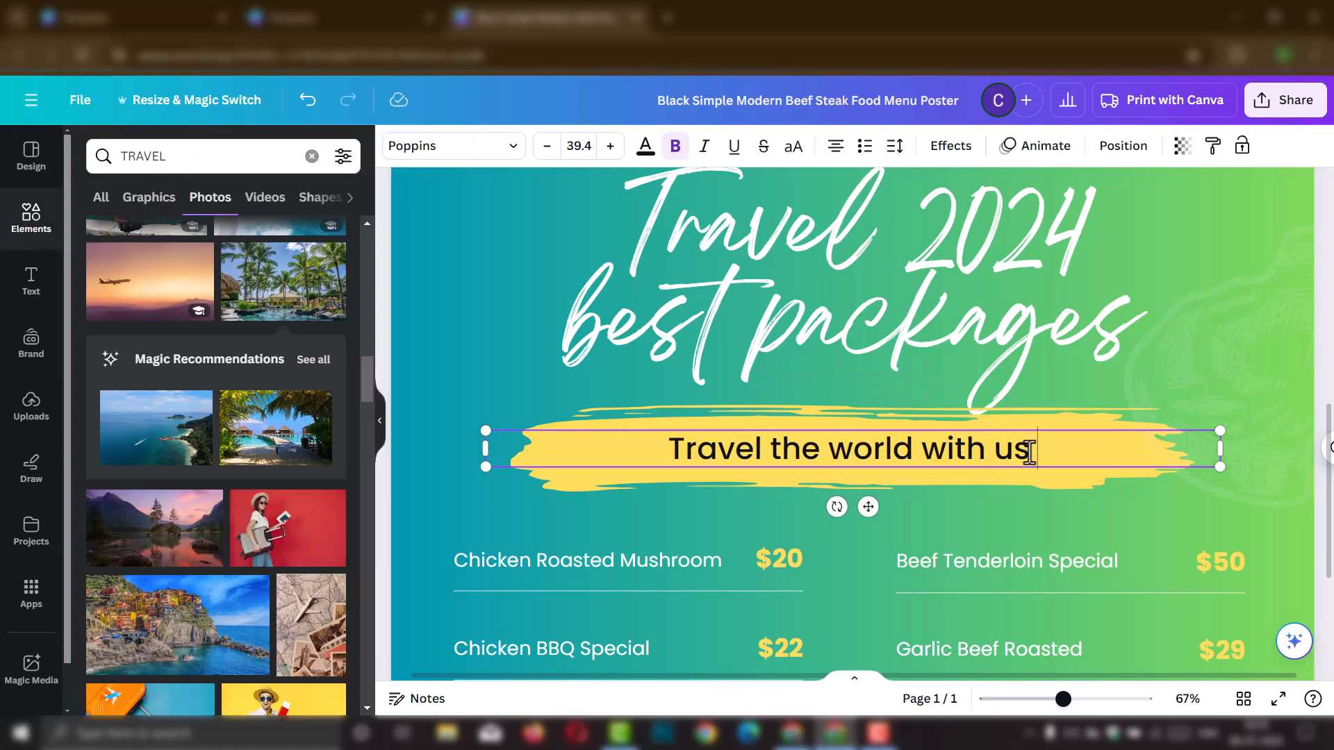
pyautogui.write('24')
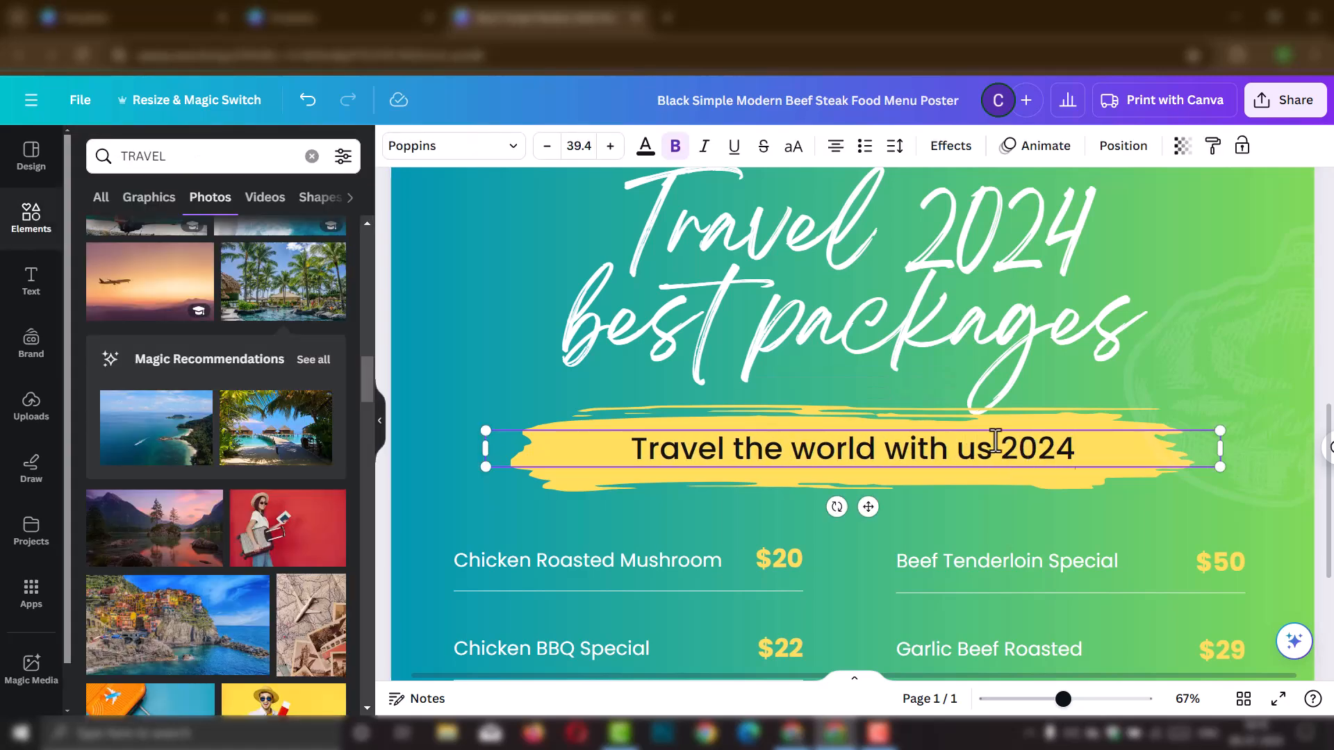
# Step: Try purple, violet and dark blue from the default solid colours on the brush stroke behind the tagline
pyautogui.click(549, 480)
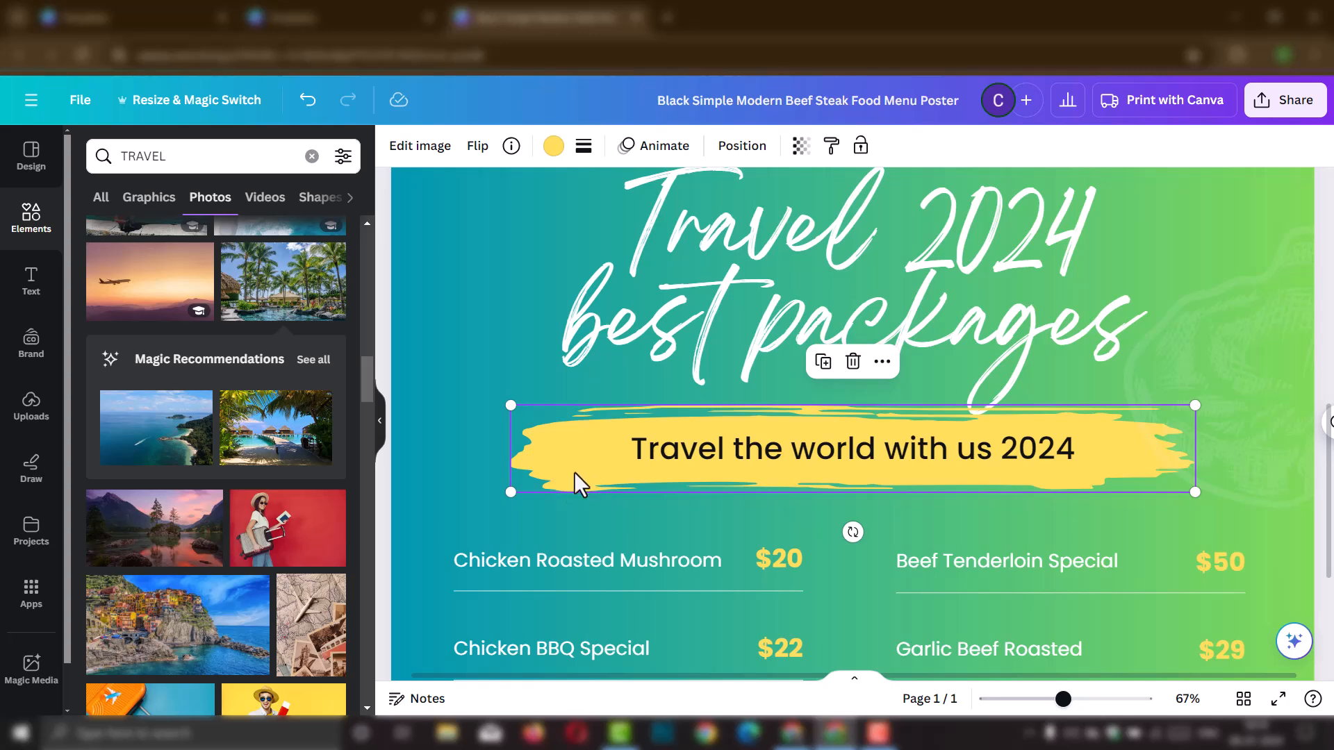
pyautogui.click(554, 148)
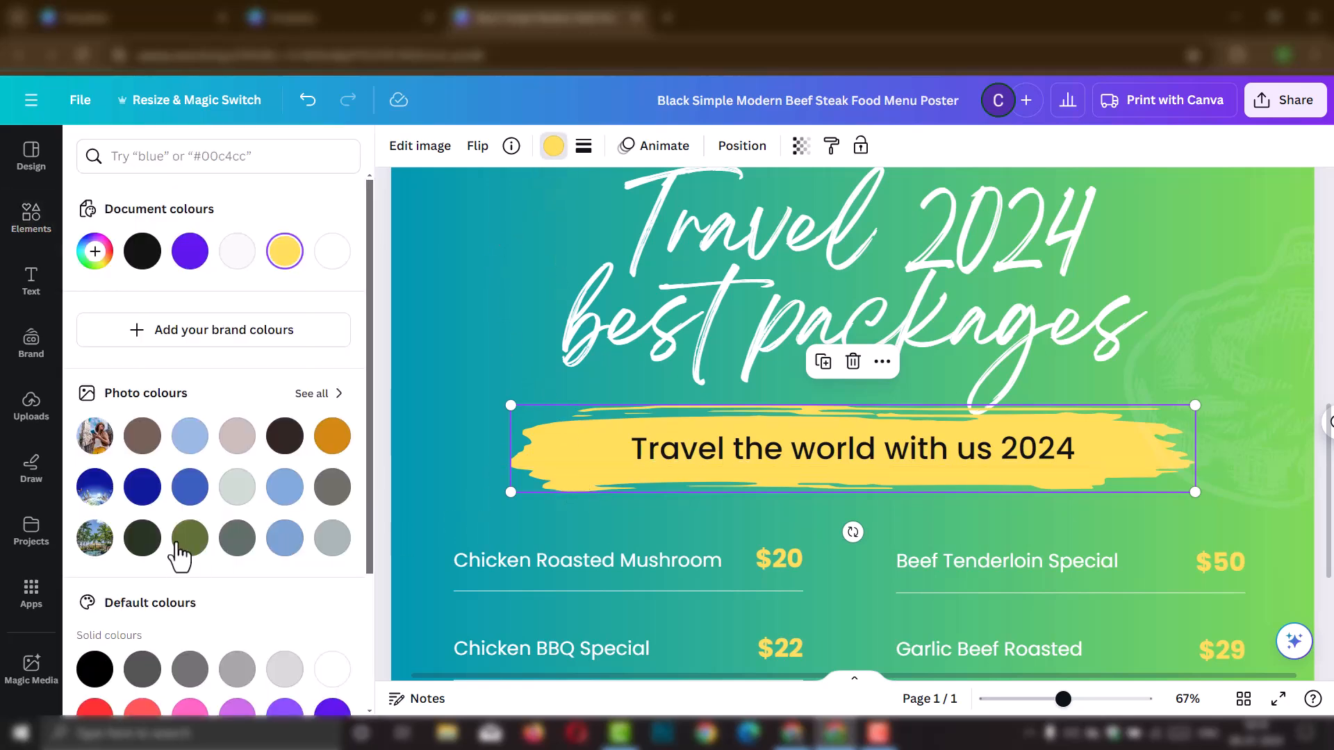
pyautogui.scroll(-3, 257, 632)
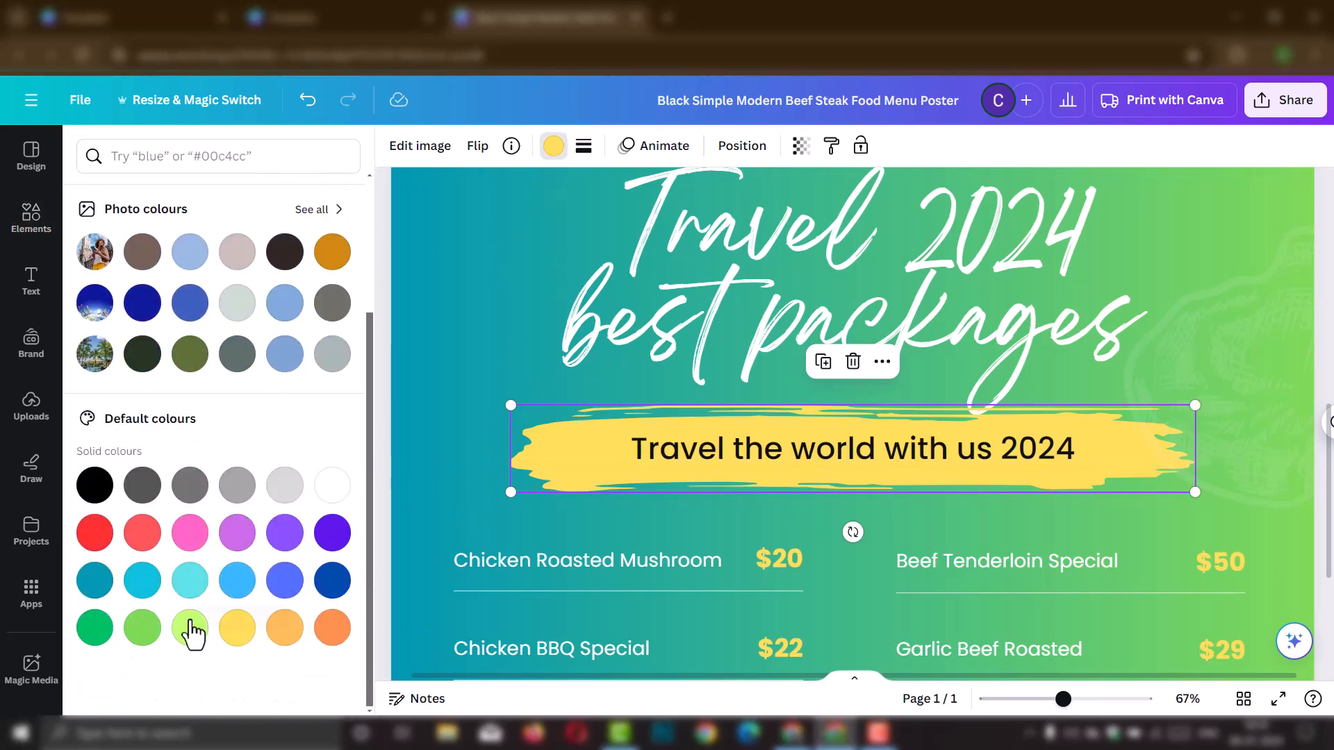
pyautogui.click(243, 541)
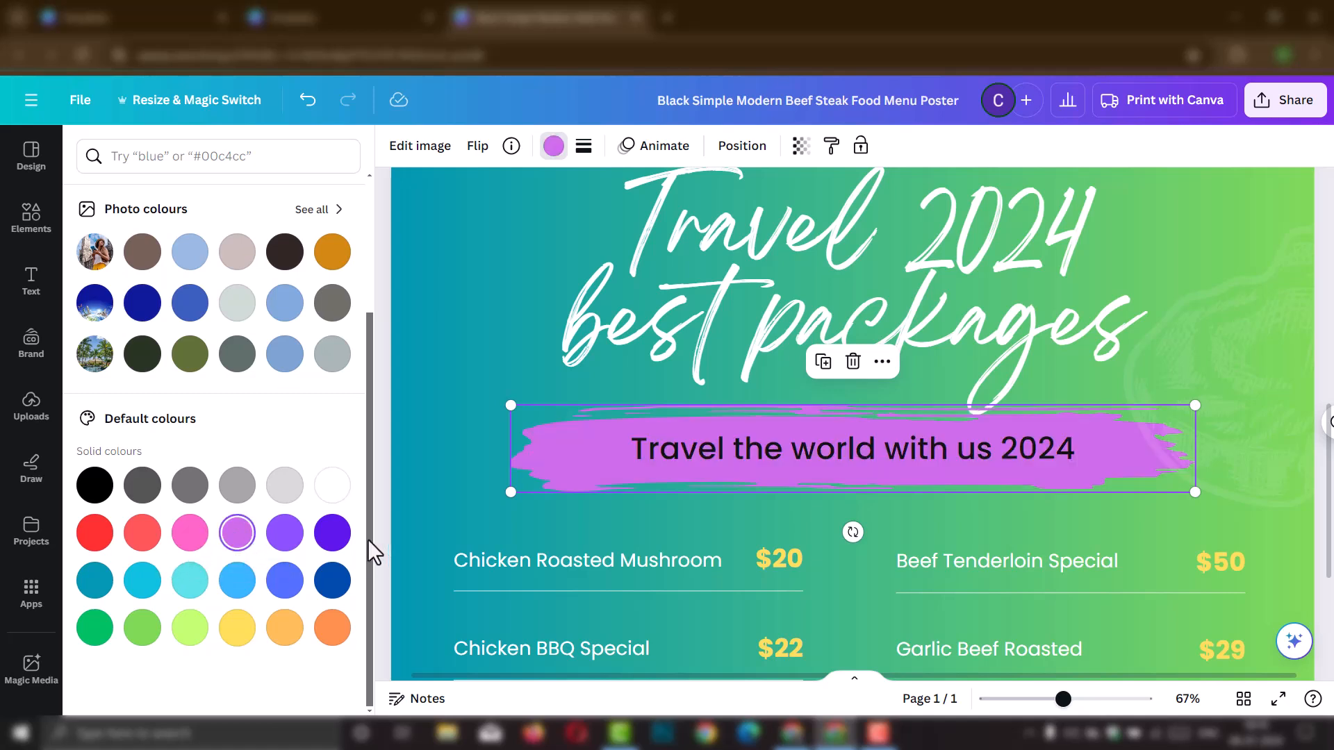
pyautogui.click(330, 533)
pyautogui.click(331, 584)
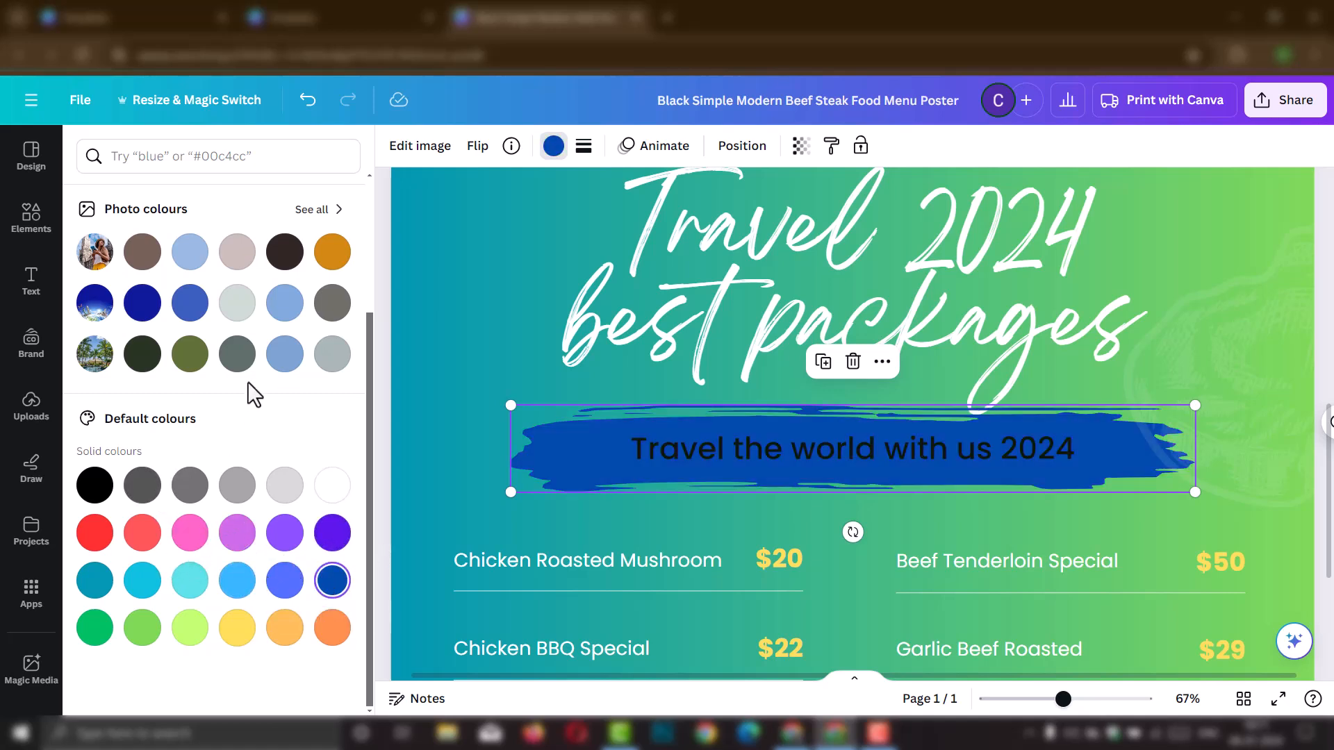
# Step: Recolour the brush stroke behind the tagline with the light blue from the hat-wearing woman photo's colours
pyautogui.click(237, 353)
pyautogui.click(282, 310)
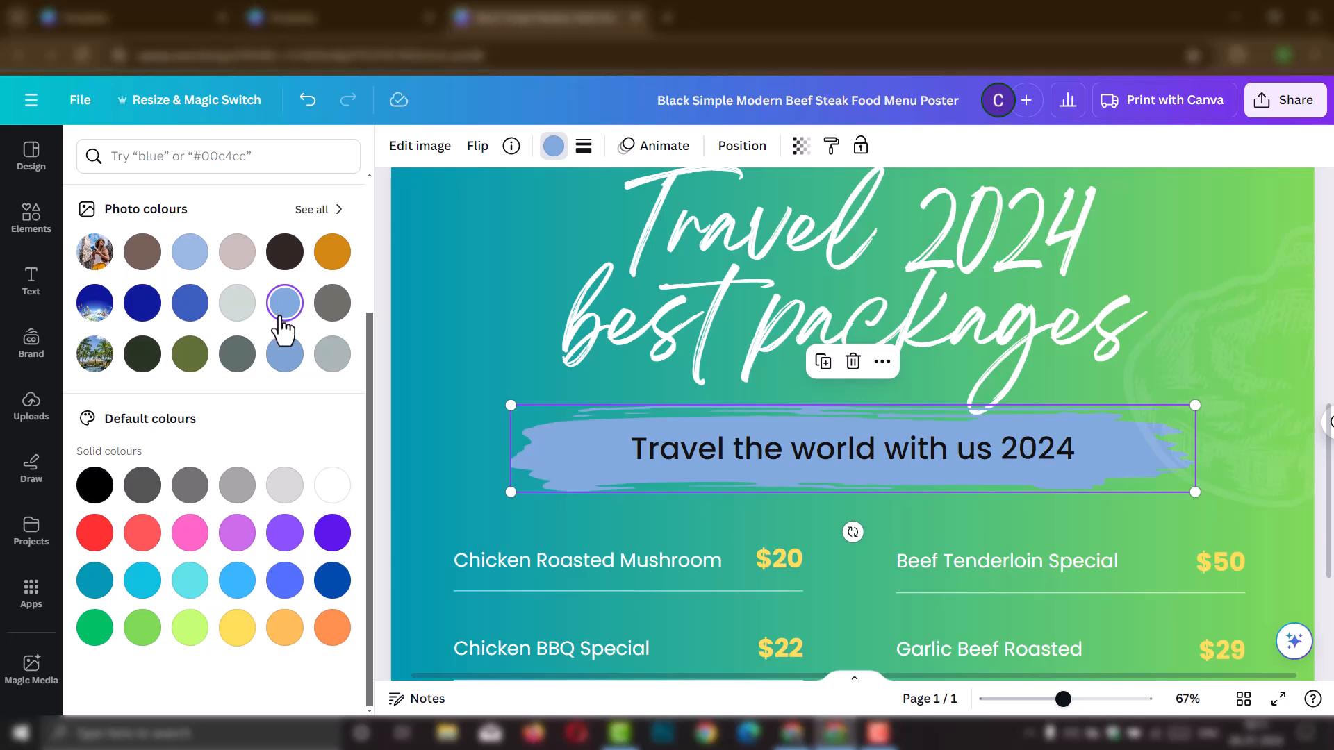
pyautogui.click(188, 259)
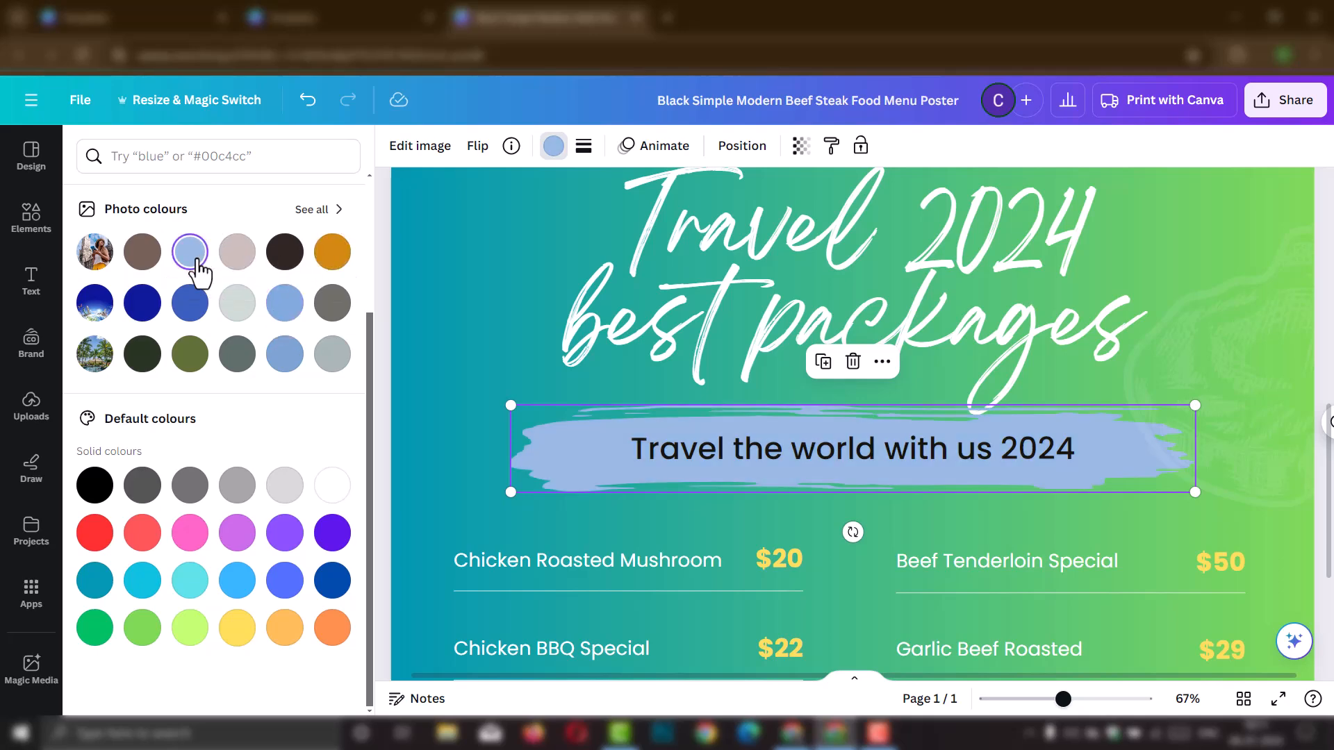
pyautogui.click(715, 553)
# Step: Replace the menu item "Chicken Roasted Mushroom" with "ALASKA USA"
pyautogui.scroll(-4, 715, 553)
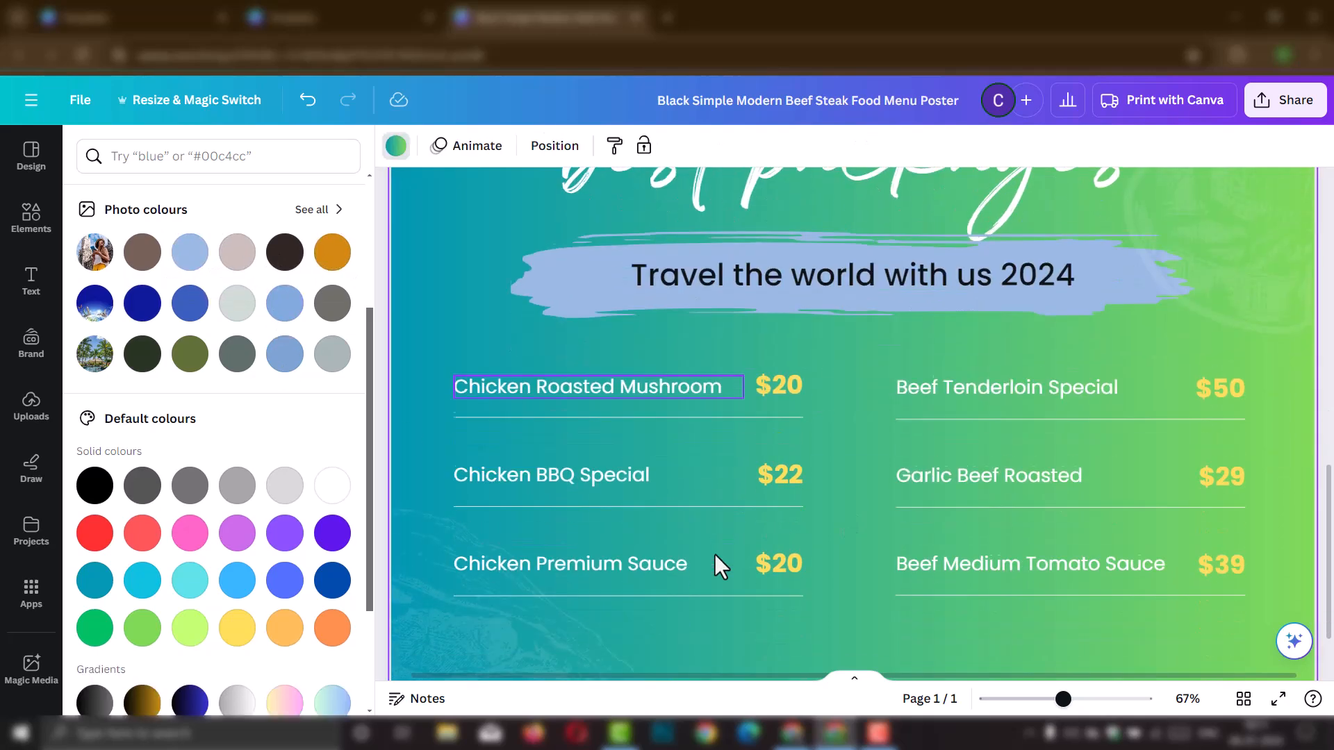
pyautogui.scroll(3, 714, 548)
pyautogui.click(671, 480)
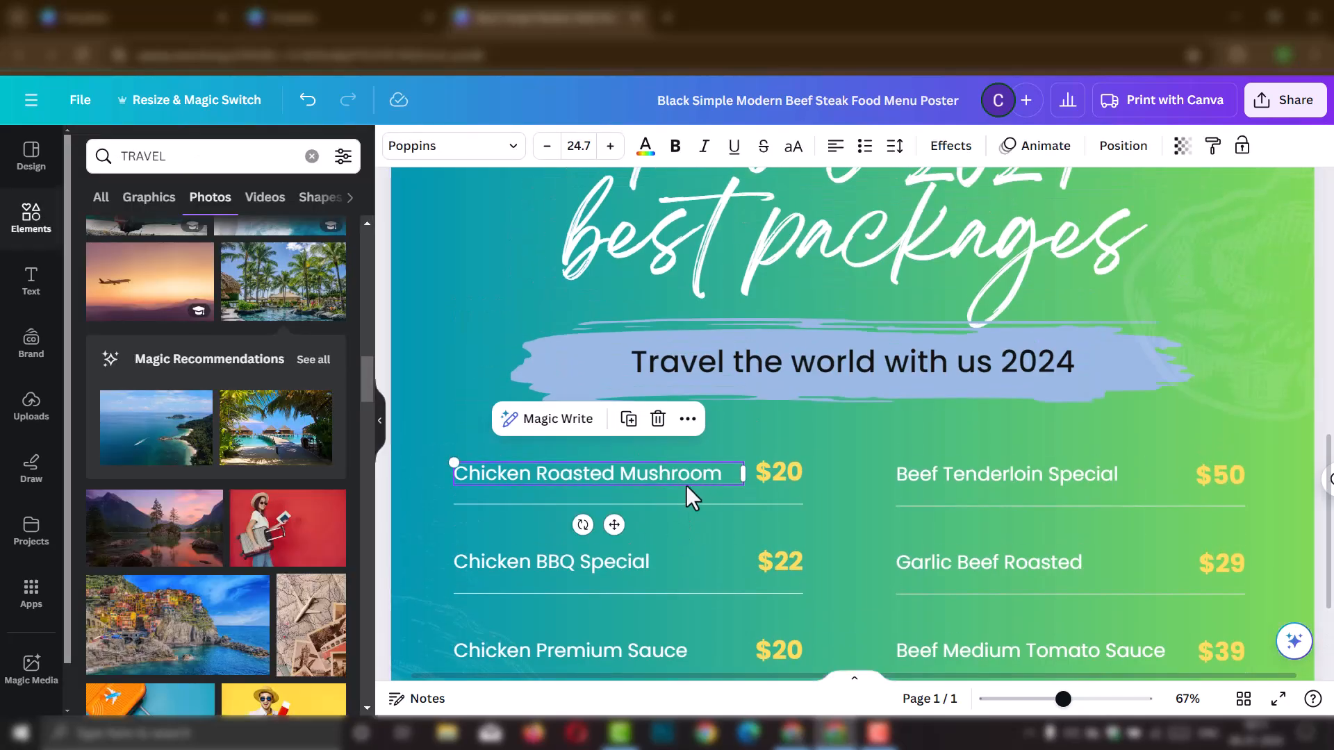
pyautogui.click(644, 476)
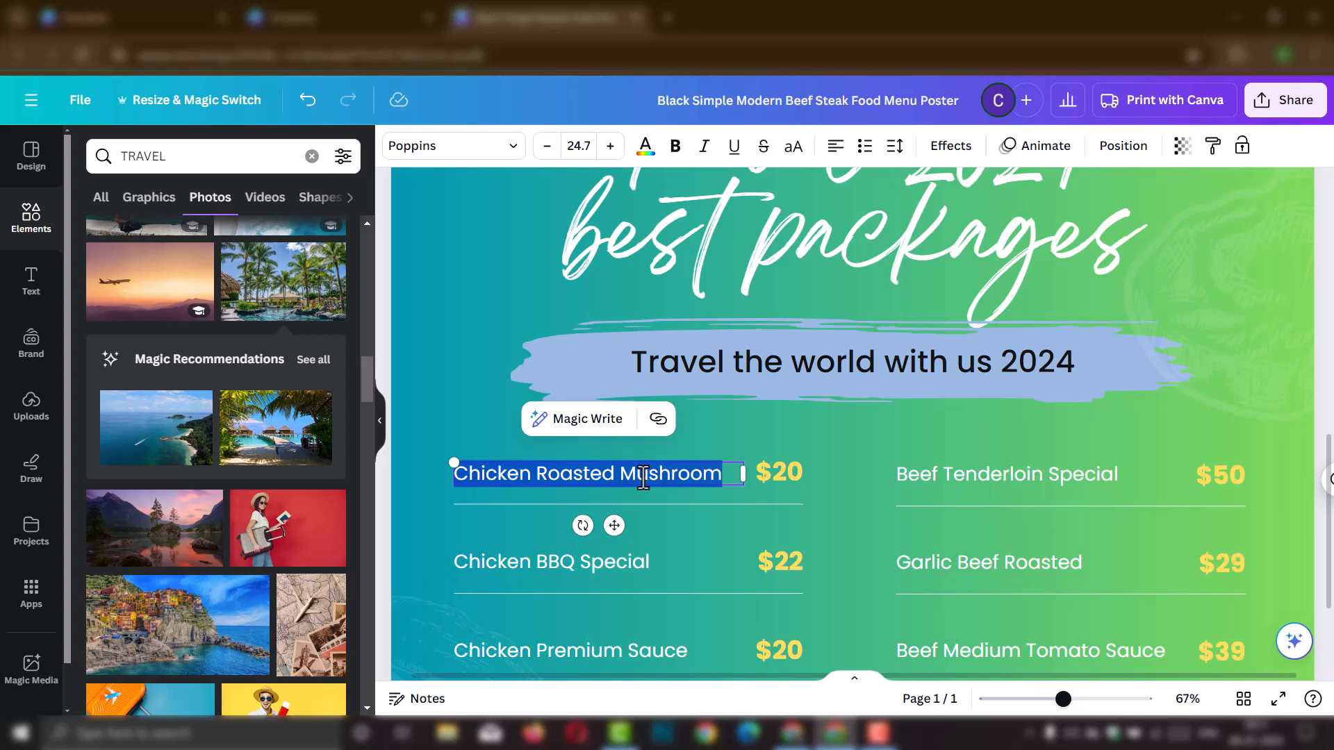
pyautogui.write('ALASKA USA')
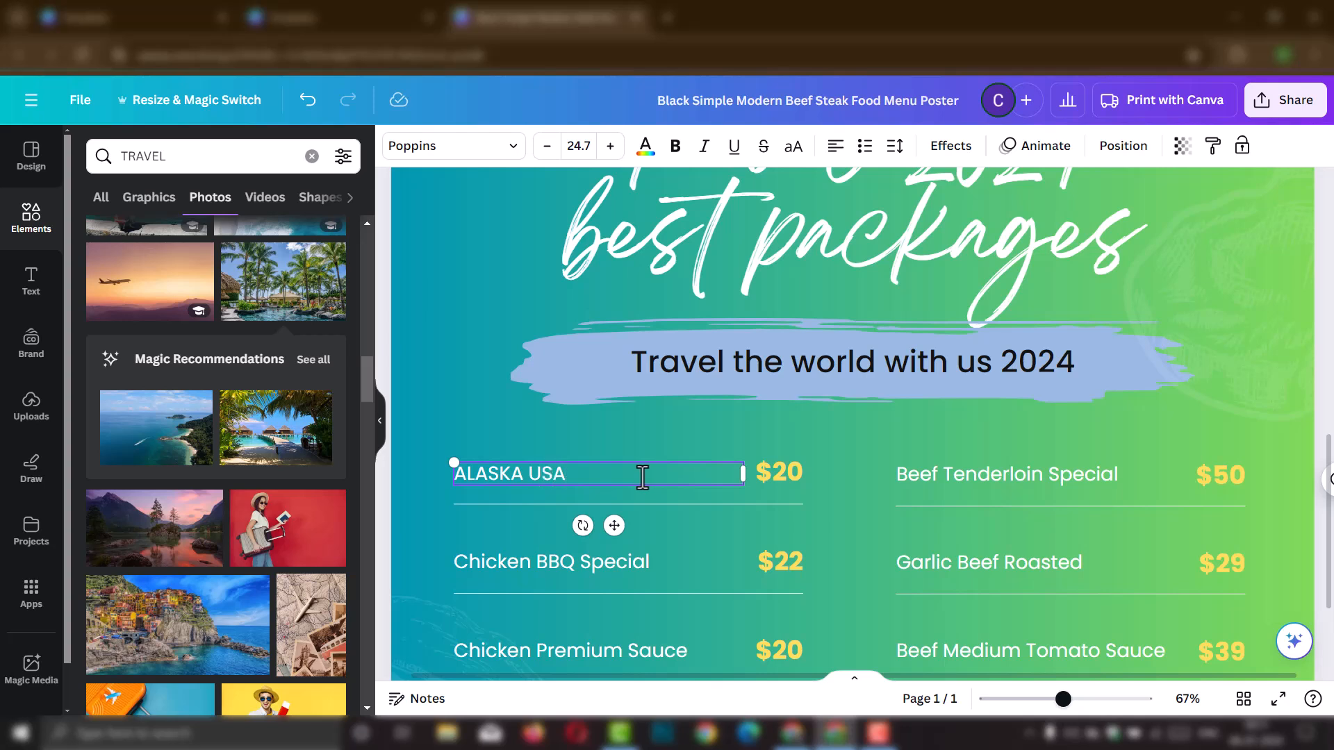
# Step: Change the price beside ALASKA USA to $999
pyautogui.click(494, 401)
pyautogui.click(792, 471)
pyautogui.doubleClick(787, 476)
pyautogui.click(776, 479)
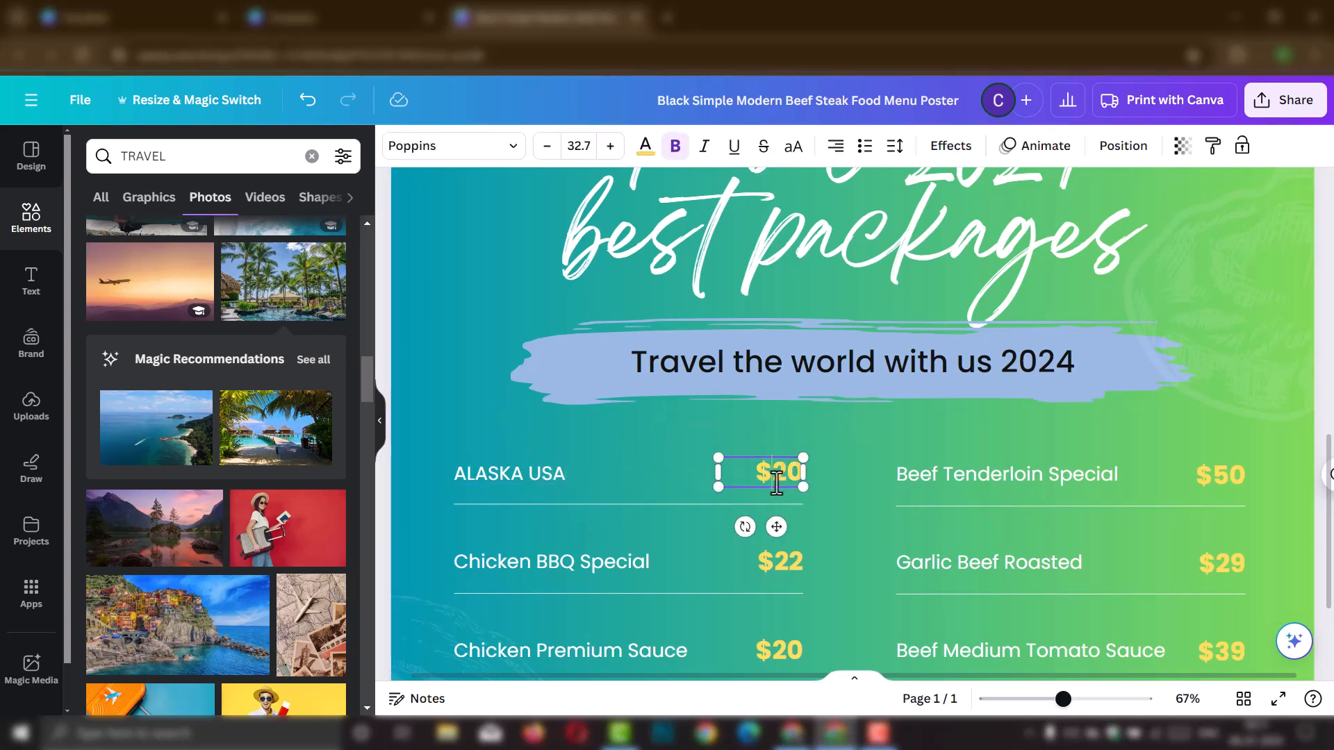
pyautogui.moveTo(777, 480); pyautogui.dragTo(794, 479)
pyautogui.write('999')
pyautogui.click(445, 370)
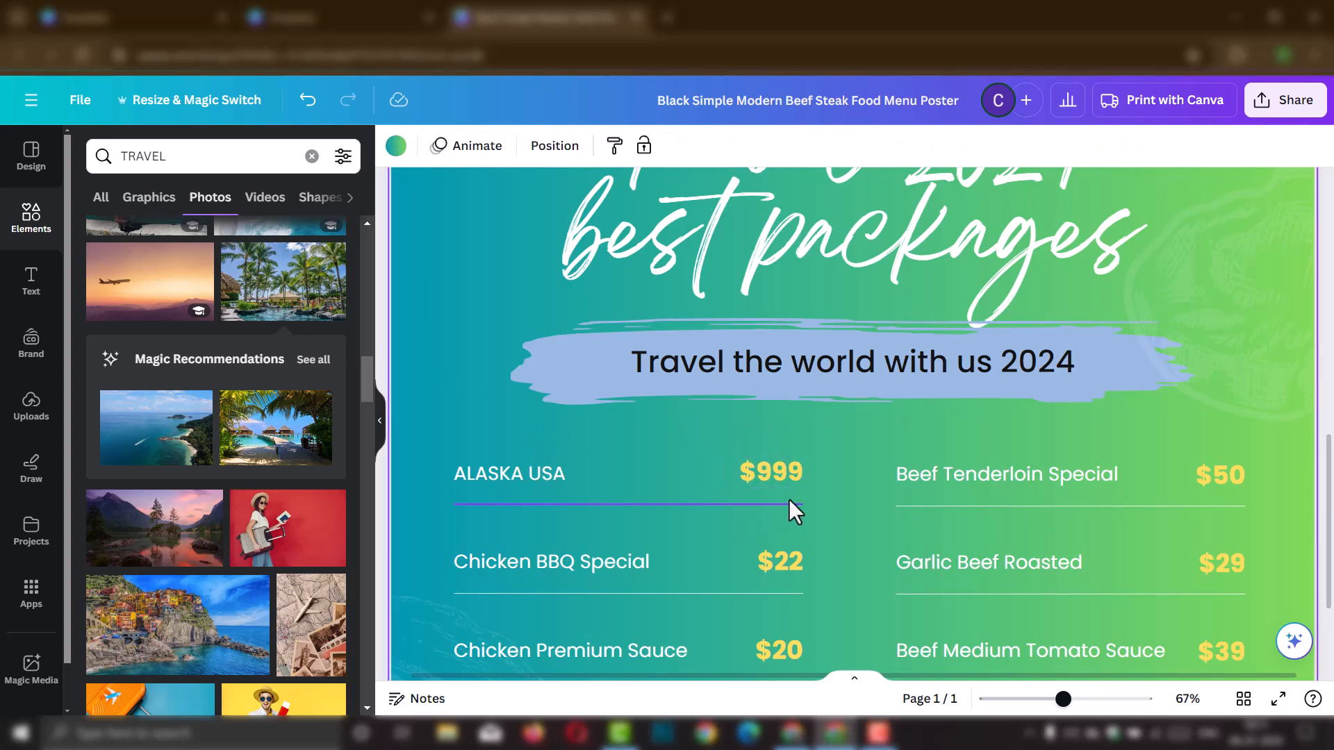
# Step: Delete the faint food line drawing at the poster's right edge beside the "Travel 2024 best packages" heading
pyautogui.scroll(-3, 884, 471)
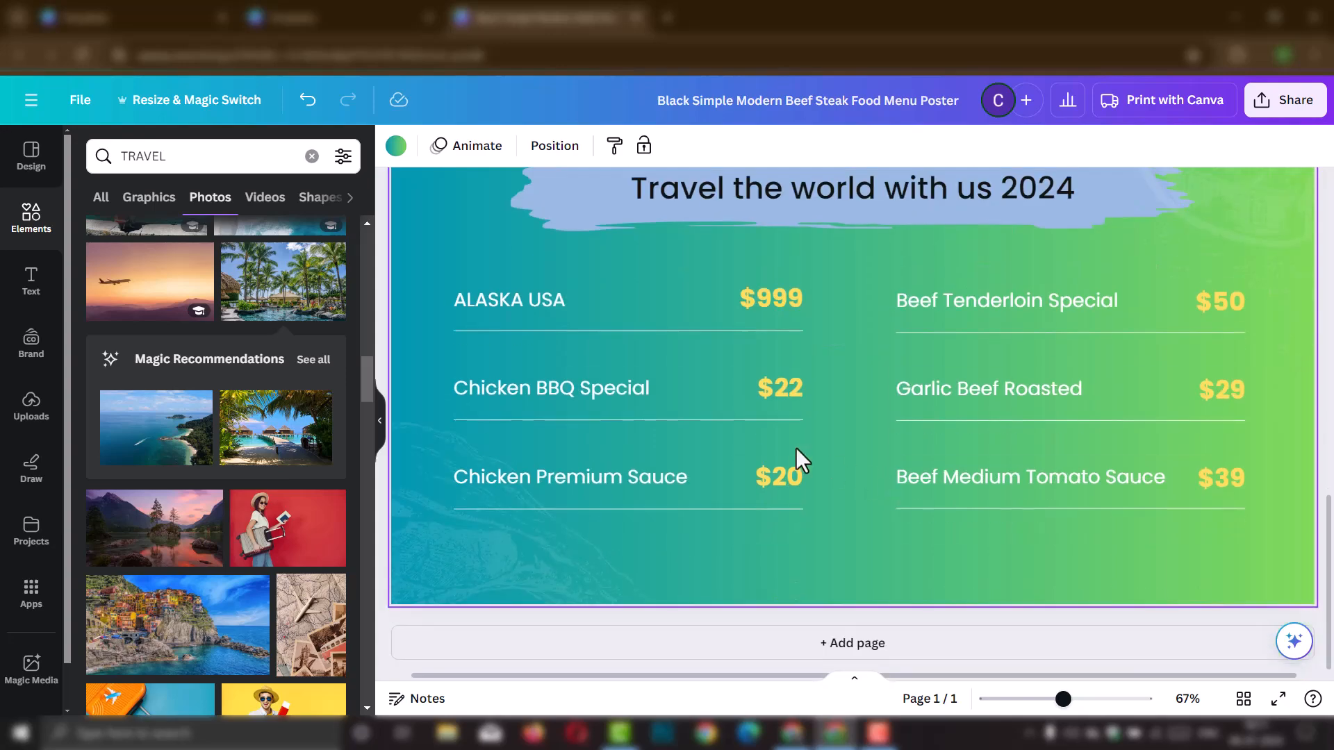
pyautogui.scroll(6, 789, 466)
pyautogui.scroll(3, 790, 458)
pyautogui.scroll(-6, 792, 452)
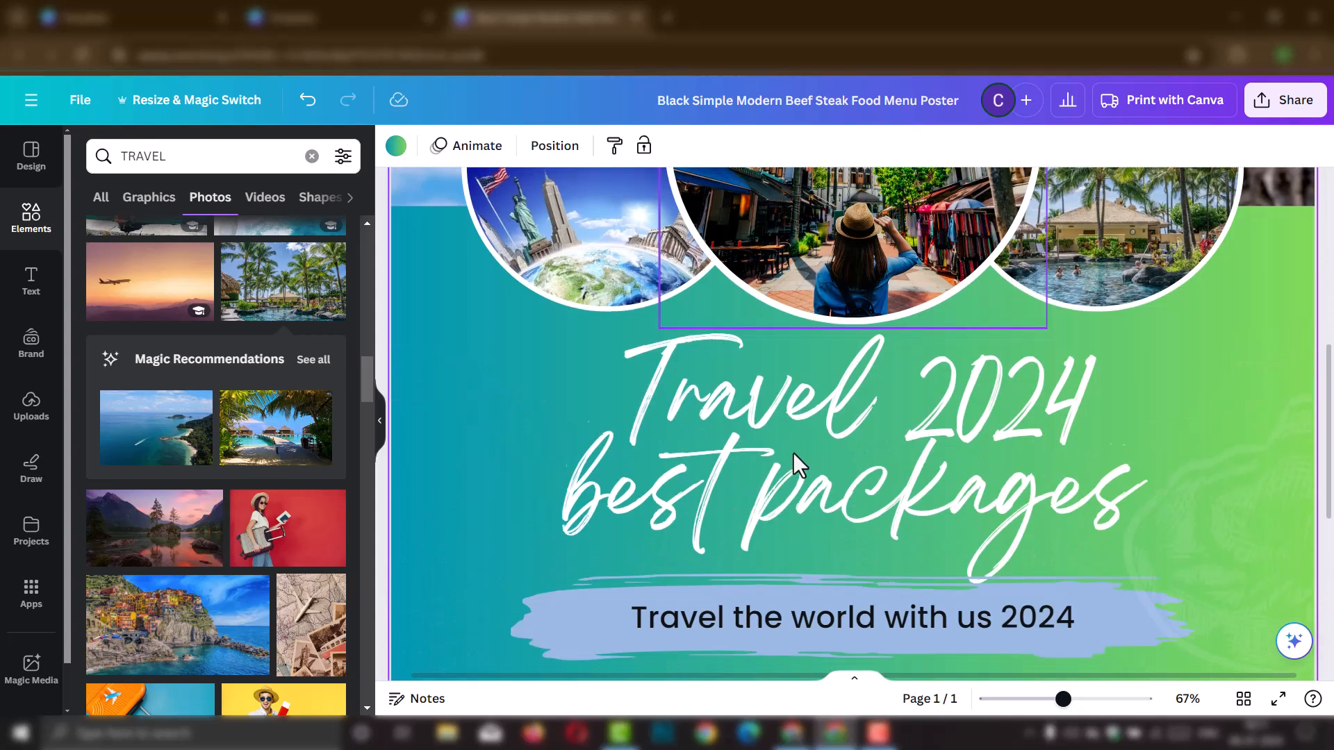
pyautogui.click(1260, 377)
pyautogui.scroll(-4, 903, 459)
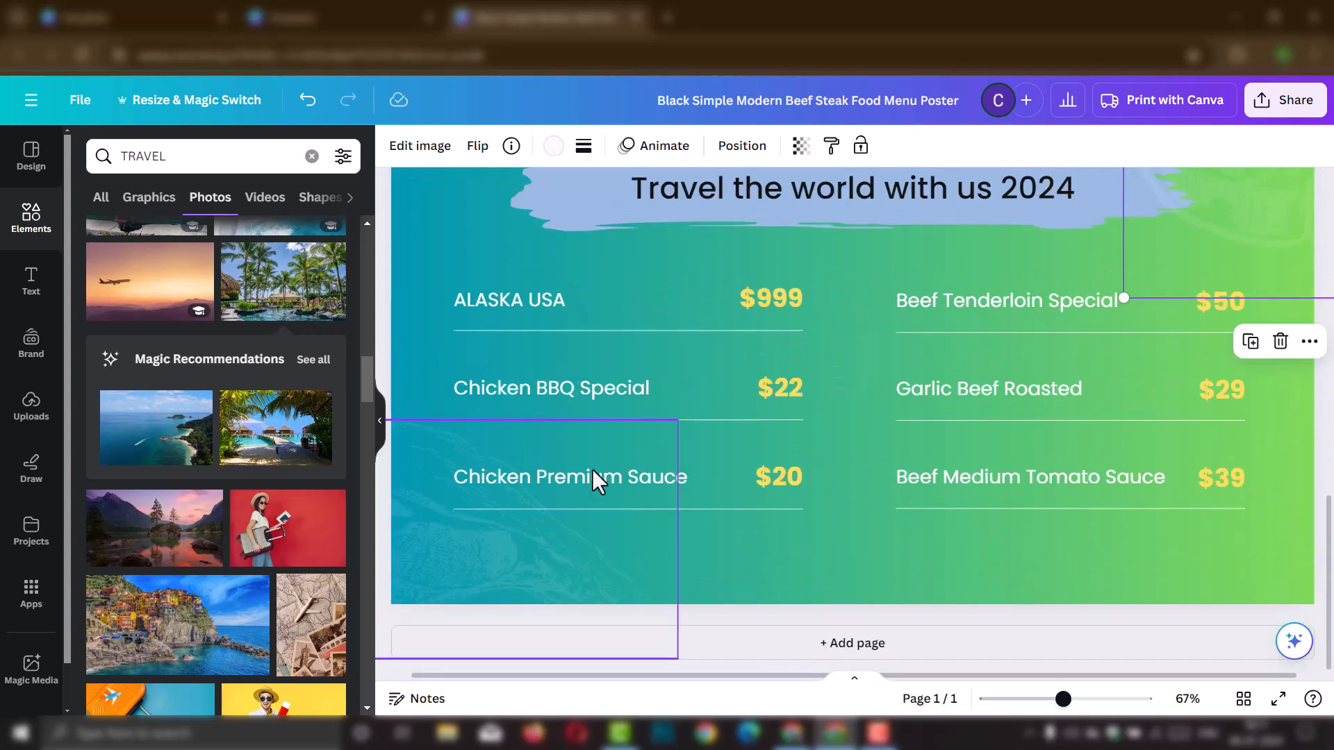
pyautogui.scroll(3, 1045, 374)
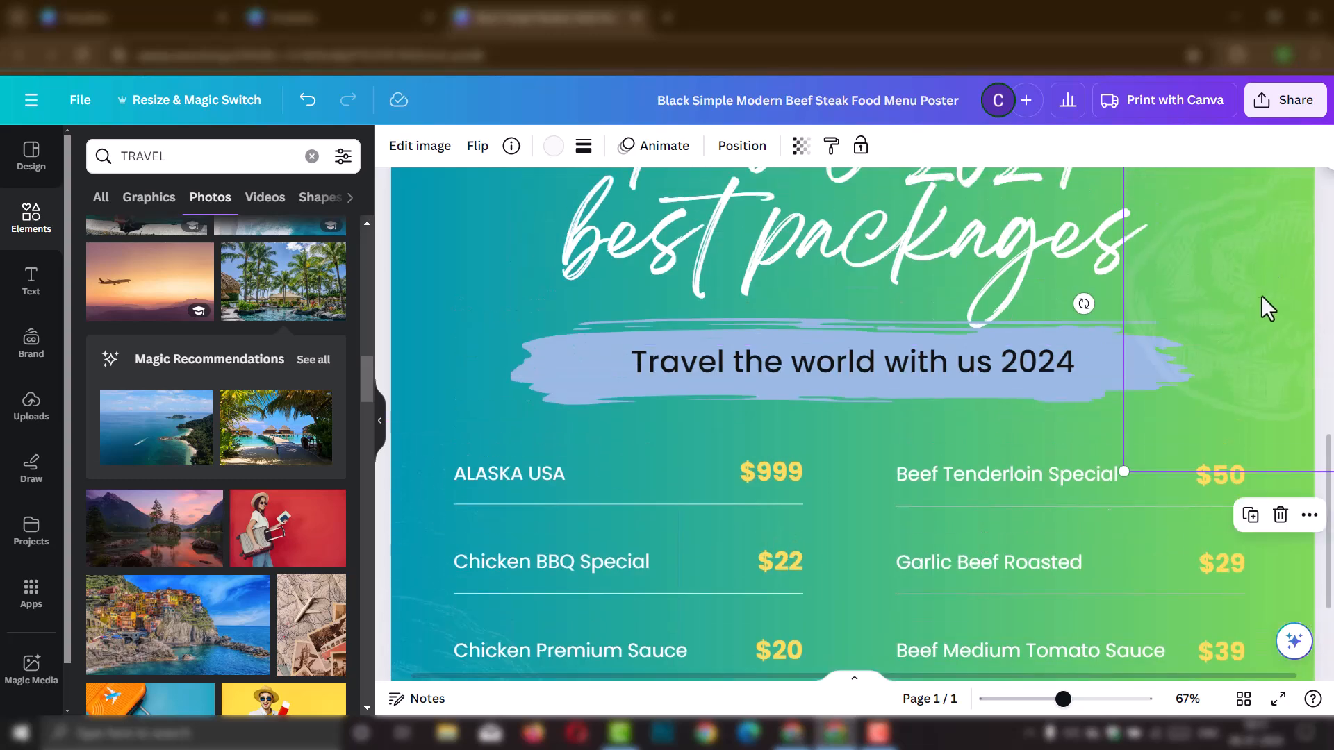
pyautogui.moveTo(1232, 282); pyautogui.dragTo(1163, 279)
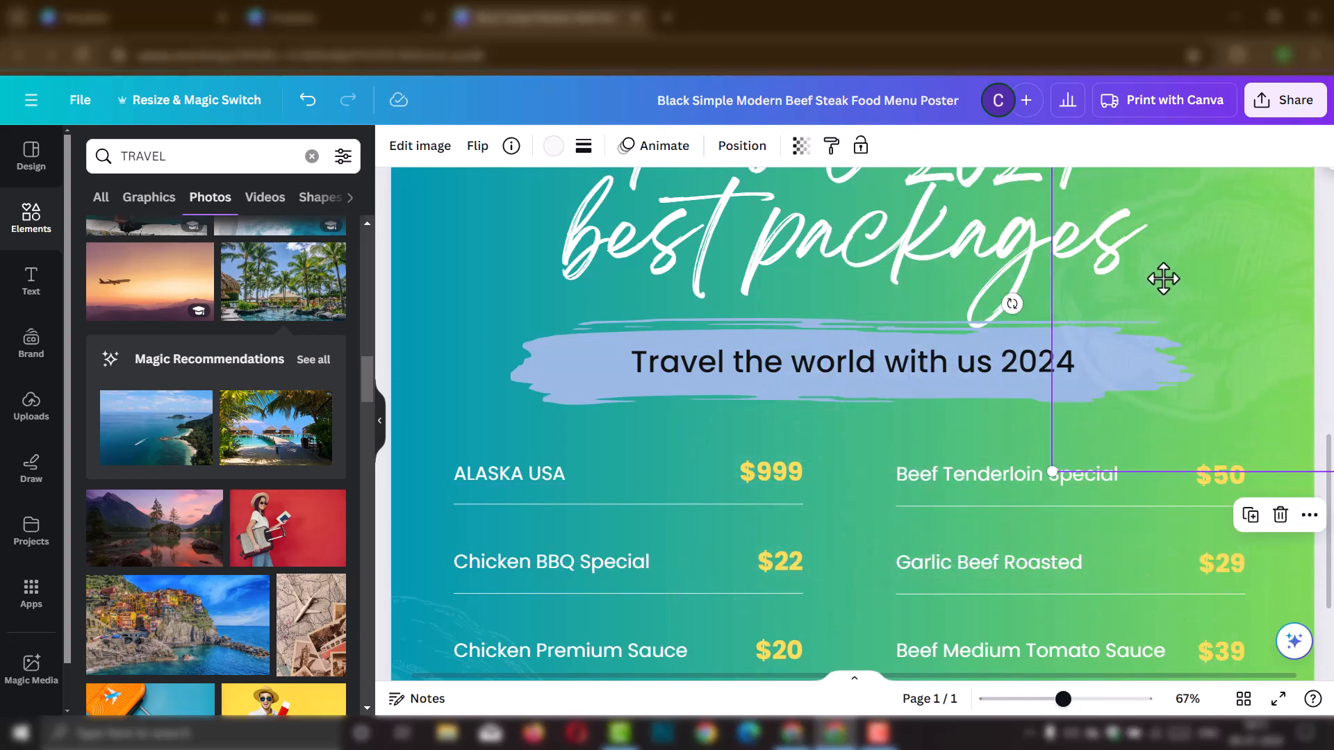
pyautogui.press('Escape')
# Step: Delete the faint food line drawing in the poster's lower-left corner and review the whole poster
pyautogui.scroll(-3, 617, 431)
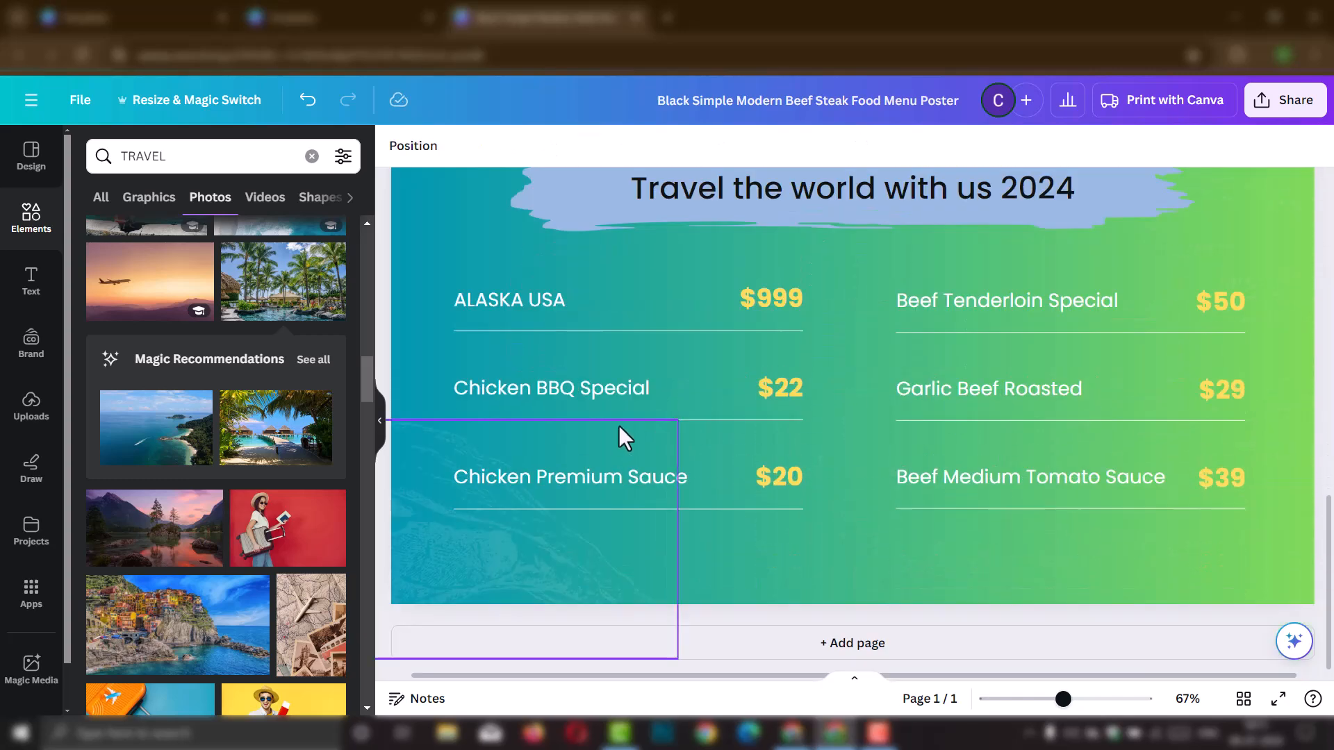
pyautogui.moveTo(451, 557); pyautogui.dragTo(478, 573)
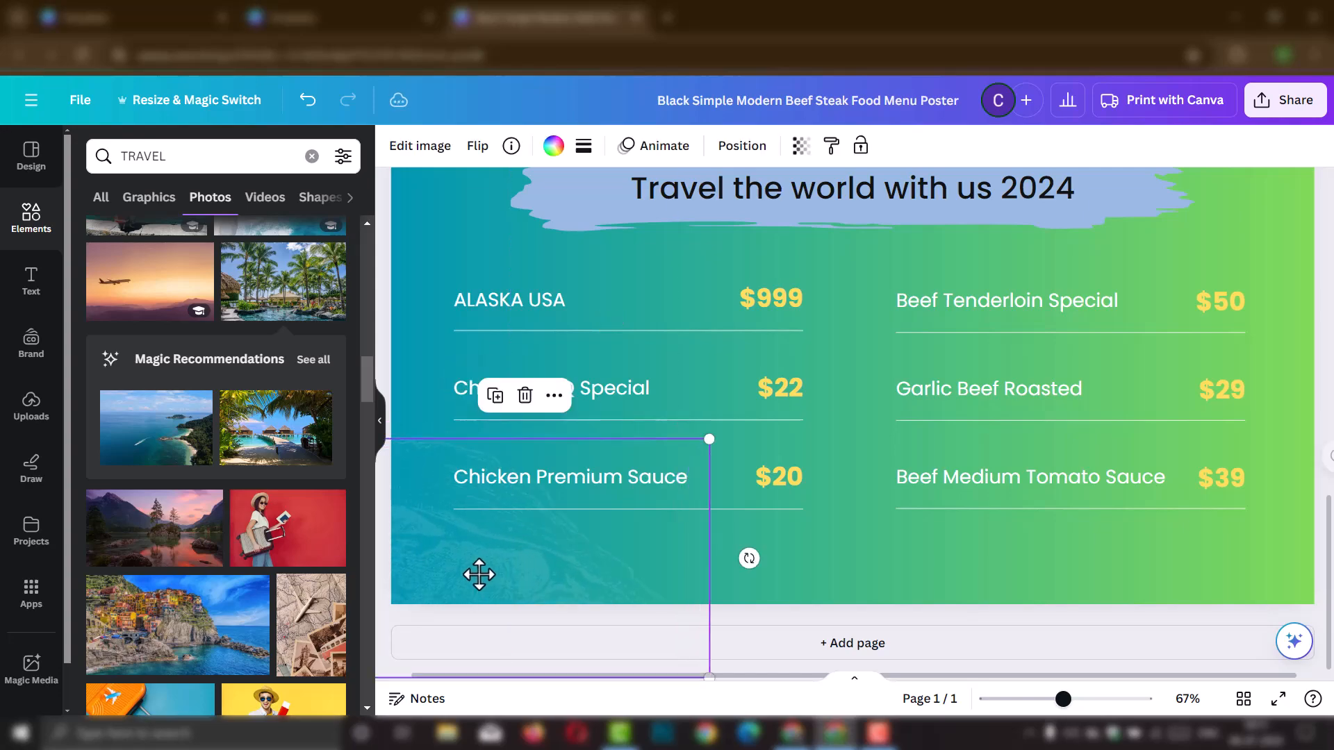
pyautogui.press('Escape')
pyautogui.scroll(5, 535, 524)
pyautogui.scroll(8, 572, 495)
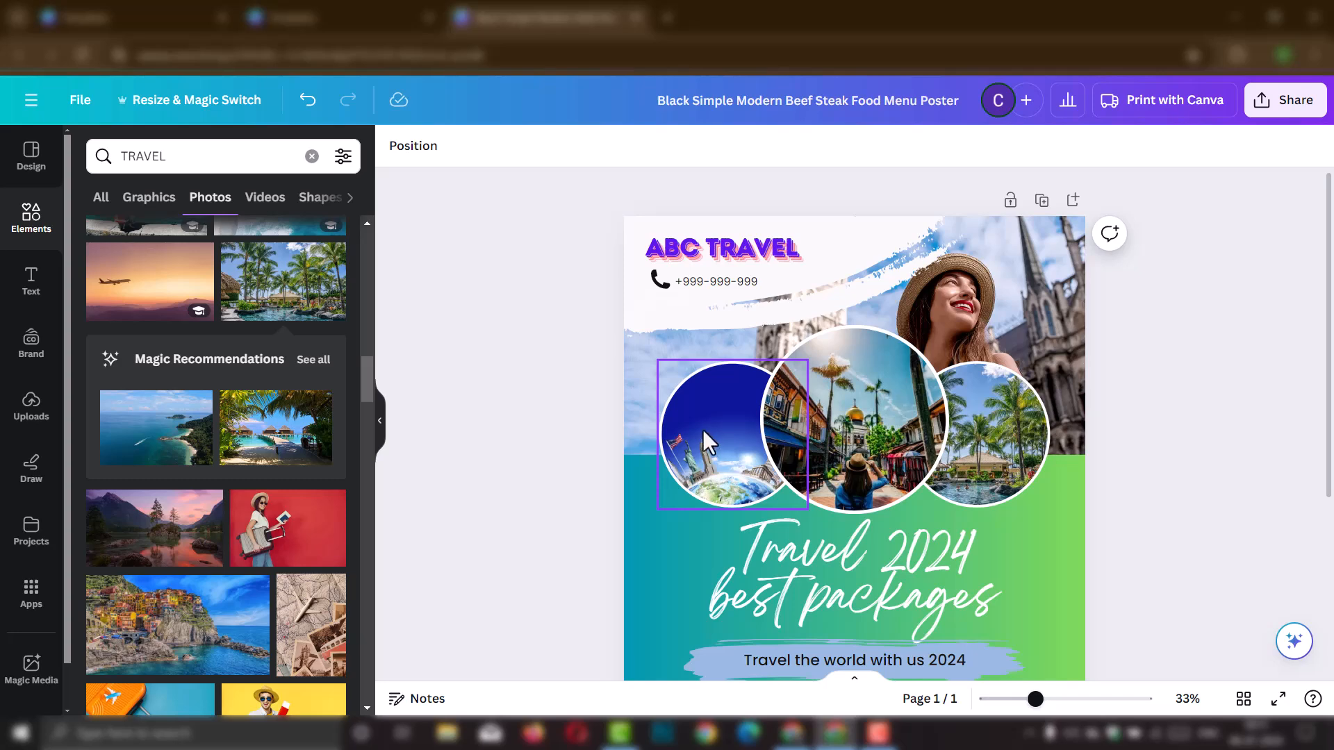
pyautogui.scroll(-4, 701, 445)
pyautogui.scroll(2, 699, 457)
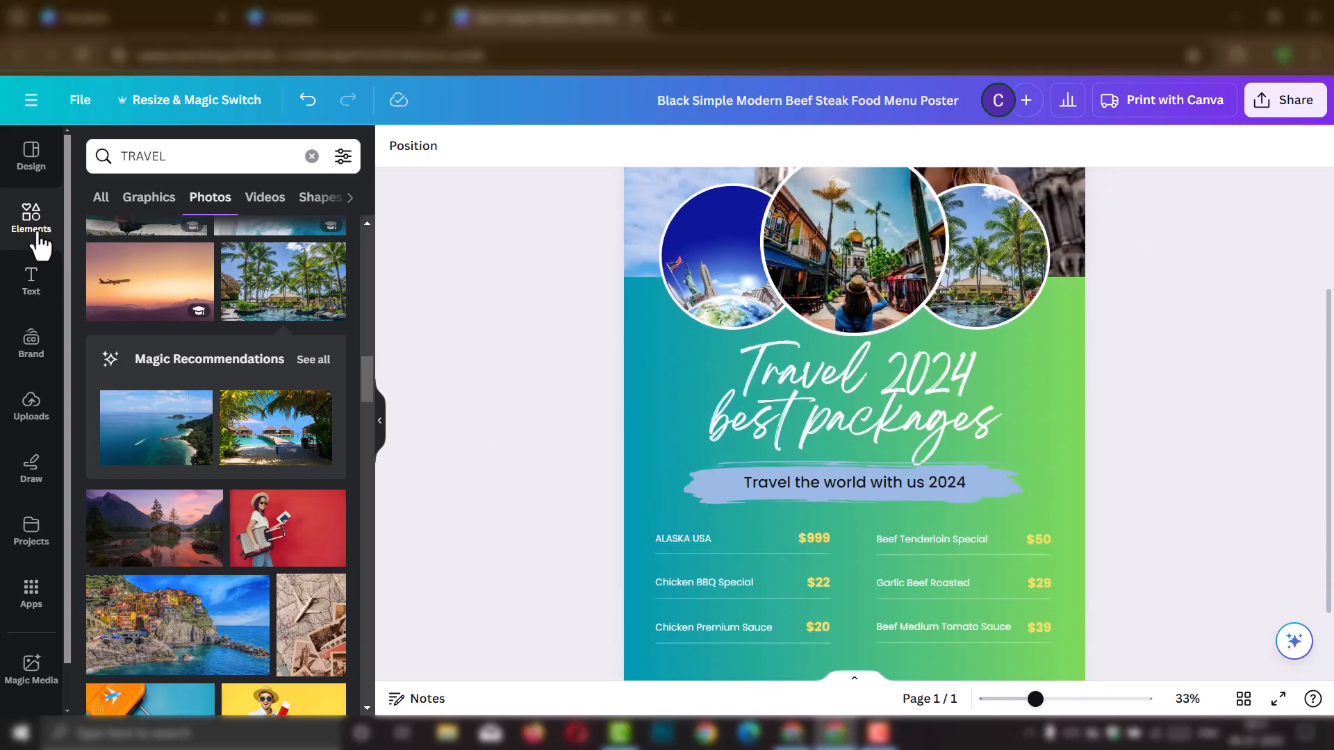
# Step: Add the pink airplane from the travel graphics and place it over the poster's left edge beside the heading
pyautogui.scroll(-3, 214, 419)
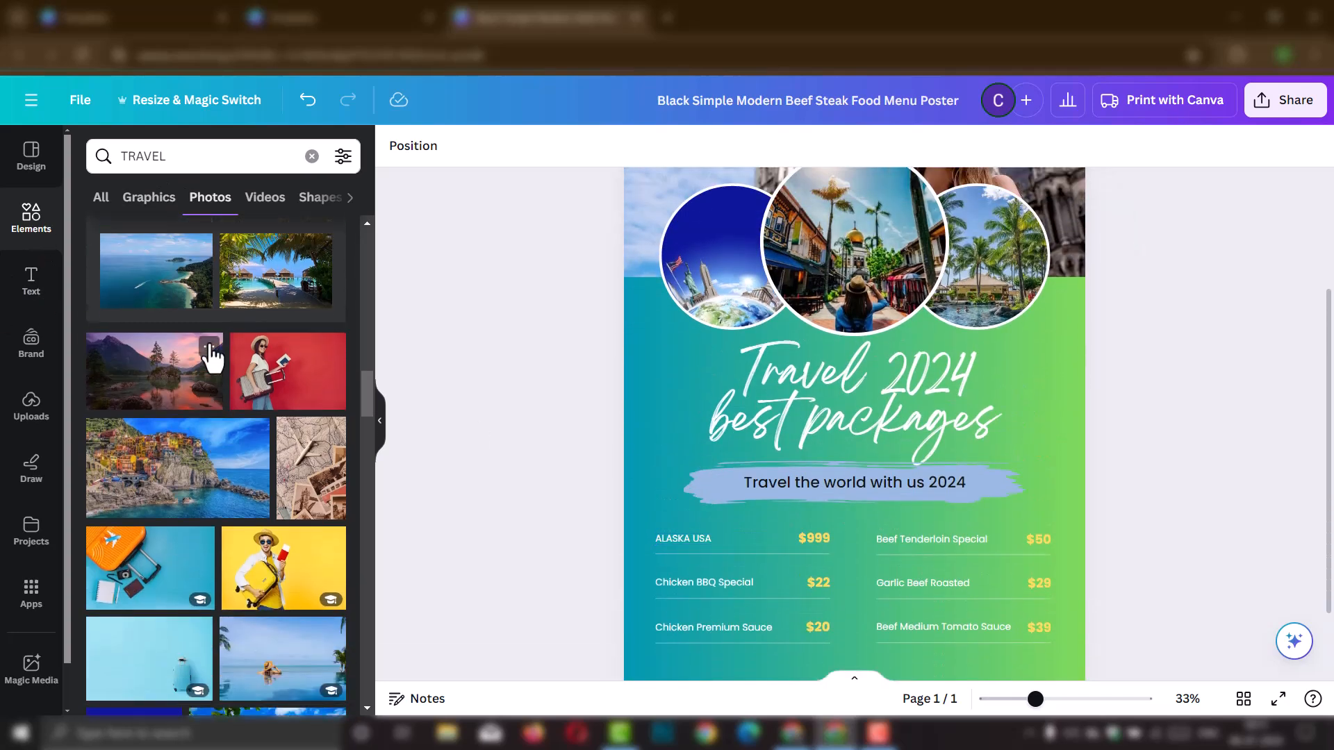
pyautogui.scroll(6, 219, 299)
pyautogui.click(149, 197)
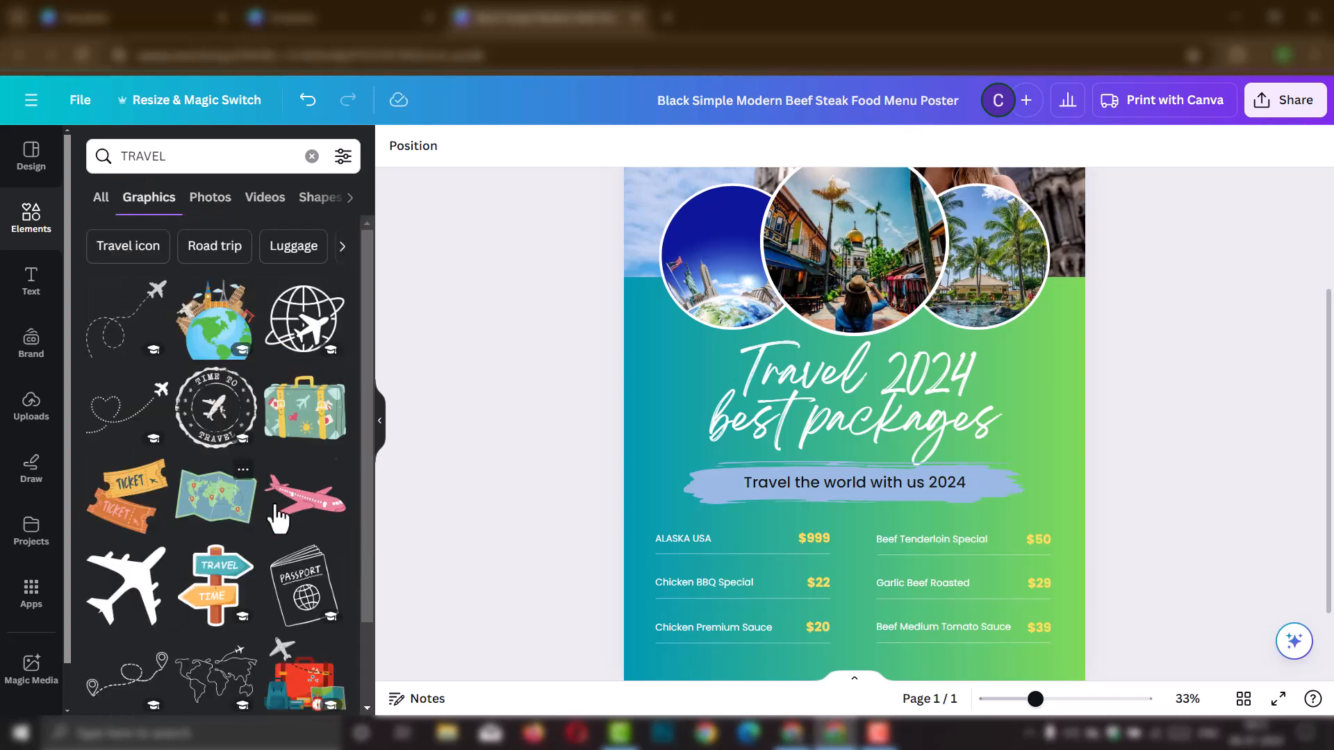
pyautogui.click(303, 521)
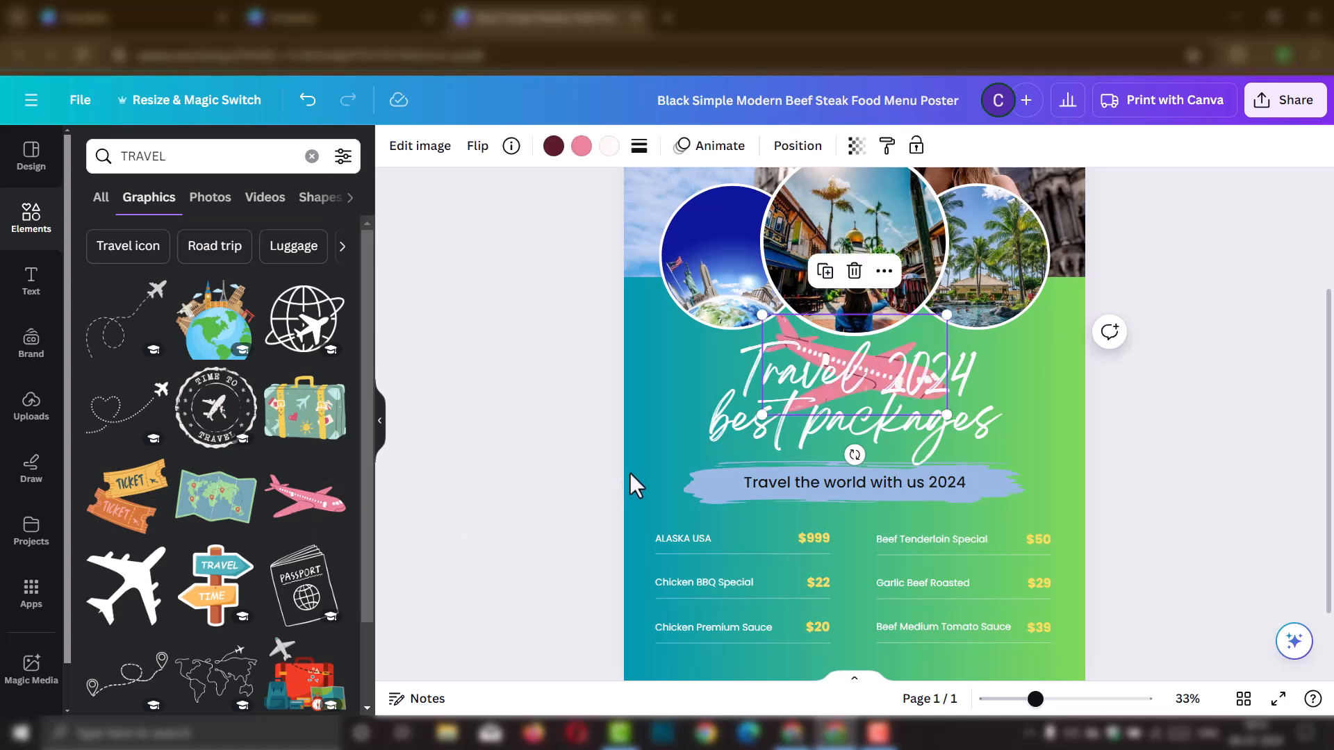
pyautogui.moveTo(789, 342); pyautogui.dragTo(591, 306)
# Step: Add the travel graphic of a globe surrounded by landmarks and set its transparency to 30
pyautogui.scroll(-1, 30, 511)
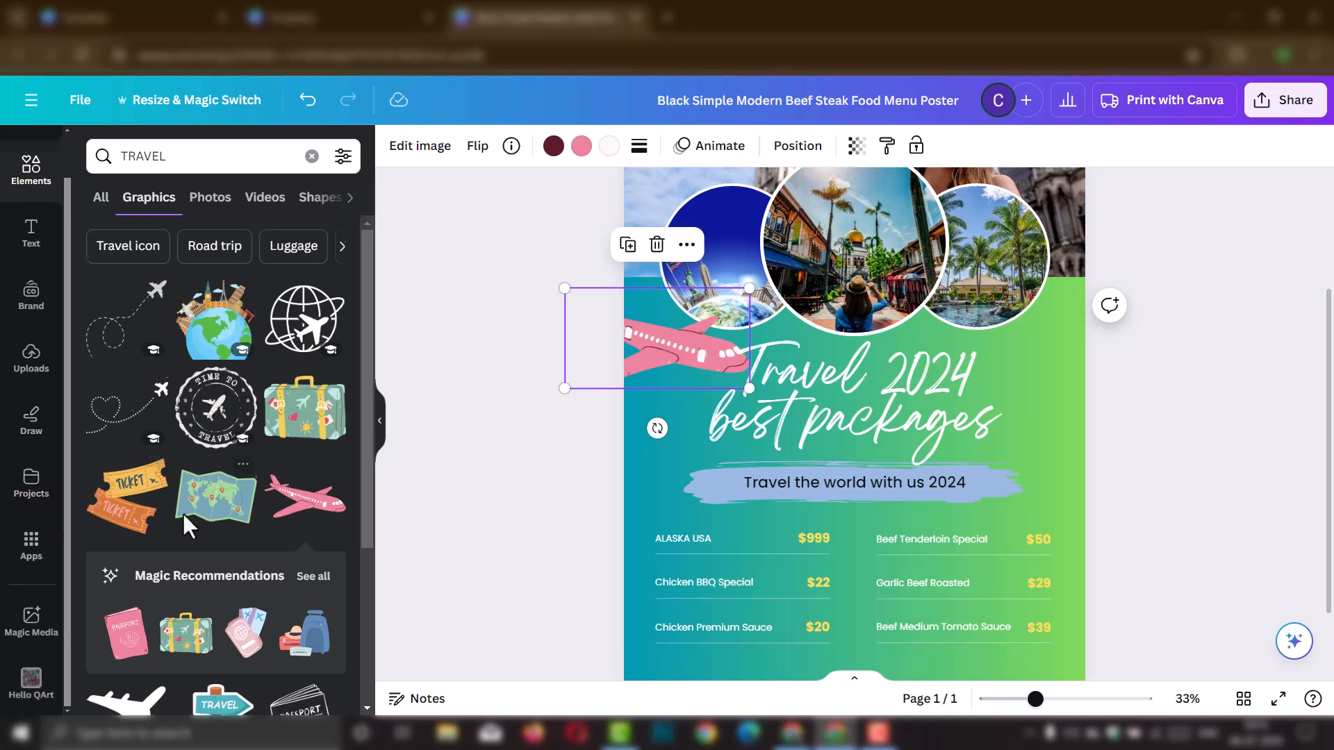
pyautogui.scroll(-5, 208, 521)
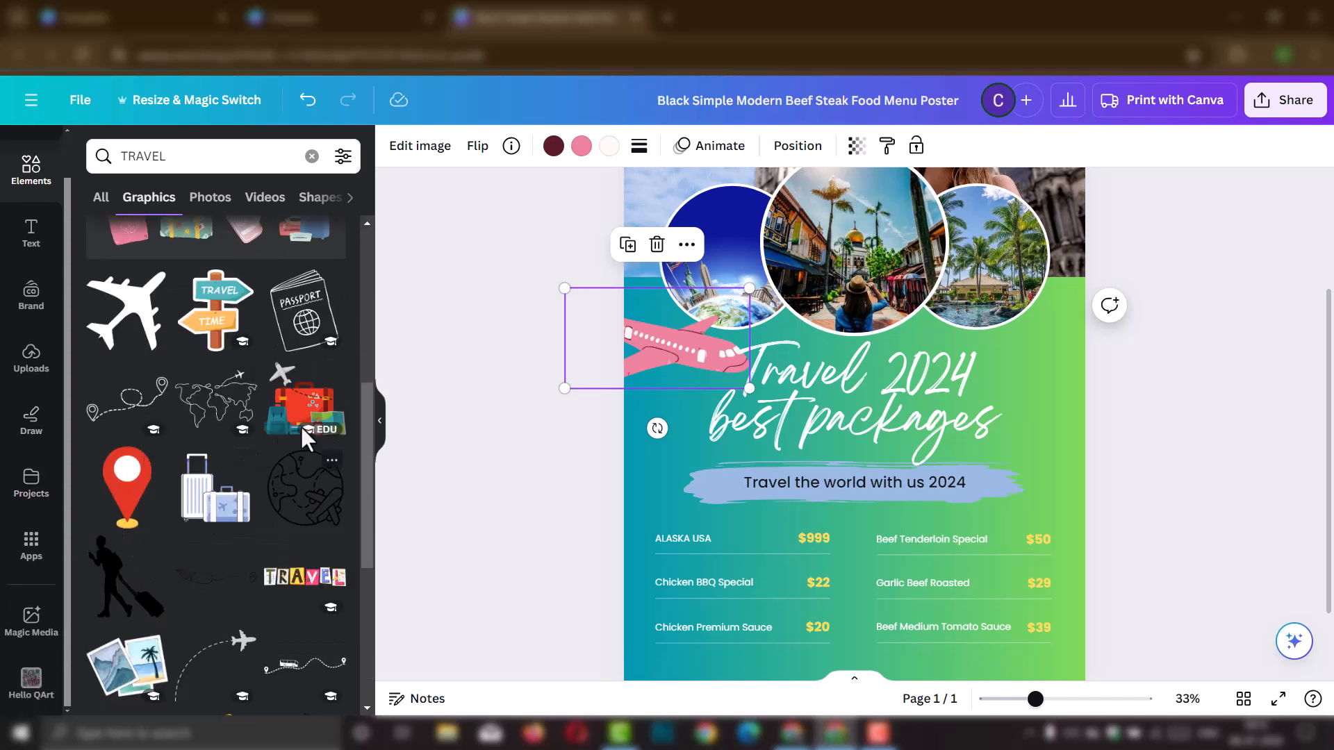
pyautogui.scroll(-3, 221, 535)
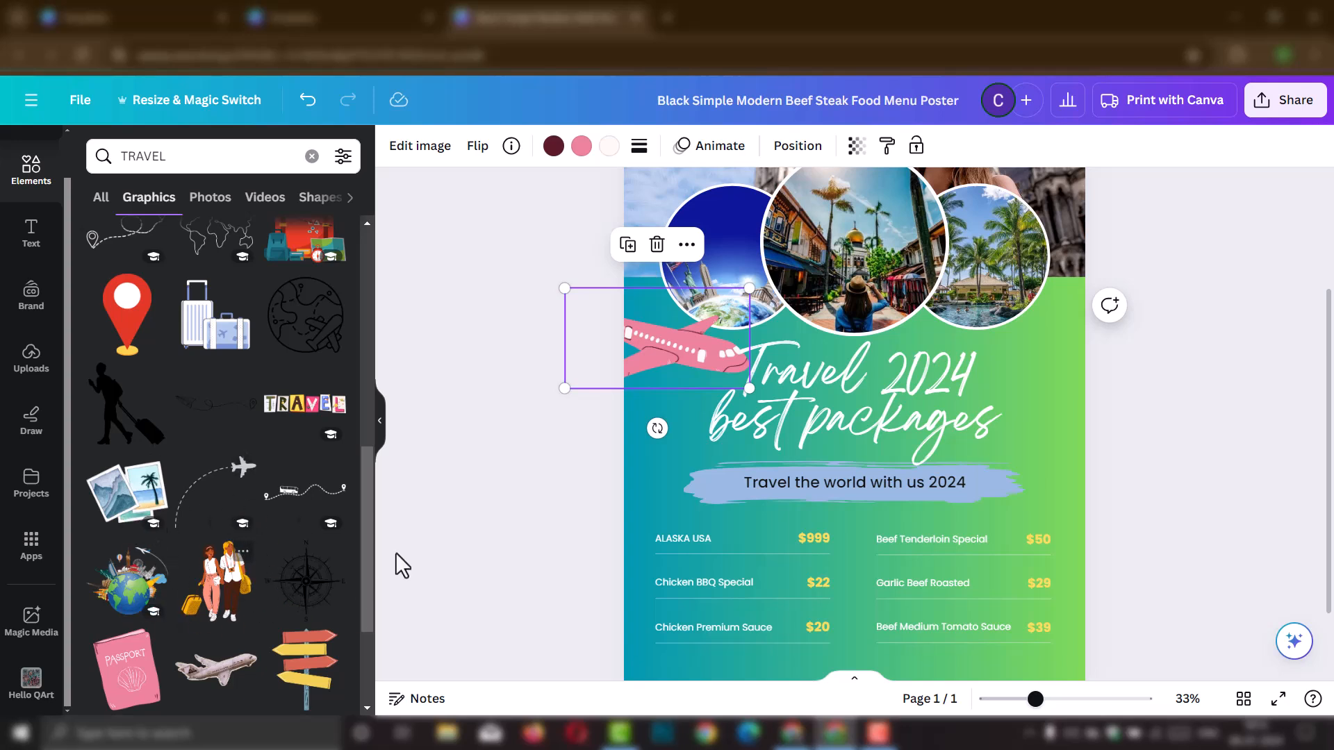
pyautogui.click(127, 592)
pyautogui.scroll(-2, 1063, 378)
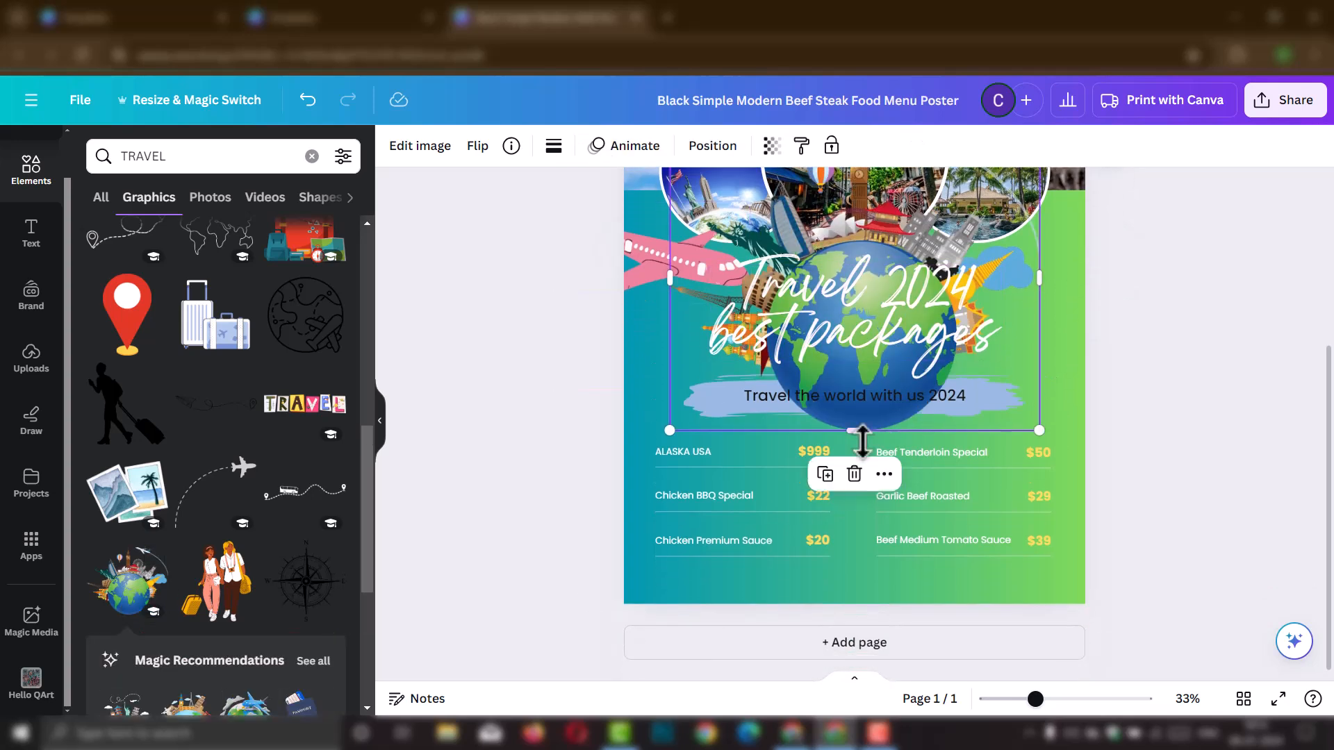
pyautogui.click(772, 147)
pyautogui.moveTo(712, 224); pyautogui.dragTo(647, 238)
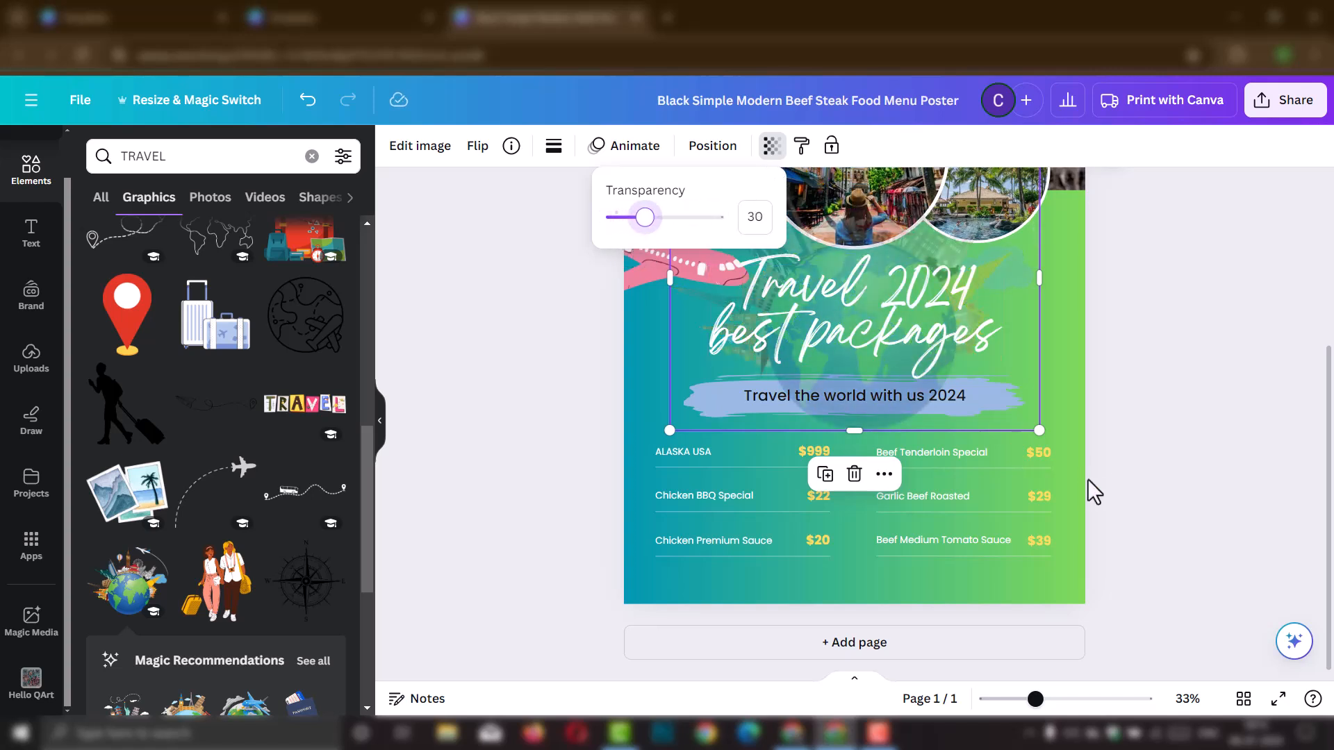
# Step: Move the globe graphic to the poster's lower-right corner so it partly overhangs the page, and review the design
pyautogui.moveTo(1021, 362); pyautogui.dragTo(1227, 596)
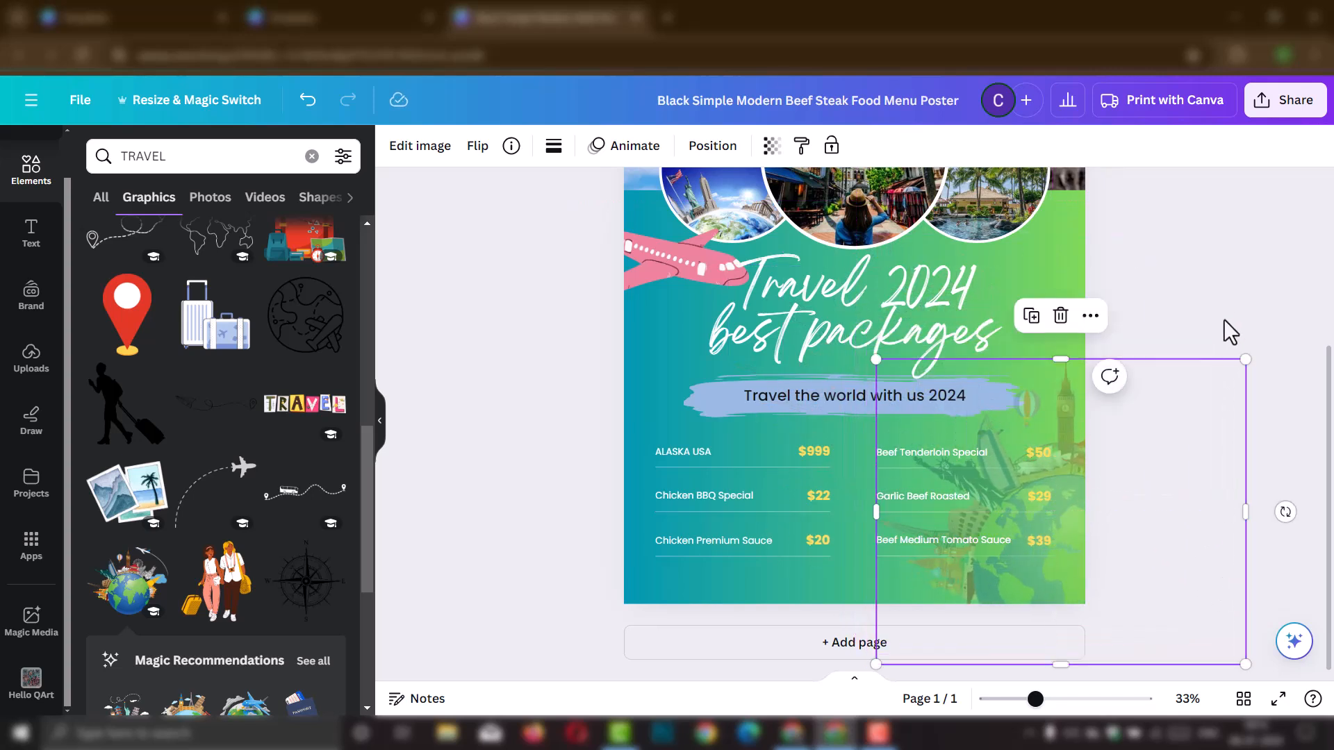
pyautogui.click(1224, 319)
pyautogui.scroll(5, 969, 568)
pyautogui.scroll(-3, 954, 494)
pyautogui.scroll(4, 953, 494)
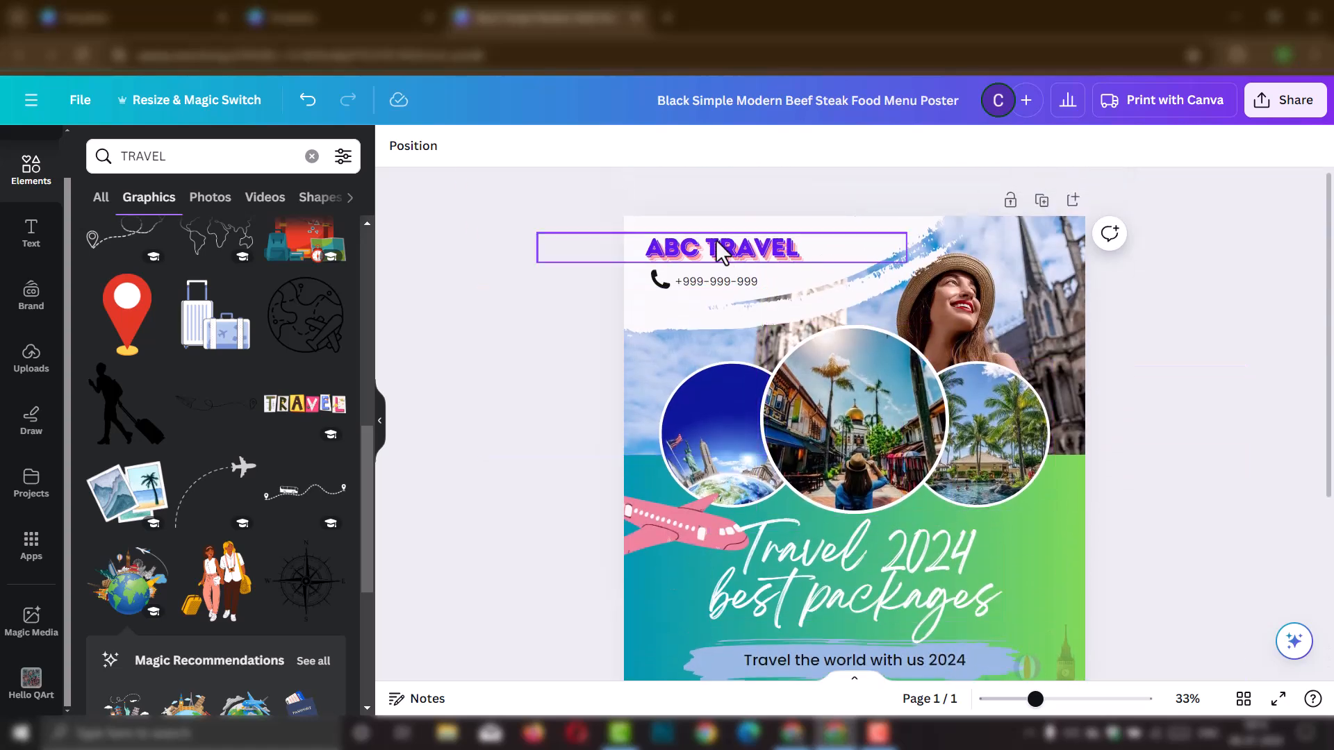
# Step: Recolour the ABC TRAVEL heading to the teal #089BAC by sampling it from the poster's gradient
pyautogui.click(722, 253)
pyautogui.click(644, 147)
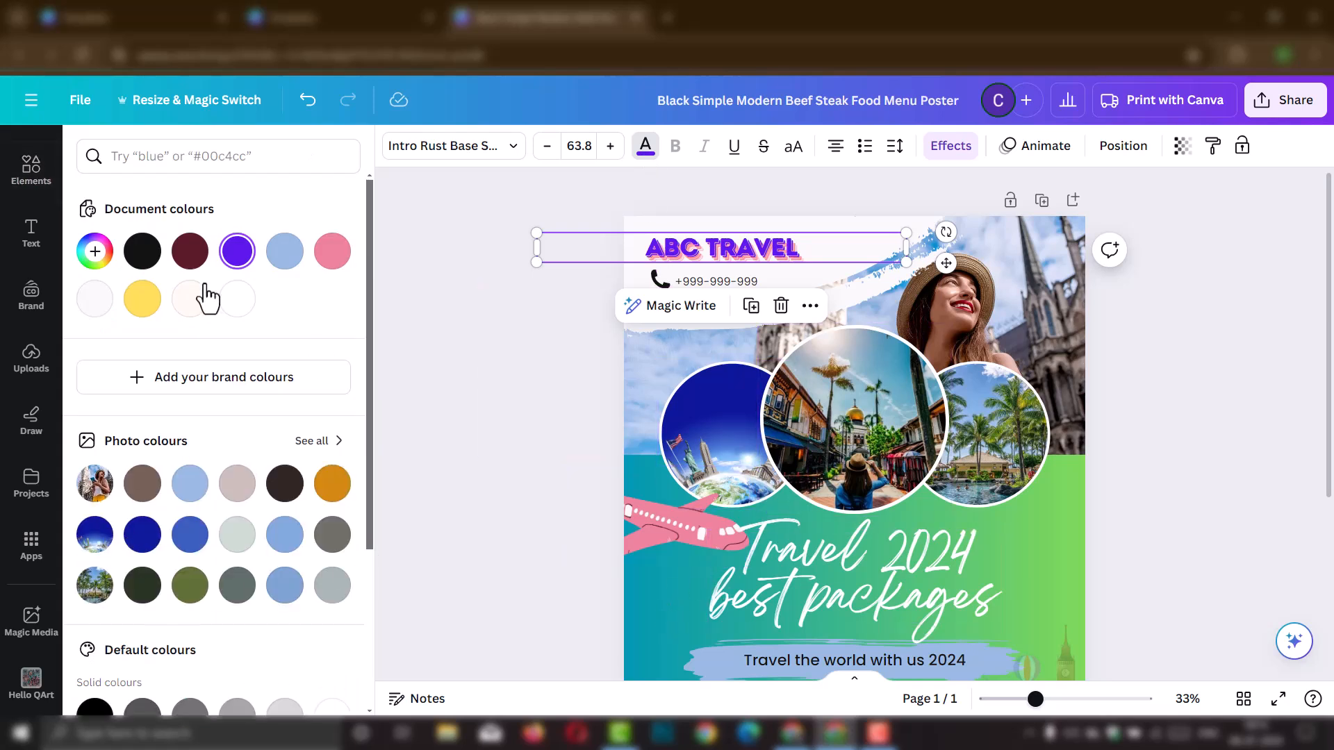
pyautogui.click(94, 256)
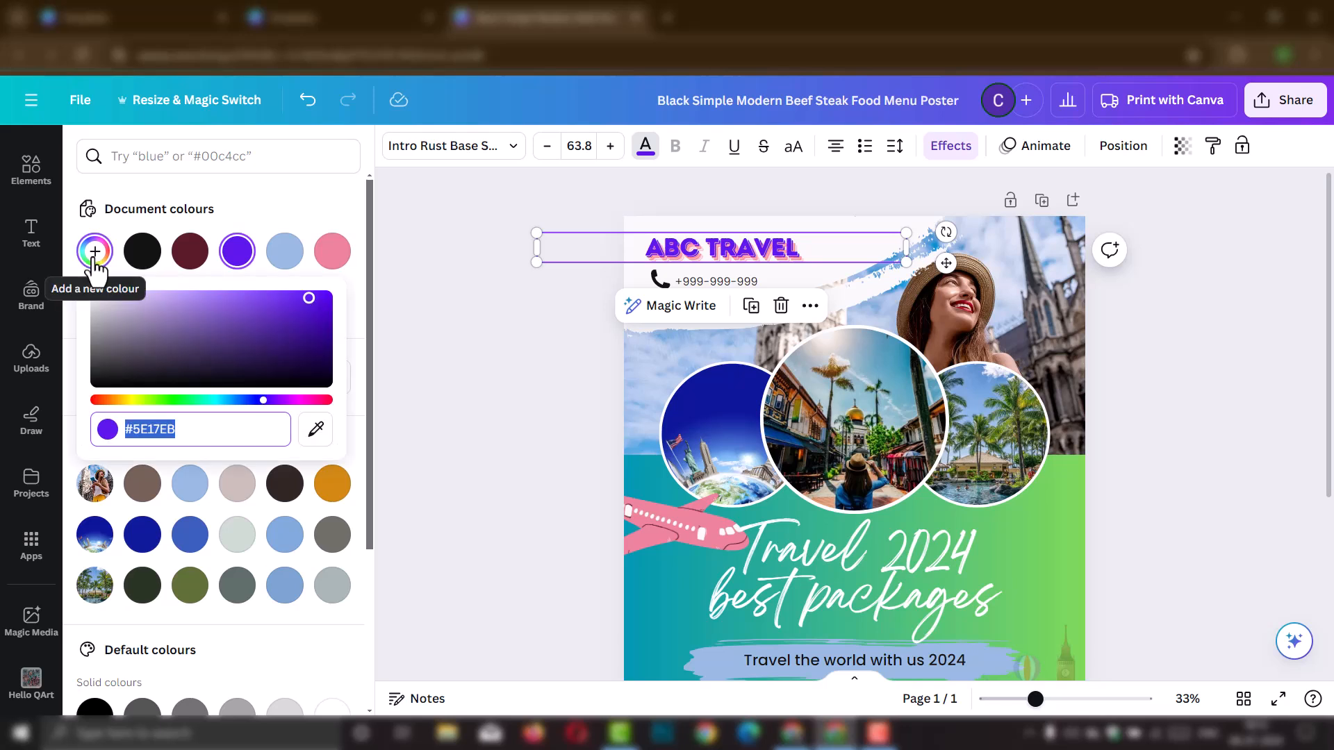
pyautogui.click(316, 434)
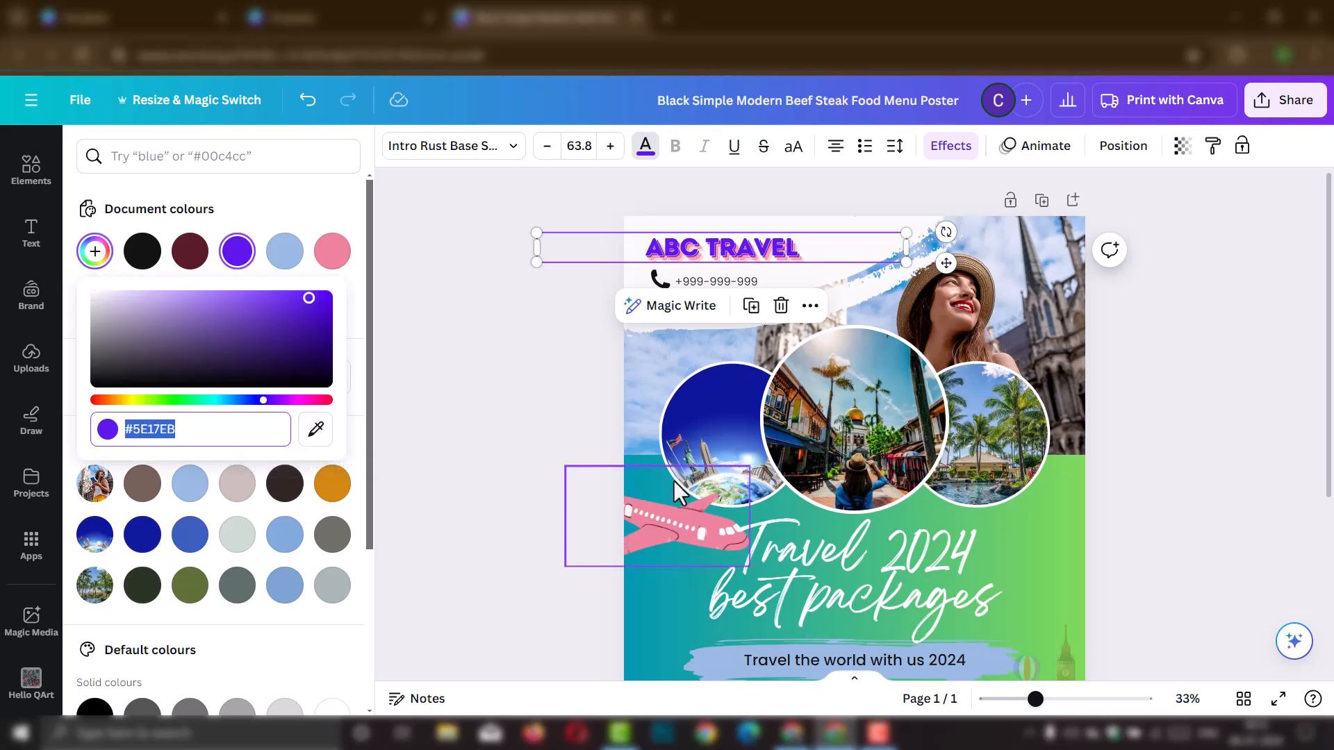
pyautogui.click(316, 438)
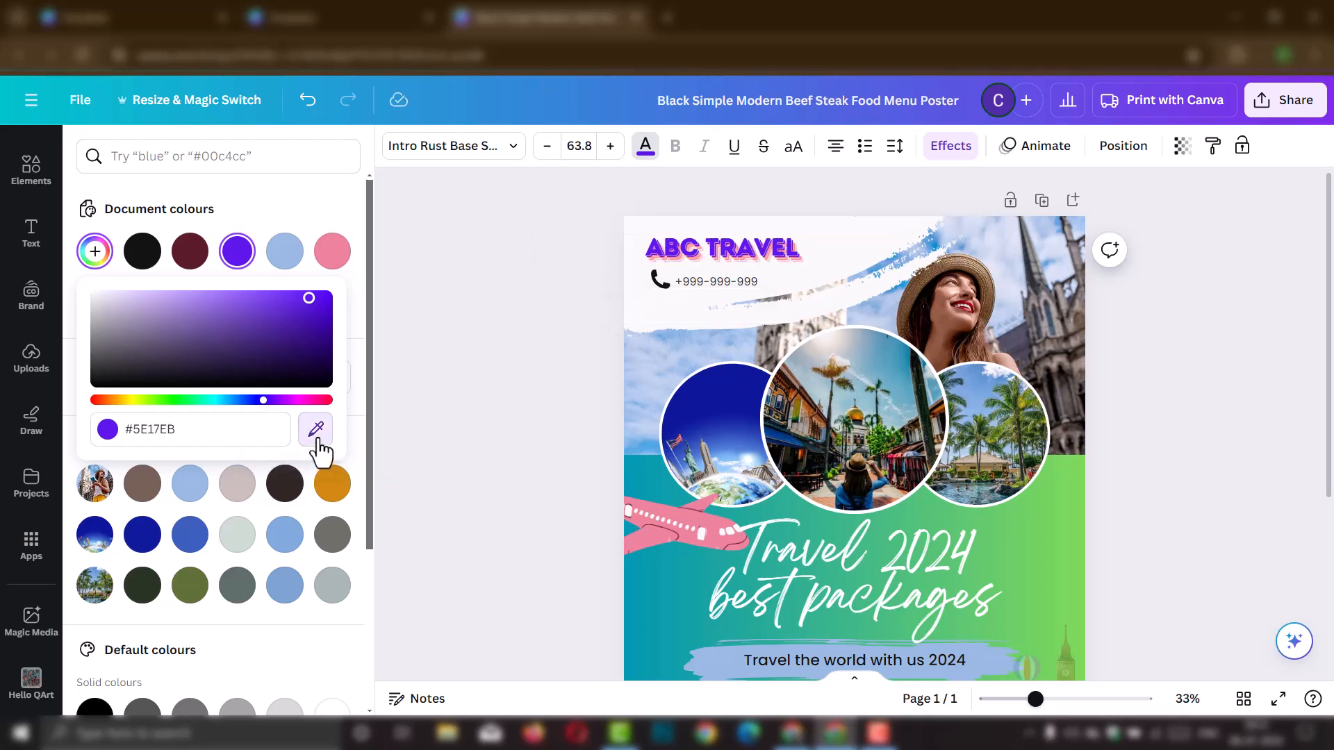
pyautogui.click(316, 436)
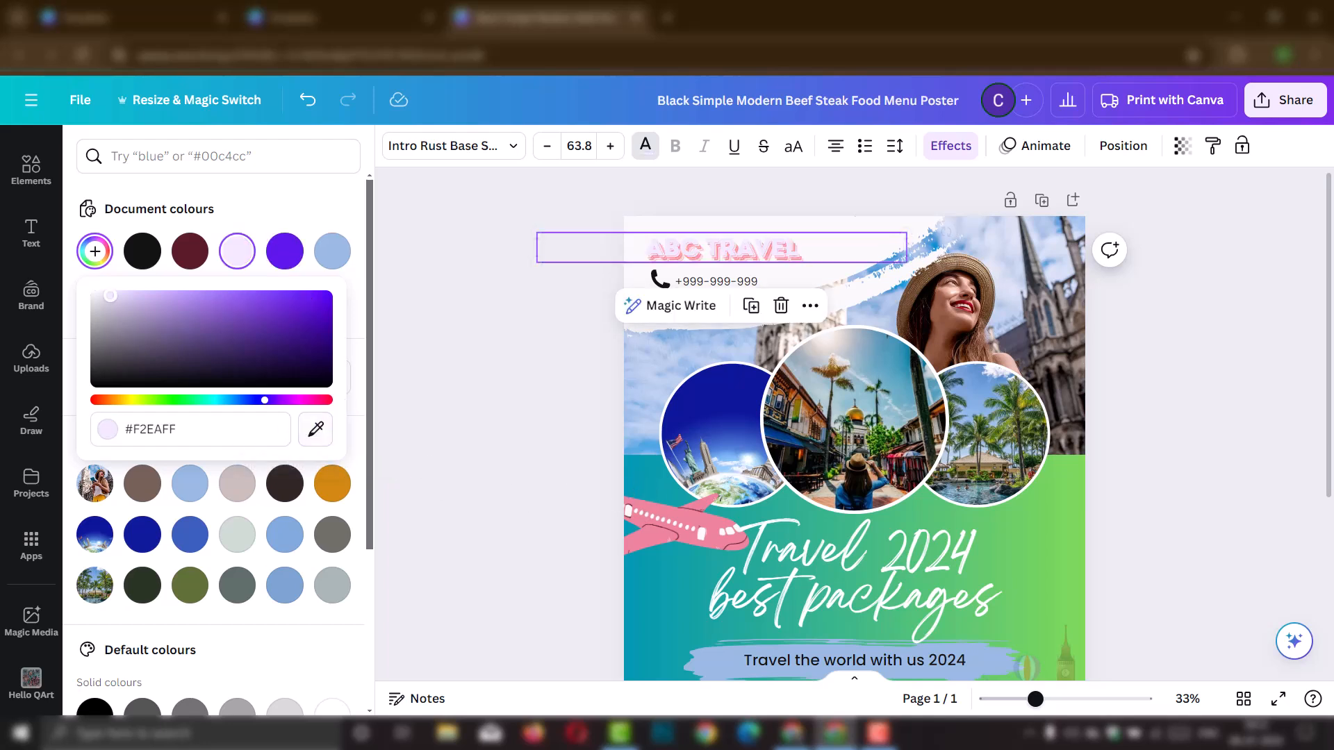
pyautogui.click(316, 436)
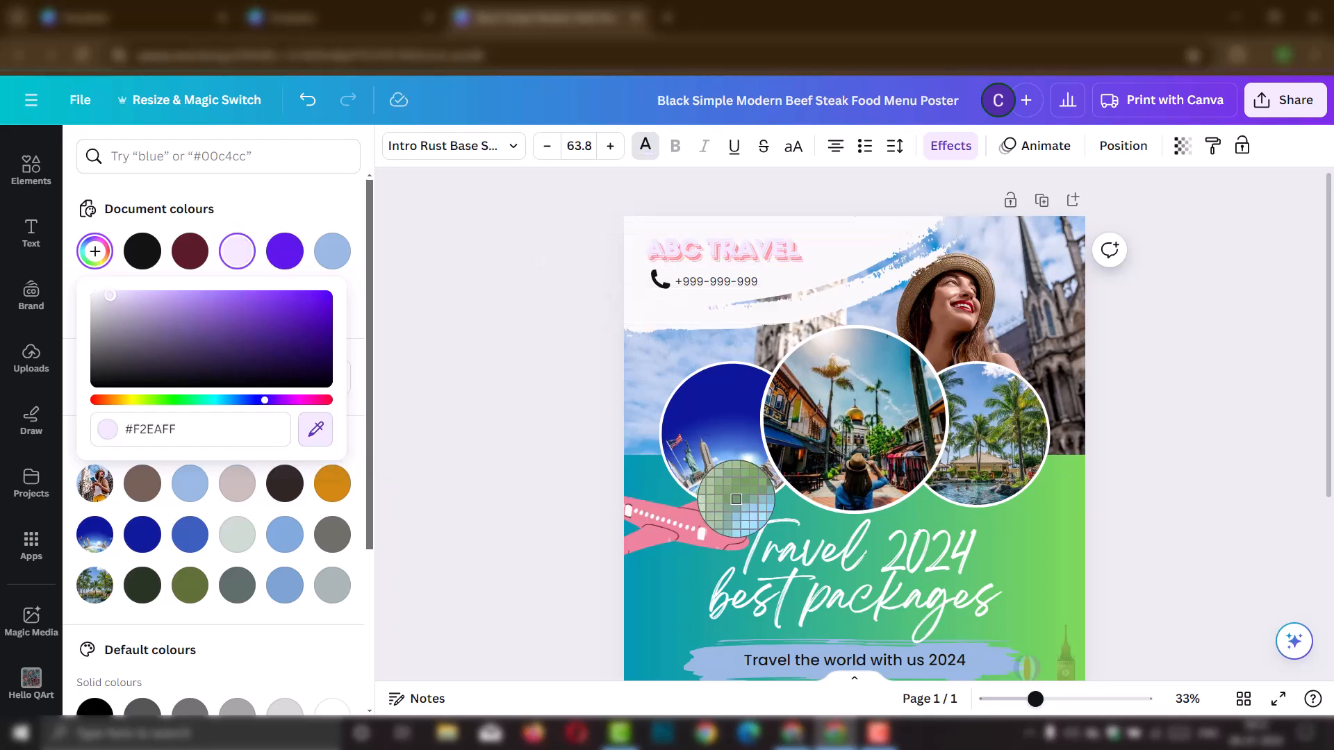
pyautogui.click(653, 482)
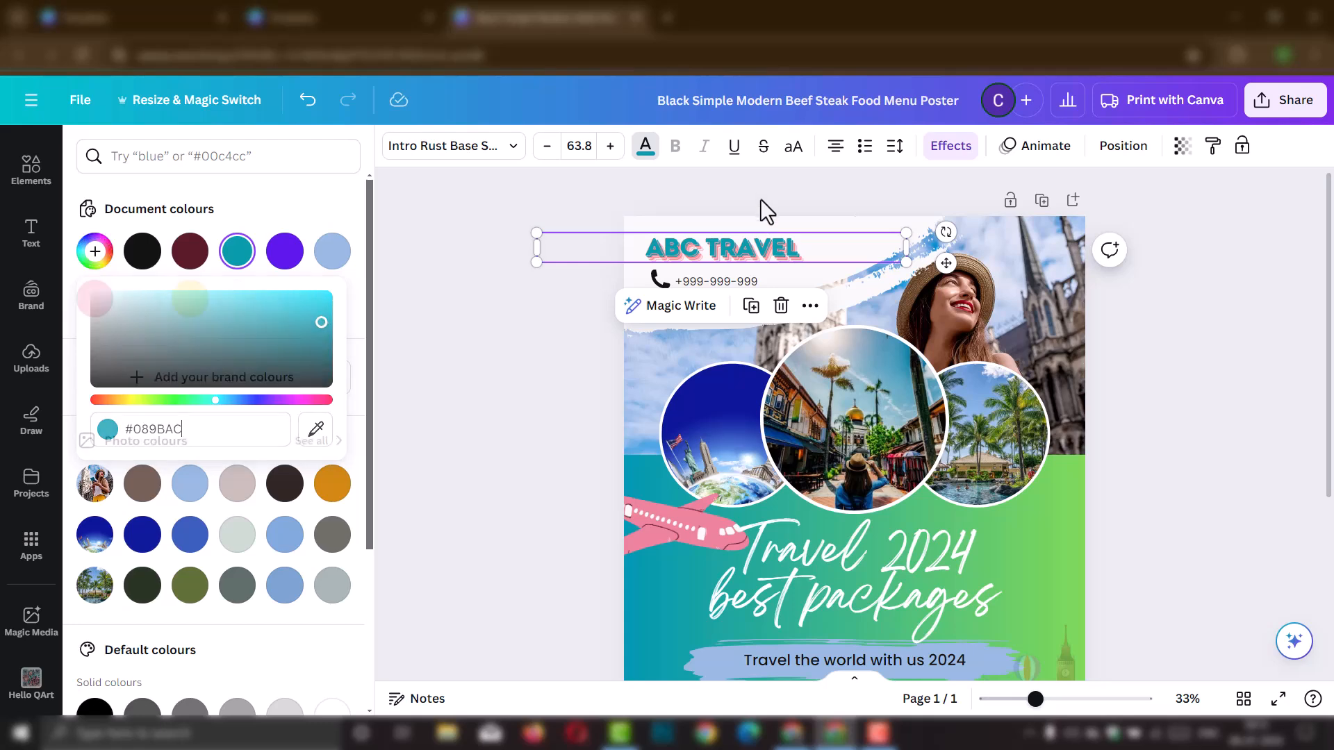
pyautogui.press('Escape')
pyautogui.click(1195, 385)
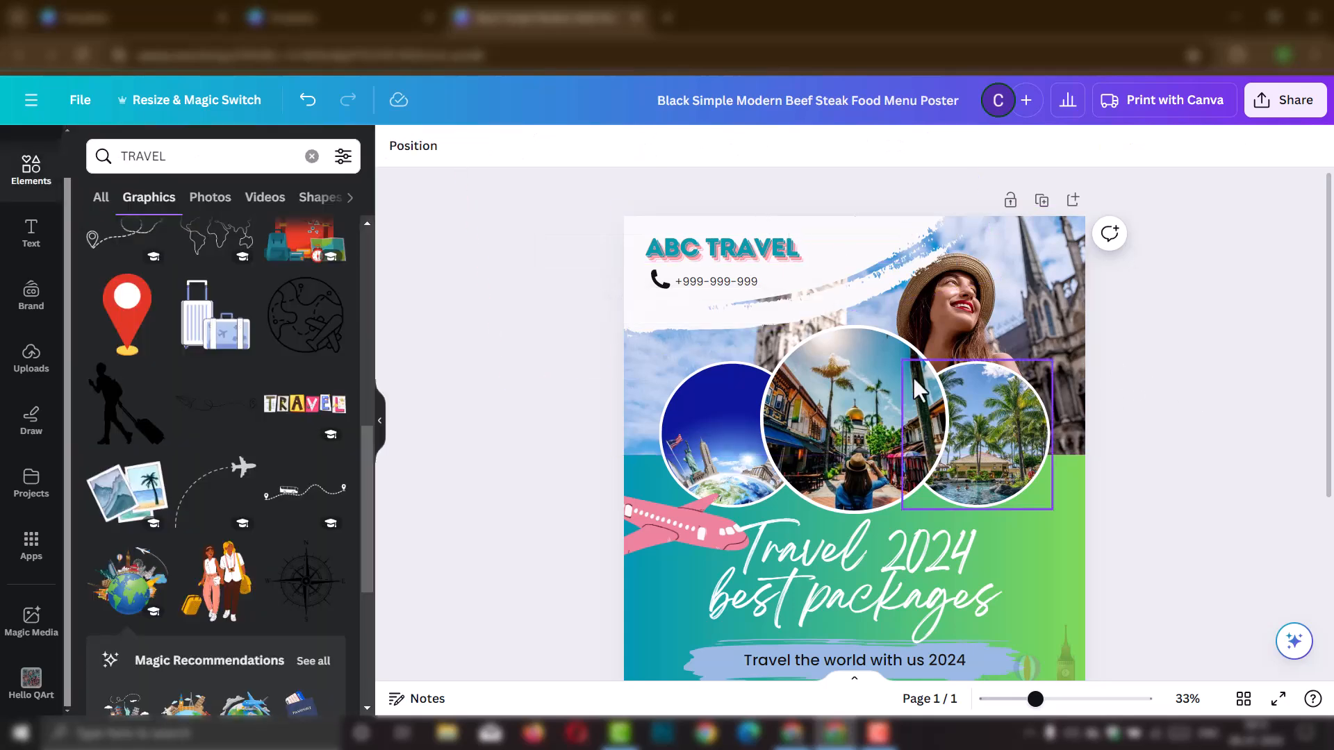
# Step: Review the whole poster from the ABC TRAVEL header down to the package price list
pyautogui.scroll(-3, 865, 474)
pyautogui.scroll(3, 866, 447)
pyautogui.scroll(-3, 866, 447)
pyautogui.scroll(3, 868, 447)
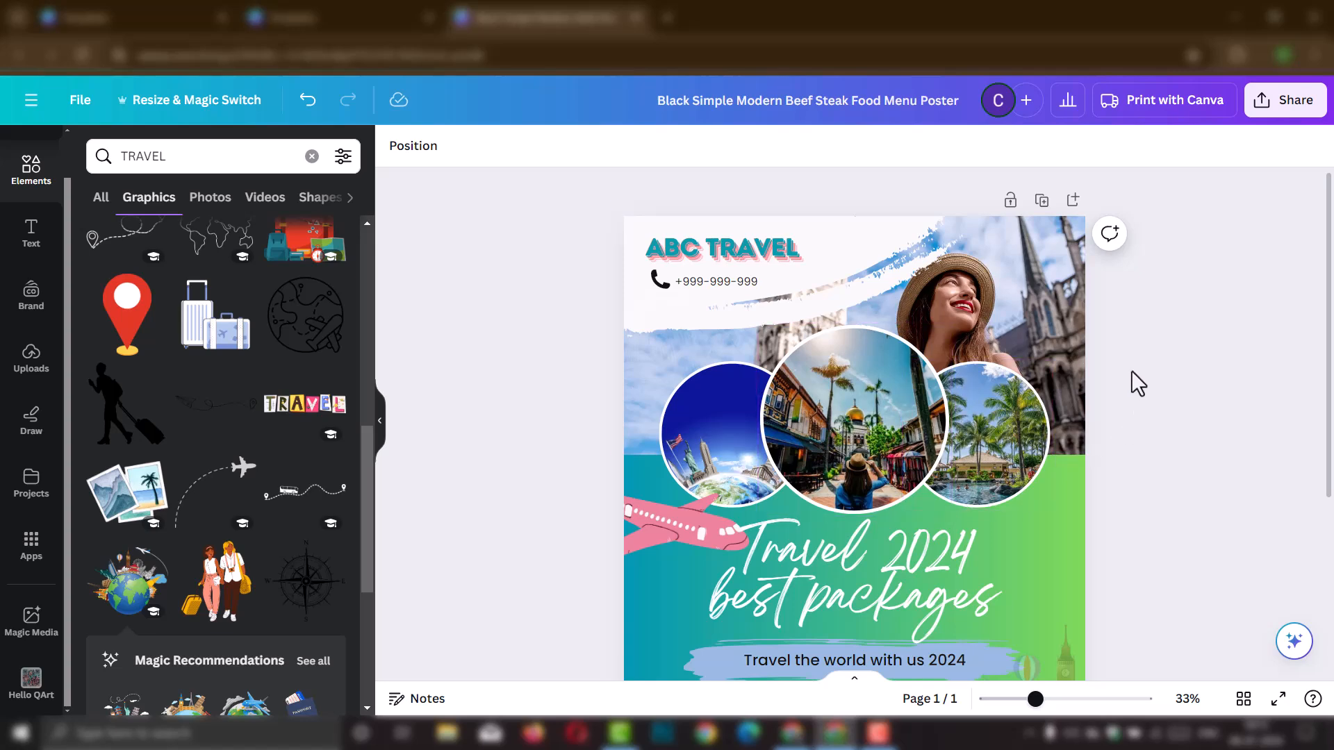
pyautogui.scroll(-2, 1131, 370)
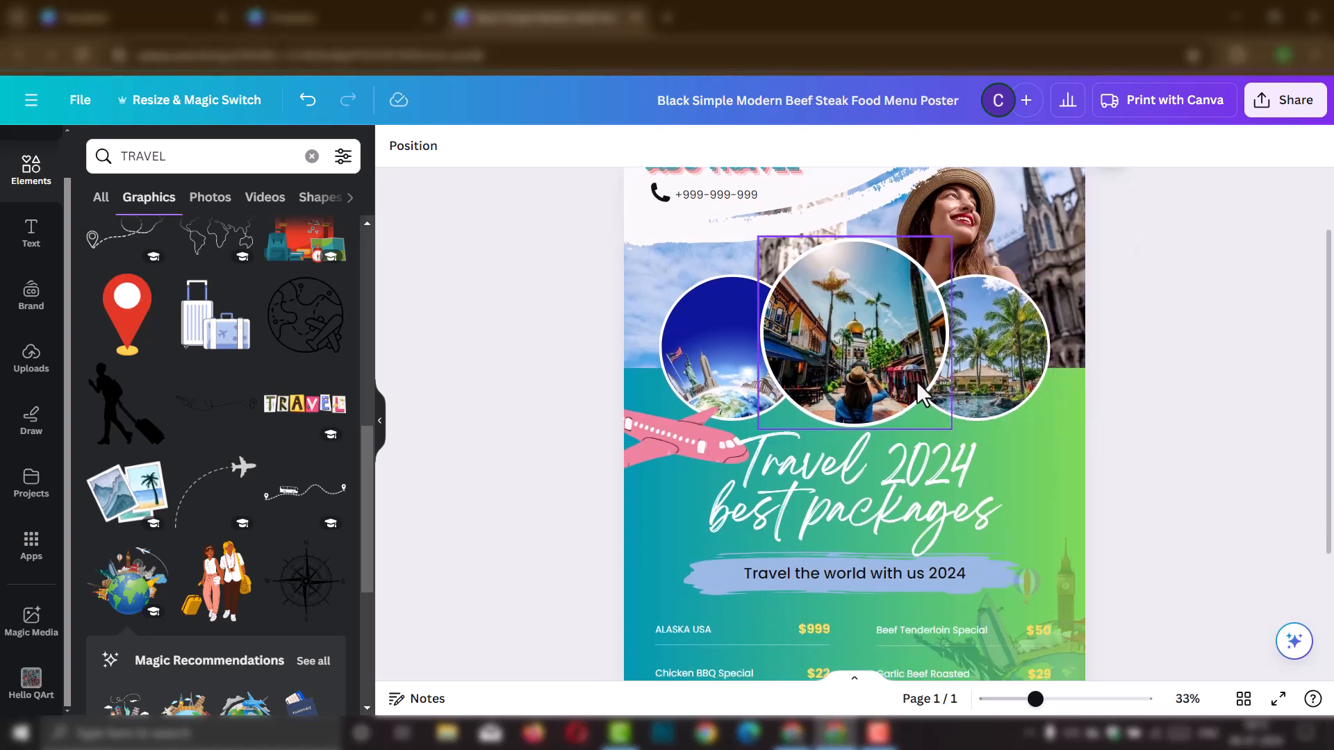
pyautogui.scroll(-3, 918, 374)
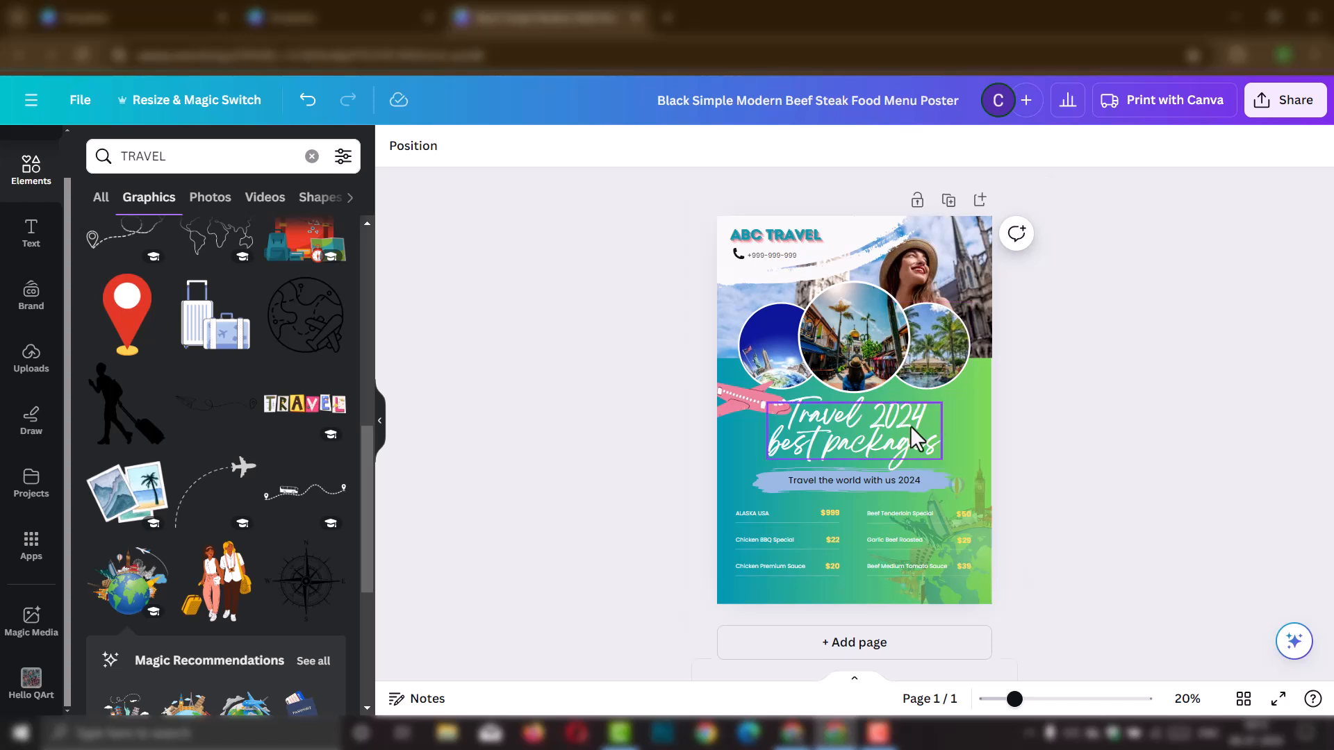
pyautogui.scroll(1, 915, 420)
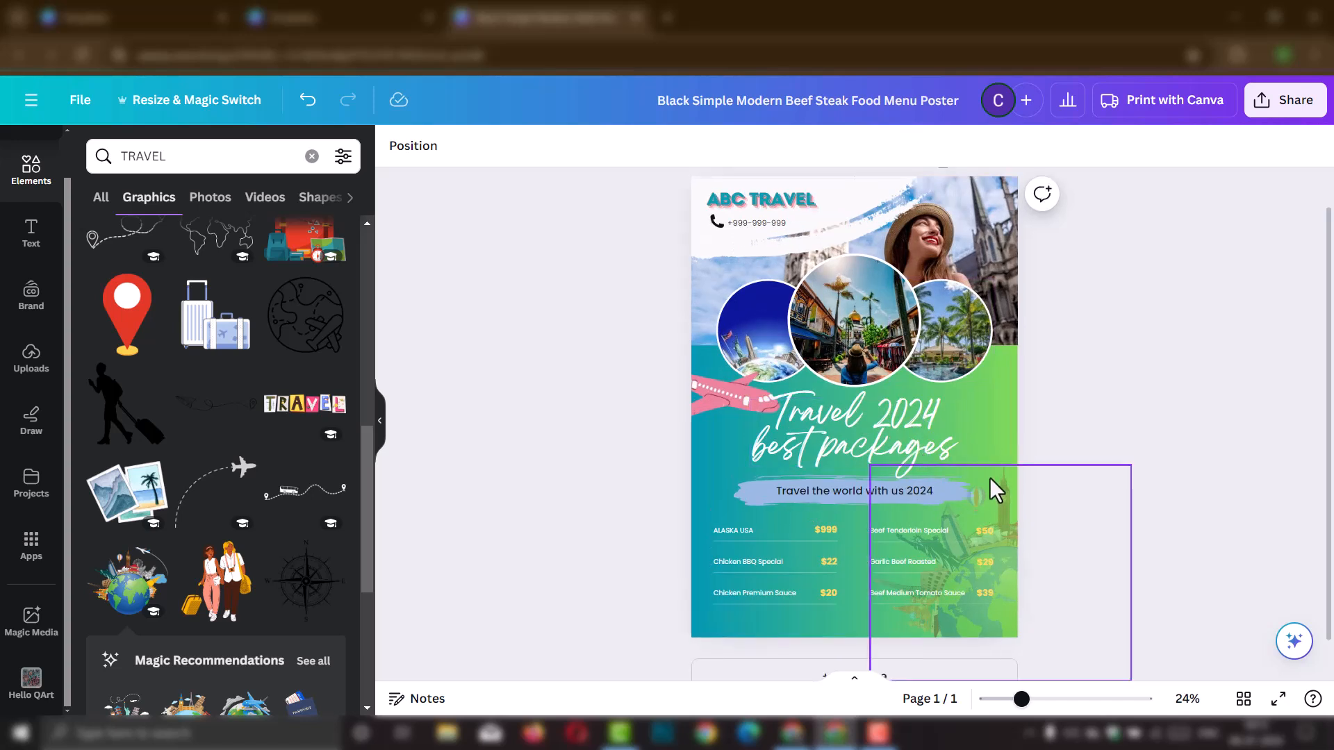
pyautogui.scroll(1, 989, 478)
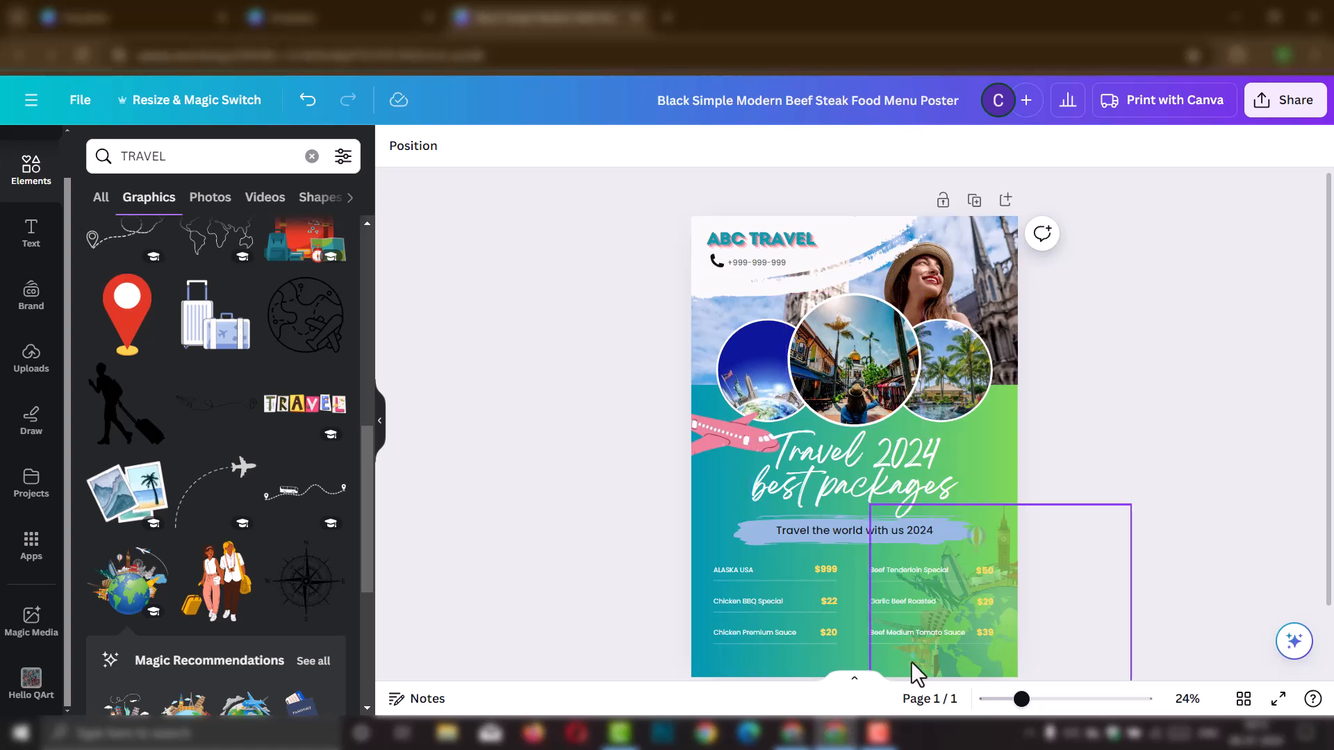
# Step: Replace the Beef Medium Tomato Sauce item in the price list with random placeholder letters
pyautogui.click(894, 602)
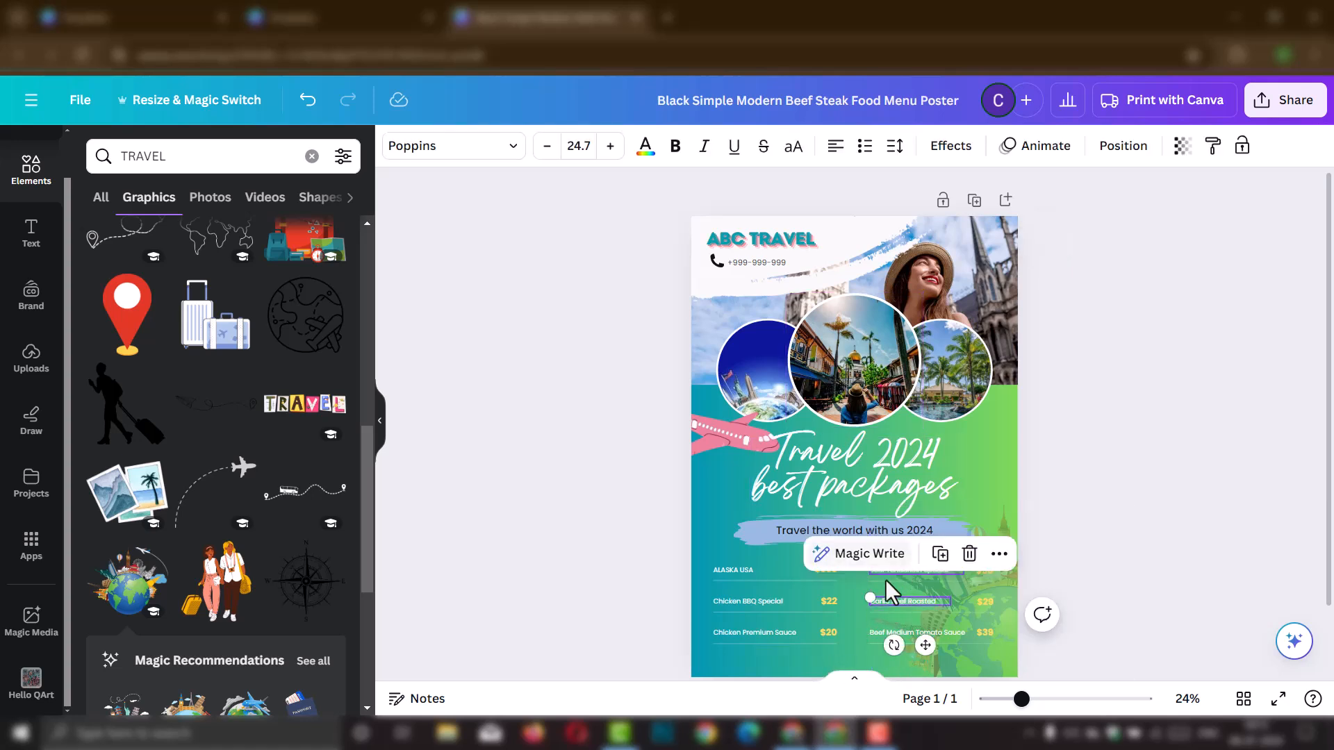
pyautogui.click(749, 602)
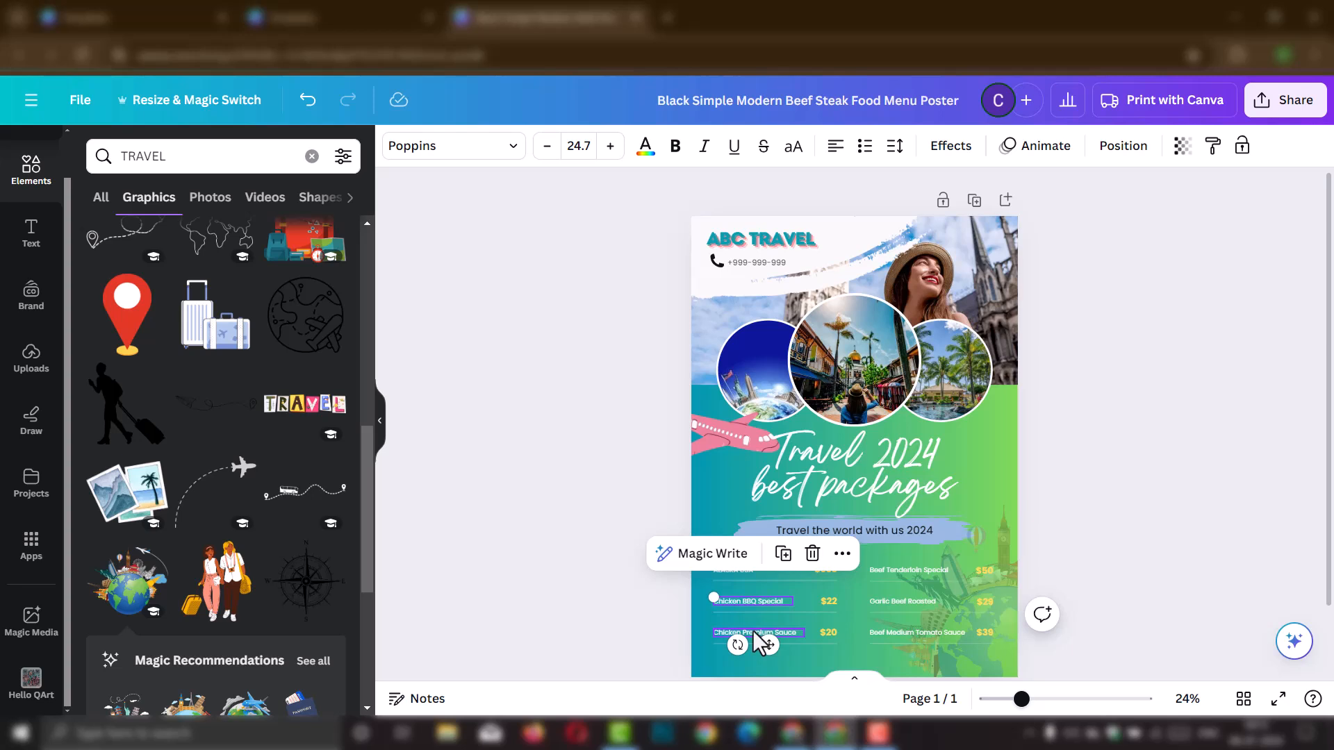
pyautogui.click(753, 631)
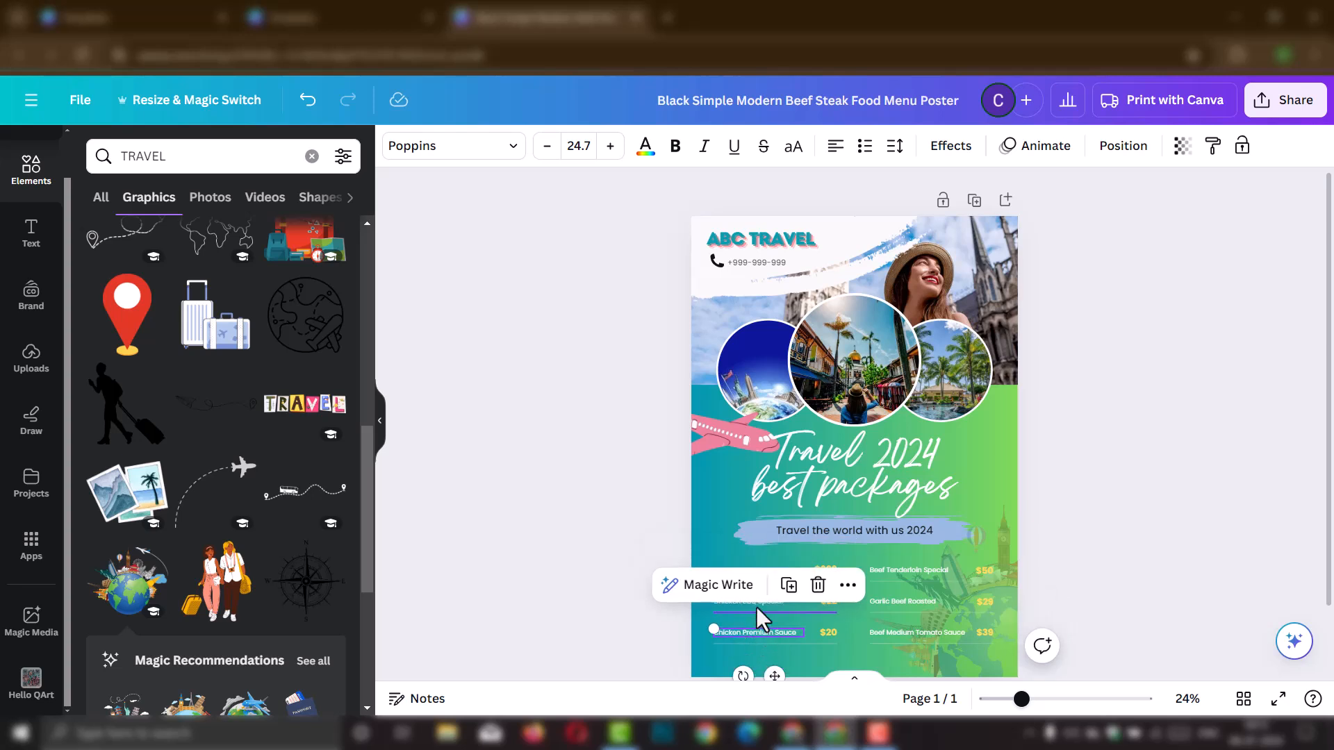
pyautogui.click(907, 632)
pyautogui.click(906, 632)
pyautogui.write('ISUFHGSKJOIFHSHFOSH')
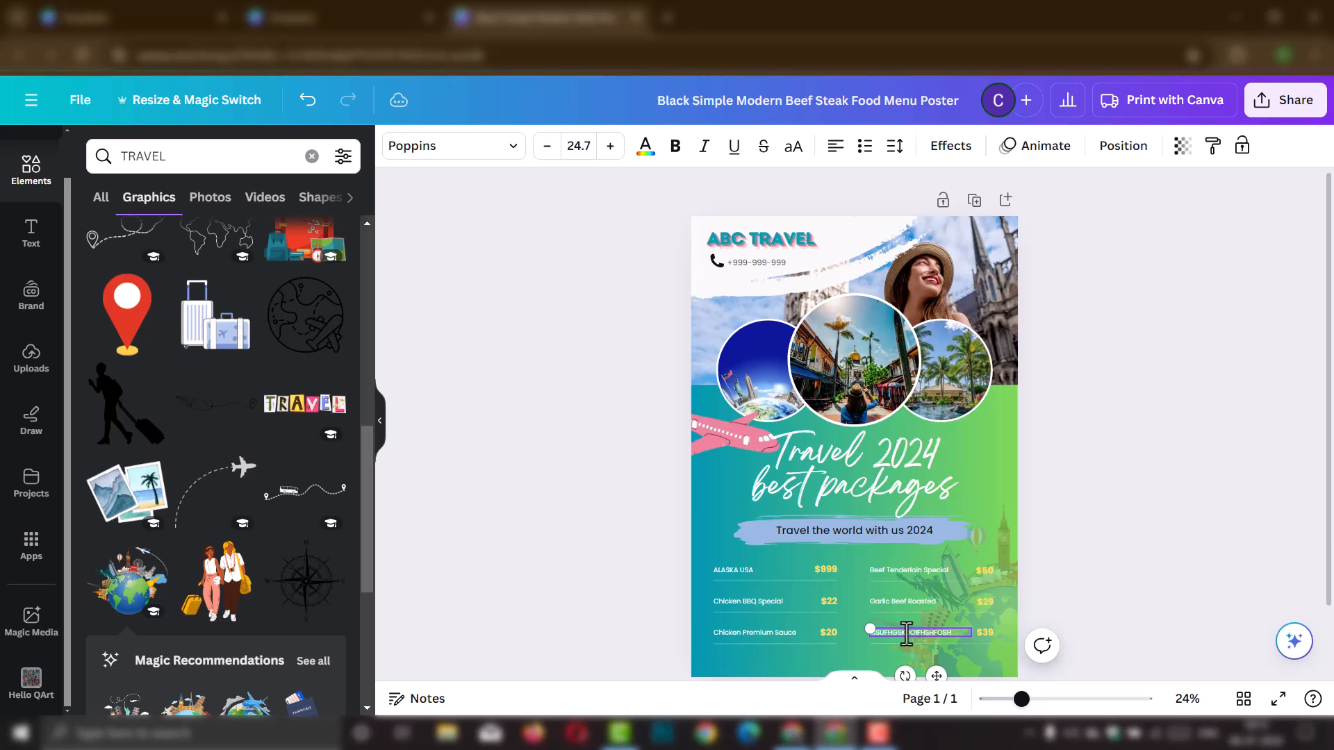
pyautogui.click(1149, 421)
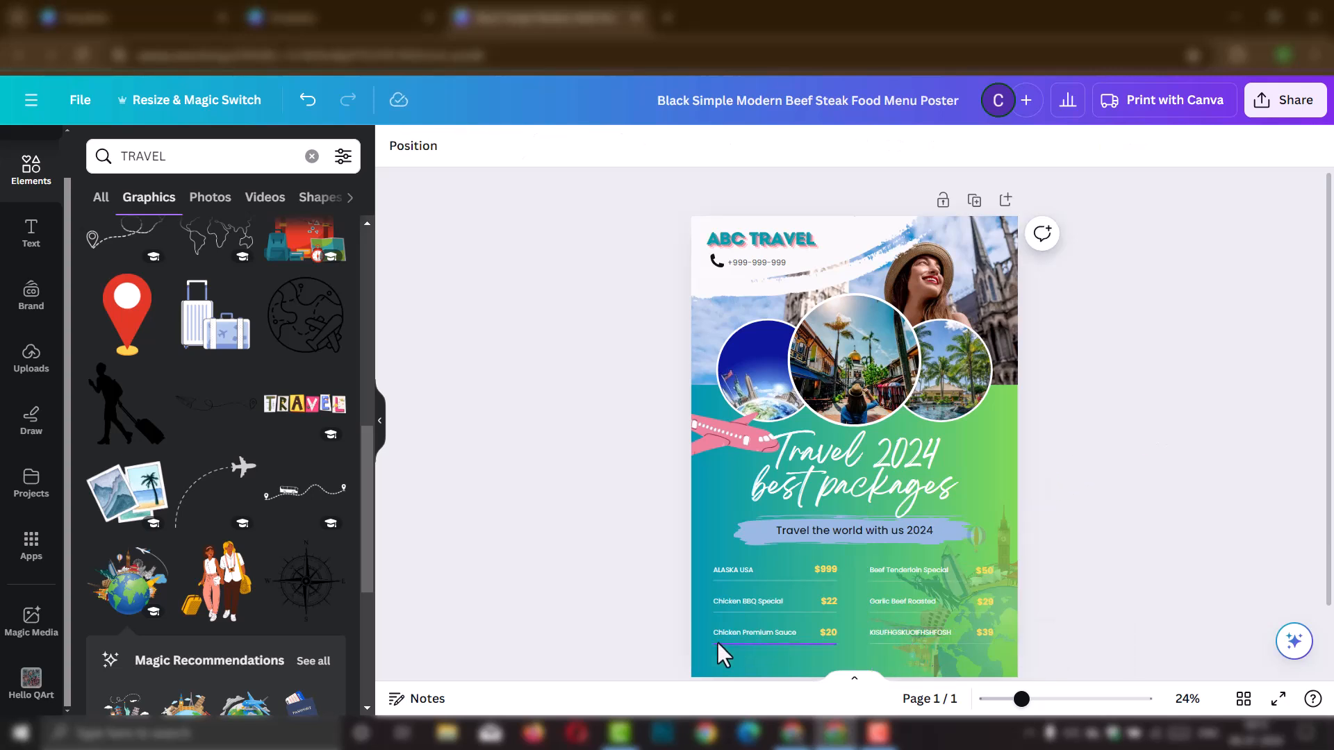
# Step: Change the ALASKA USA package name to the near-black brown taken from the hat photo's colours
pyautogui.click(728, 572)
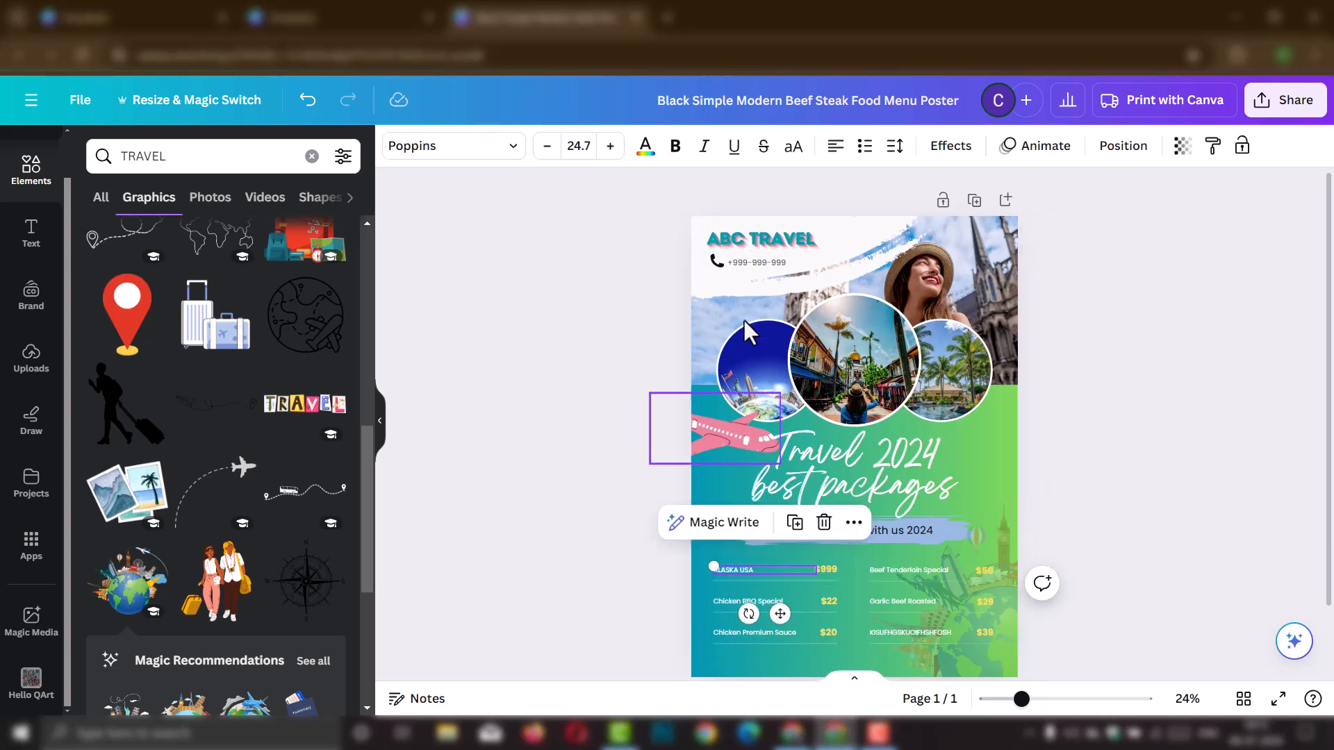
pyautogui.click(645, 148)
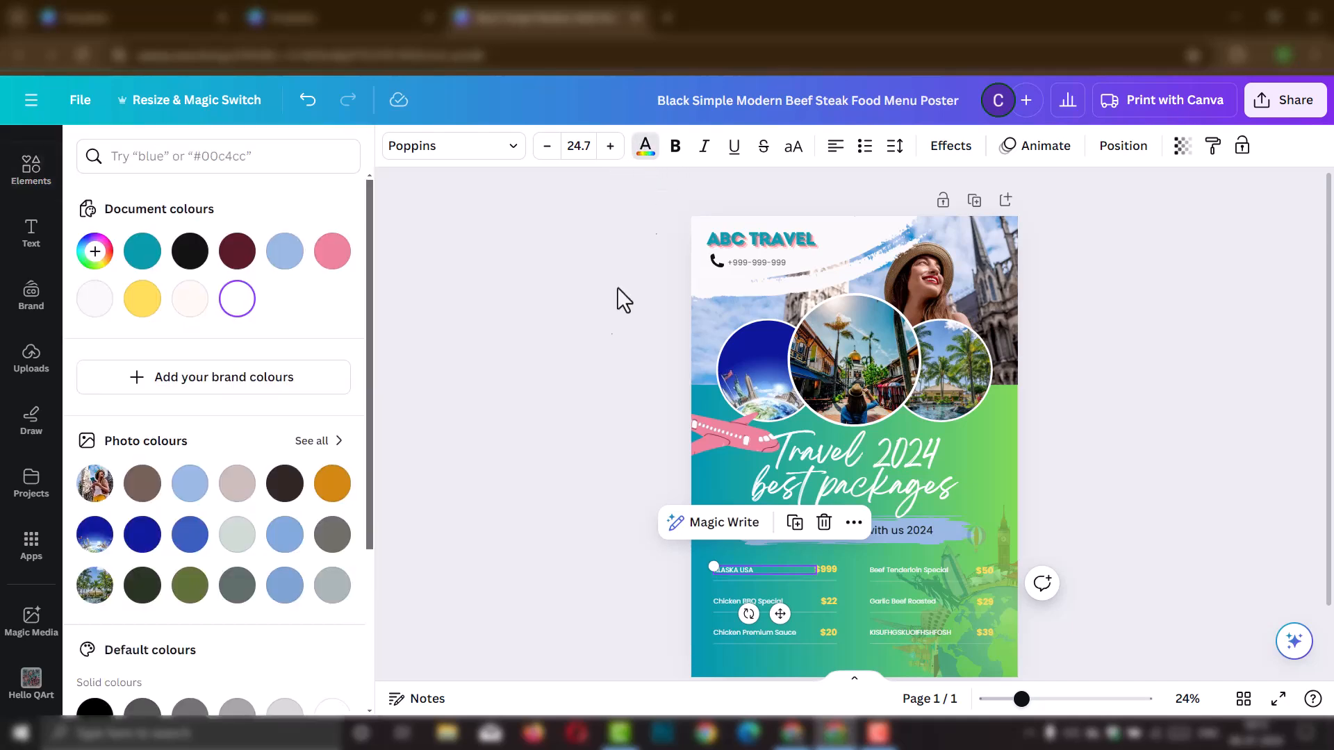
pyautogui.click(285, 480)
pyautogui.click(503, 408)
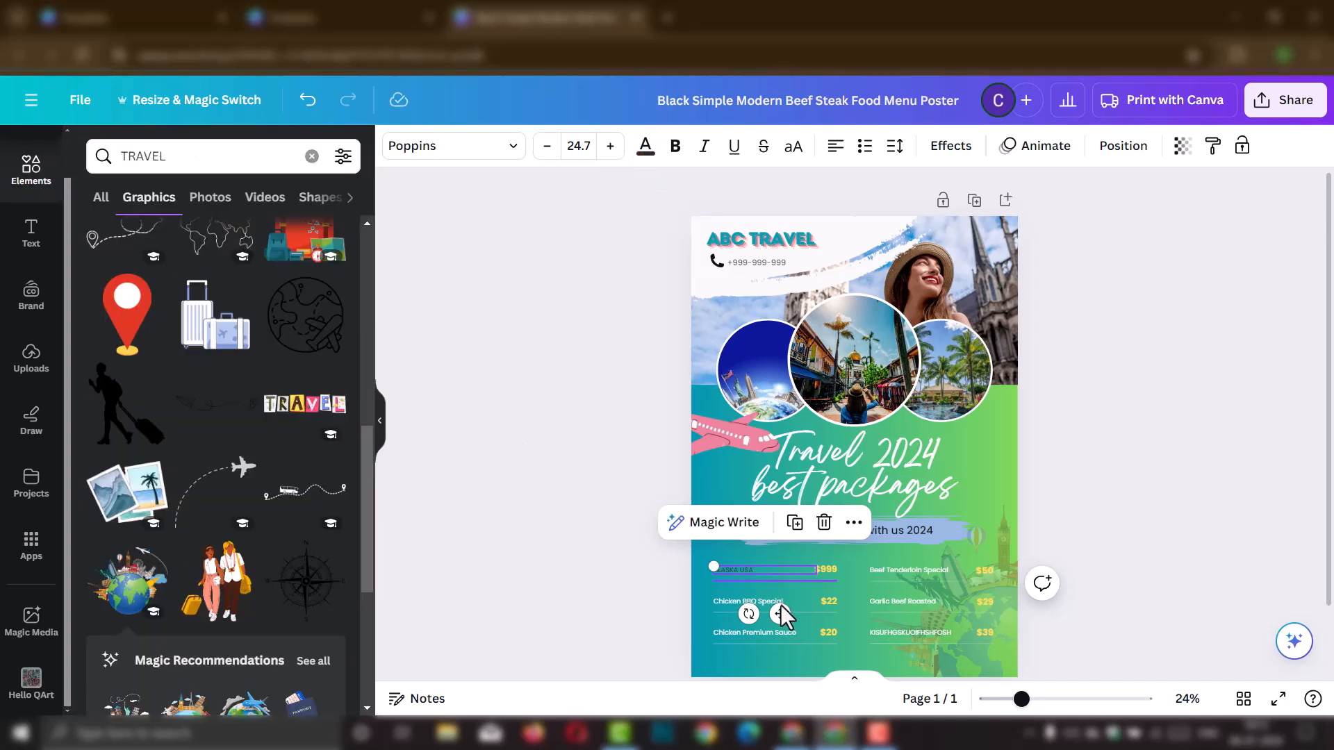
pyautogui.click(1070, 470)
# Step: Look over the poster at close range and delete all of its elements, keeping only the blue-to-green gradient background
pyautogui.scroll(5, 812, 604)
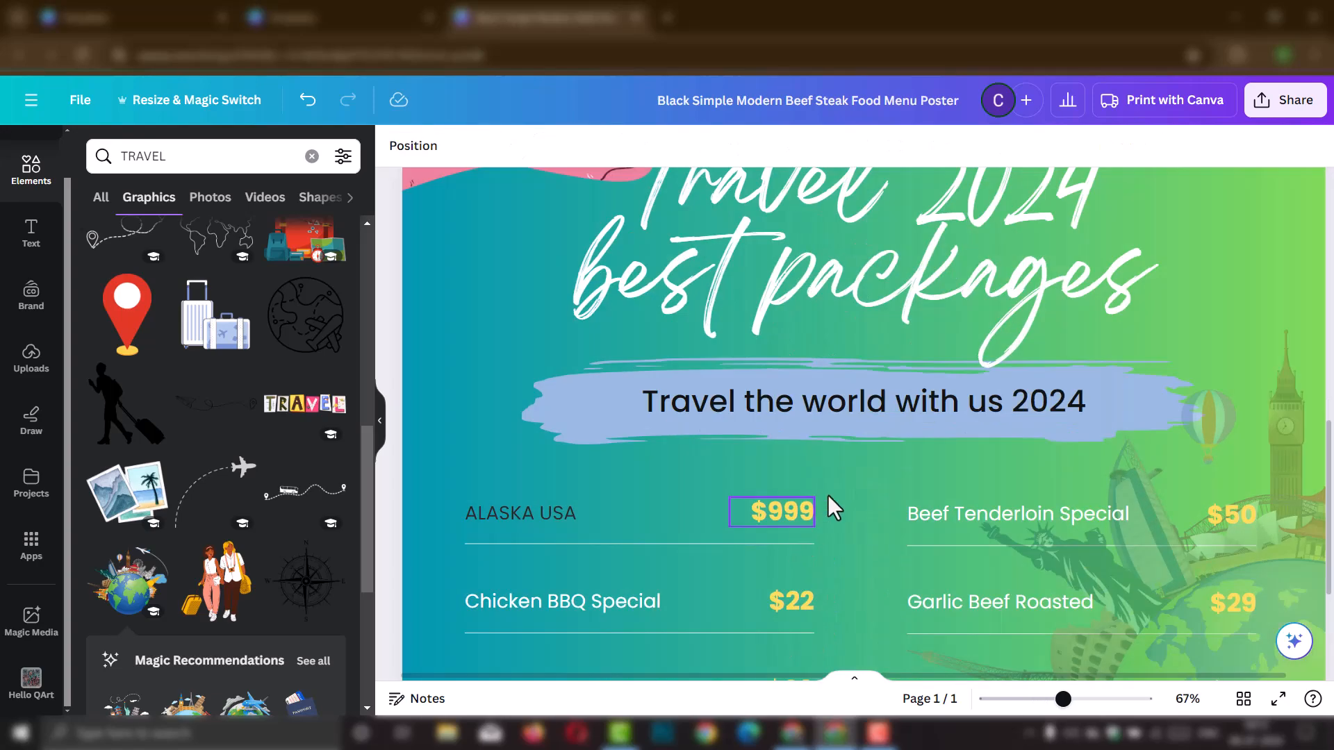
pyautogui.scroll(6, 791, 511)
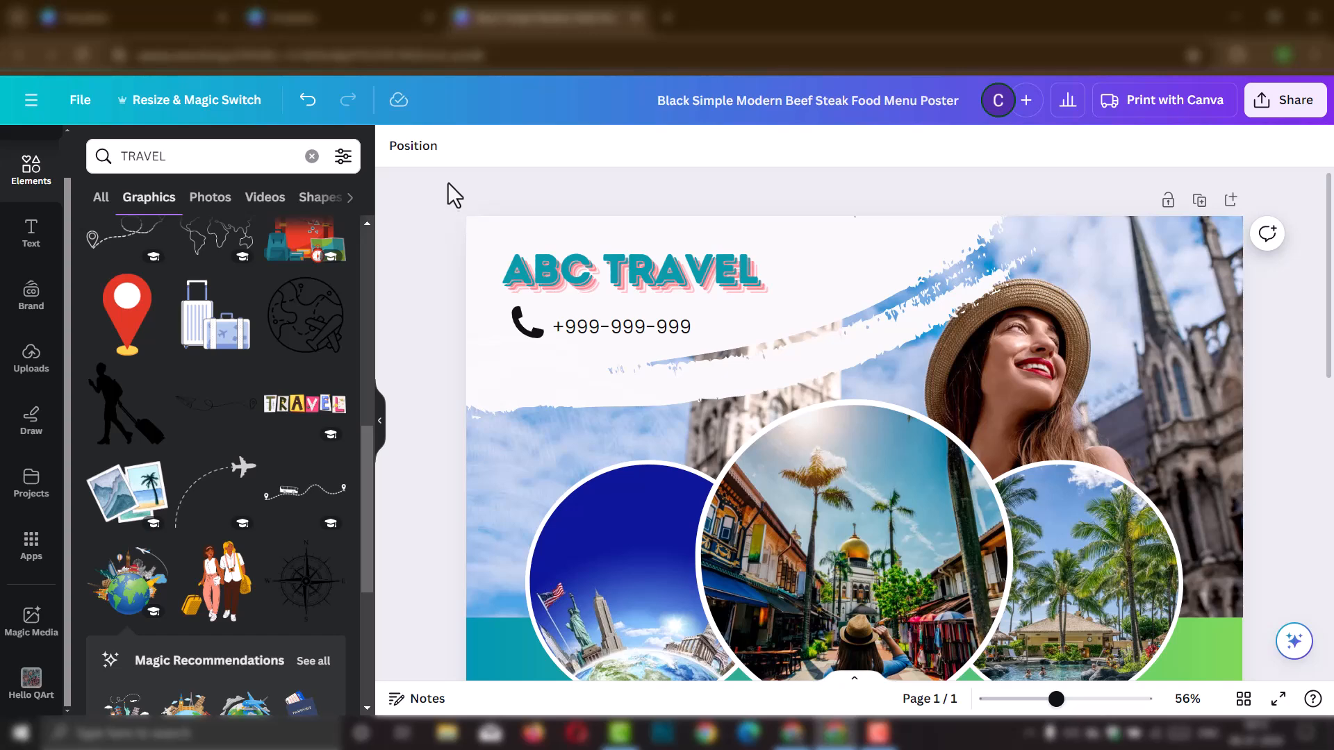
pyautogui.scroll(-3, 799, 412)
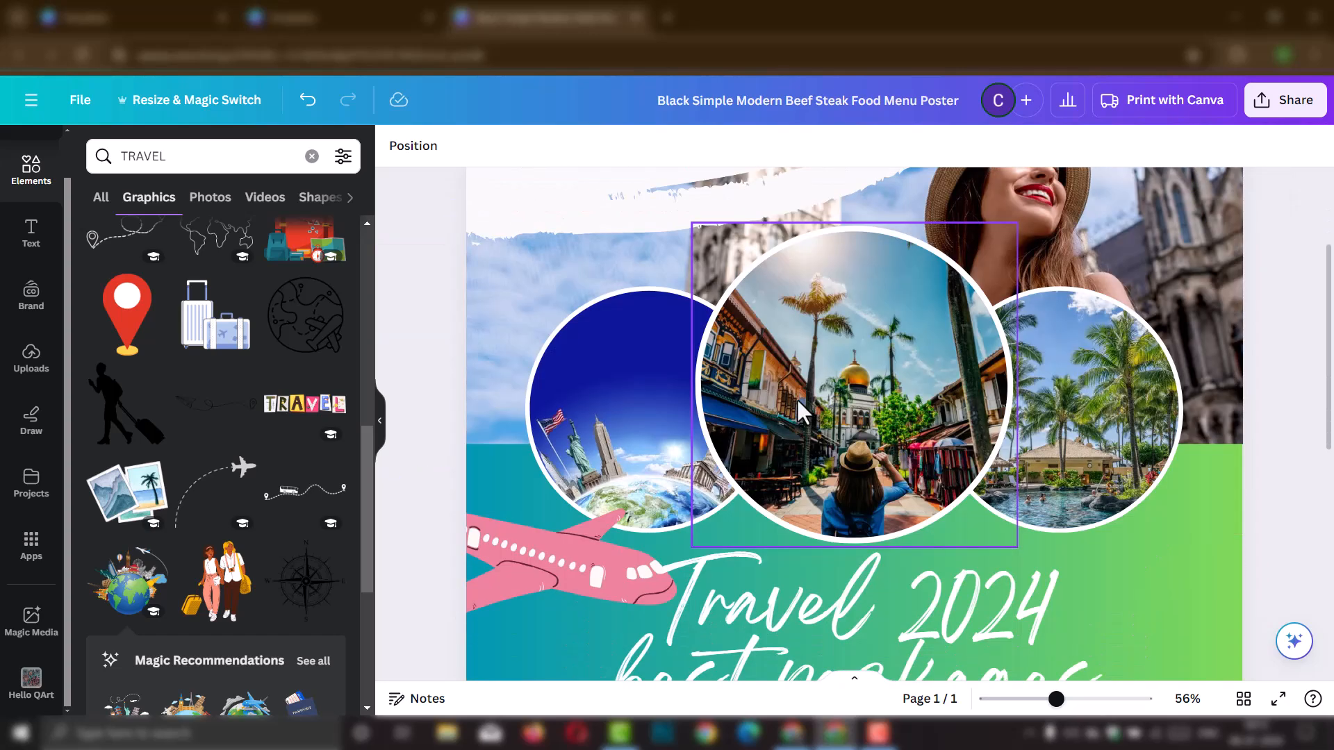
pyautogui.scroll(3, 801, 411)
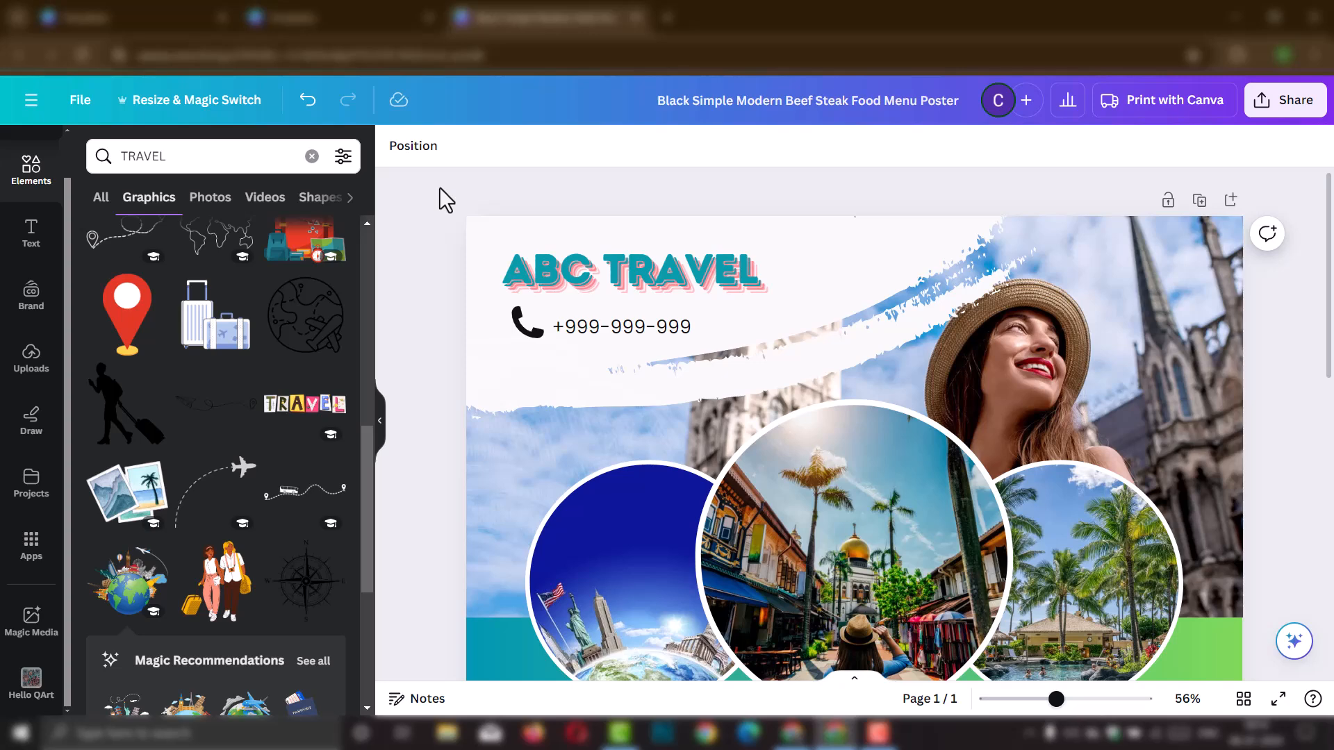
pyautogui.scroll(-5, 580, 389)
pyautogui.click(594, 380)
pyautogui.hotkey('ctrl', 'a')
pyautogui.press('Delete')
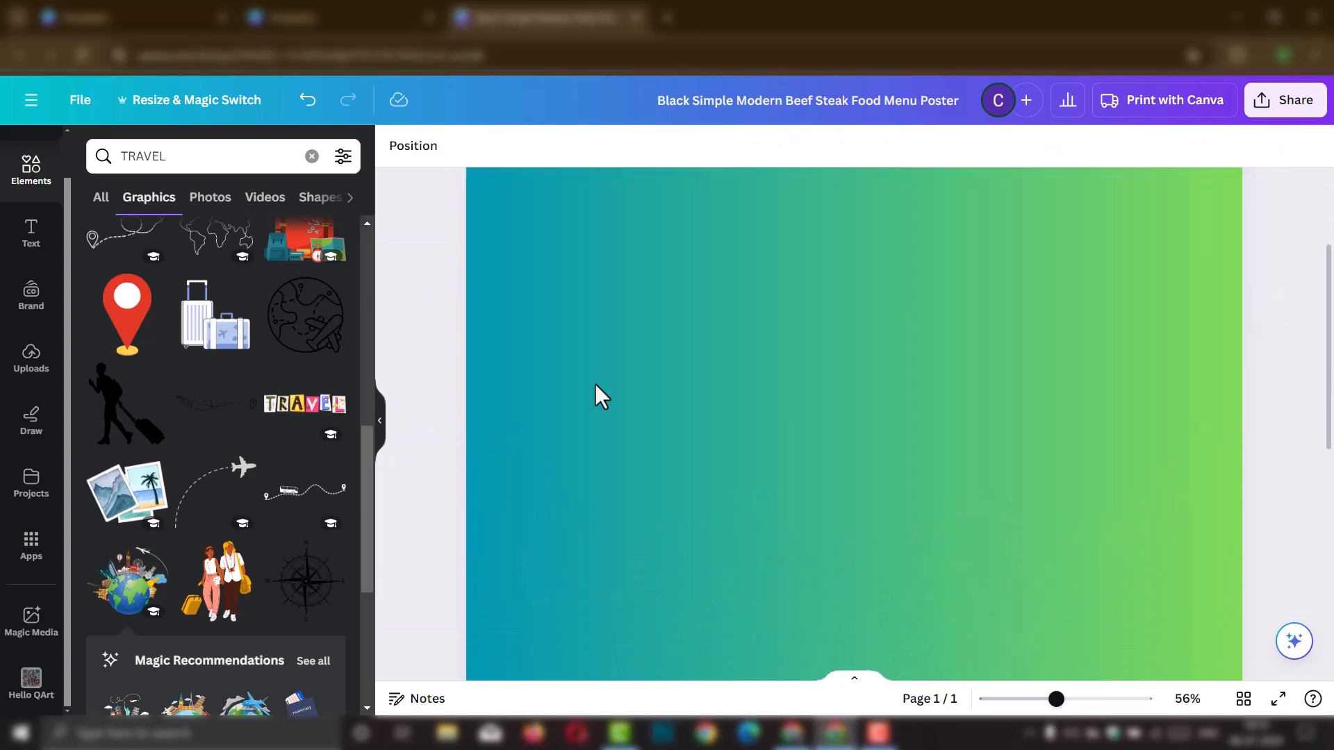
pyautogui.scroll(-5, 607, 347)
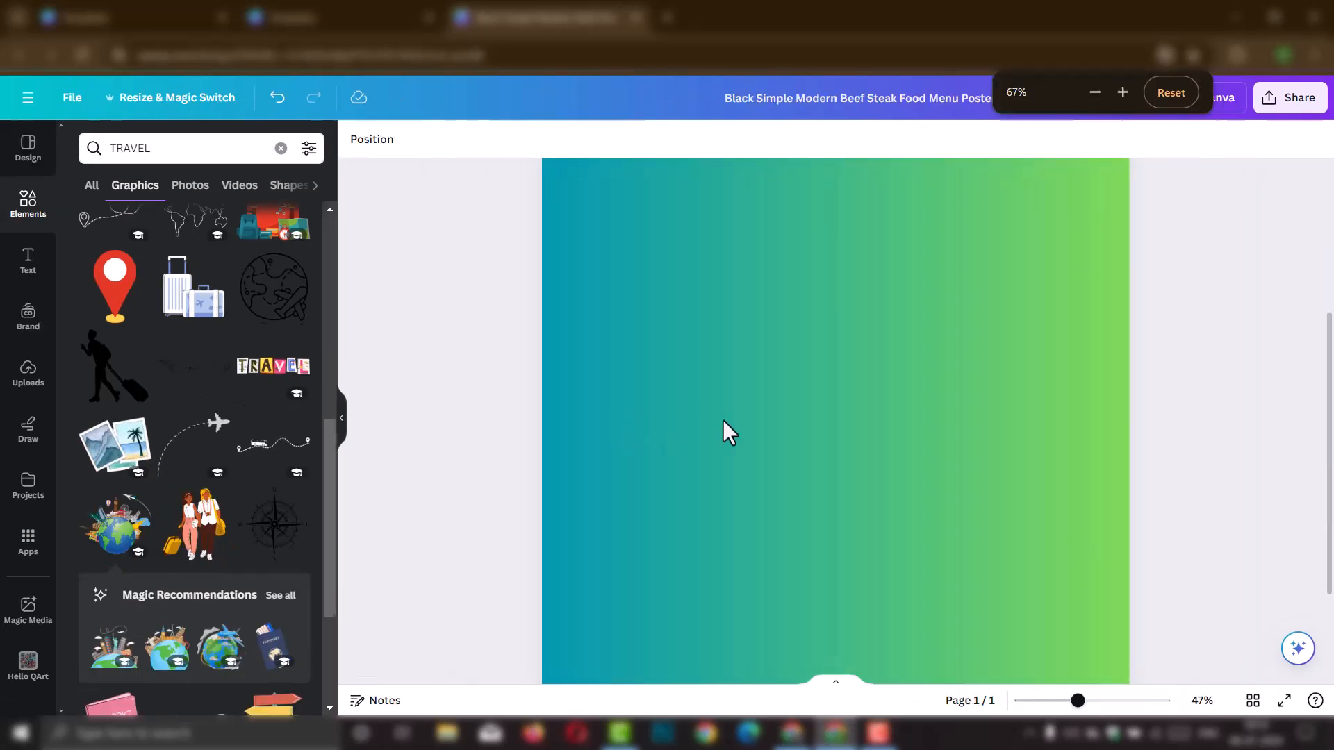
pyautogui.scroll(-1, 756, 430)
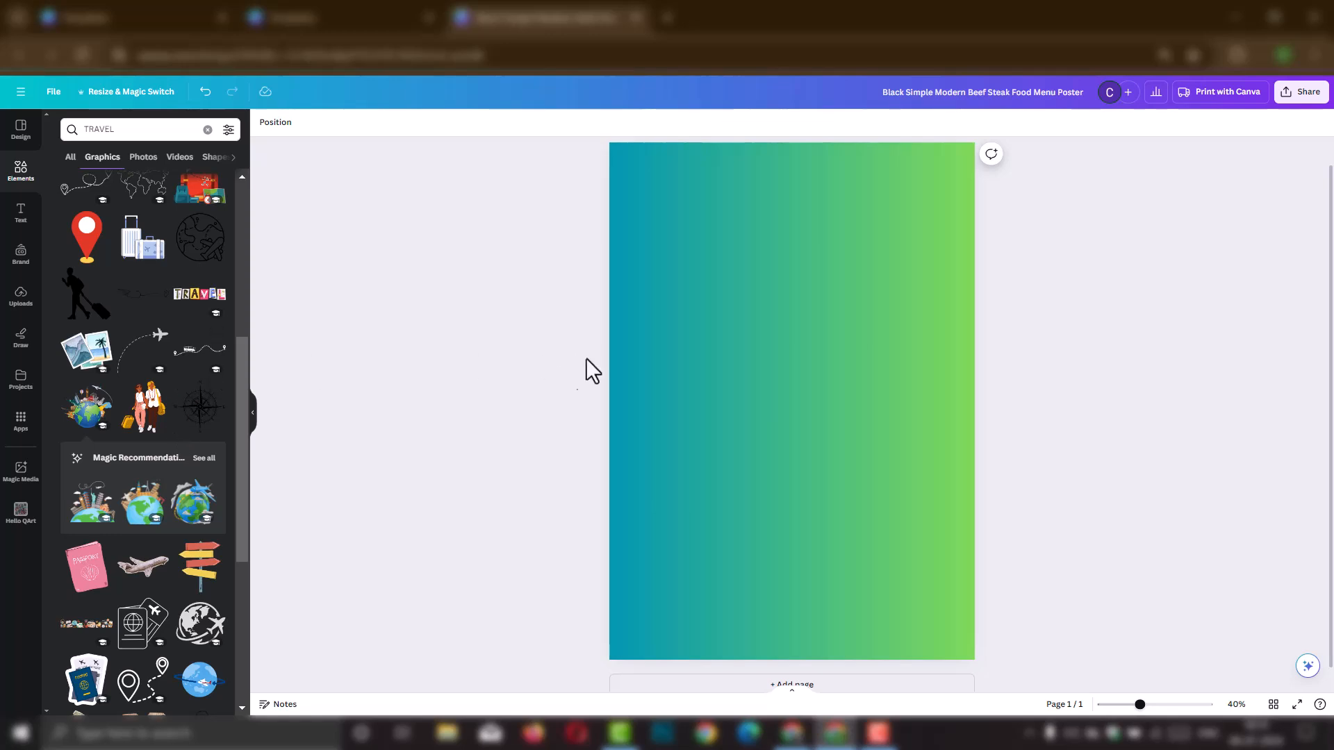
# Step: Add the travel graphic of watercolour photo prints and place it in the poster's lower-right corner
pyautogui.click(89, 353)
pyautogui.moveTo(784, 426); pyautogui.dragTo(843, 572)
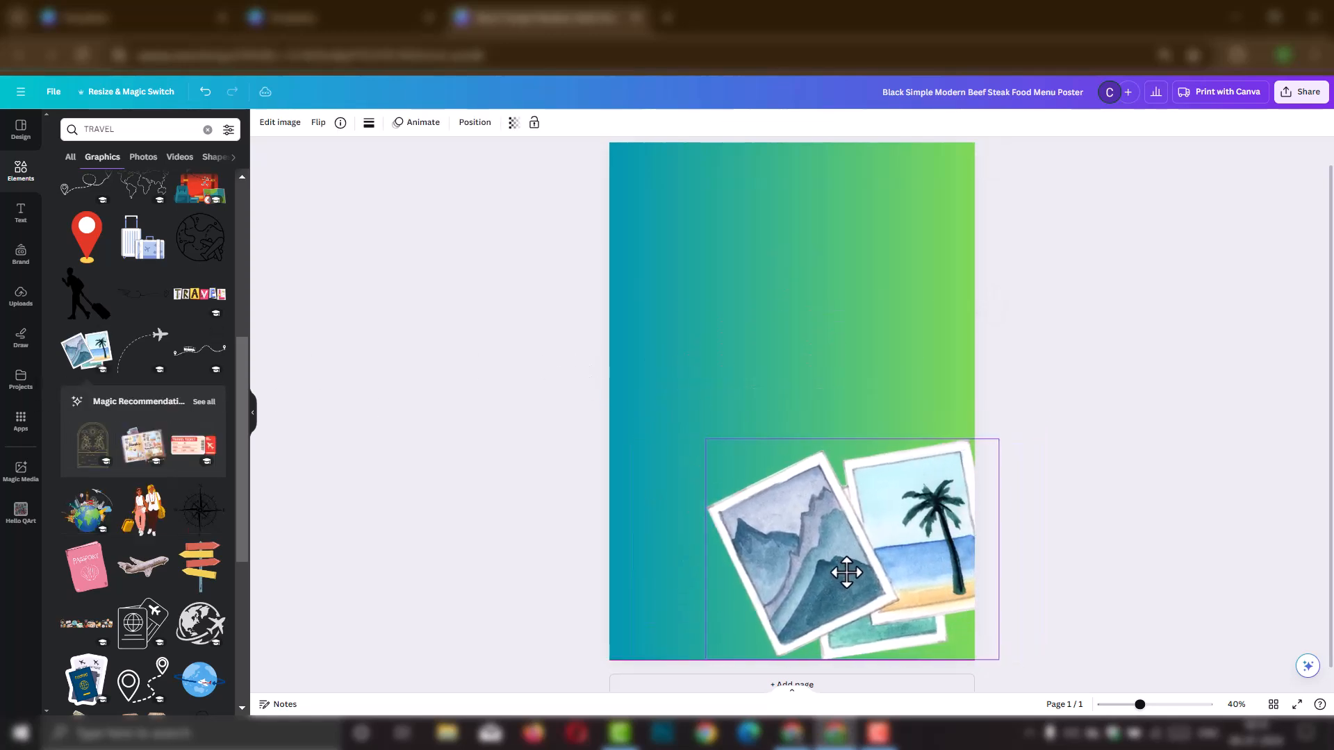
pyautogui.click(1116, 420)
pyautogui.scroll(4, 153, 381)
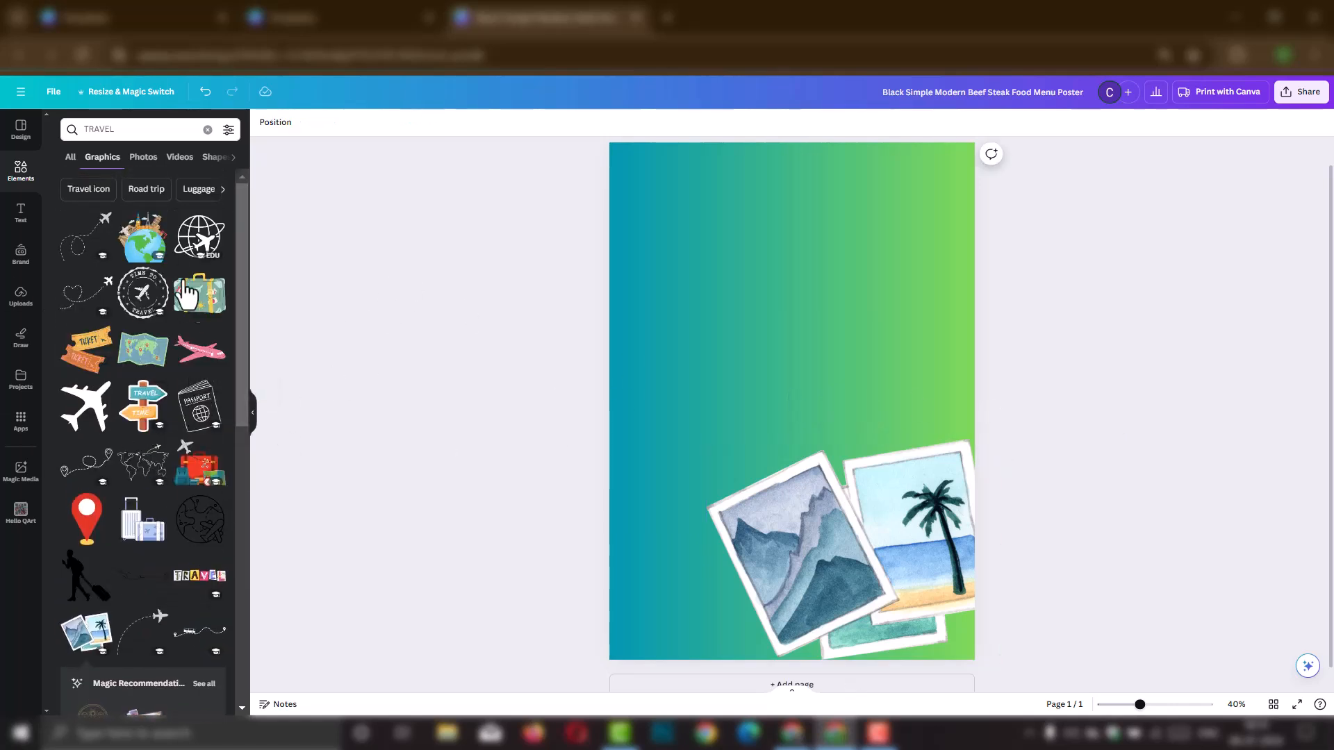
# Step: Switch to the partly edited Beef Steak Premium poster in the other browser window and list the graphics found for TRAVEL
pyautogui.click(793, 733)
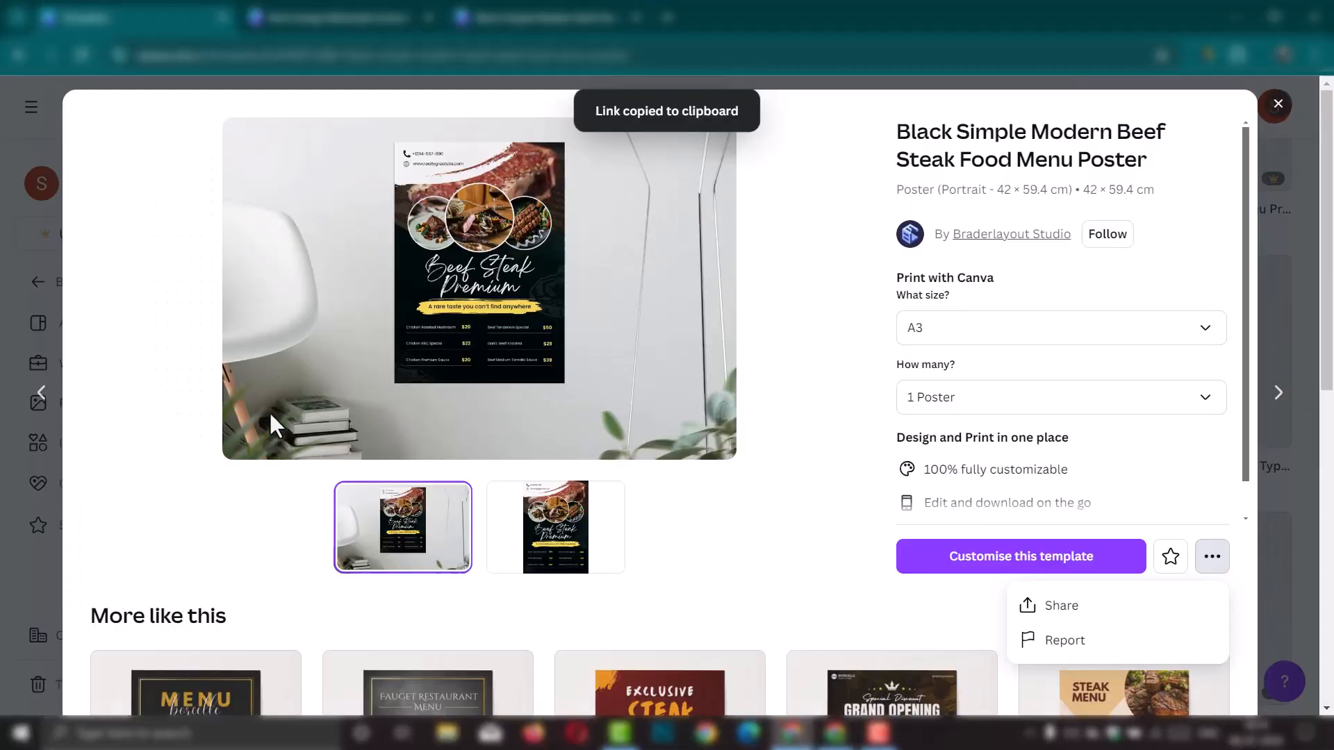
pyautogui.click(487, 18)
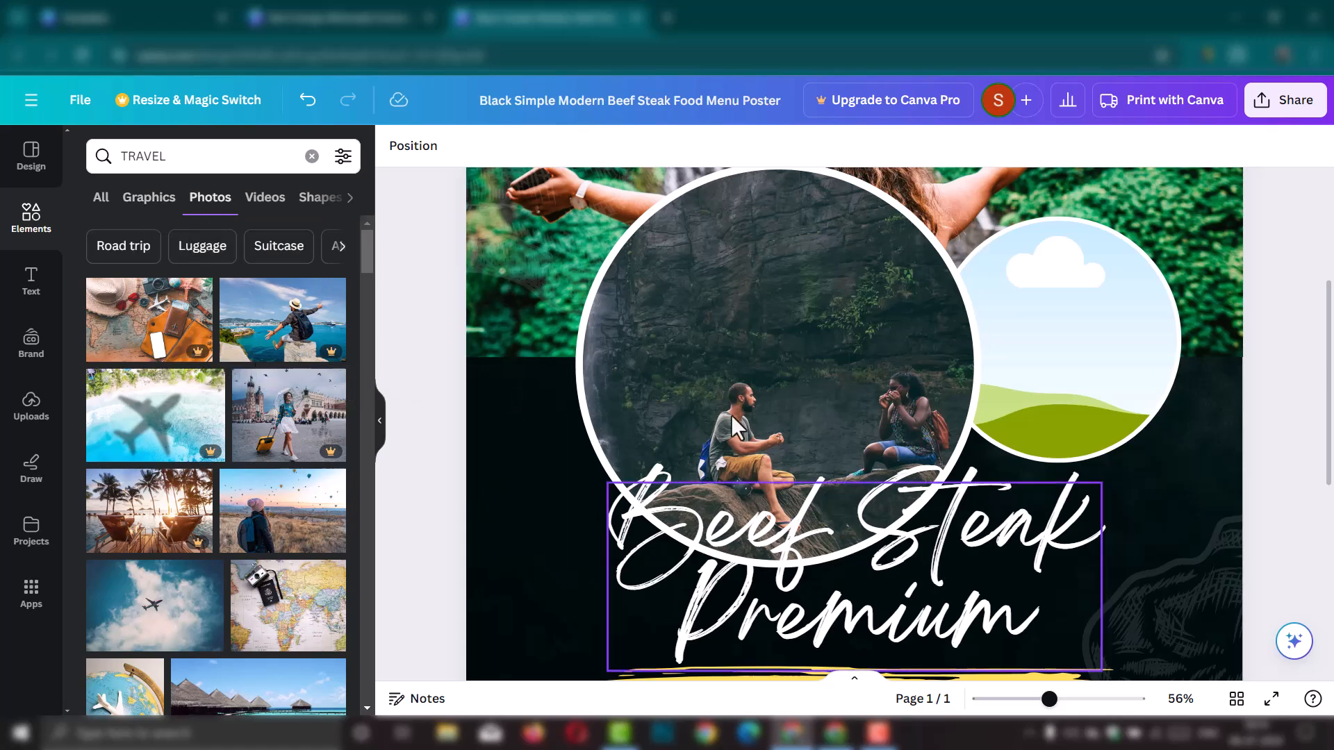
pyautogui.scroll(-3, 838, 417)
pyautogui.scroll(3, 768, 500)
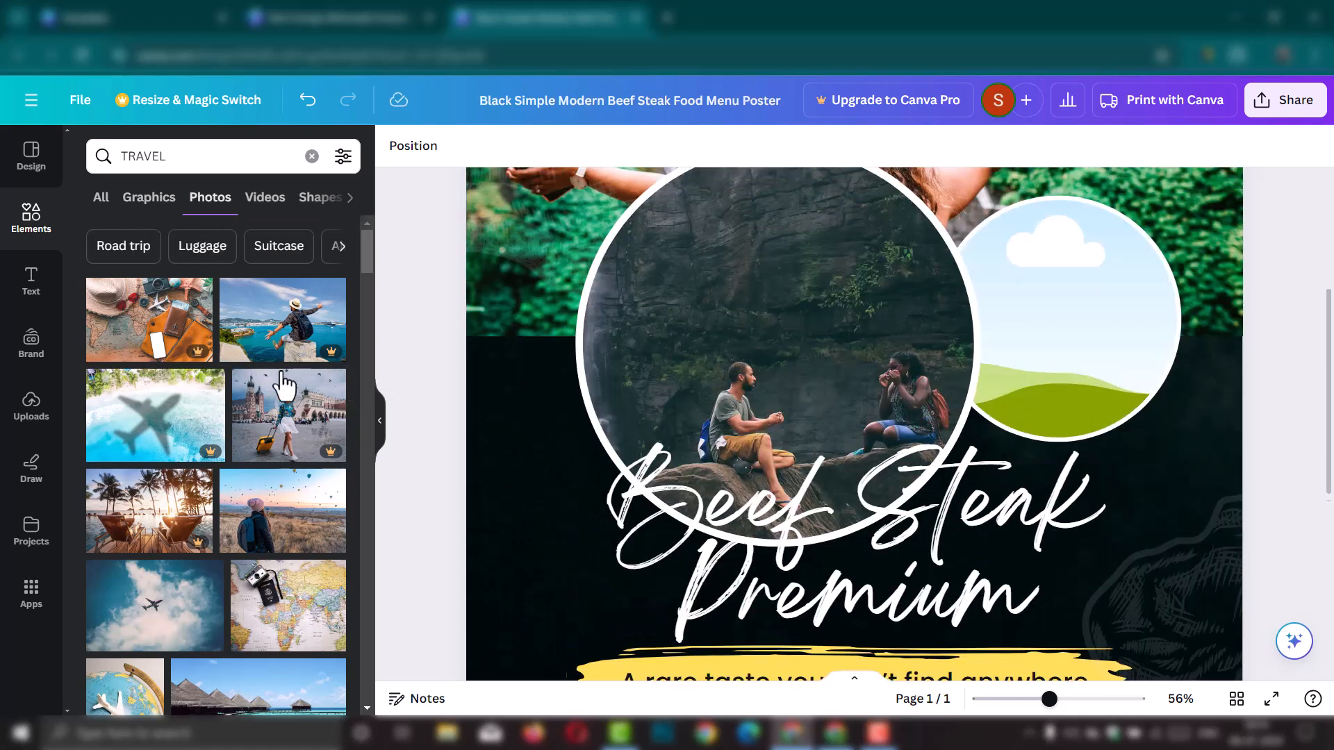
pyautogui.click(146, 200)
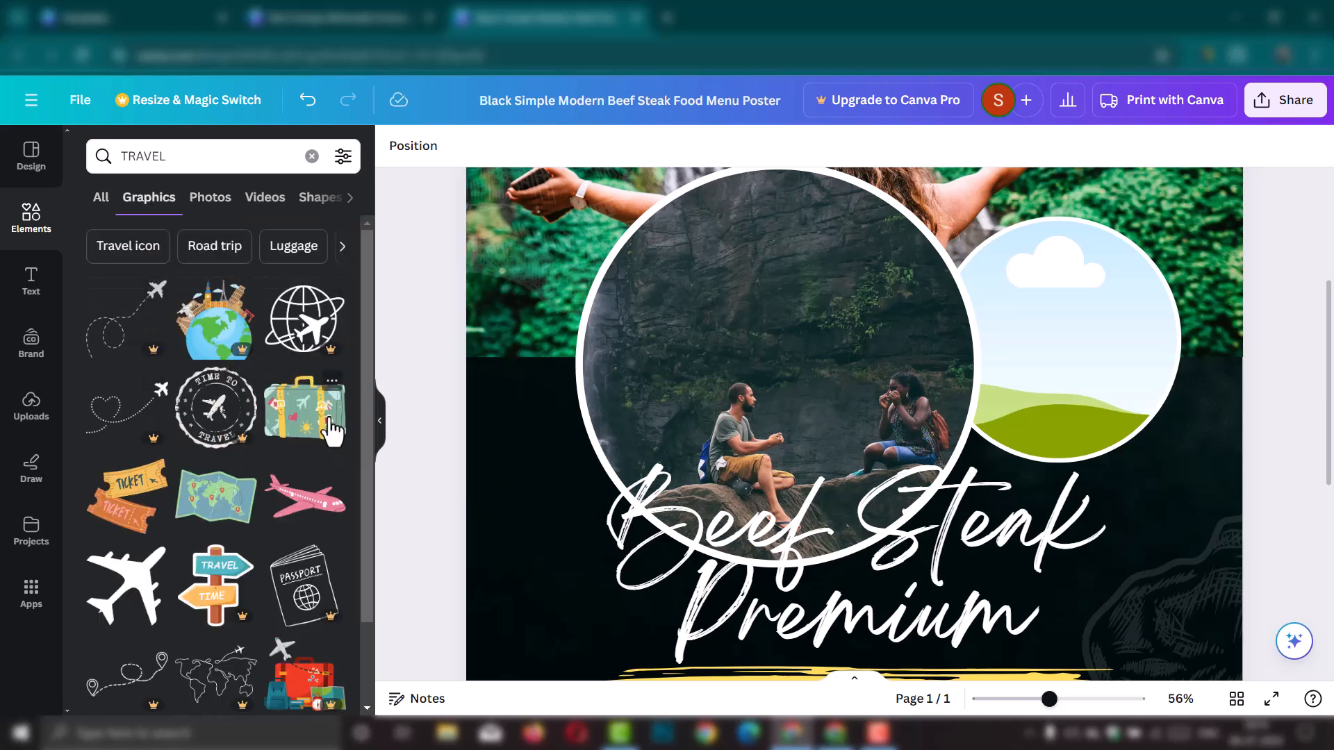
# Step: Add the travel graphic of a globe surrounded by landmarks to the Beef Steak poster, enlarge it and reposition it
pyautogui.click(216, 332)
pyautogui.moveTo(882, 566); pyautogui.dragTo(712, 313)
pyautogui.moveTo(878, 453); pyautogui.dragTo(1244, 694)
pyautogui.moveTo(917, 556); pyautogui.dragTo(809, 340)
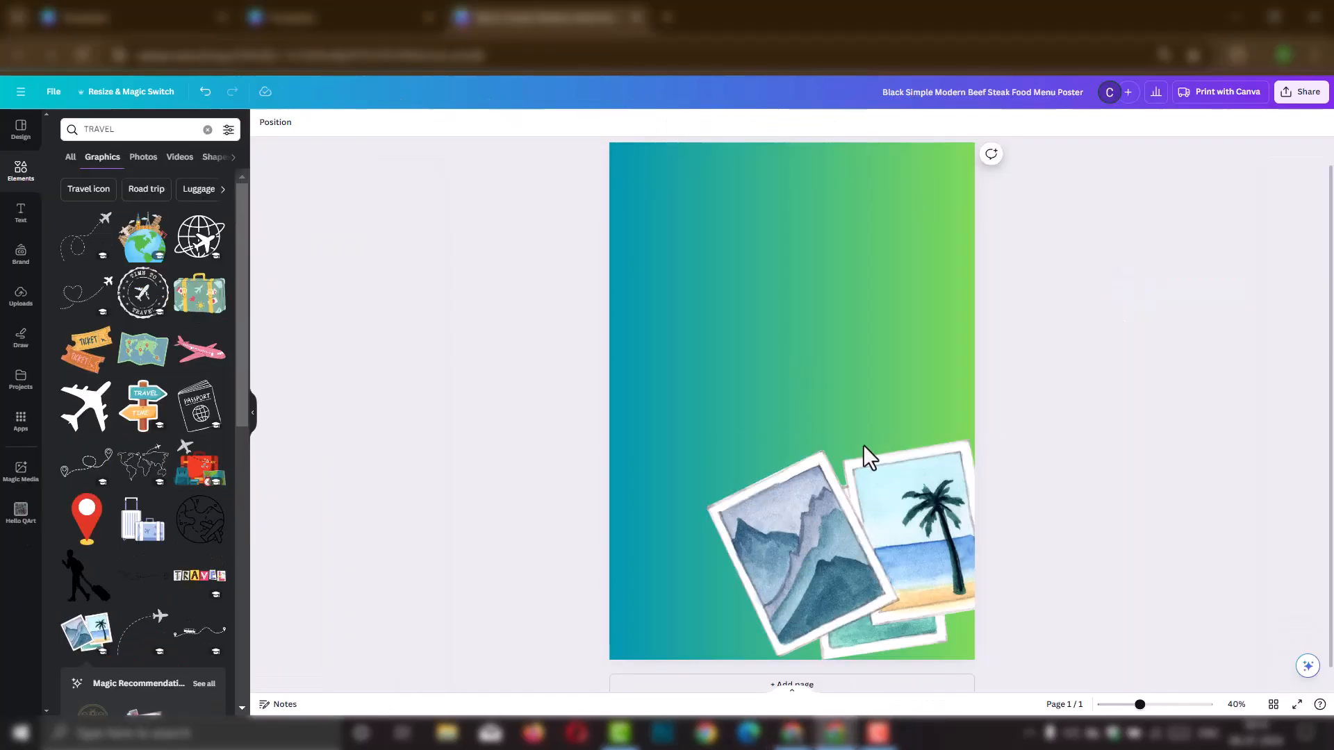
# Step: Undo the photo prints placement and the clearing of the page to bring back the ABC TRAVEL poster's elements
pyautogui.hotkey('ctrl', 'z')
pyautogui.hotkey('ctrl', 'z')
pyautogui.hotkey('ctrl', 'z')
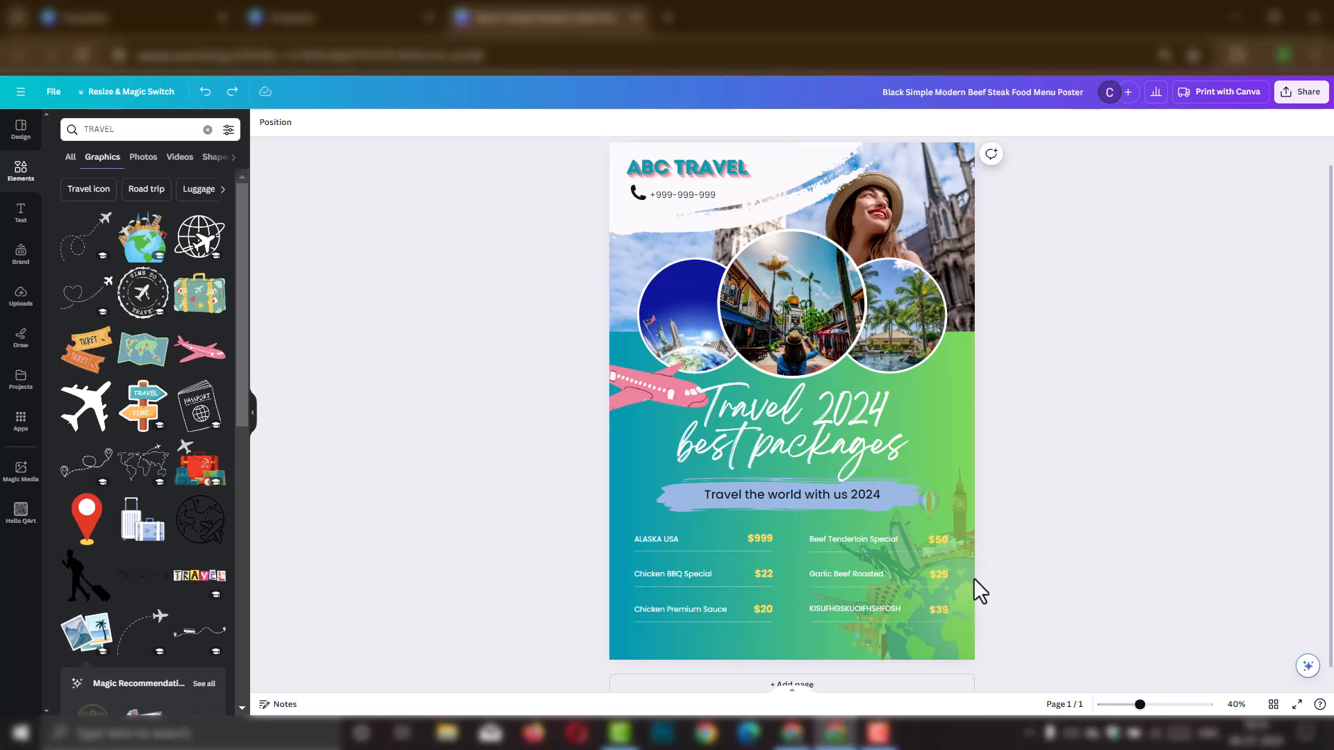
# Step: Move the faded globe-and-landmarks graphic higher on the ABC TRAVEL poster and enlarge it behind the headline and photos
pyautogui.moveTo(958, 646); pyautogui.dragTo(934, 457)
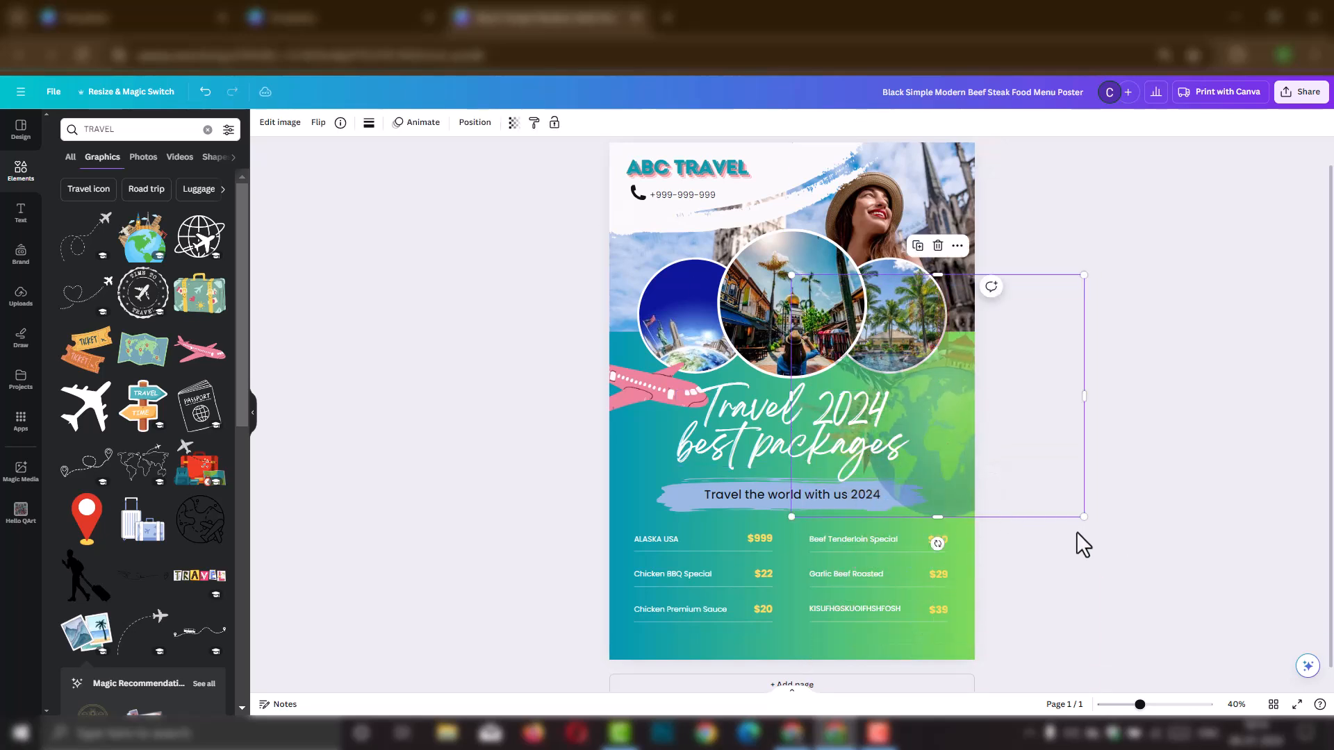
pyautogui.moveTo(1082, 517); pyautogui.dragTo(1293, 677)
pyautogui.moveTo(928, 418); pyautogui.dragTo(910, 395)
pyautogui.scroll(5, 929, 468)
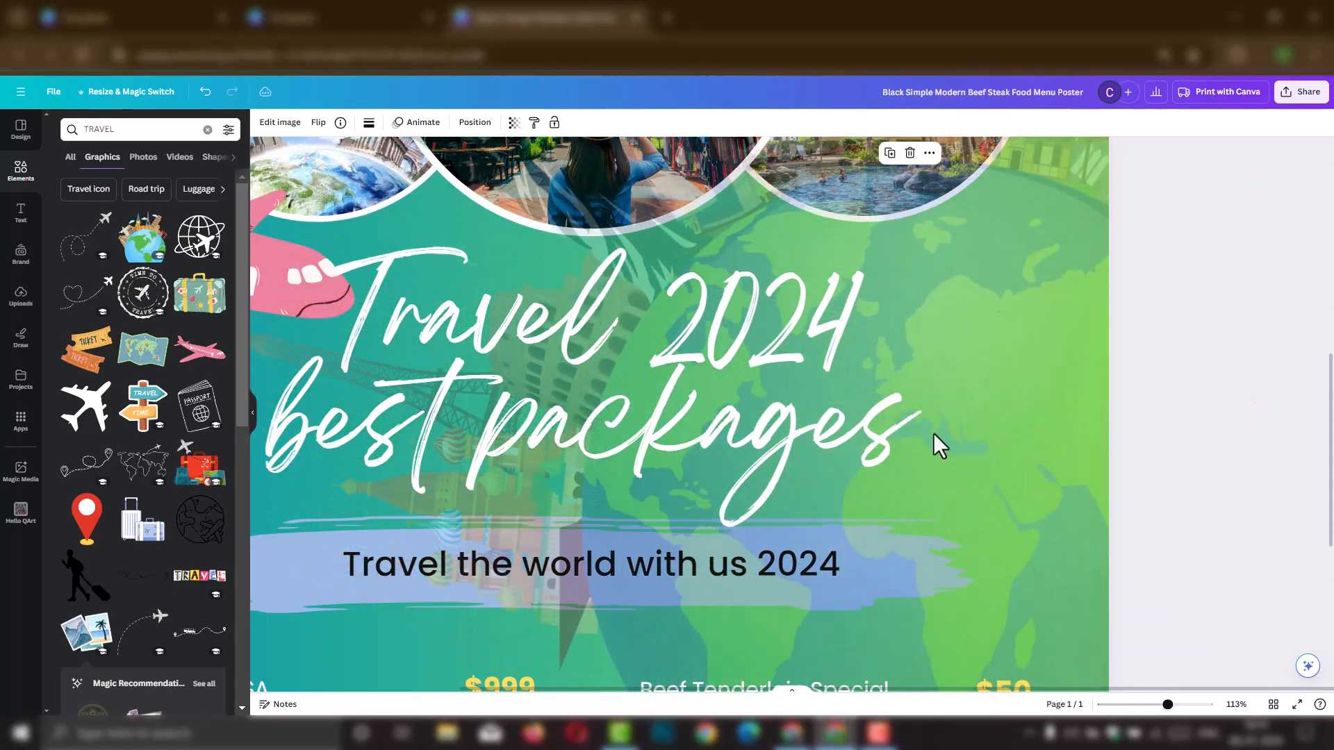
pyautogui.scroll(-5, 946, 442)
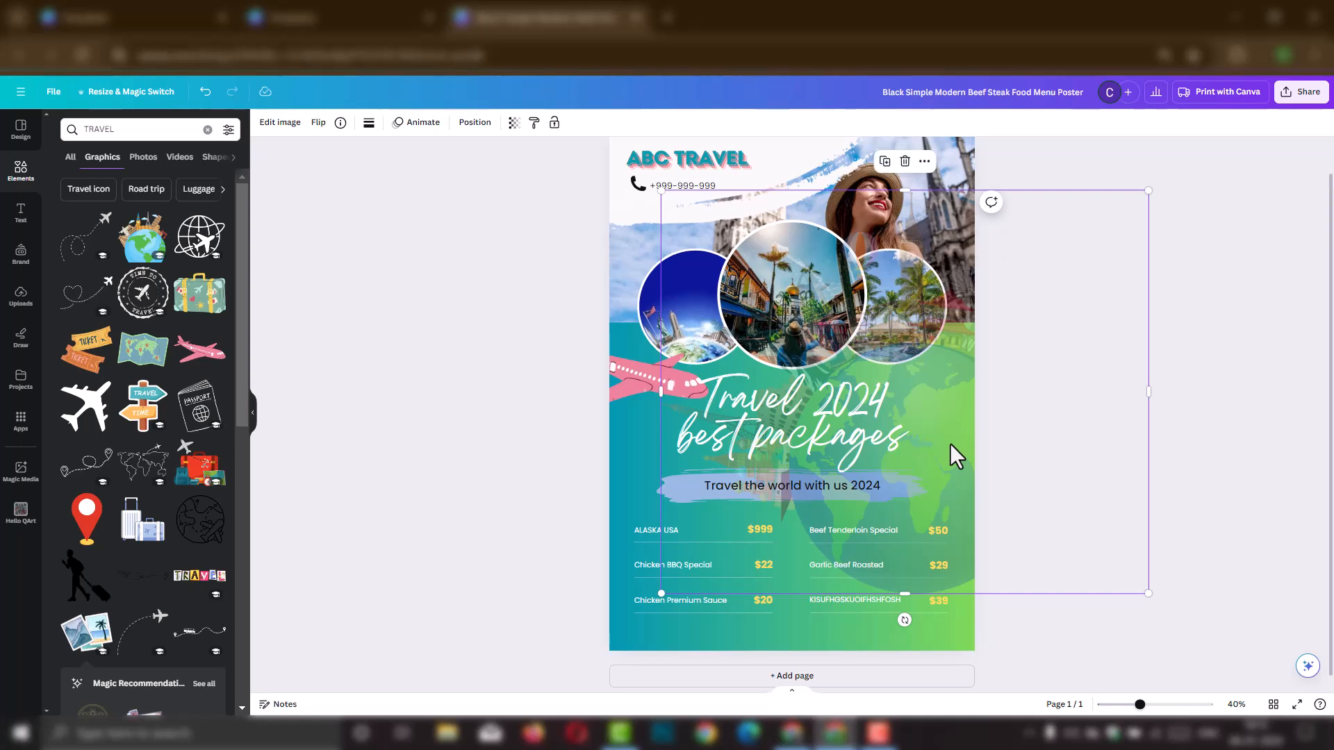
pyautogui.click(1211, 375)
pyautogui.click(959, 461)
# Step: Shrink the faded globe graphic and place it in the poster's lower-right area behind the price list
pyautogui.moveTo(959, 461); pyautogui.dragTo(1018, 518)
pyautogui.moveTo(1217, 276); pyautogui.dragTo(1115, 361)
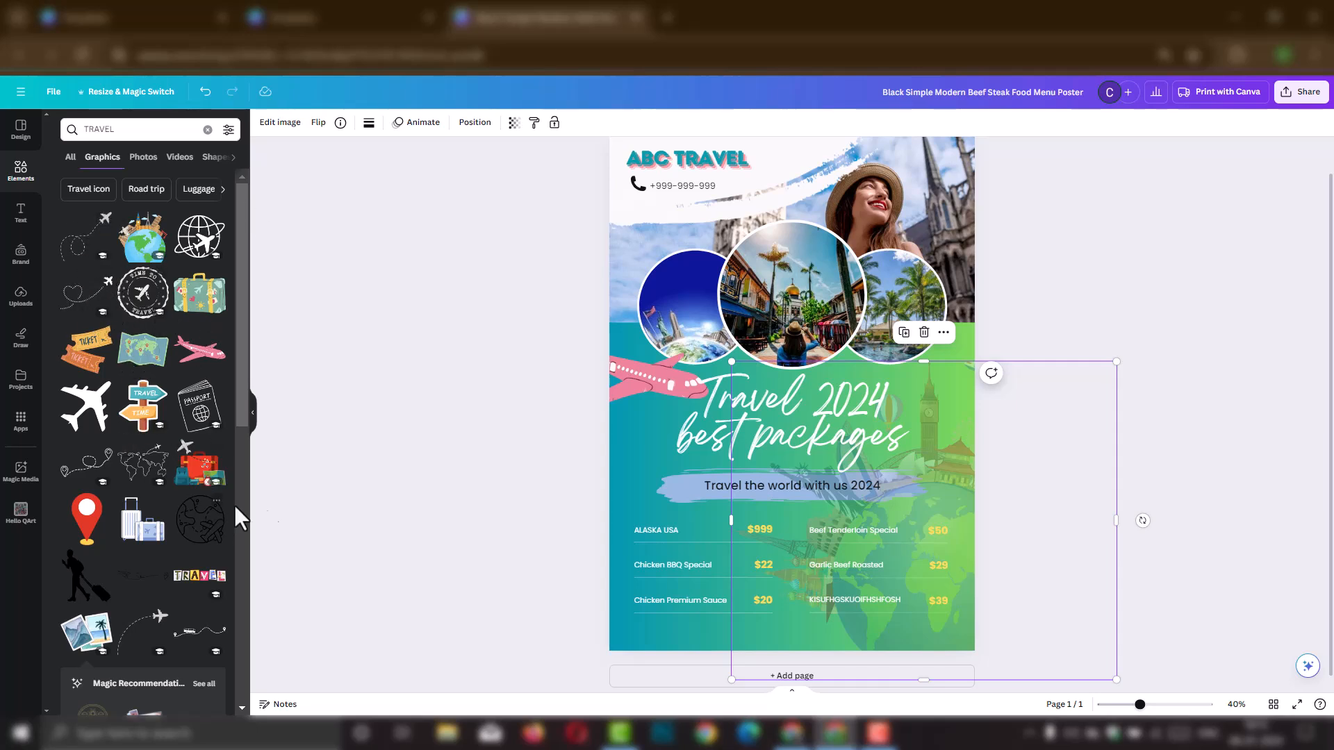
pyautogui.moveTo(975, 464); pyautogui.dragTo(989, 442)
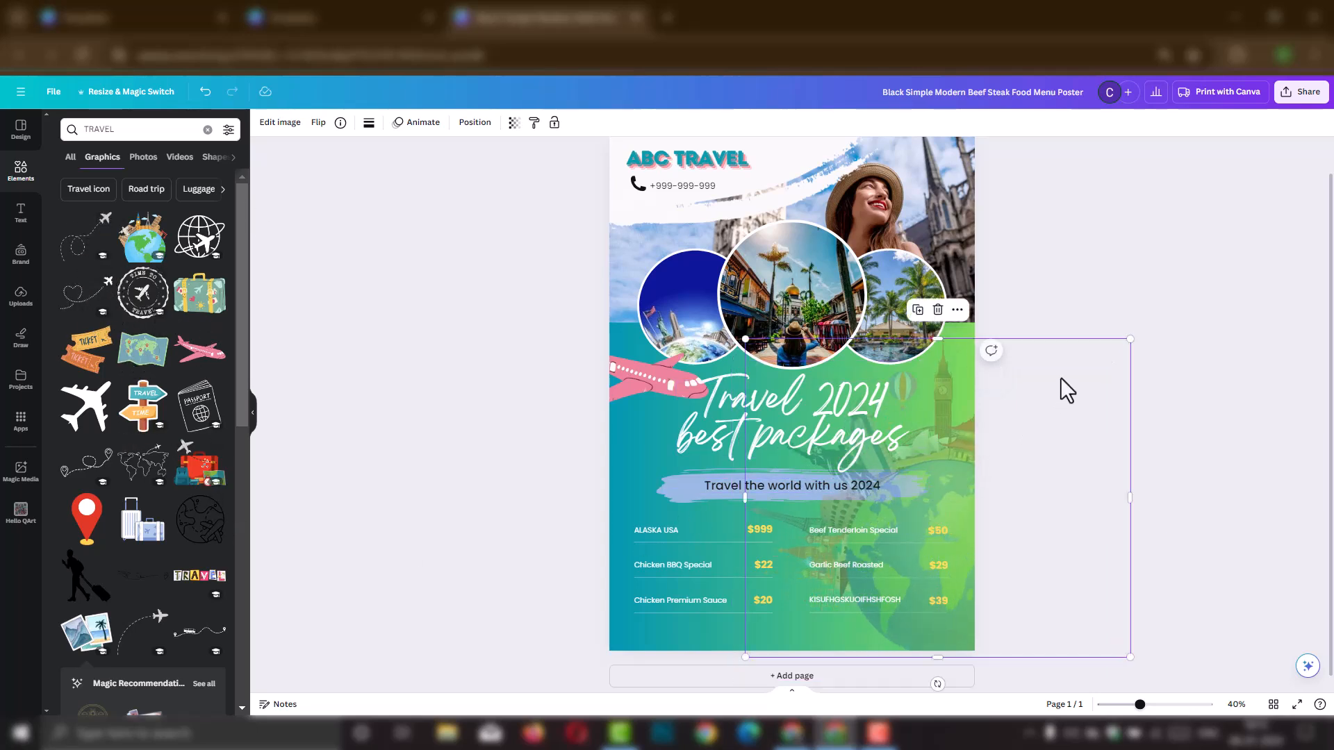
pyautogui.moveTo(1128, 338); pyautogui.dragTo(1083, 396)
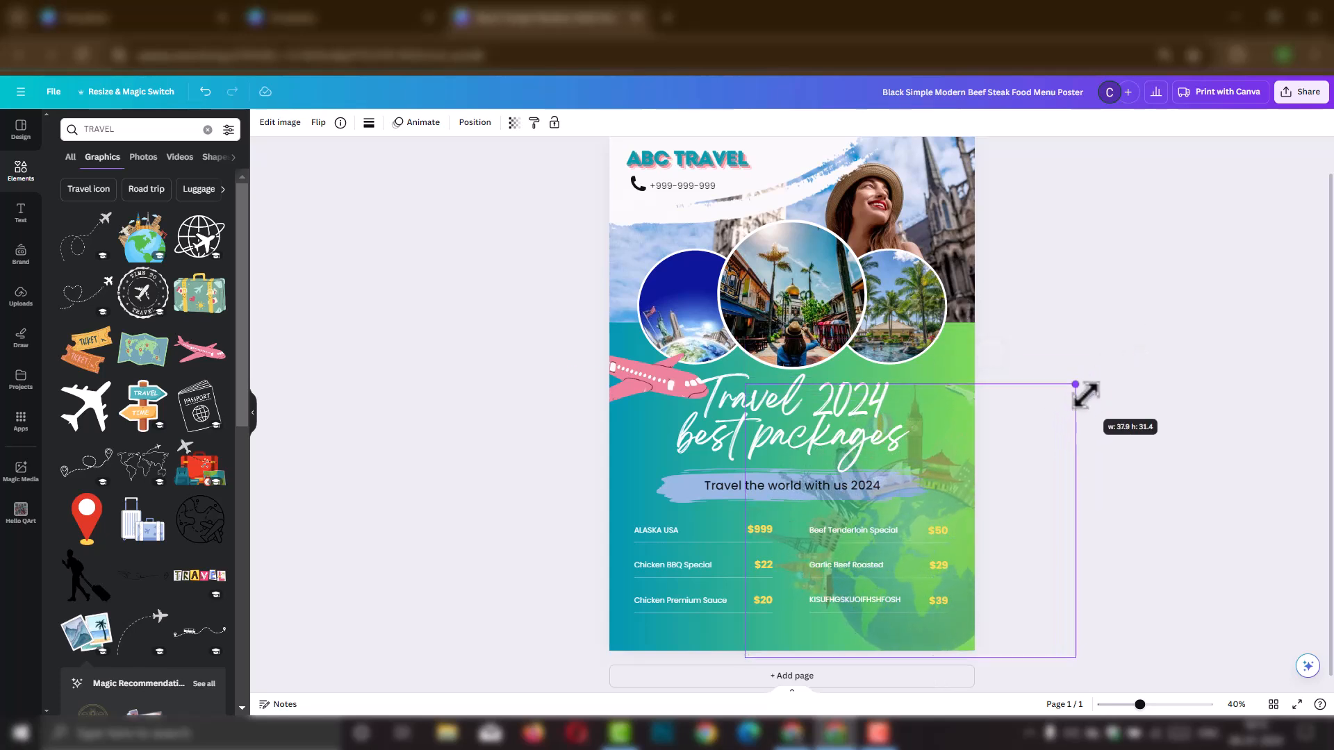
pyautogui.moveTo(932, 476); pyautogui.dragTo(960, 449)
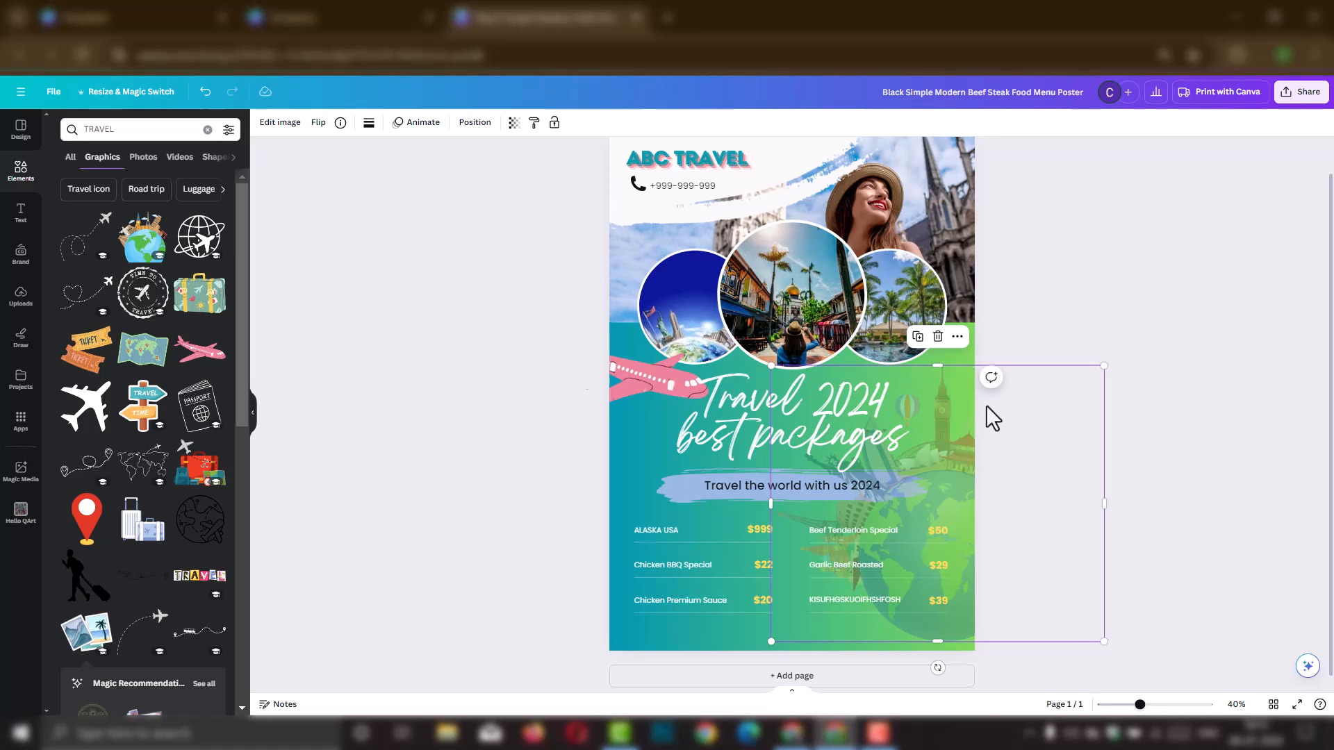
pyautogui.click(527, 493)
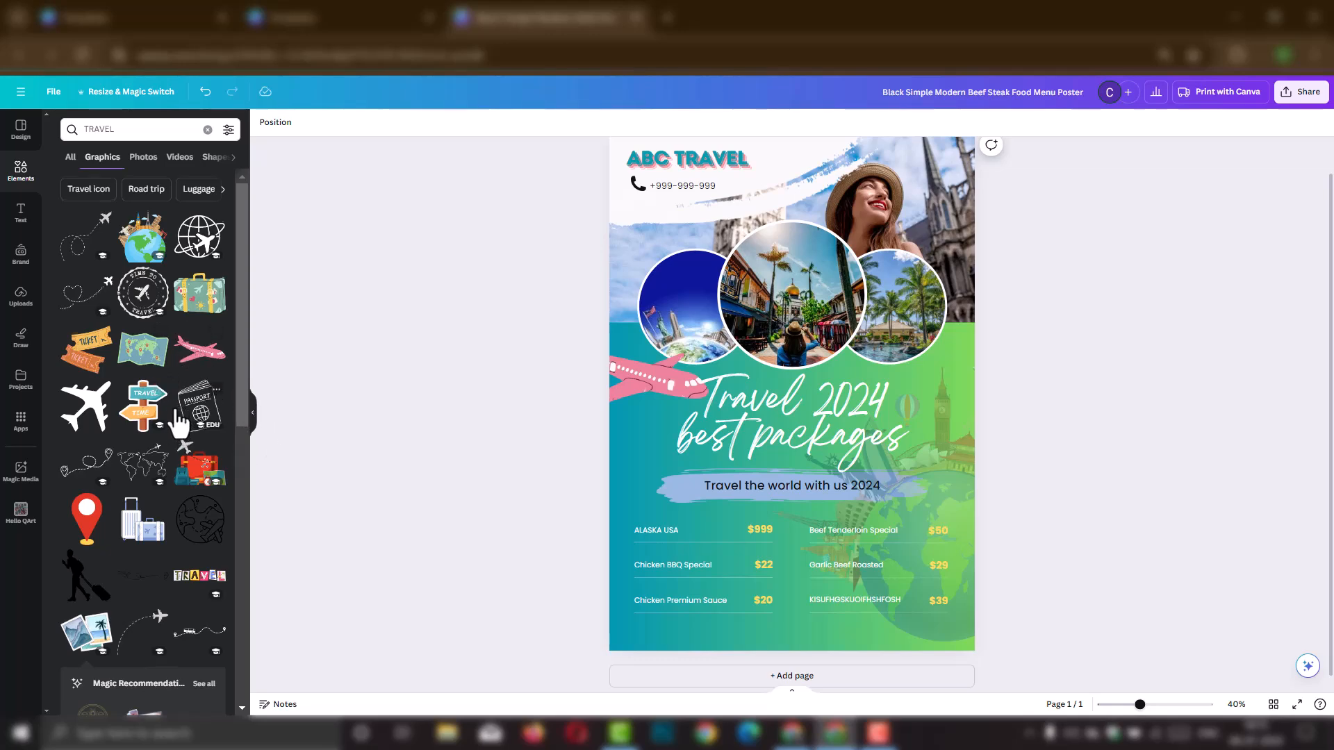
# Step: Switch to the Beef Steak poster, add the watercolour photo prints graphic over the globe, reposition it and delete it
pyautogui.scroll(-10, 179, 420)
pyautogui.scroll(-3, 175, 416)
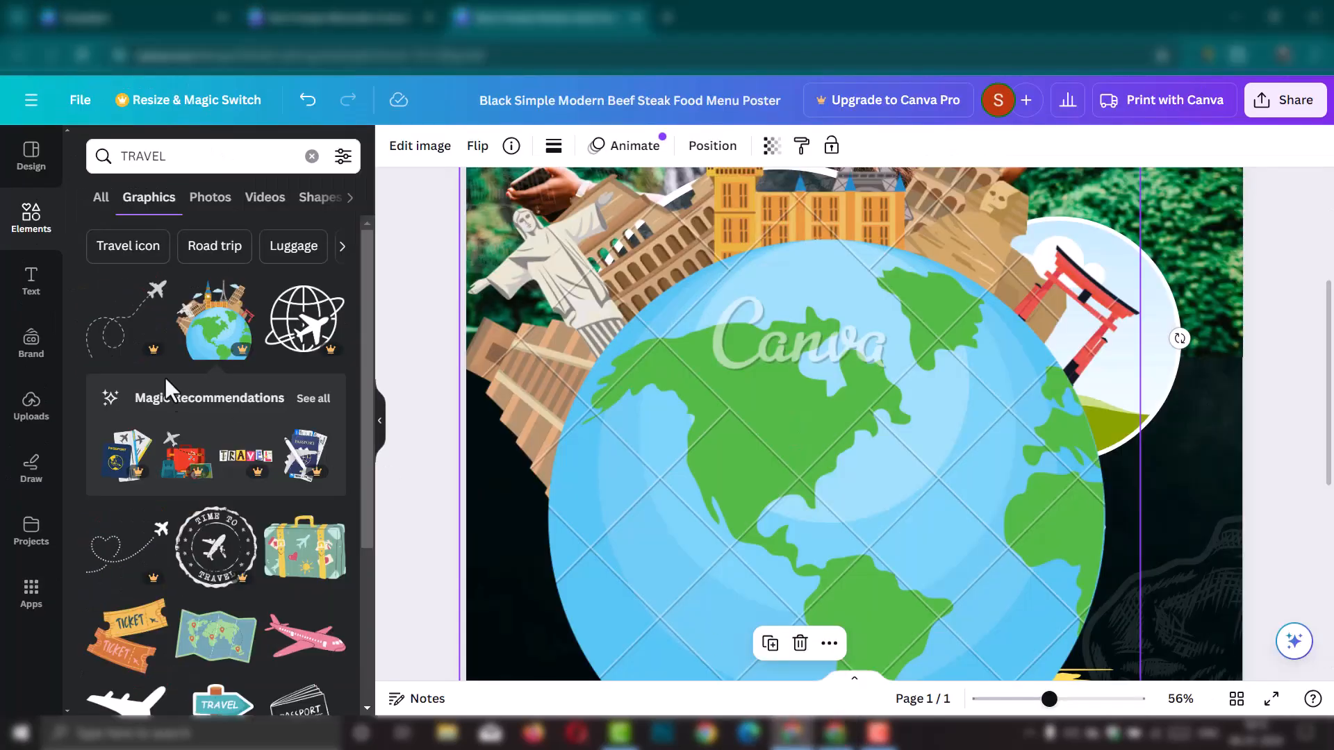
pyautogui.scroll(-8, 215, 445)
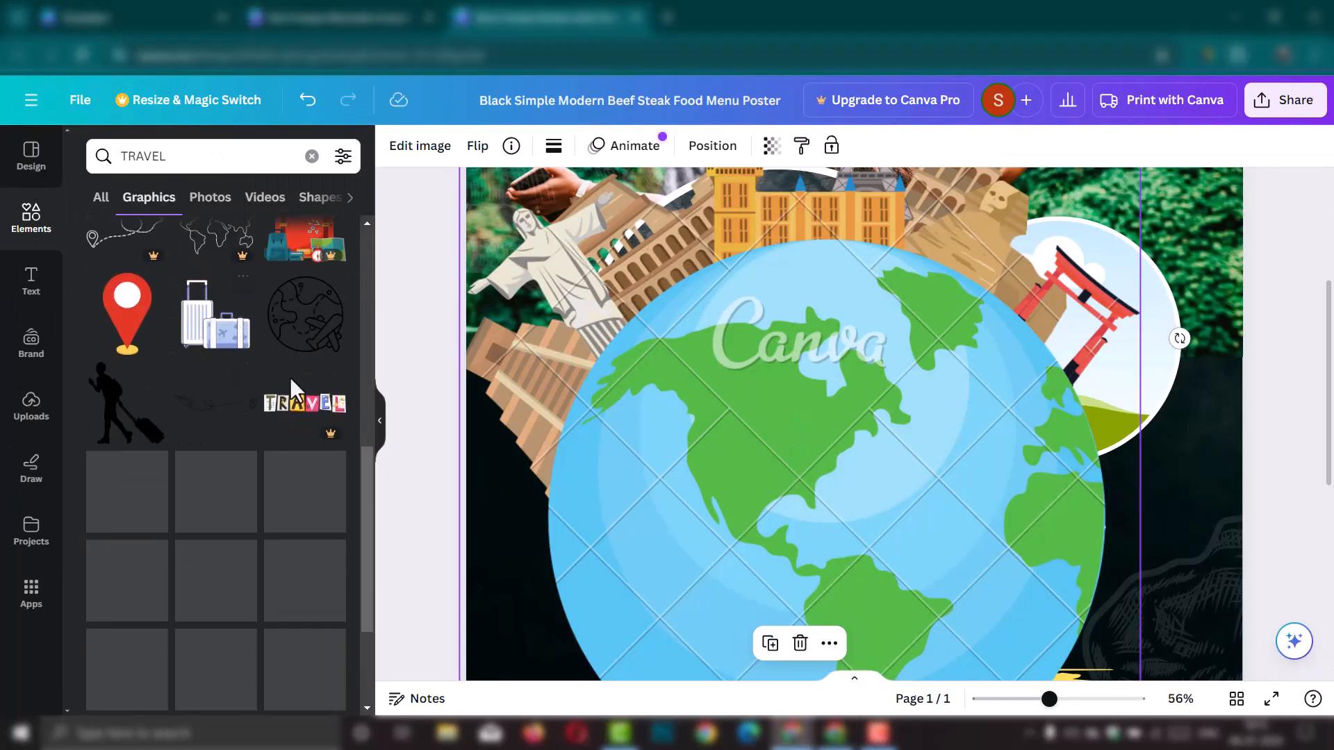
pyautogui.scroll(-3, 244, 349)
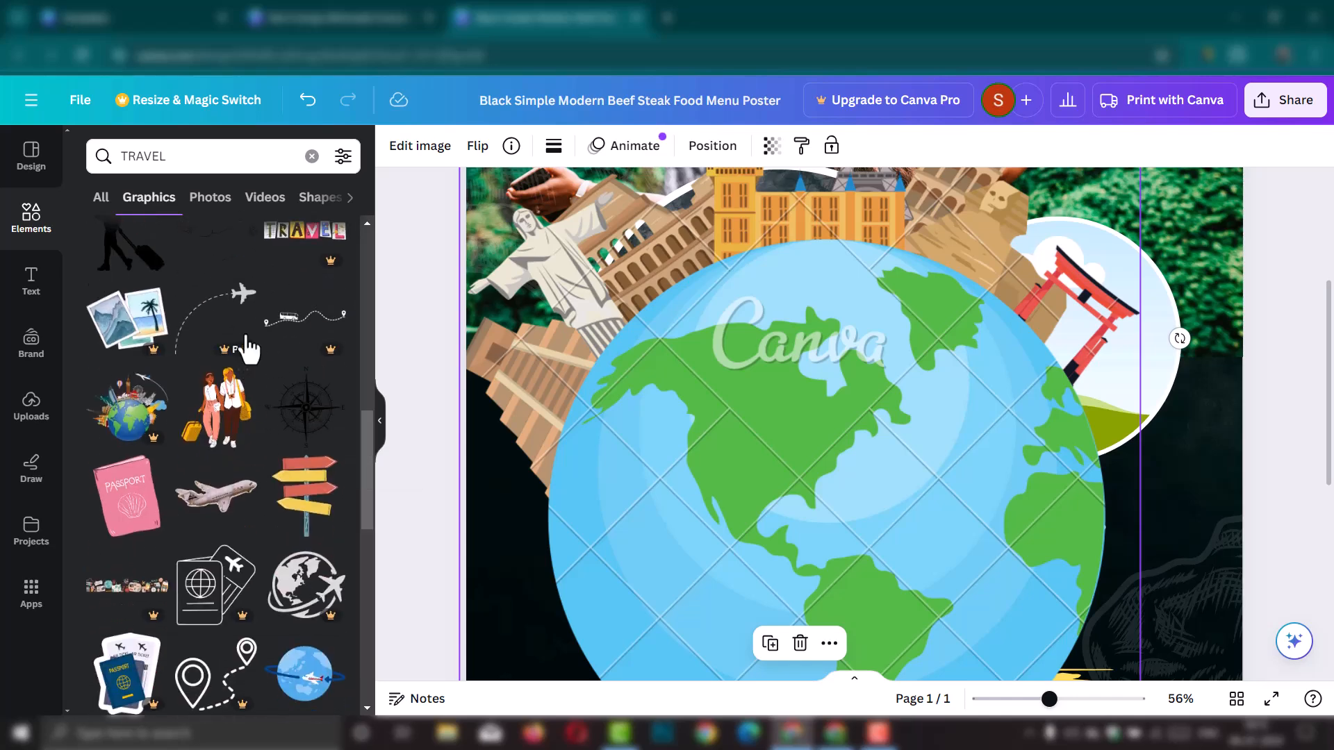
pyautogui.click(118, 333)
pyautogui.moveTo(867, 524); pyautogui.dragTo(834, 325)
pyautogui.moveTo(877, 436); pyautogui.dragTo(840, 406)
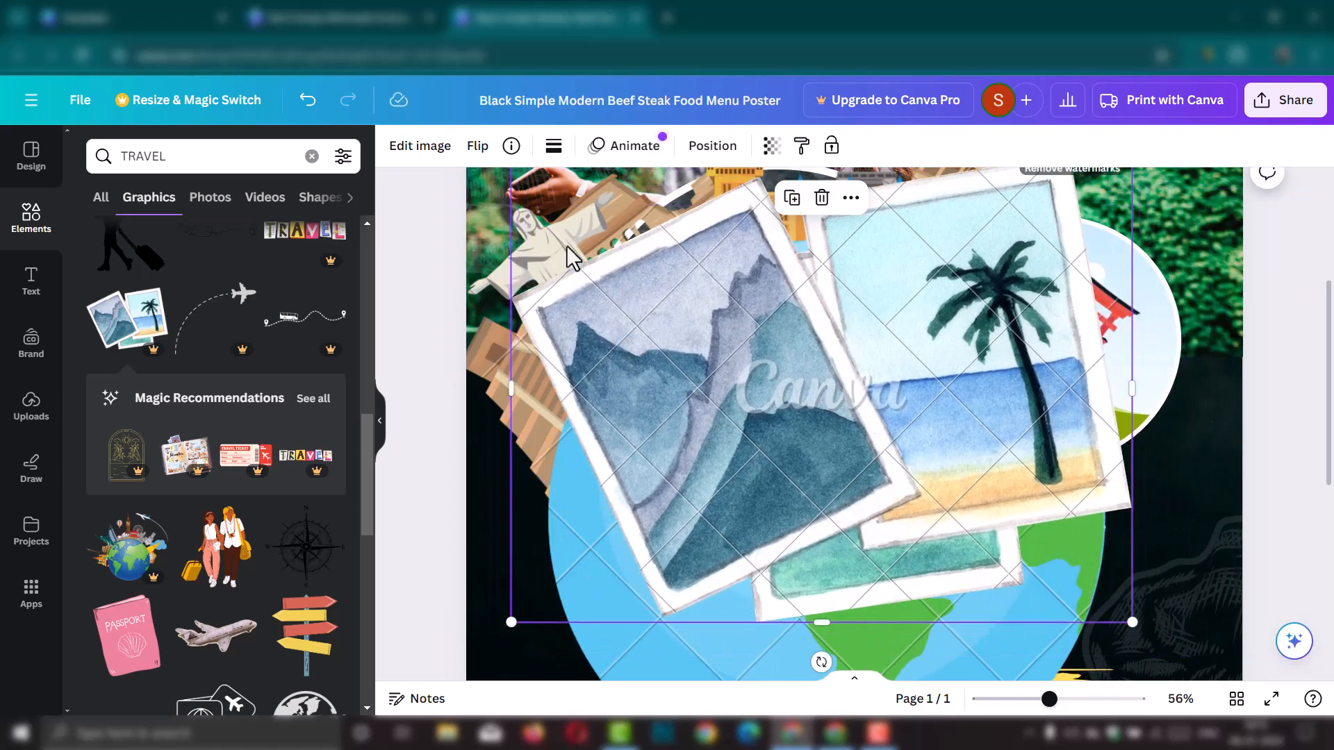
pyautogui.moveTo(1031, 505); pyautogui.dragTo(888, 507)
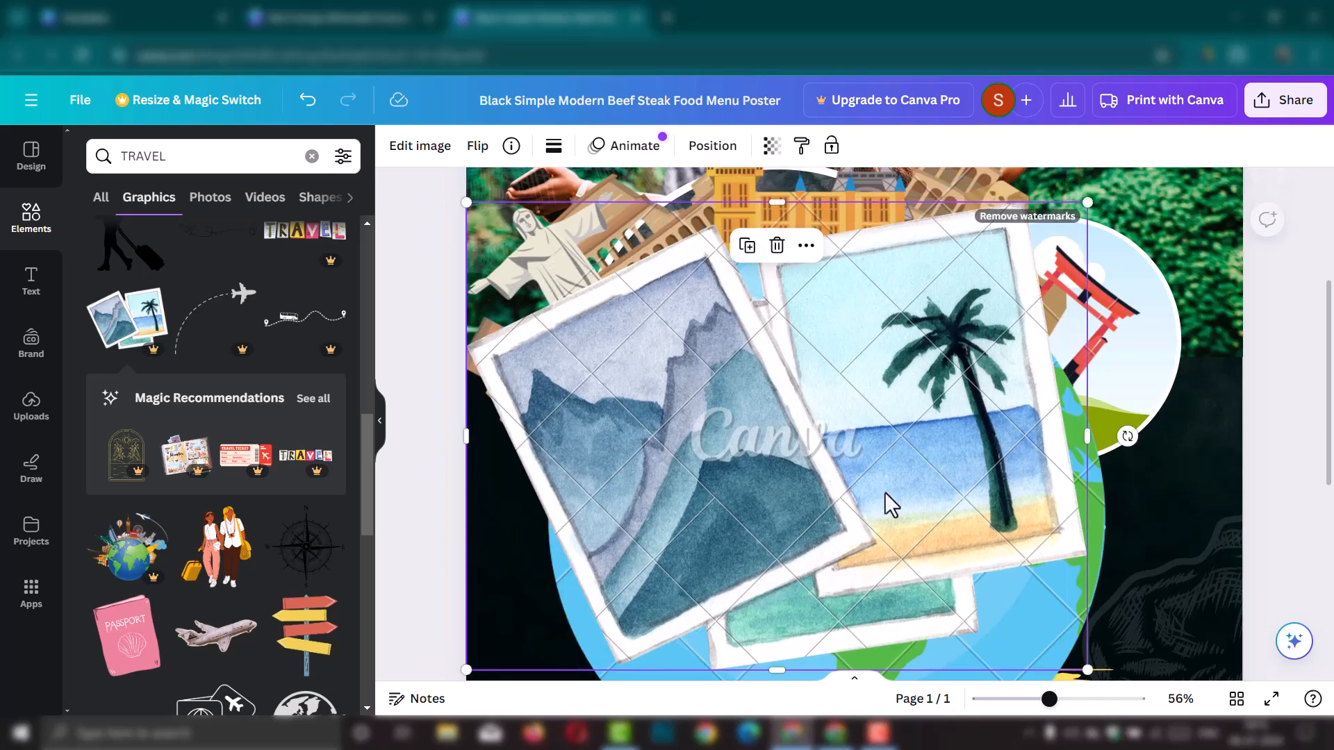
pyautogui.press('Delete')
pyautogui.click(832, 637)
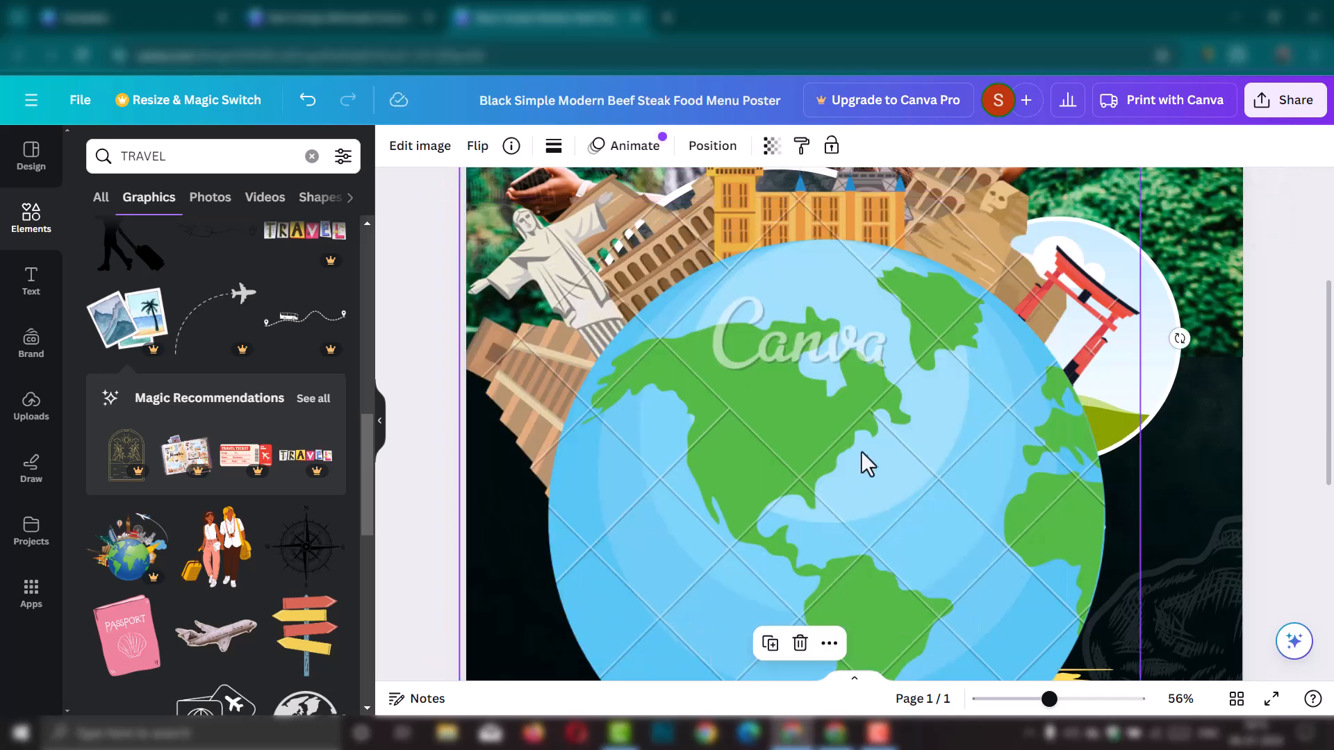
# Step: List the TRAVEL videos for the Beef Steak poster and browse the travel graphics in the ABC TRAVEL poster's window
pyautogui.click(268, 200)
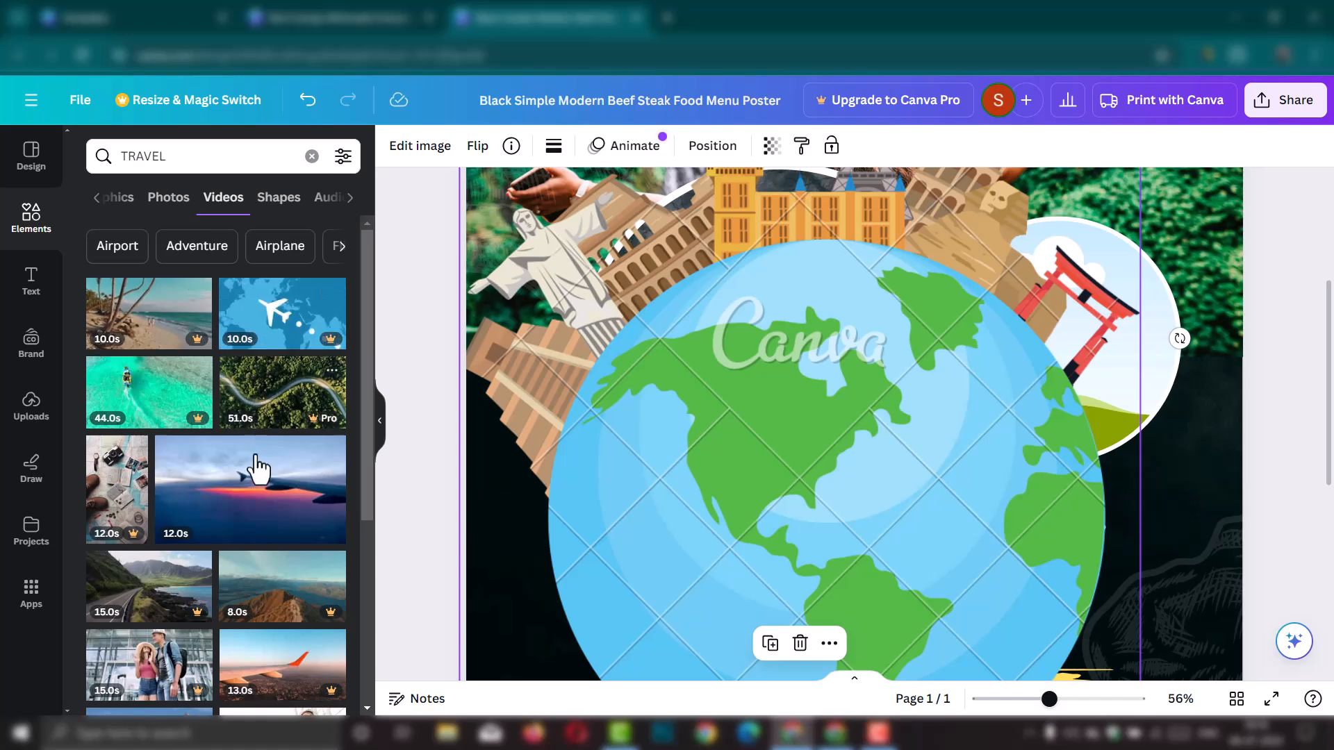
pyautogui.scroll(-4, 208, 445)
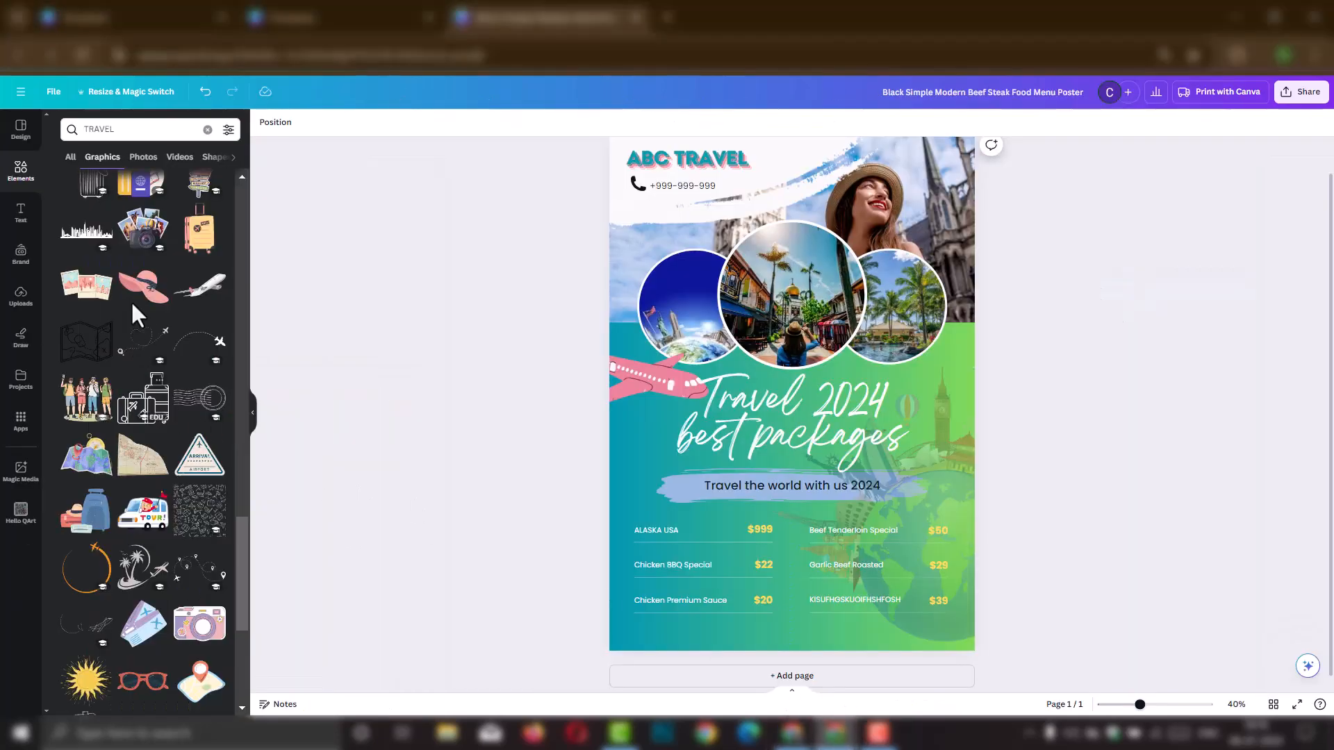
pyautogui.scroll(-10, 139, 306)
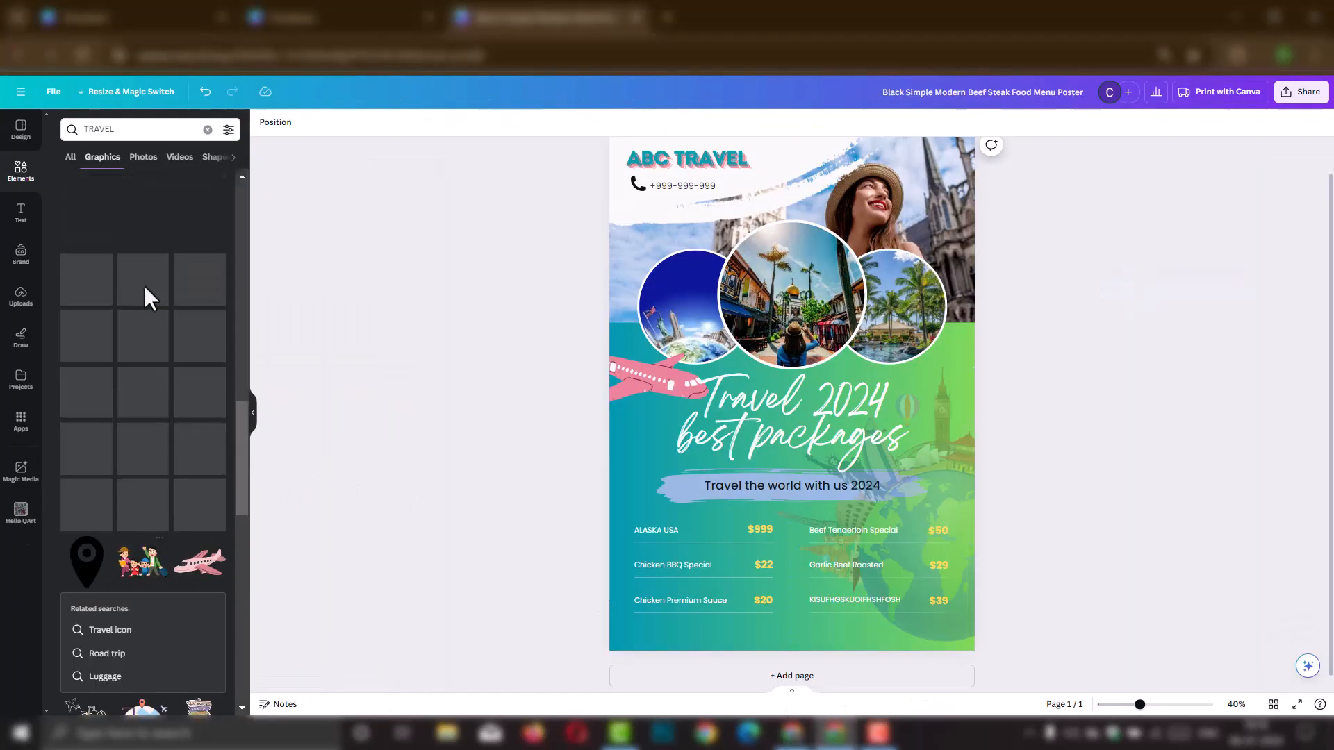
pyautogui.scroll(3, 392, 323)
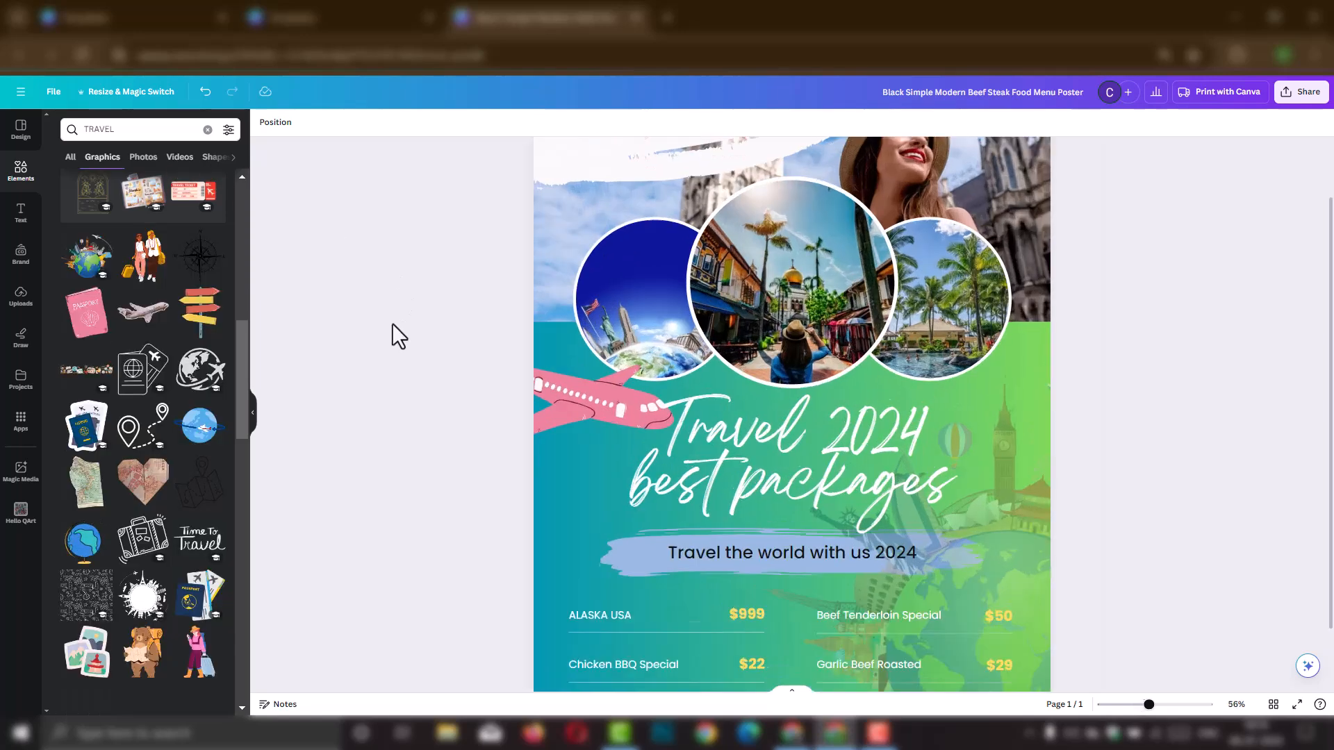
# Step: Set the browser zoom to 100% and browse the TRAVEL videos offered for the ABC TRAVEL poster
pyautogui.hotkey('ctrl', '+')
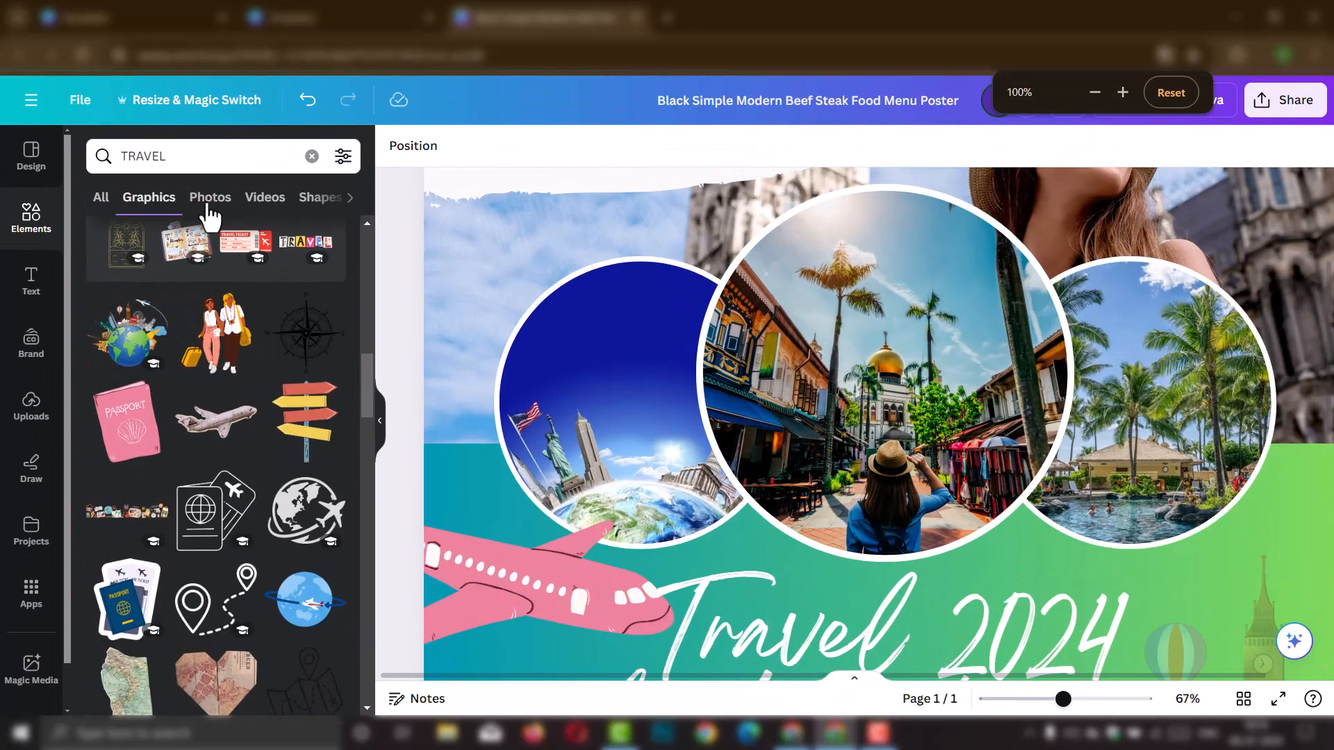
pyautogui.click(265, 198)
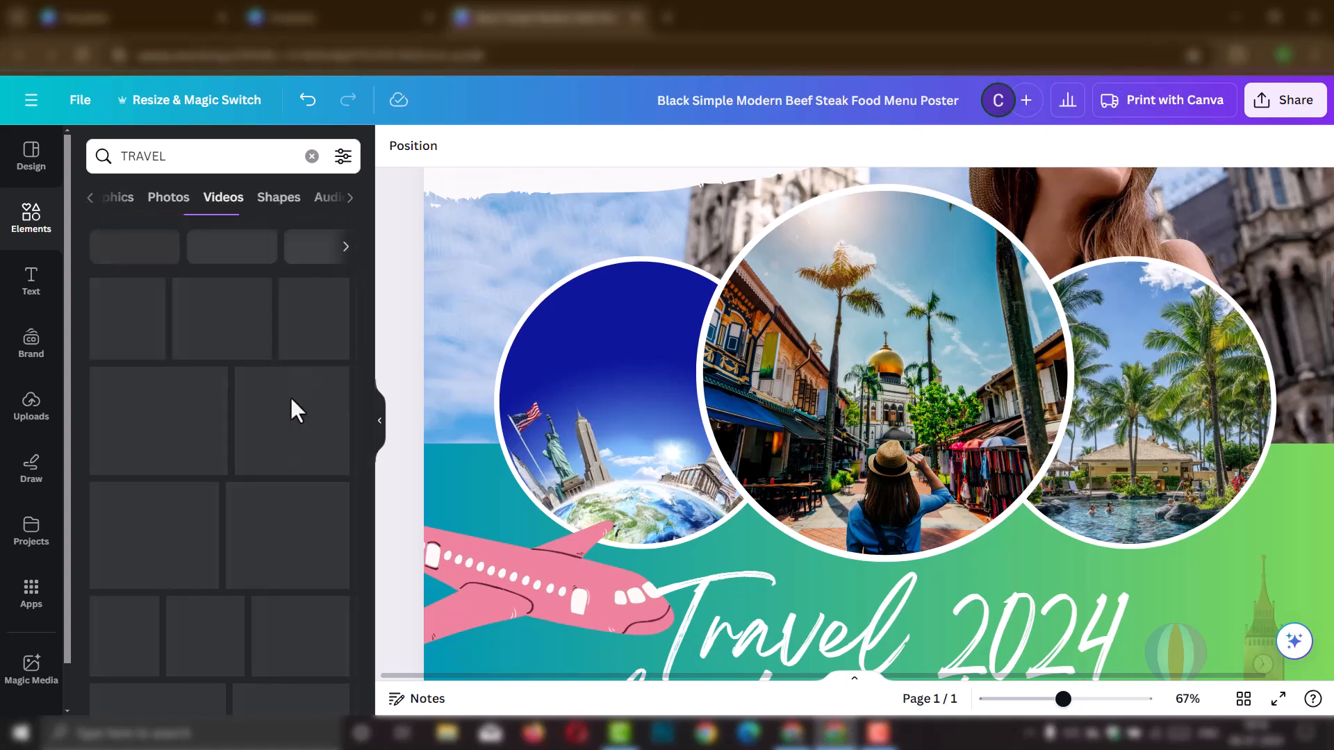
pyautogui.scroll(-3, 225, 411)
pyautogui.scroll(3, 217, 382)
pyautogui.scroll(-10, 212, 539)
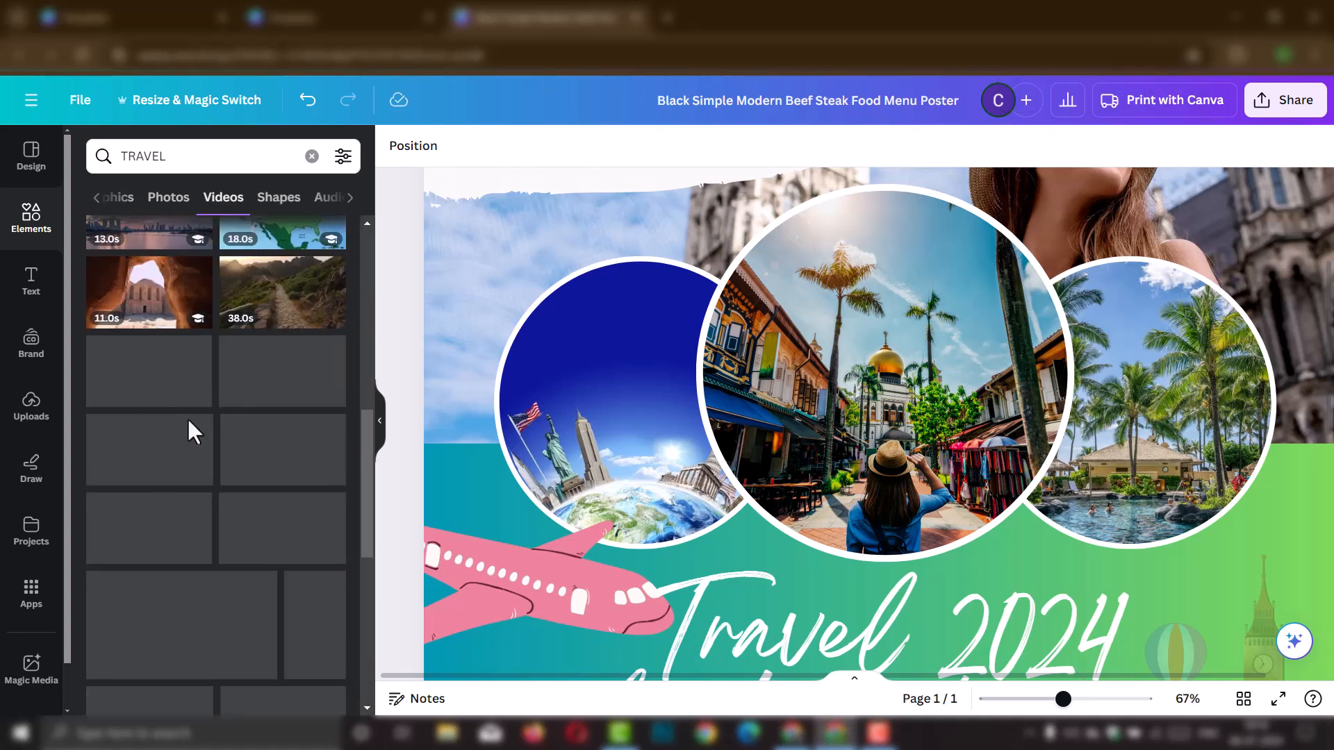
pyautogui.scroll(-3, 208, 410)
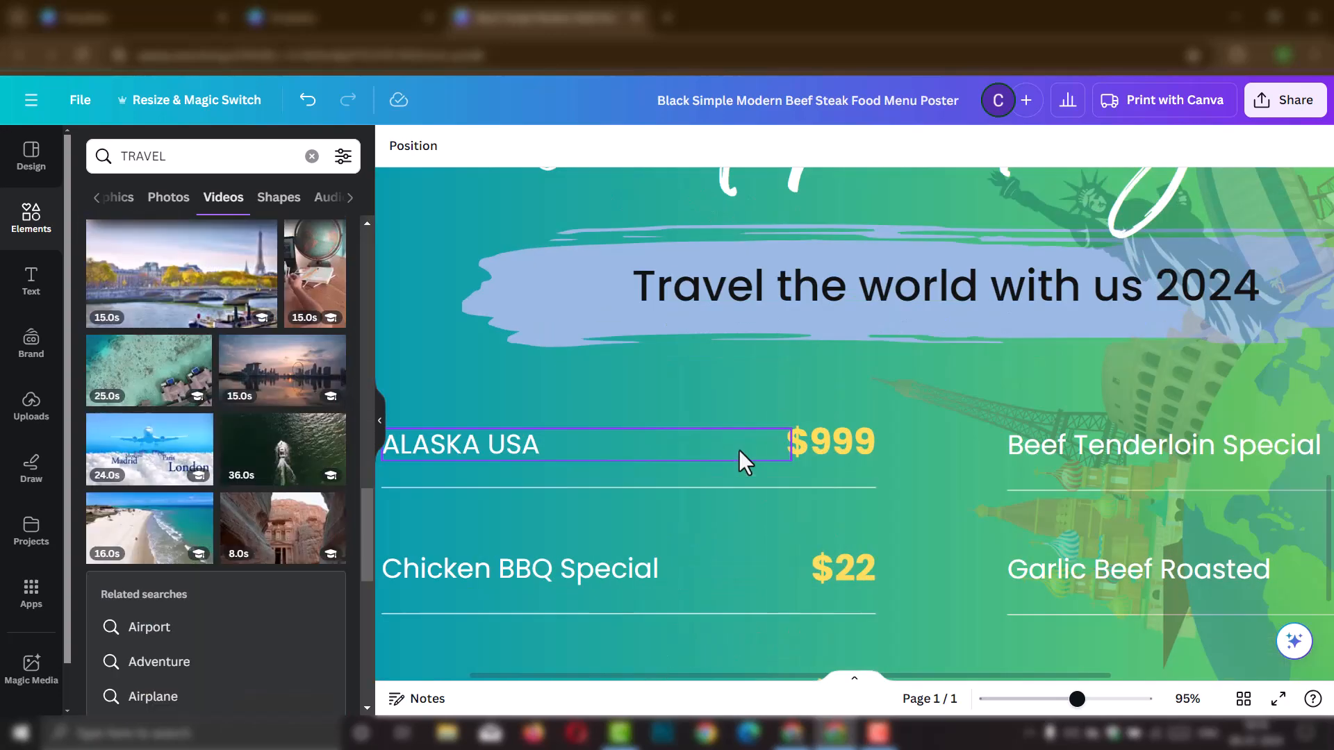
# Step: Look over the whole ABC TRAVEL poster and delete all of its elements, keeping only the gradient background
pyautogui.scroll(-4, 737, 444)
pyautogui.scroll(2, 735, 440)
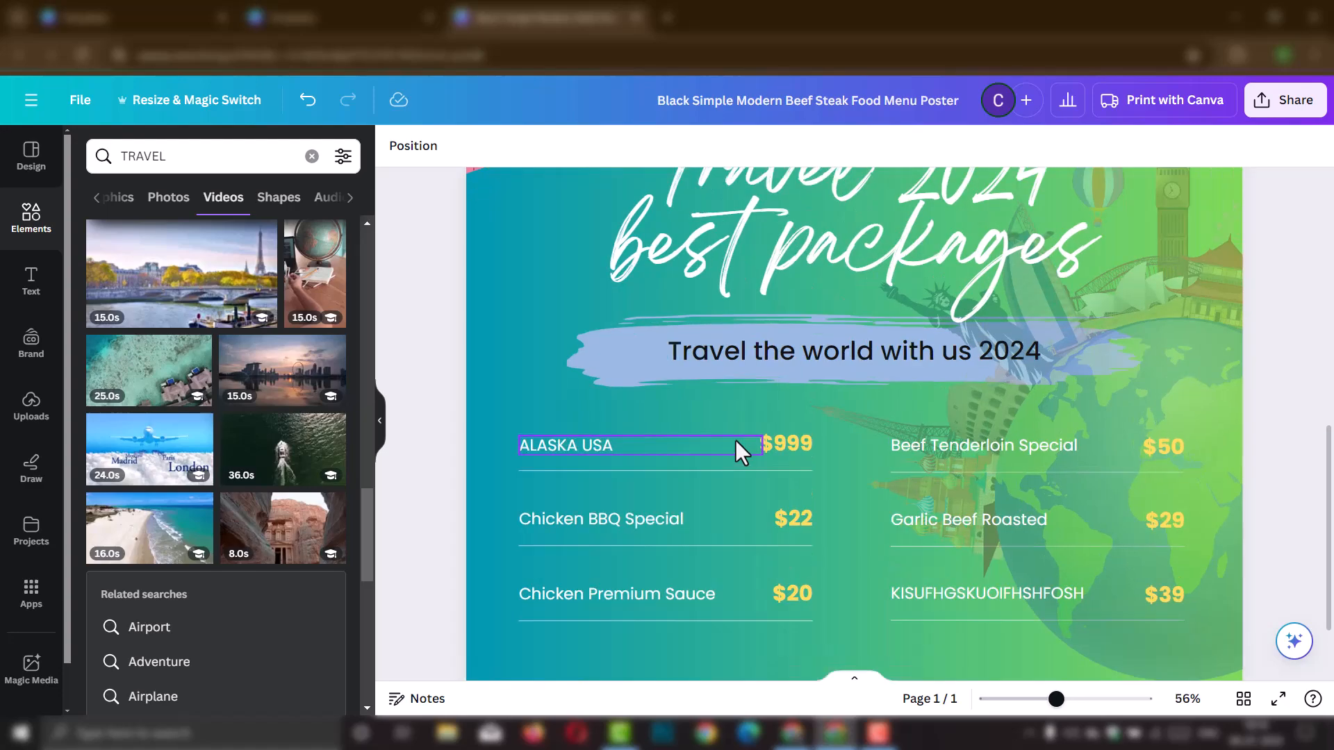
pyautogui.scroll(-2, 735, 440)
pyautogui.scroll(5, 732, 446)
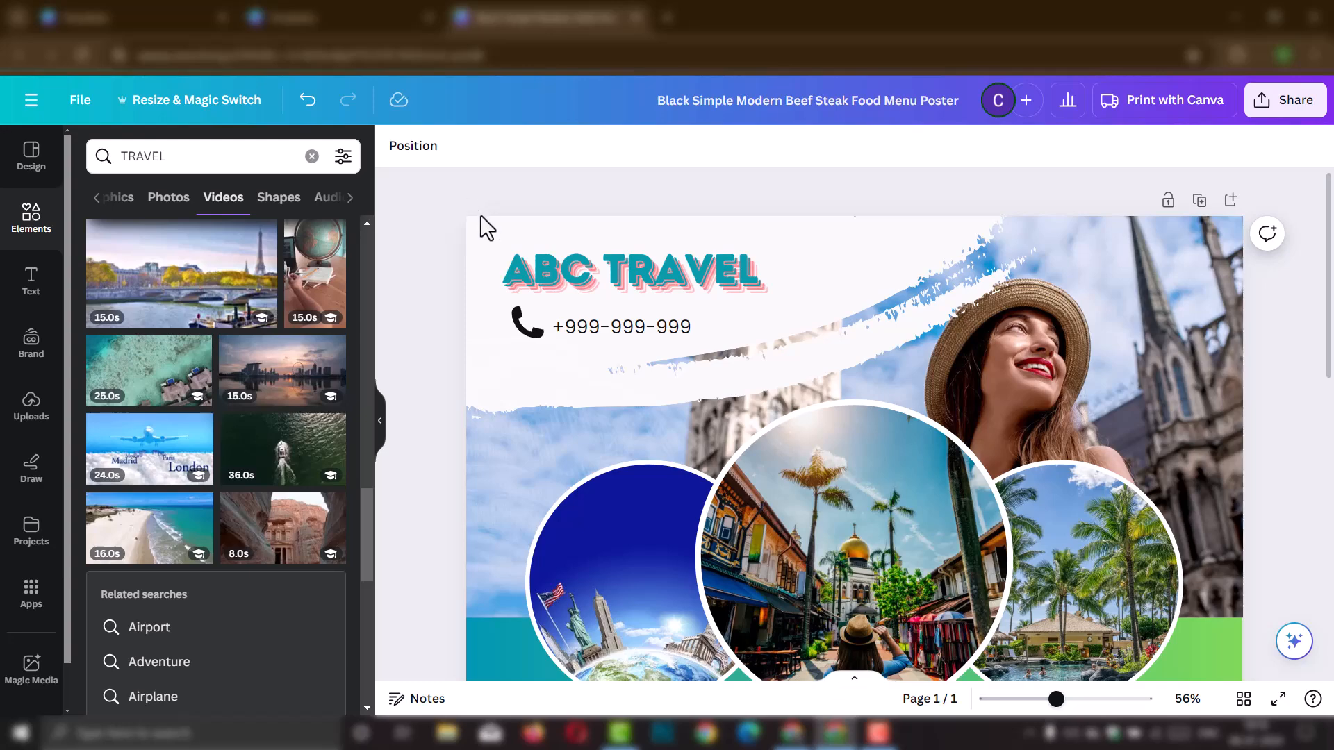
pyautogui.scroll(-3, 542, 354)
pyautogui.scroll(-5, 550, 356)
pyautogui.scroll(8, 715, 396)
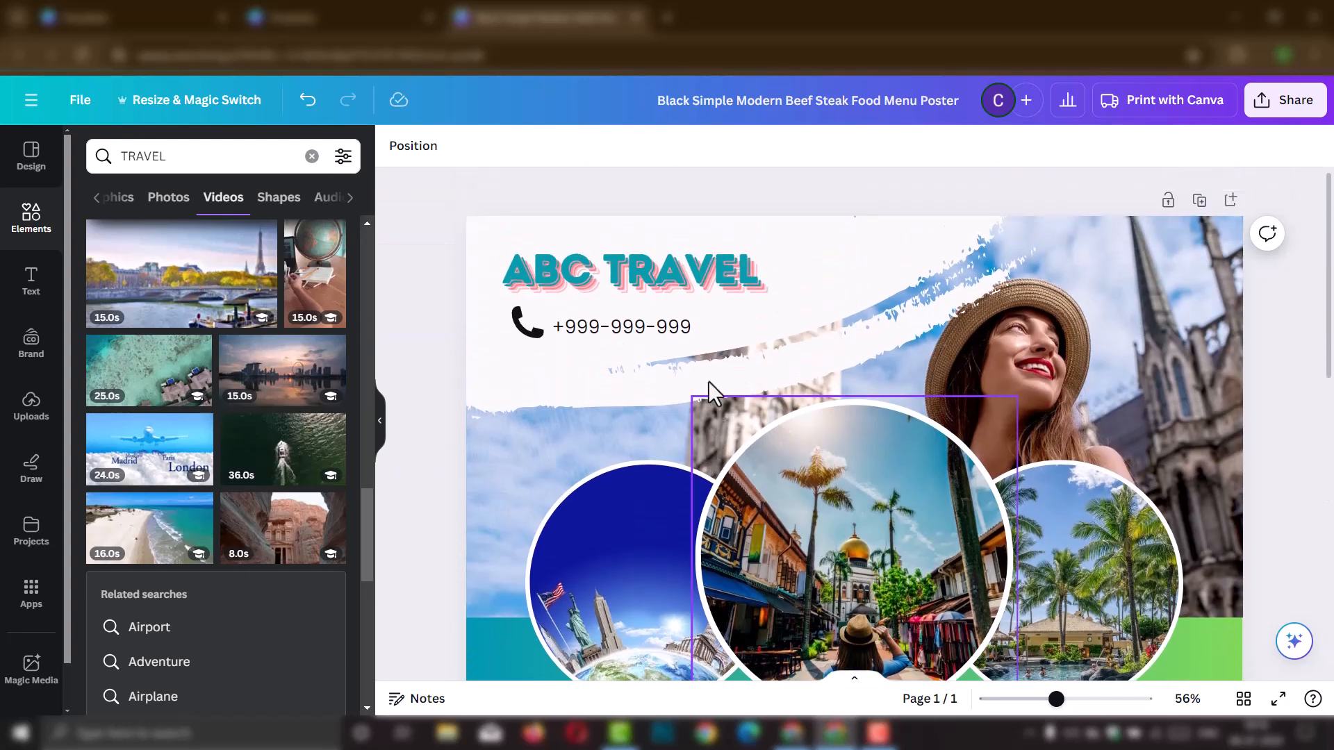
pyautogui.hotkey('ctrl', 'a')
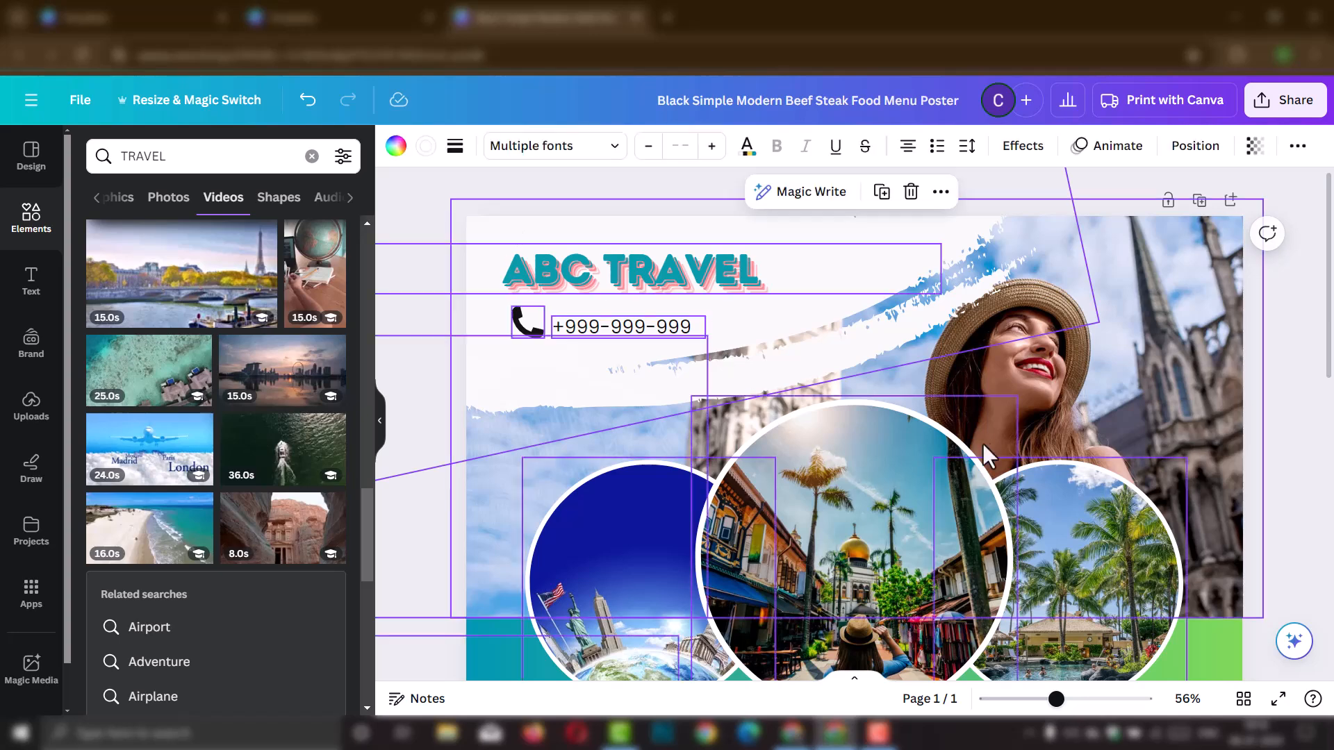
pyautogui.press('Delete')
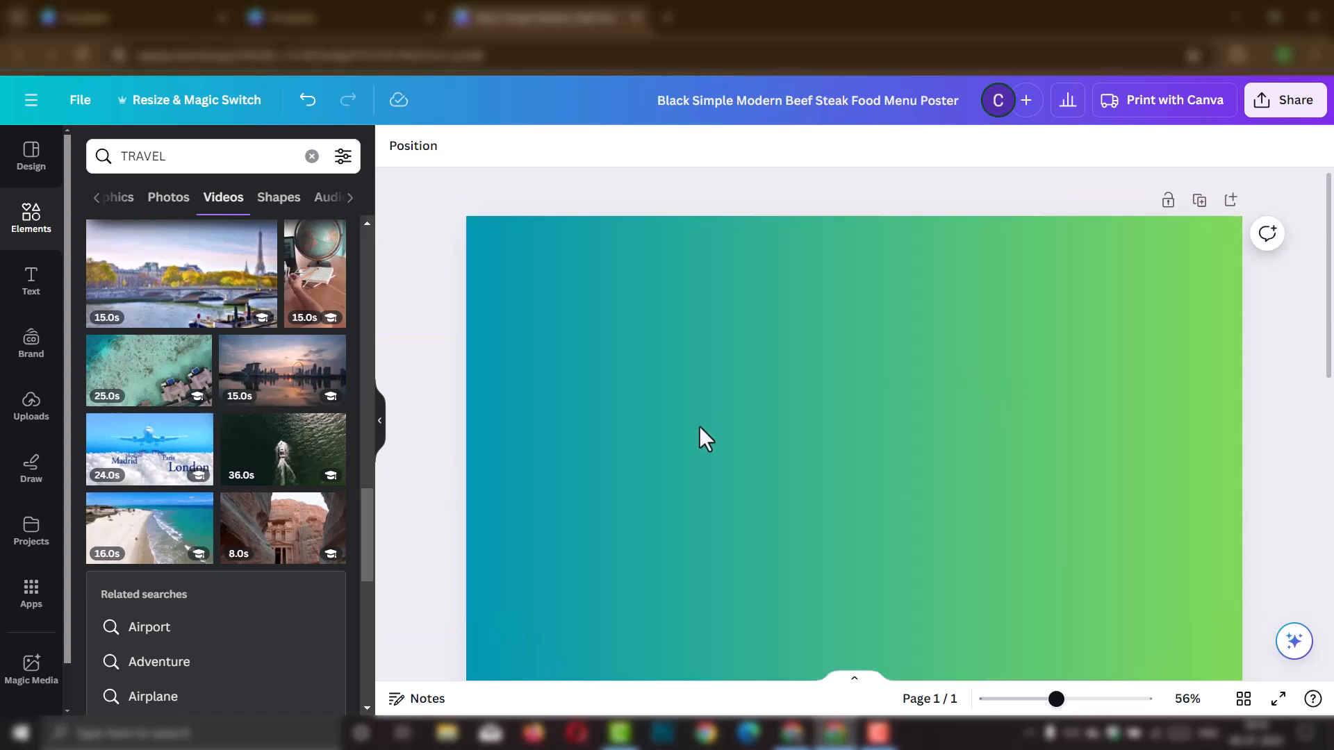
# Step: Clear the Beef Steak poster in the other window to a blank page and add the photo of the man with outstretched arms by the sea
pyautogui.click(771, 424)
pyautogui.press('Delete')
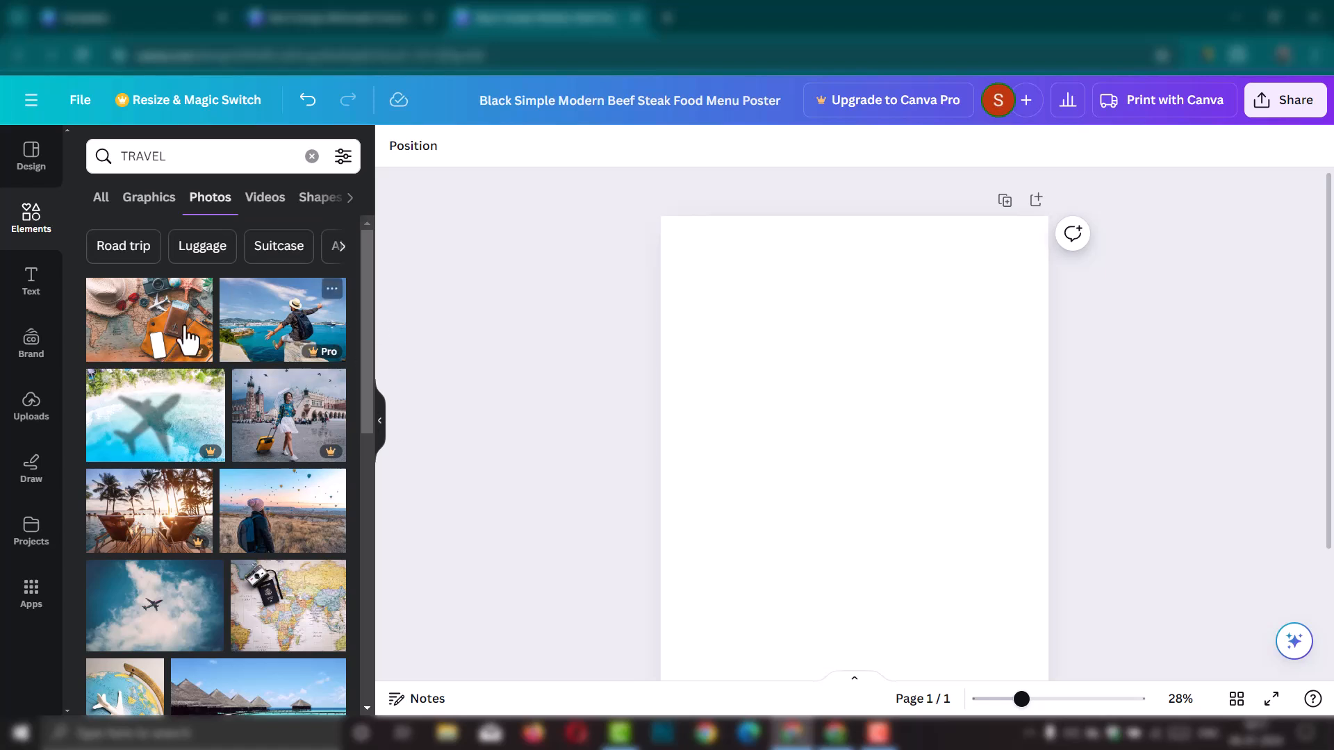
pyautogui.click(278, 342)
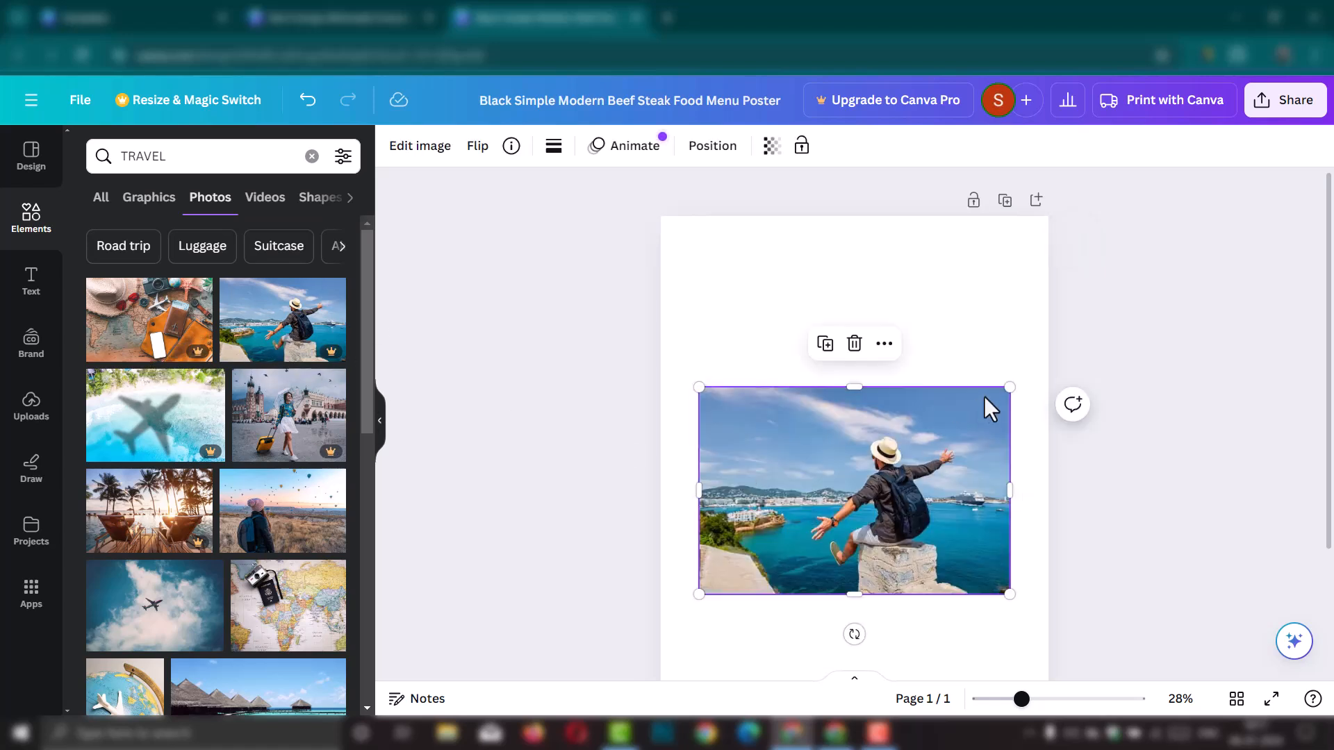
# Step: Enlarge the seaside traveller photo beyond the page width and place it across the lower part of the page
pyautogui.moveTo(1009, 387); pyautogui.dragTo(1331, 168)
pyautogui.moveTo(886, 474); pyautogui.dragTo(715, 524)
pyautogui.moveTo(812, 489); pyautogui.dragTo(817, 516)
pyautogui.scroll(-1, 853, 503)
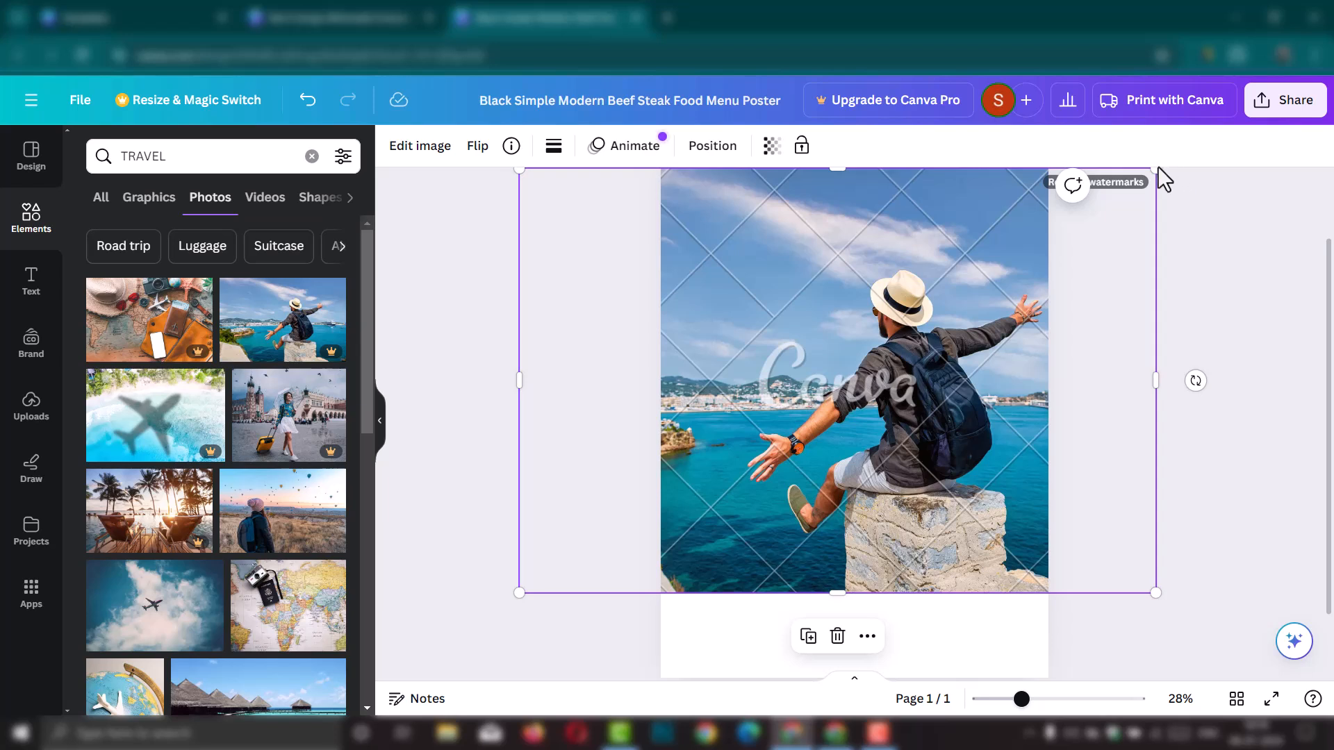
pyautogui.moveTo(1155, 169); pyautogui.dragTo(981, 280)
pyautogui.moveTo(782, 465); pyautogui.dragTo(881, 560)
pyautogui.scroll(-1, 883, 491)
pyautogui.moveTo(907, 481)
pyautogui.mouseDown()
pyautogui.moveTo(903, 401)
pyautogui.moveTo(915, 438)
pyautogui.moveTo(896, 480)
pyautogui.mouseUp()
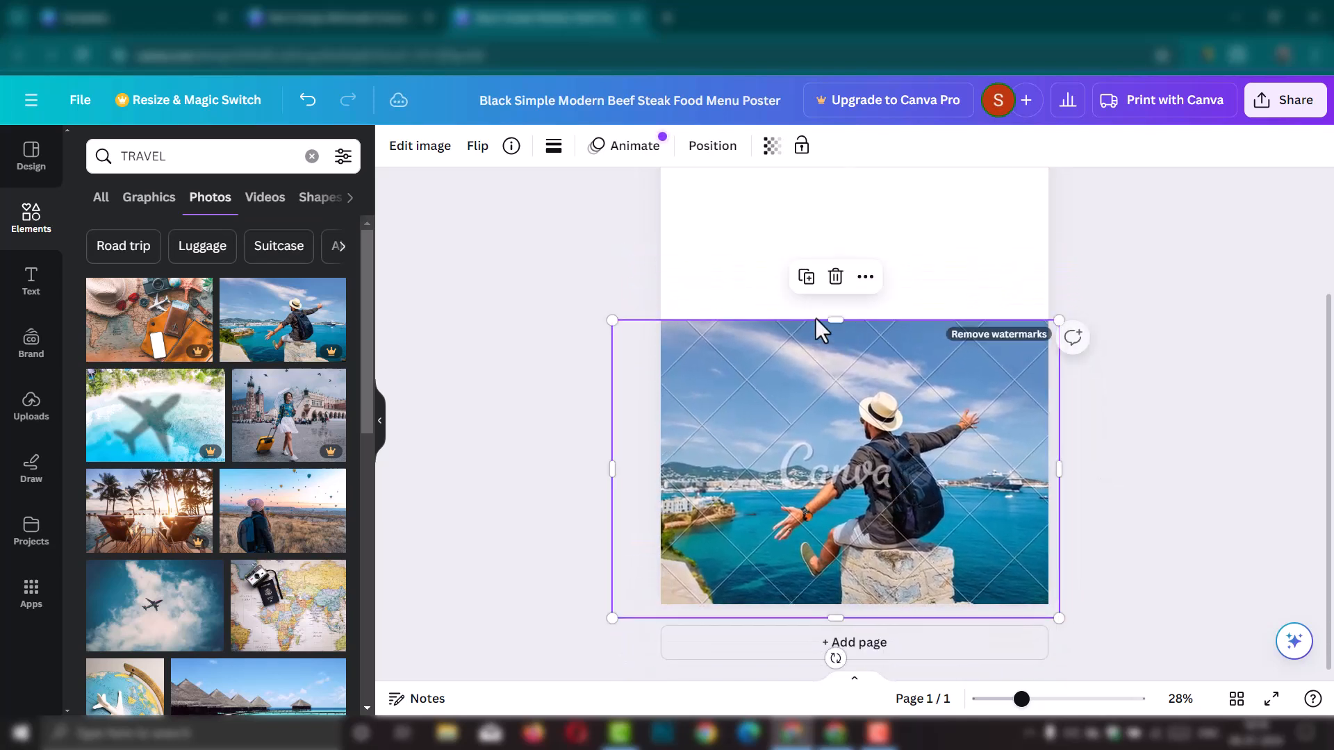
# Step: Set the blank page's background to the solid light blue from the default colours
pyautogui.click(746, 257)
pyautogui.rightClick(745, 241)
pyautogui.click(540, 253)
pyautogui.click(395, 147)
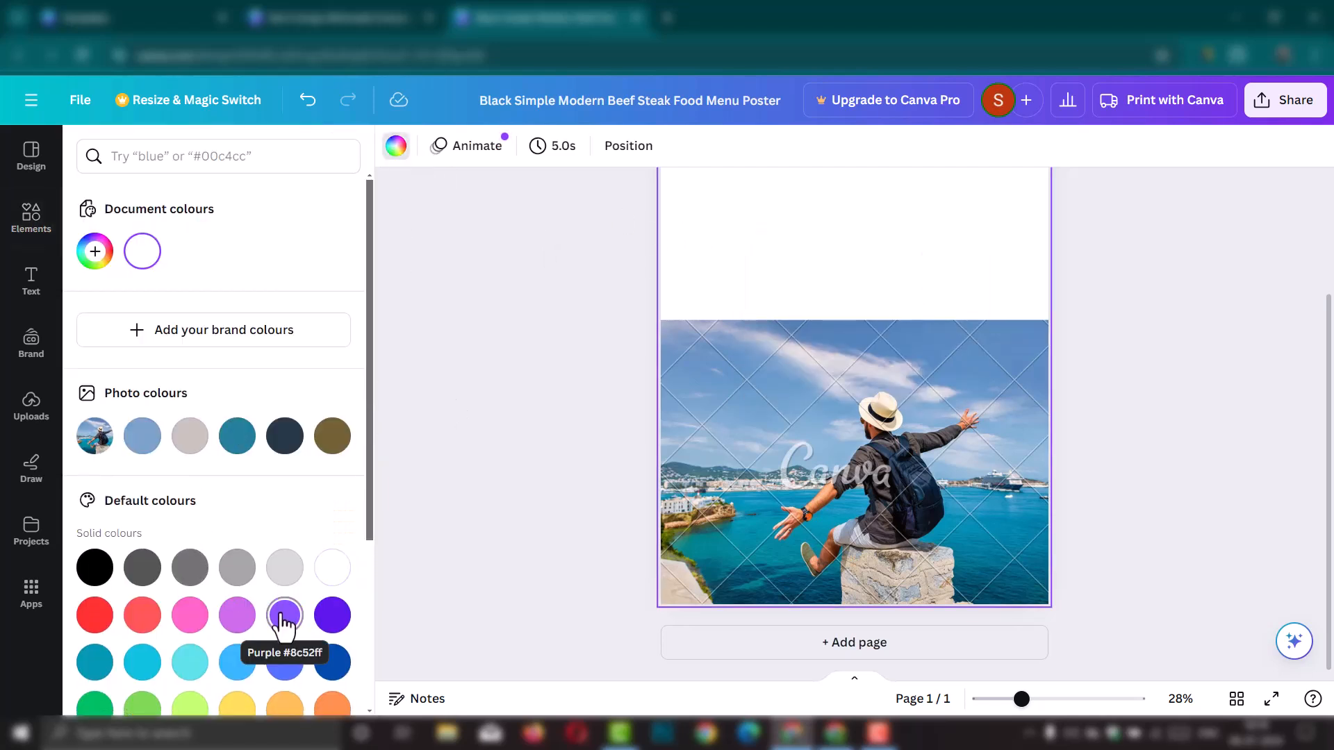
pyautogui.click(237, 662)
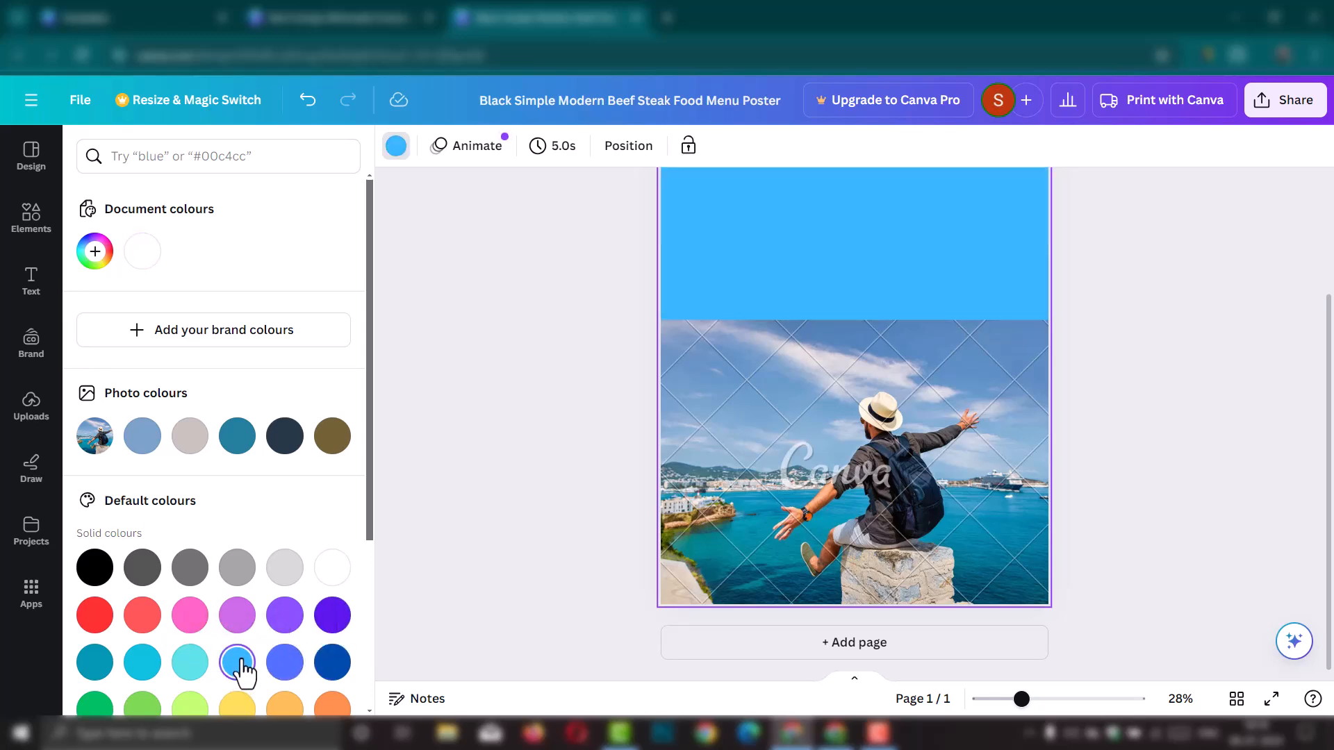
pyautogui.click(1002, 327)
pyautogui.click(1173, 341)
pyautogui.scroll(3, 938, 420)
pyautogui.scroll(-2, 915, 433)
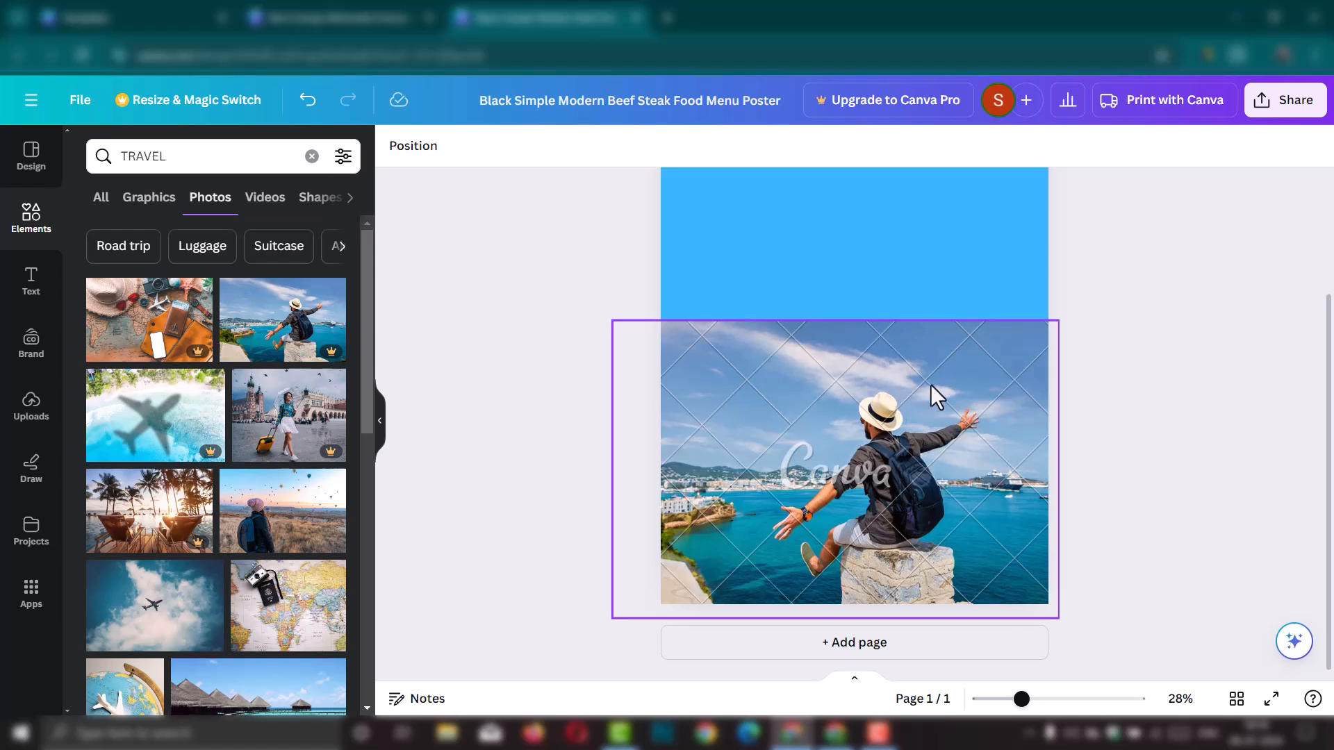
# Step: Try to remove the background of the watermarked seaside traveller photo with BG Remover
pyautogui.click(896, 452)
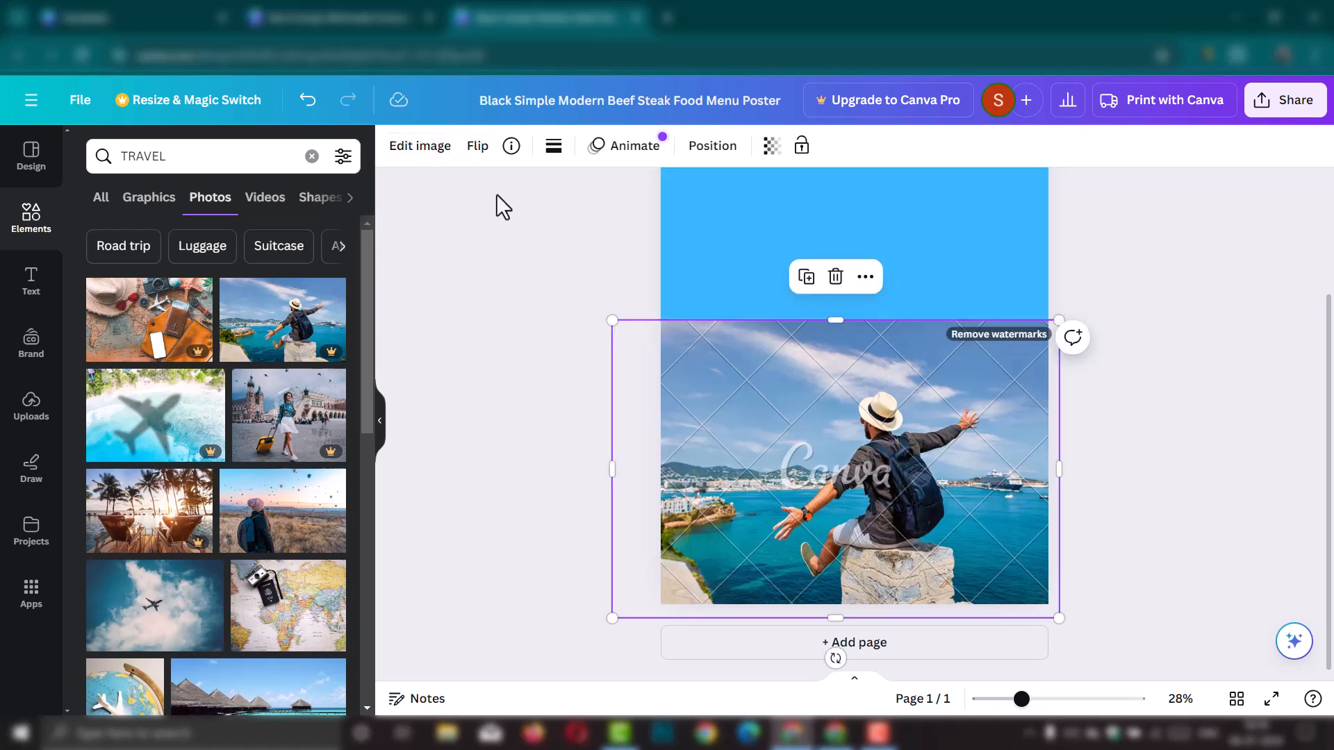
pyautogui.click(440, 161)
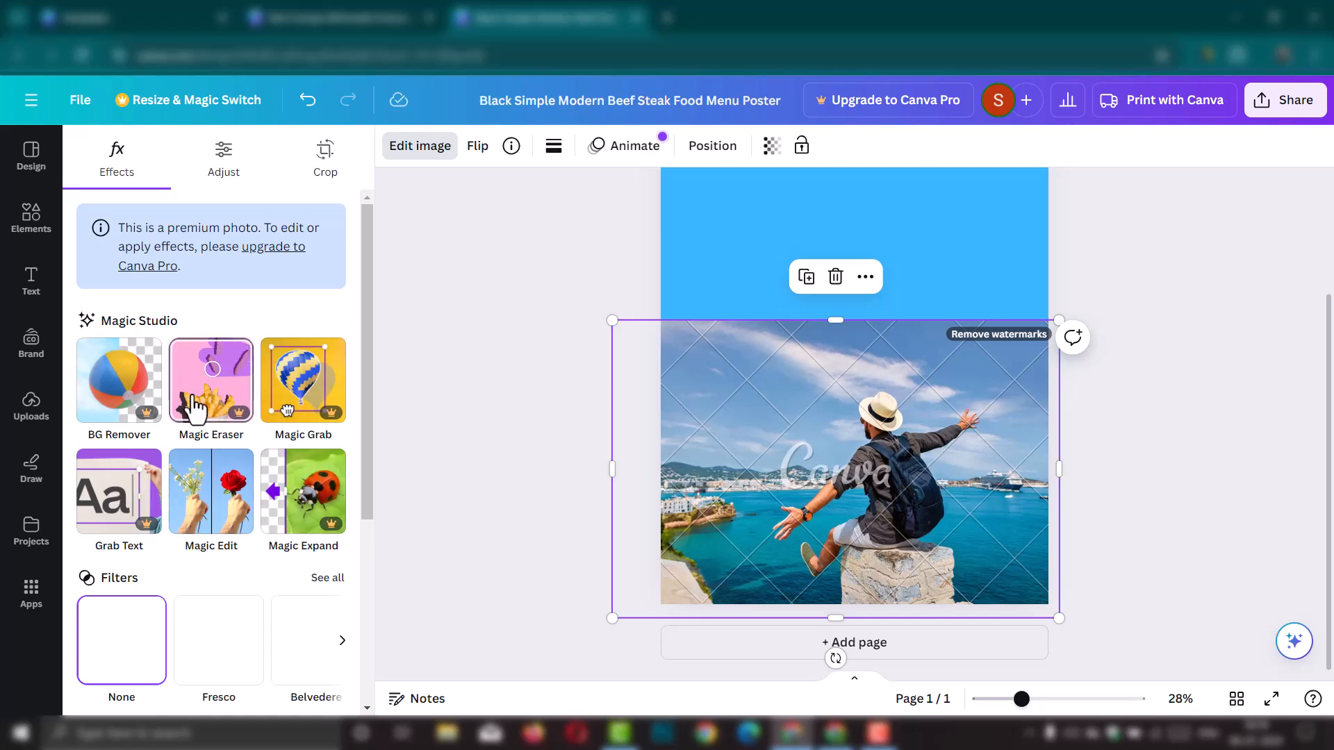
pyautogui.click(141, 395)
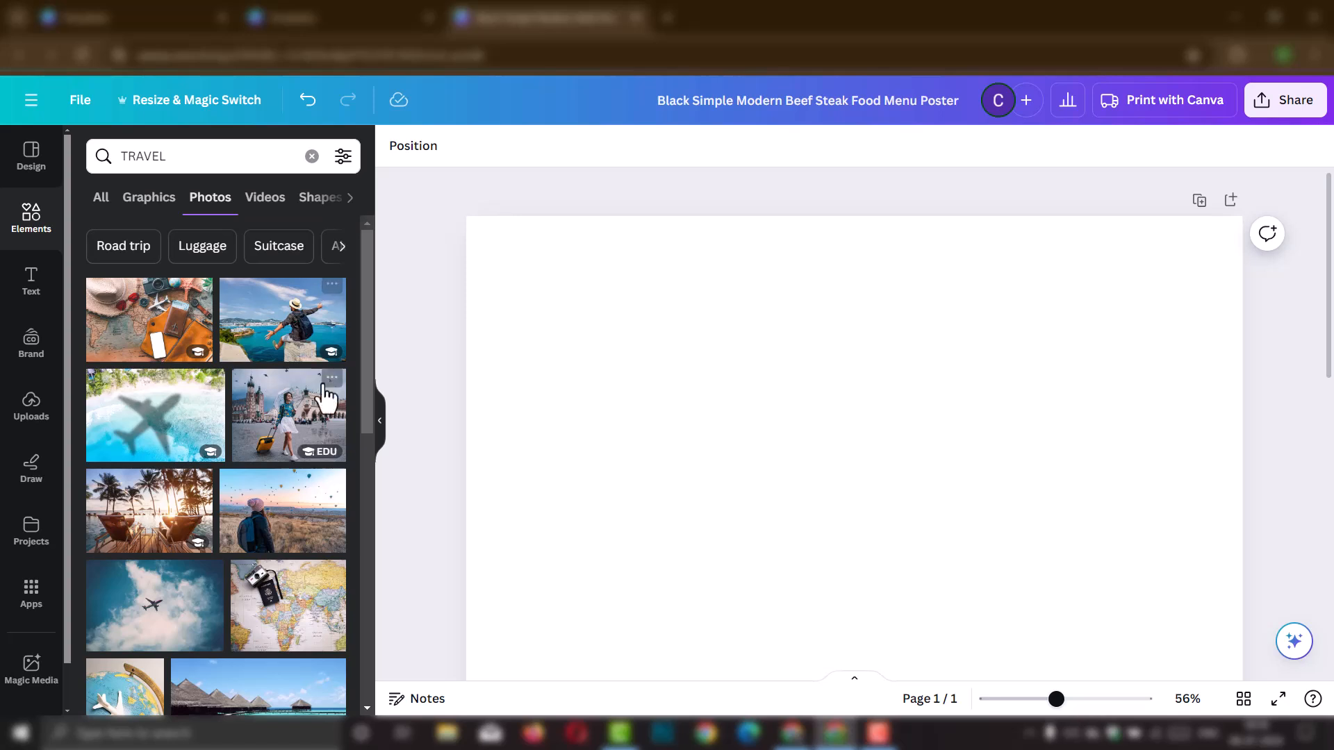
# Step: In the other account's window, add the photo of the man with outstretched arms by the sea and enlarge it slightly
pyautogui.click(280, 336)
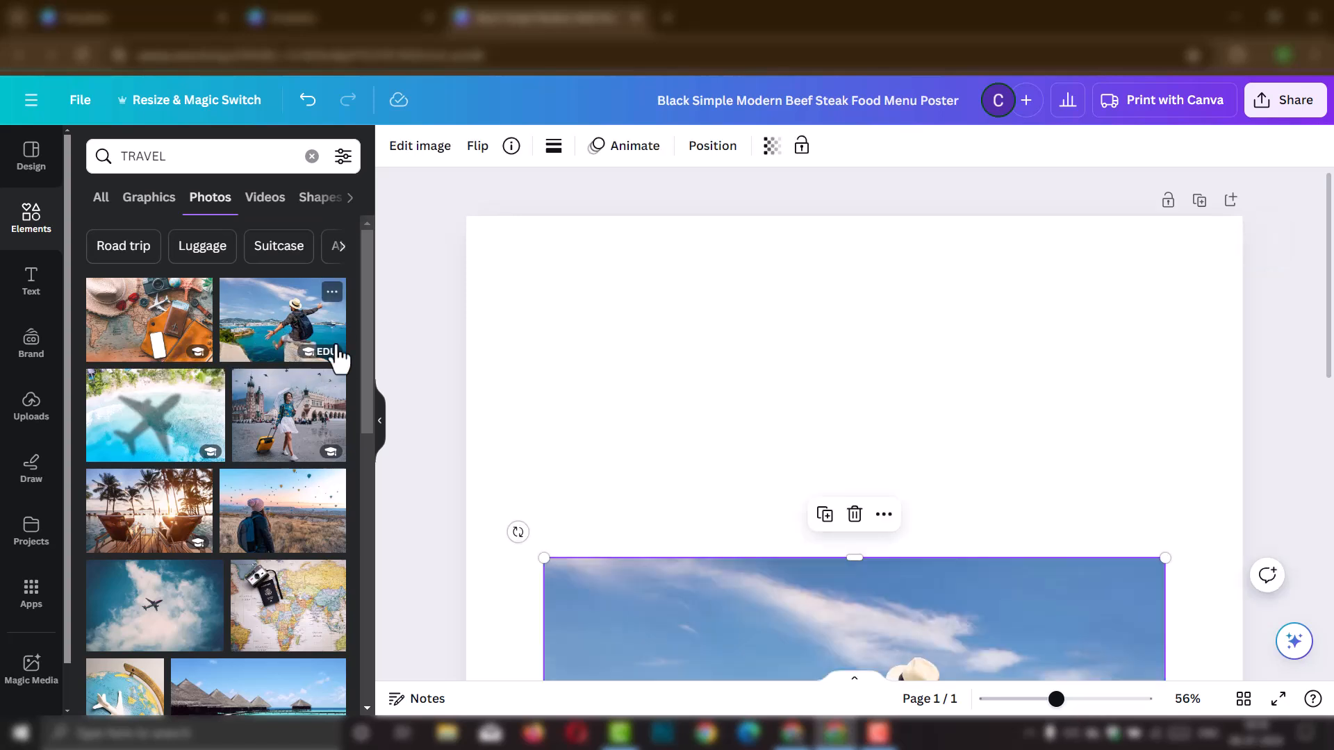
pyautogui.moveTo(848, 583); pyautogui.dragTo(805, 268)
pyautogui.moveTo(1124, 659); pyautogui.dragTo(1209, 716)
pyautogui.scroll(-8, 905, 477)
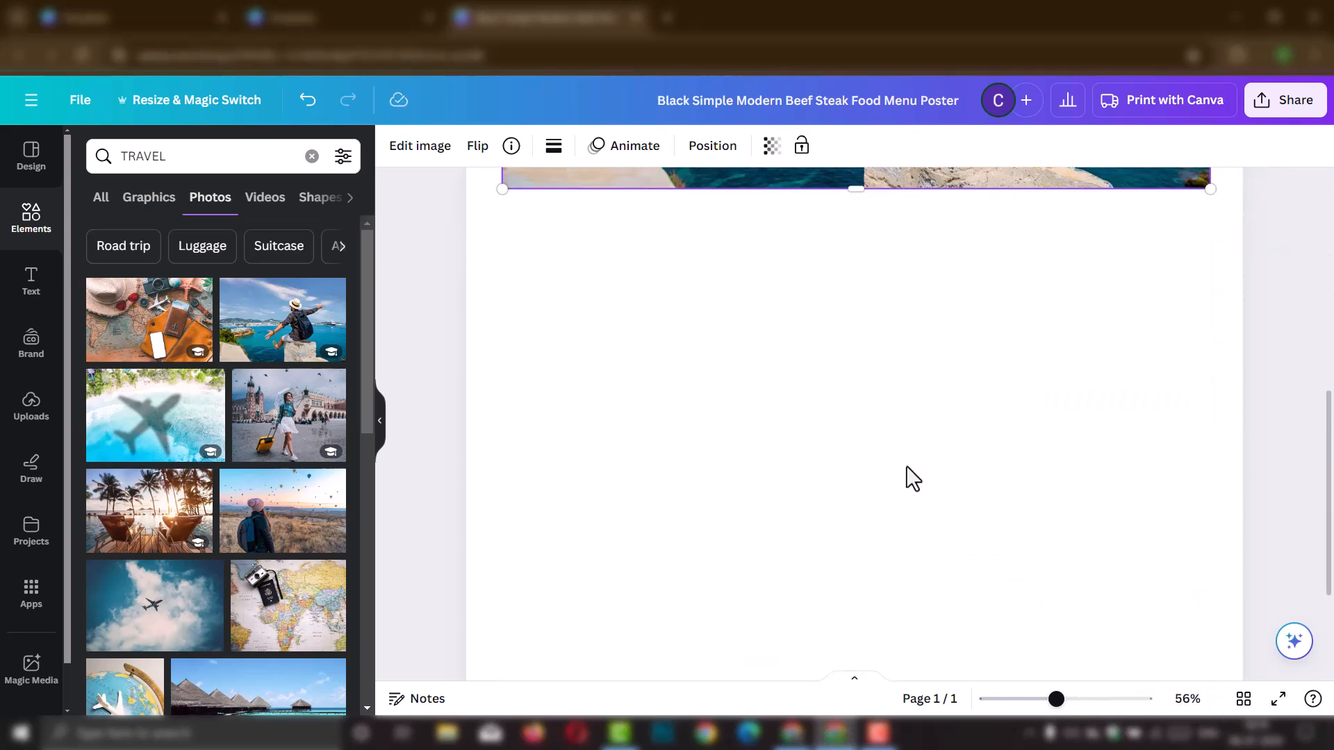
# Step: Place the seaside traveller photo along the page's lower edge and enlarge it to the full page width
pyautogui.scroll(5, 908, 464)
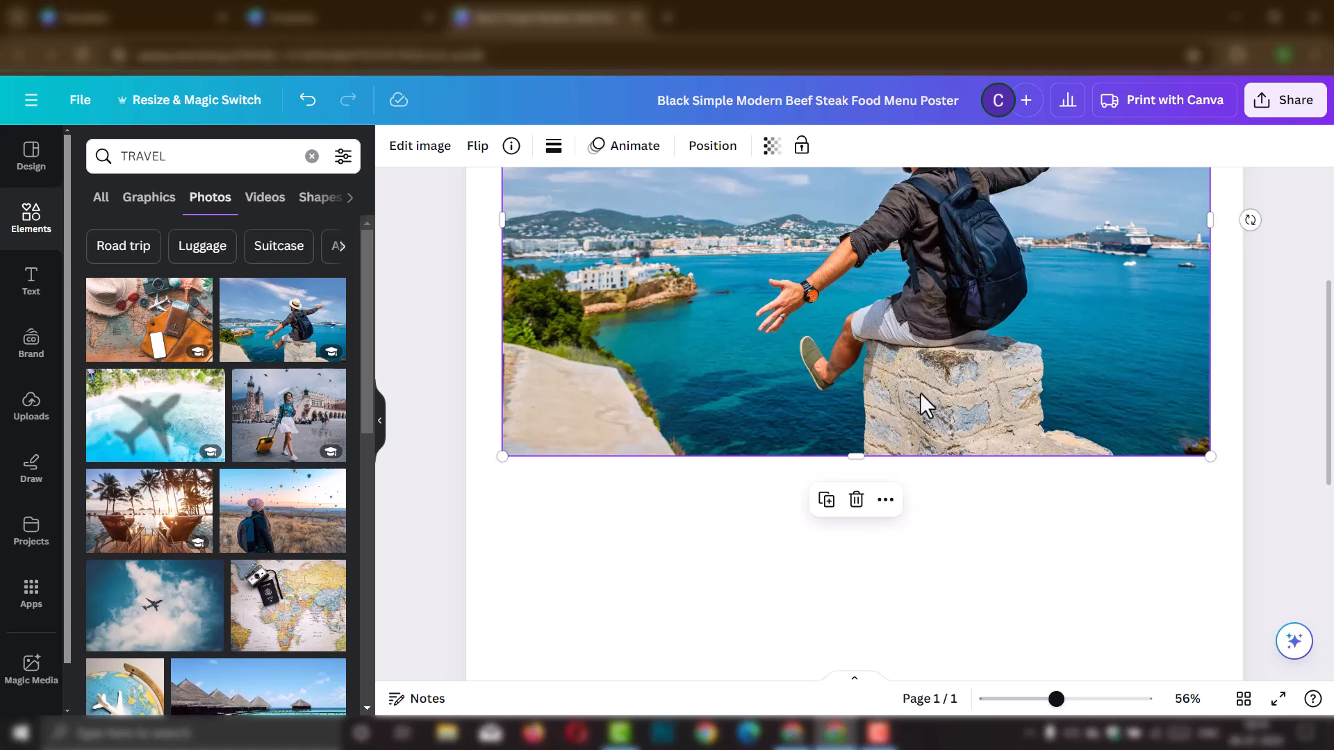
pyautogui.keyDown('ctrl'); pyautogui.scroll(-4, 919, 393); pyautogui.keyUp('ctrl')
pyautogui.moveTo(916, 398); pyautogui.dragTo(931, 580)
pyautogui.scroll(-3, 932, 581)
pyautogui.moveTo(931, 447); pyautogui.dragTo(942, 546)
pyautogui.moveTo(1042, 322); pyautogui.dragTo(1086, 296)
pyautogui.click(1155, 317)
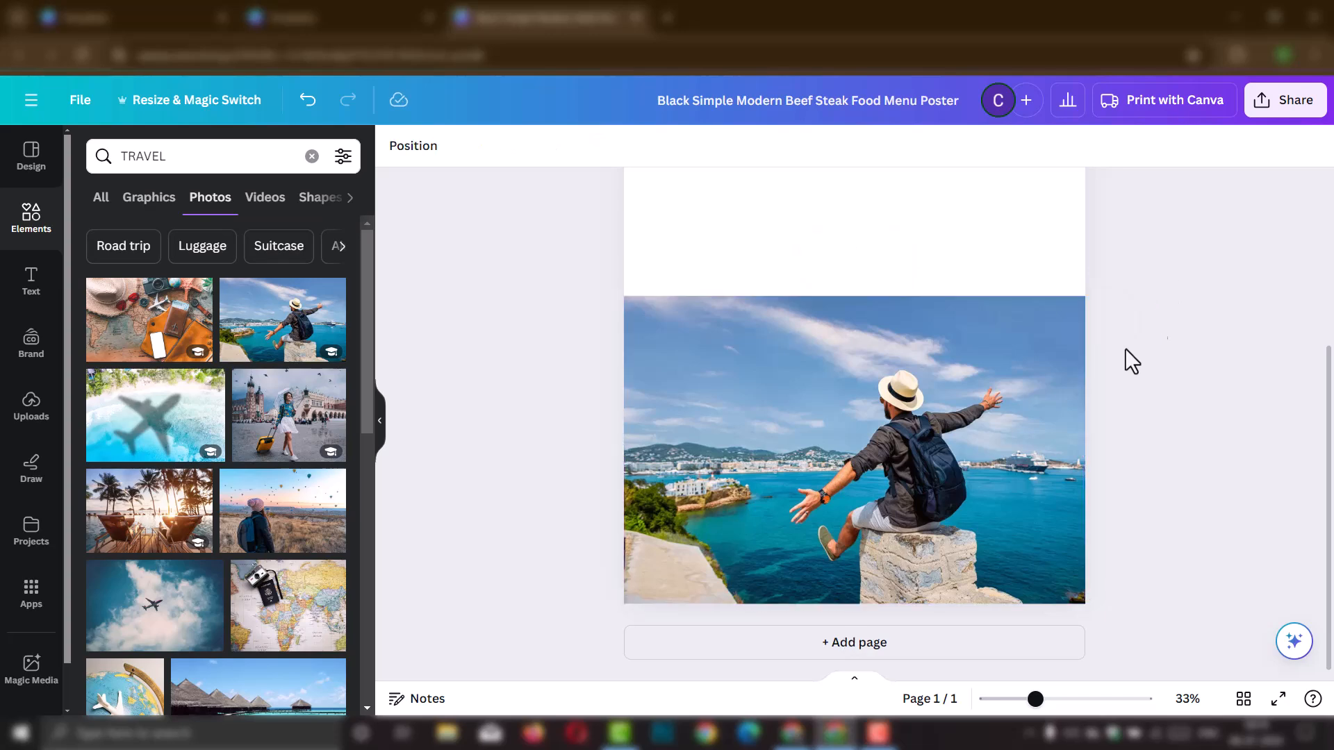
# Step: Try the default solid blues as the page background, settling on the medium blue between light blue and dark blue
pyautogui.click(34, 295)
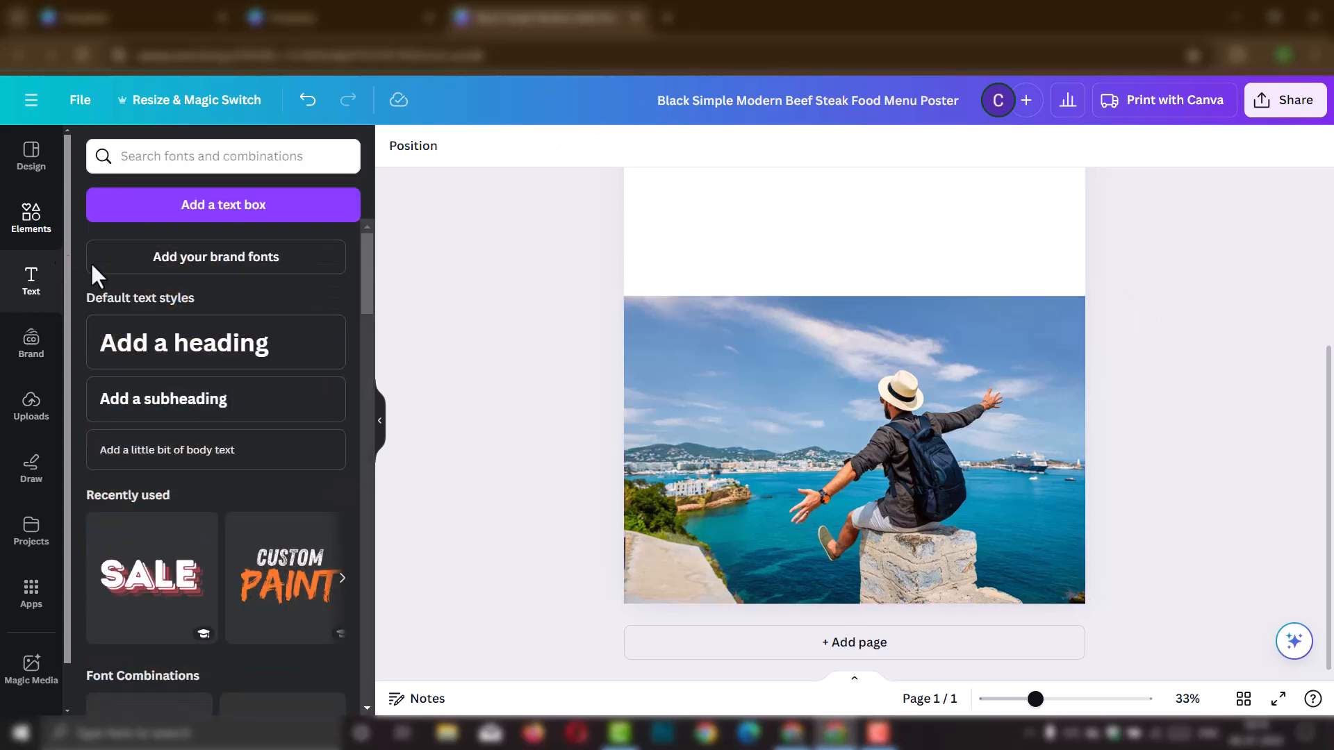
pyautogui.click(64, 249)
pyautogui.click(852, 239)
pyautogui.click(396, 145)
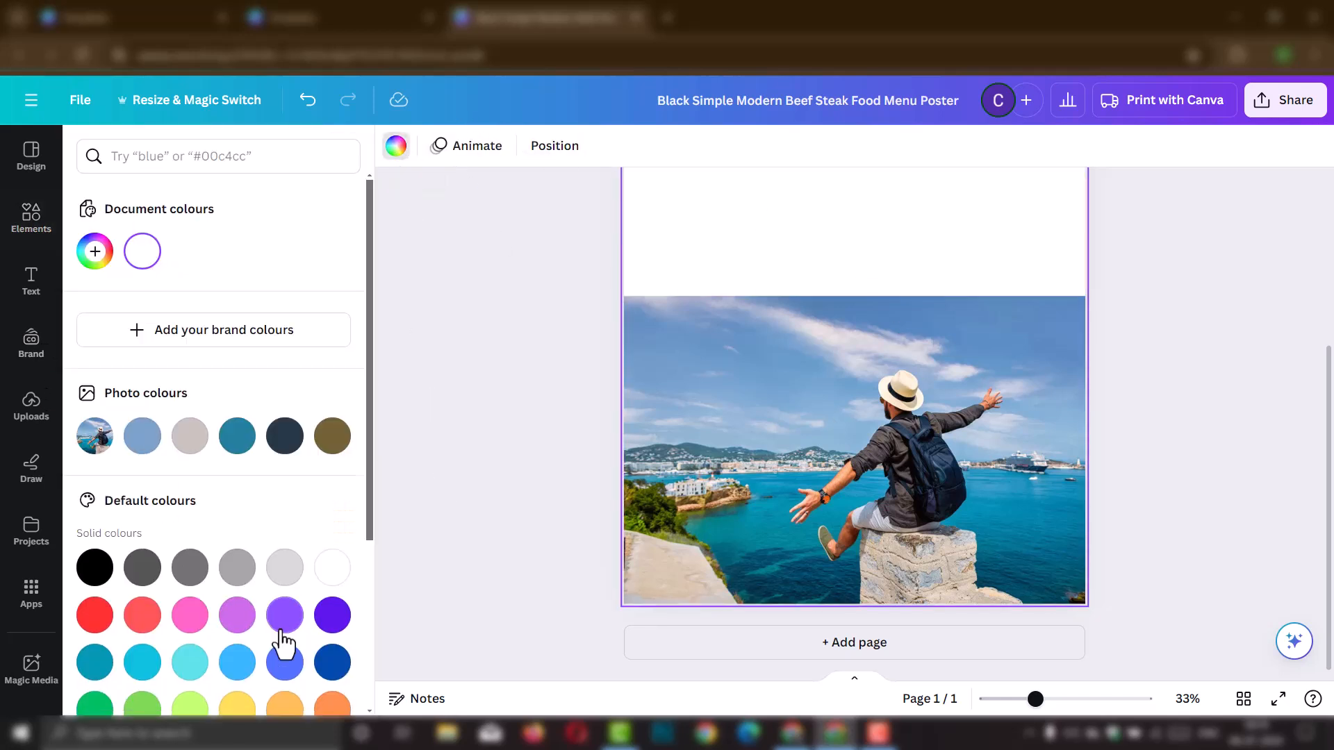
pyautogui.click(332, 662)
pyautogui.click(286, 663)
pyautogui.click(237, 663)
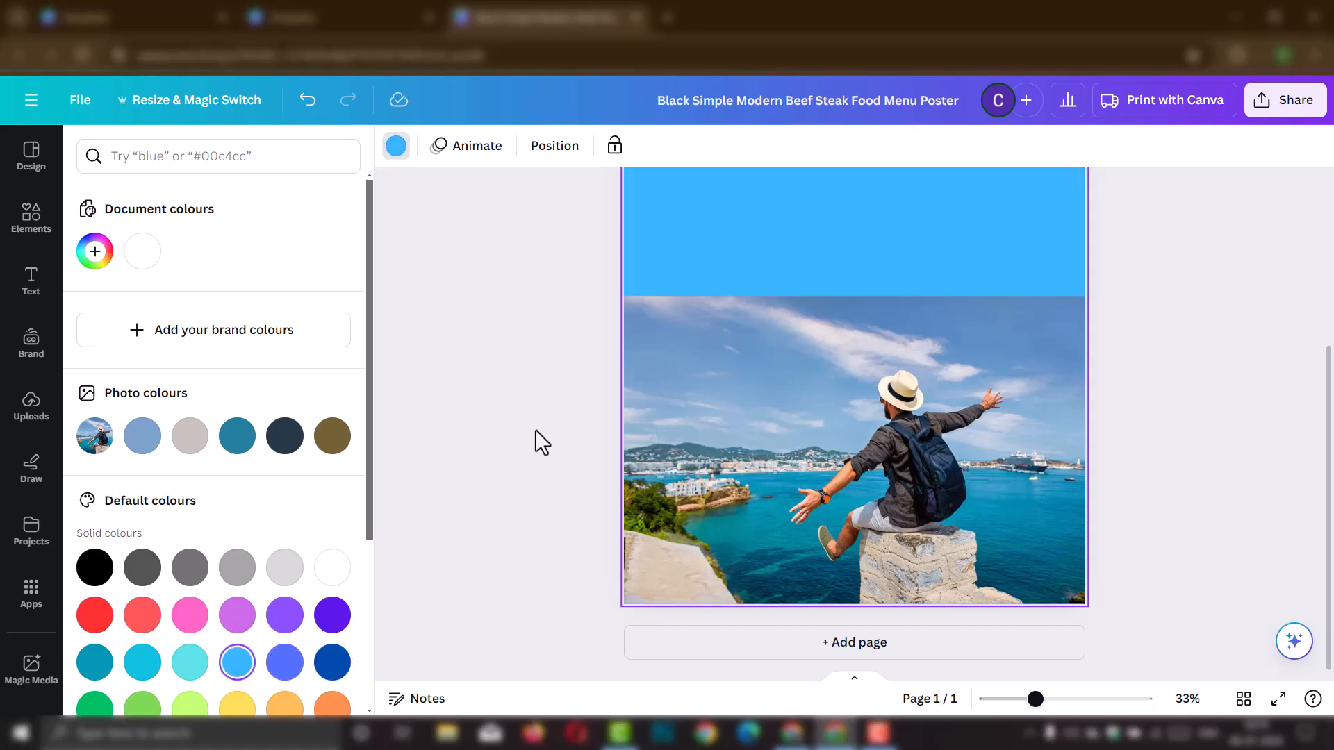
pyautogui.click(285, 664)
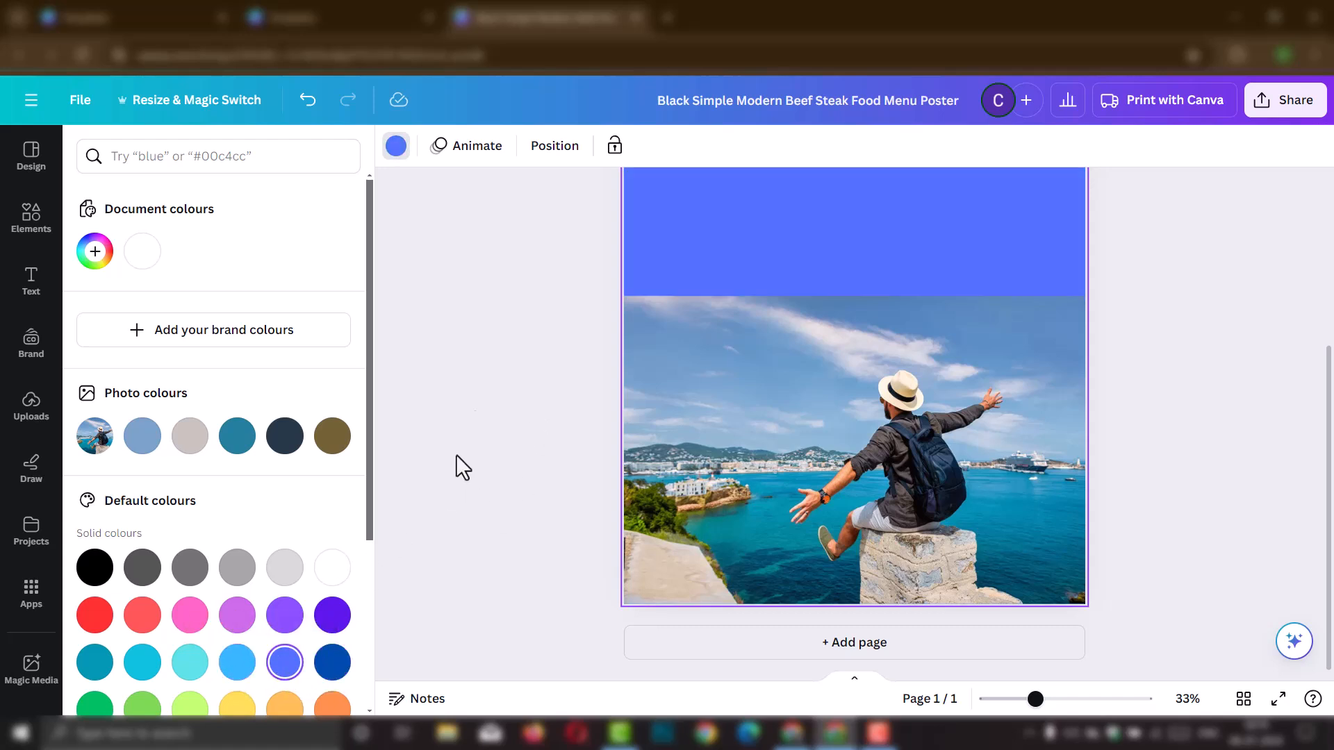
pyautogui.click(433, 499)
pyautogui.scroll(2, 822, 507)
pyautogui.scroll(-1, 822, 506)
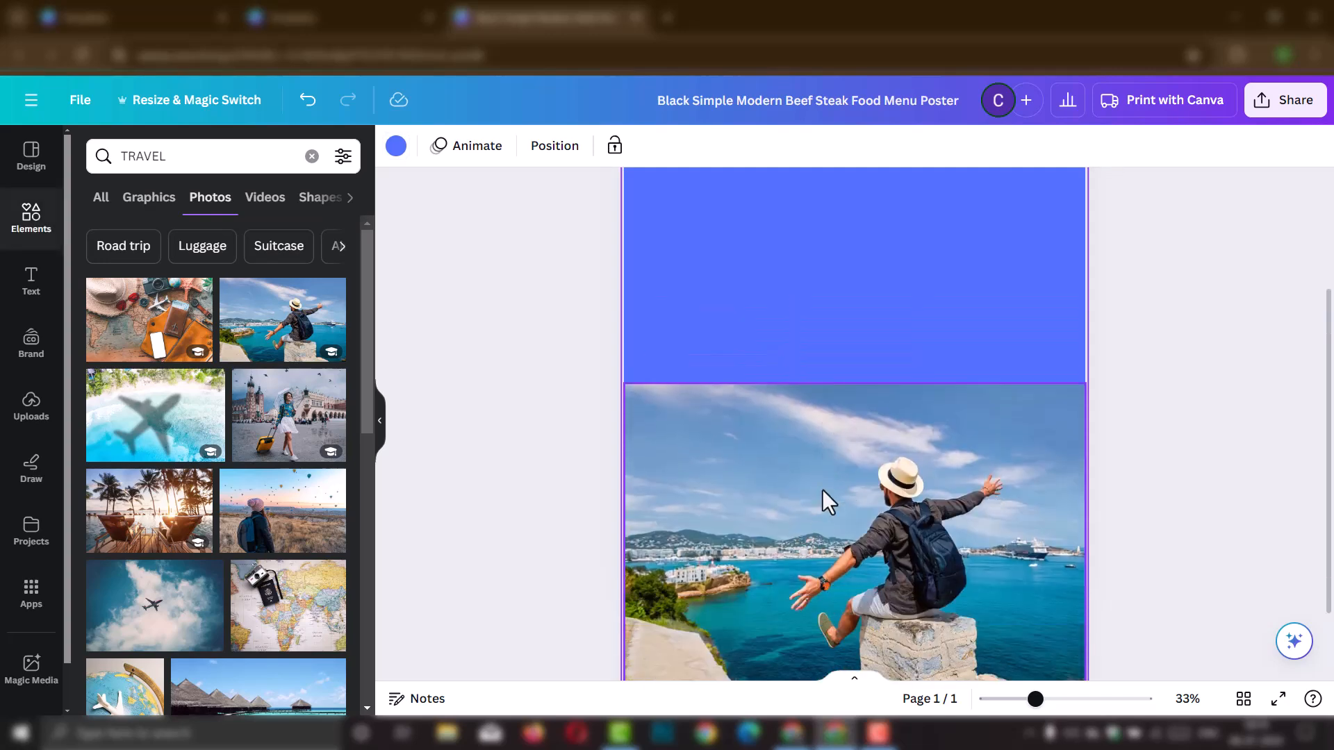
# Step: Try BG Remover on the watermarked photo in the other window and remove the traveller photo's background in this account
pyautogui.click(875, 424)
pyautogui.scroll(-1, 576, 343)
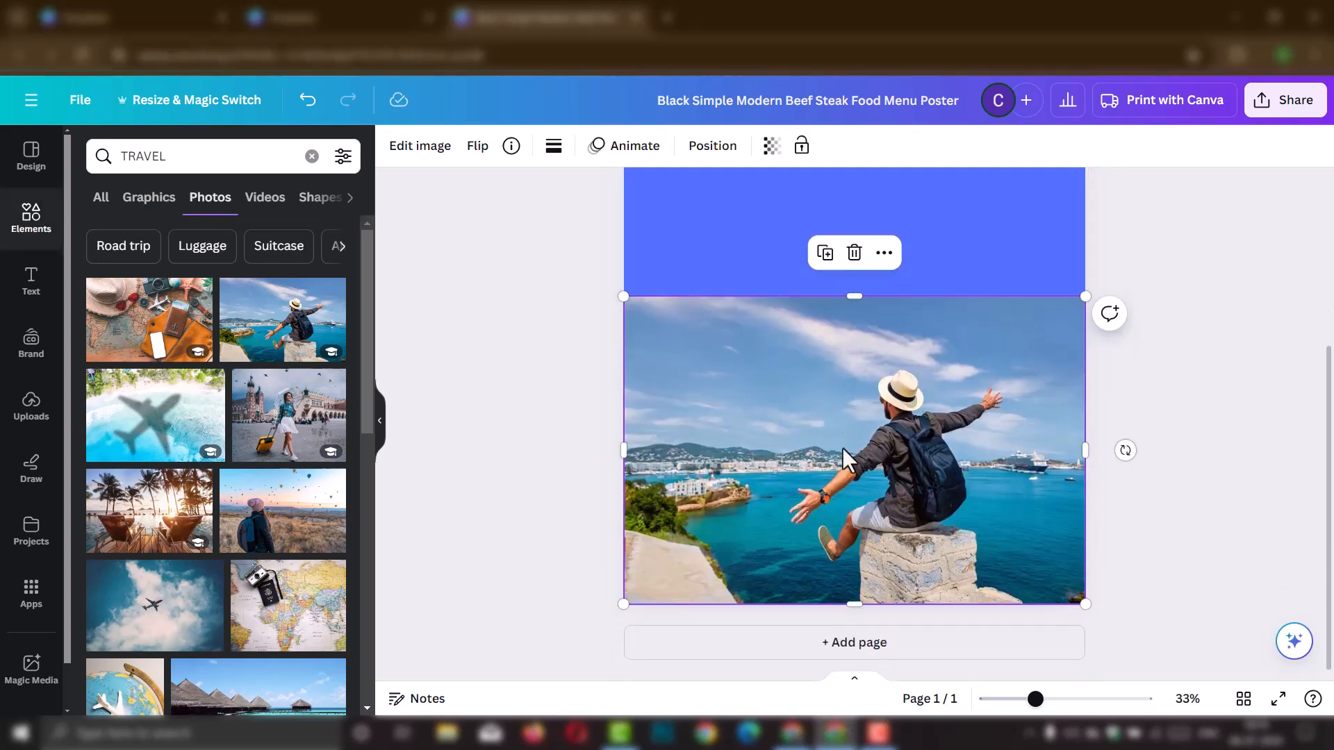
pyautogui.click(416, 148)
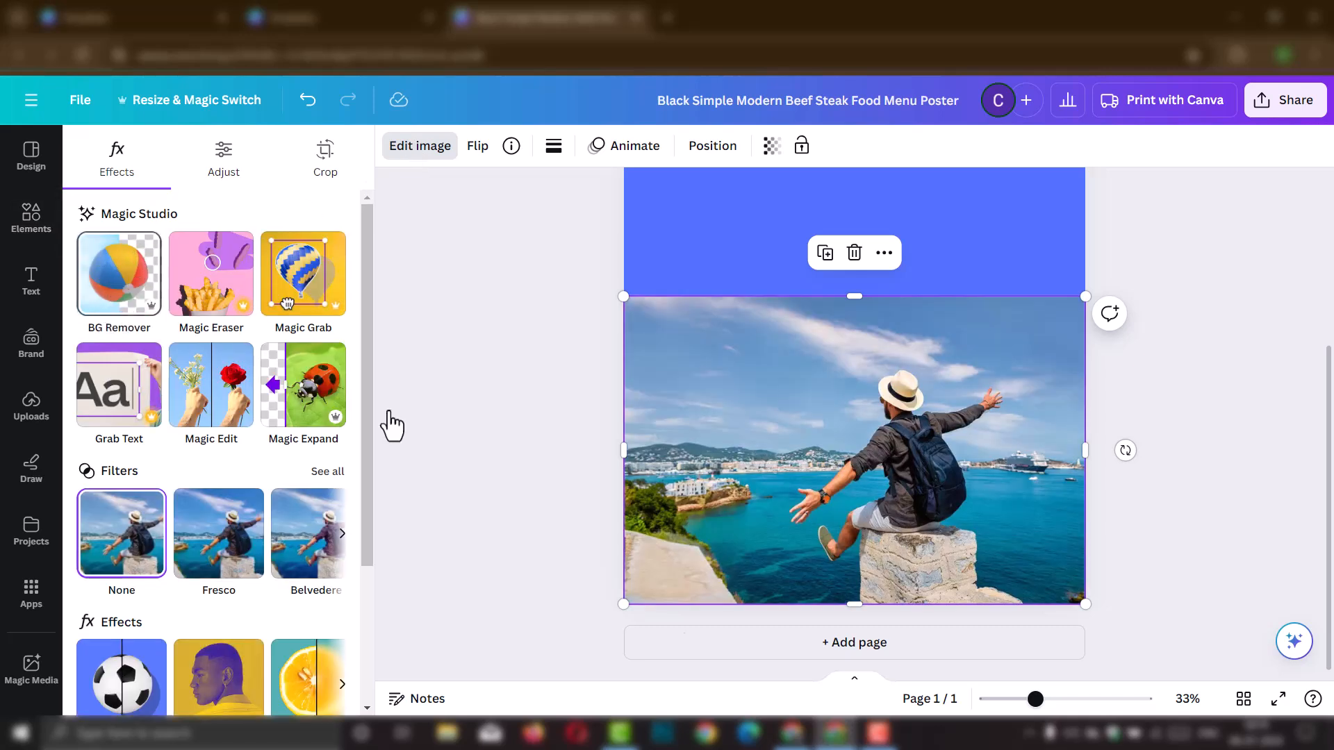
pyautogui.click(792, 733)
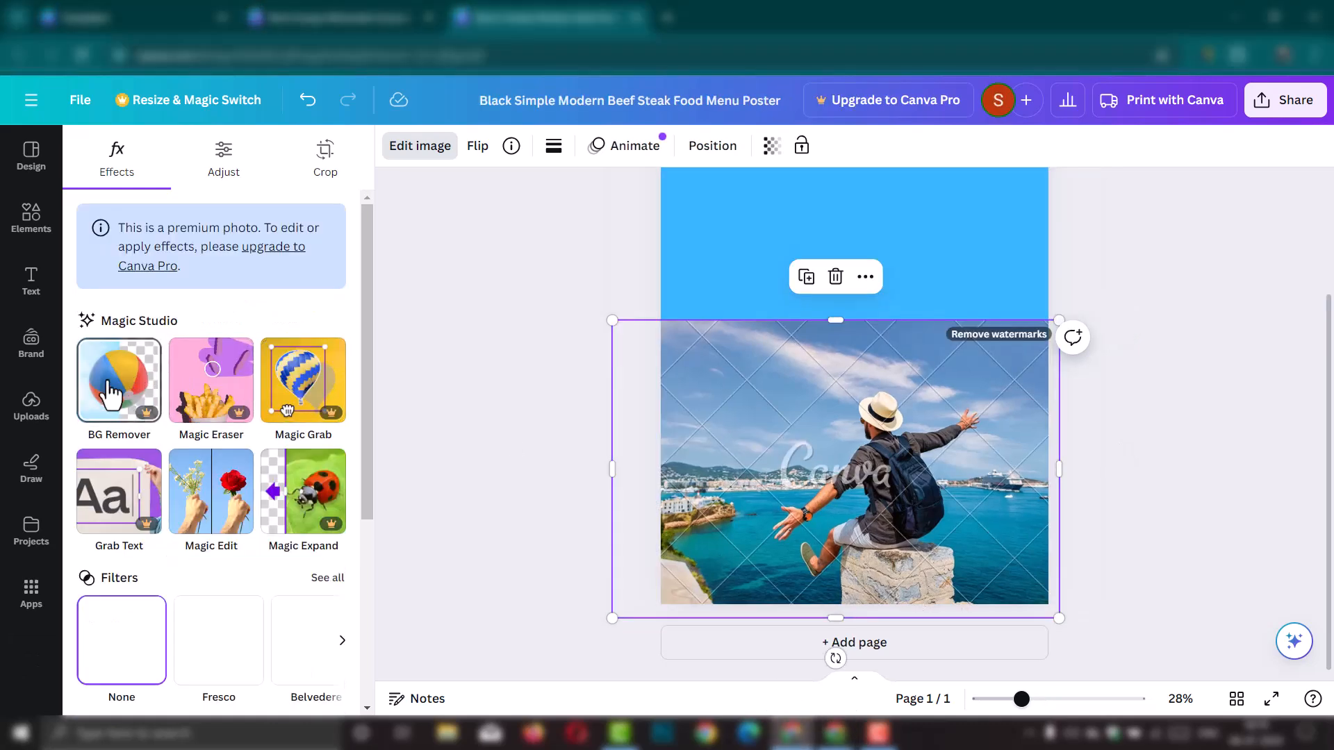
pyautogui.click(133, 396)
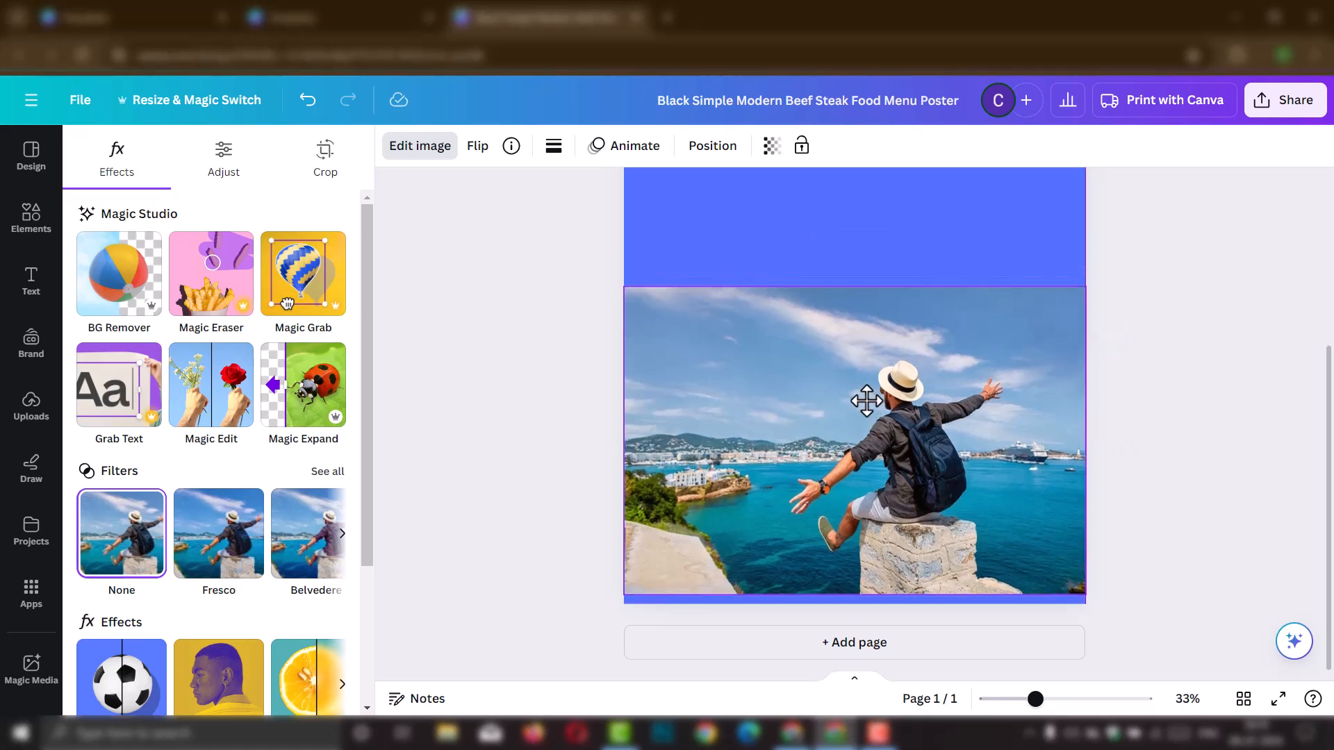
pyautogui.click(130, 291)
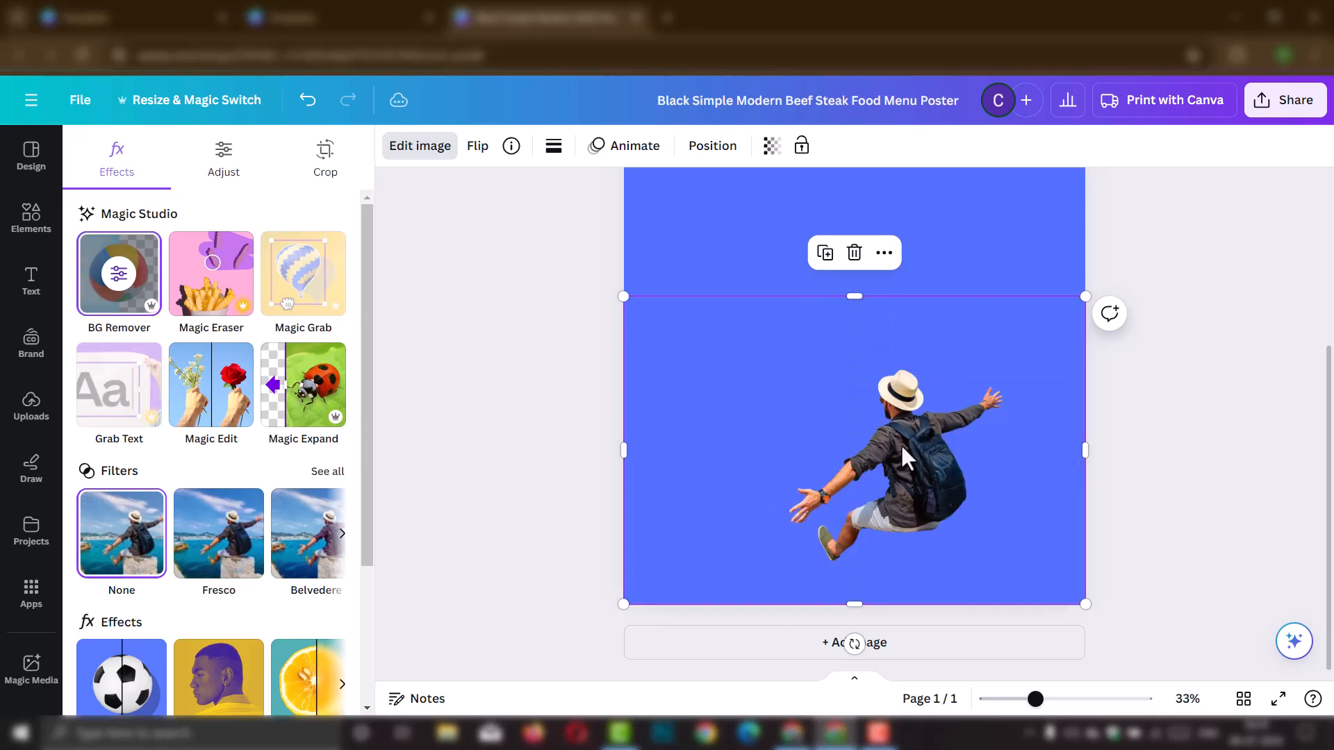
# Step: Reposition the traveller cut-out on the lower part of the page and delete it
pyautogui.click(880, 436)
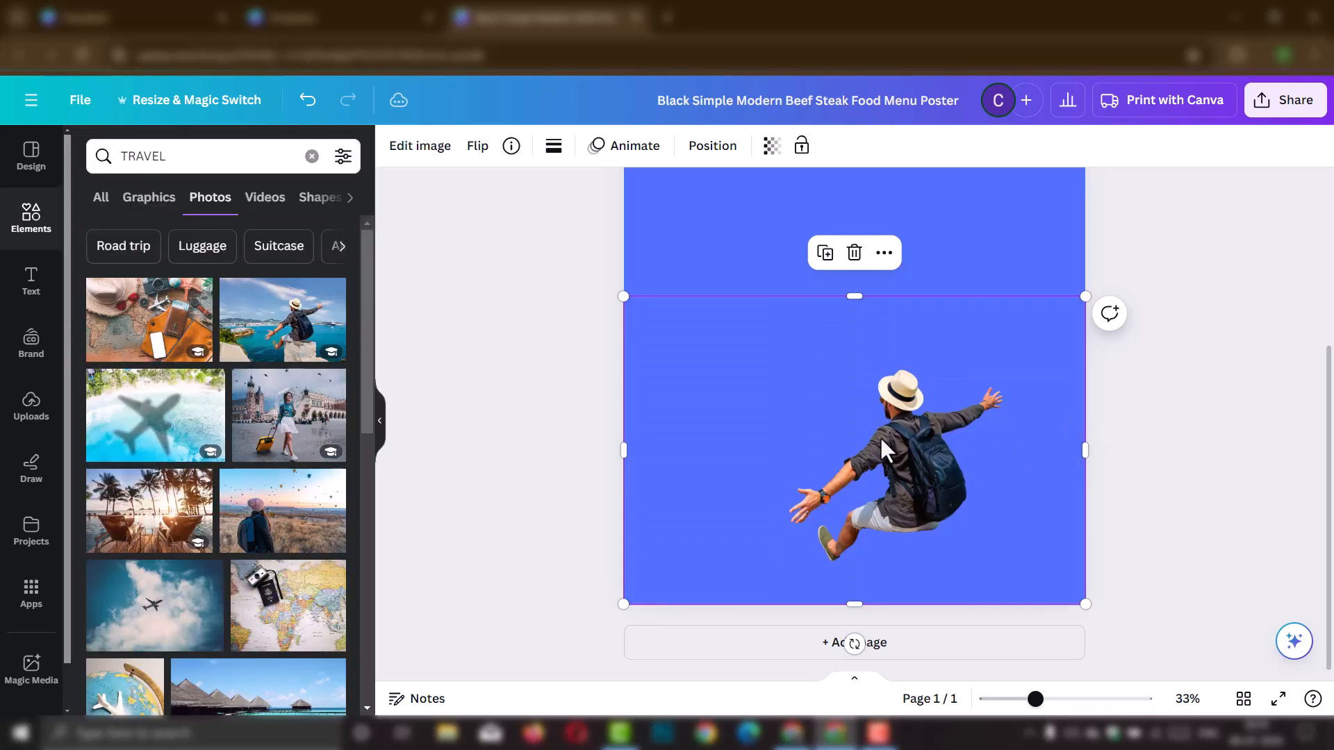
pyautogui.moveTo(909, 457); pyautogui.dragTo(912, 487)
pyautogui.hotkey('ctrl', 't')
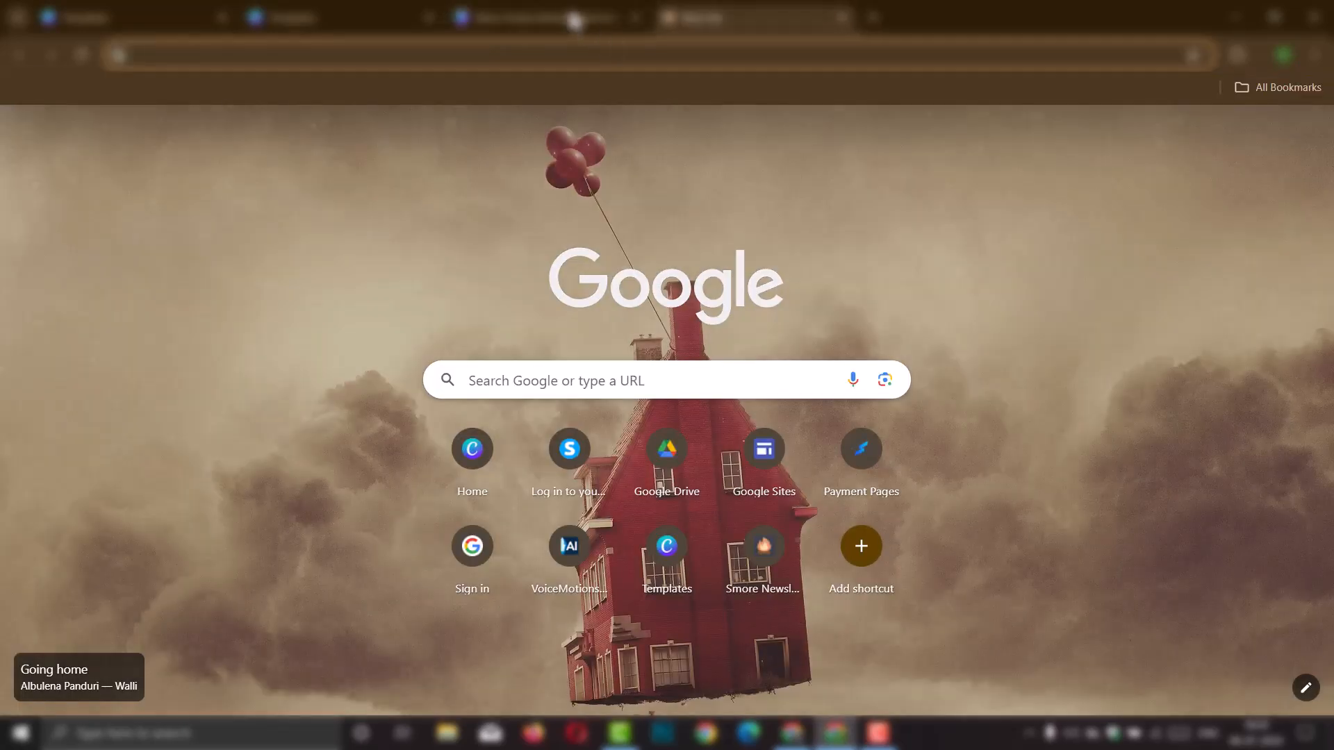
pyautogui.click(587, 20)
pyautogui.moveTo(918, 480); pyautogui.dragTo(881, 456)
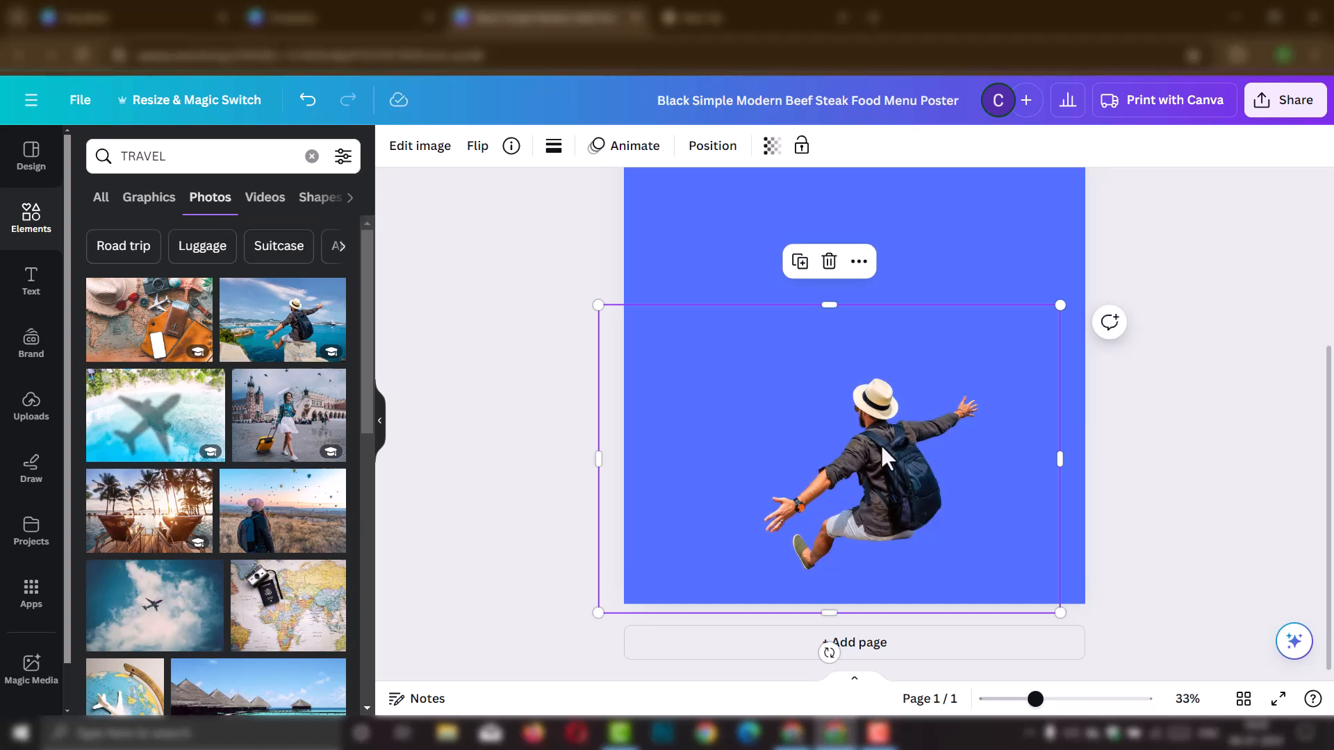
pyautogui.press('Delete')
# Step: Search the photos for FOOD and add the round rice and meat platter photo to the page
pyautogui.click(180, 160)
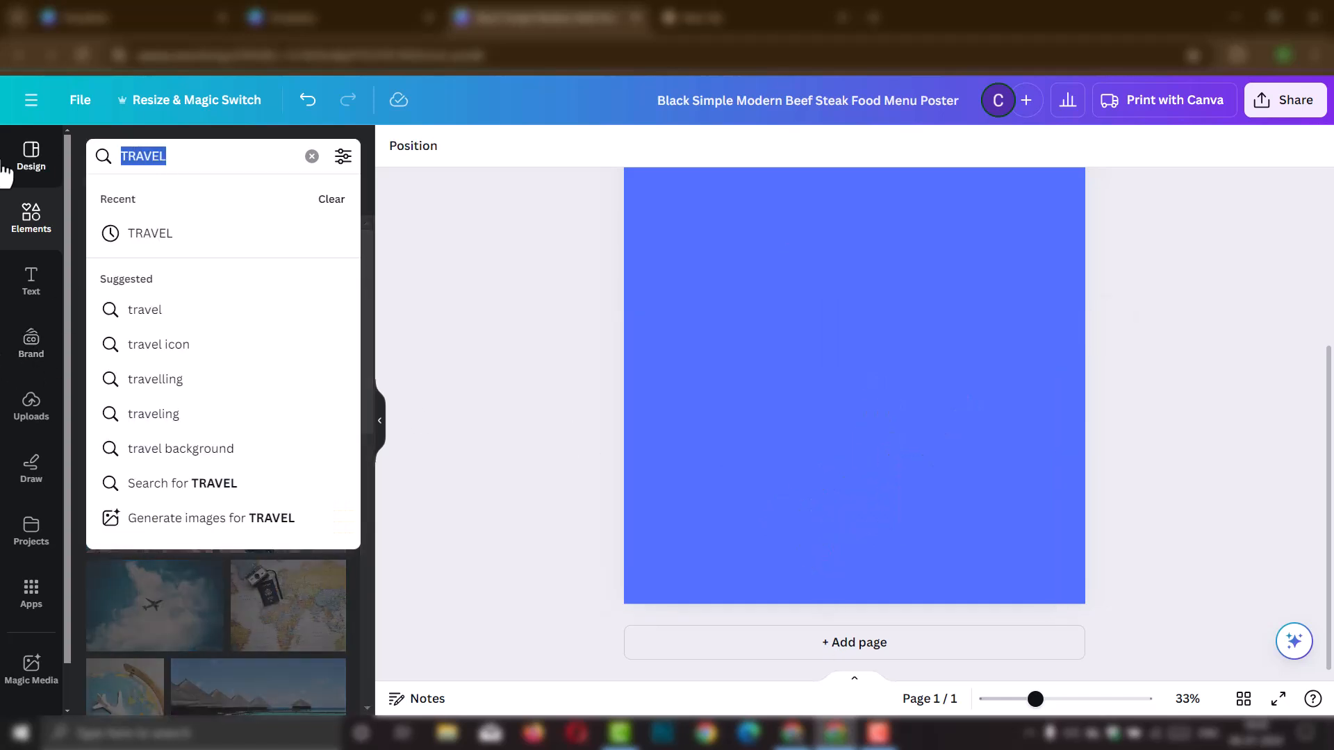
pyautogui.write('FOOD')
pyautogui.press('Return')
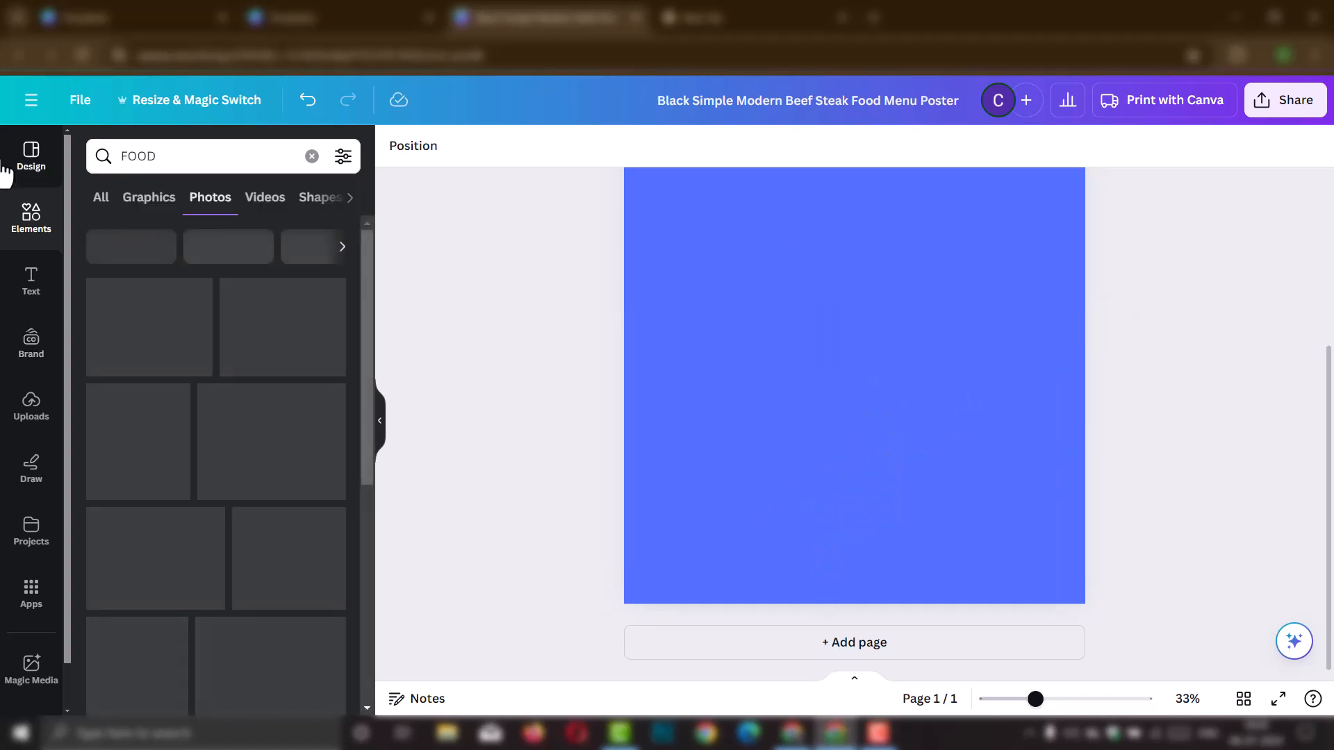
pyautogui.scroll(-5, 181, 524)
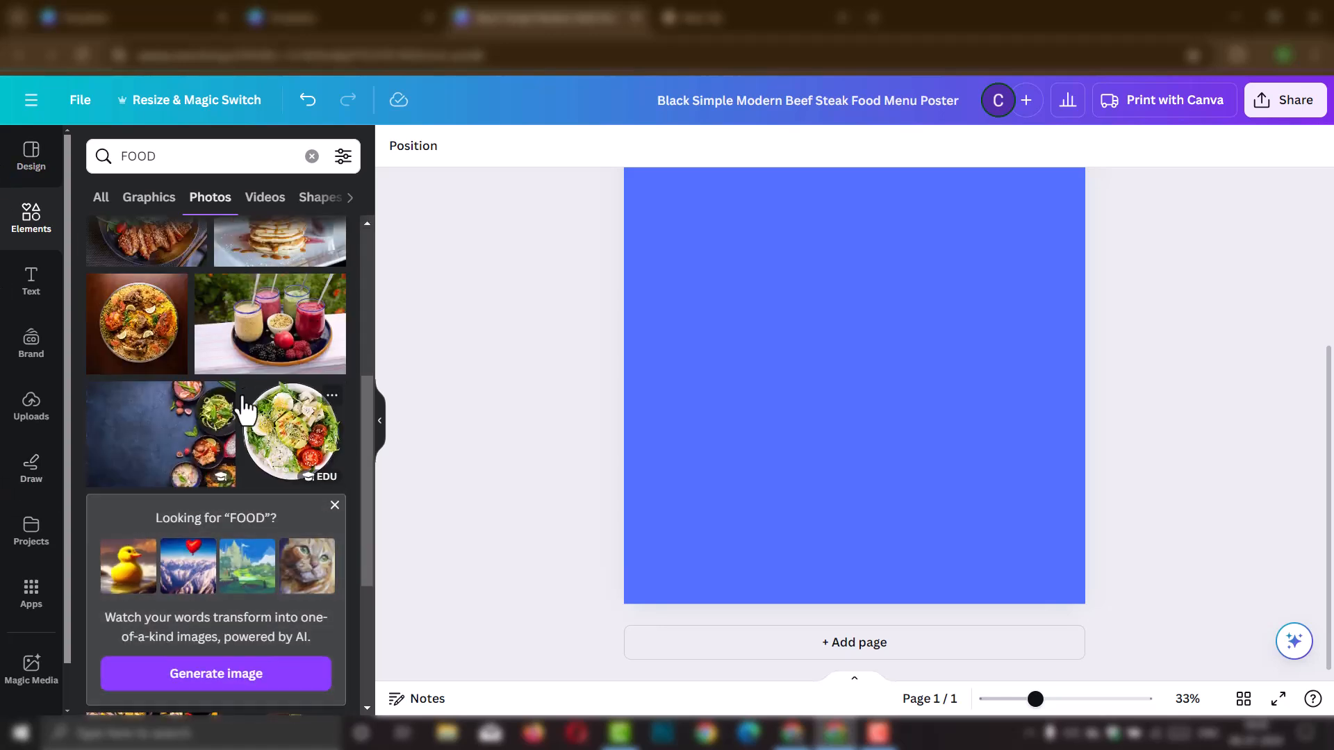
pyautogui.click(185, 344)
pyautogui.moveTo(878, 320); pyautogui.dragTo(870, 439)
pyautogui.scroll(4, 857, 499)
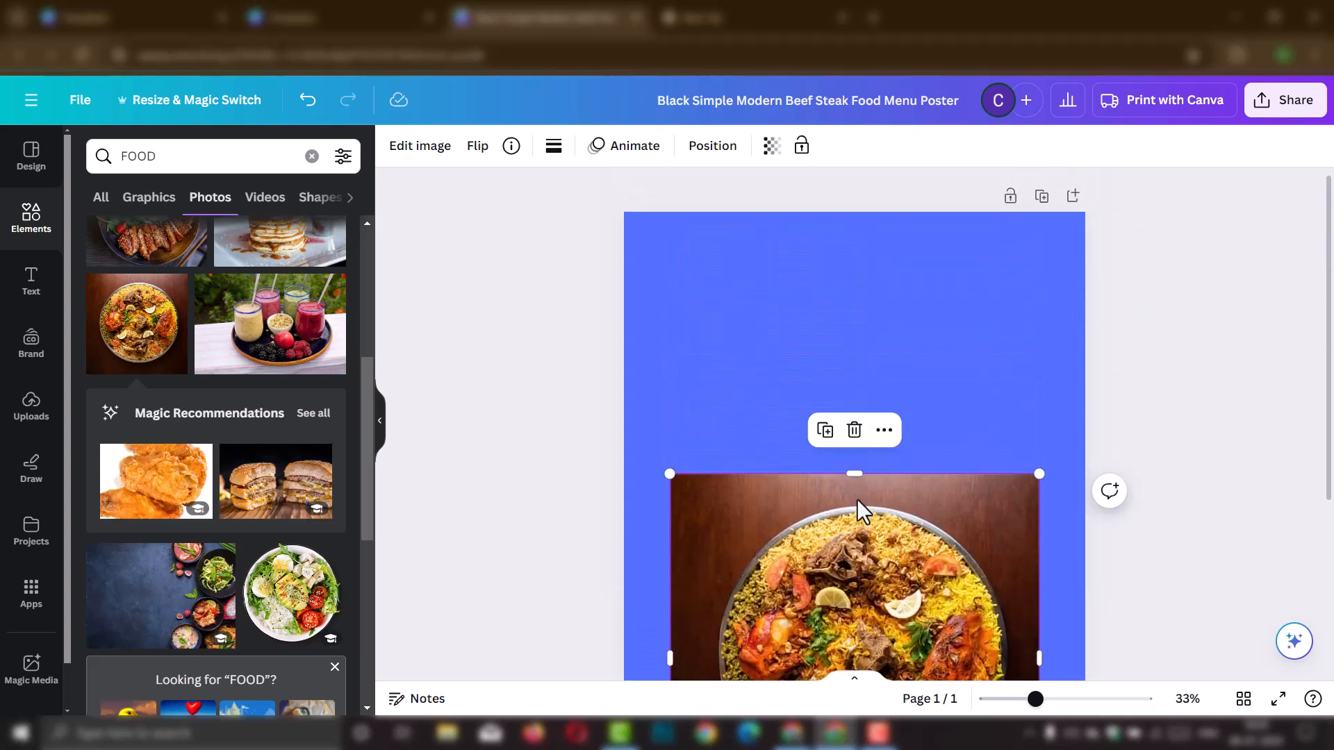
pyautogui.scroll(-3, 857, 493)
# Step: Set the page background to the reddish dark brown from the platter's photo colours
pyautogui.click(923, 219)
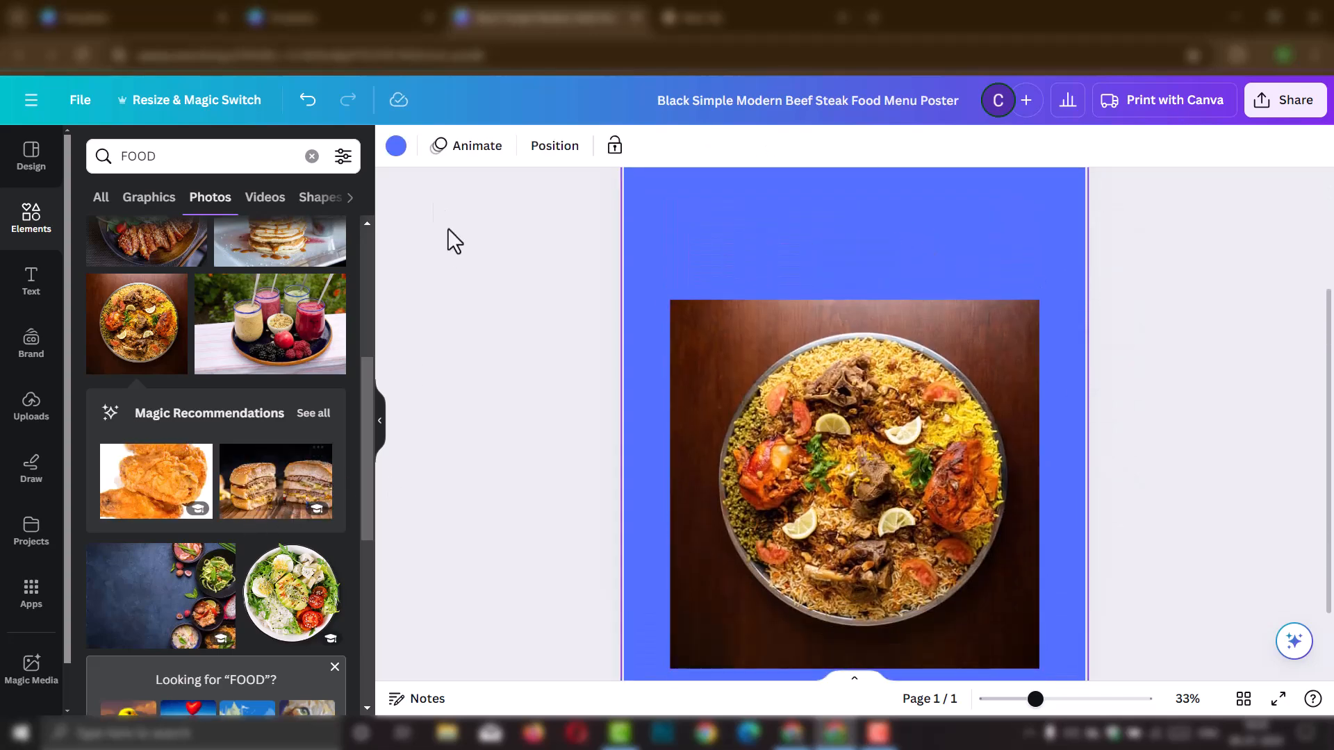
pyautogui.click(396, 145)
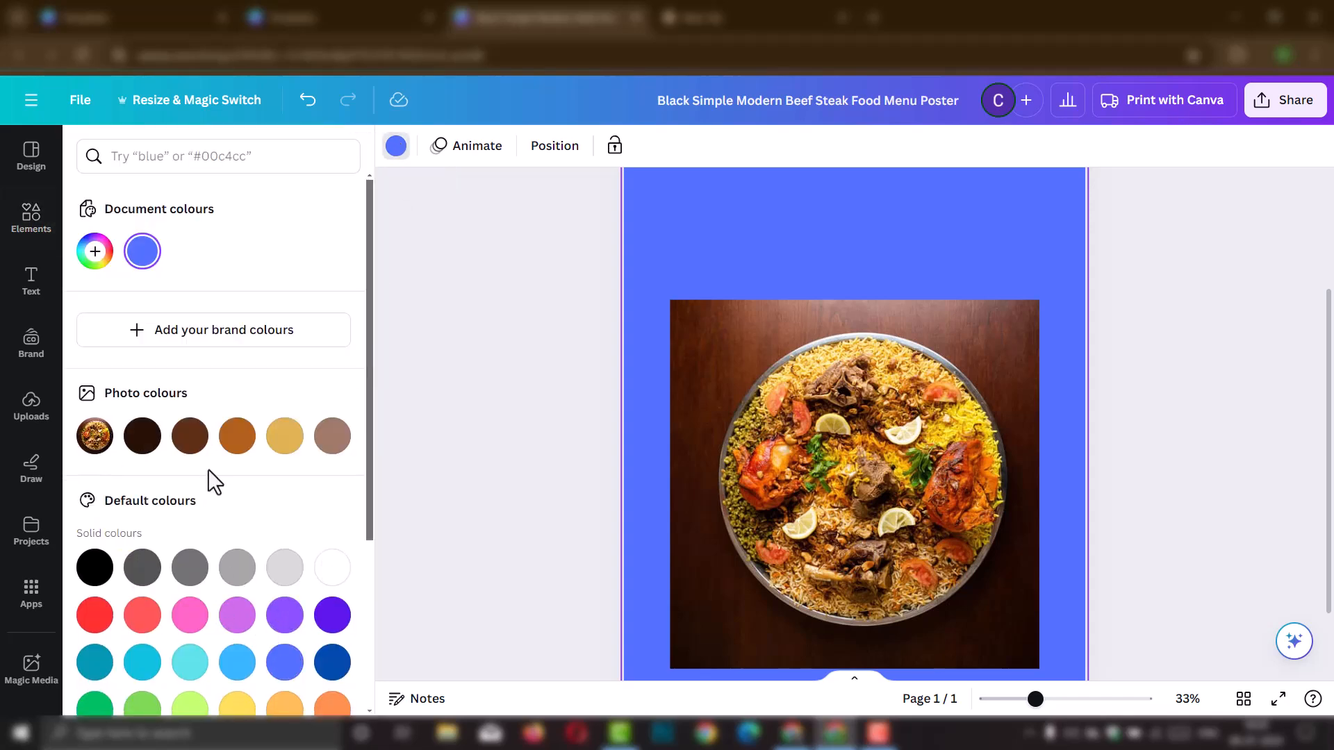
pyautogui.click(189, 437)
pyautogui.click(1205, 271)
# Step: Move the platter photo to the upper part of the page and remove its background with BG Remover
pyautogui.moveTo(905, 390); pyautogui.dragTo(905, 301)
pyautogui.scroll(1, 903, 432)
pyautogui.scroll(-1, 903, 433)
pyautogui.scroll(2, 903, 434)
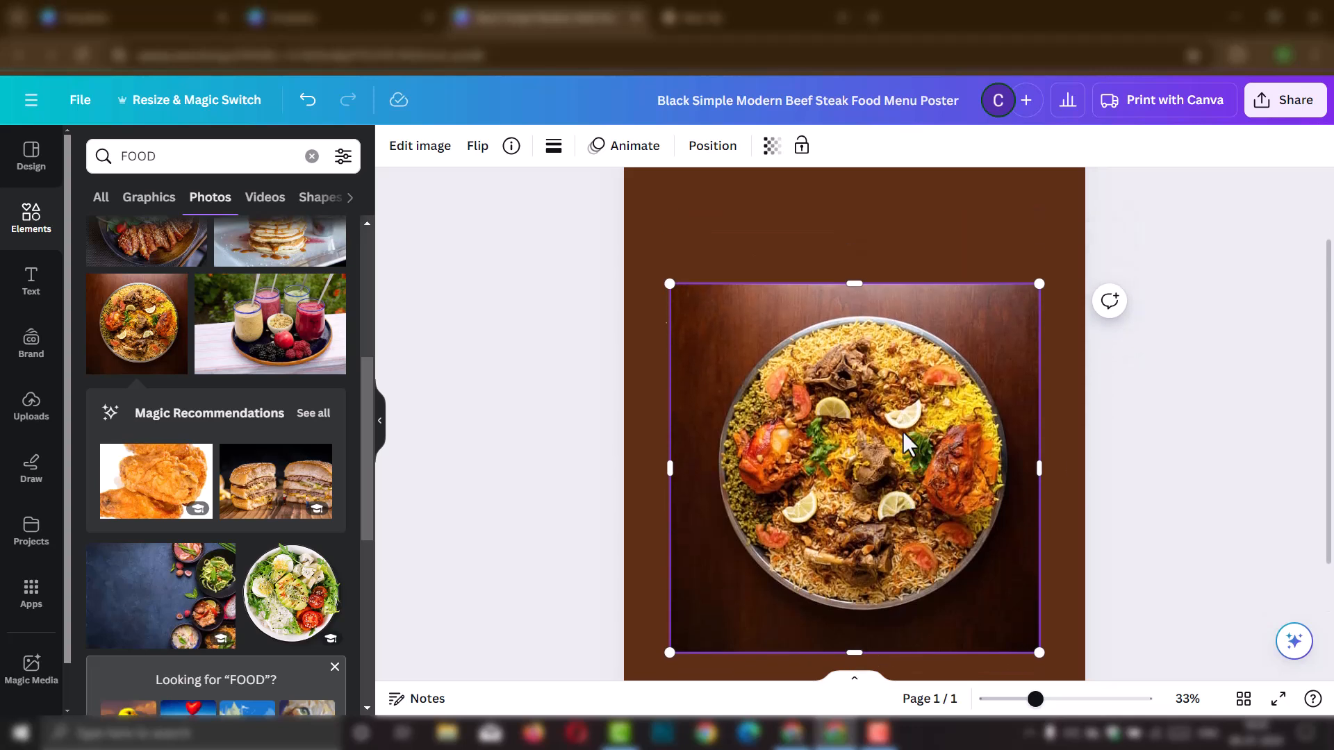
pyautogui.moveTo(904, 538); pyautogui.dragTo(903, 482)
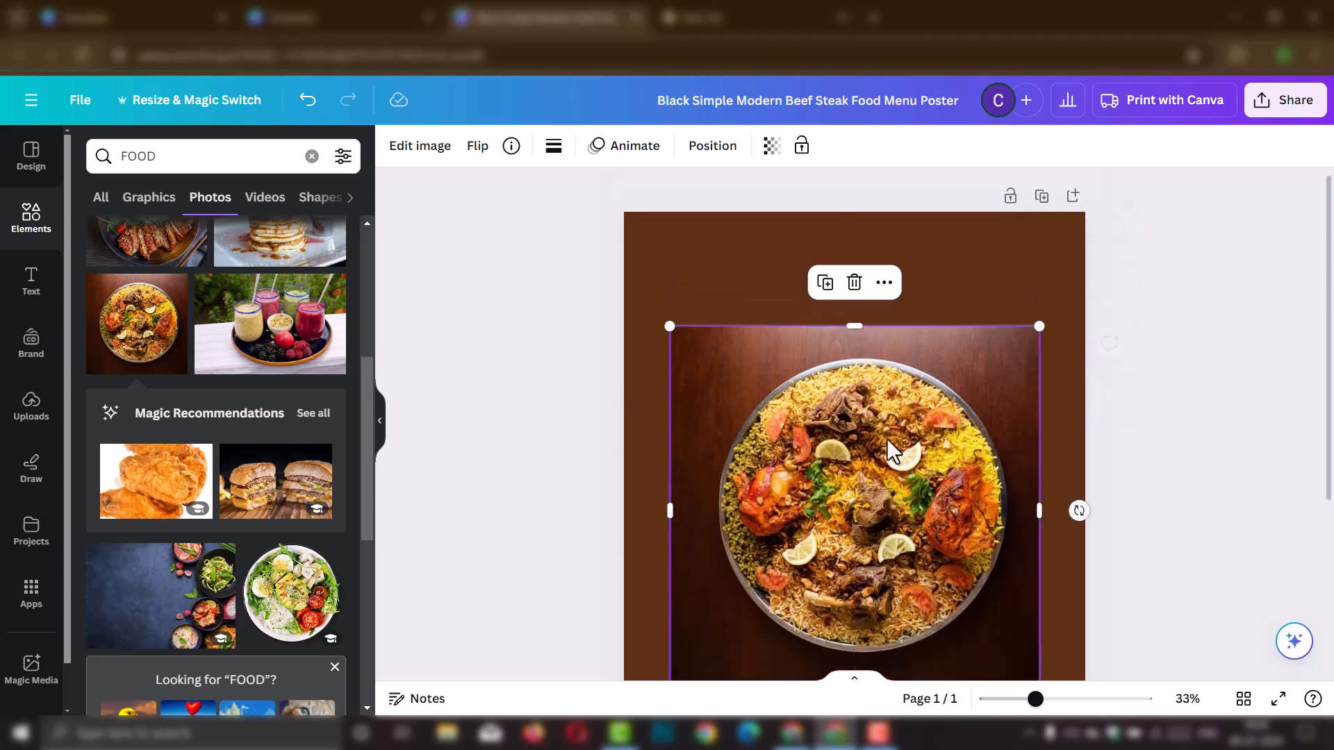
pyautogui.moveTo(924, 537); pyautogui.dragTo(919, 414)
pyautogui.click(418, 147)
pyautogui.click(125, 285)
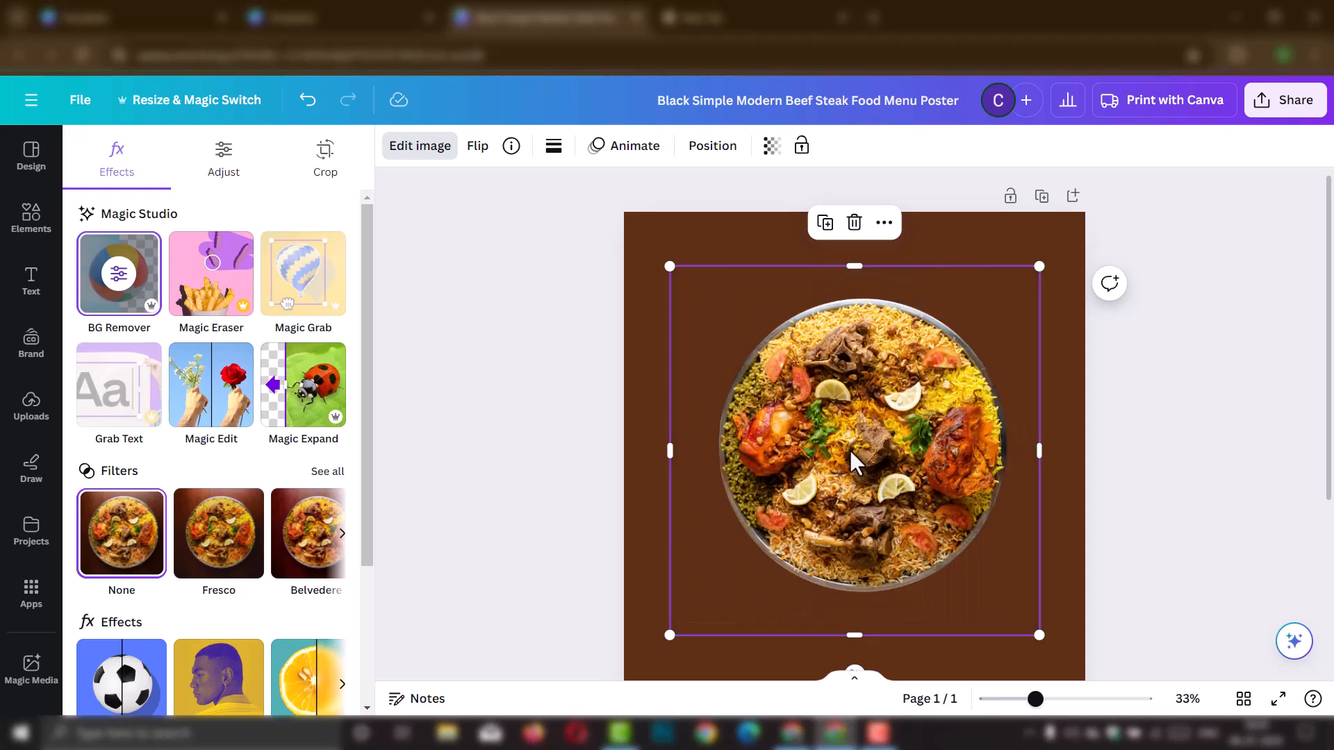
pyautogui.click(947, 428)
pyautogui.click(1190, 372)
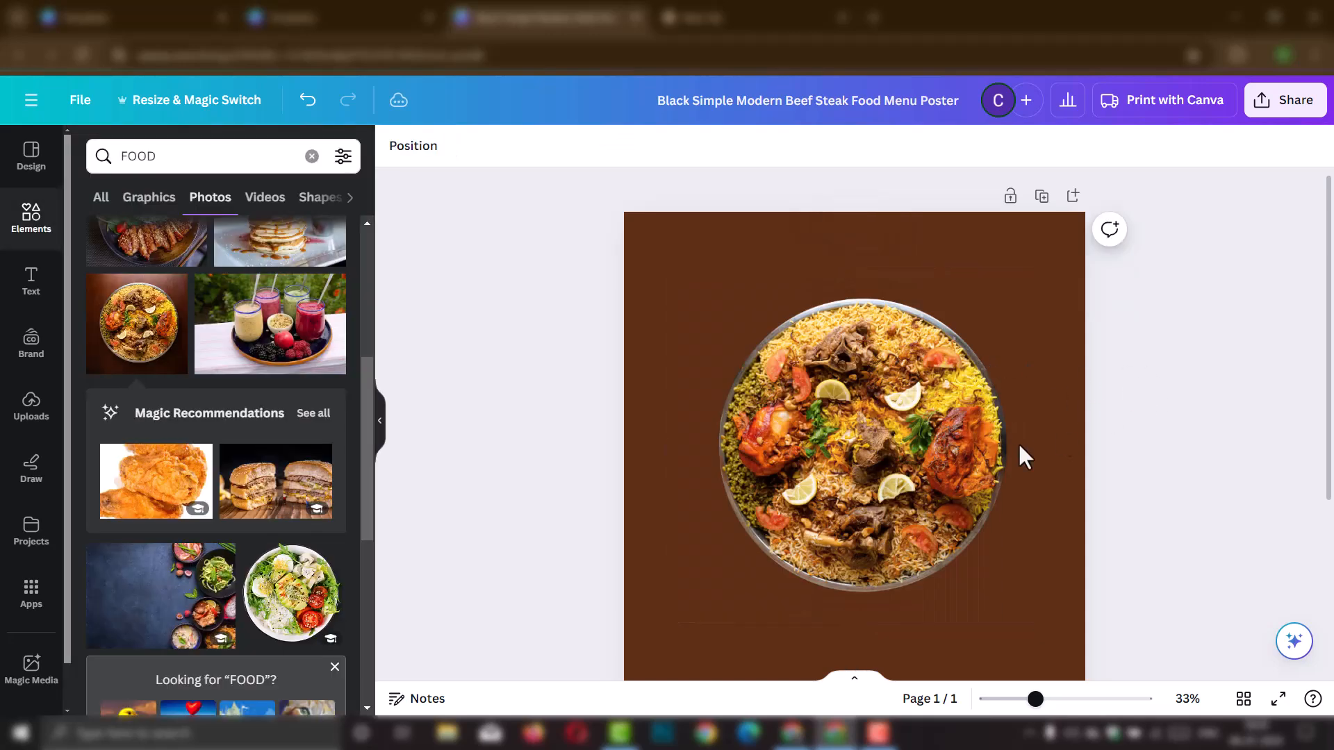
# Step: Move the platter cut-out to the page's lower left and enlarge it so it runs past the left and bottom edges
pyautogui.scroll(-4, 979, 445)
pyautogui.scroll(1, 953, 429)
pyautogui.scroll(-1, 952, 429)
pyautogui.scroll(-1, 953, 429)
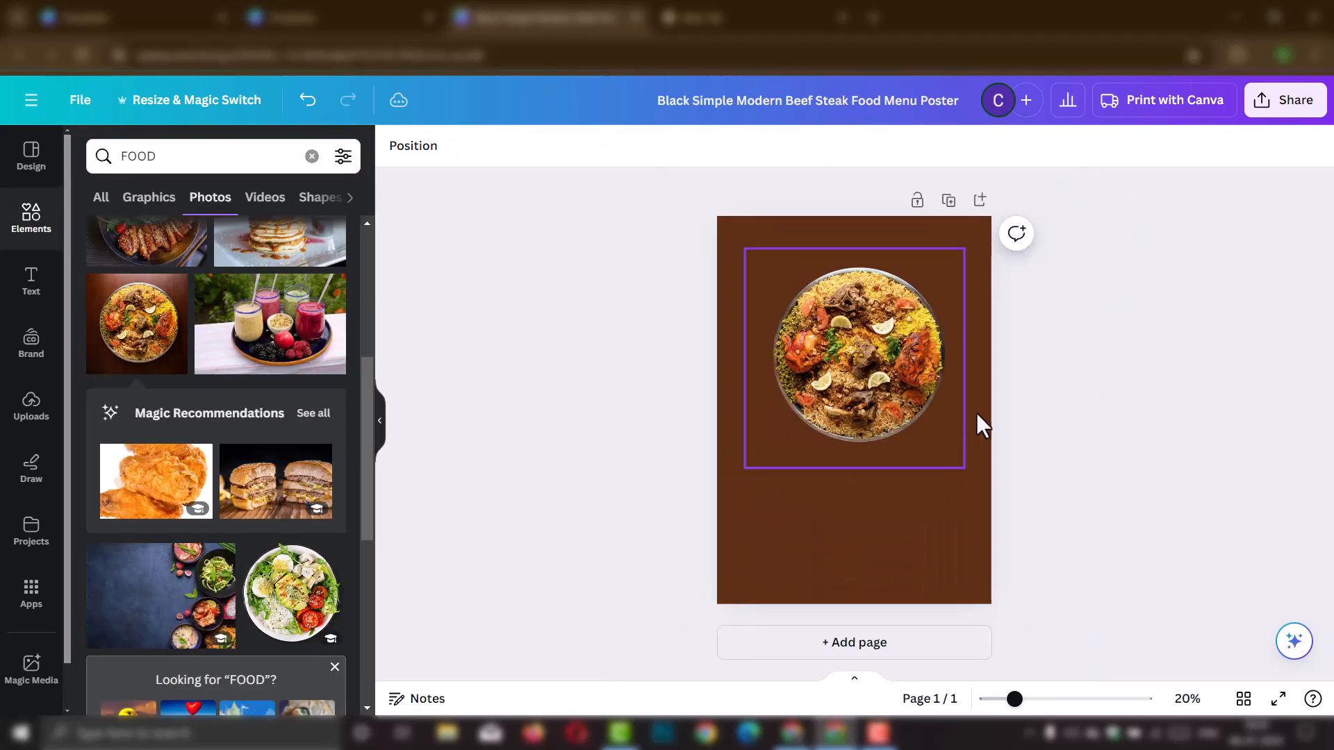
pyautogui.moveTo(868, 419); pyautogui.dragTo(806, 579)
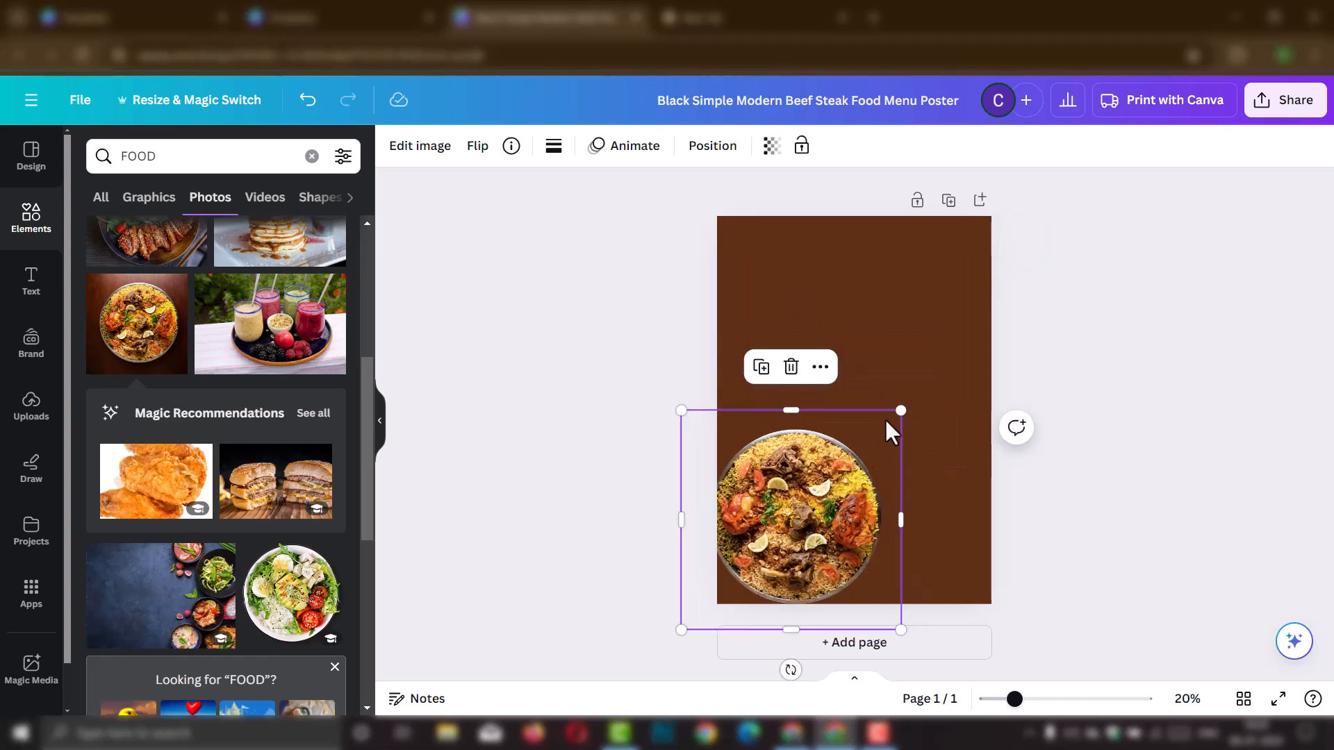
pyautogui.moveTo(896, 411); pyautogui.dragTo(1045, 283)
pyautogui.moveTo(872, 473); pyautogui.dragTo(818, 532)
pyautogui.scroll(4, 907, 516)
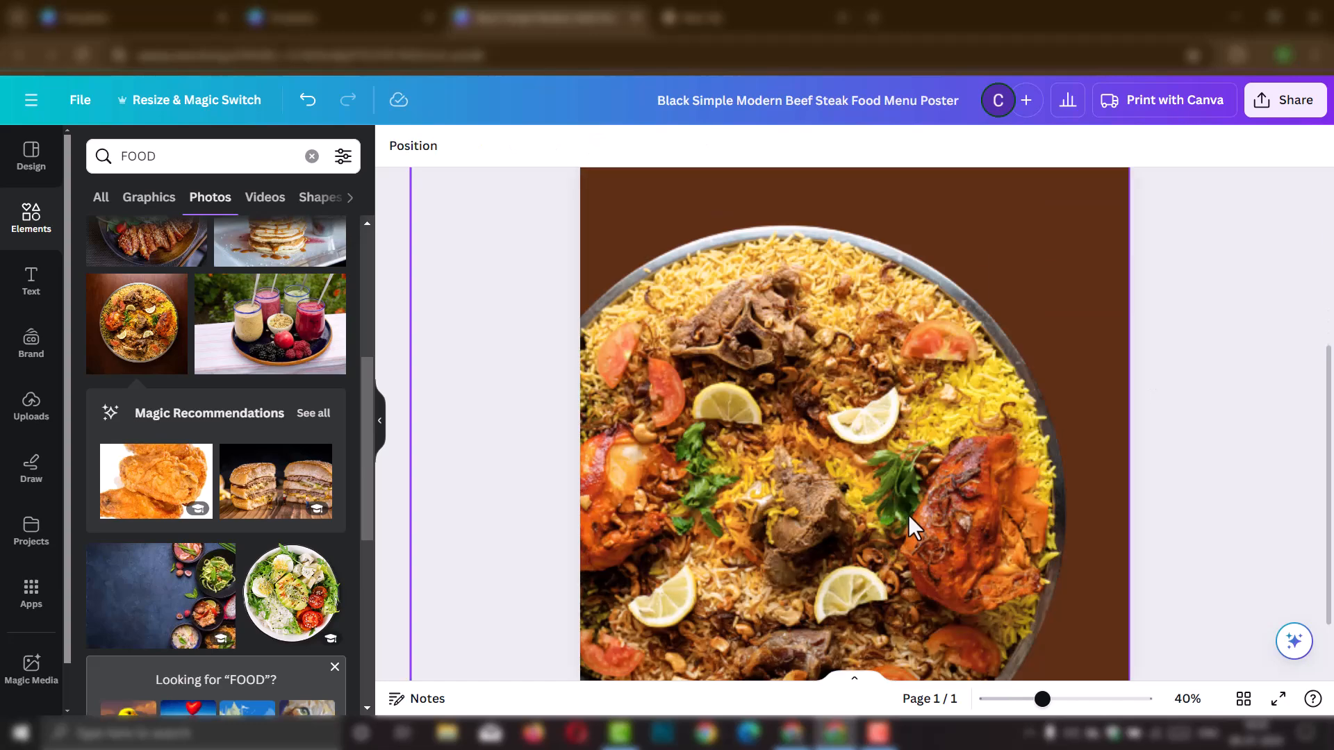
pyautogui.scroll(-4, 908, 492)
pyautogui.scroll(1, 907, 478)
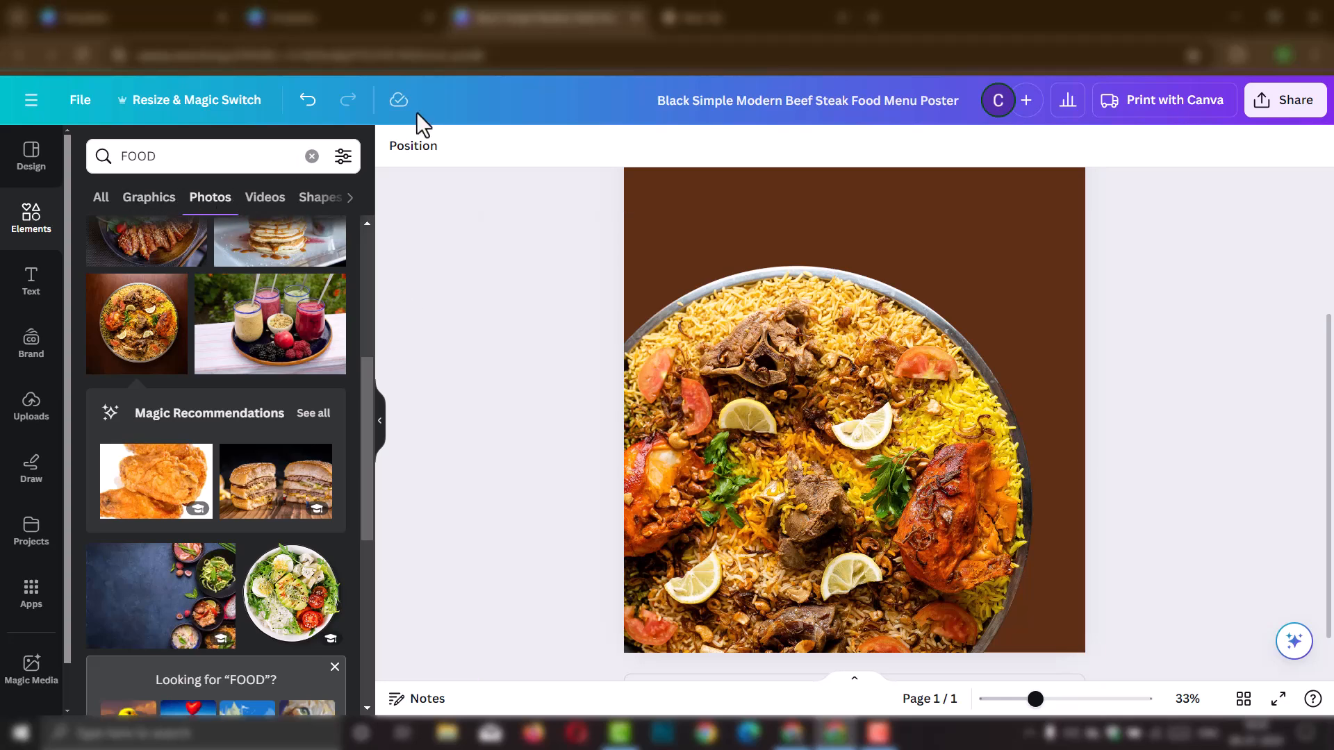
# Step: Examine the image editing effects available for the platter cut-out
pyautogui.click(846, 484)
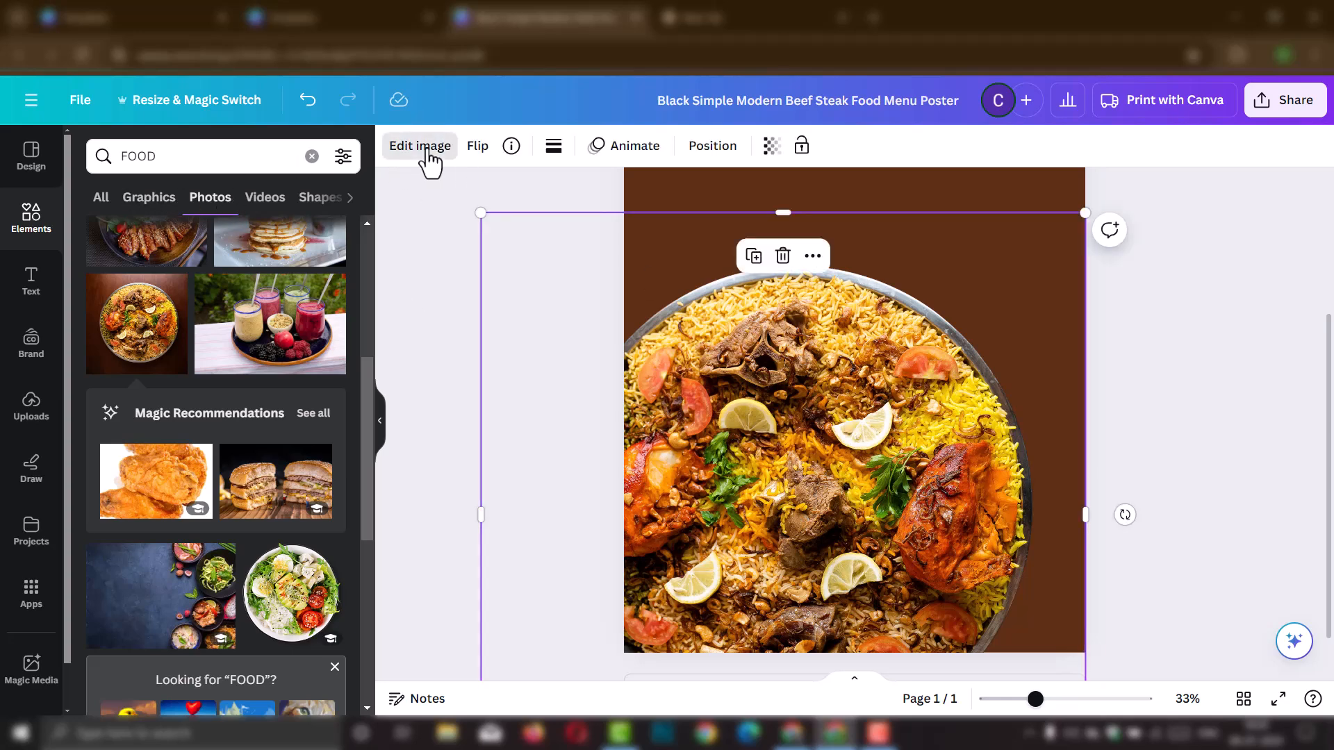
pyautogui.click(423, 148)
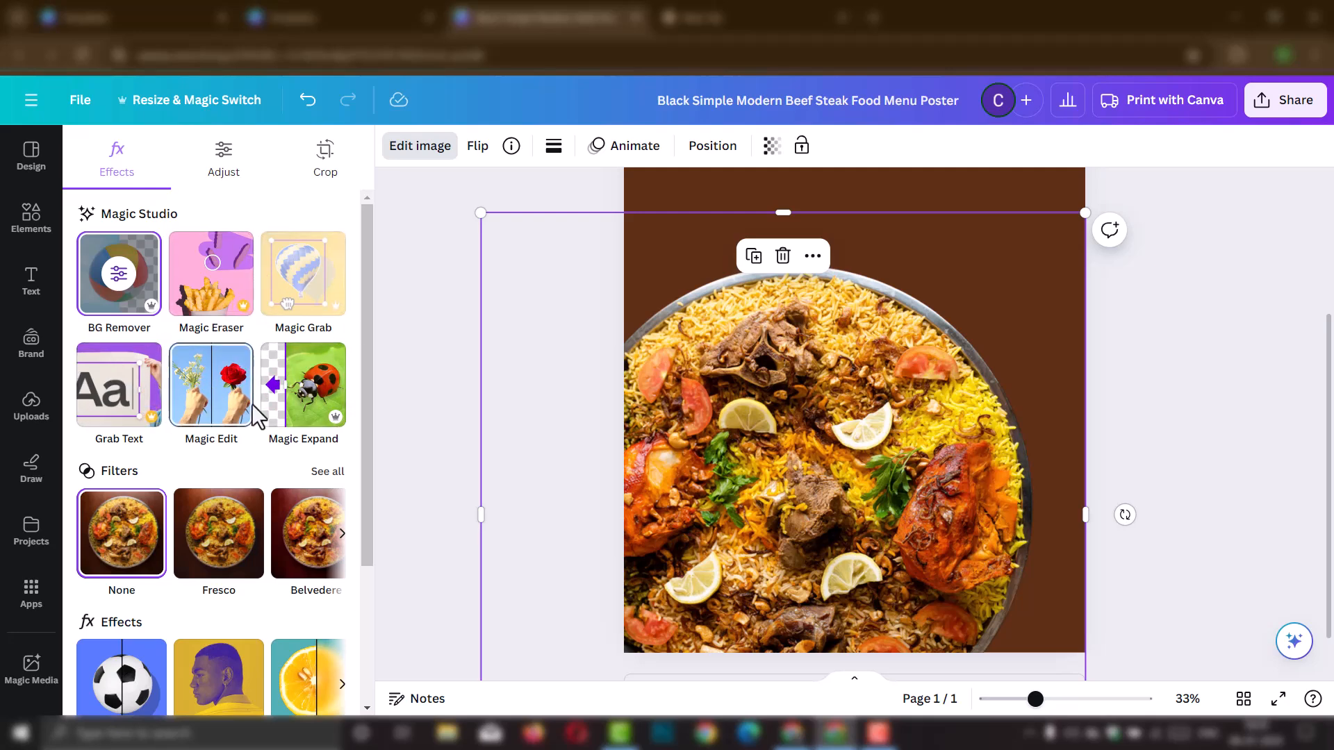
pyautogui.scroll(-1, 776, 450)
pyautogui.click(775, 450)
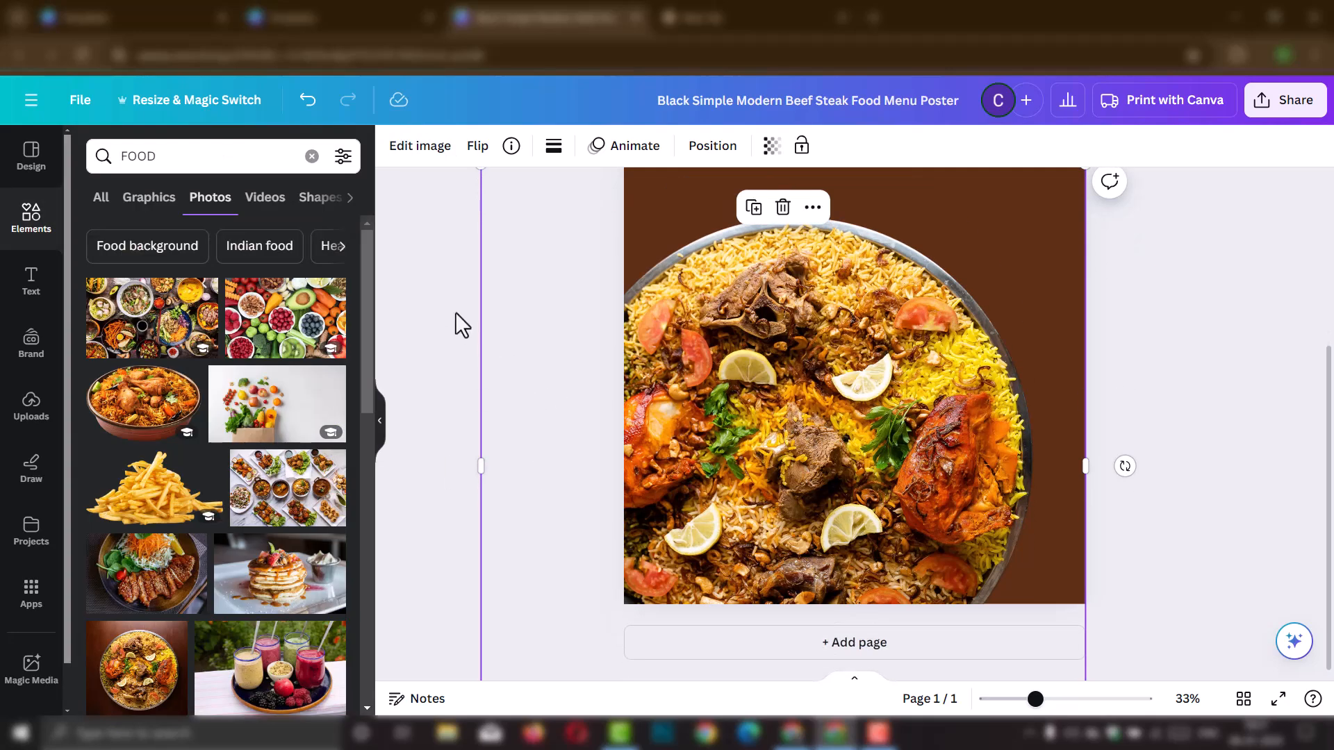
pyautogui.click(1181, 426)
pyautogui.scroll(3, 739, 455)
pyautogui.scroll(-2, 735, 460)
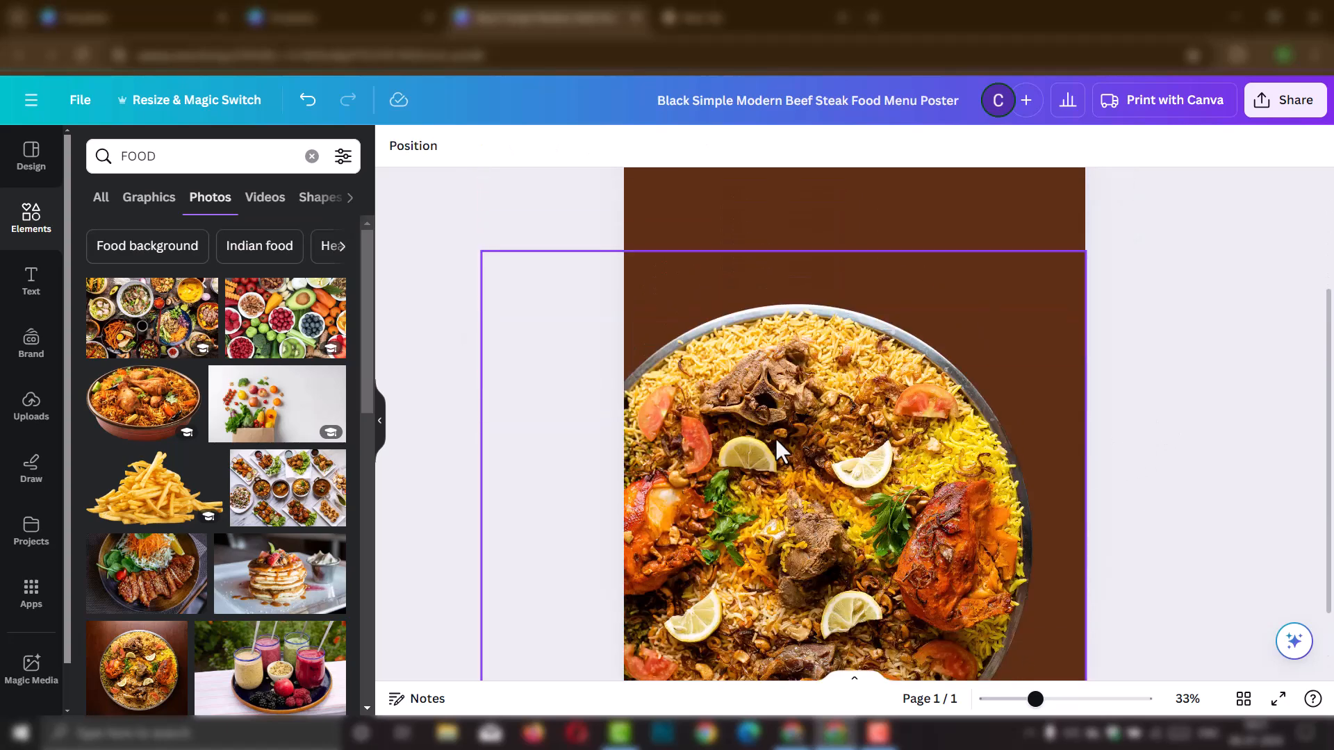
pyautogui.click(775, 439)
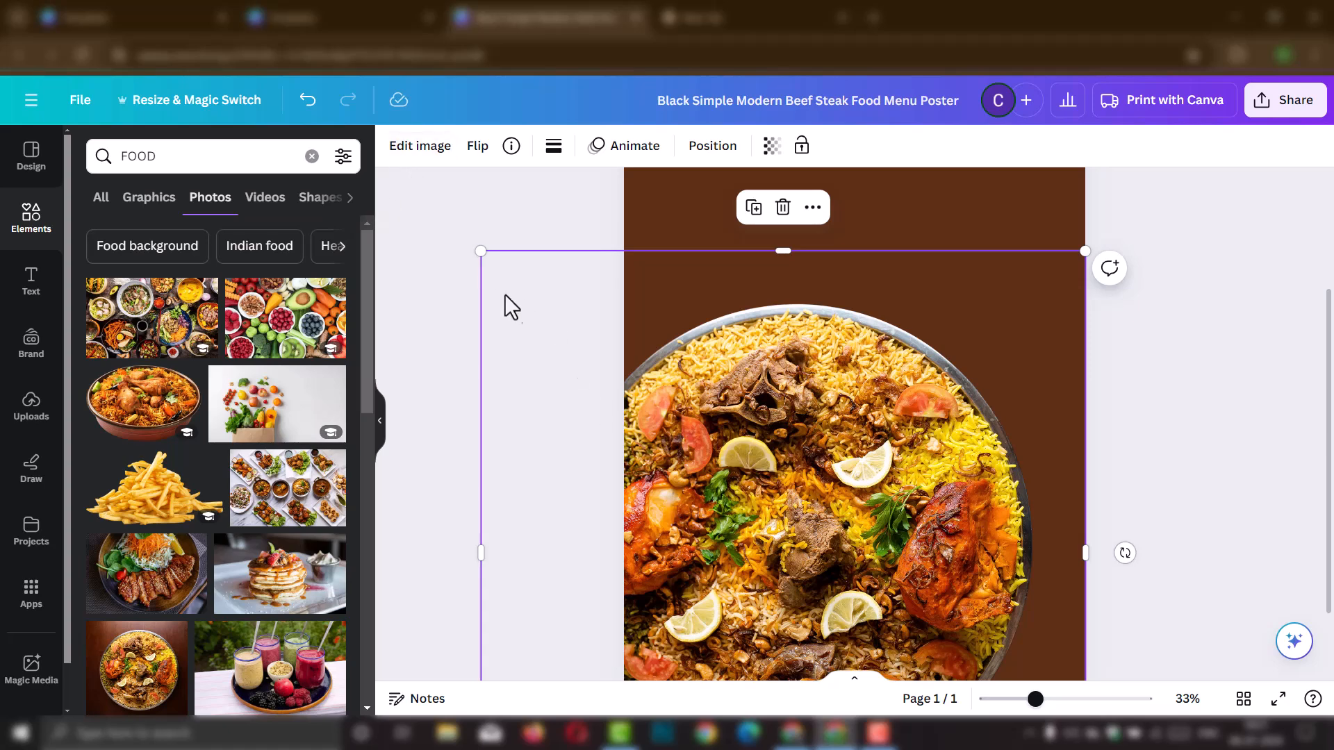
pyautogui.click(495, 225)
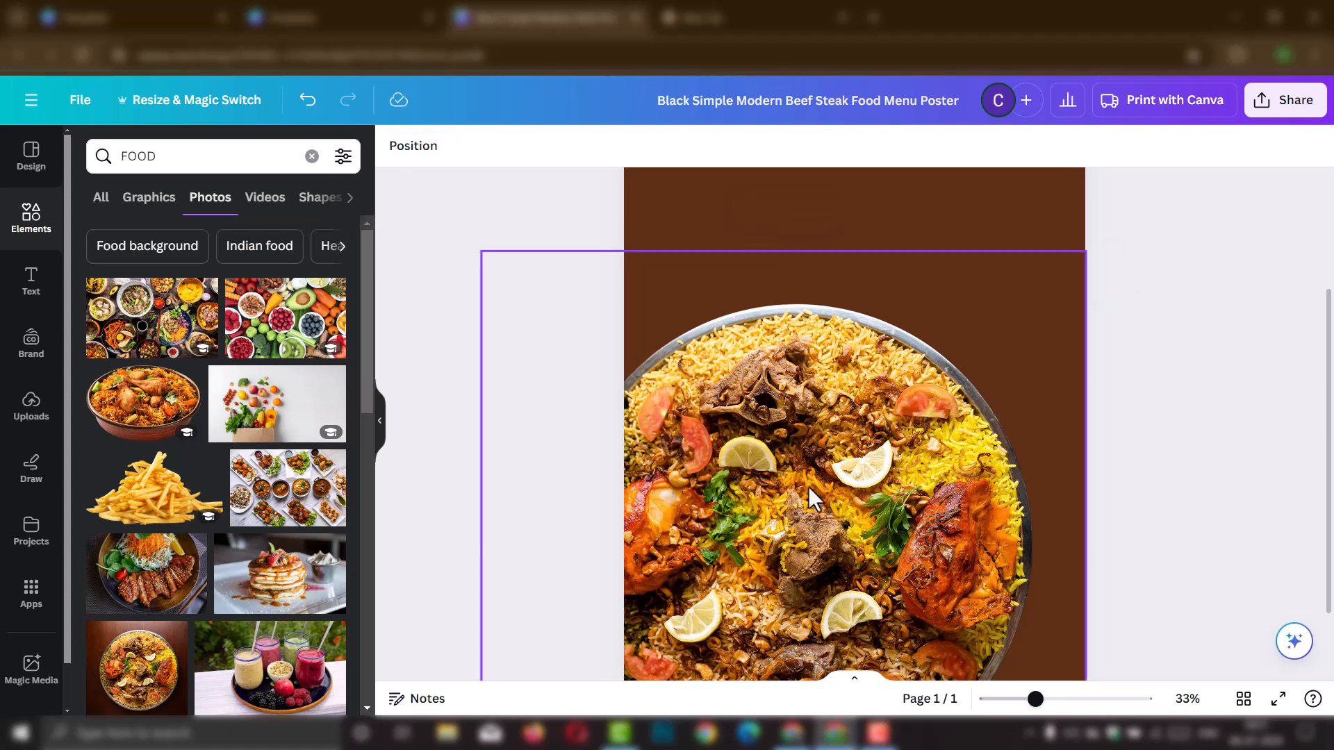